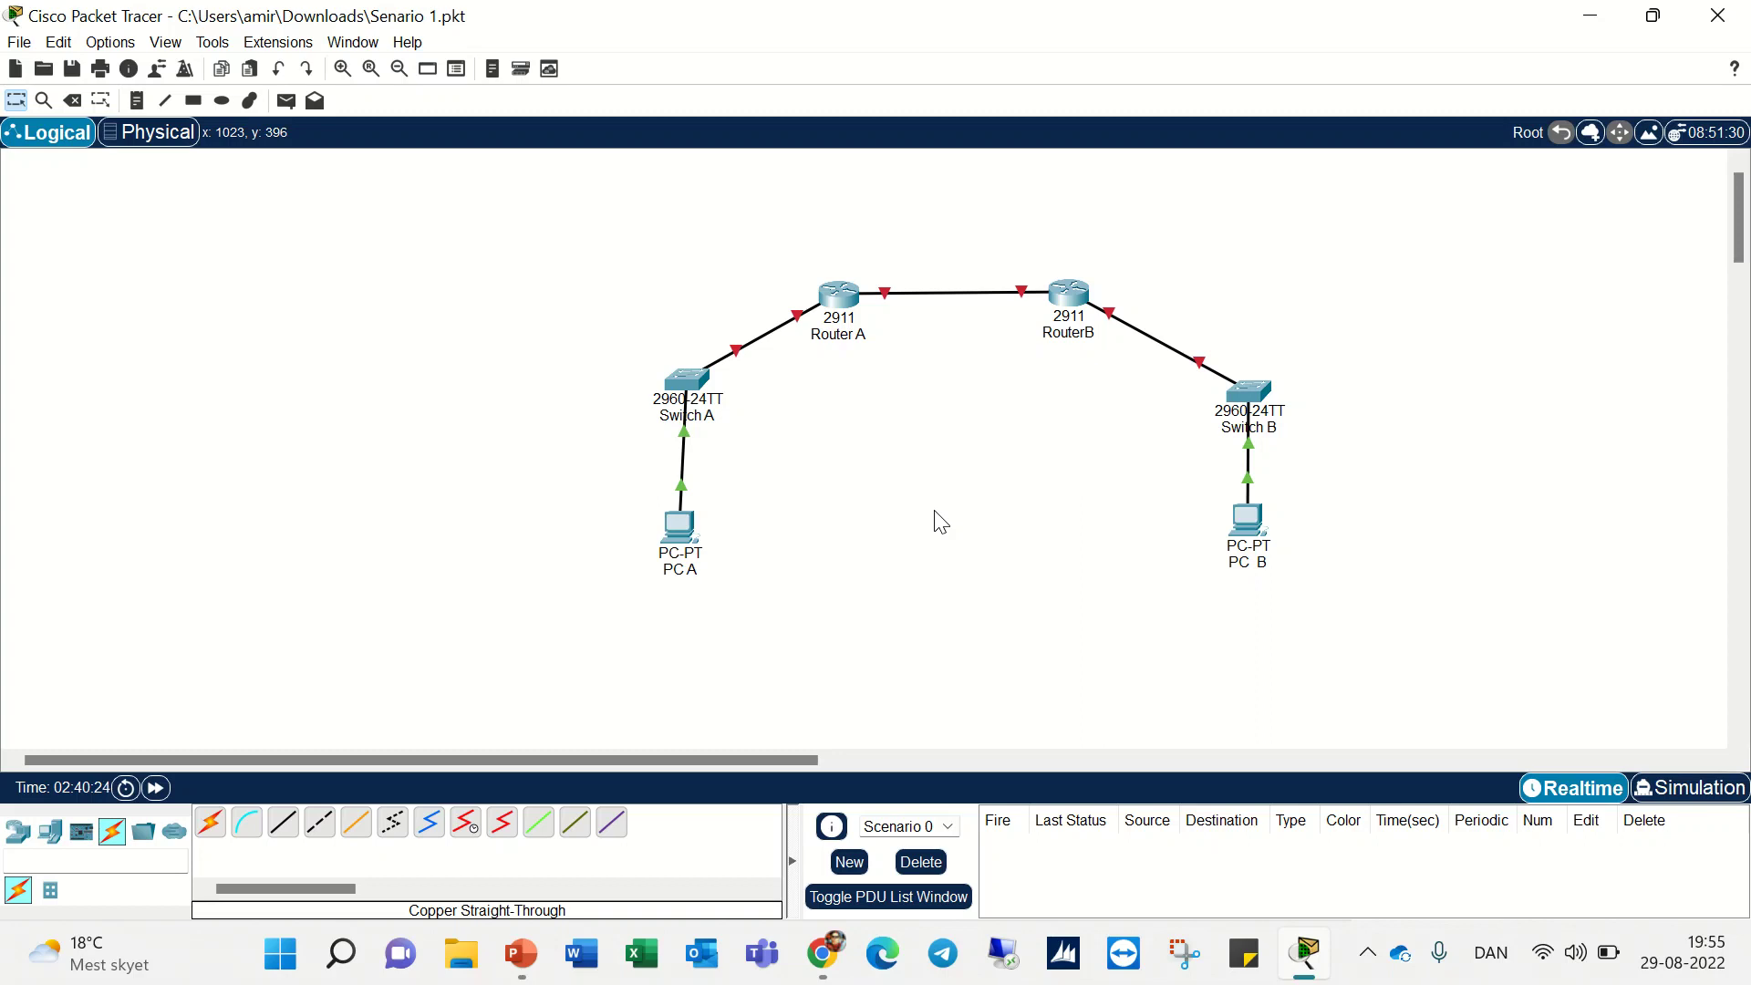
# - Place two 829 routers side by side in the empty workspace area beside the existing topology
pyautogui.click(17, 832)
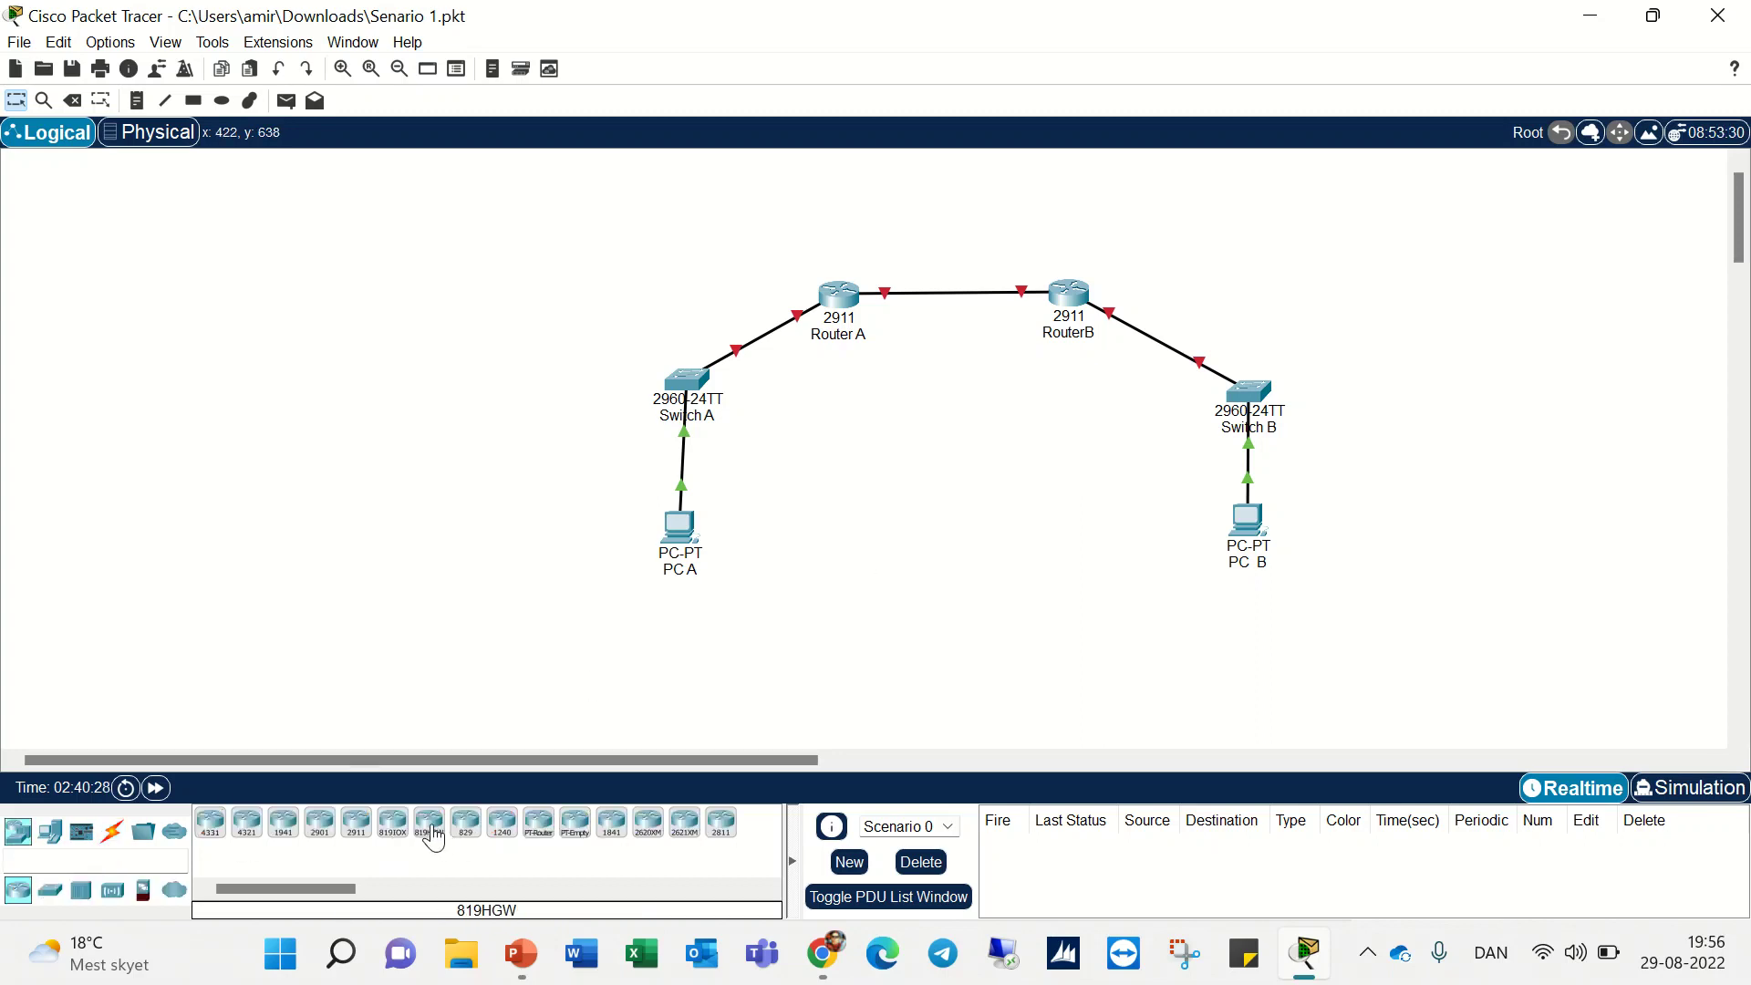
pyautogui.click(465, 825)
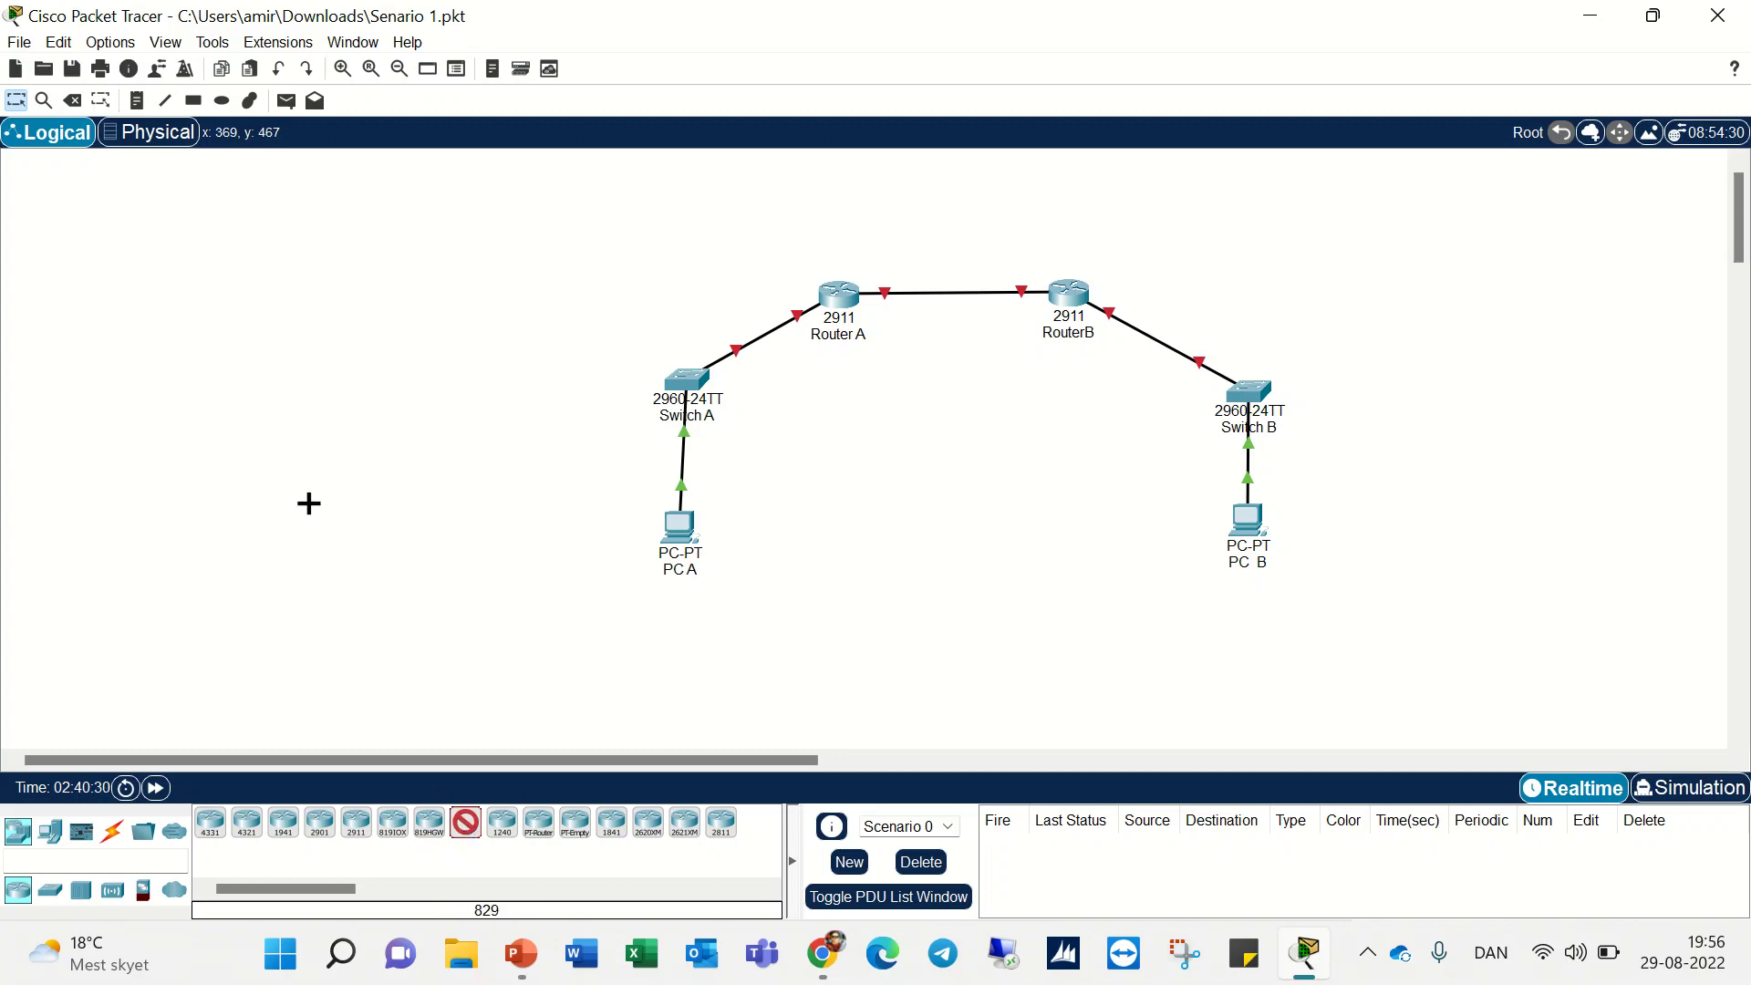
pyautogui.click(203, 415)
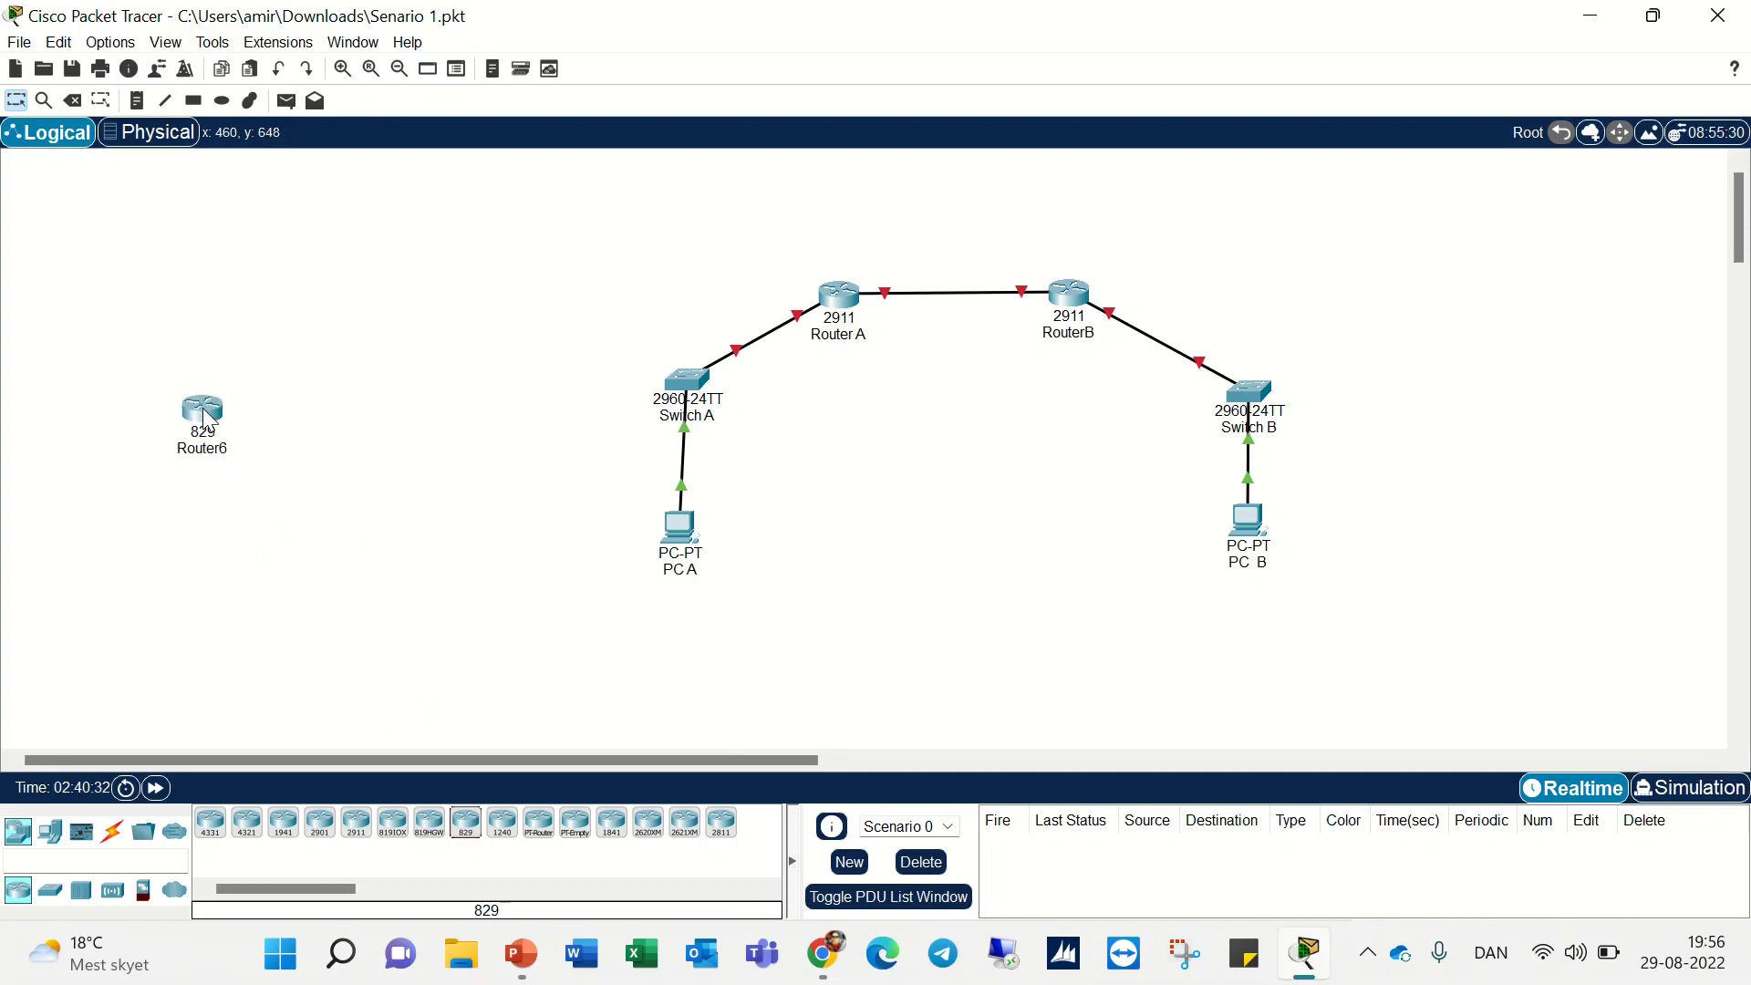
pyautogui.moveTo(205, 417); pyautogui.dragTo(192, 316)
pyautogui.click(465, 824)
pyautogui.click(388, 334)
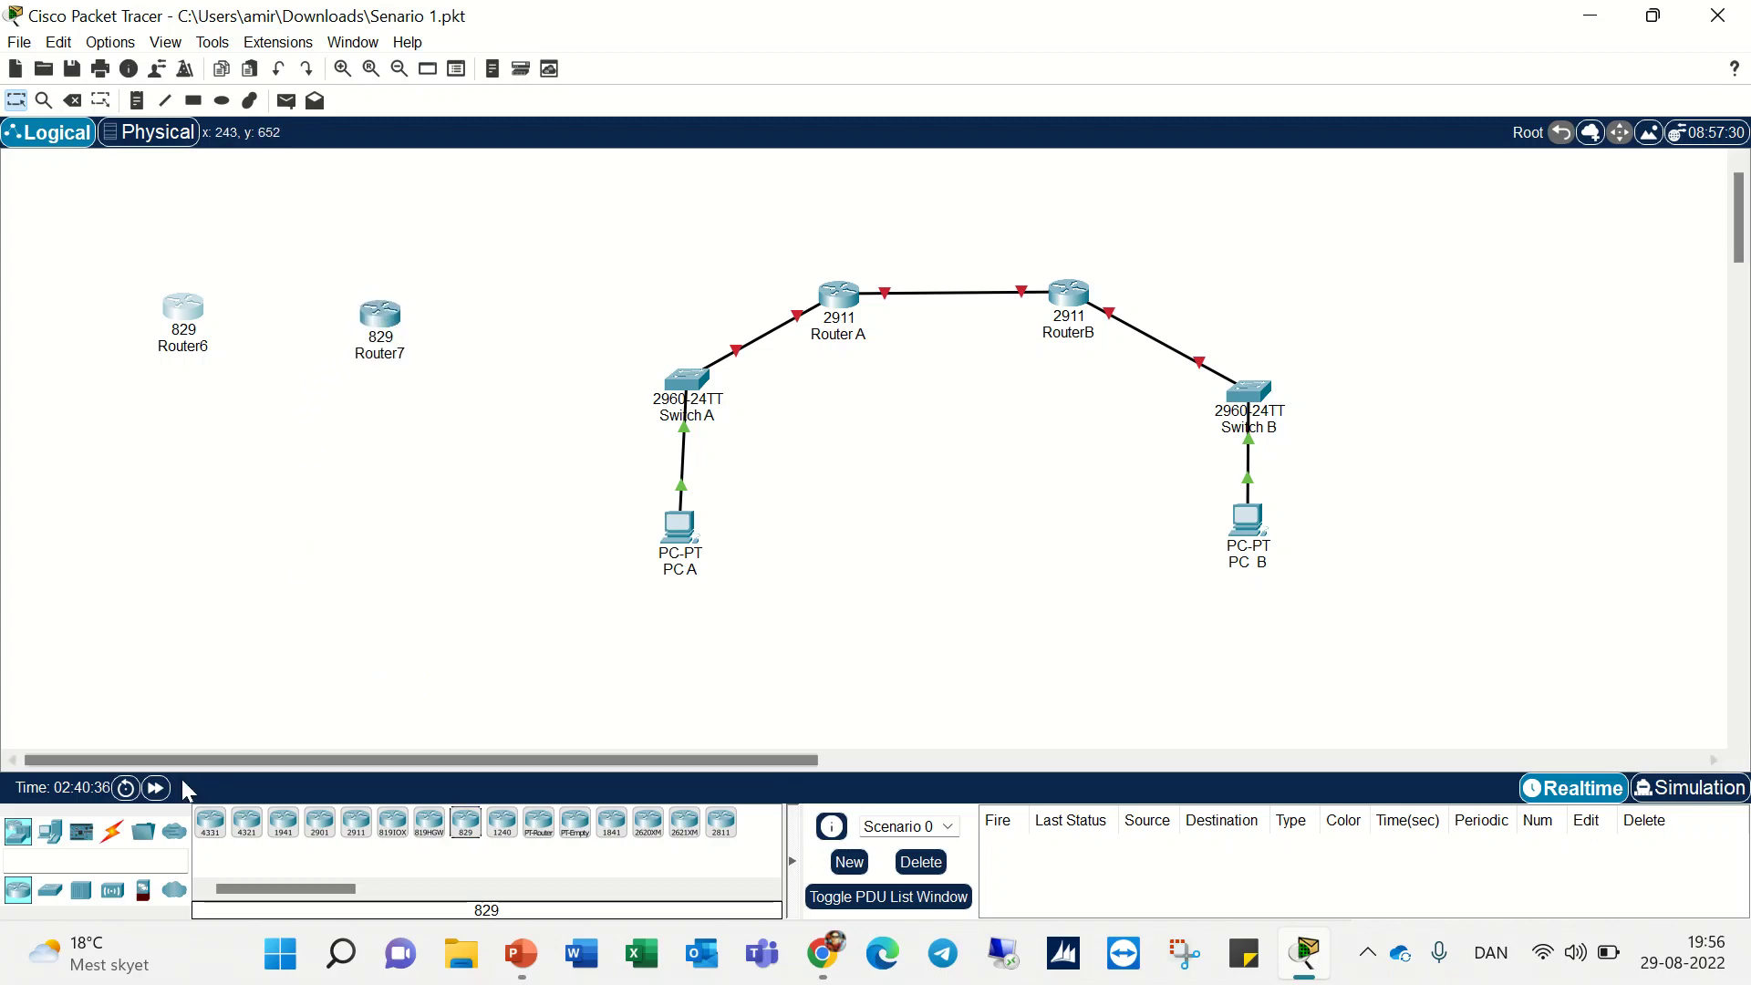
# - Add two 2960 switches to the workspace, one below each of the 829 routers
pyautogui.click(50, 831)
pyautogui.click(17, 831)
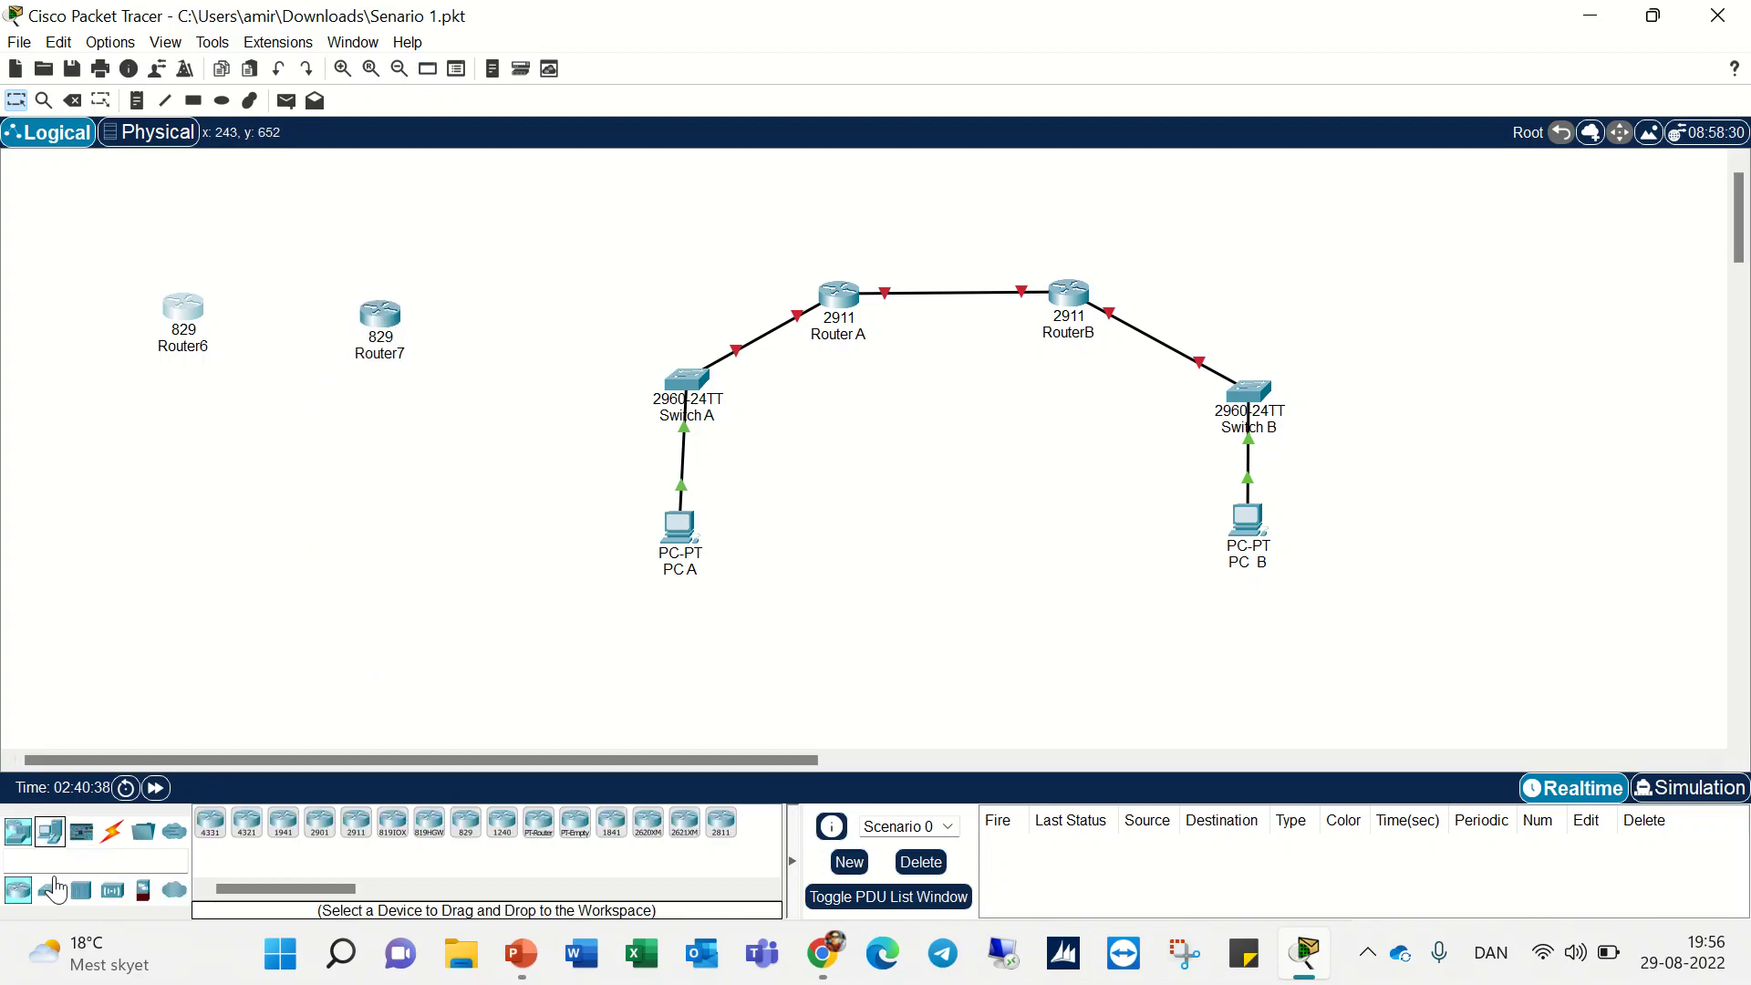
pyautogui.click(81, 889)
pyautogui.click(50, 891)
pyautogui.click(209, 823)
pyautogui.click(121, 527)
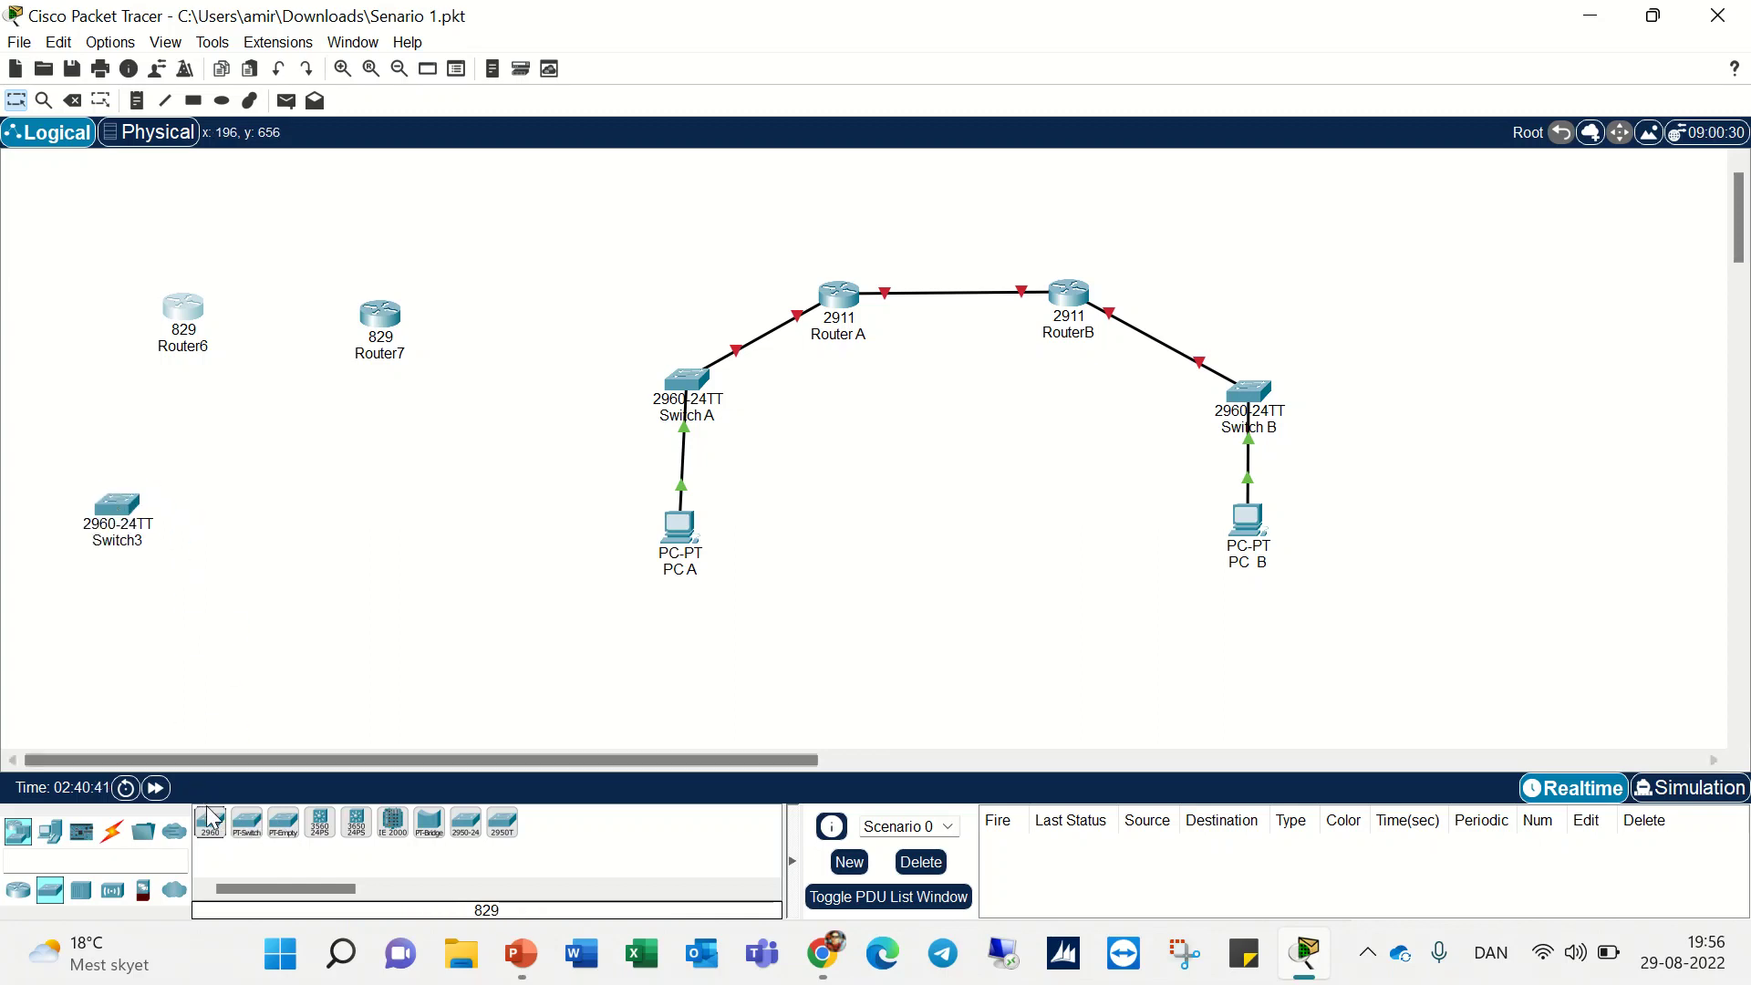
pyautogui.click(396, 537)
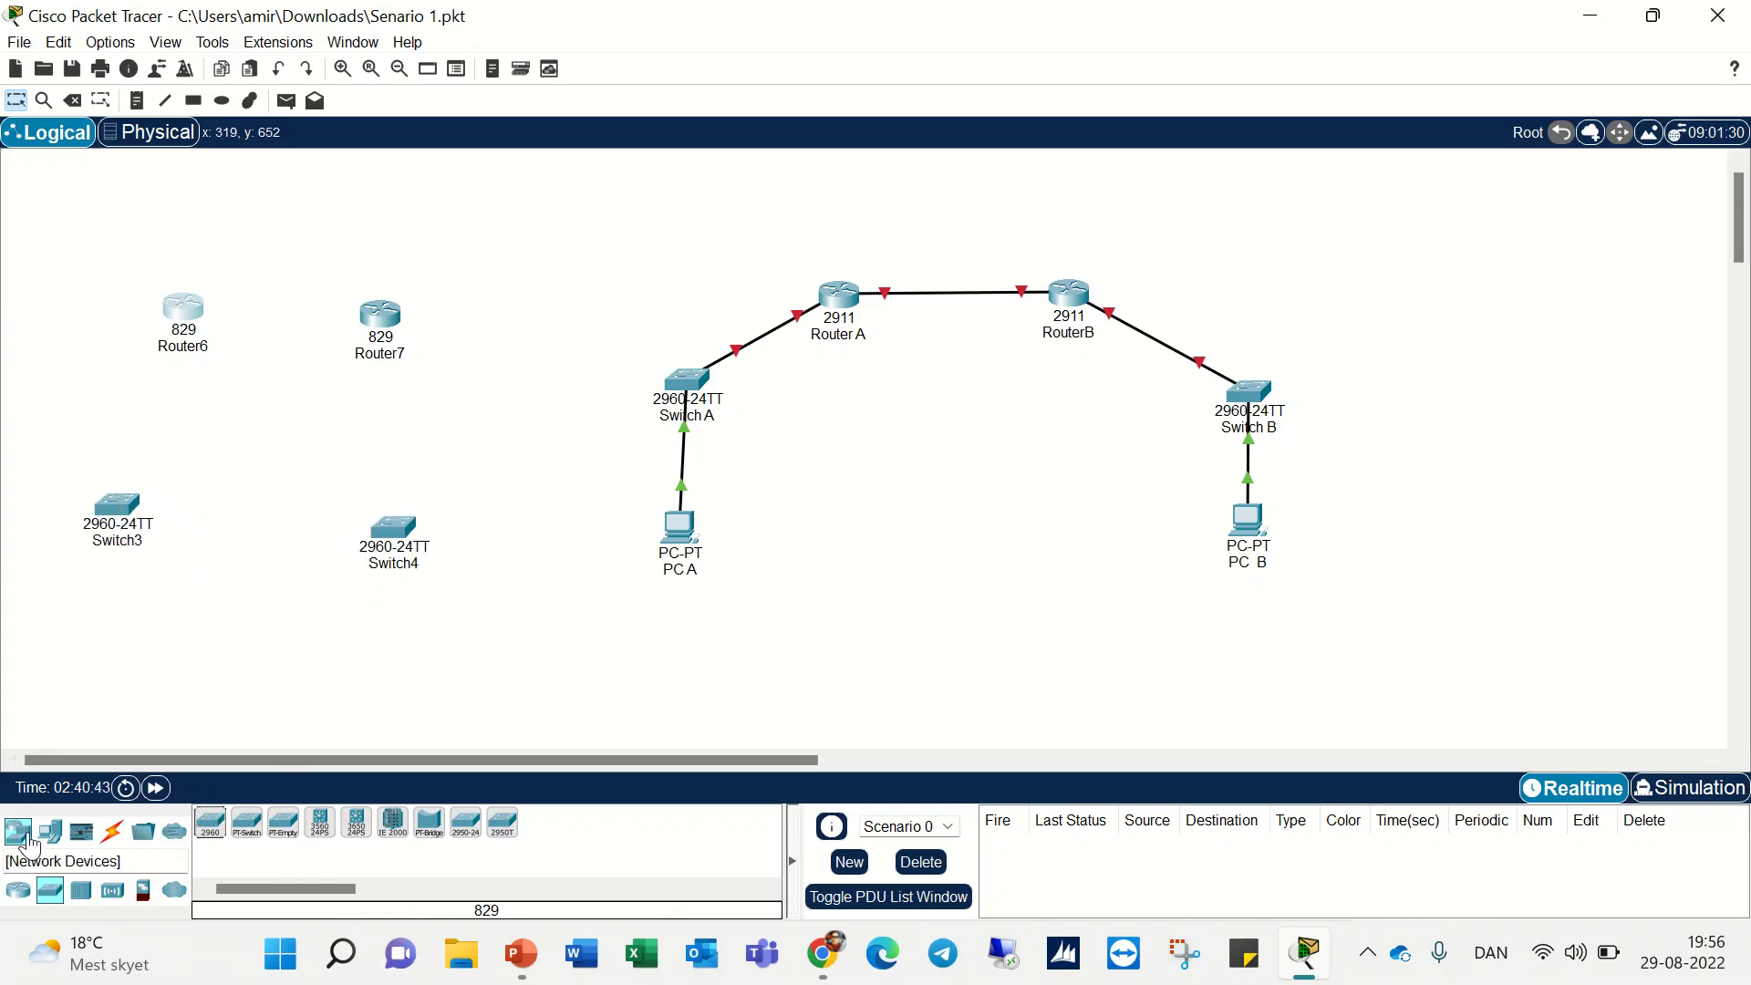
# - Add two PC end devices to the workspace, one below each of the new switches
pyautogui.click(17, 831)
pyautogui.click(52, 830)
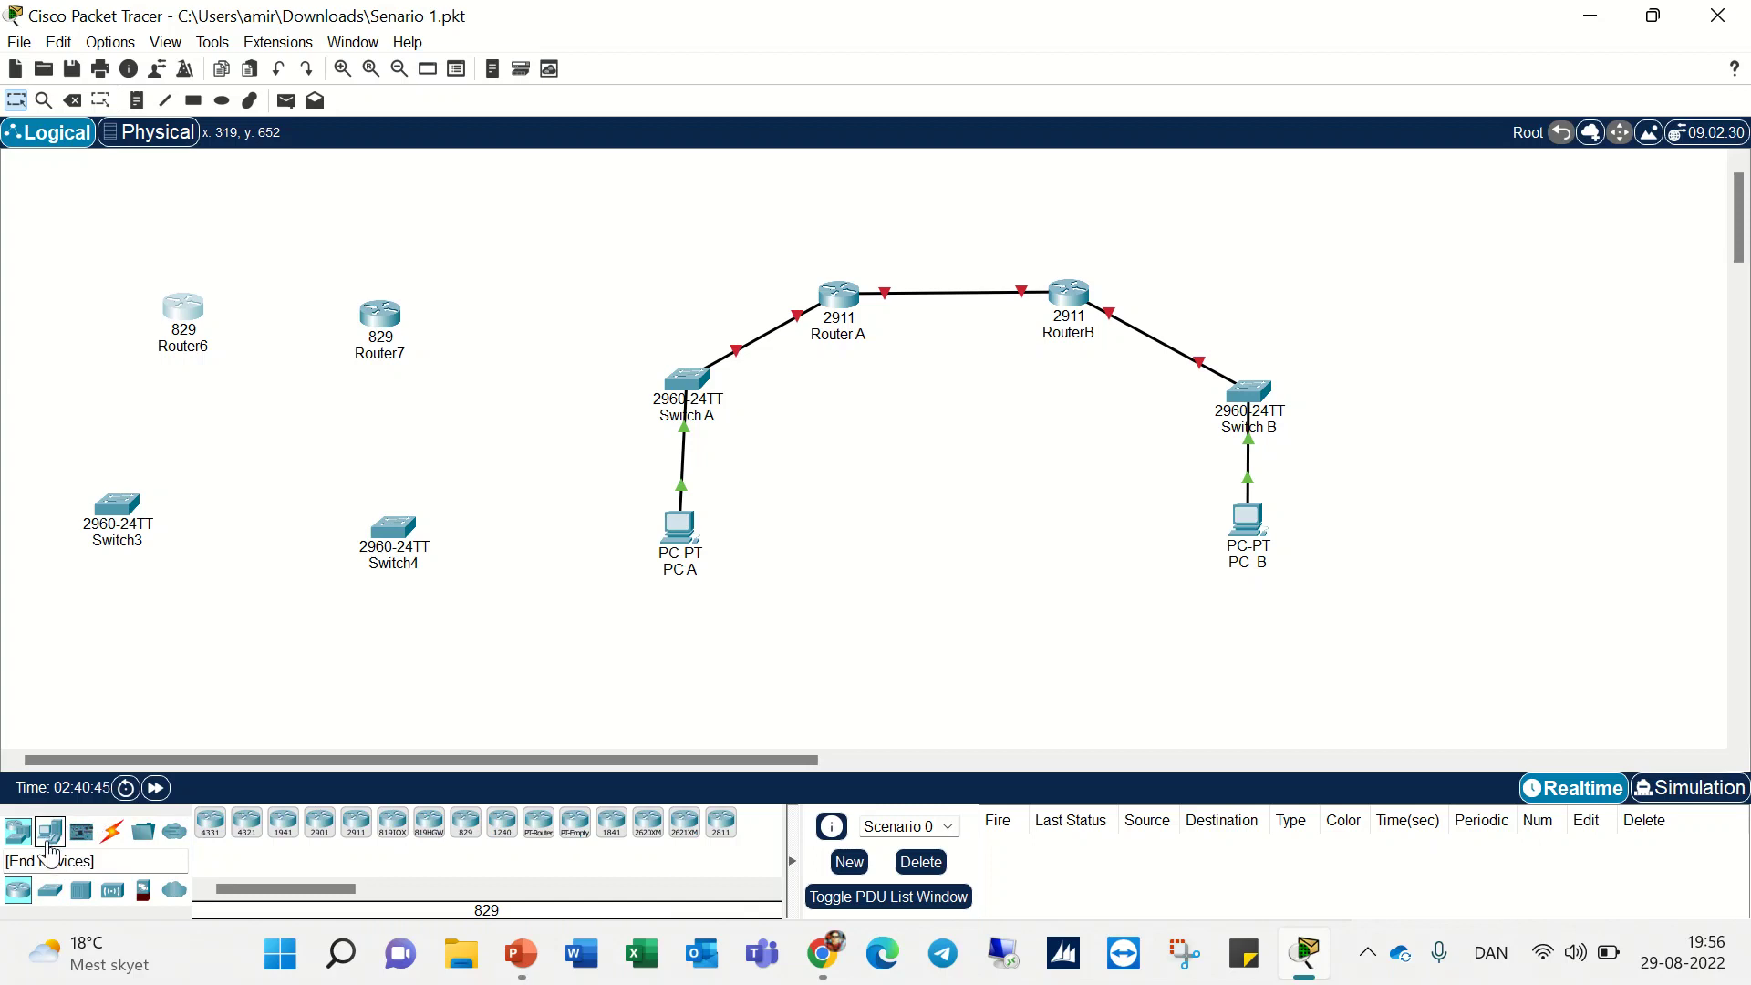
pyautogui.click(210, 823)
pyautogui.click(69, 663)
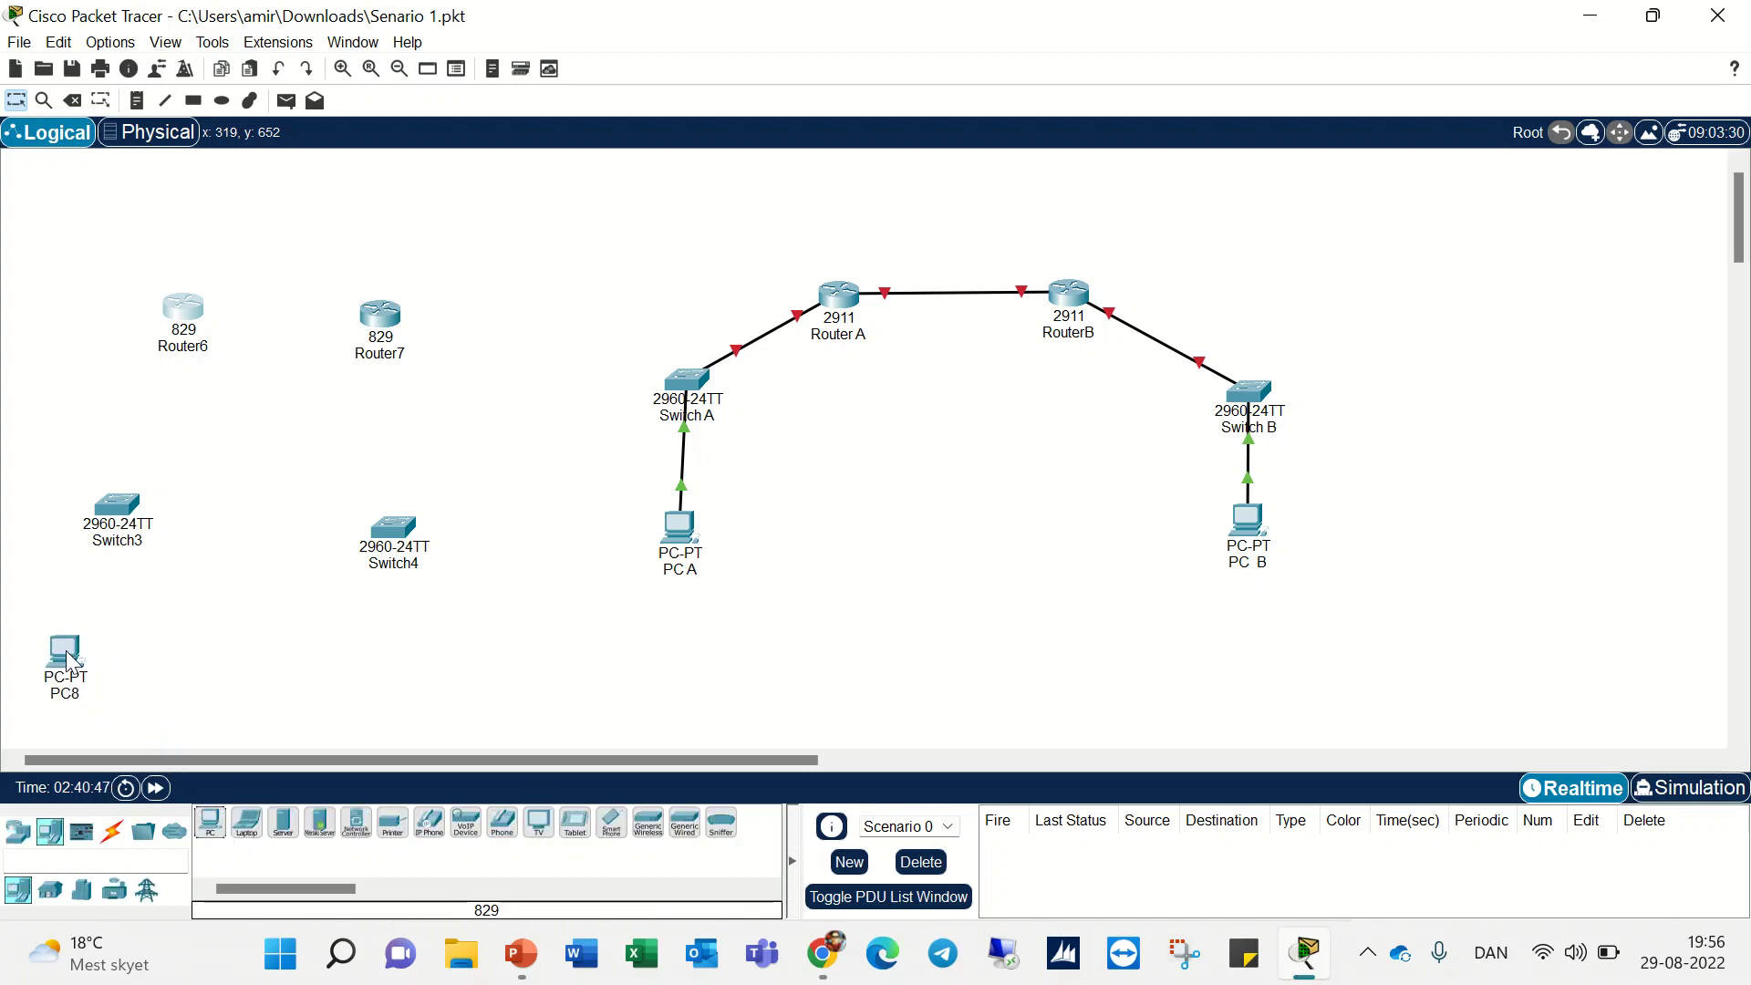
pyautogui.click(210, 823)
pyautogui.click(458, 704)
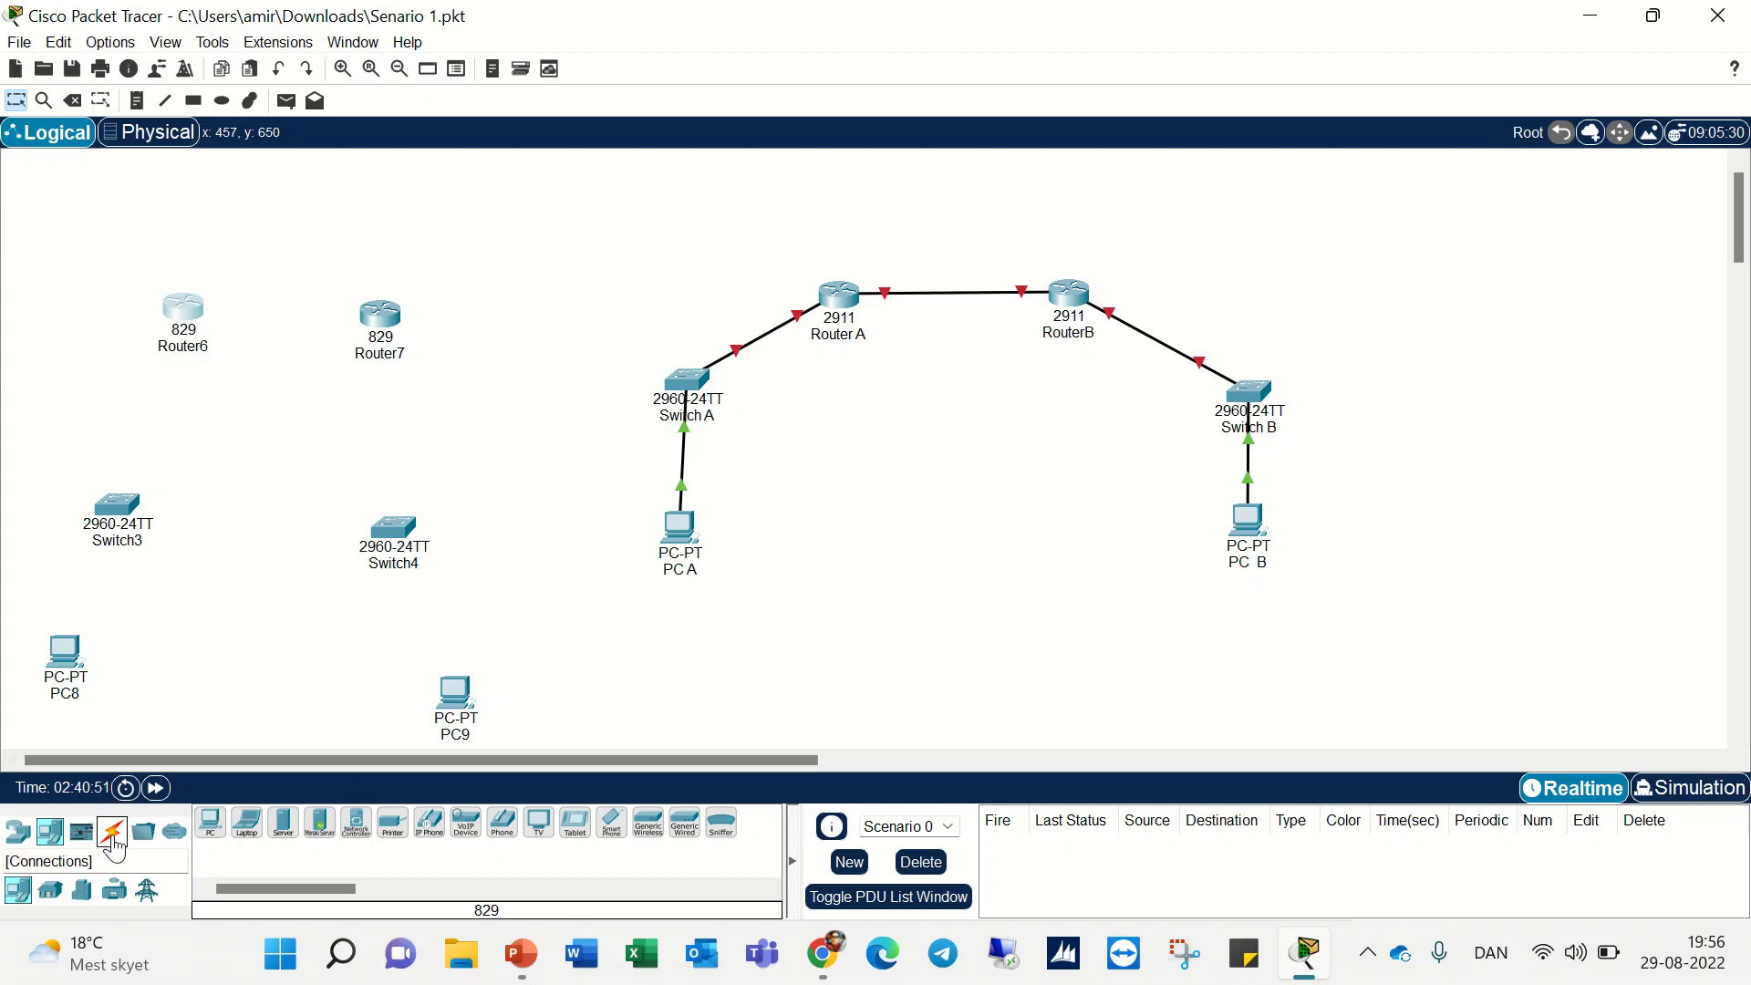
# - Connect Router7 to Router6 with a copper straight-through cable
pyautogui.click(114, 833)
pyautogui.click(284, 824)
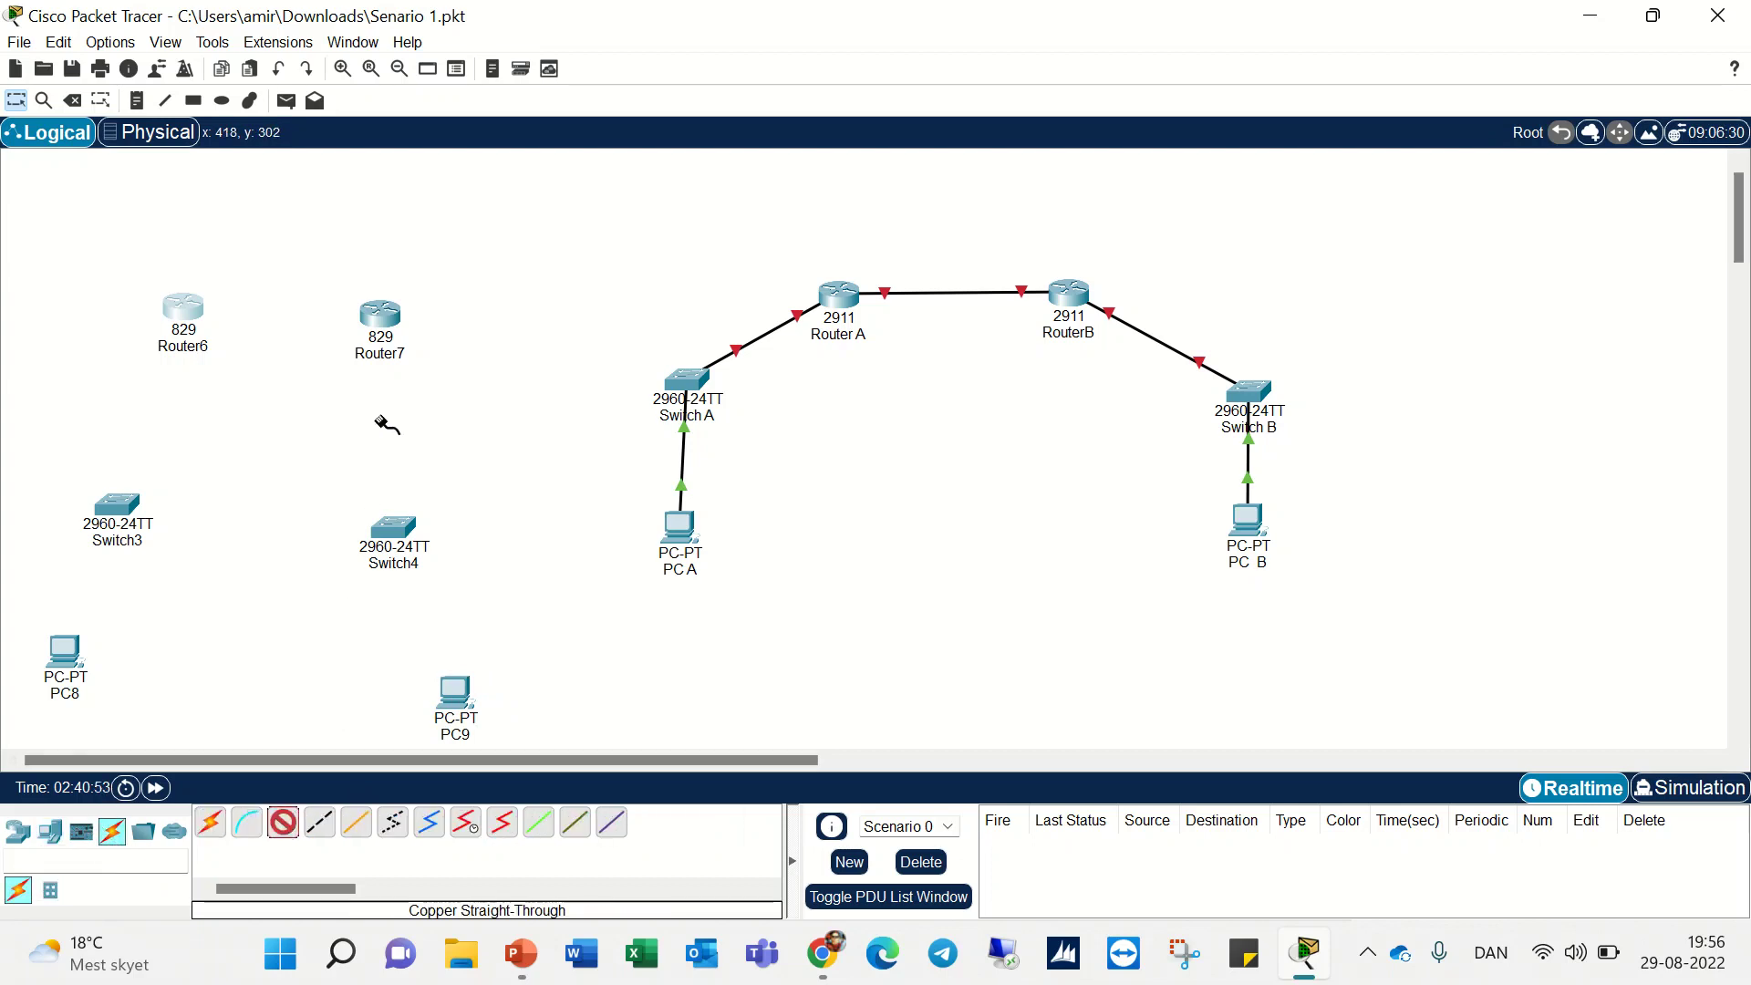
pyautogui.click(382, 322)
pyautogui.click(436, 365)
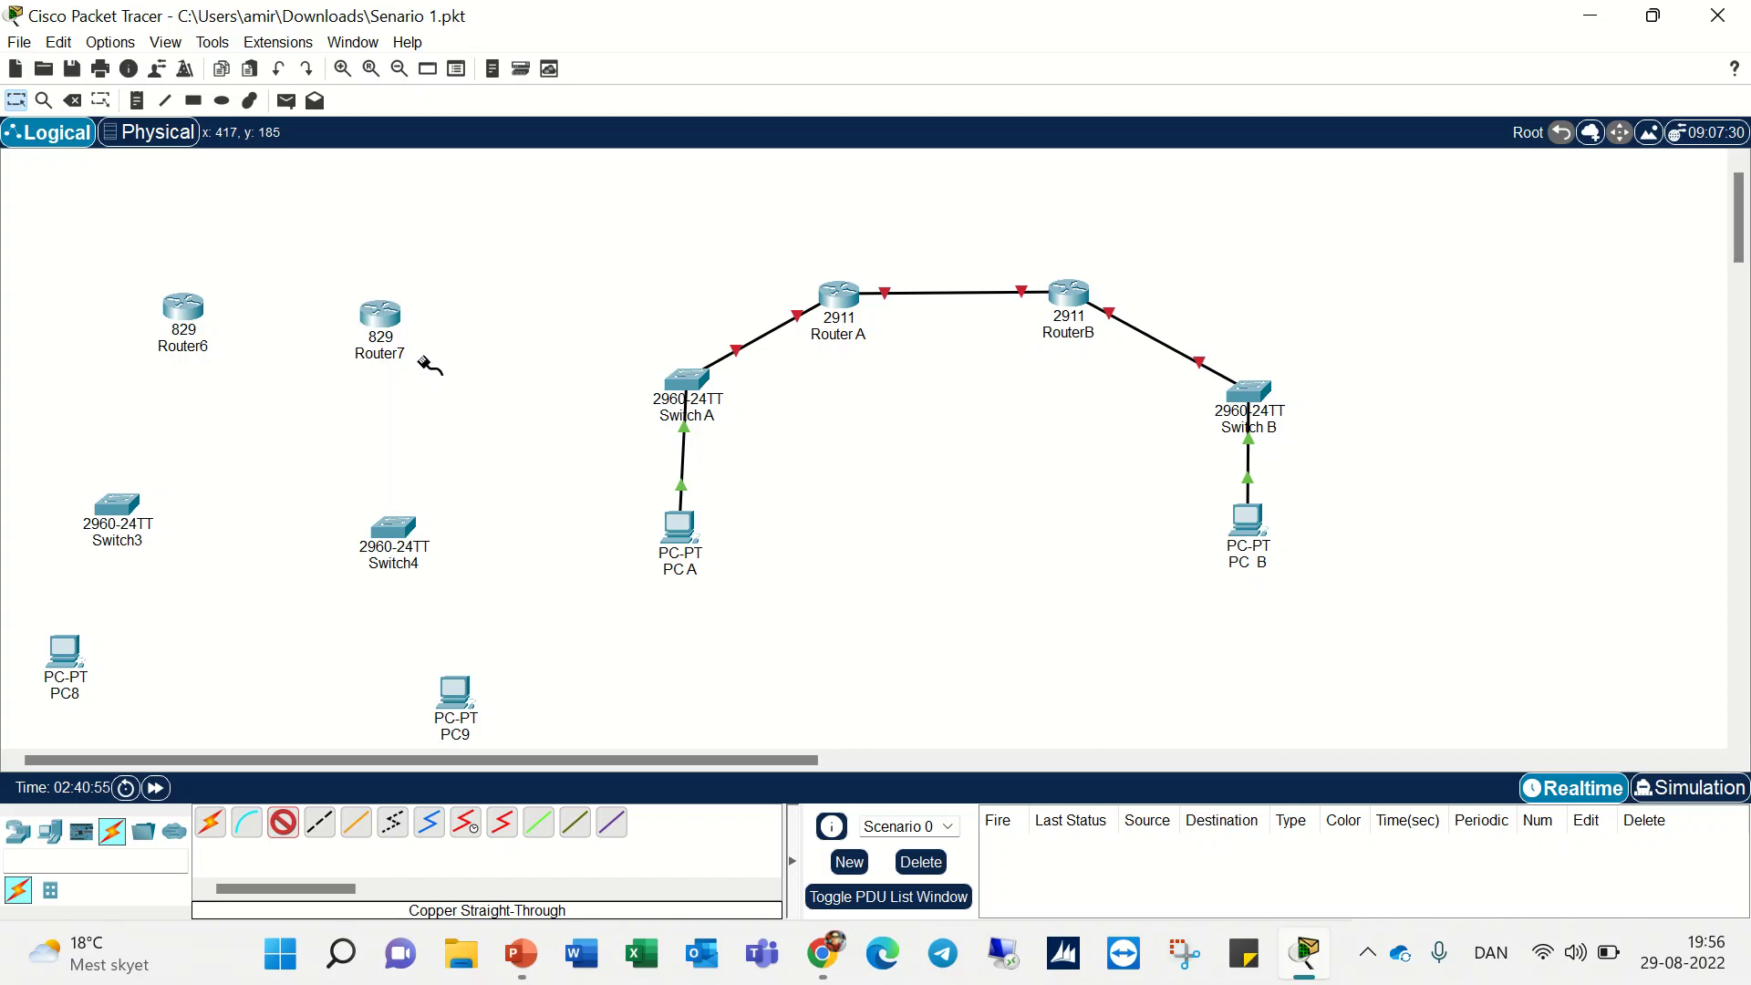
pyautogui.click(187, 307)
pyautogui.click(240, 349)
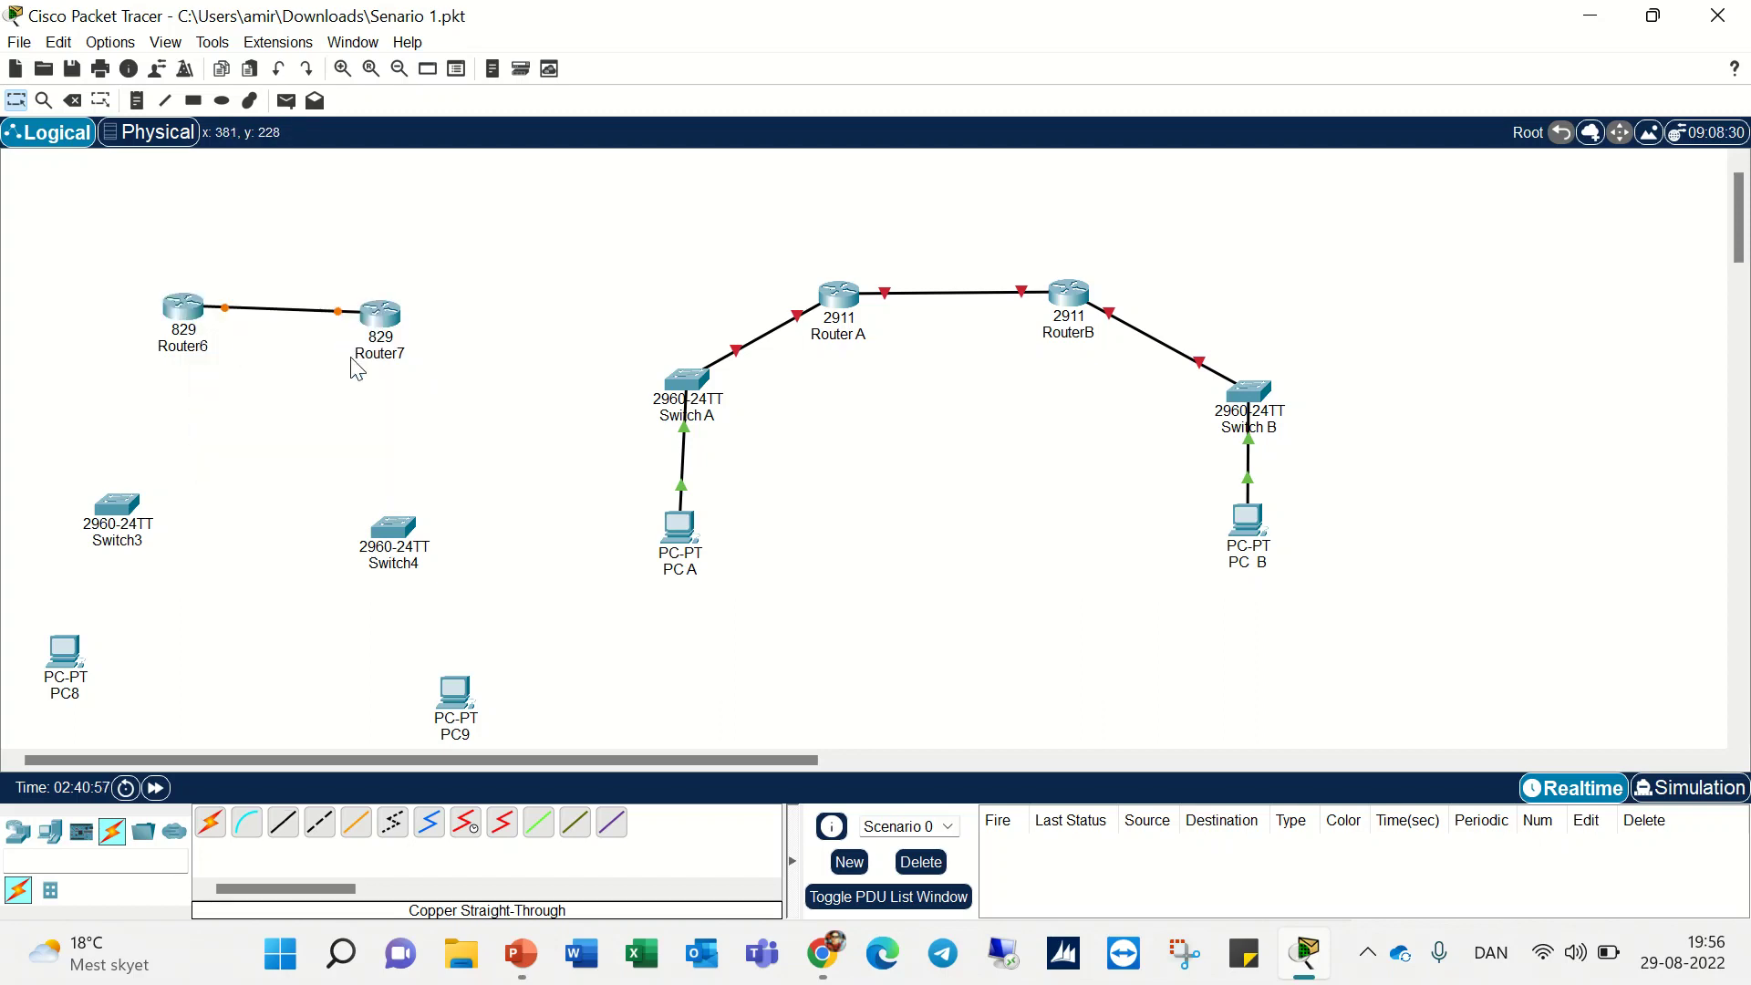
# - Connect Router7 to port GigabitEthernet0/1 of Switch4 with a copper straight-through cable
pyautogui.click(280, 834)
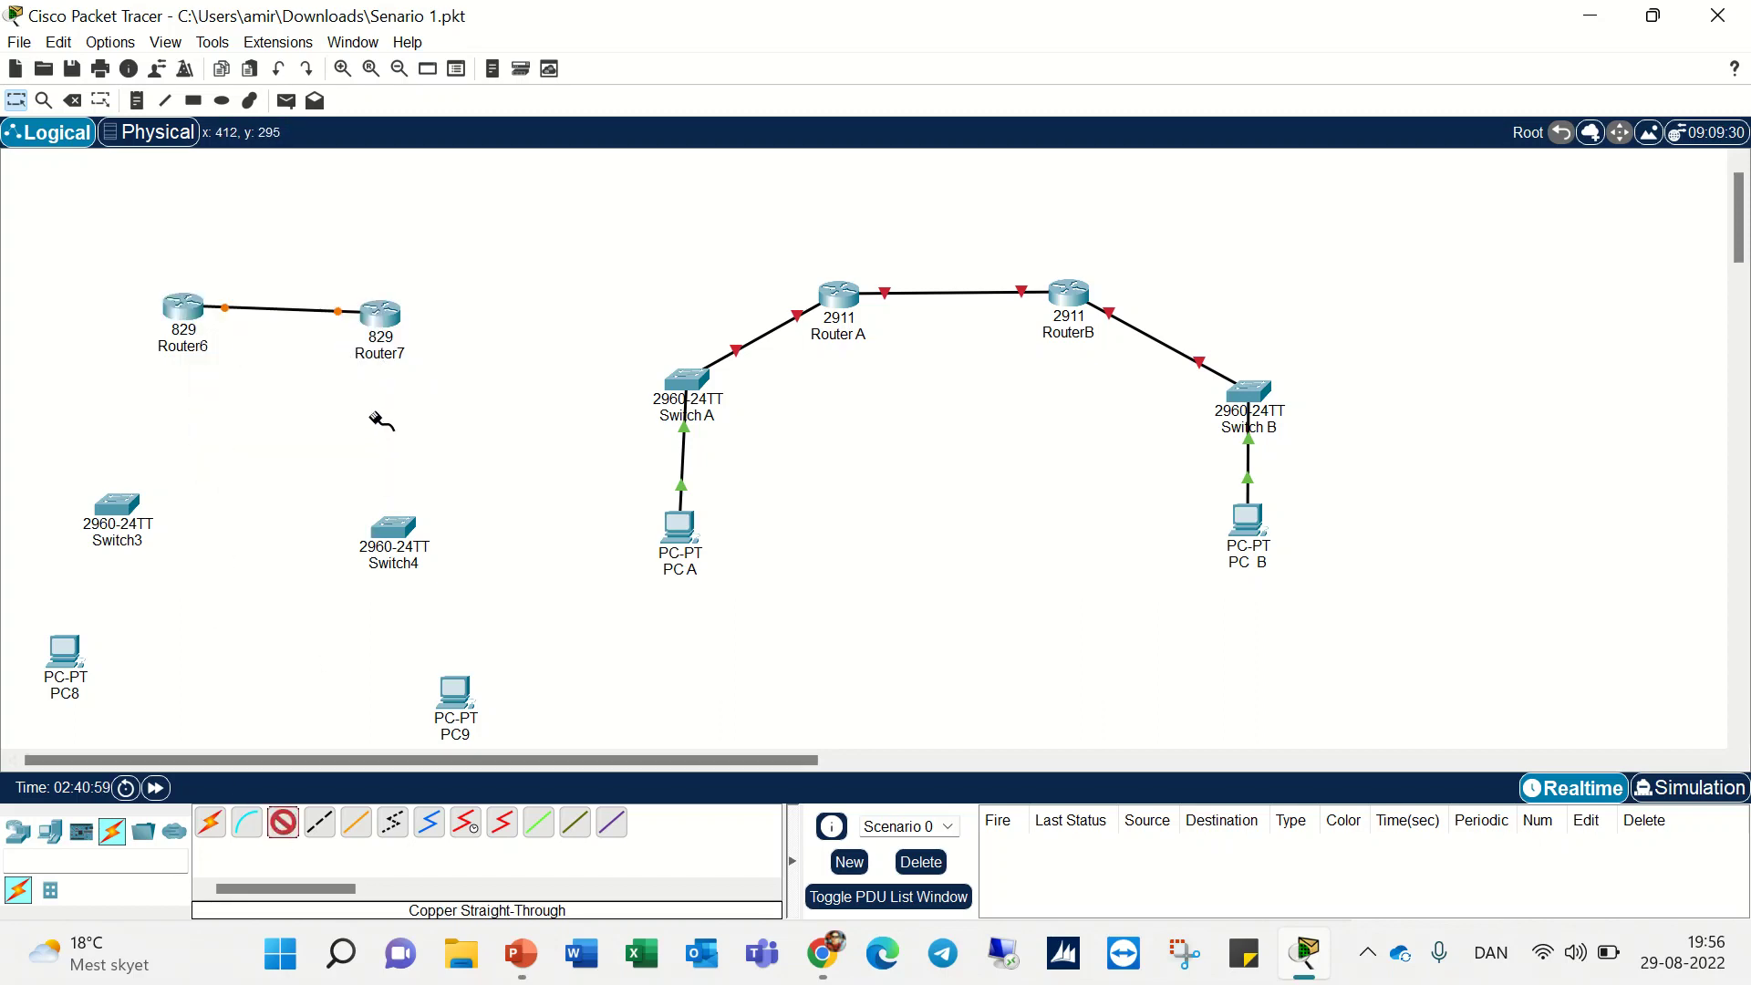
pyautogui.click(383, 319)
pyautogui.click(408, 370)
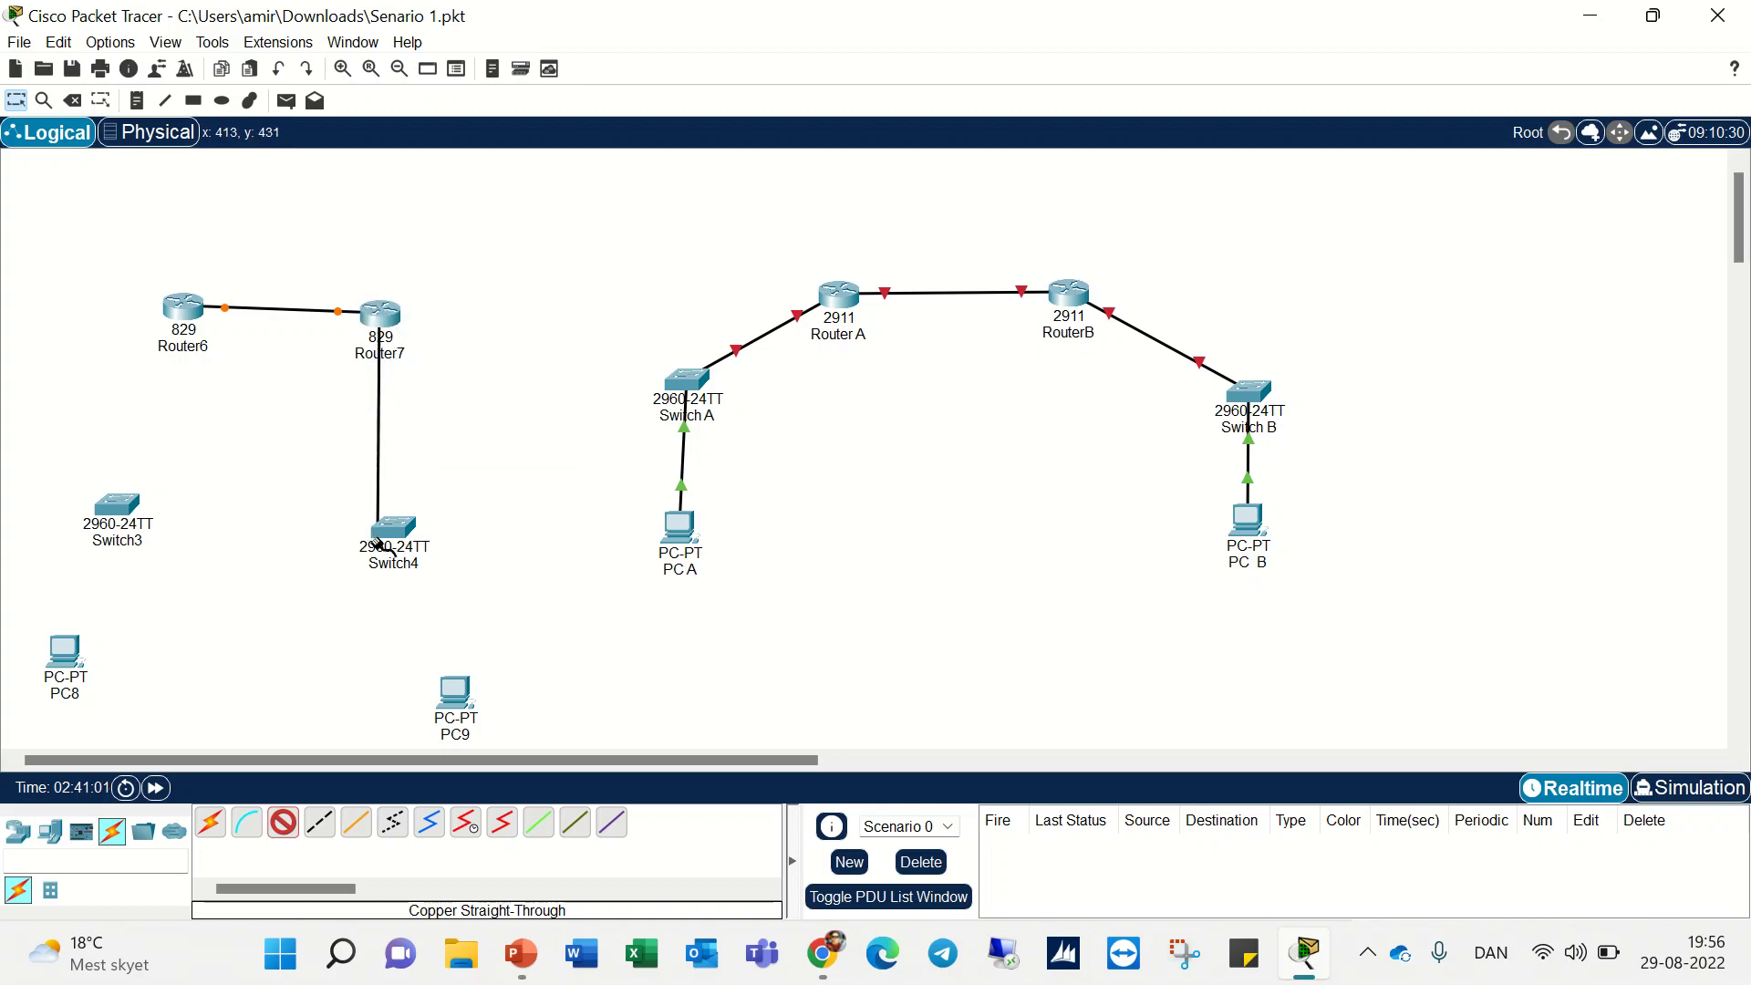
pyautogui.click(393, 525)
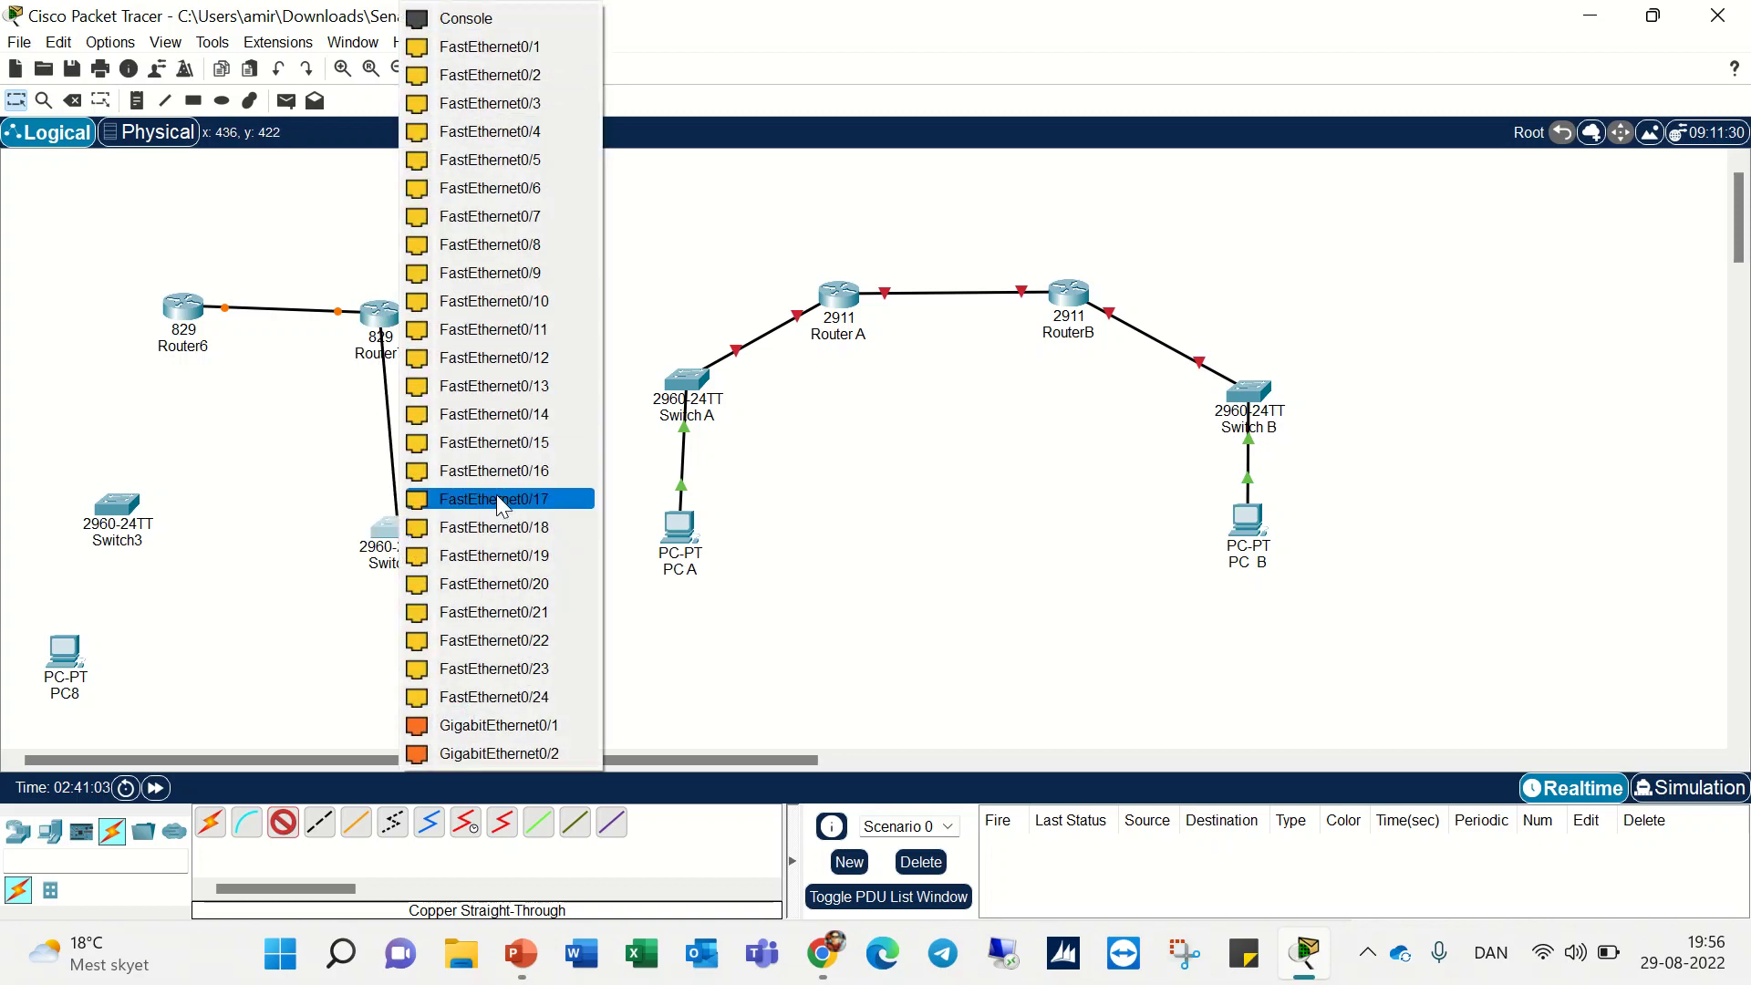
pyautogui.click(484, 716)
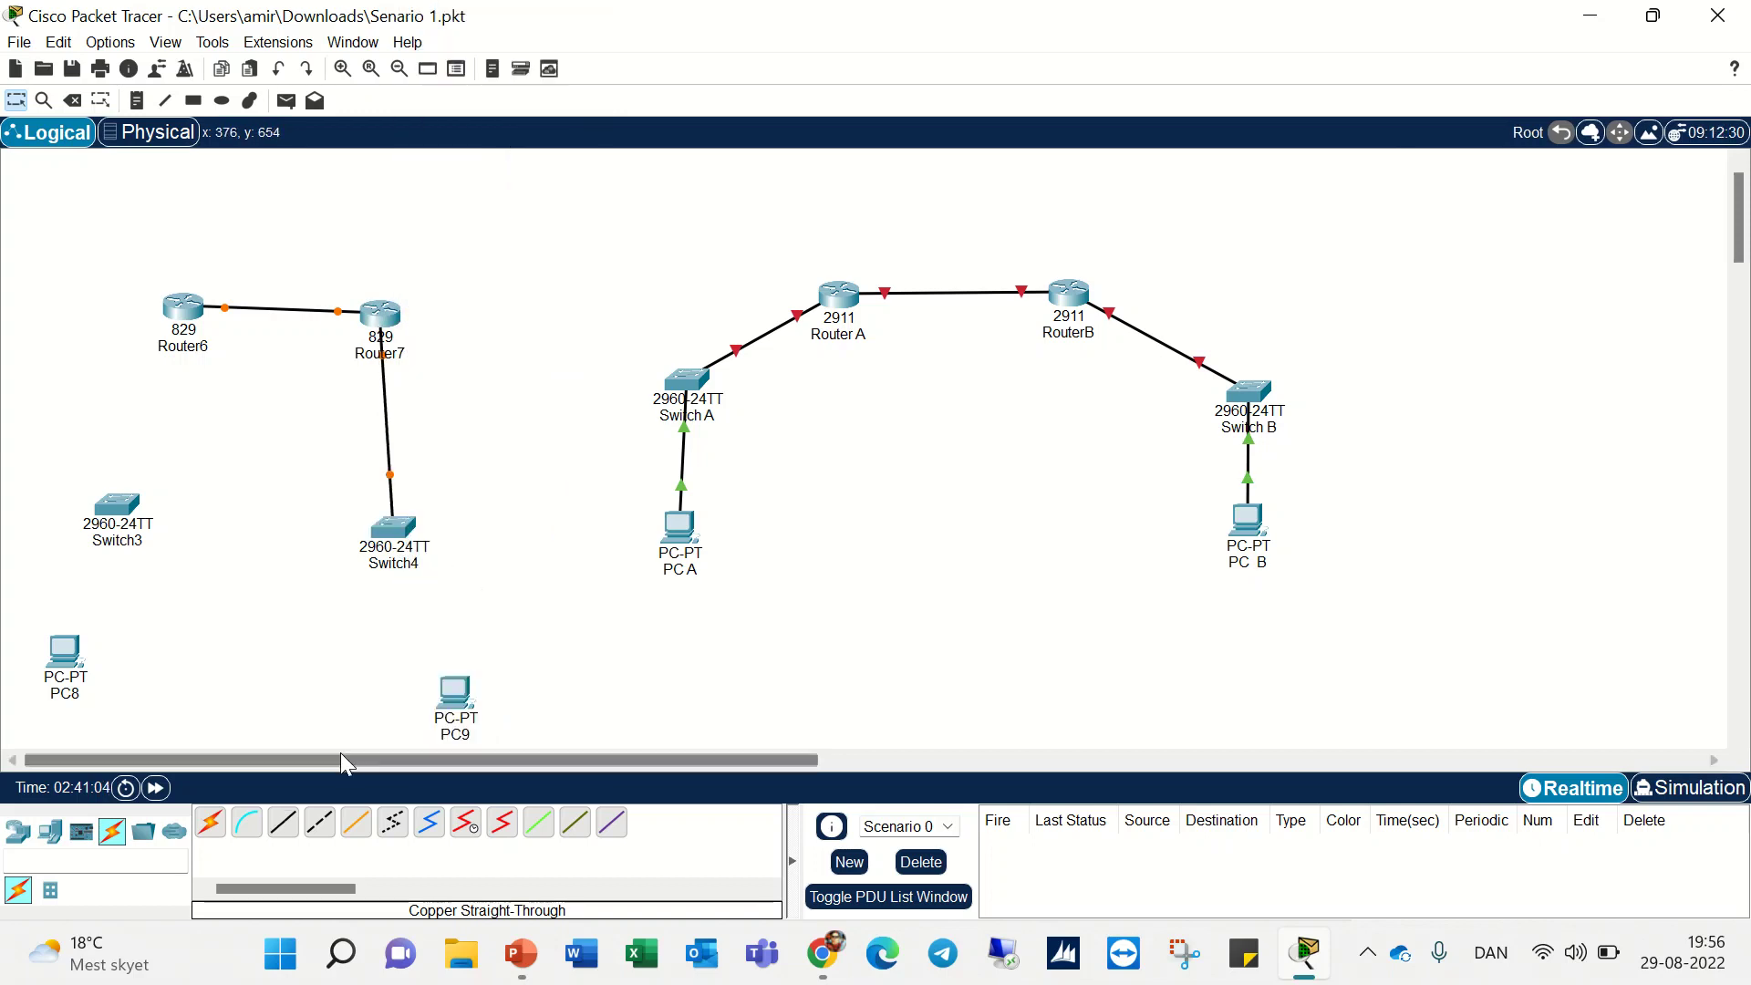
# - Connect port FastEthernet0/2 of Switch4 to PC9 with a copper straight-through cable
pyautogui.click(283, 822)
pyautogui.click(405, 536)
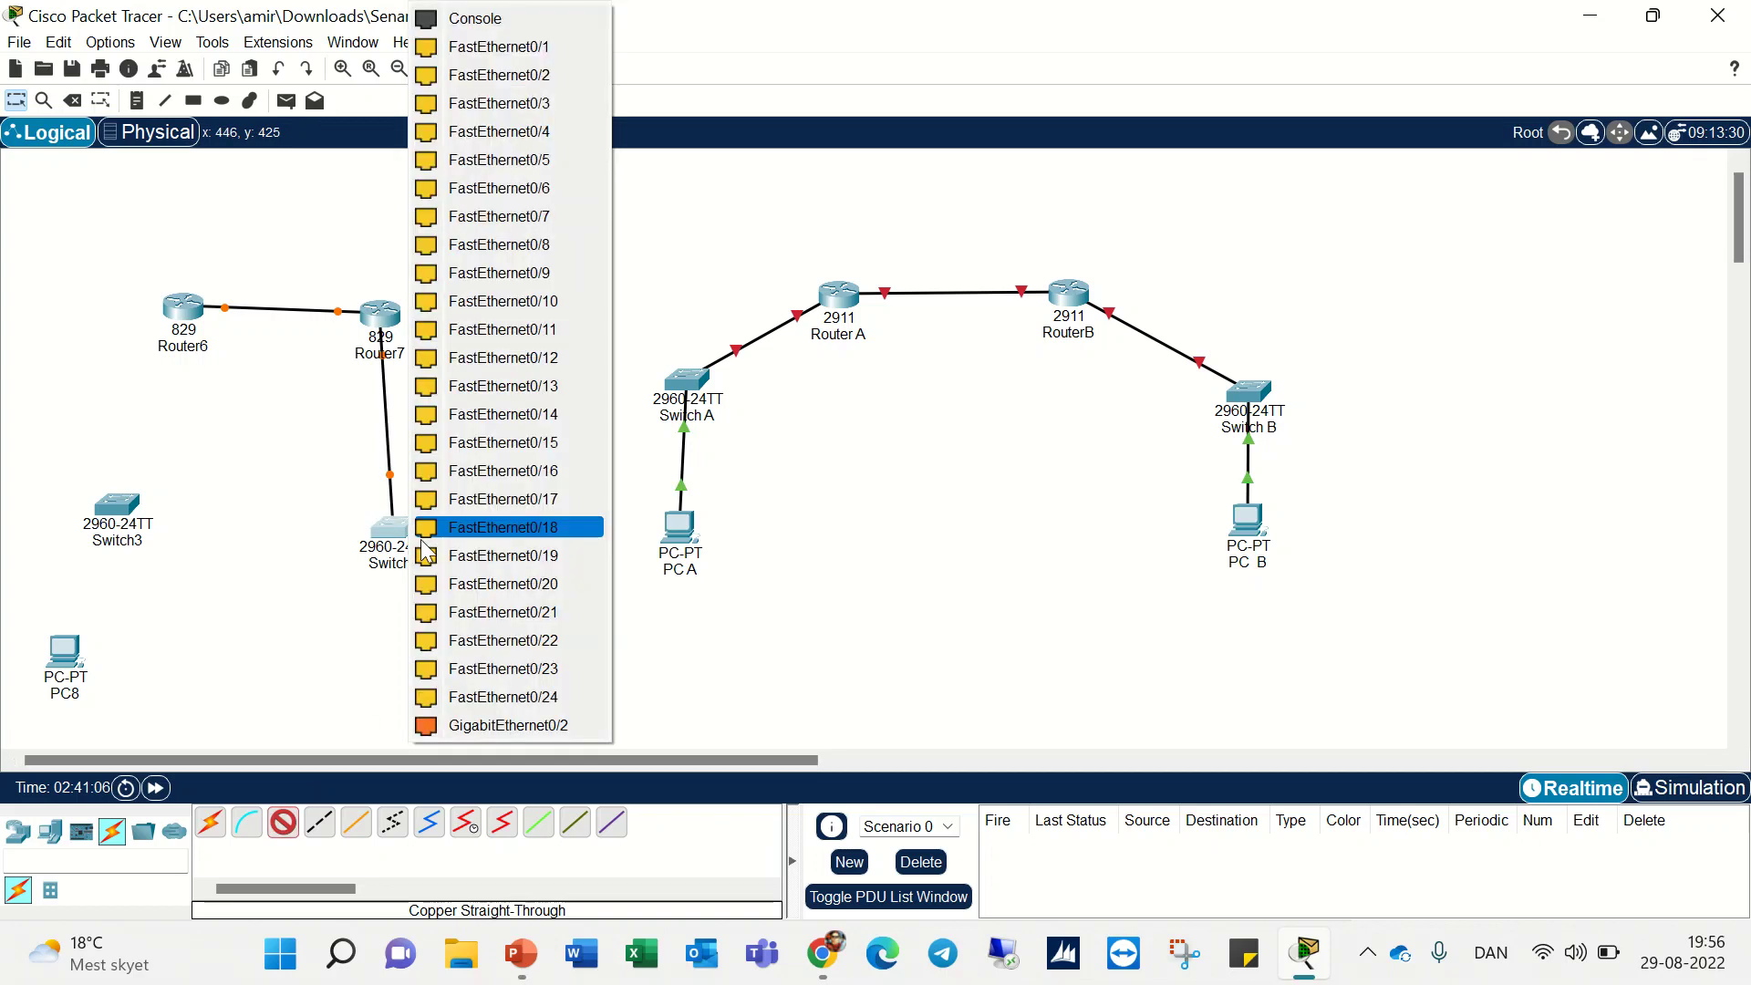
pyautogui.click(456, 76)
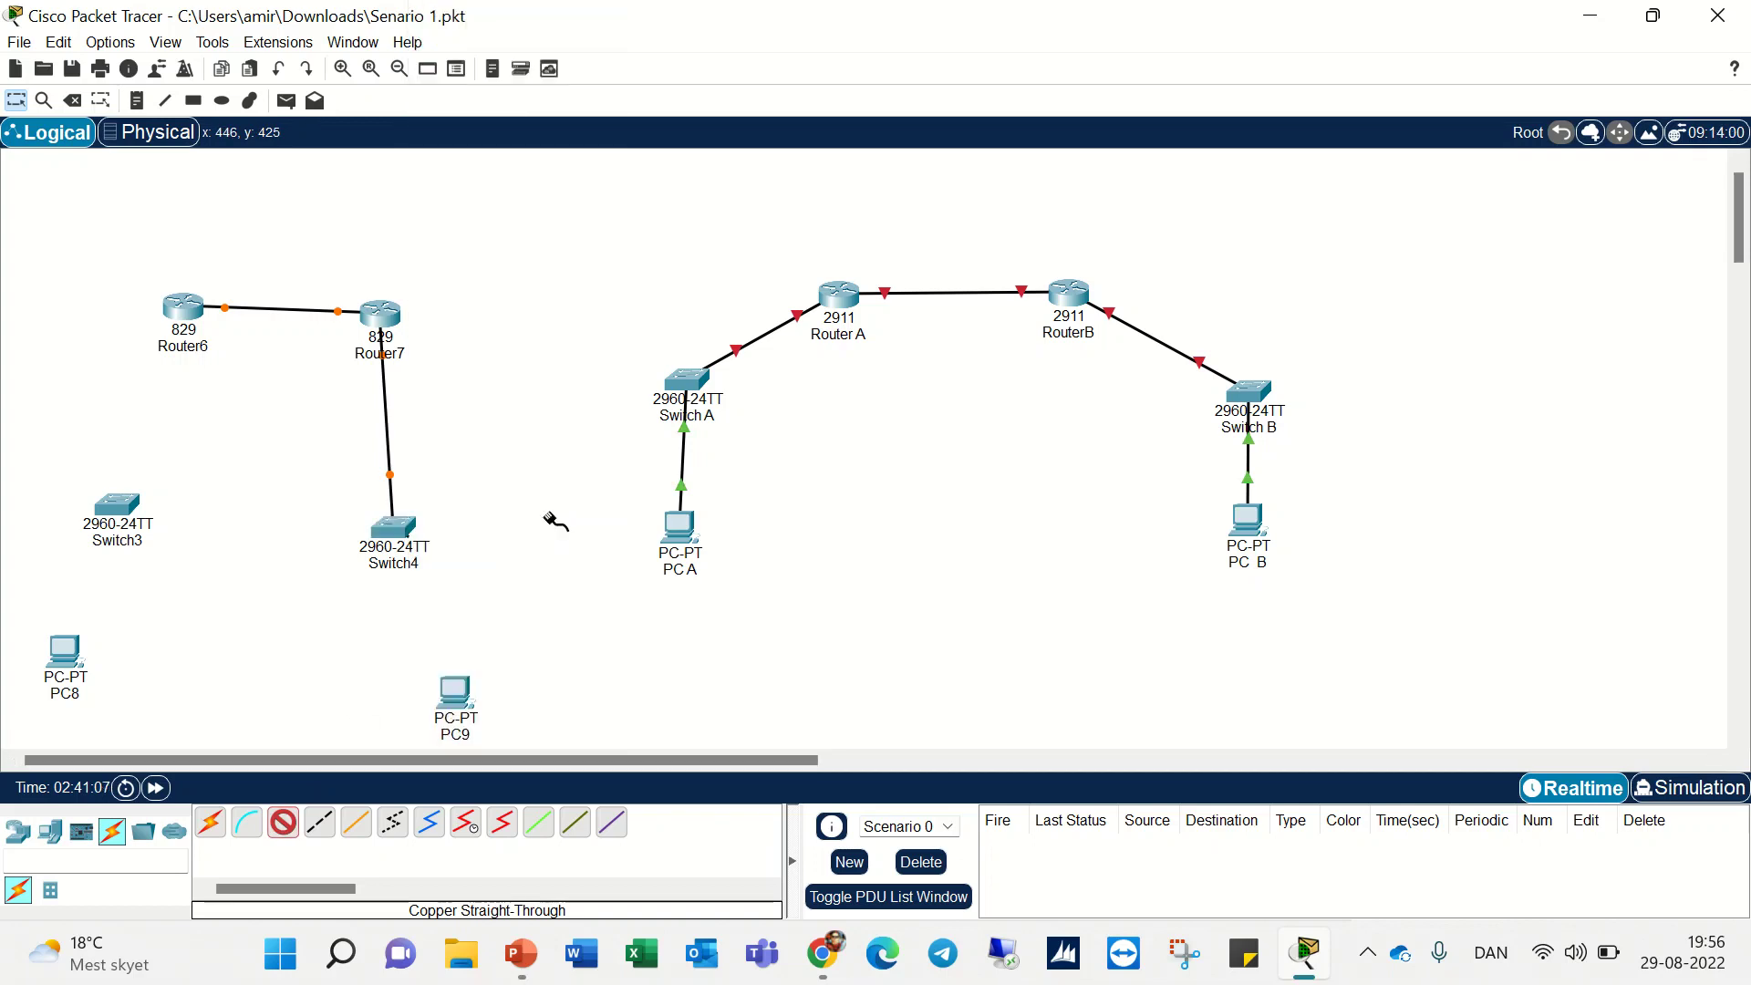
pyautogui.click(461, 689)
pyautogui.click(514, 790)
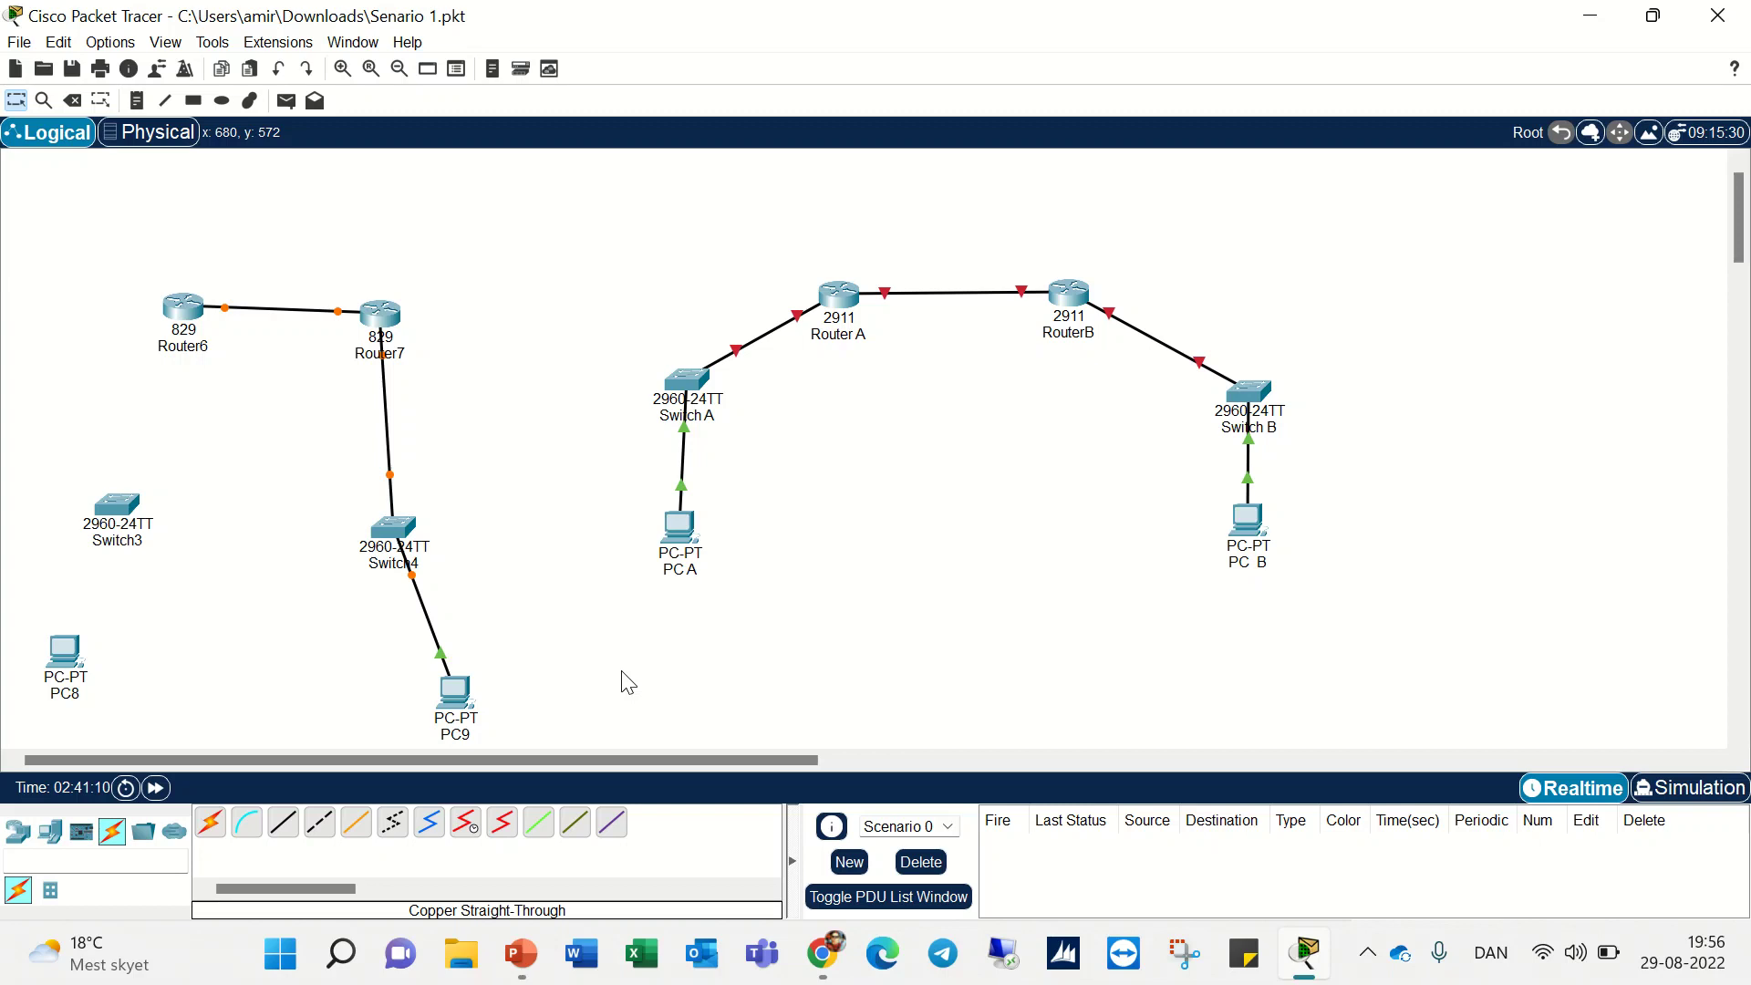
# - Delete the two 829 routers, Router7 and Router6, from the workspace
pyautogui.click(73, 101)
pyautogui.click(381, 315)
pyautogui.click(832, 529)
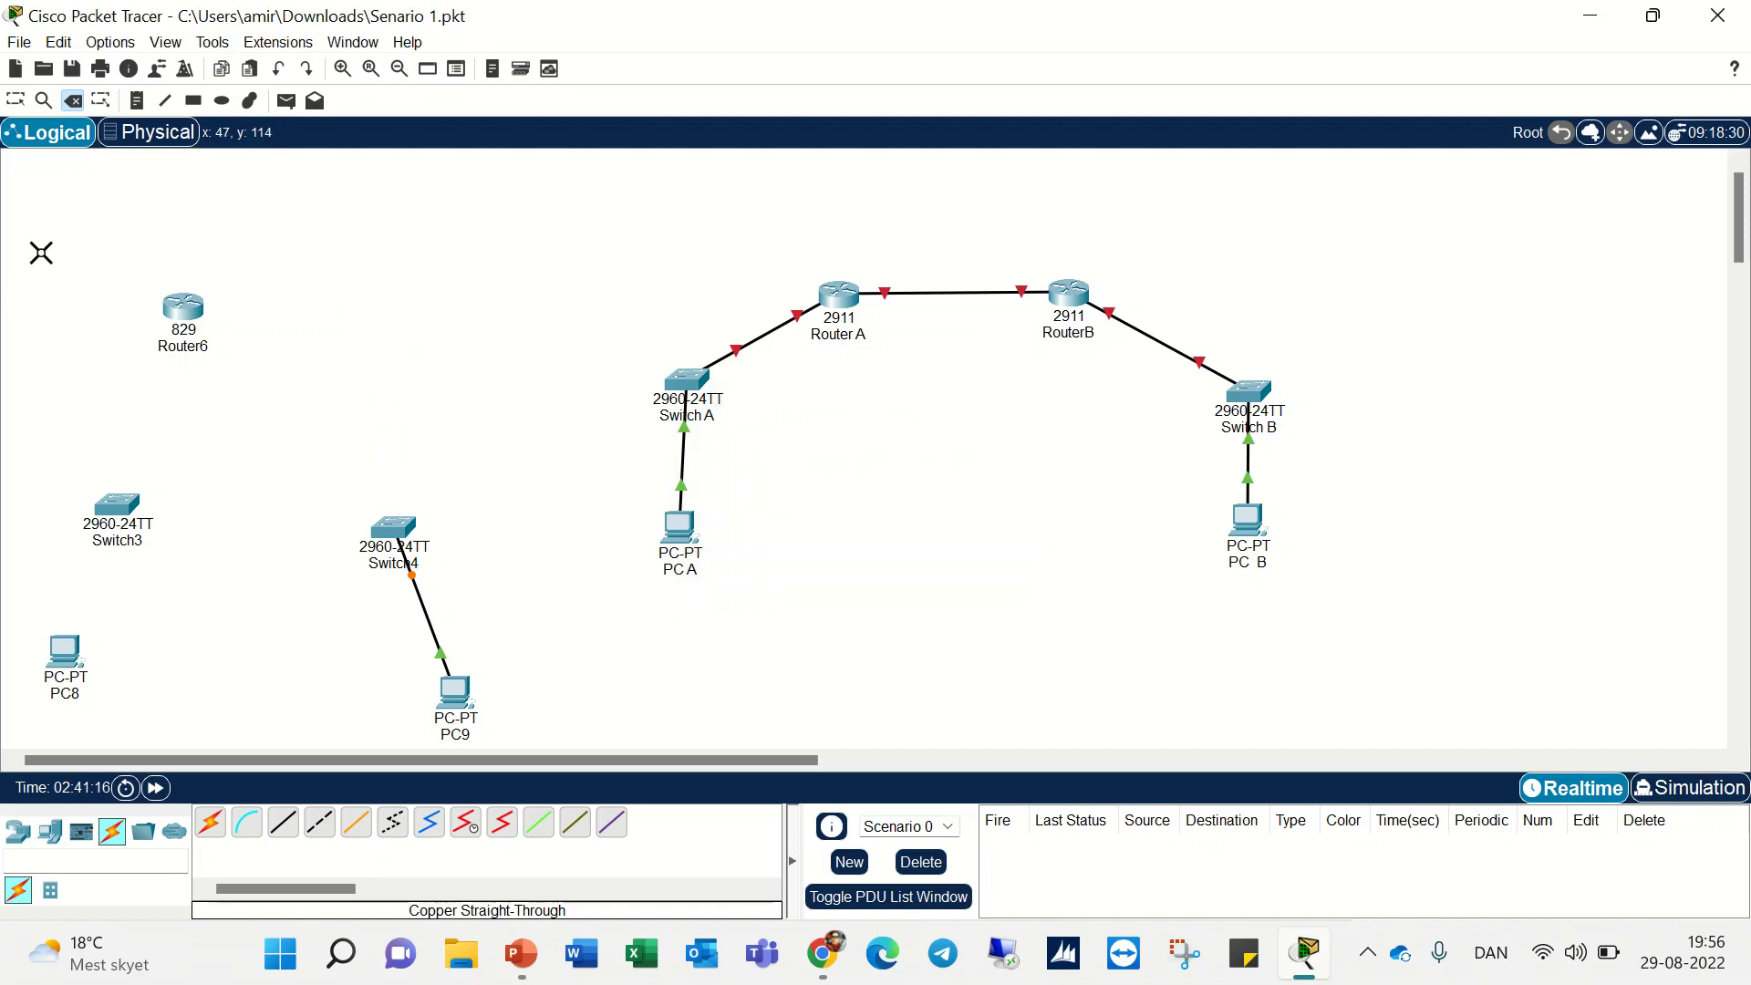
pyautogui.click(182, 308)
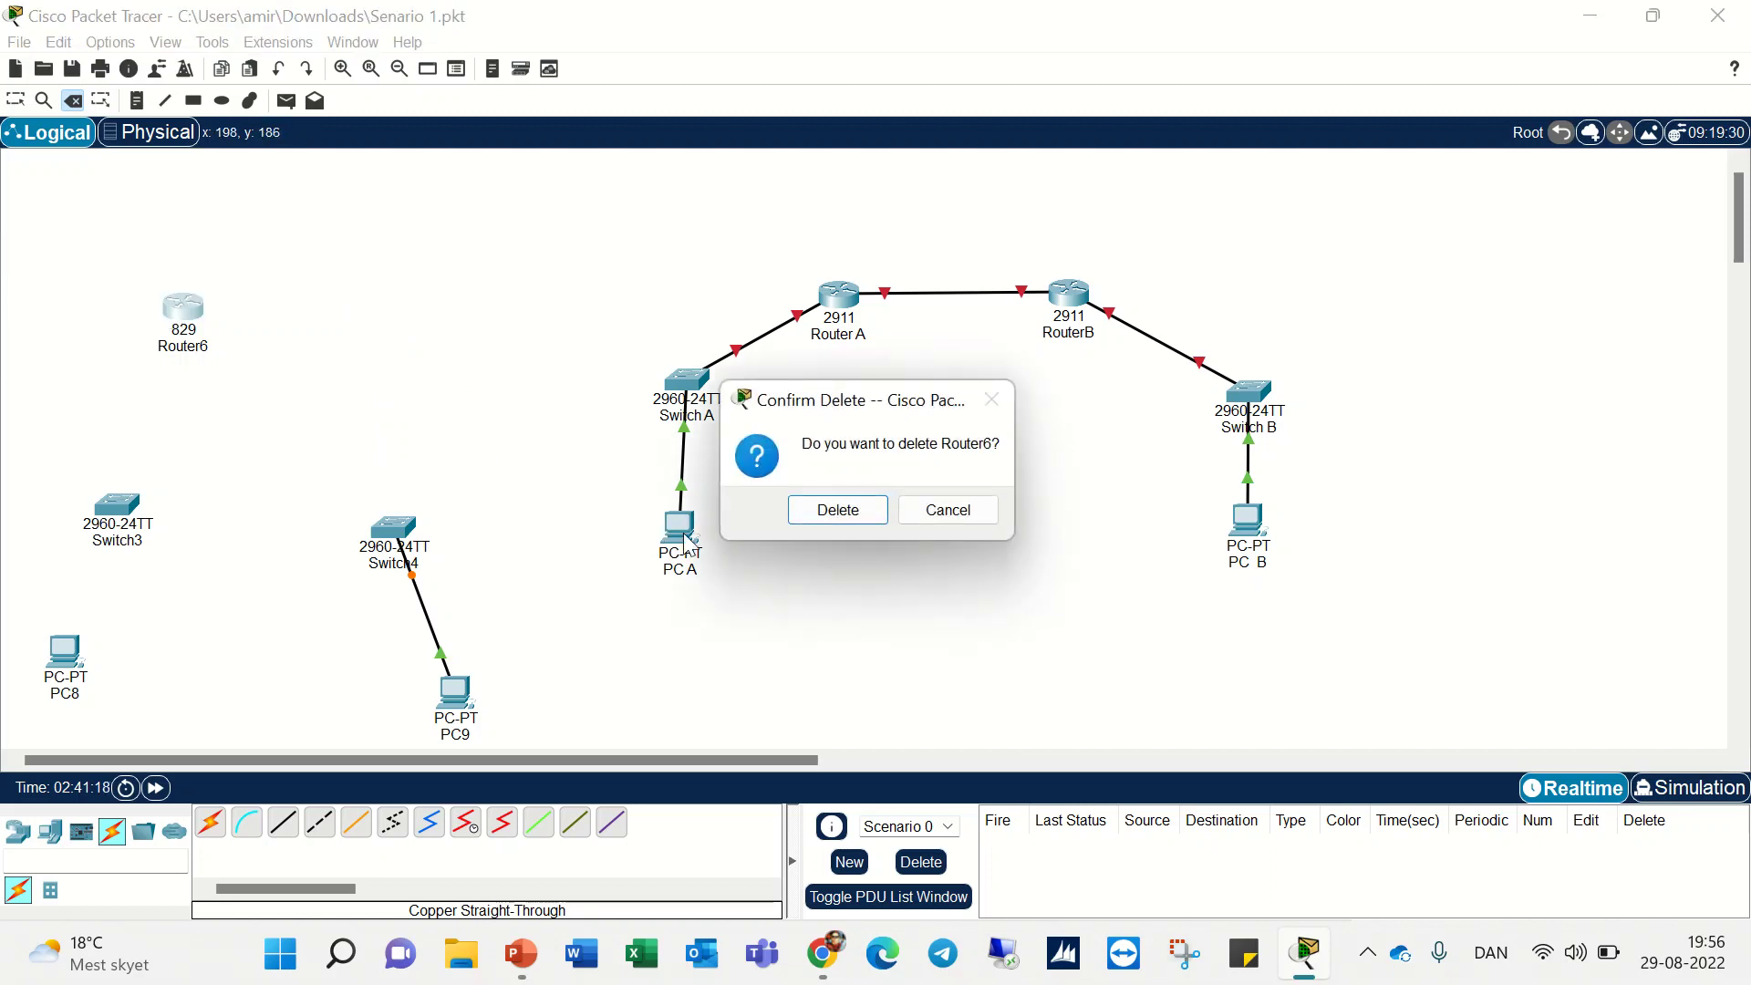
pyautogui.click(836, 509)
pyautogui.press('Escape')
# - Select Switch3, Switch4, PC8 and PC9 together and delete them from the workspace
pyautogui.moveTo(43, 330); pyautogui.dragTo(520, 744)
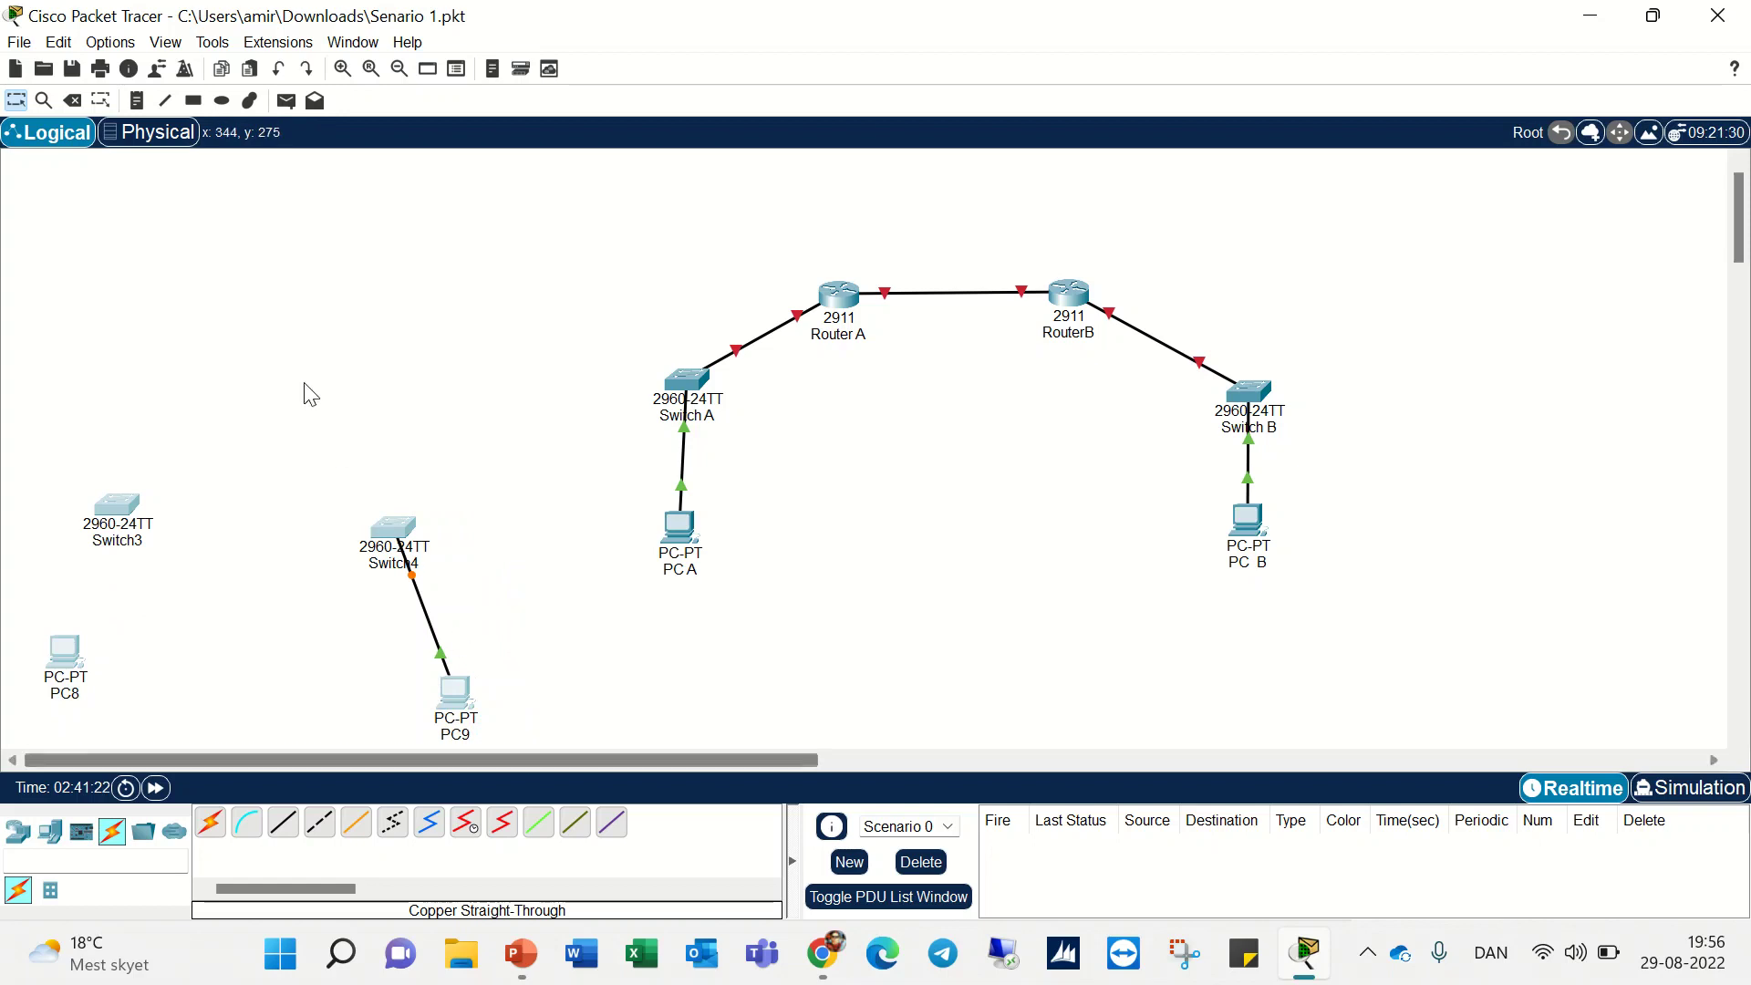
pyautogui.click(74, 108)
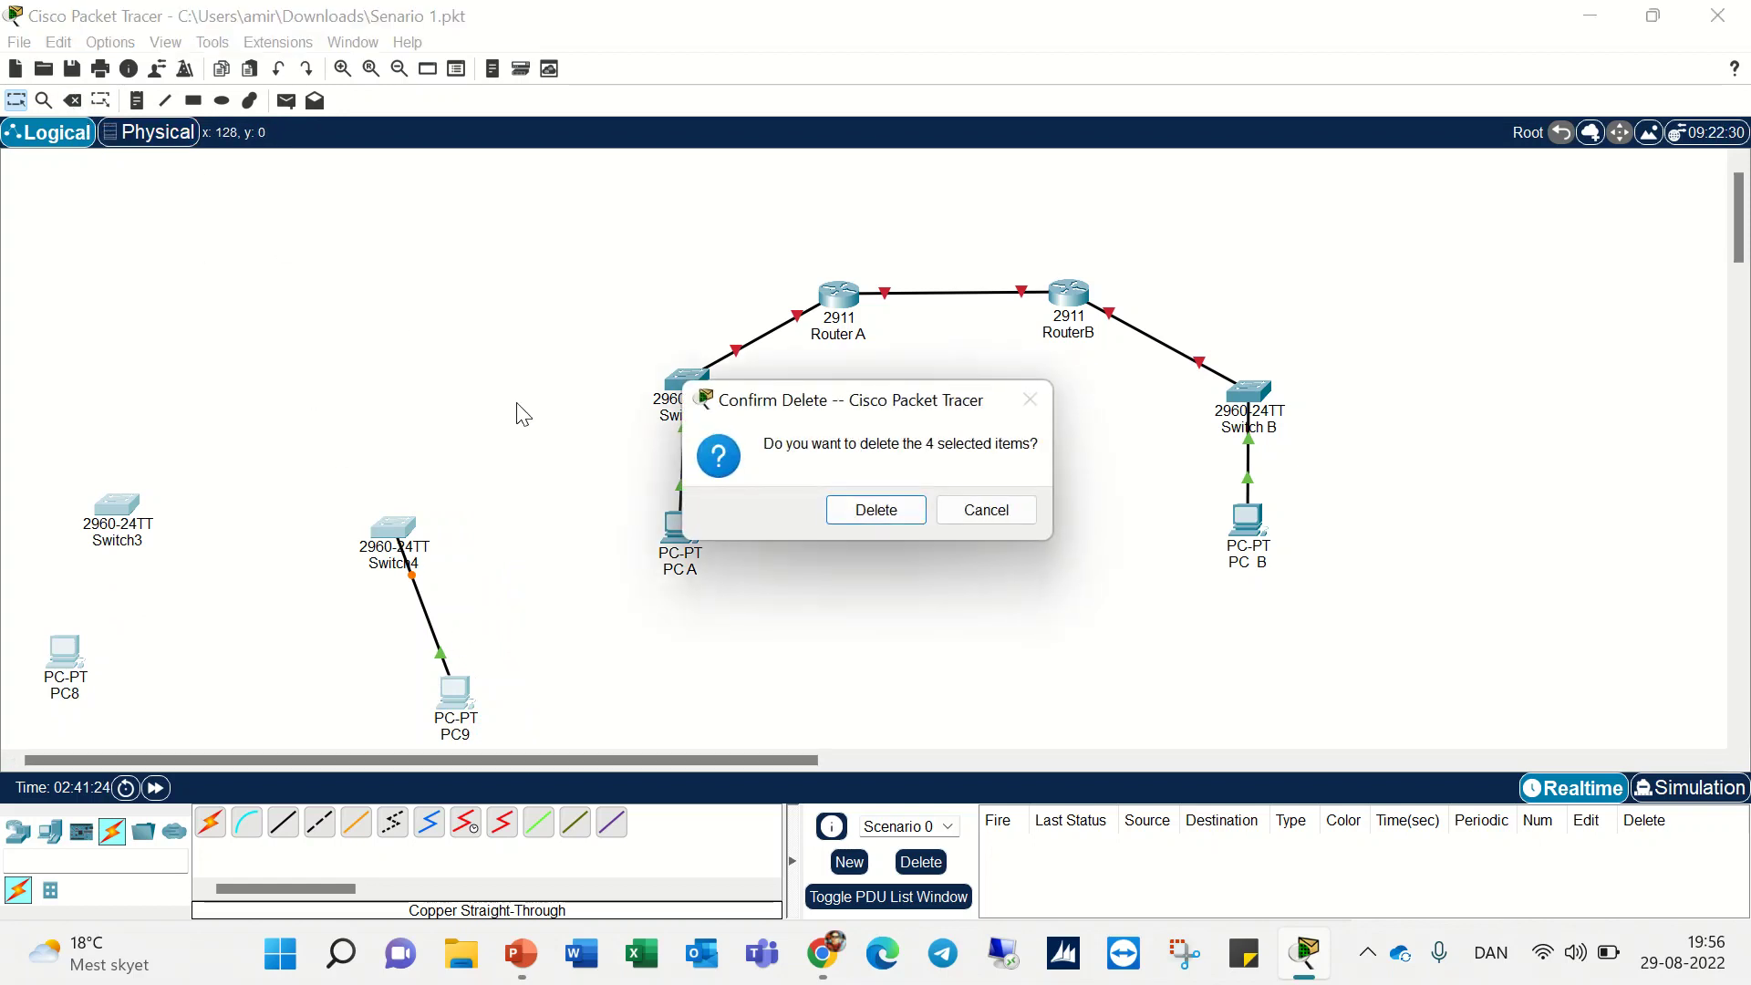
pyautogui.click(865, 513)
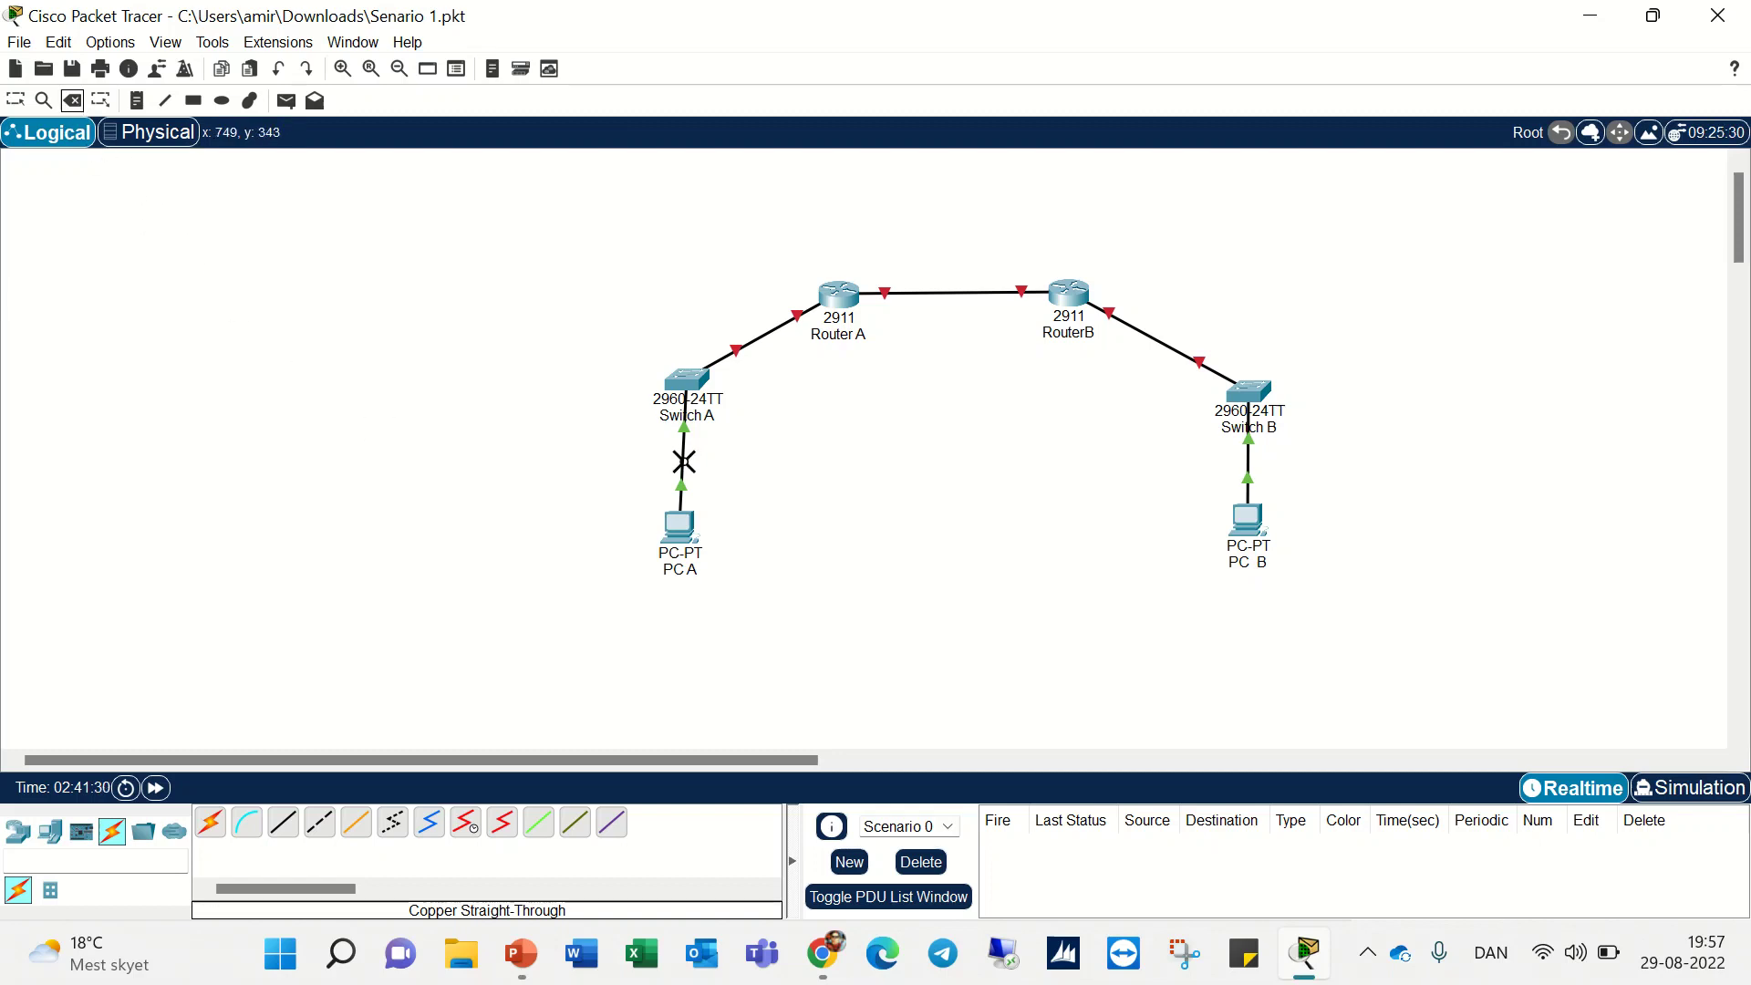
pyautogui.press('Escape')
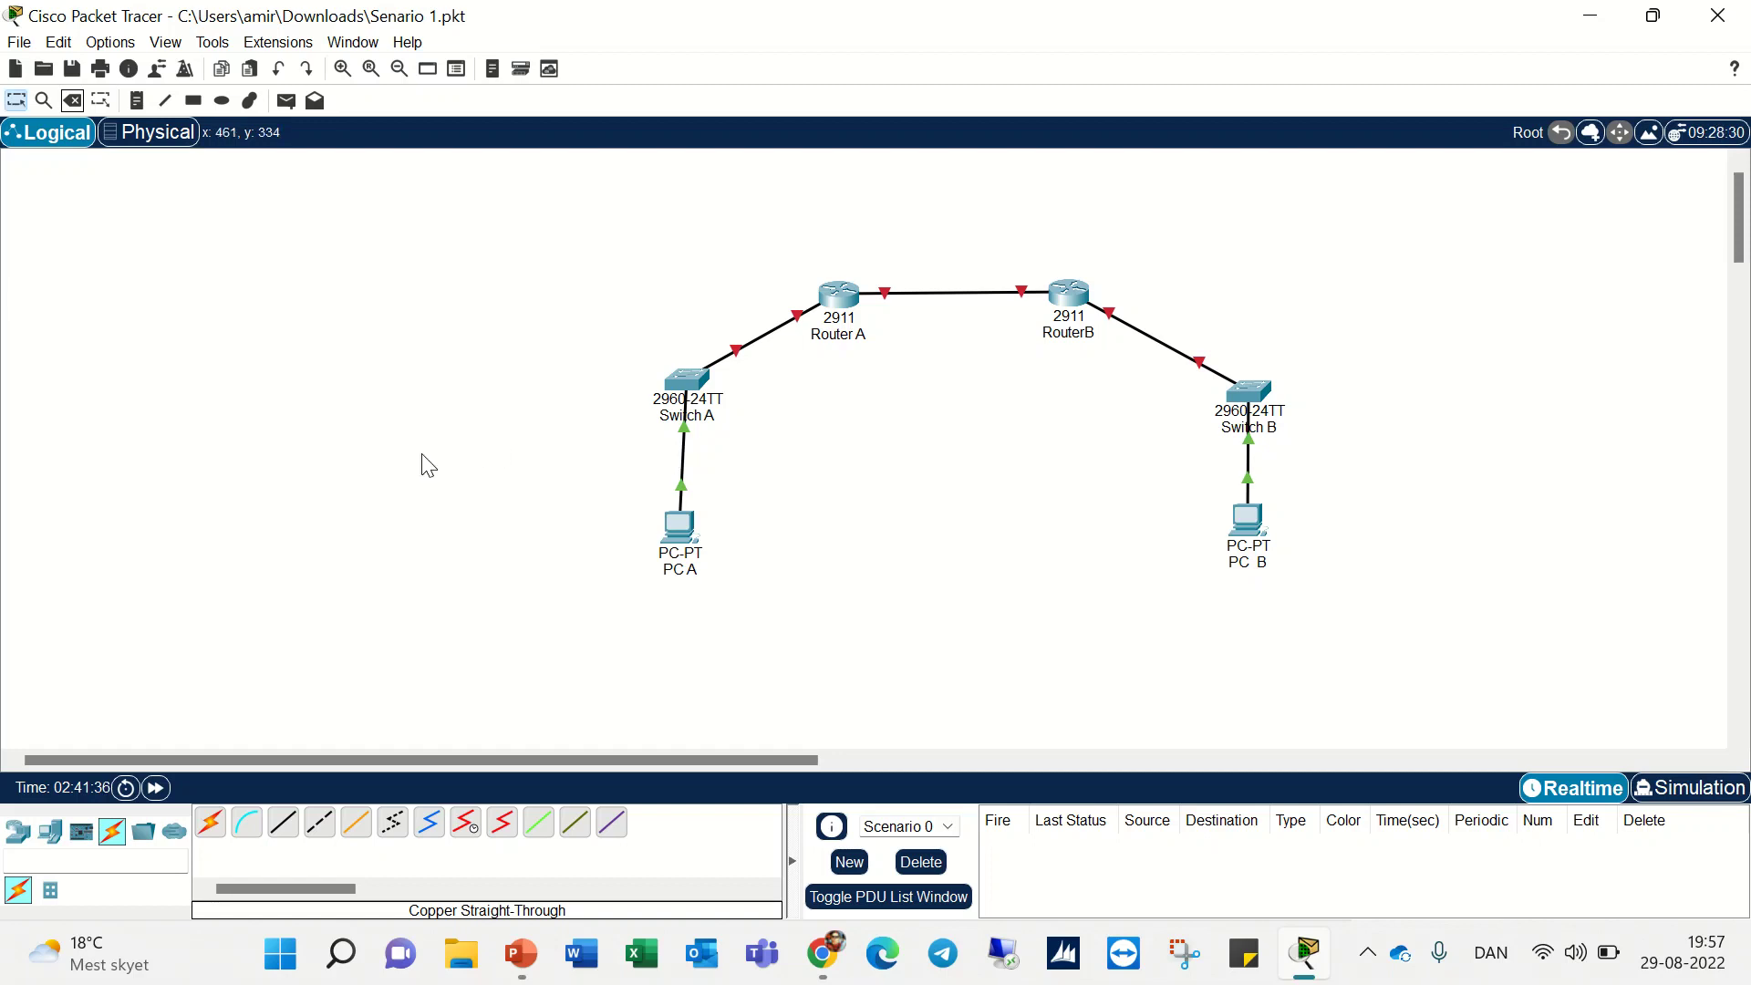
# - Open Router A's command line and answer no to the initial configuration dialog to reach the router prompt
pyautogui.click(839, 294)
pyautogui.click(727, 187)
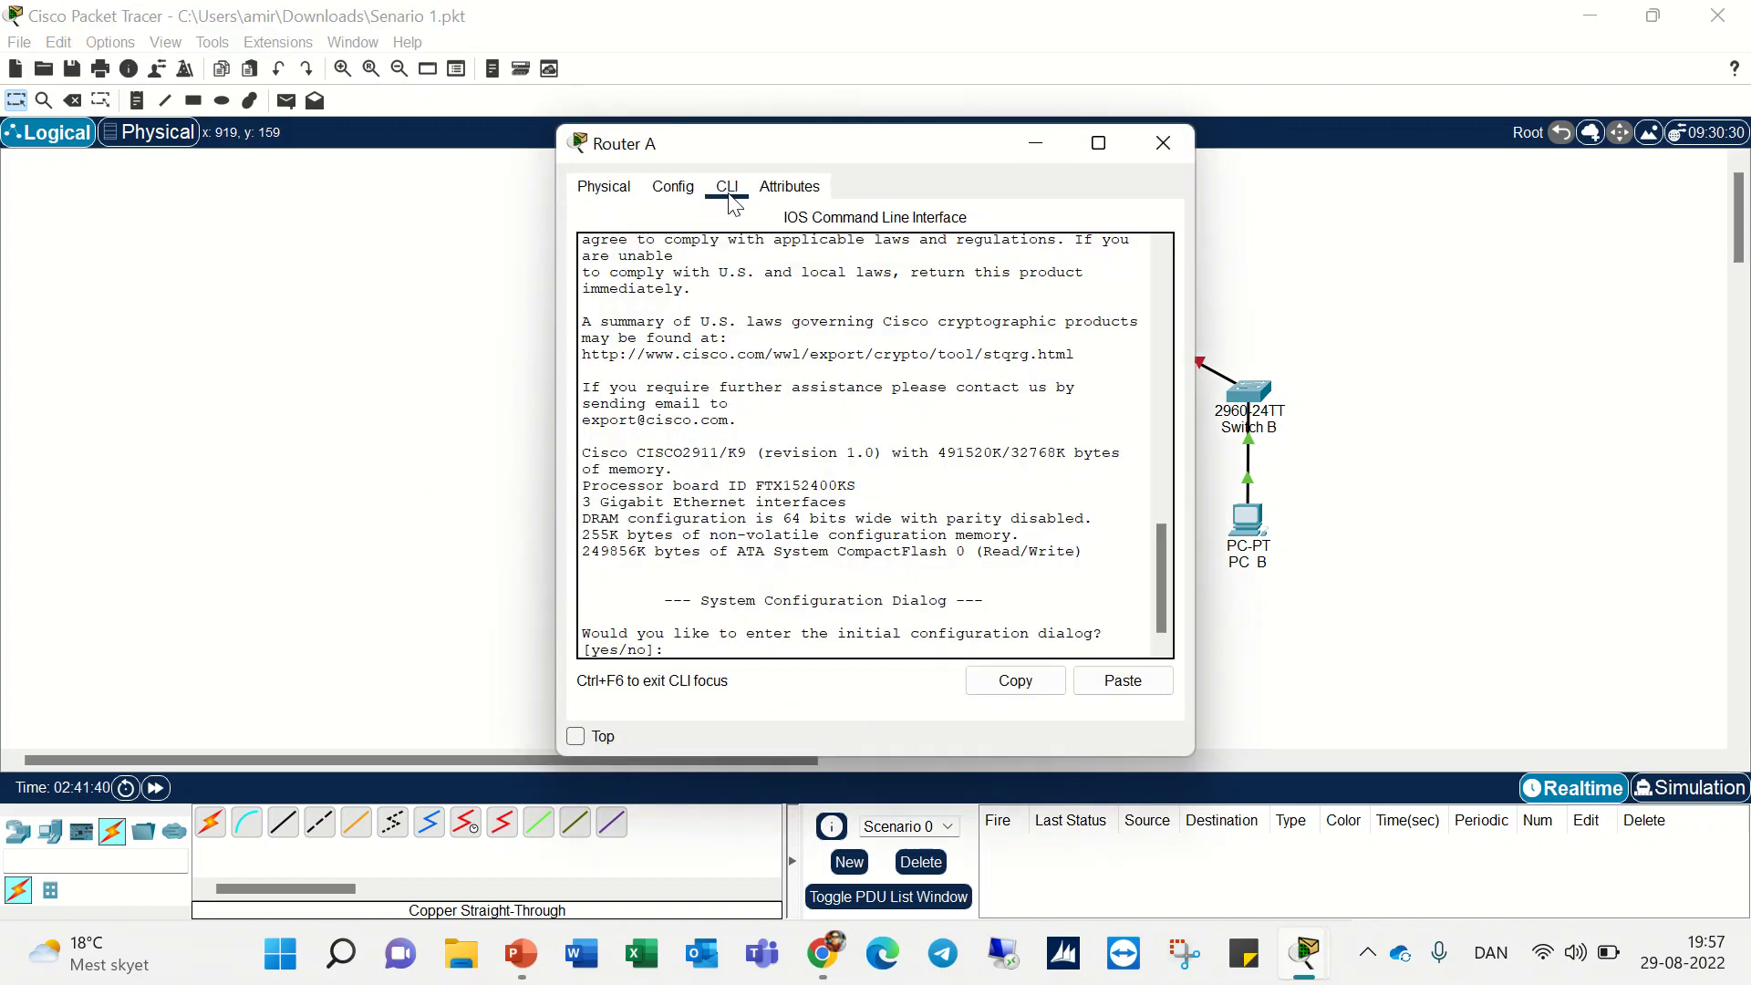
pyautogui.click(1163, 143)
pyautogui.click(839, 301)
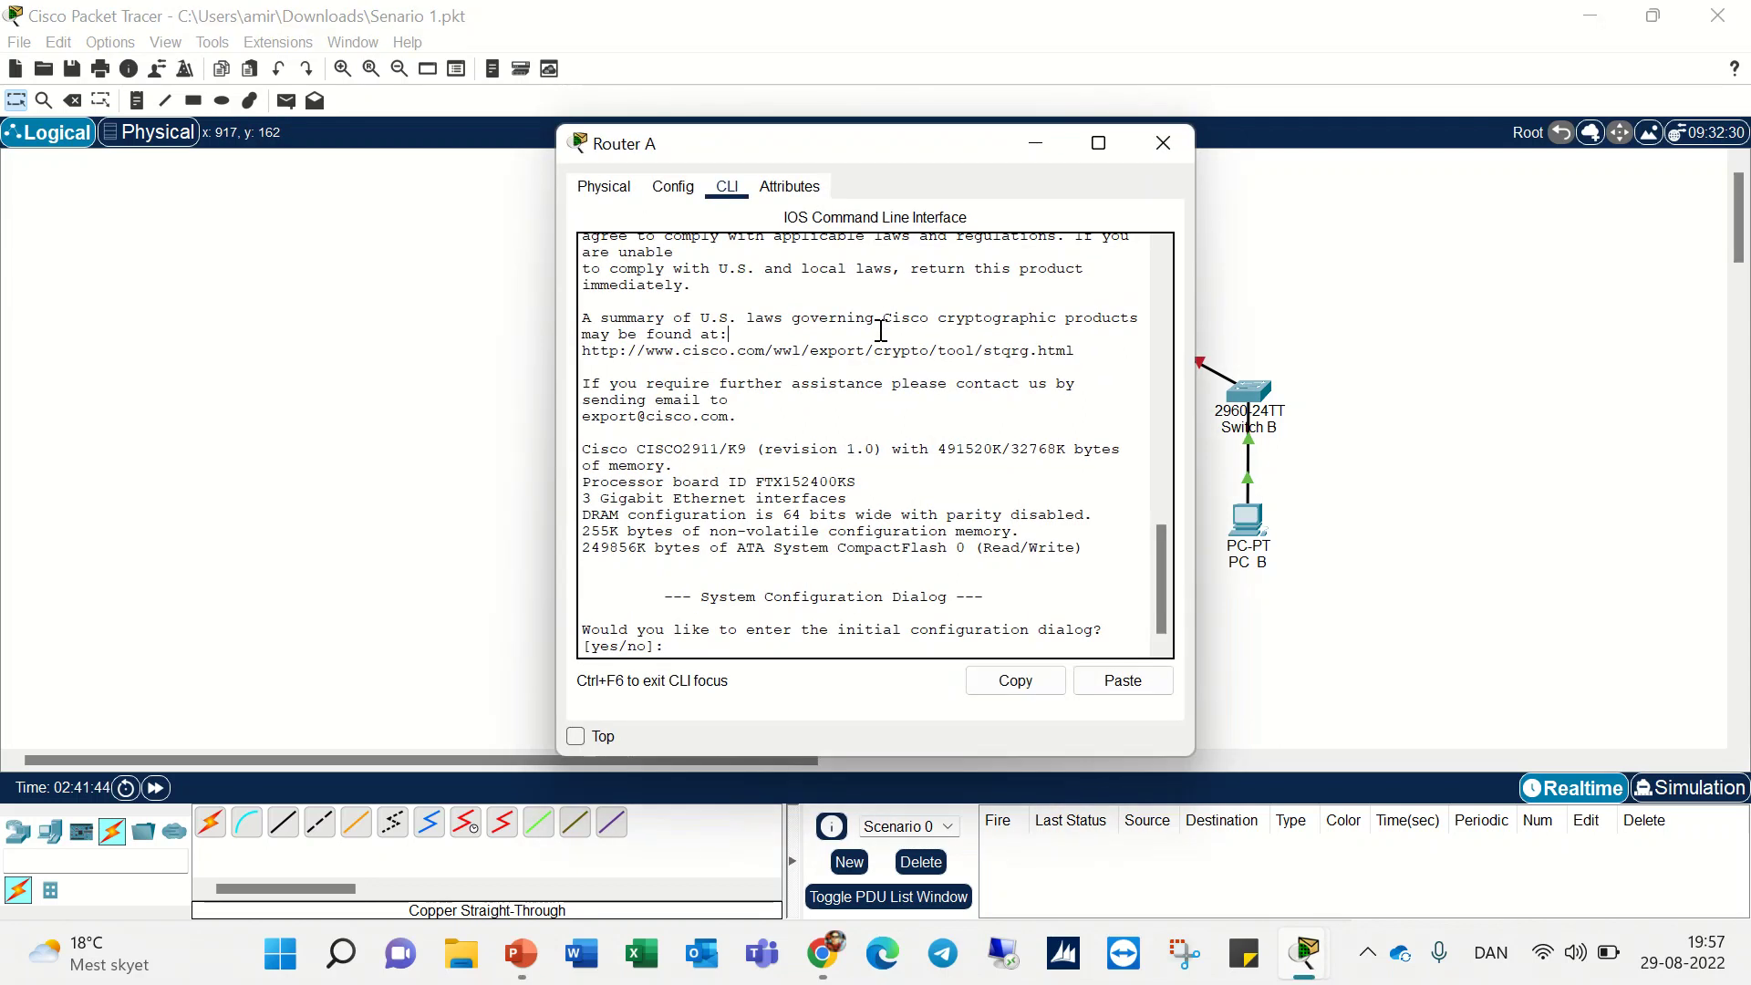
pyautogui.click(606, 190)
pyautogui.click(726, 188)
pyautogui.press('Return')
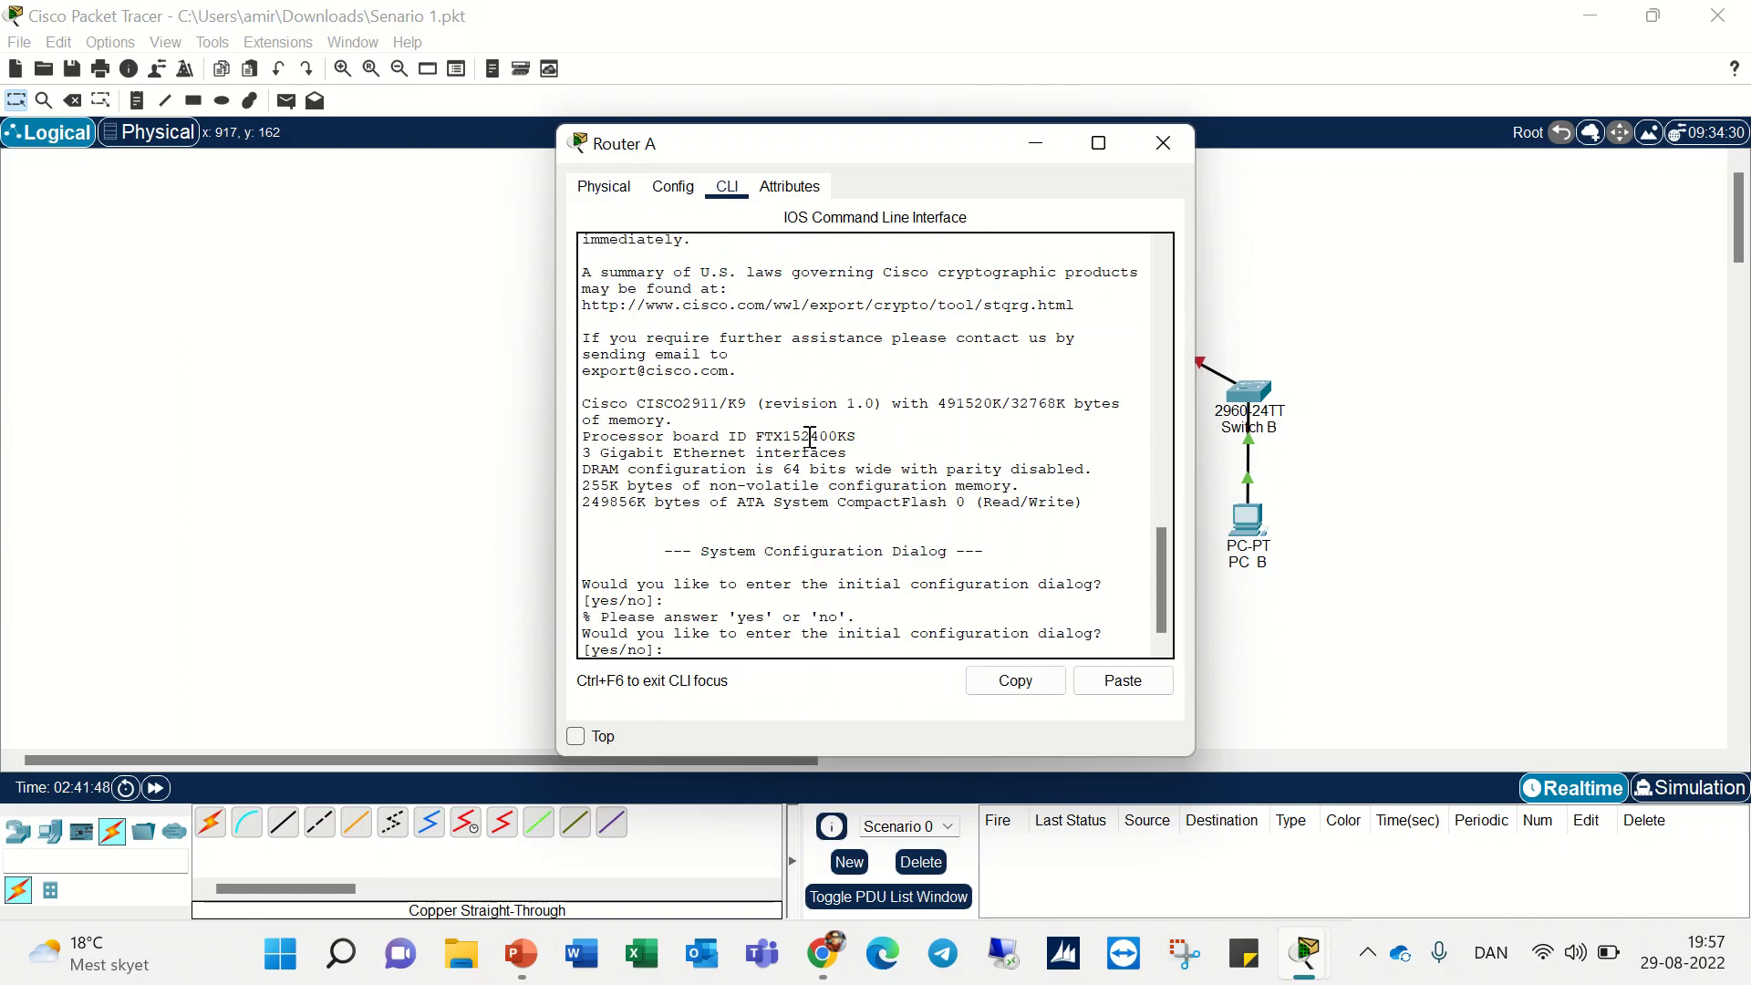
pyautogui.write('no')
pyautogui.press('Return')
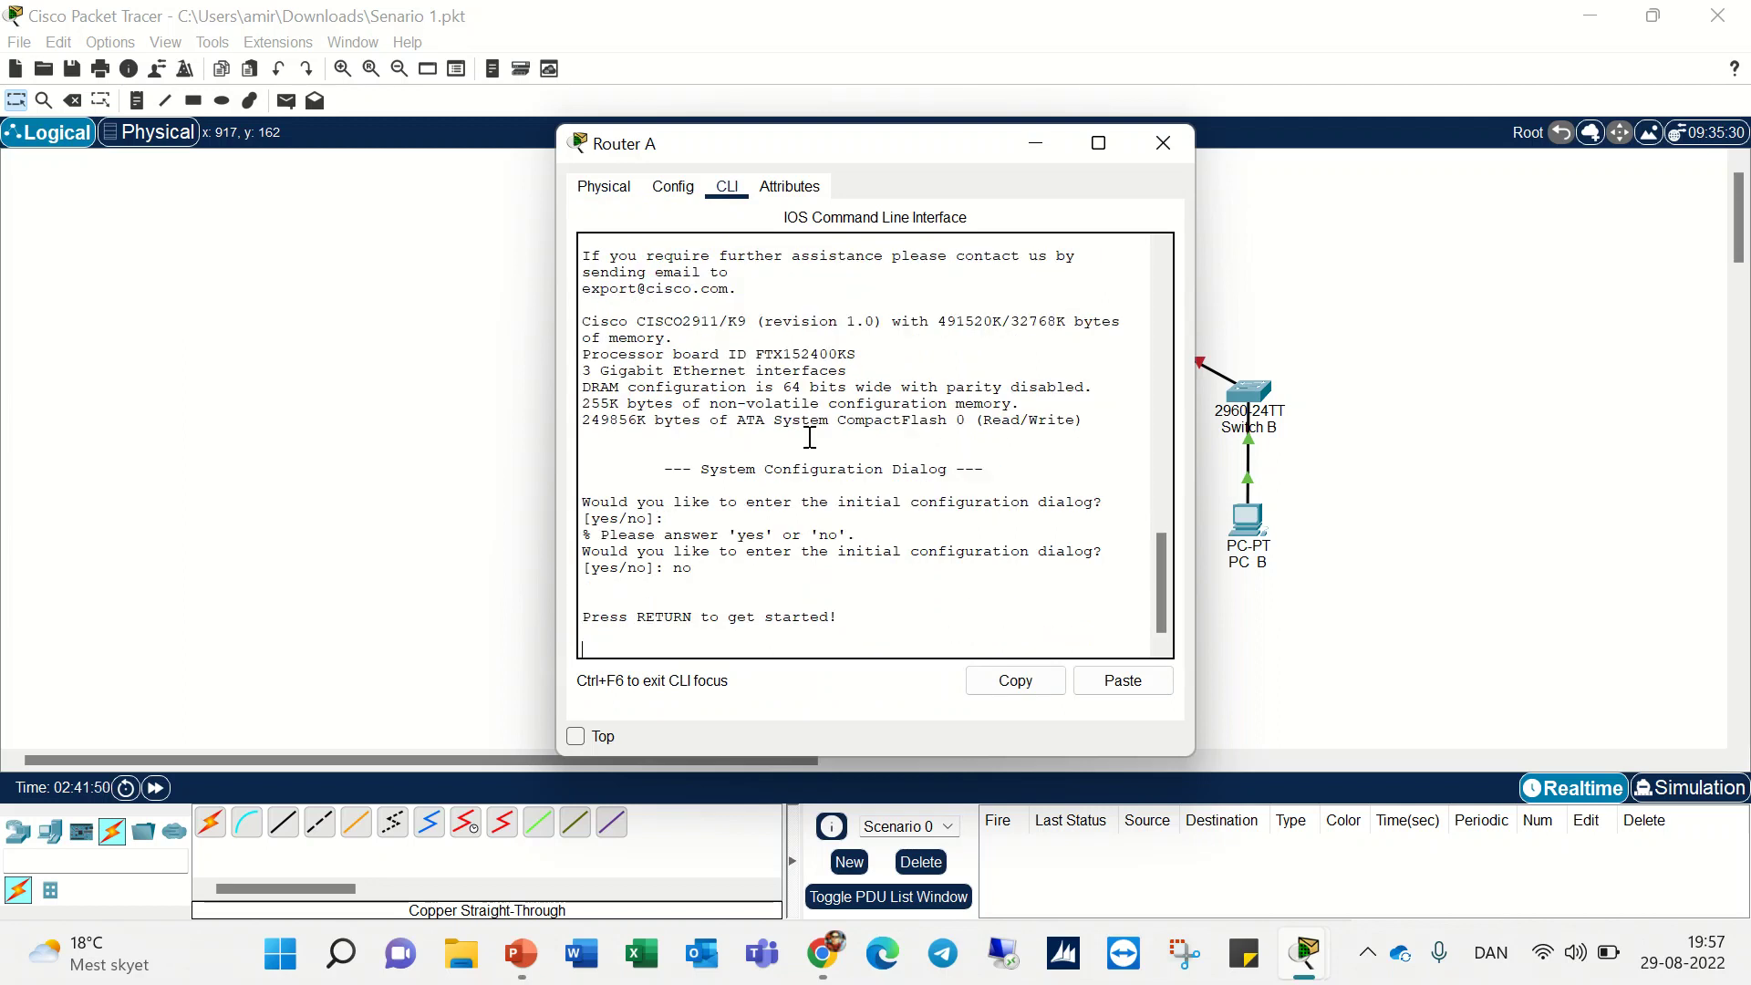
pyautogui.press('Return')
# - Enter privileged mode with enable, and global configuration mode with configure terminal, on Router A
pyautogui.write('en')
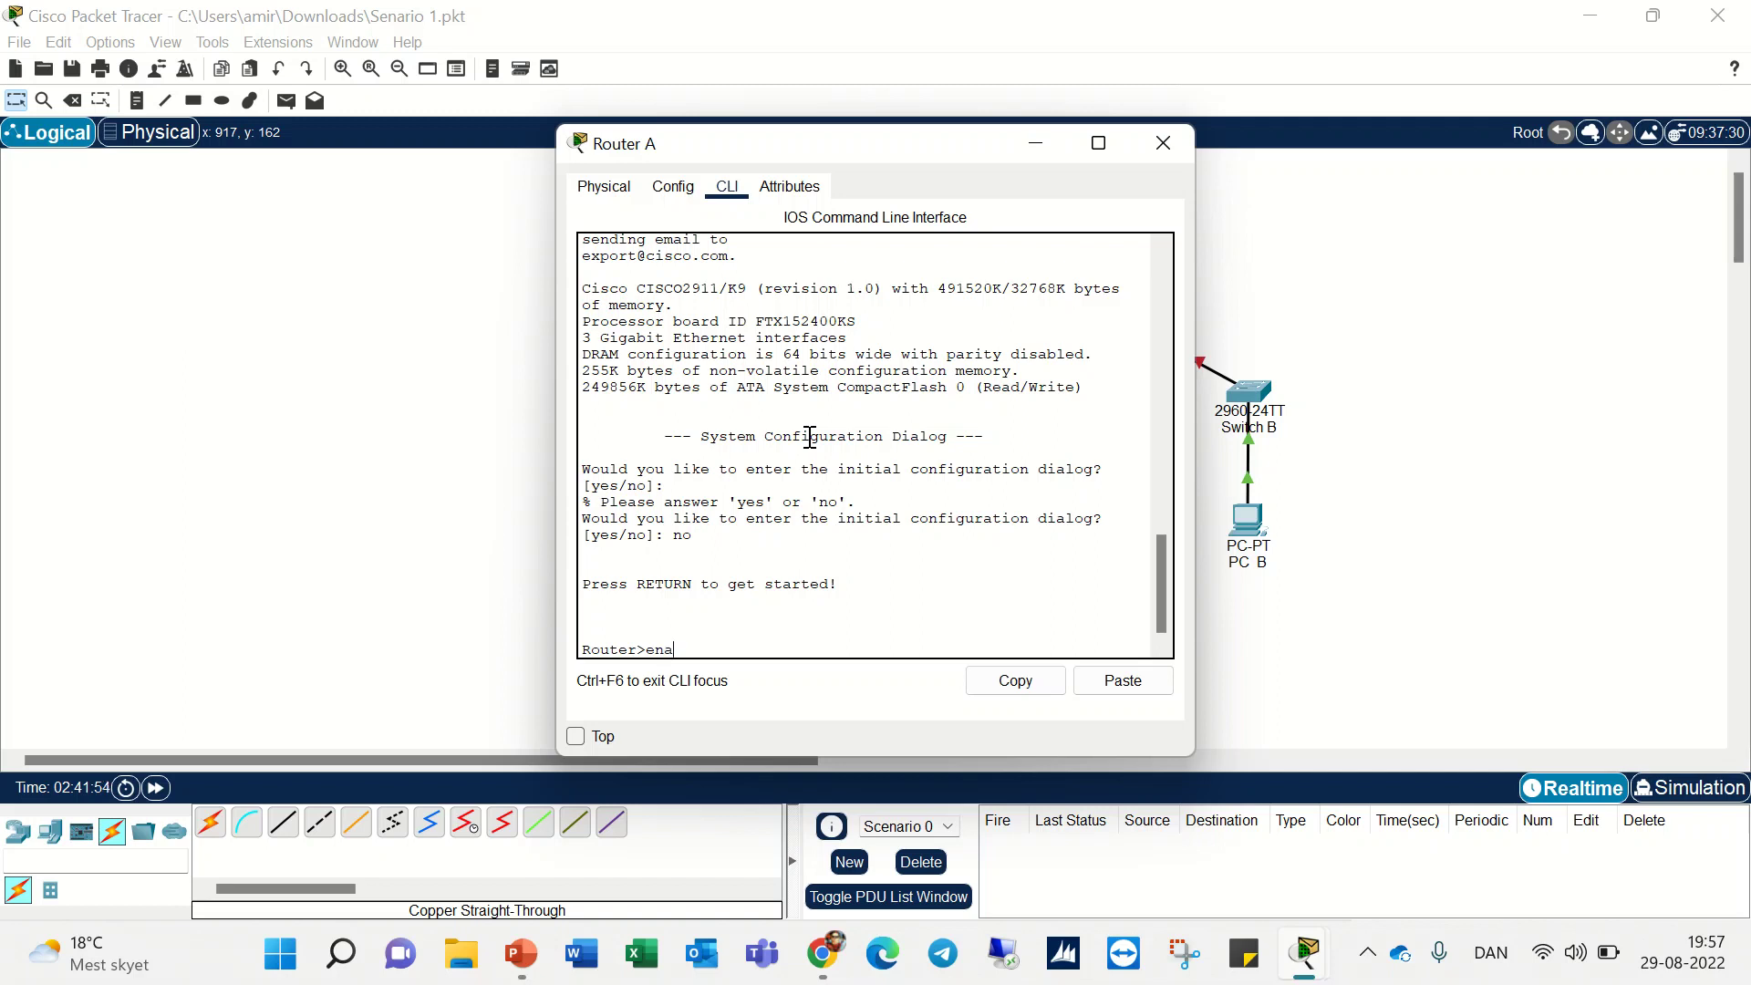
pyautogui.write('a')
pyautogui.press('Tab')
pyautogui.press('Return')
pyautogui.write('conf')
pyautogui.press('Tab')
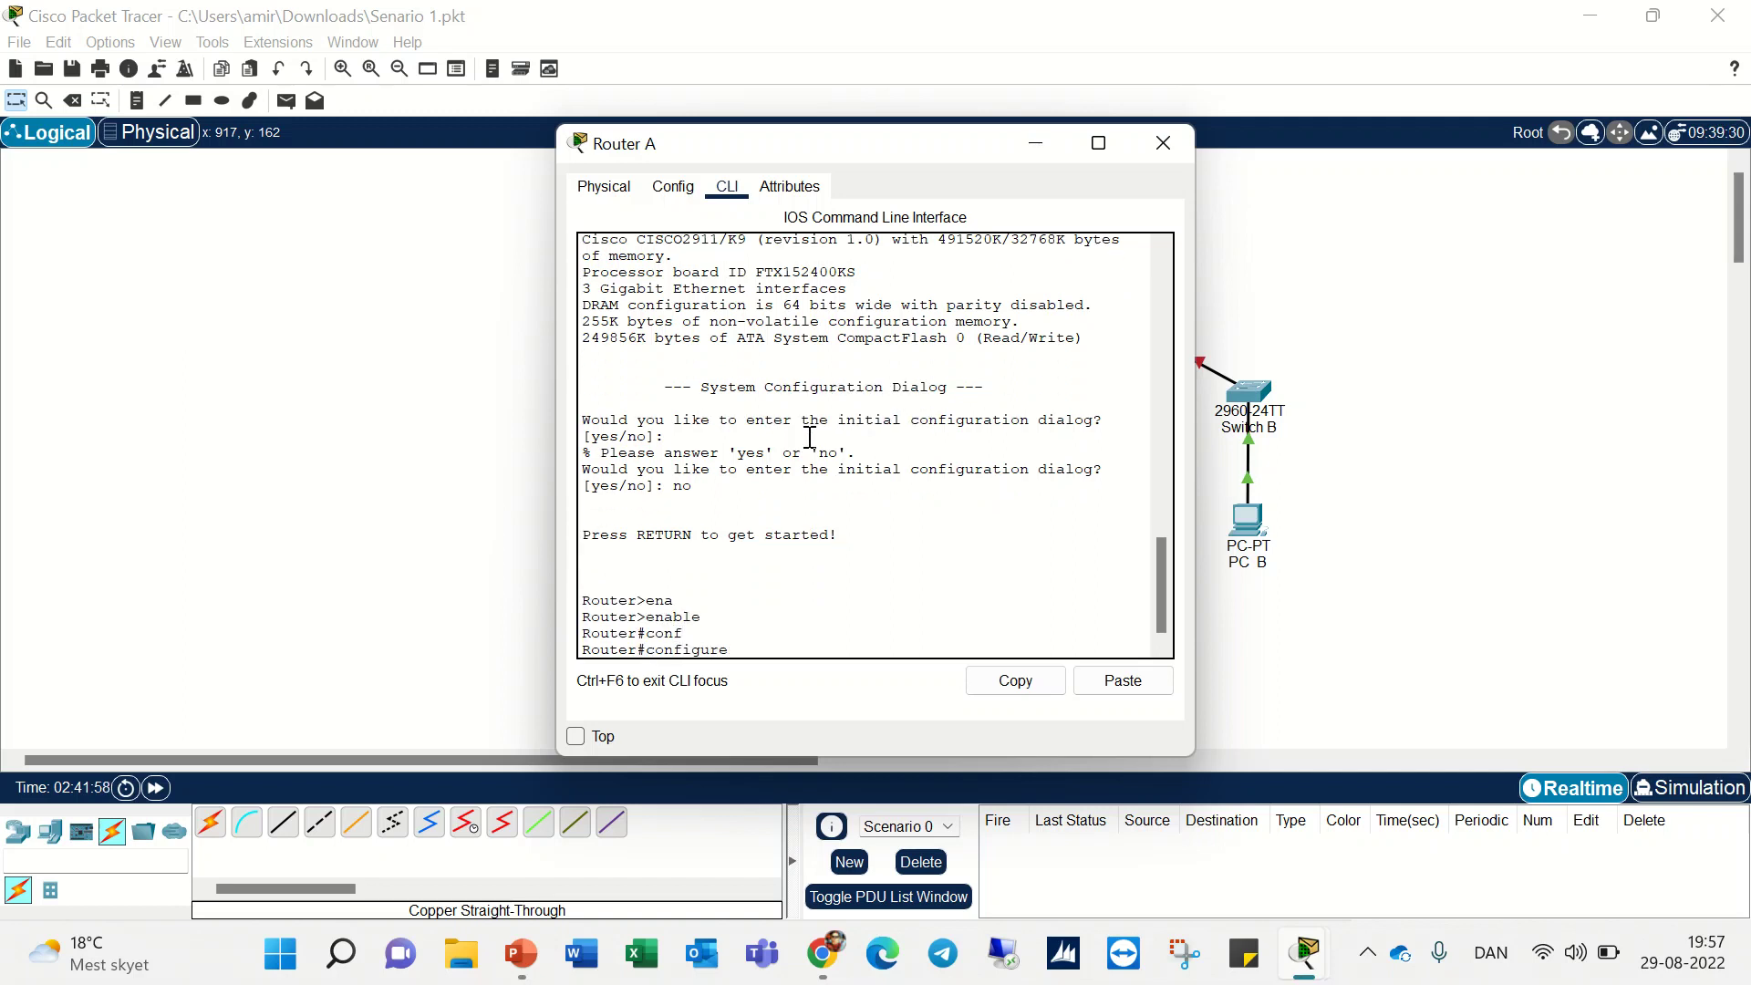
pyautogui.write('ter')
pyautogui.press('Tab')
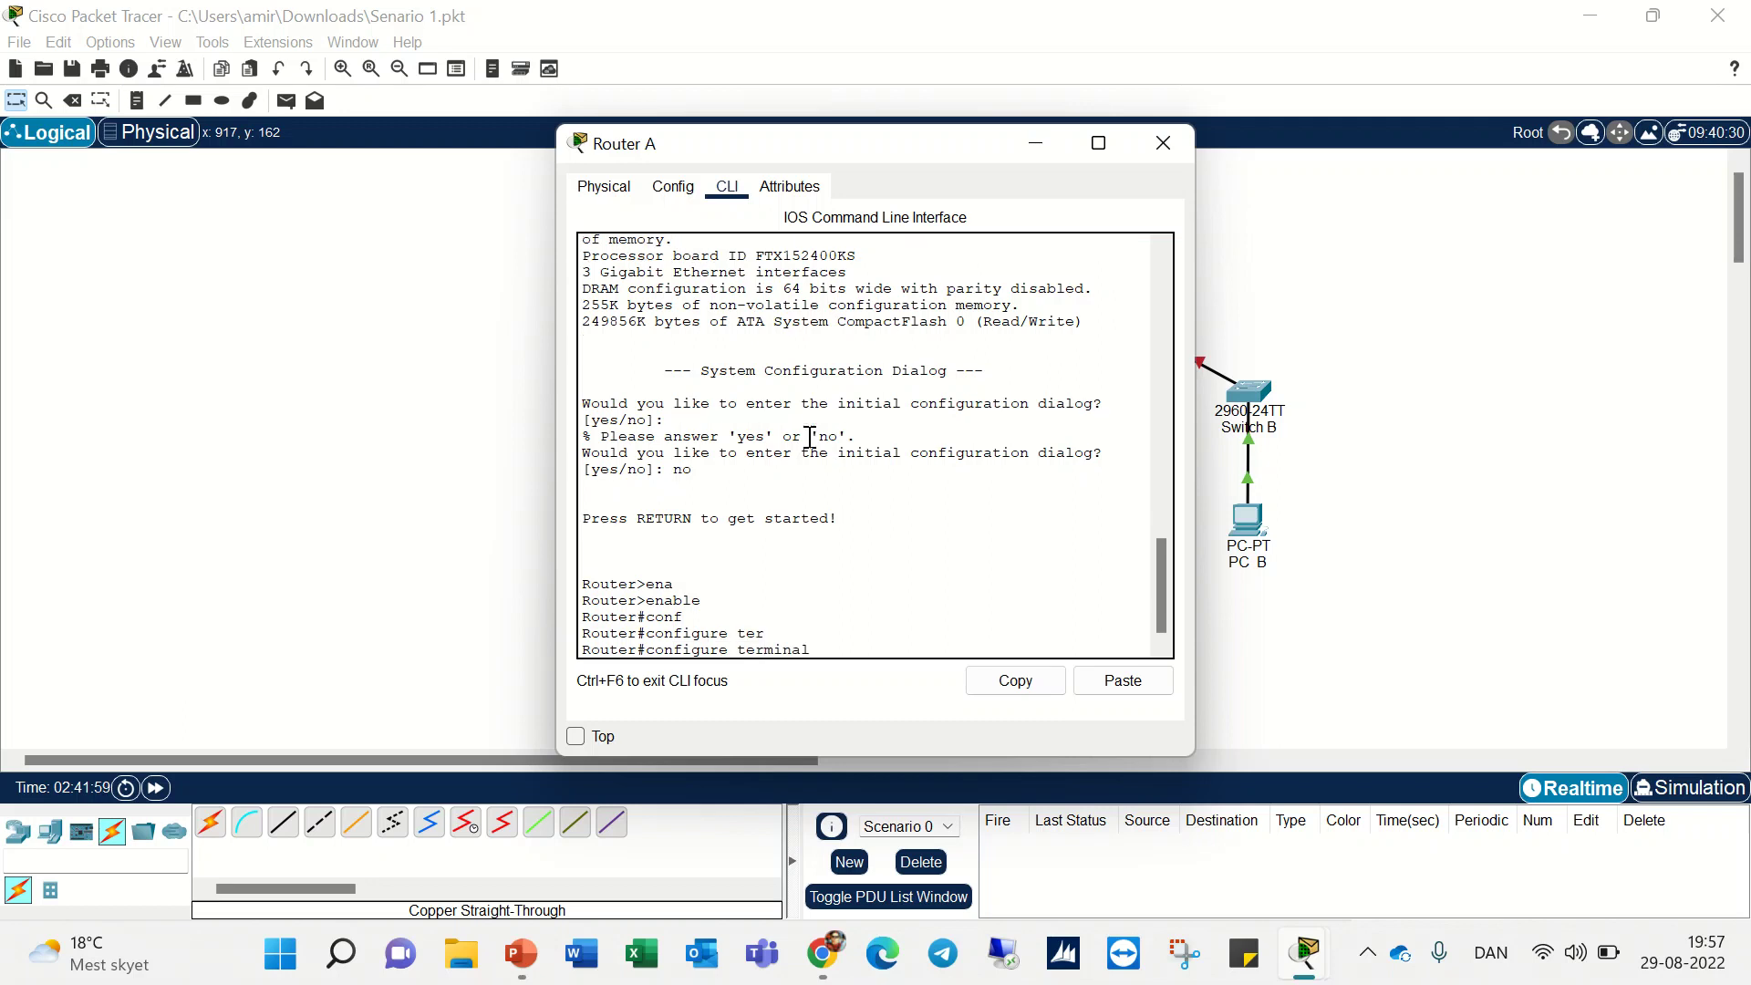
pyautogui.press('Return')
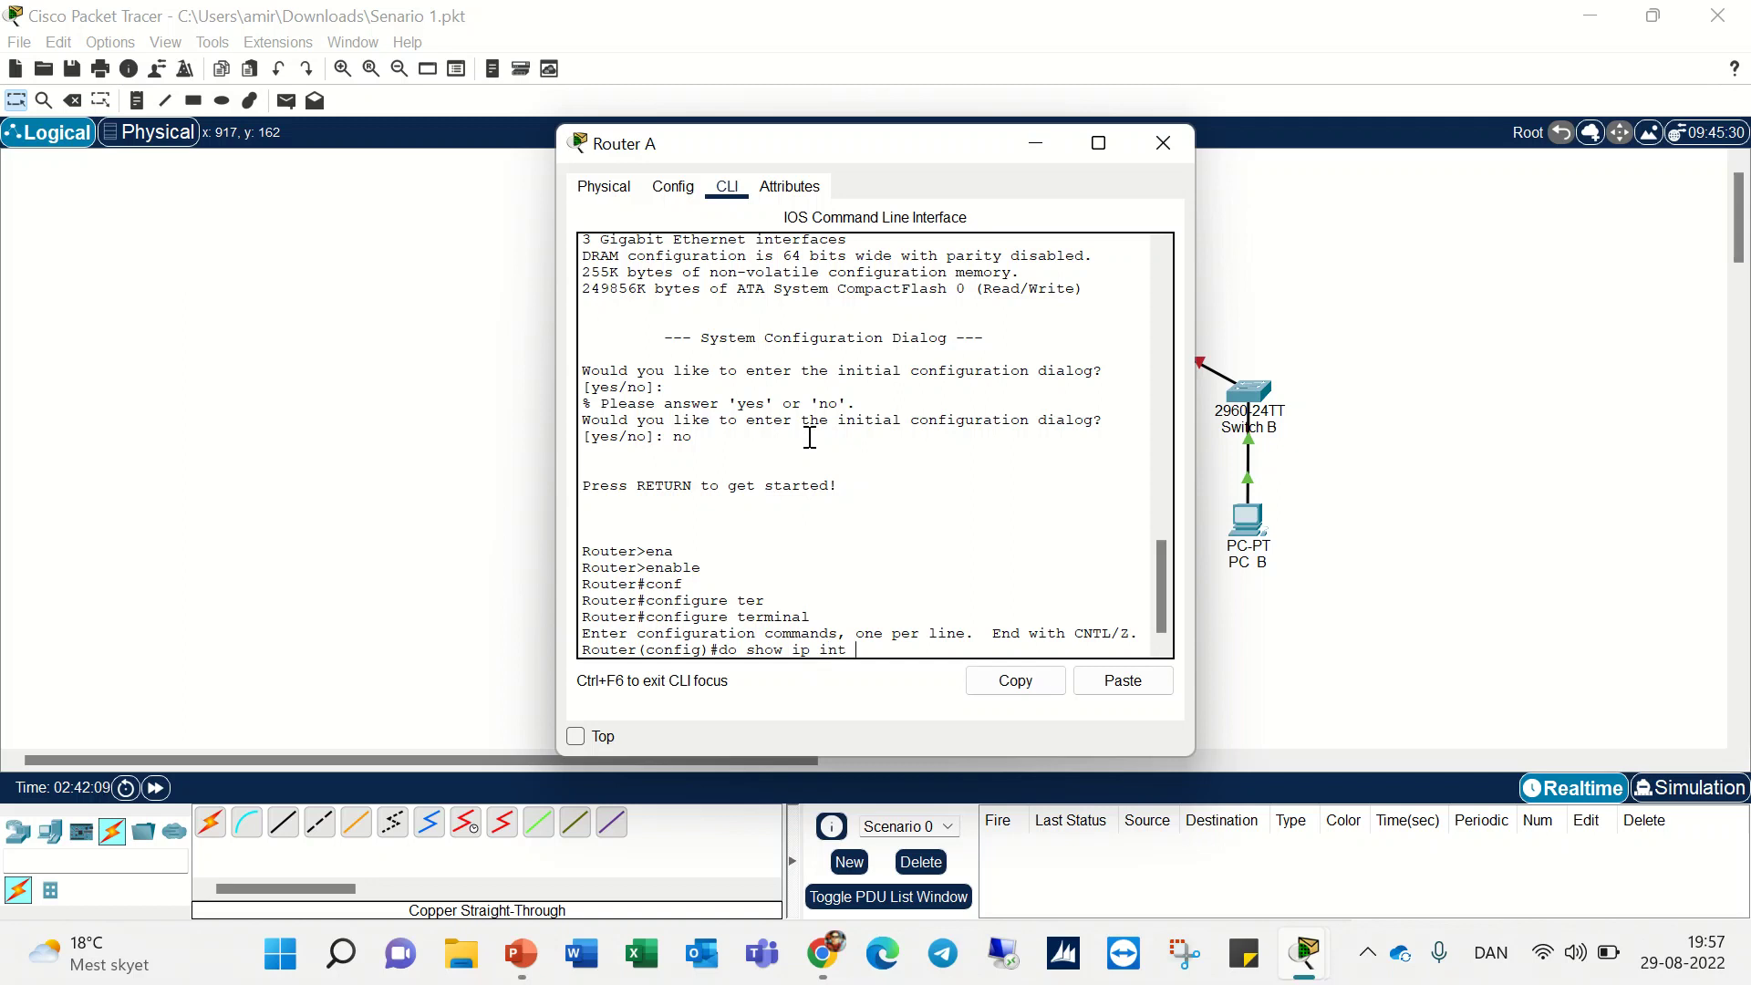
# - Show a brief overview of Router A's IP interfaces with do show ip int br
pyautogui.press('Return')
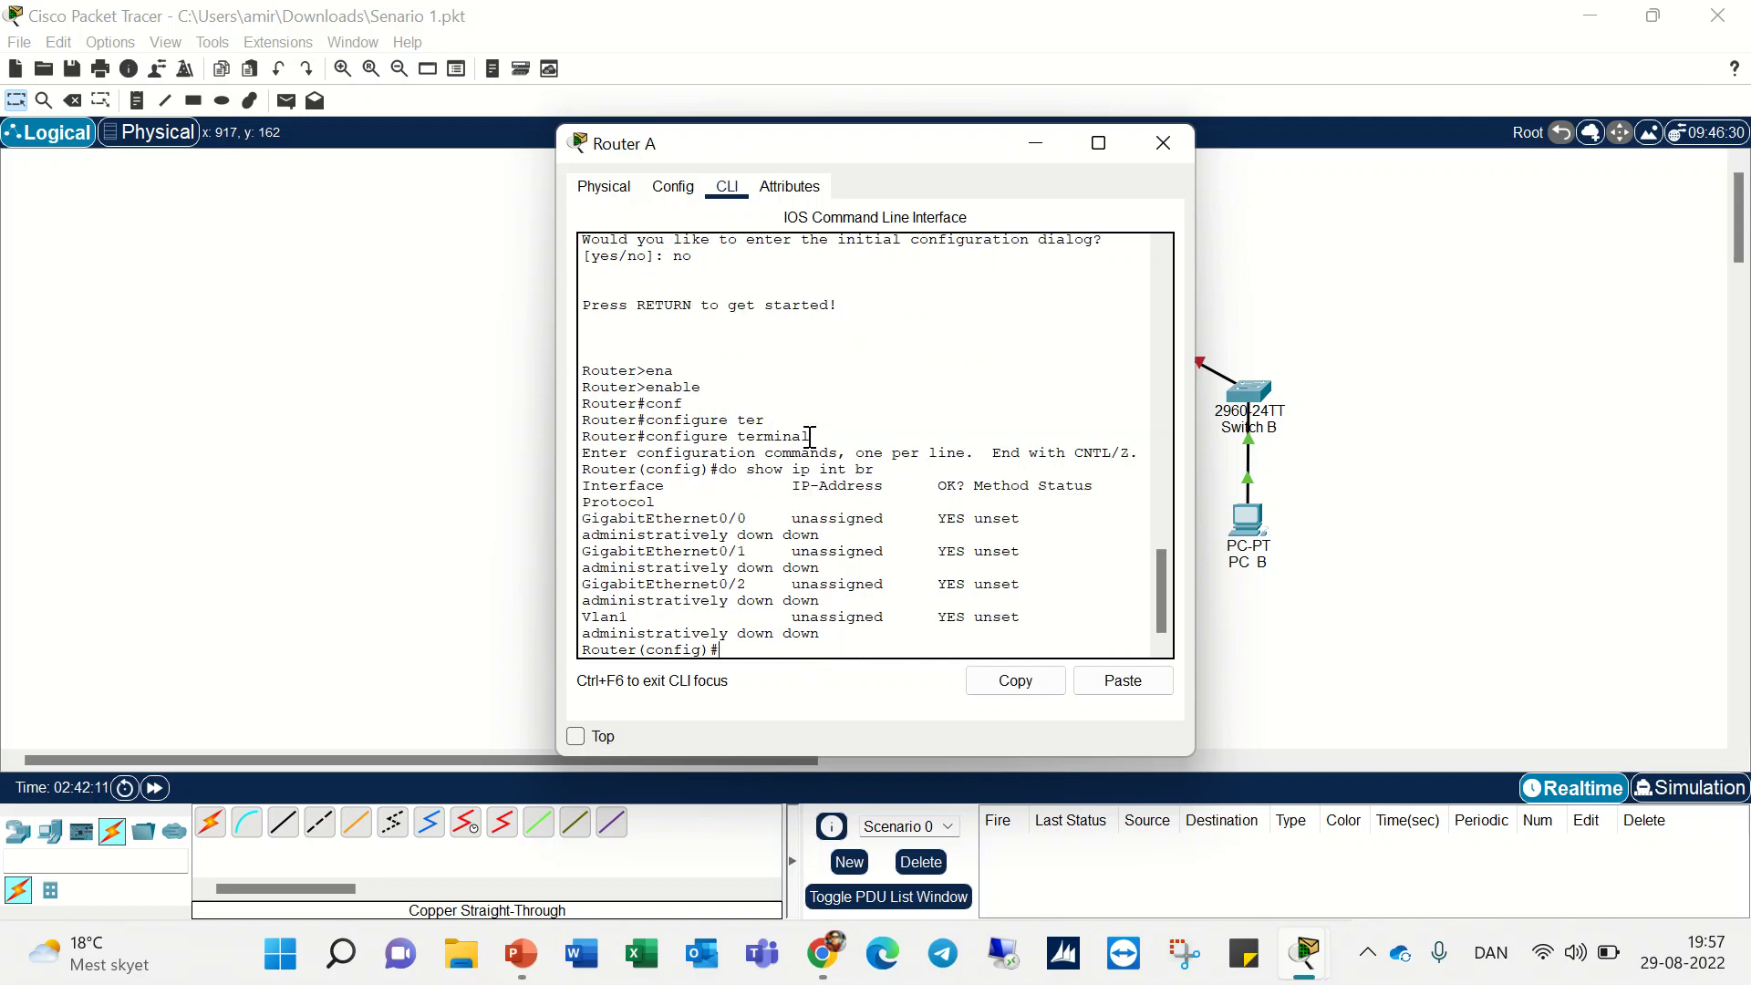
# - Widen and close Router A's window, and turn on Always Show Port Labels in Logical Workspace in the preferences
pyautogui.moveTo(1197, 546); pyautogui.dragTo(1501, 547)
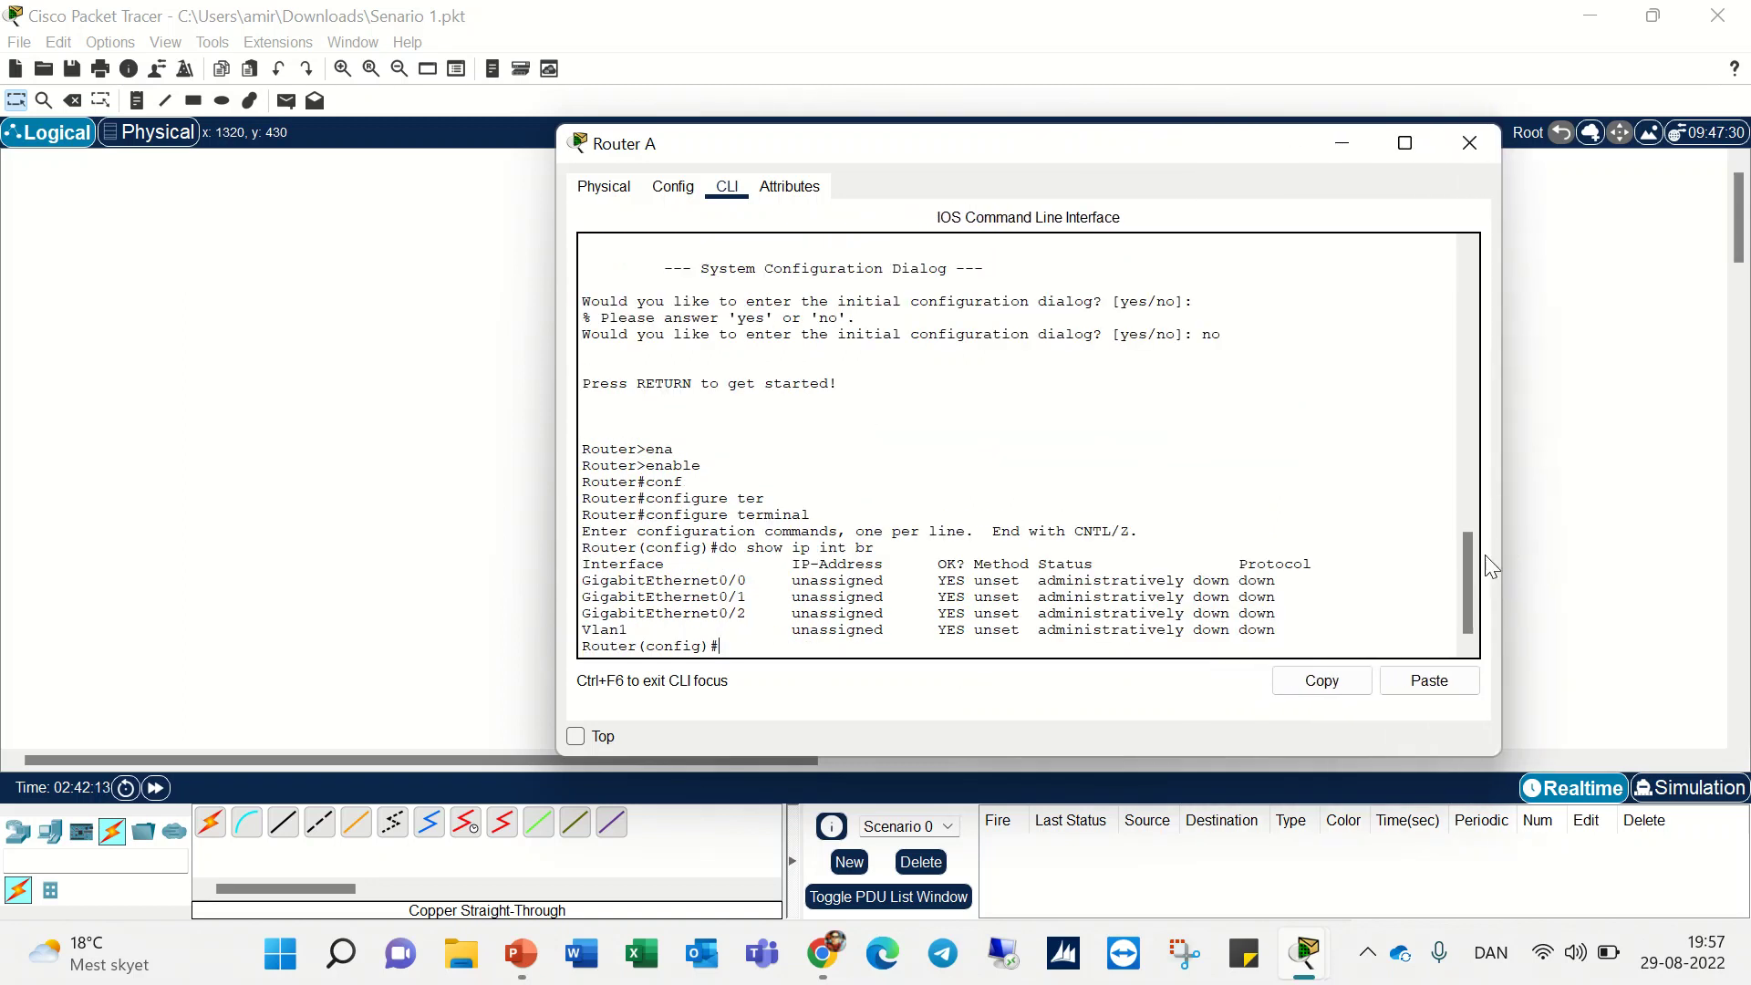
pyautogui.moveTo(1049, 157)
pyautogui.mouseDown()
pyautogui.moveTo(1479, 211)
pyautogui.moveTo(1040, 180)
pyautogui.mouseUp()
pyautogui.click(1354, 167)
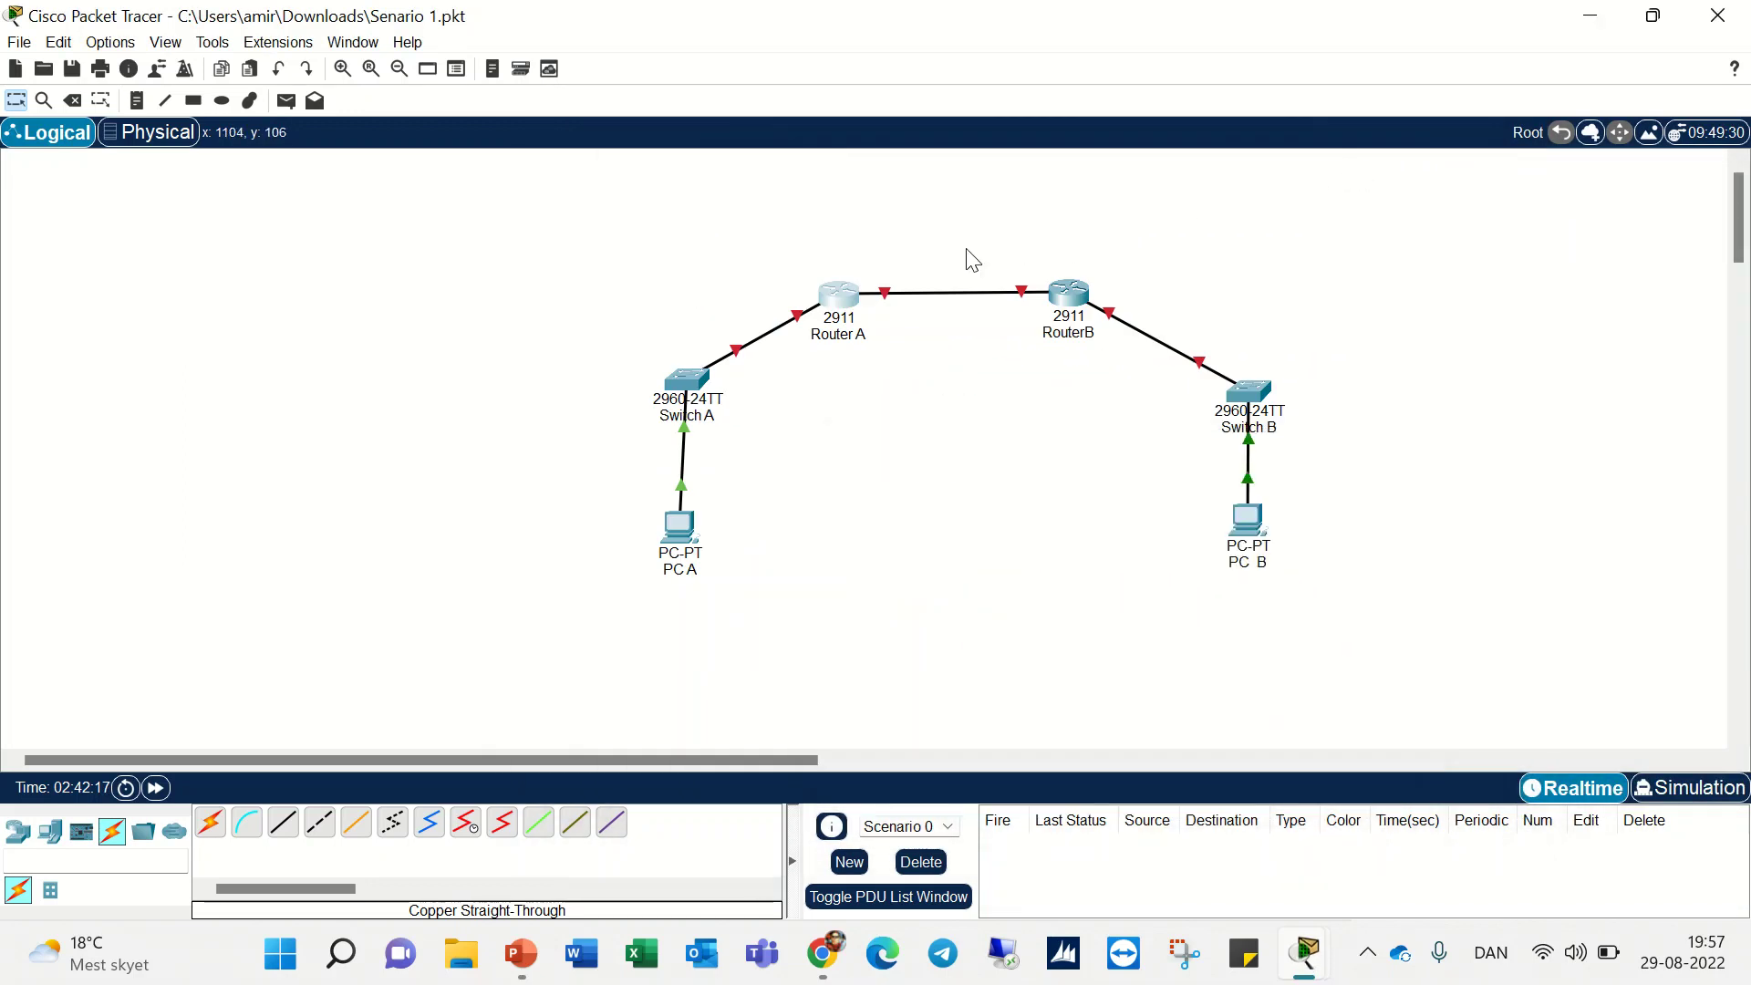
pyautogui.click(109, 46)
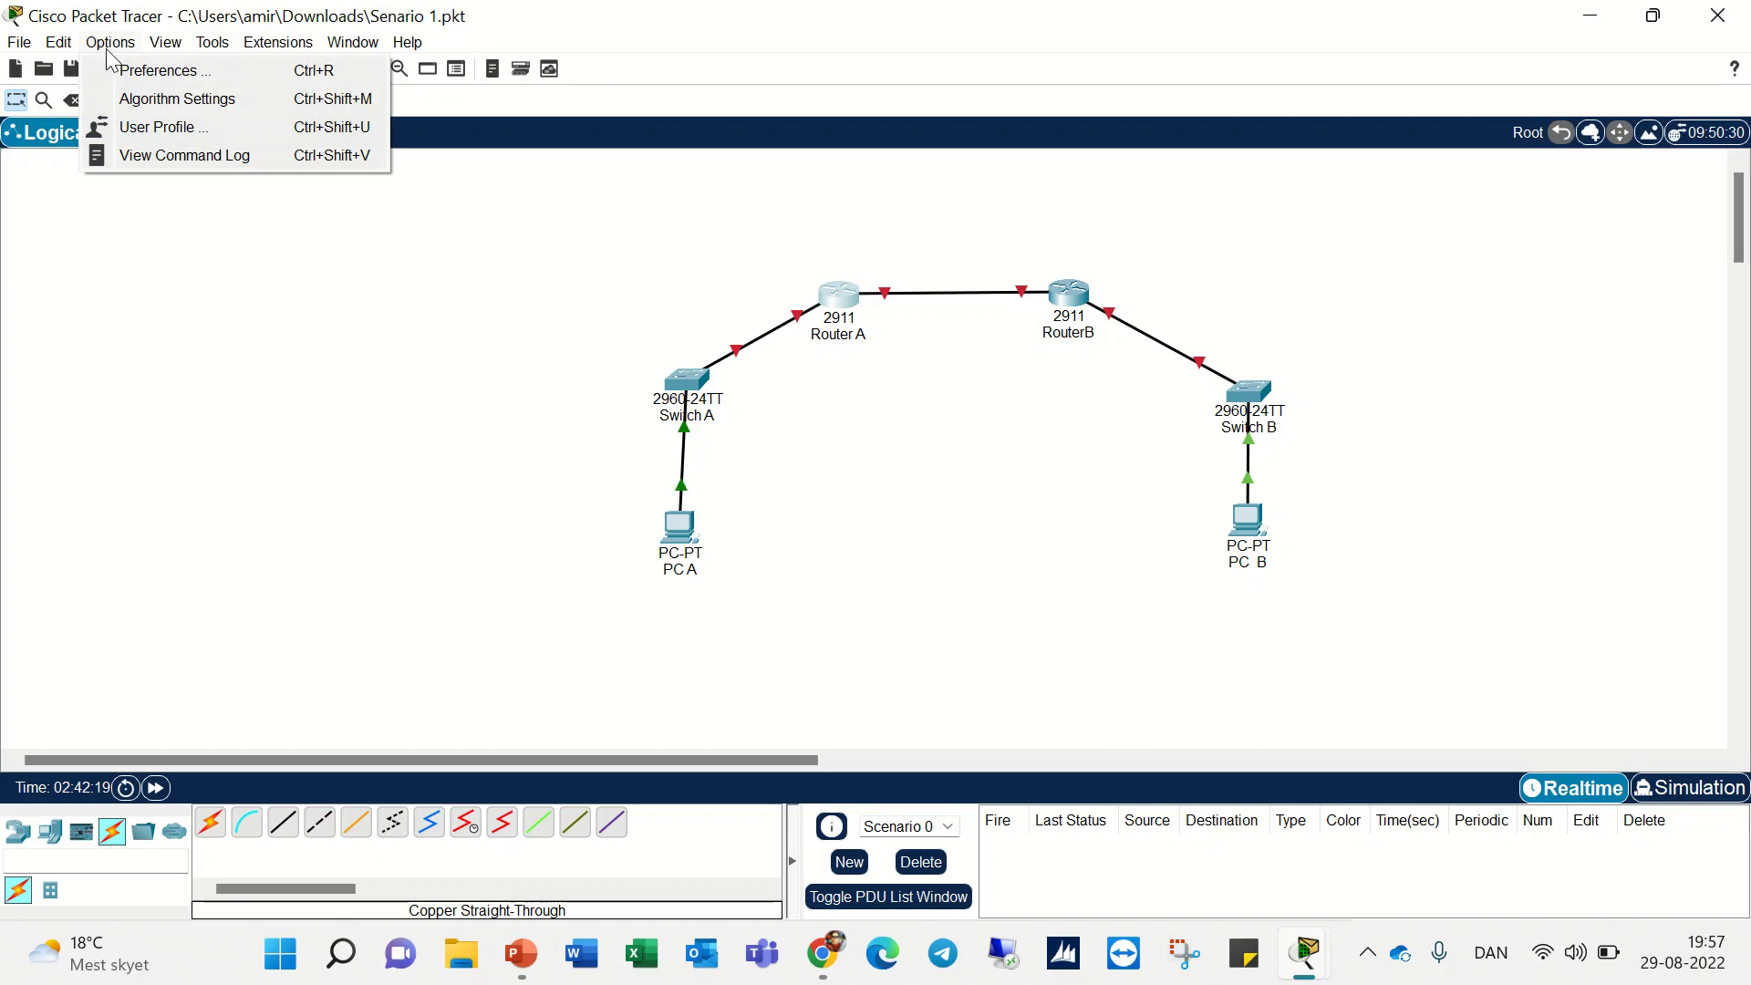
pyautogui.click(151, 70)
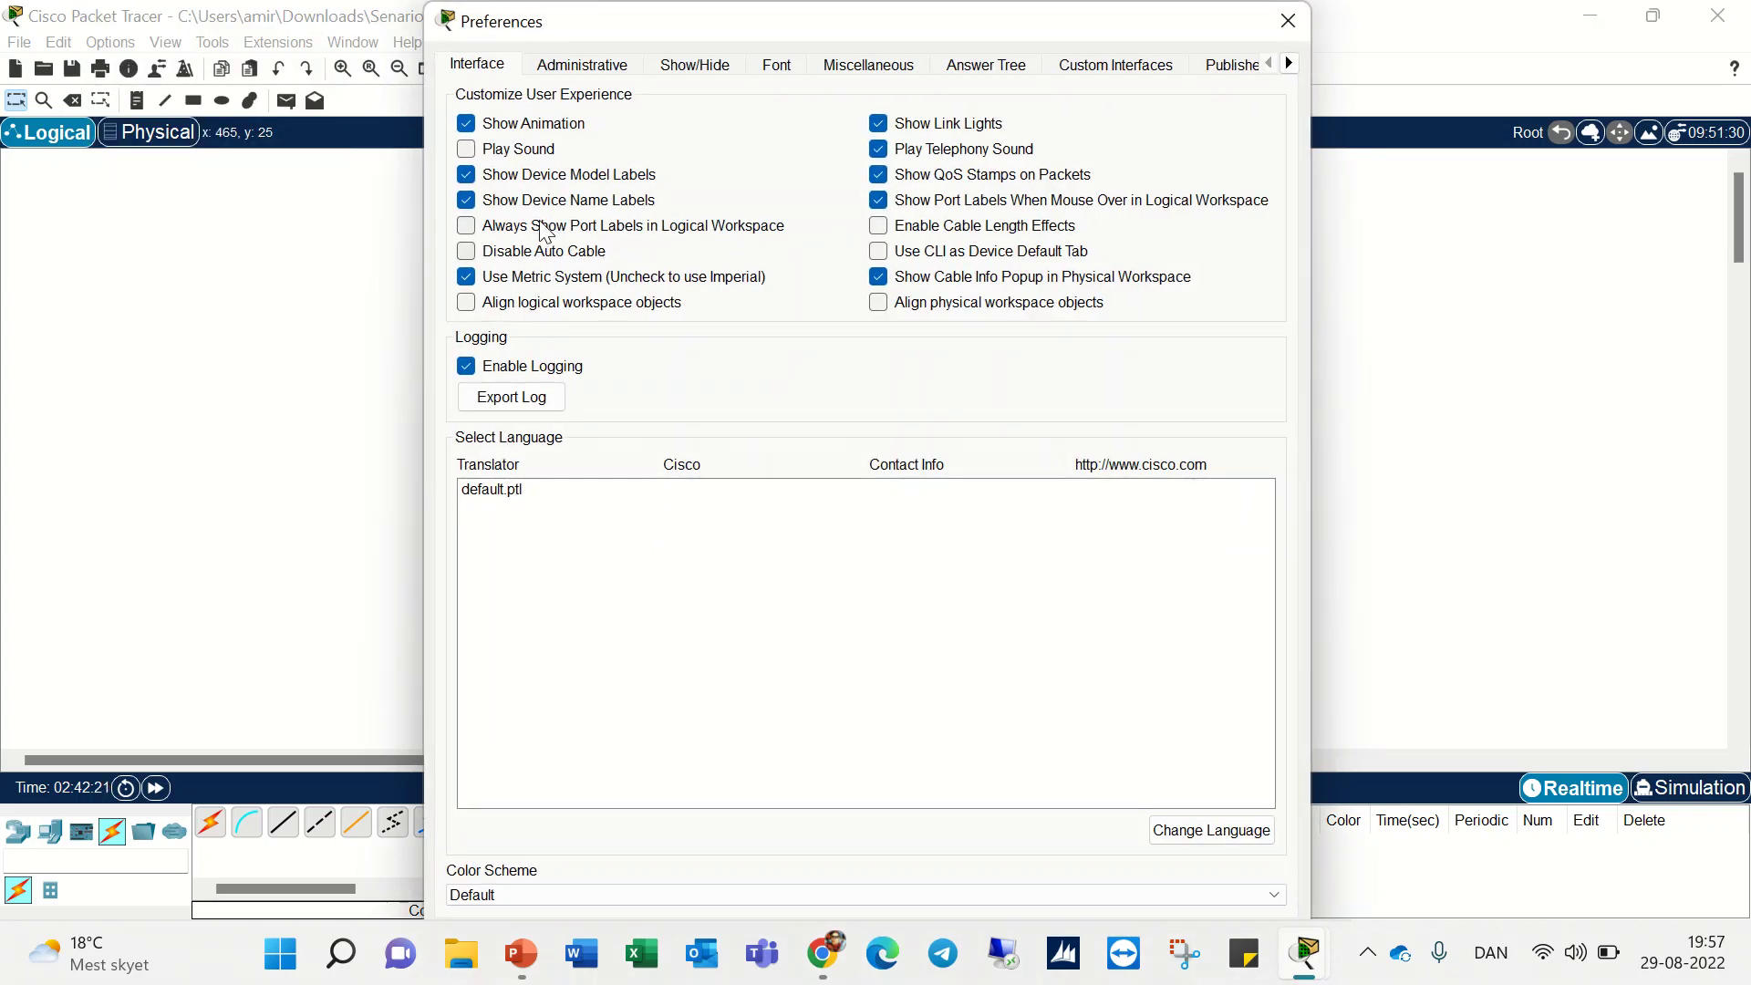
pyautogui.click(466, 226)
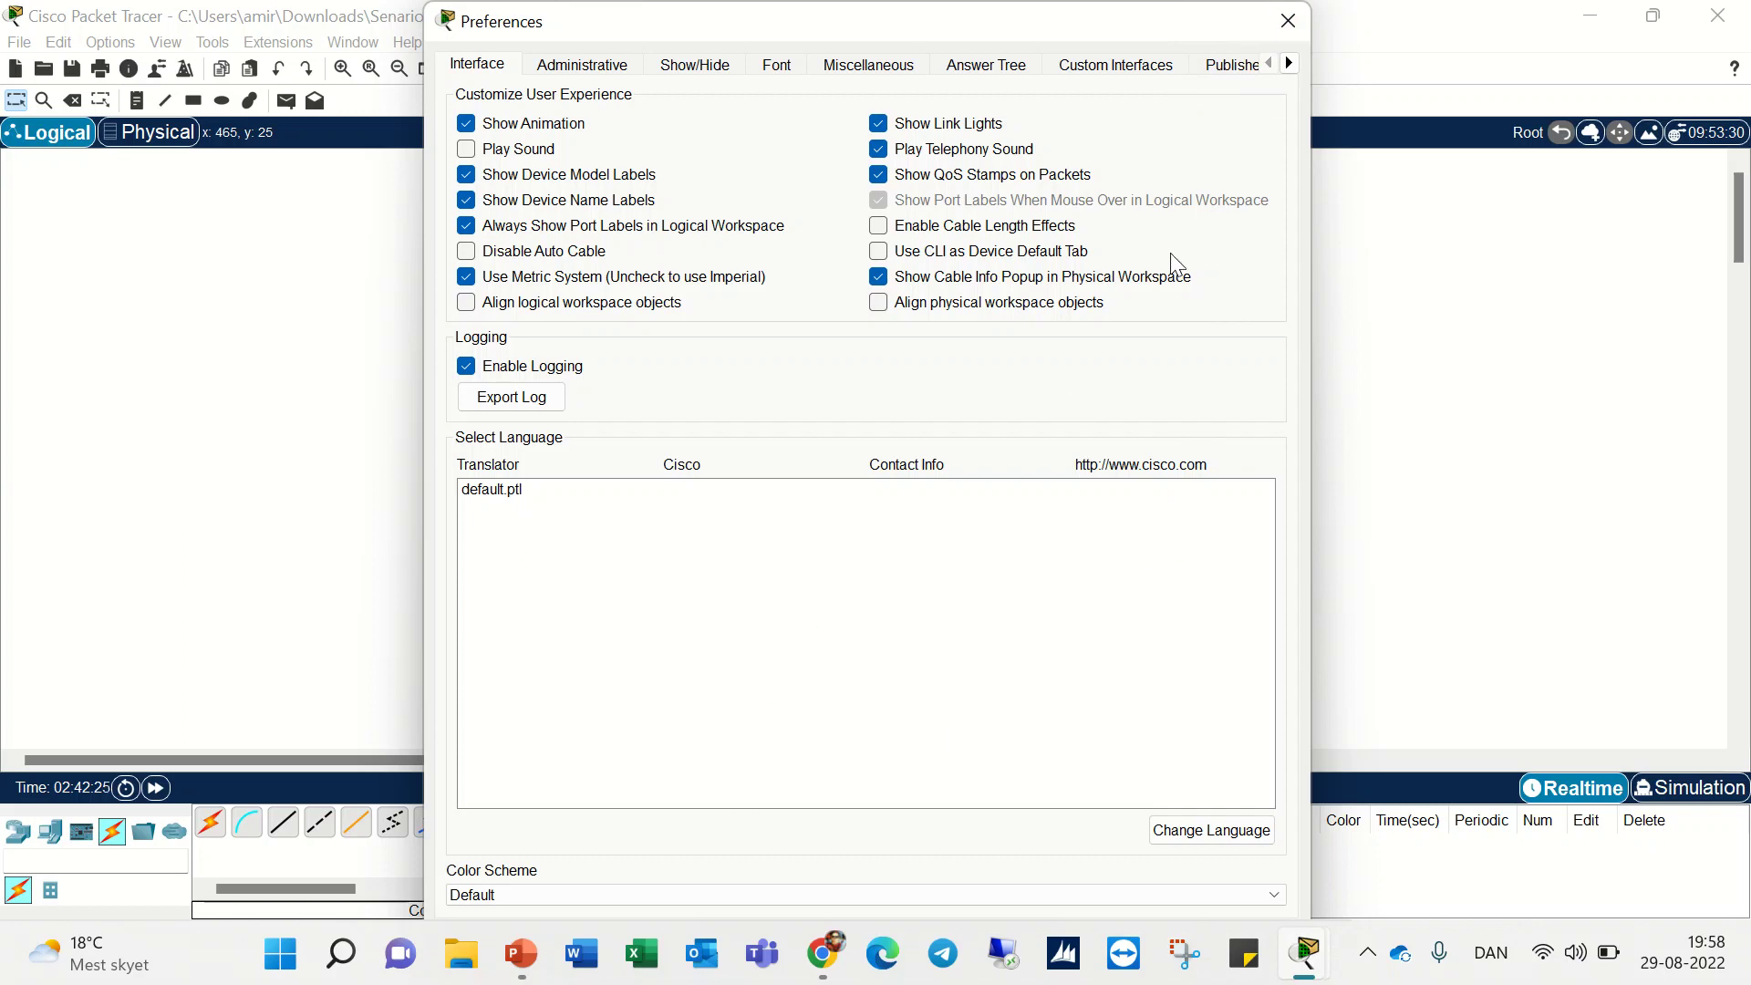
pyautogui.click(1288, 20)
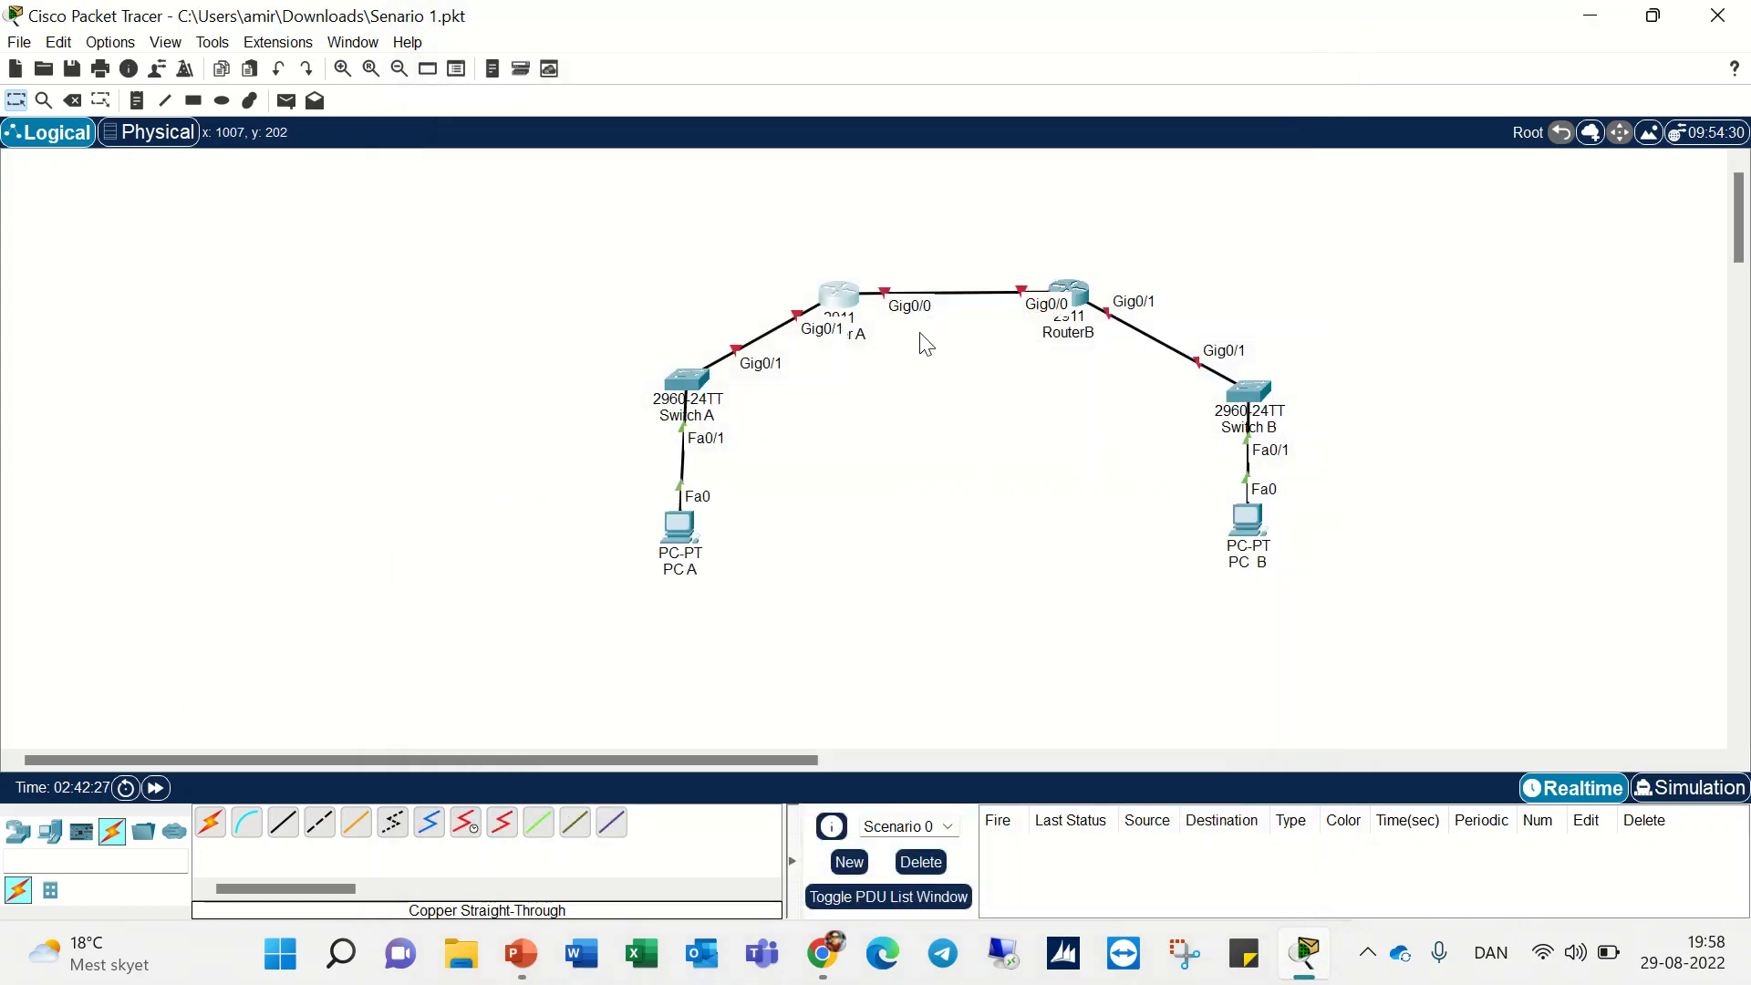
# - Reopen Router A's command line beside the topology and enter interface configuration with interface g0/0
pyautogui.click(843, 297)
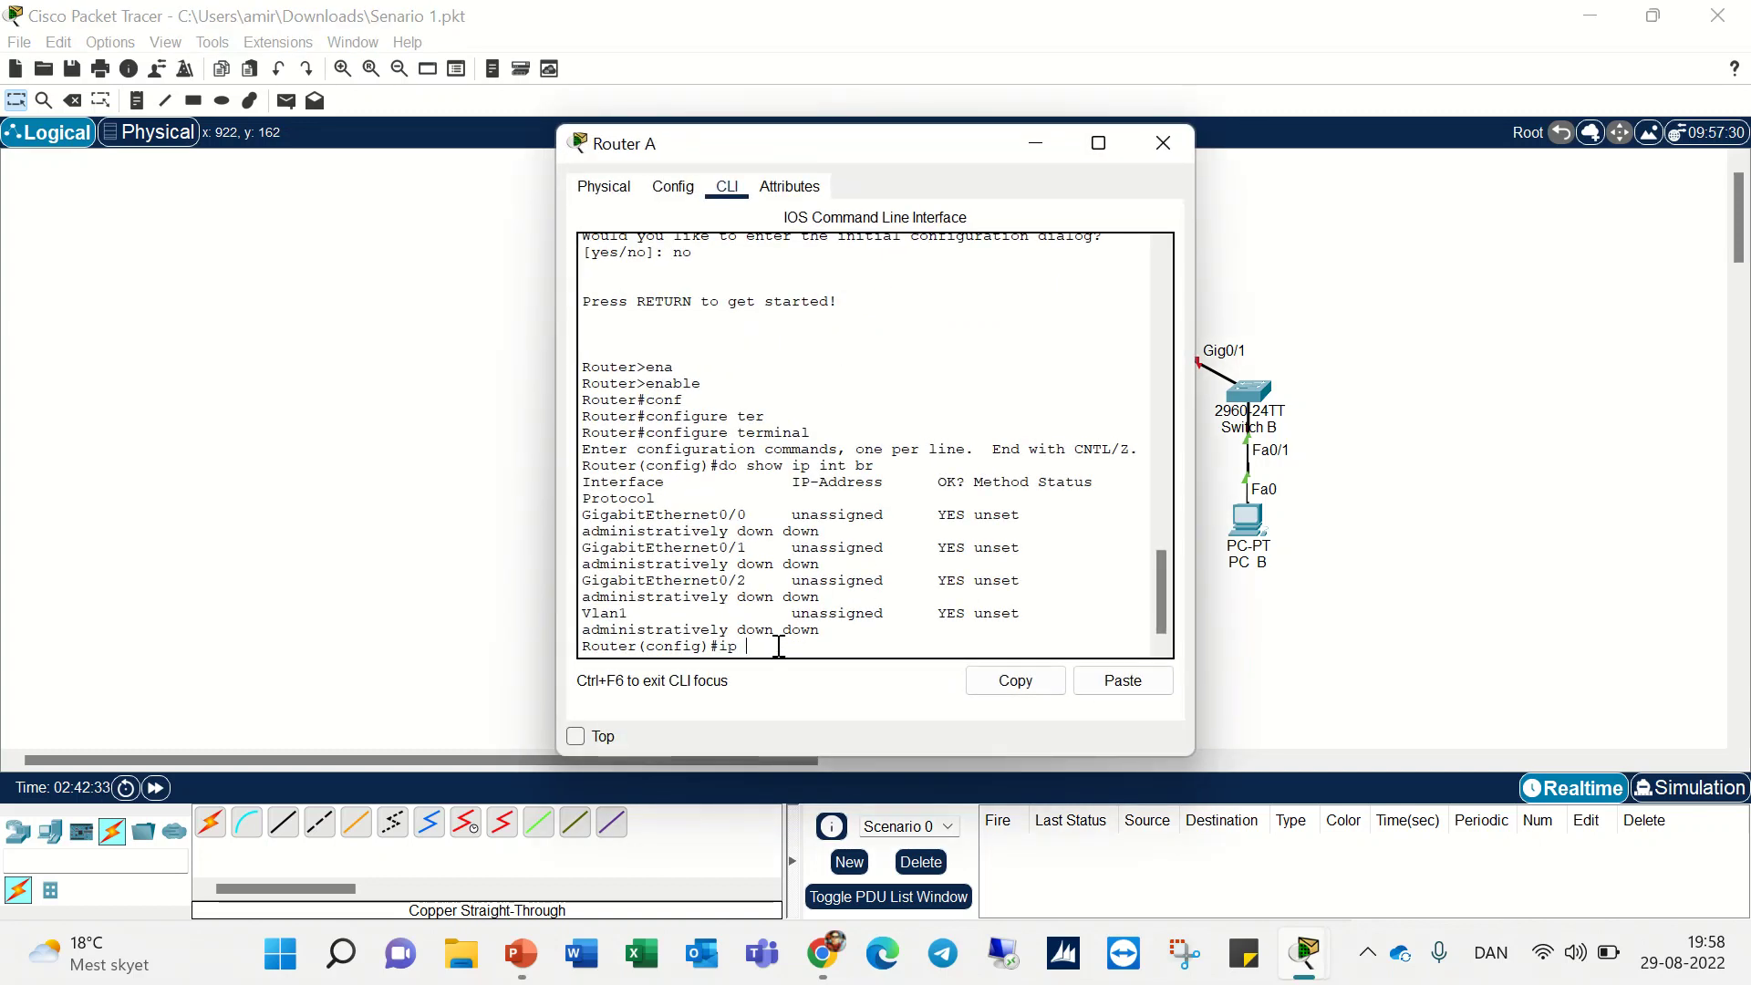
pyautogui.press('Tab')
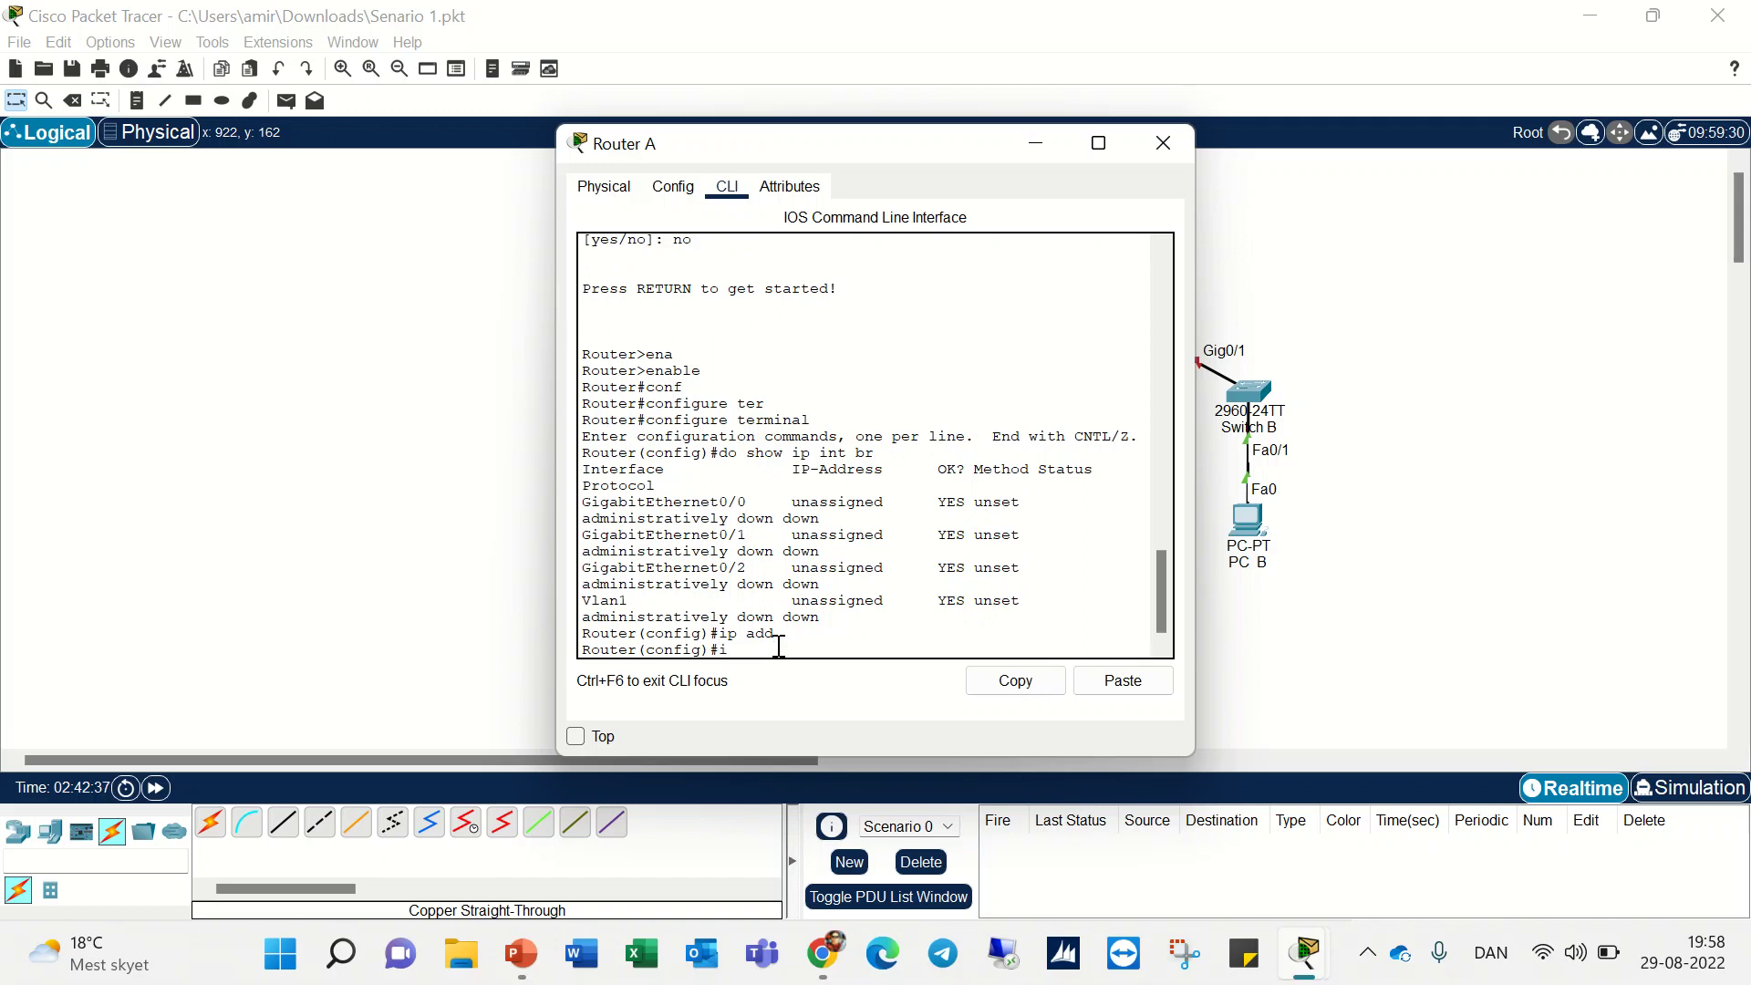
pyautogui.write('t')
pyautogui.press('Tab')
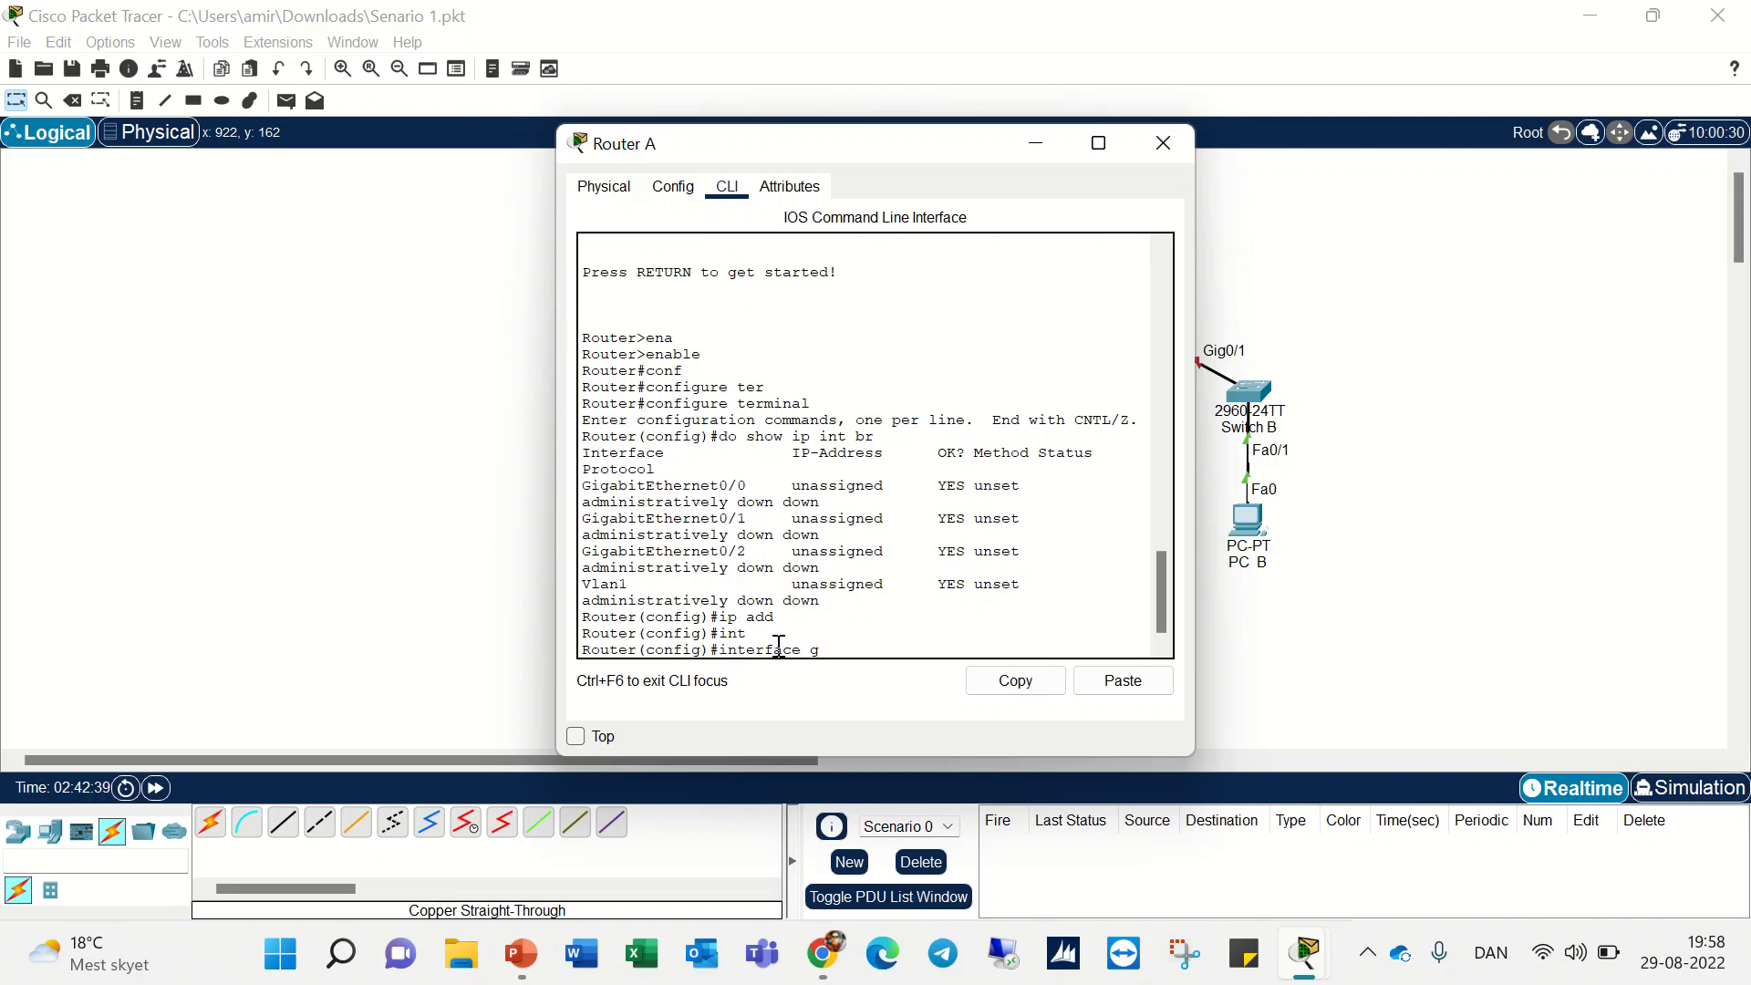
pyautogui.moveTo(825, 155); pyautogui.dragTo(274, 155)
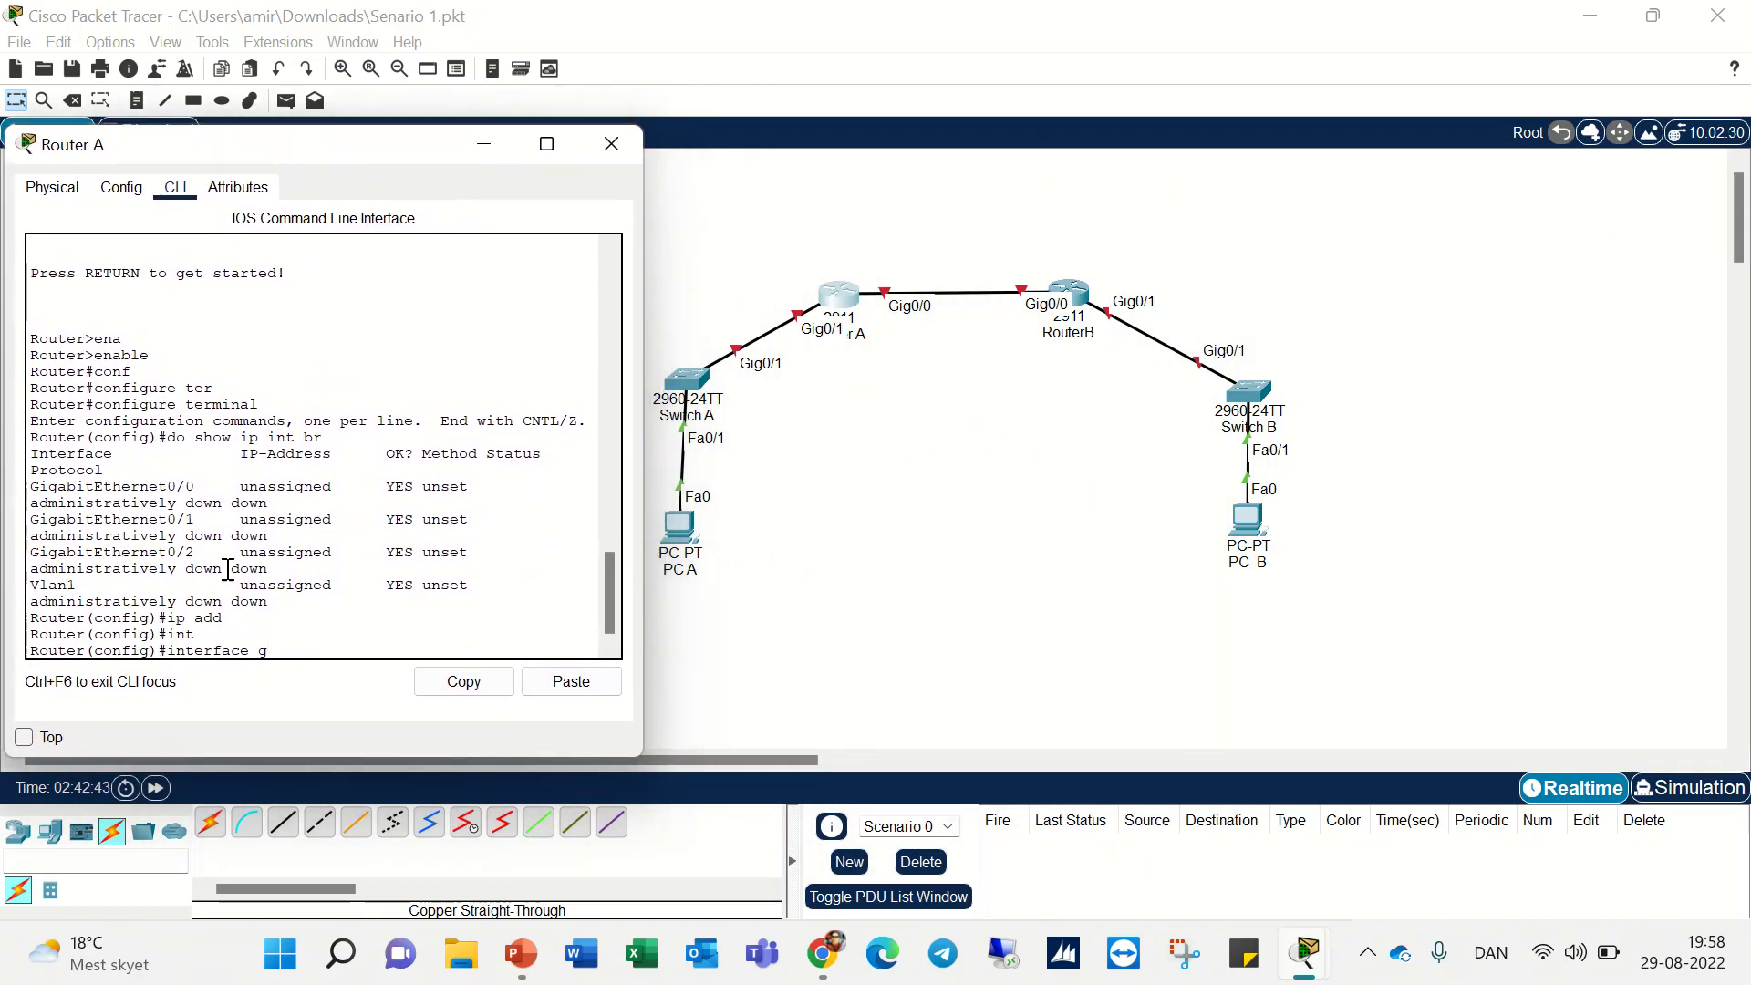
pyautogui.write('0/0')
pyautogui.press('Return')
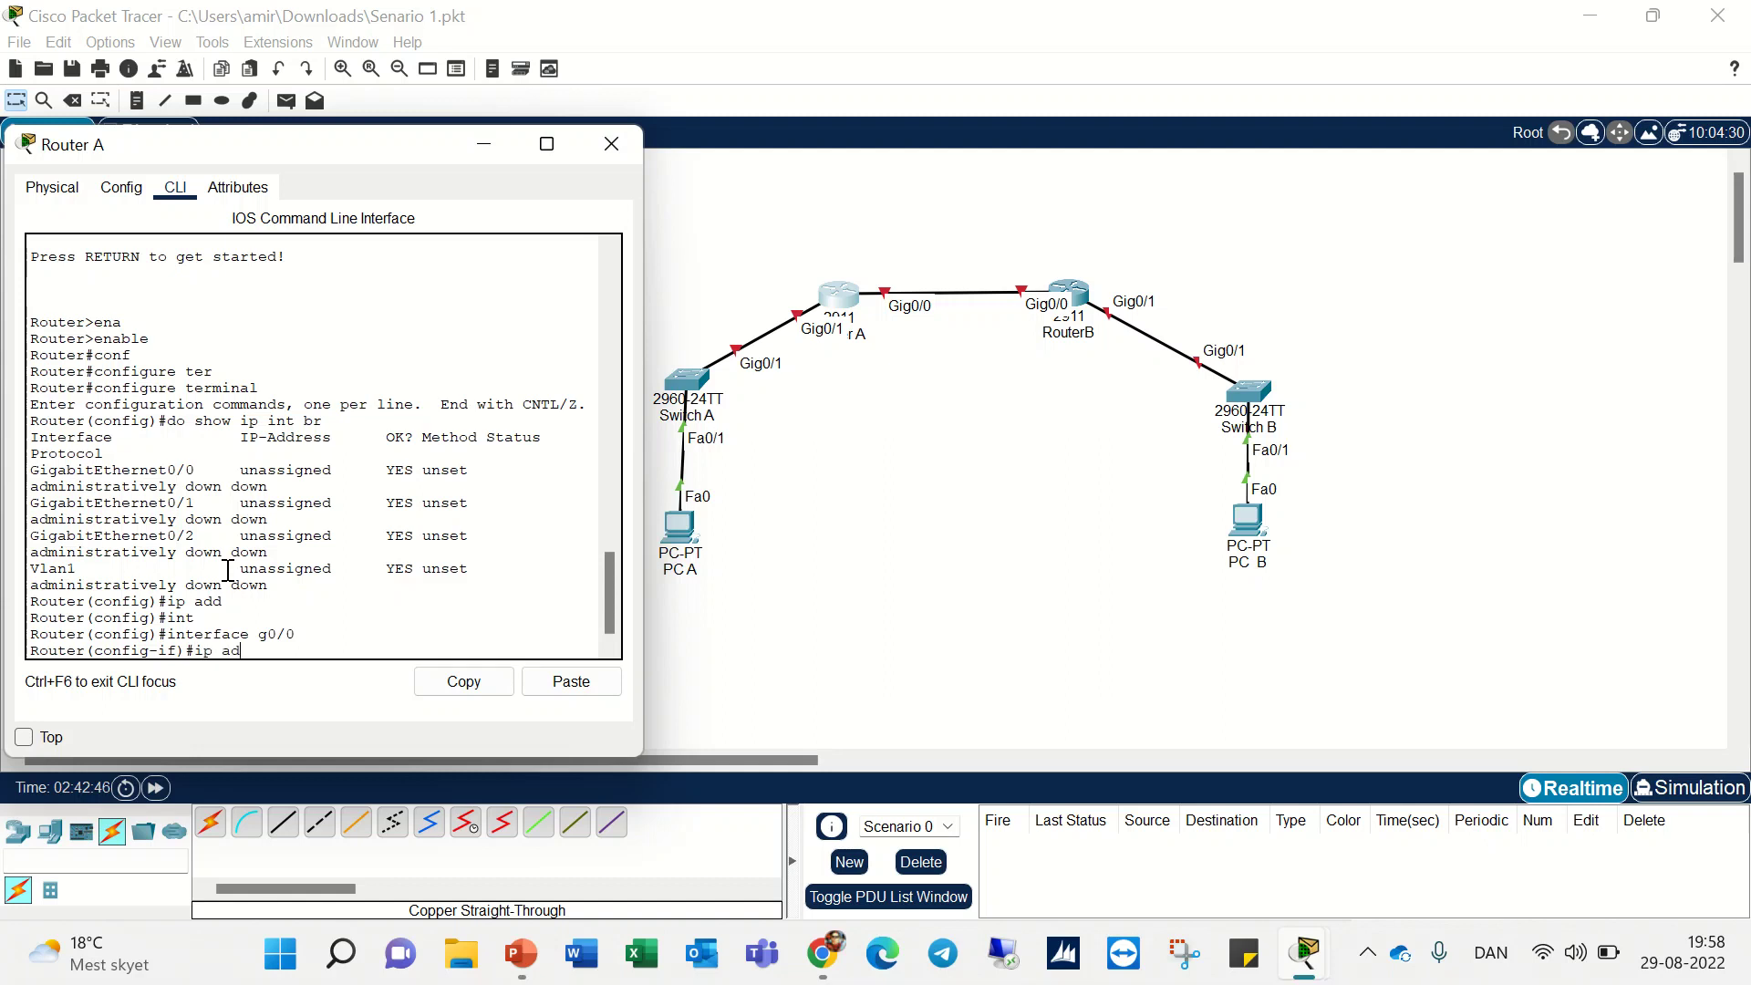
# - Begin the ip address command on g0/0, list its parameters with ?, and enter 192.168. as the start of the address
pyautogui.press('Tab')
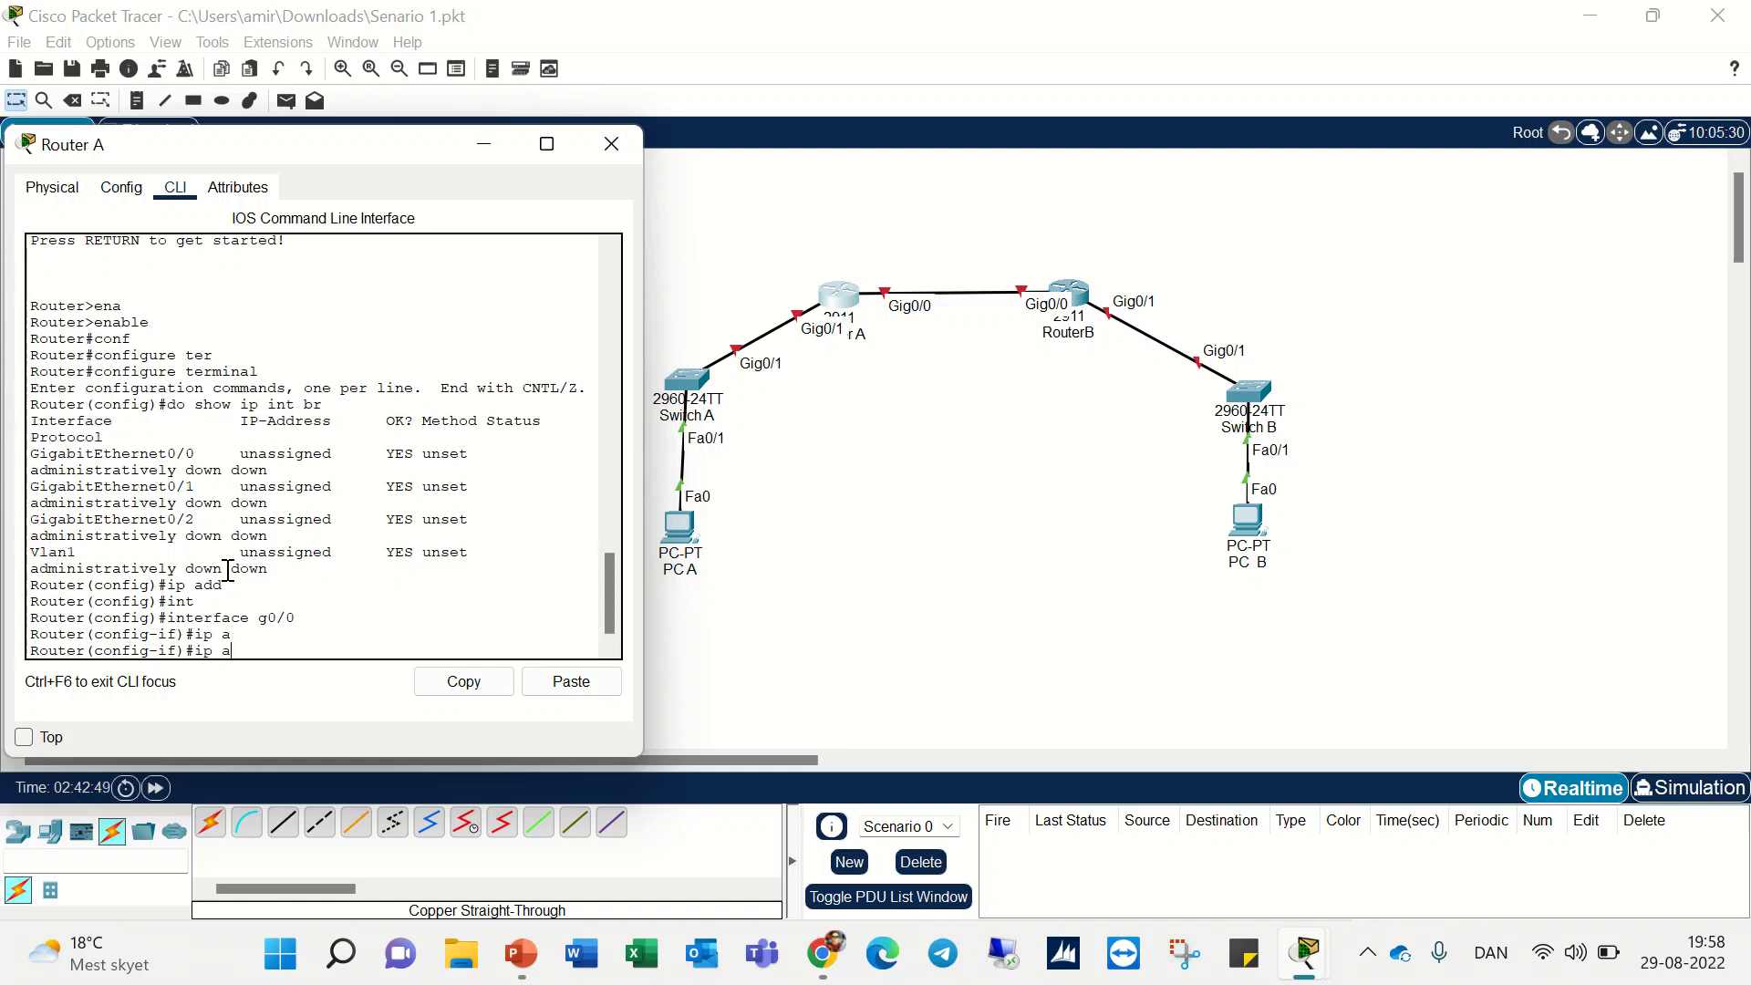
pyautogui.write('dd')
pyautogui.press('Tab')
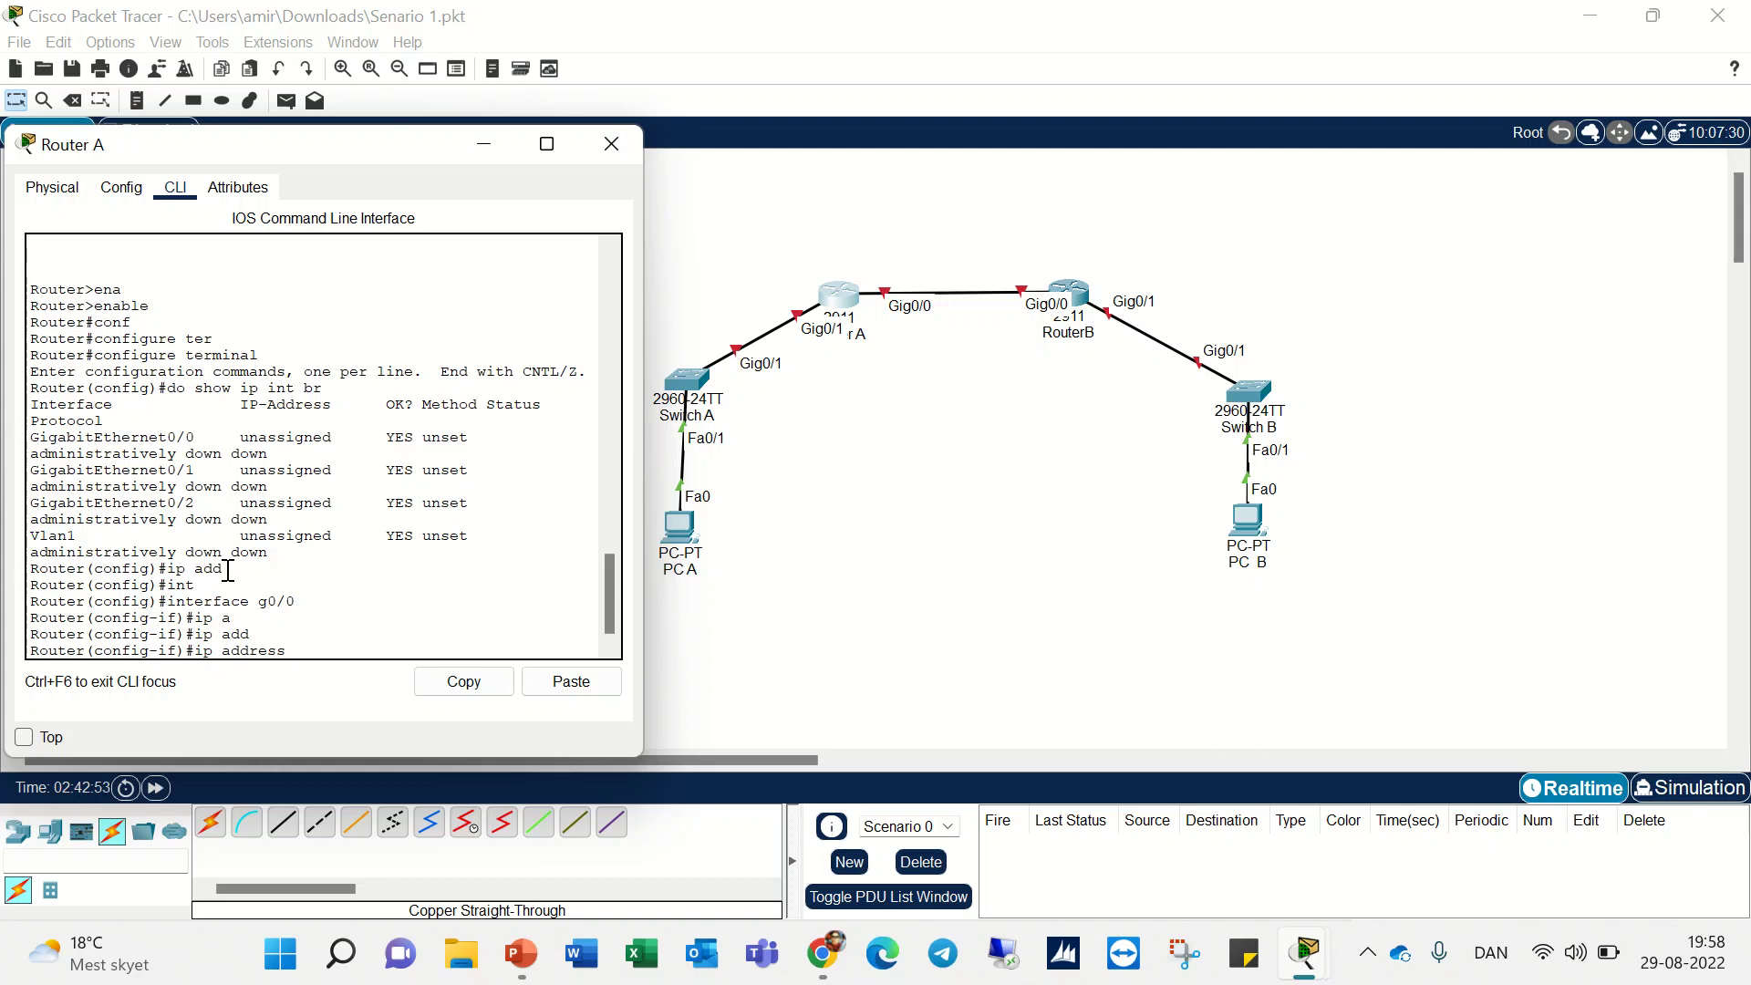
pyautogui.write('?')
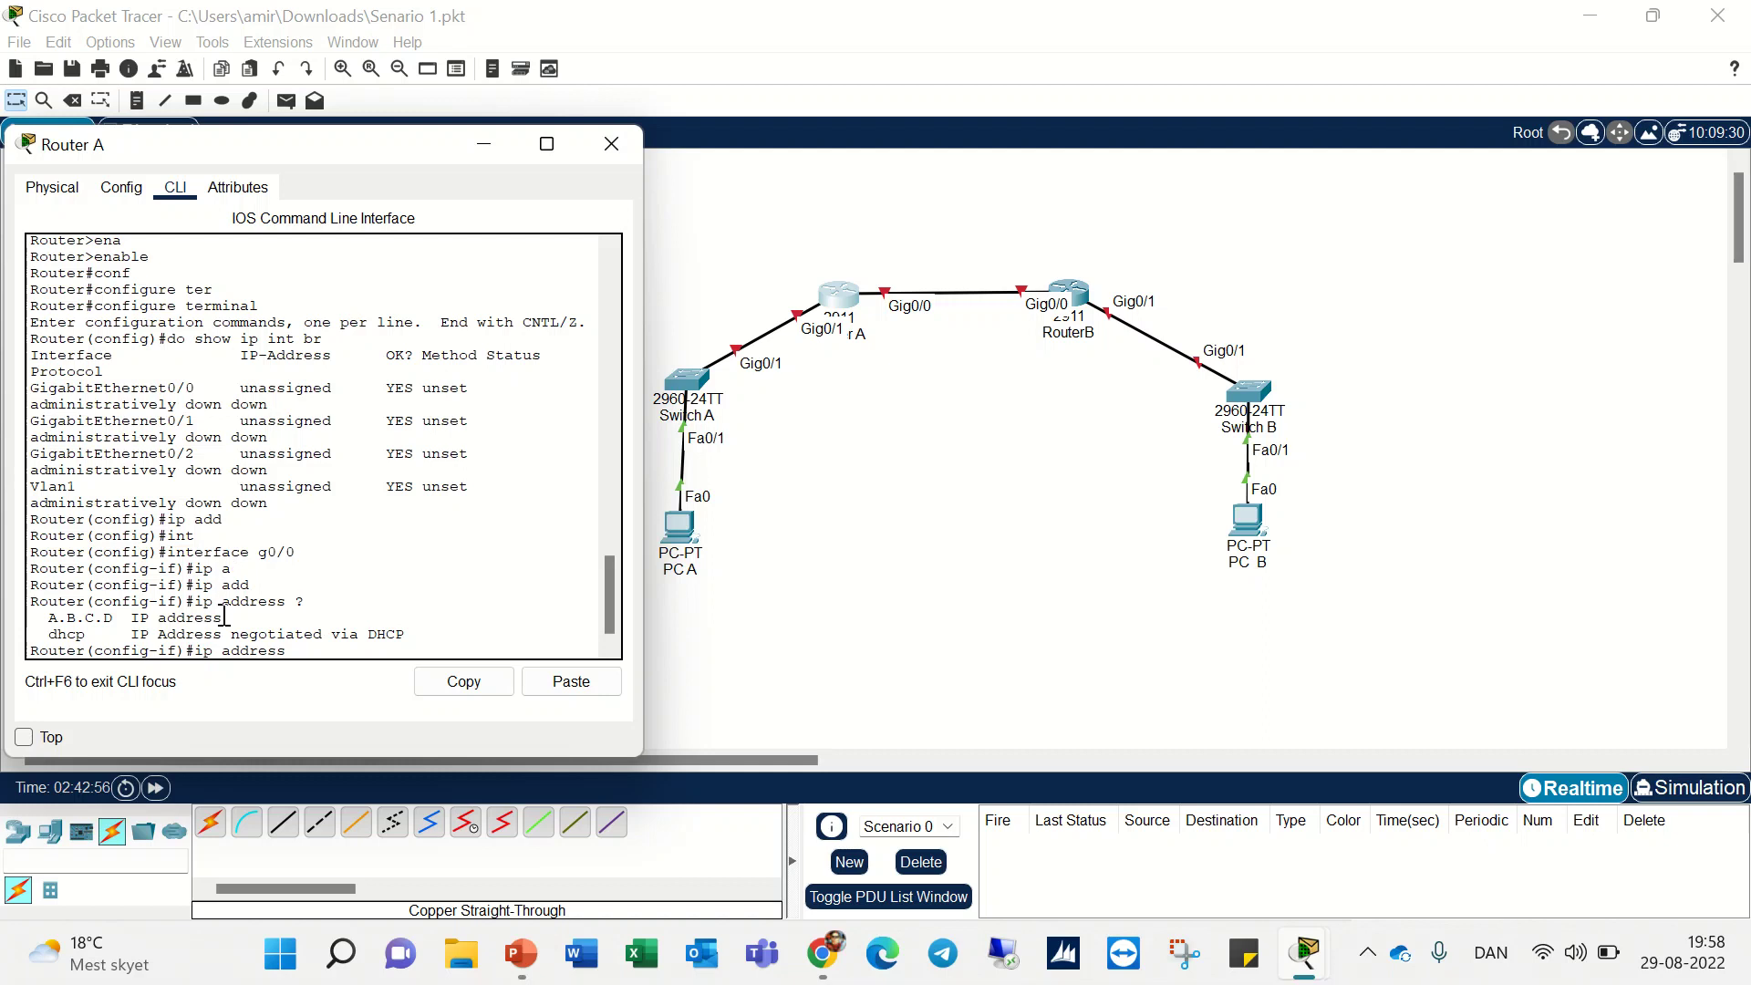
pyautogui.moveTo(224, 617); pyautogui.dragTo(130, 622)
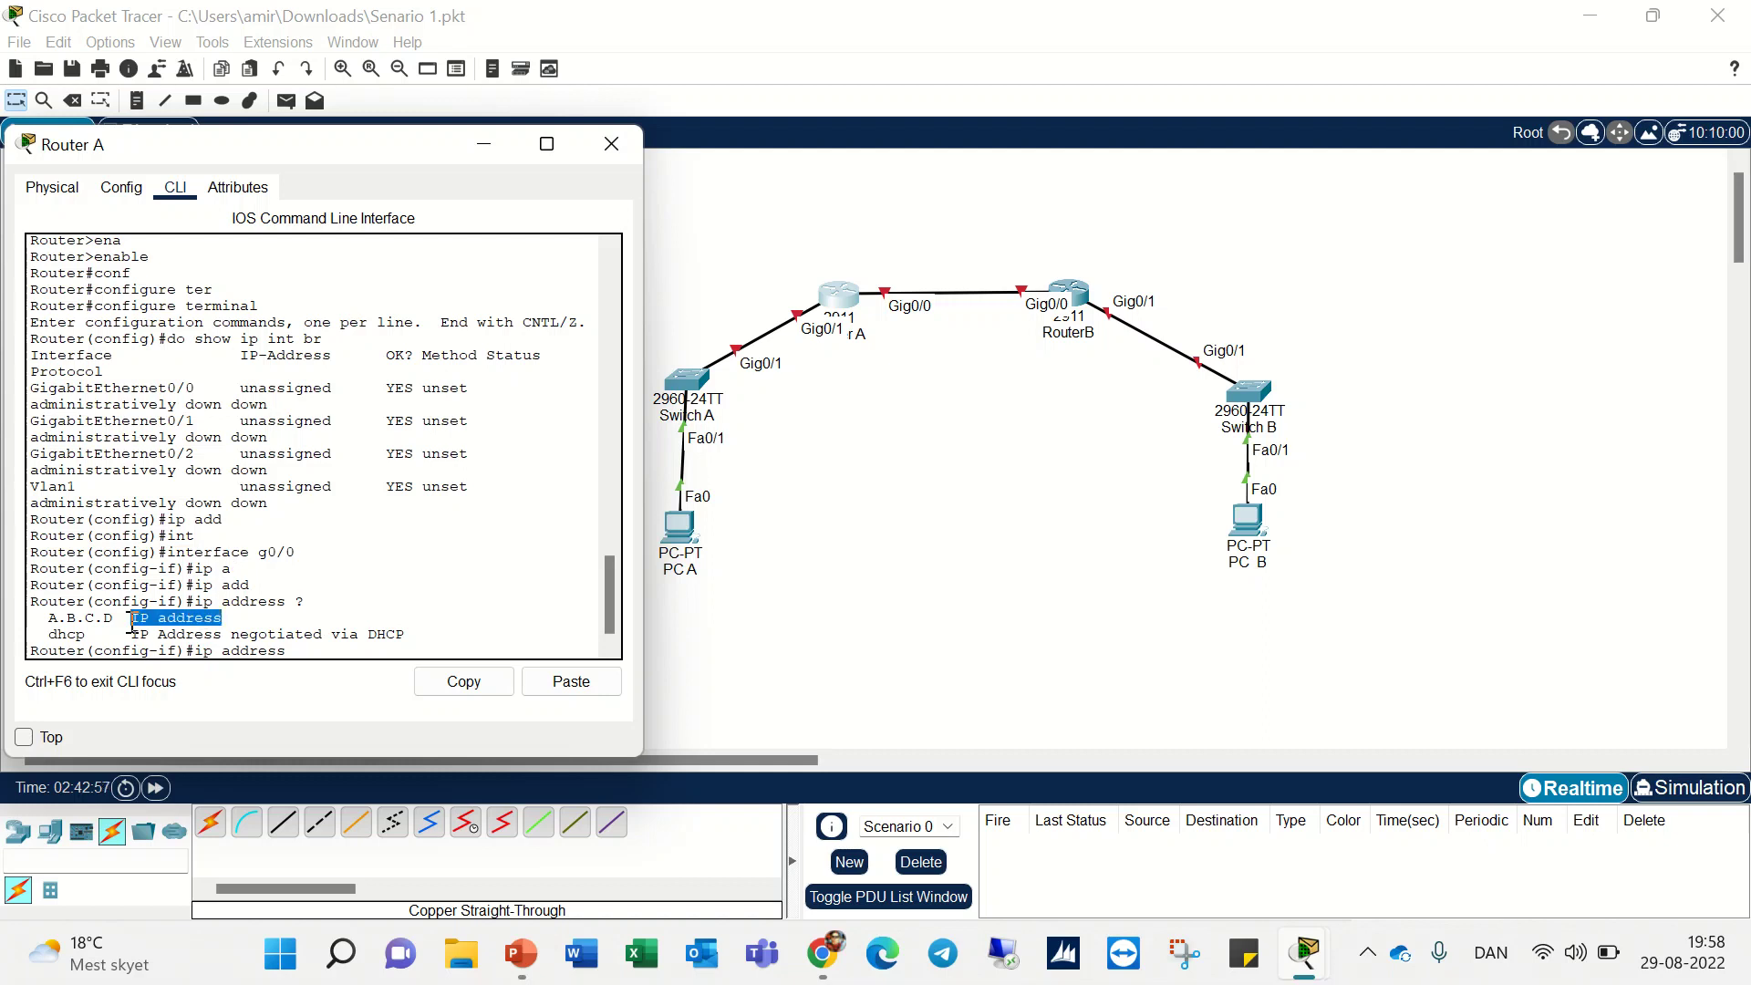
pyautogui.moveTo(112, 619); pyautogui.dragTo(58, 618)
pyautogui.click(300, 650)
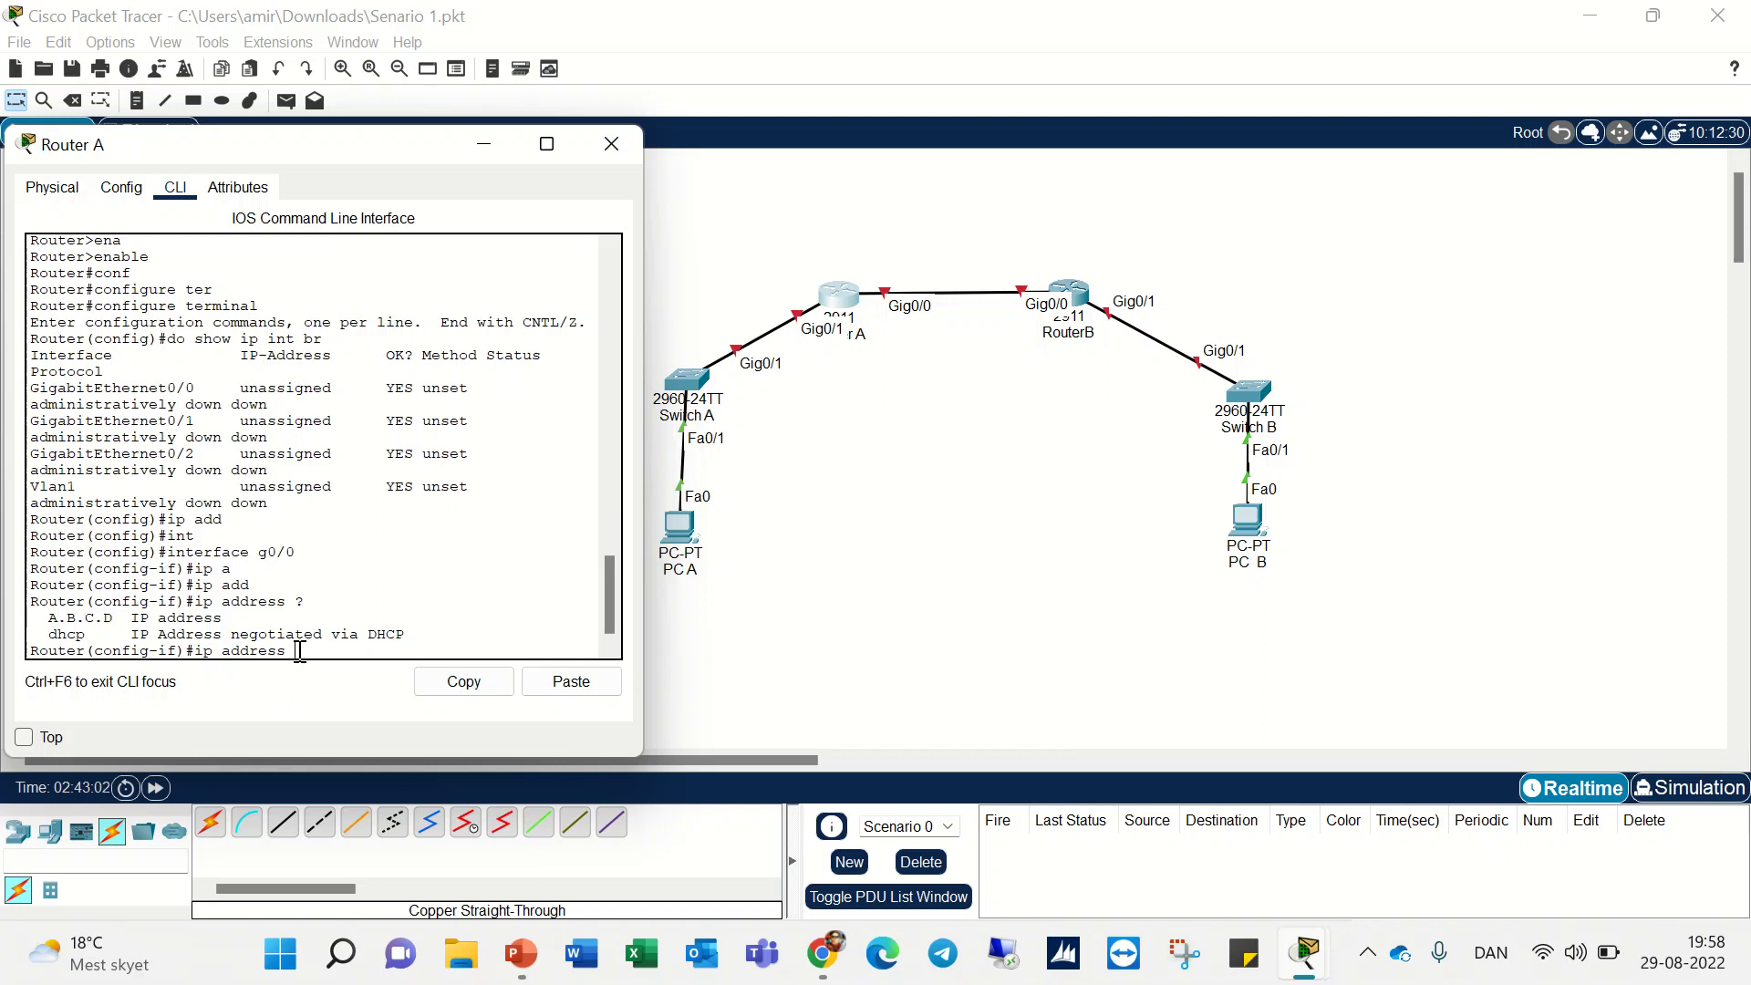
pyautogui.write('192.168.')
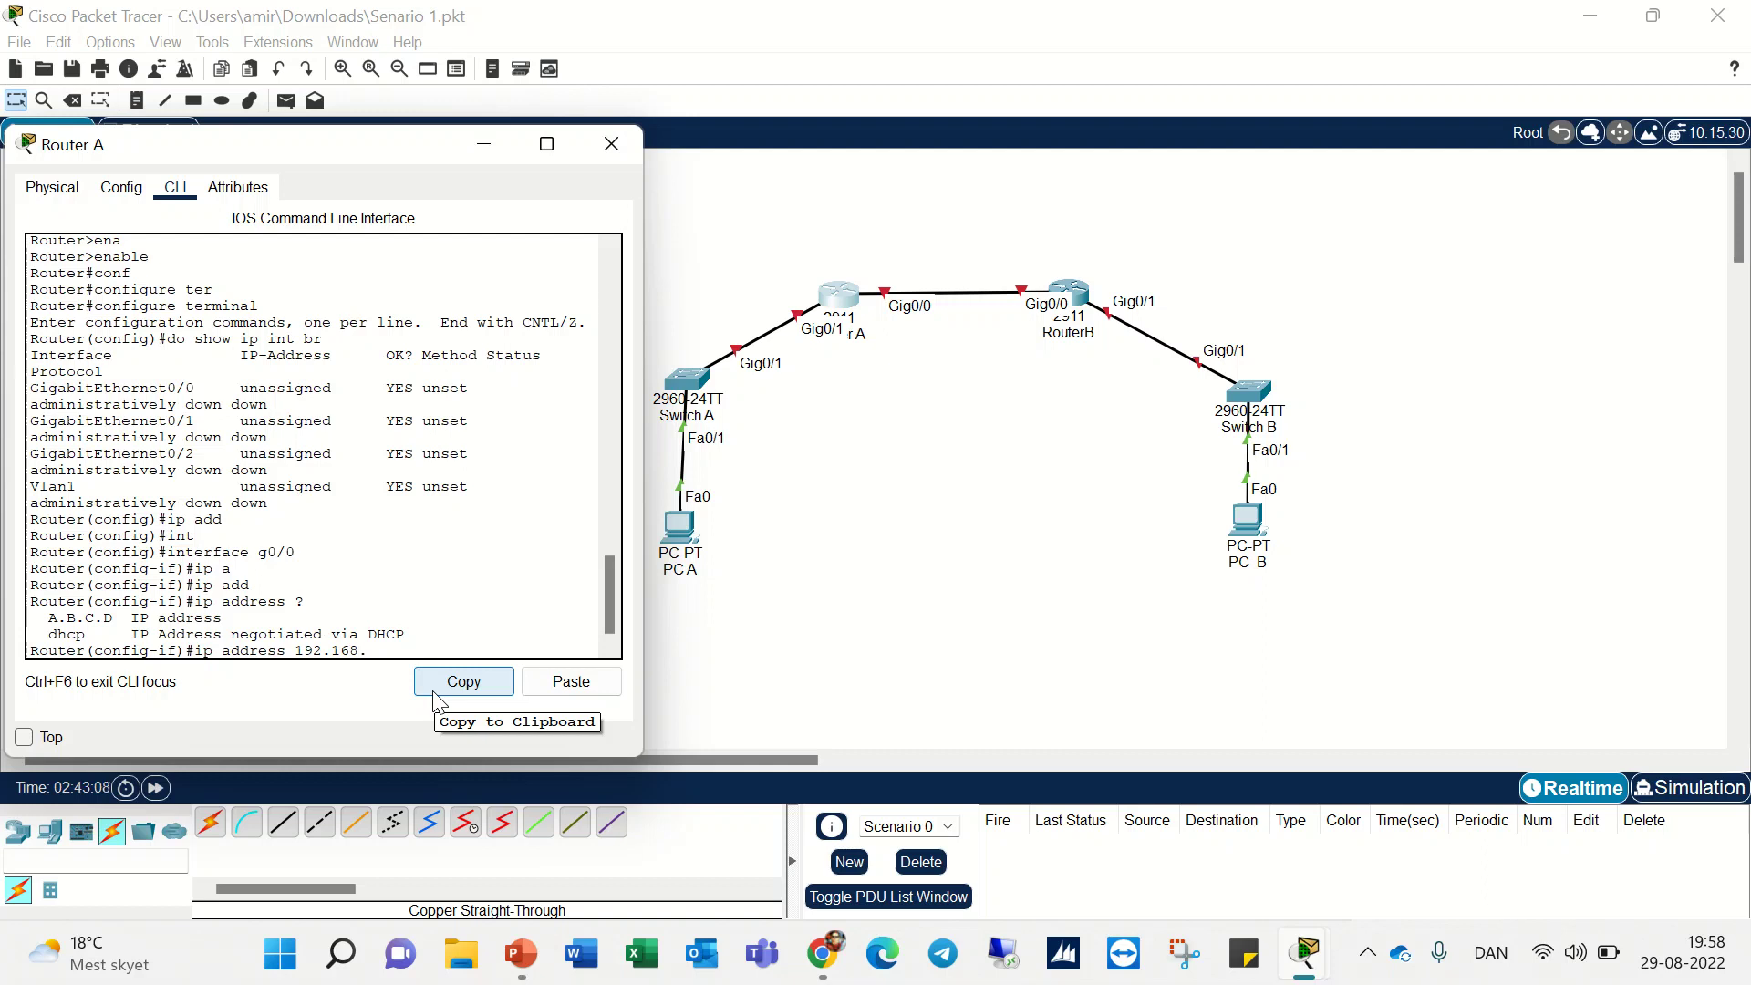
# - Switch to the VLSM presentation in PowerPoint, check the subnet of the link between the routers on the Configuration slide, and return to Packet Tracer
pyautogui.moveTo(520, 964)
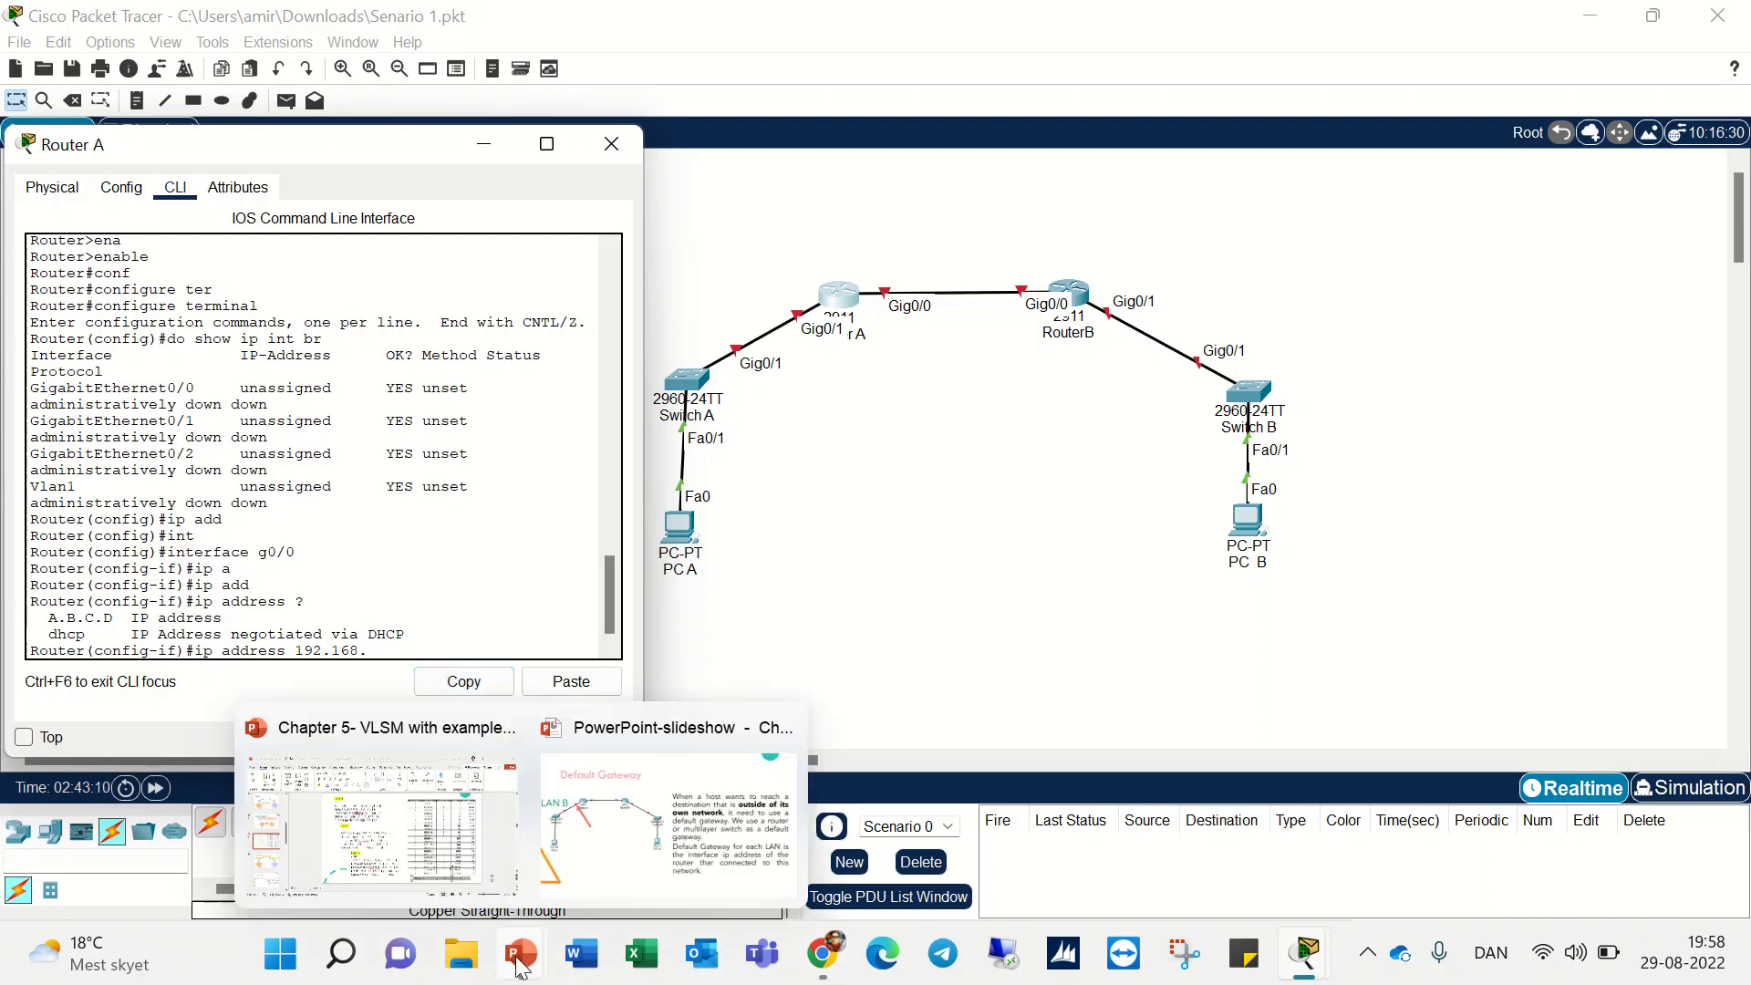
pyautogui.moveTo(614, 869)
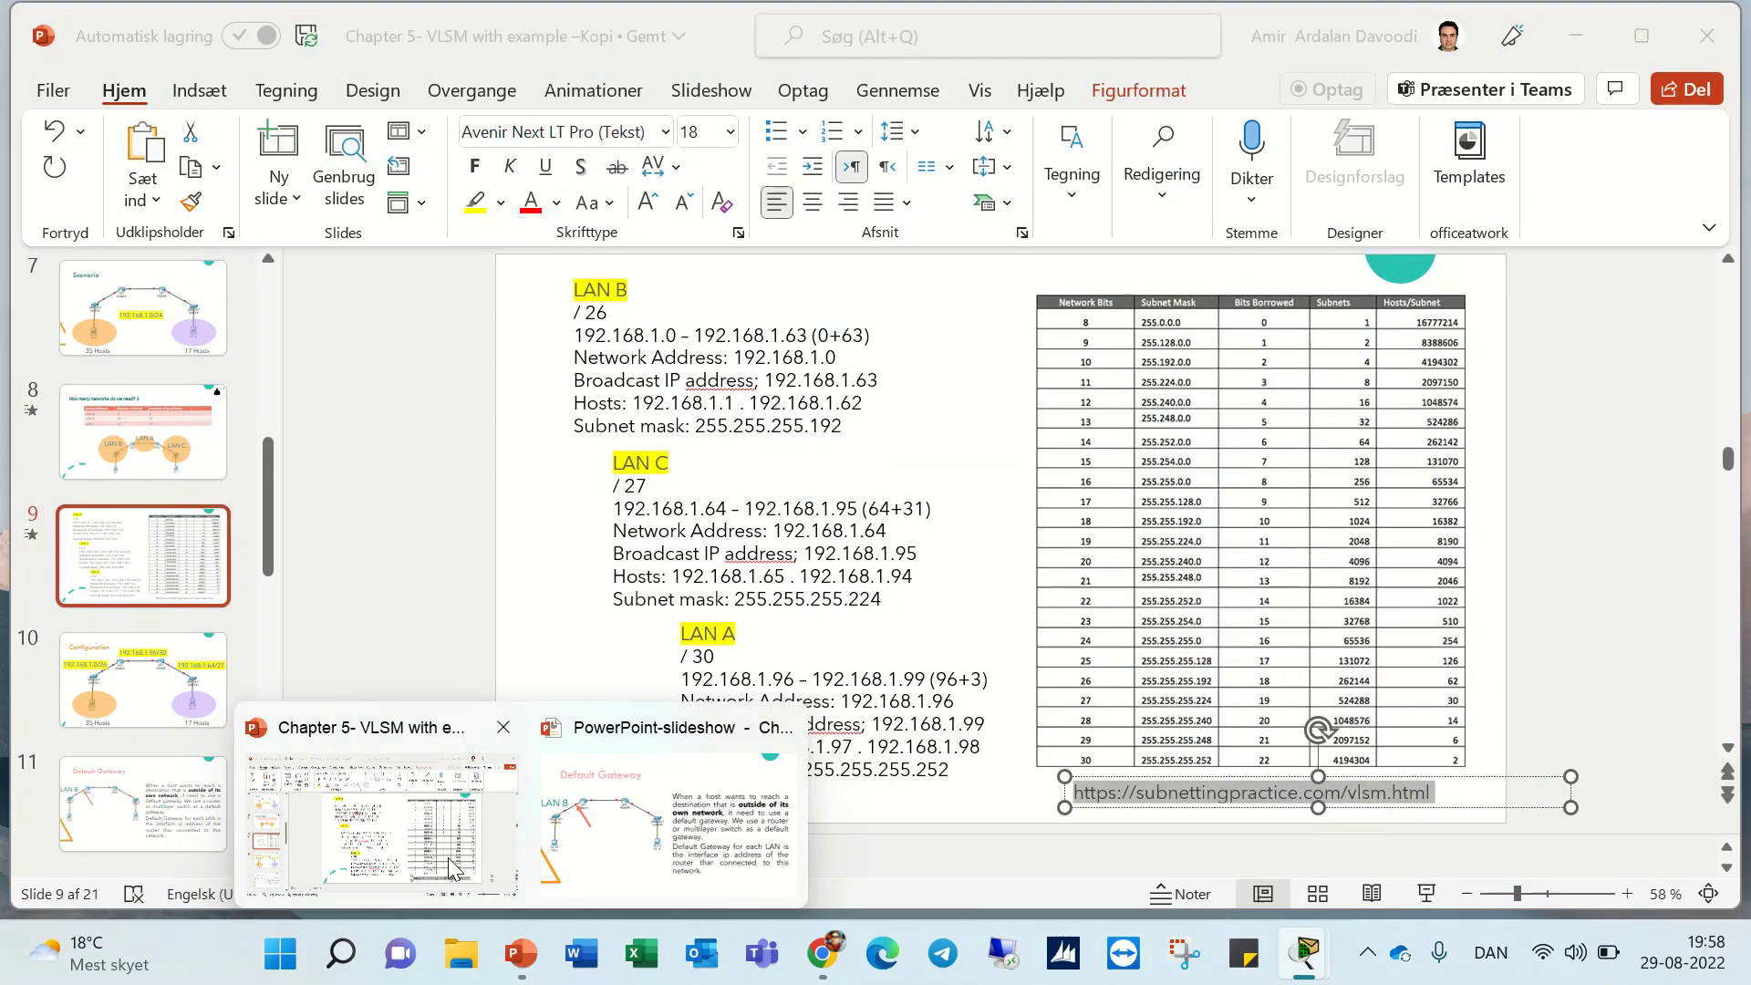
pyautogui.click(380, 821)
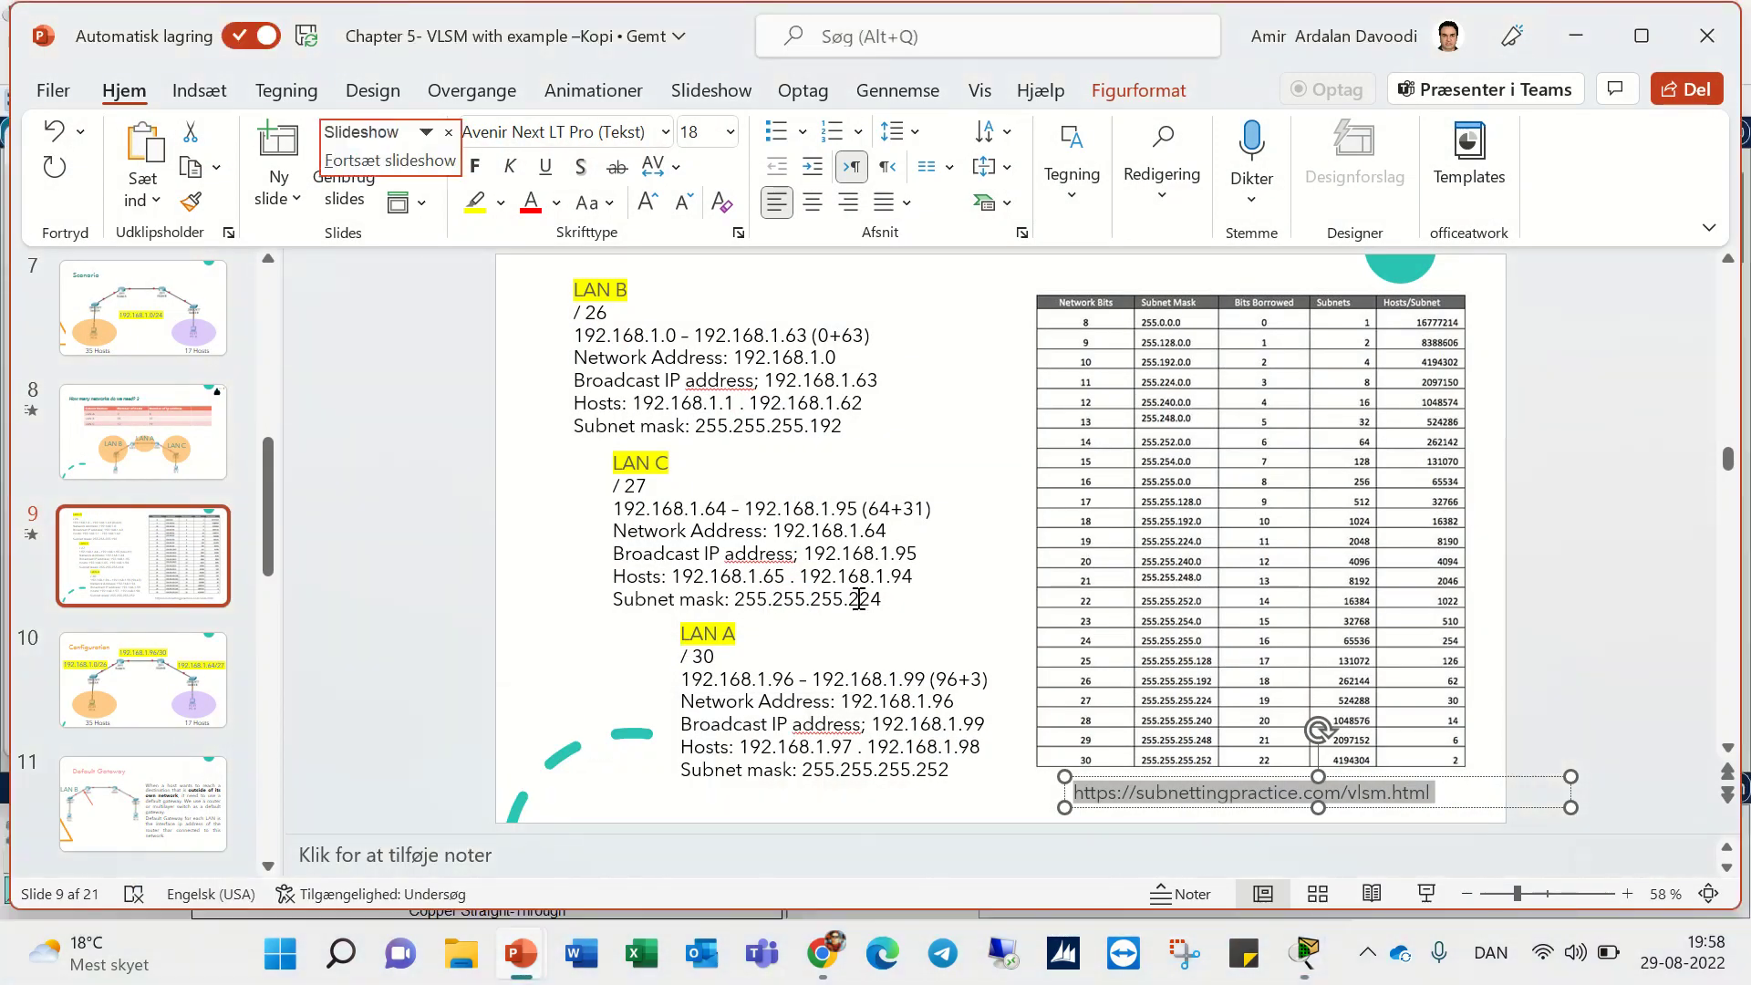
pyautogui.click(196, 684)
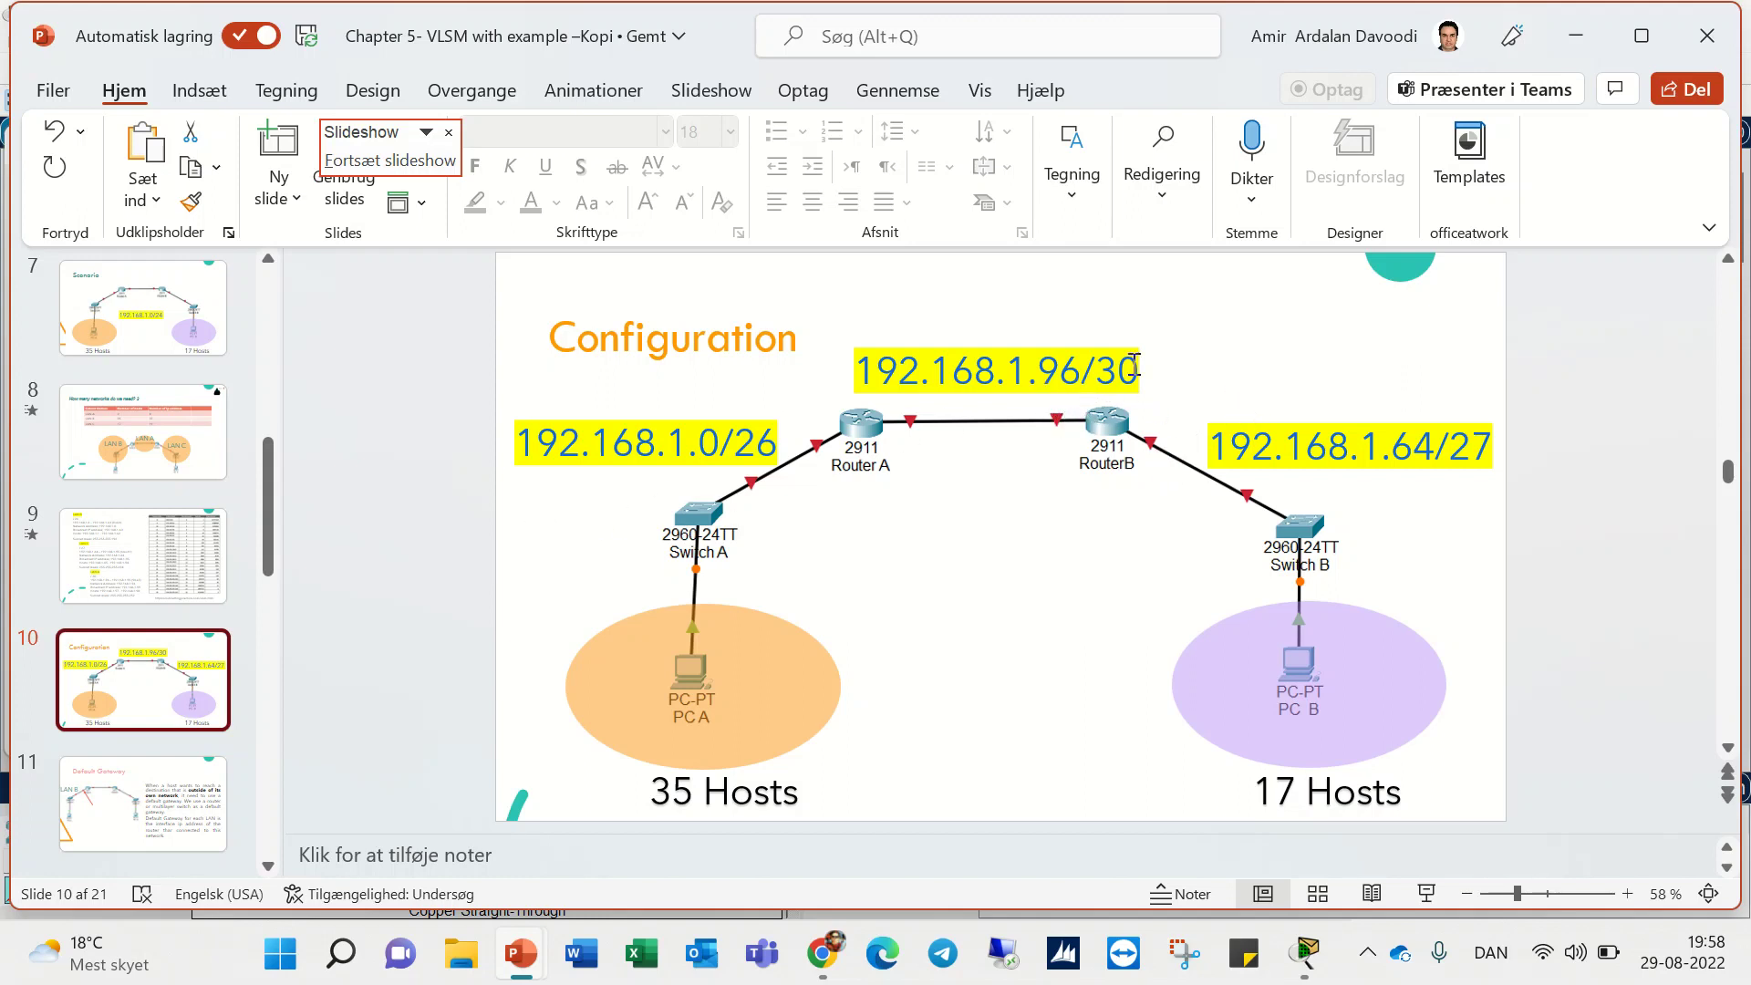
pyautogui.click(1576, 35)
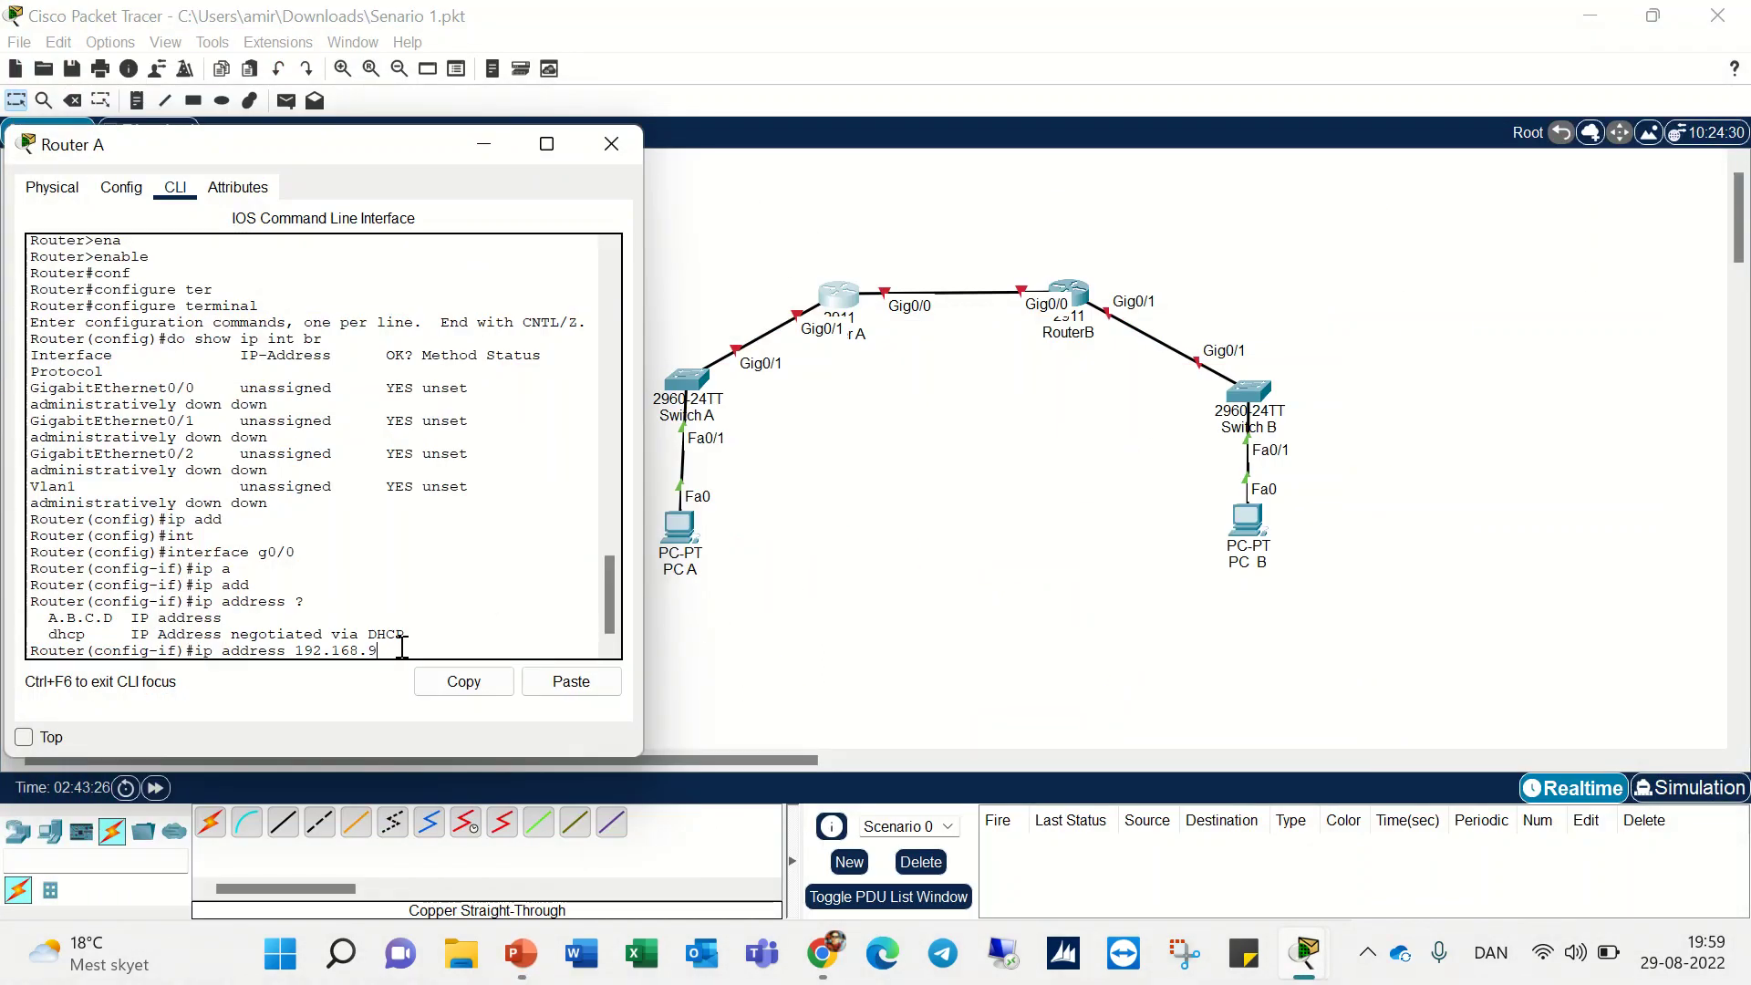
# - Assign IP address 192.168.1.97 with subnet mask 255.255.255.252 to Router A's g0/0 interface, querying the mask parameter with ? on the way
pyautogui.write('7')
pyautogui.press('BackSpace')
pyautogui.press('BackSpace')
pyautogui.write('1.97 ?')
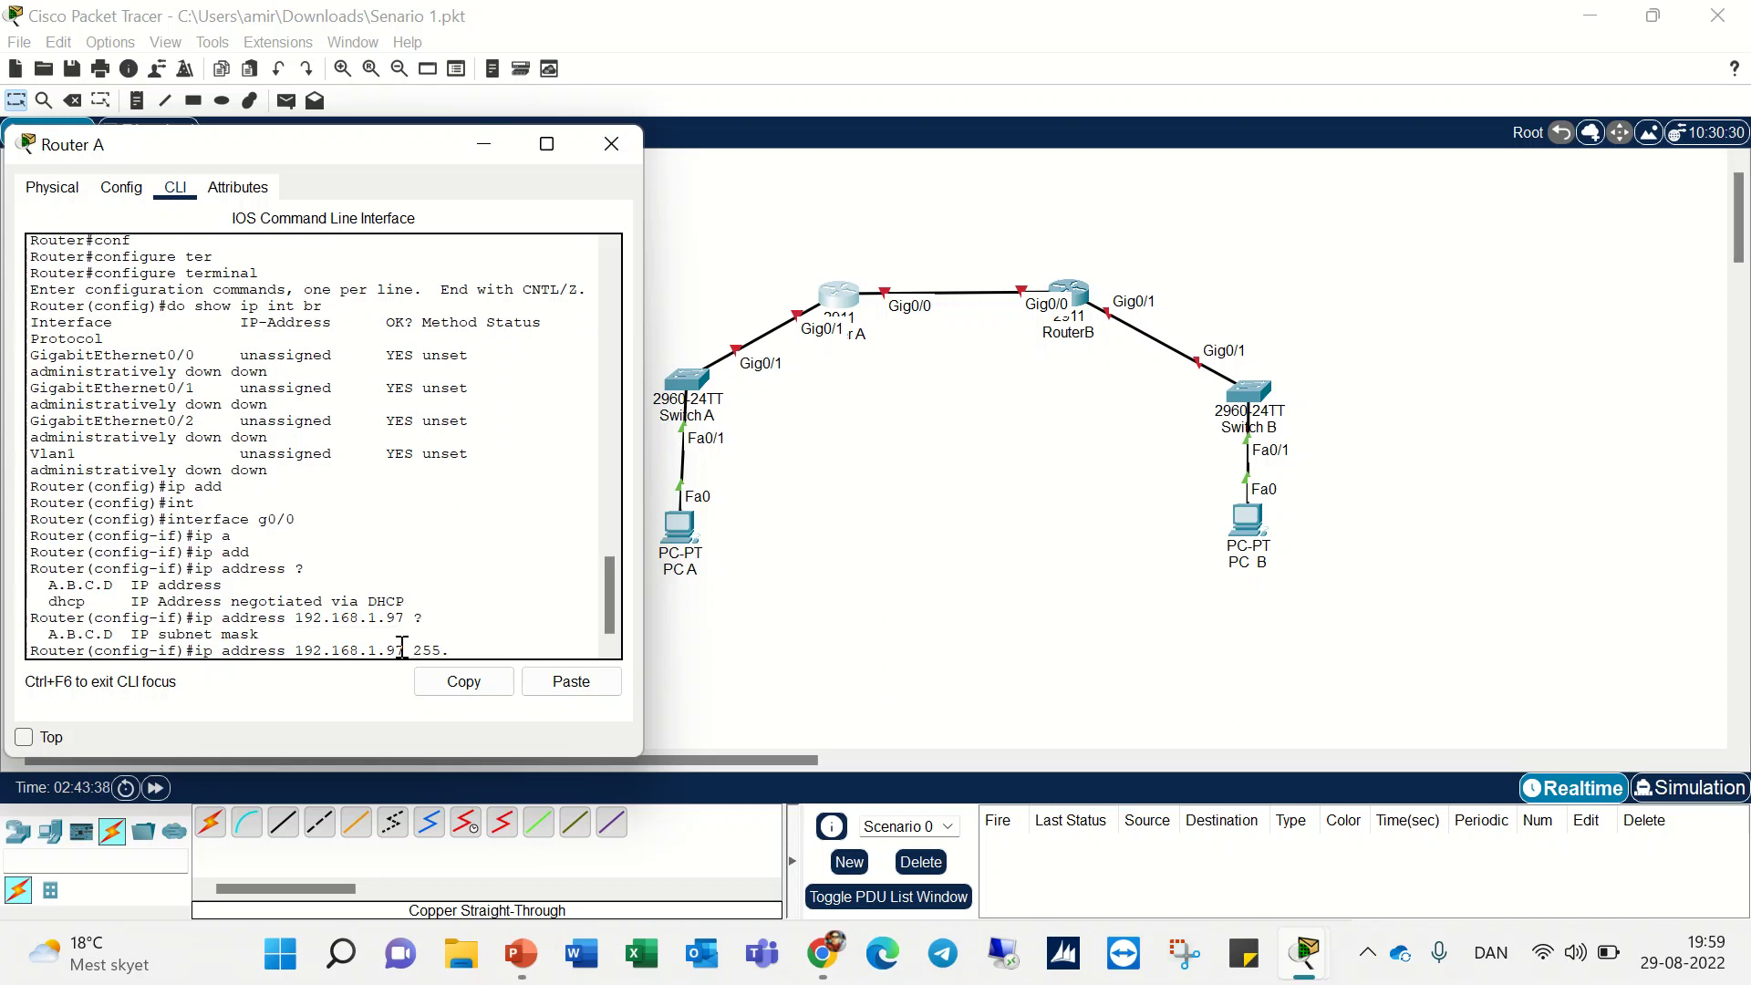
pyautogui.write('55.255.252')
pyautogui.press('Return')
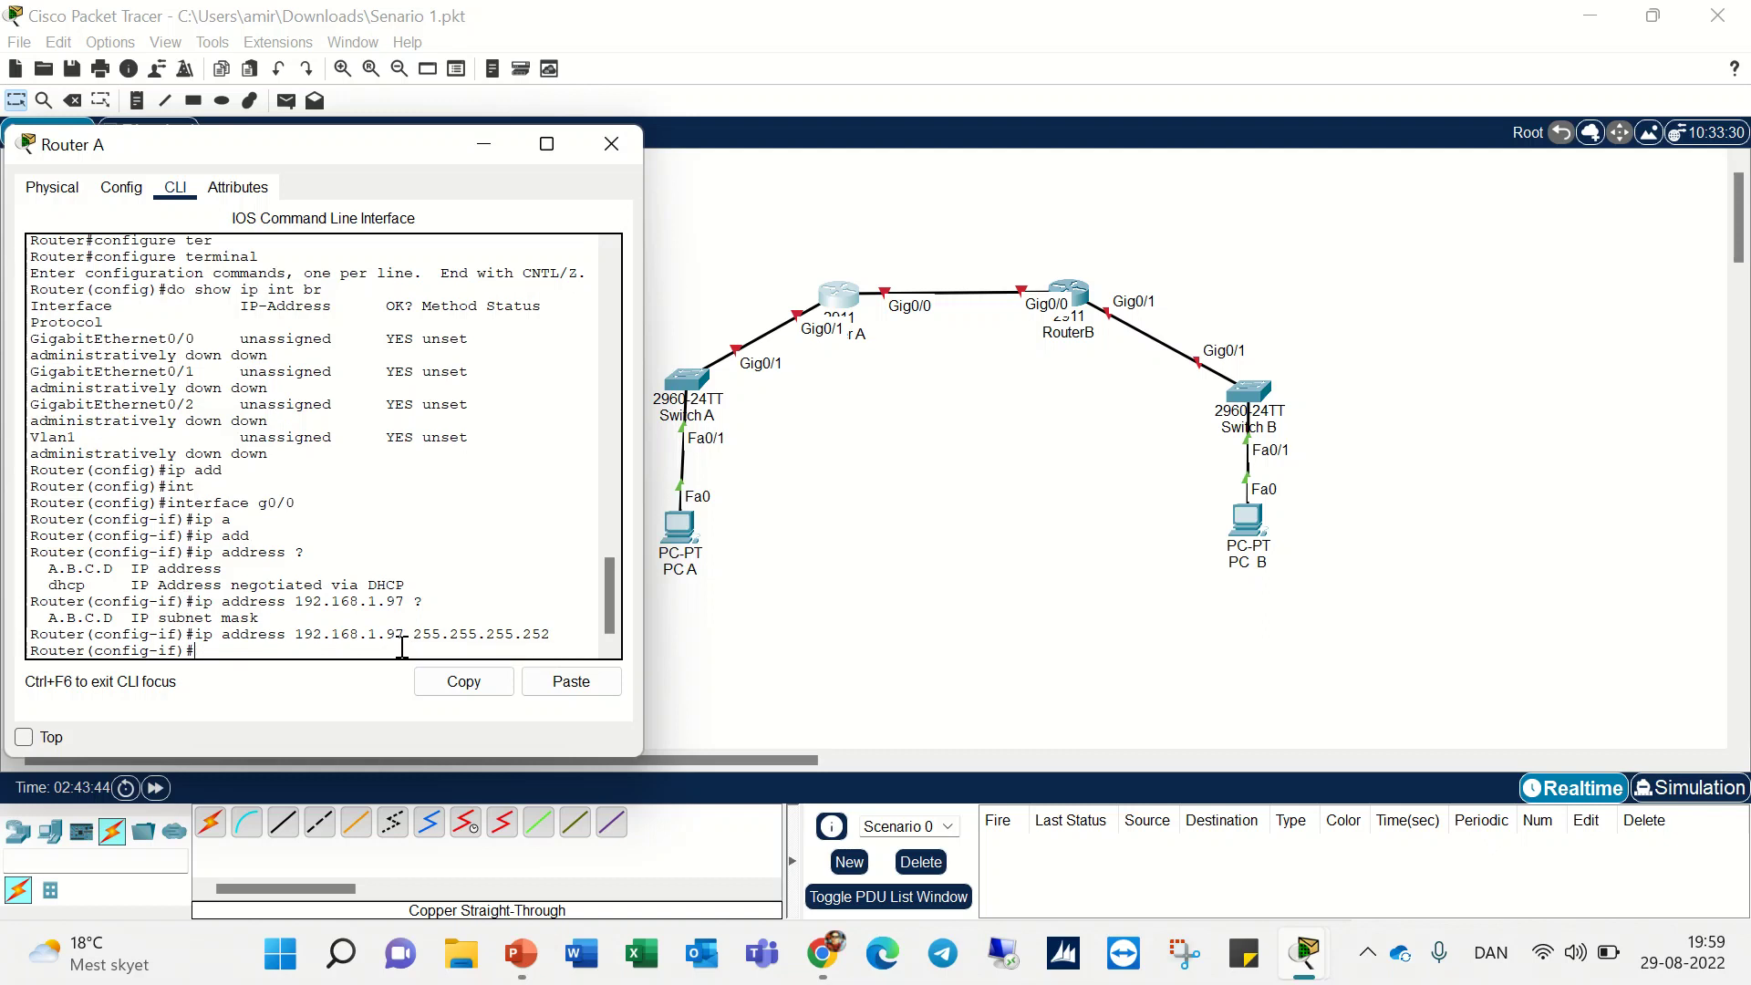
# - Enable Router A's g0/0 interface with no shutdown and exit to global configuration mode
pyautogui.write('no shu')
pyautogui.press('Tab')
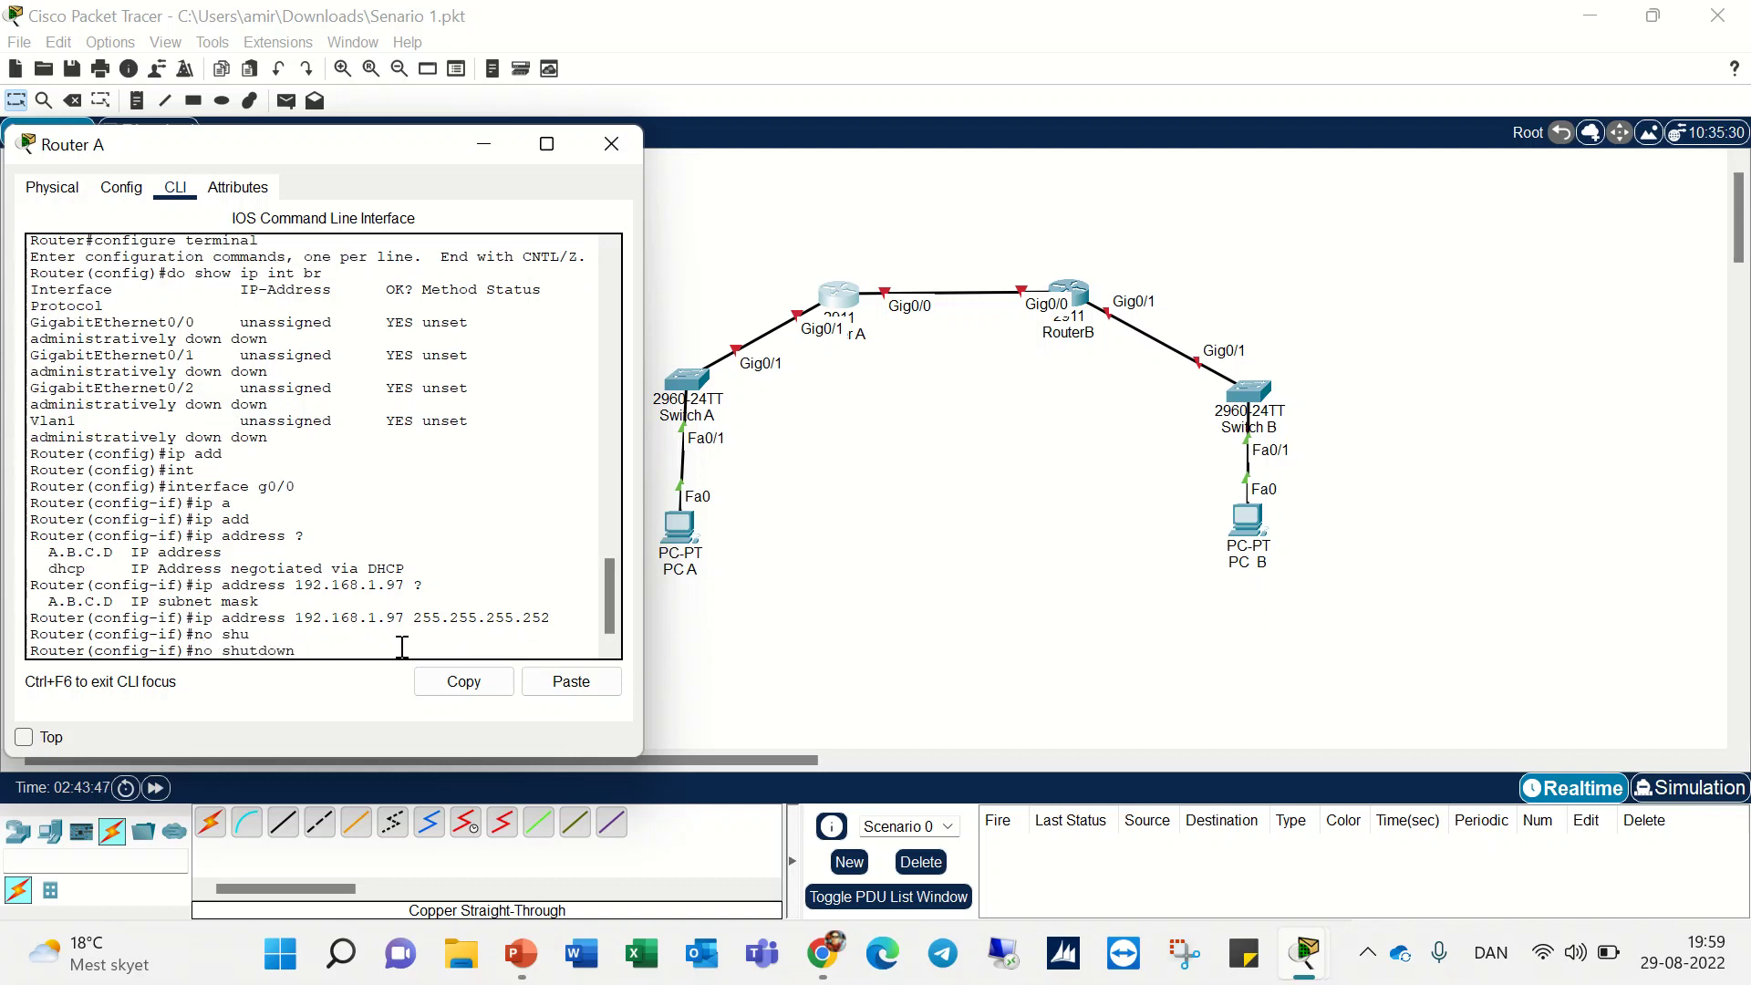
pyautogui.press('Return')
pyautogui.press('Return')
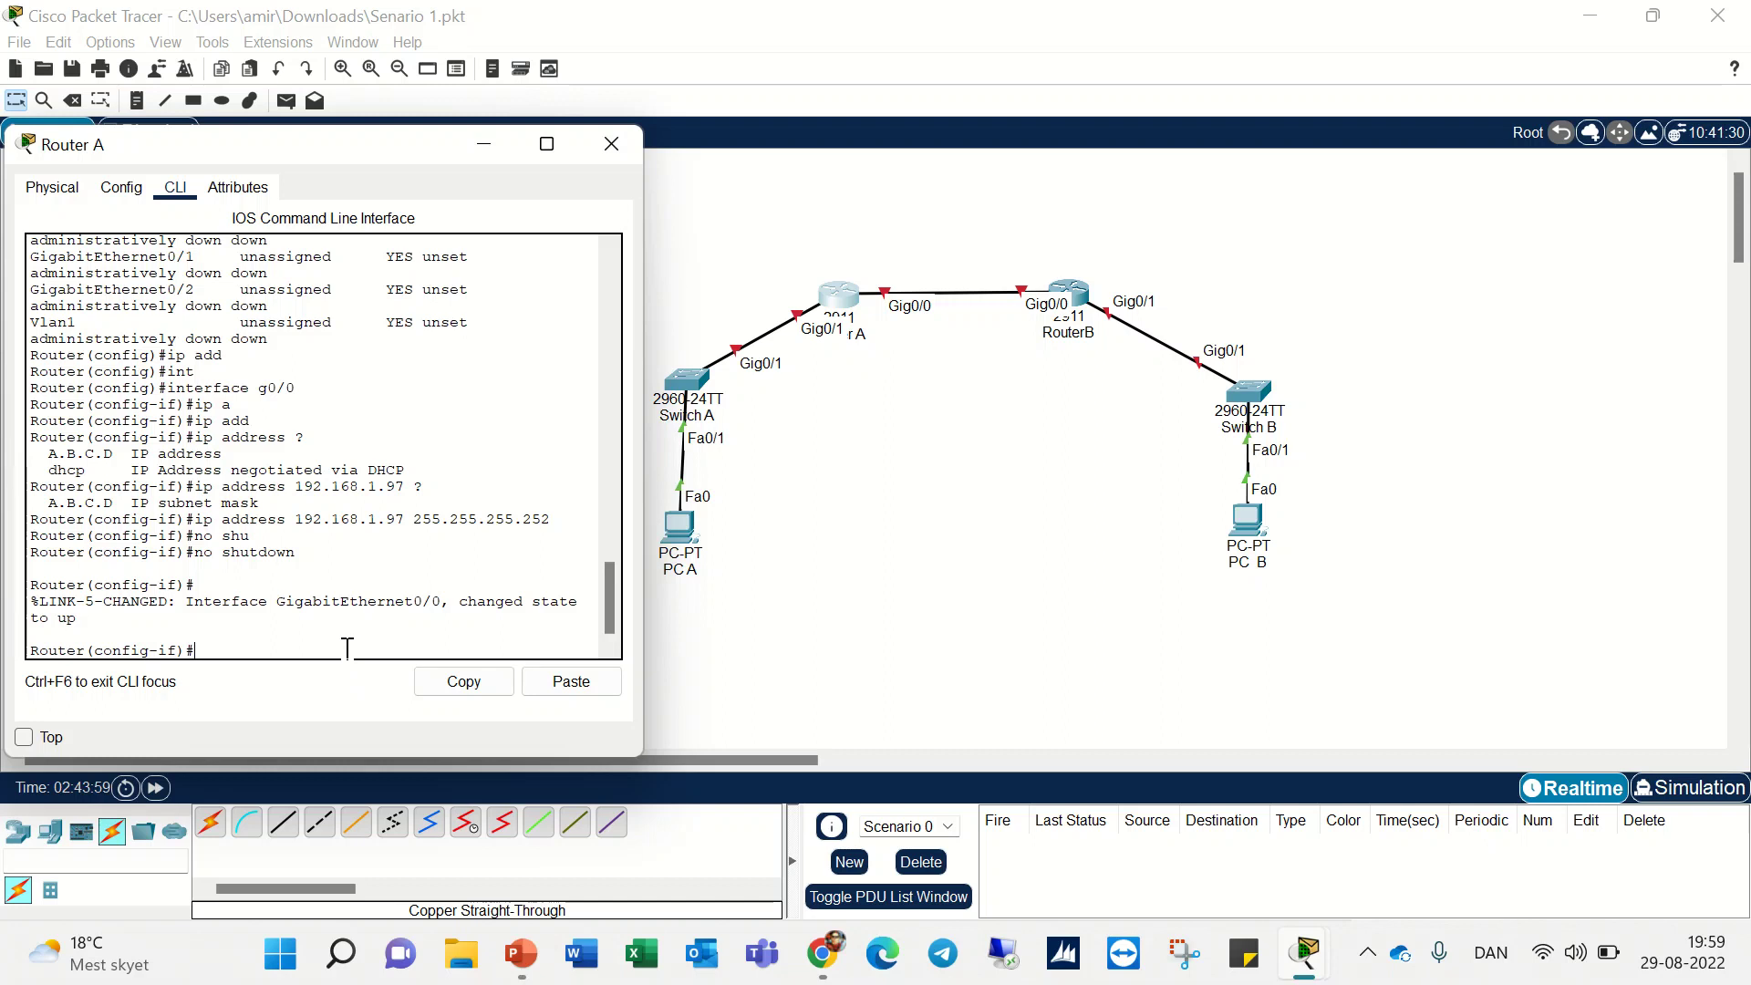
pyautogui.write('t')
pyautogui.press('BackSpace')
pyautogui.press('BackSpace')
pyautogui.press('BackSpace')
pyautogui.write('exi')
pyautogui.press('Return')
# - Enter configuration of interface gigabitEthernet 0/1 on Router A and begin its ip address command
pyautogui.write('inter')
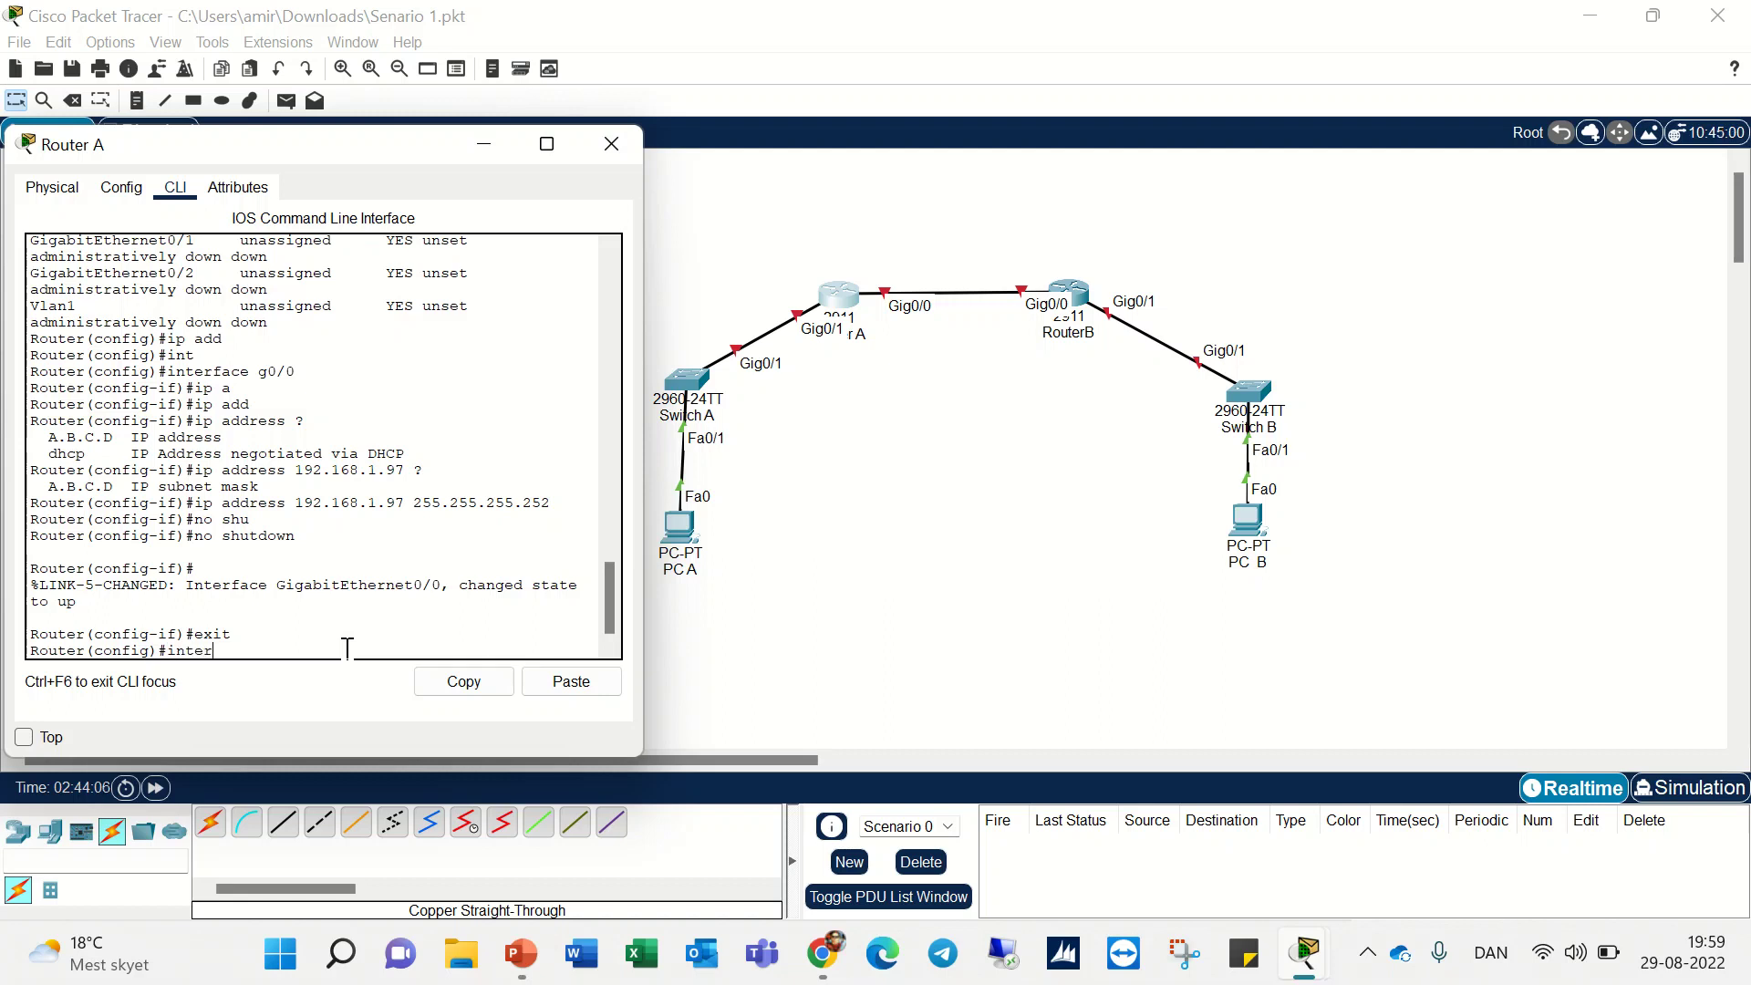
pyautogui.press('Tab')
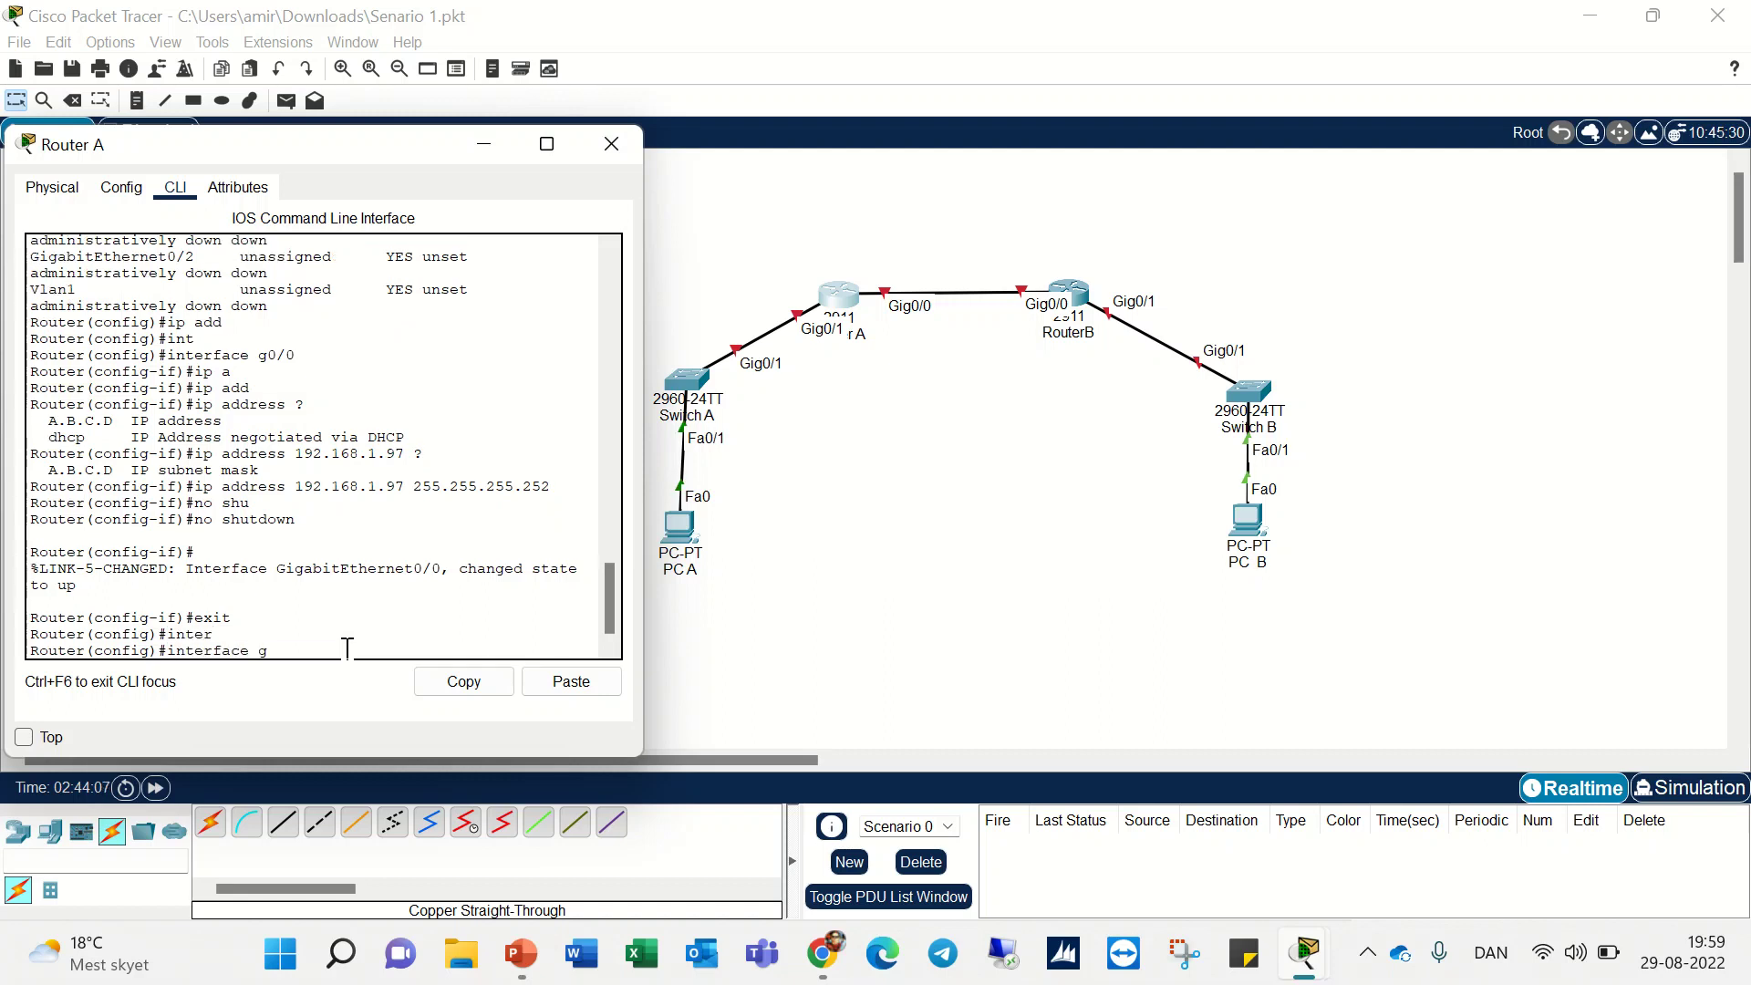
pyautogui.write('g')
pyautogui.press('Tab')
pyautogui.write('0/1')
pyautogui.press('Return')
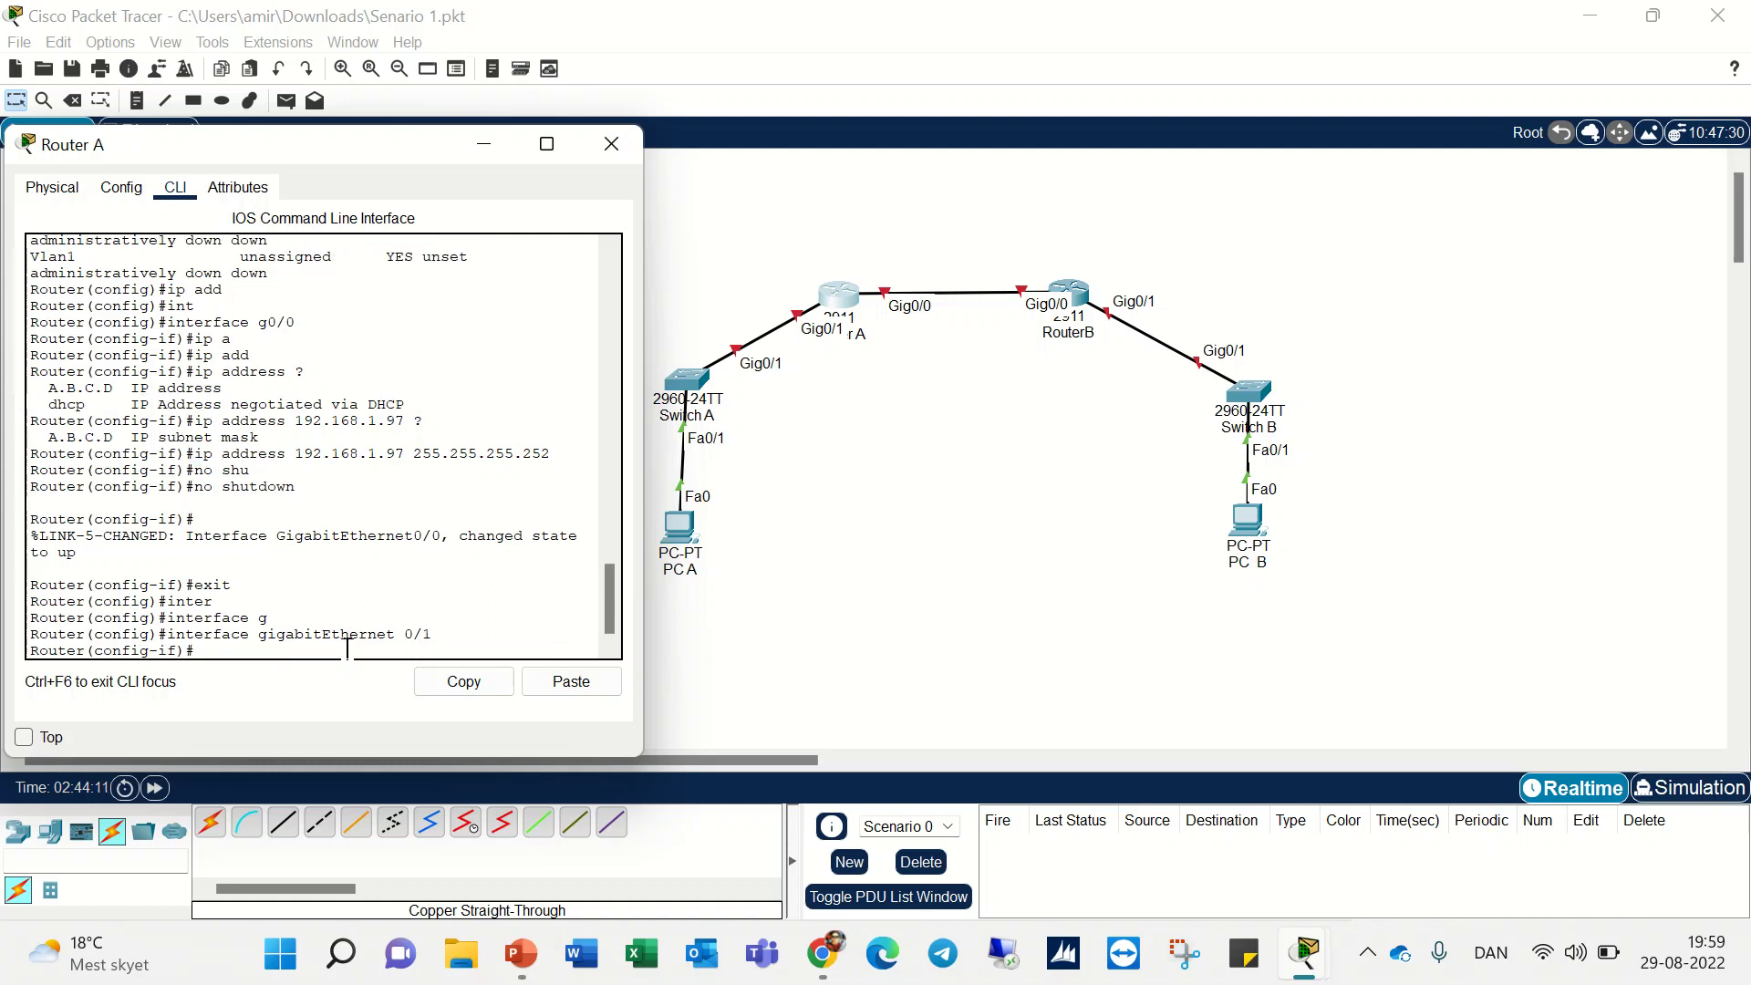
pyautogui.write('ip address')
pyautogui.press('Tab')
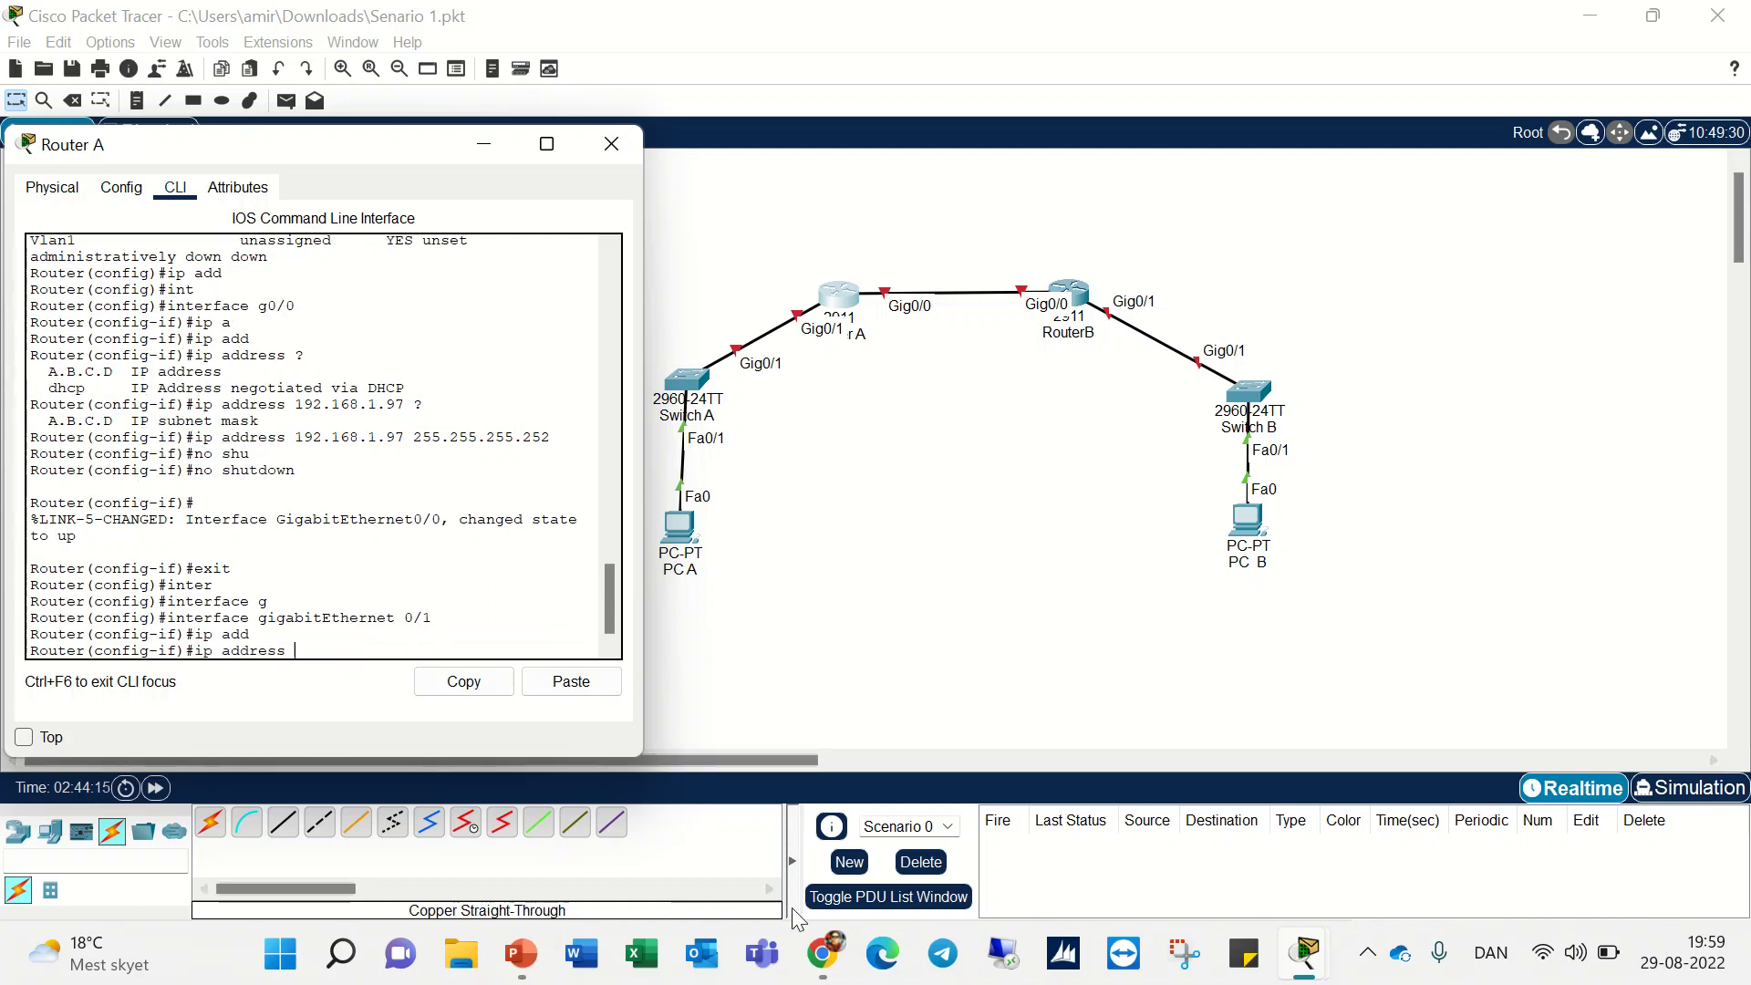
# - Switch to the PowerPoint presentation and examine the subnet between Router A and Switch A on the Configuration slide
pyautogui.click(824, 954)
pyautogui.click(825, 954)
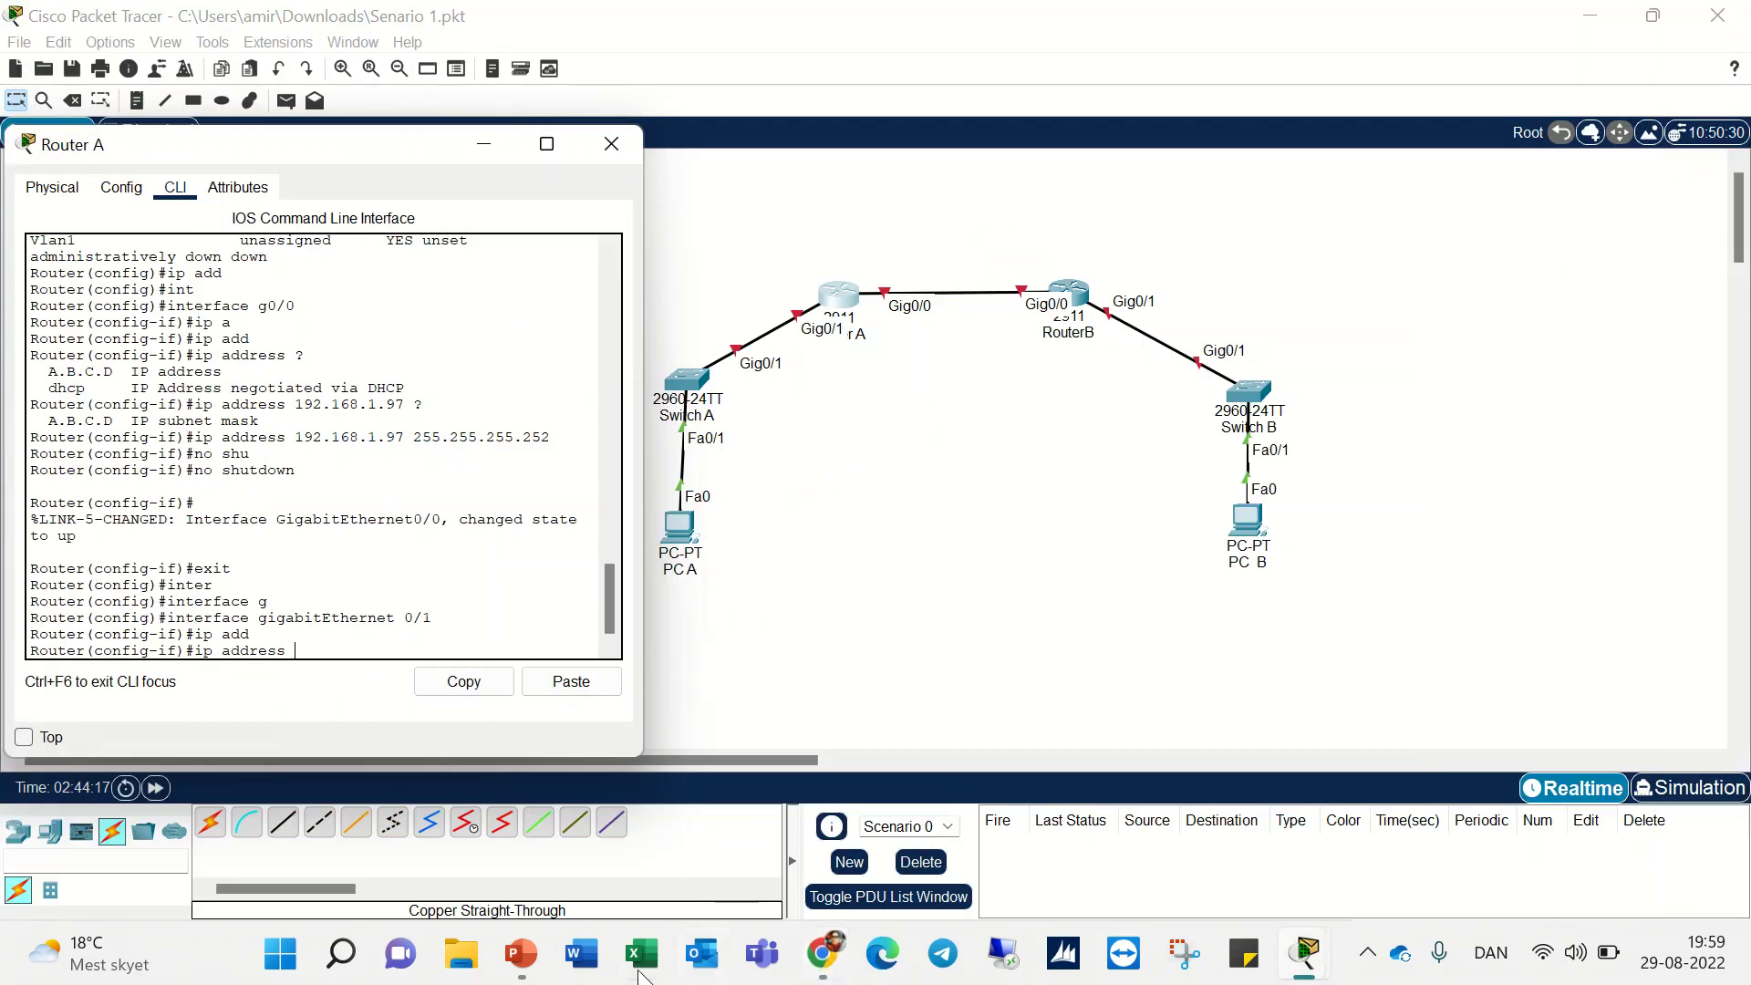
pyautogui.click(520, 954)
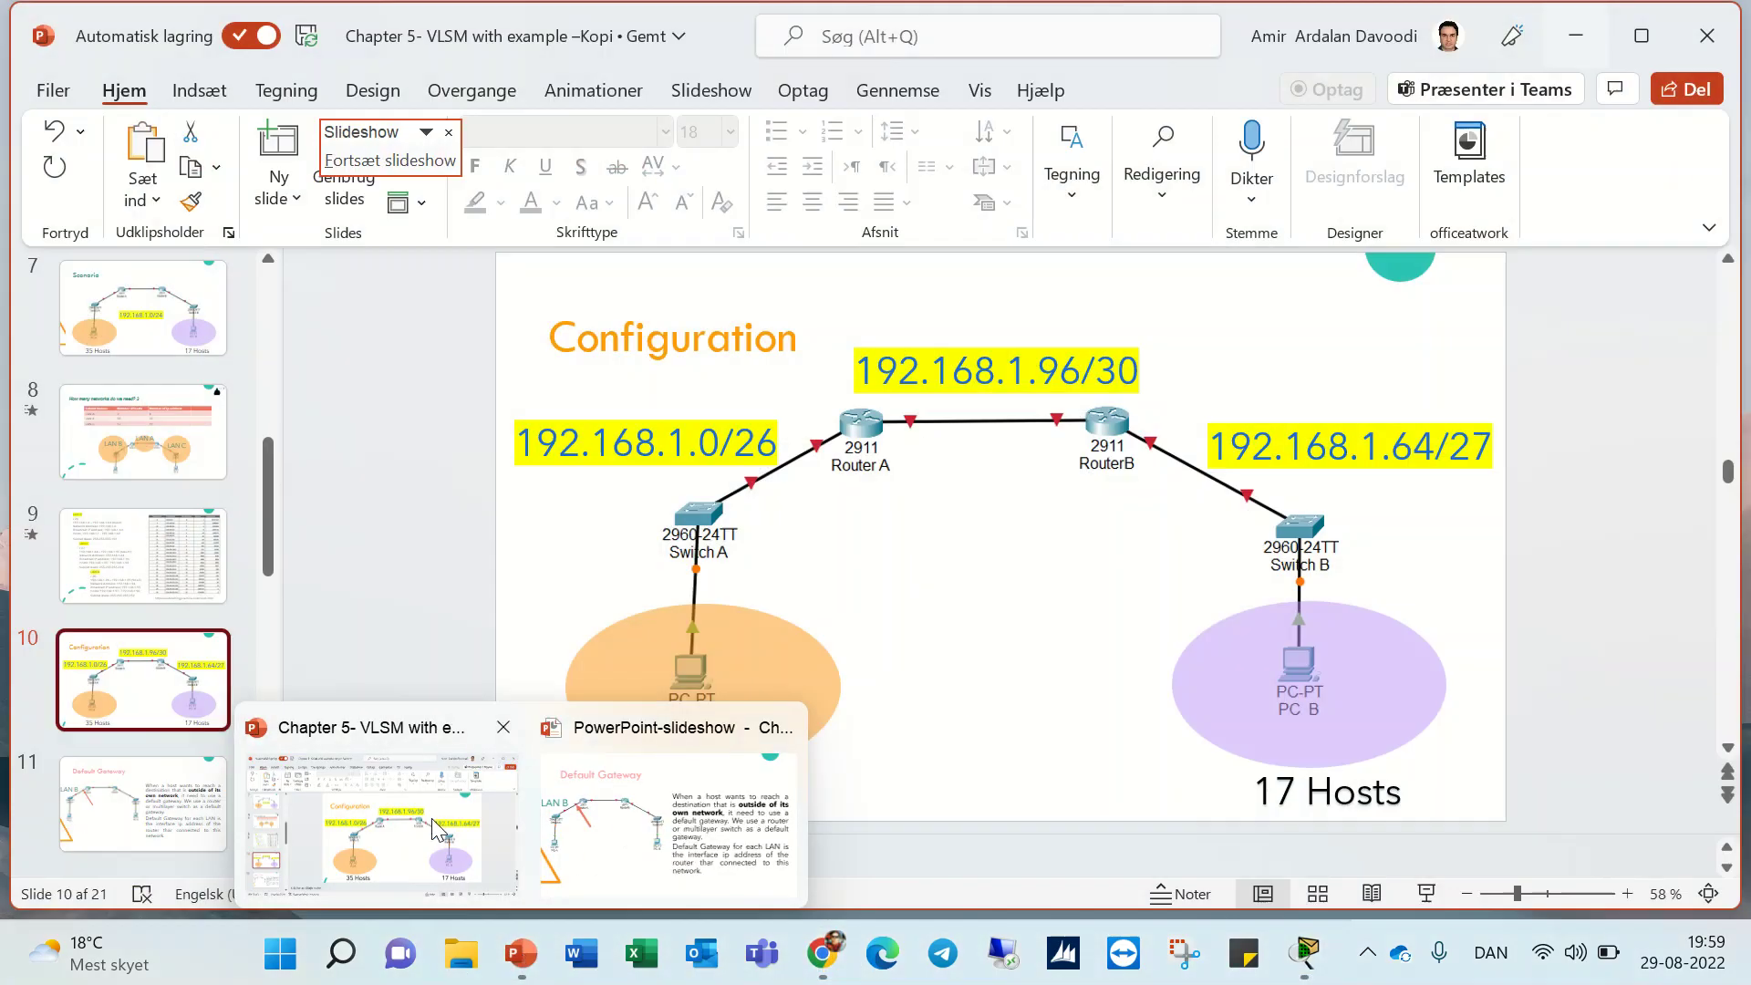
pyautogui.click(383, 821)
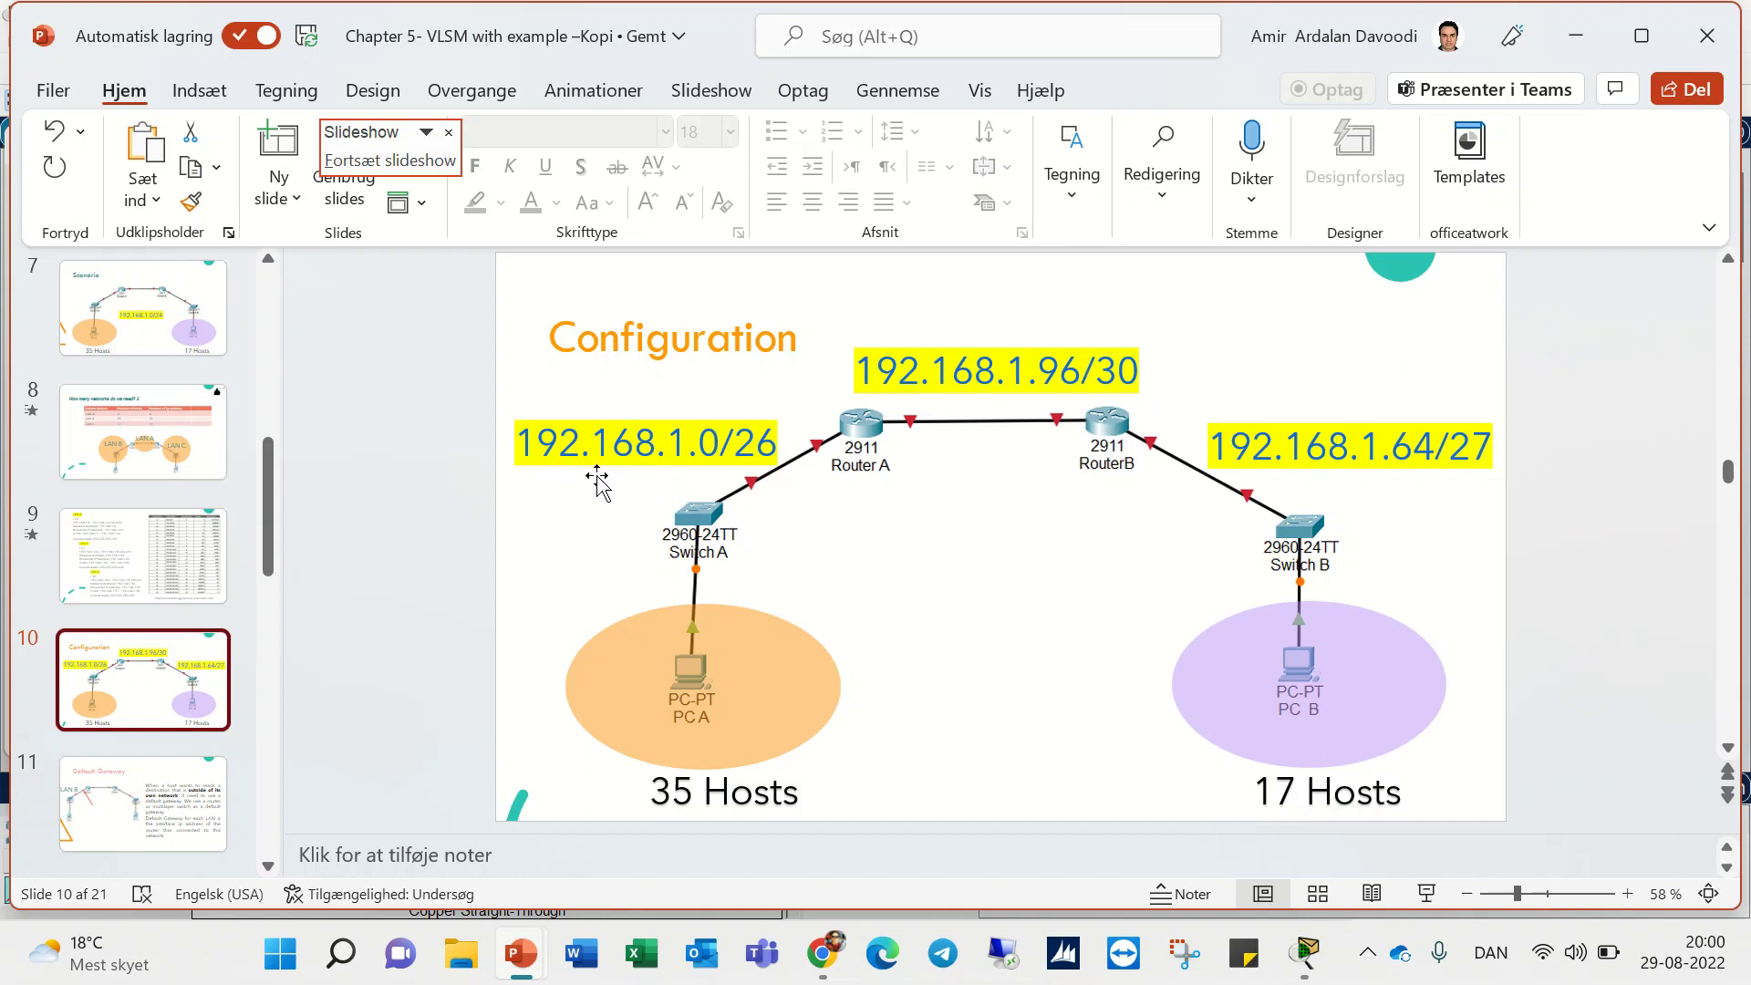
pyautogui.click(710, 444)
pyautogui.doubleClick(711, 445)
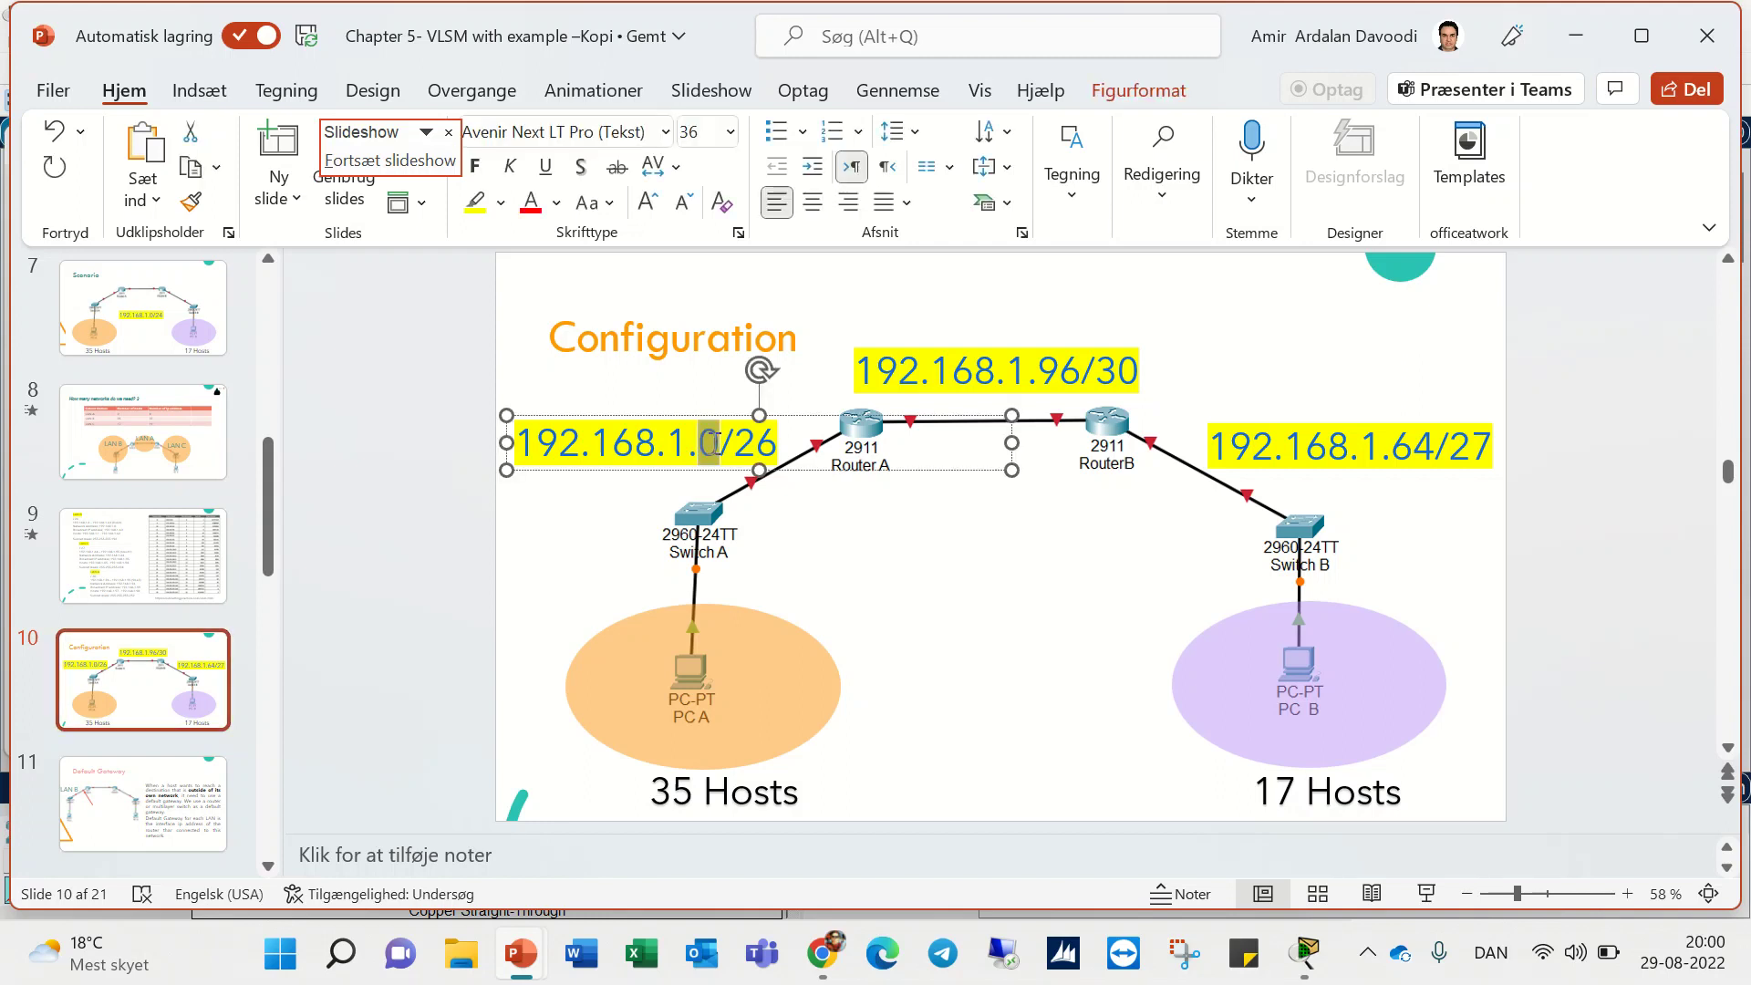
pyautogui.click(780, 498)
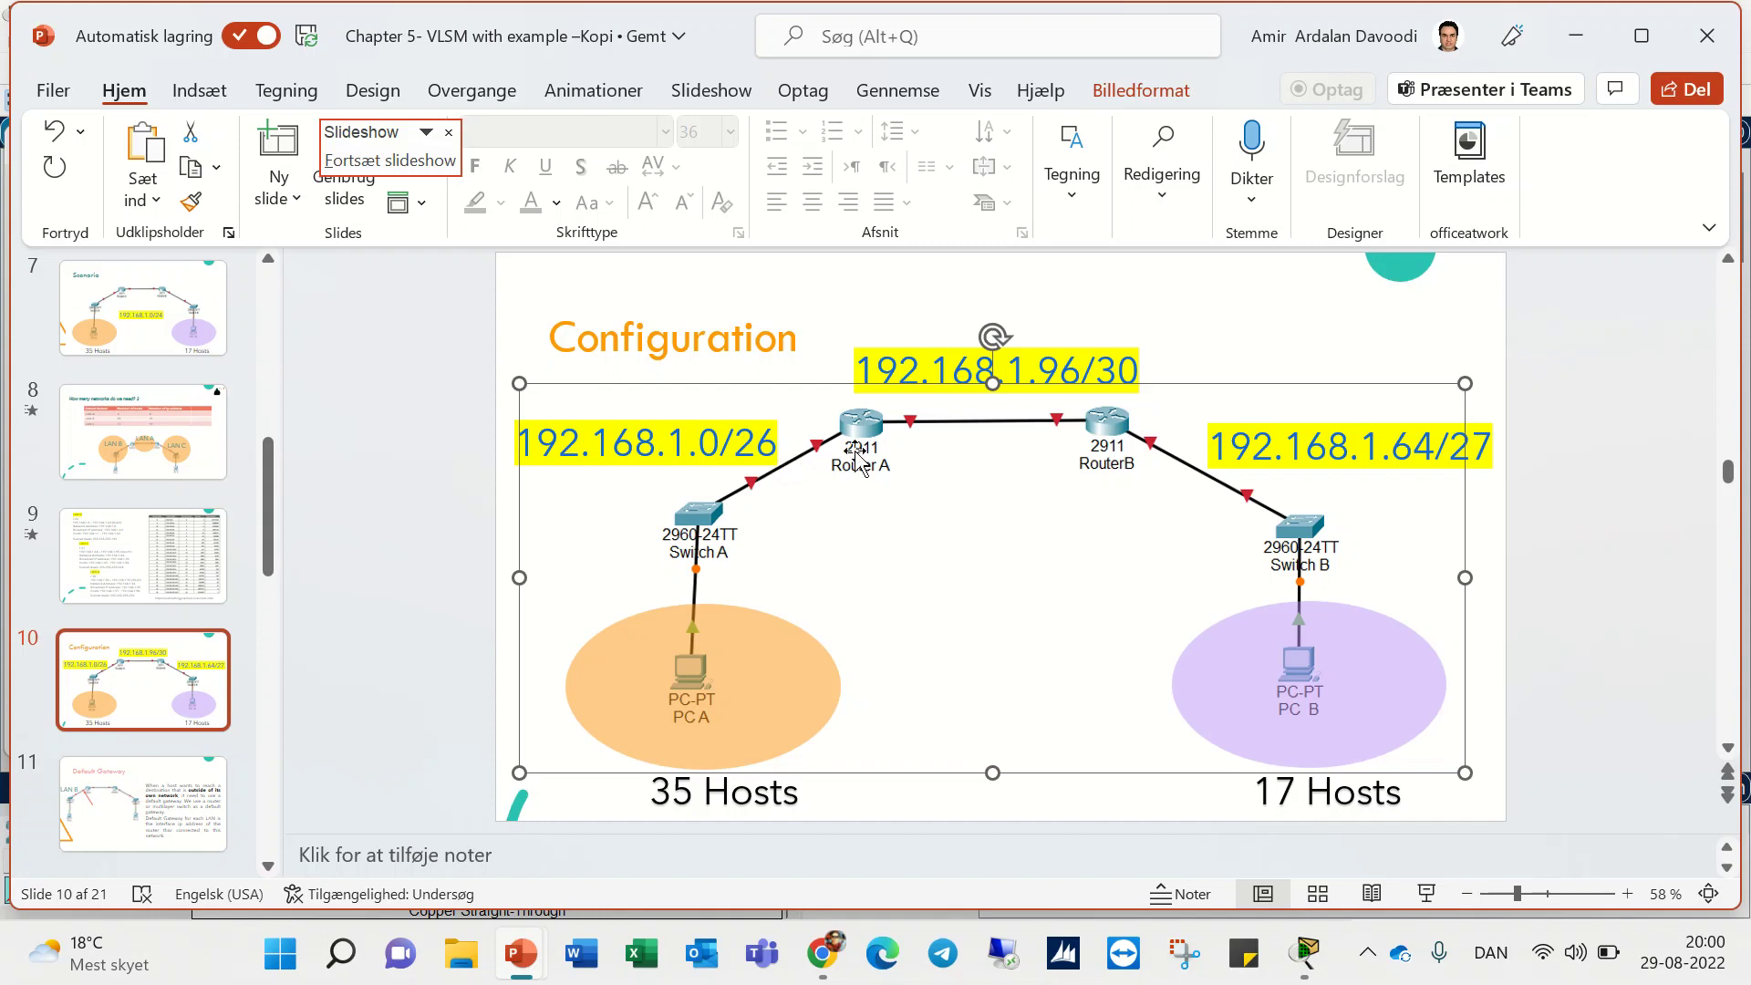
# - Return to Packet Tracer and assign 192.168.1.1 with mask 255.255.255.224 to Router A's g0/1 interface, checking the PowerPoint subnet details slide on the way
pyautogui.click(1584, 50)
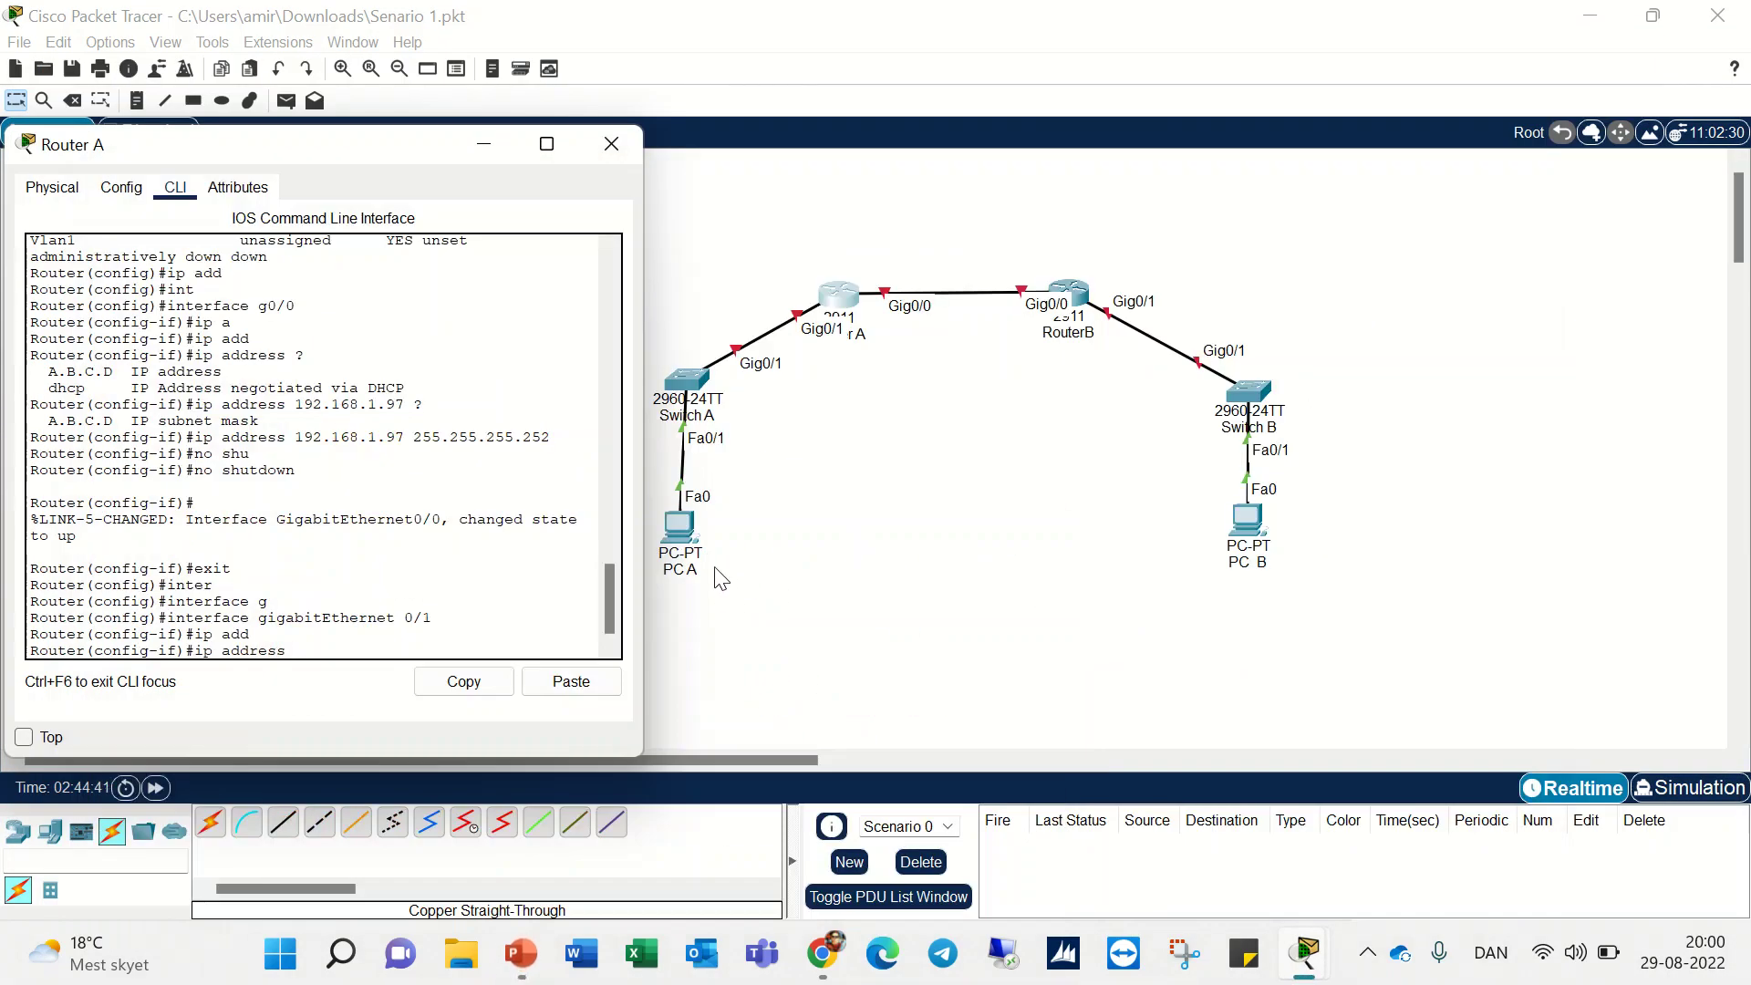
pyautogui.write('192.168.1.1 255.255.255')
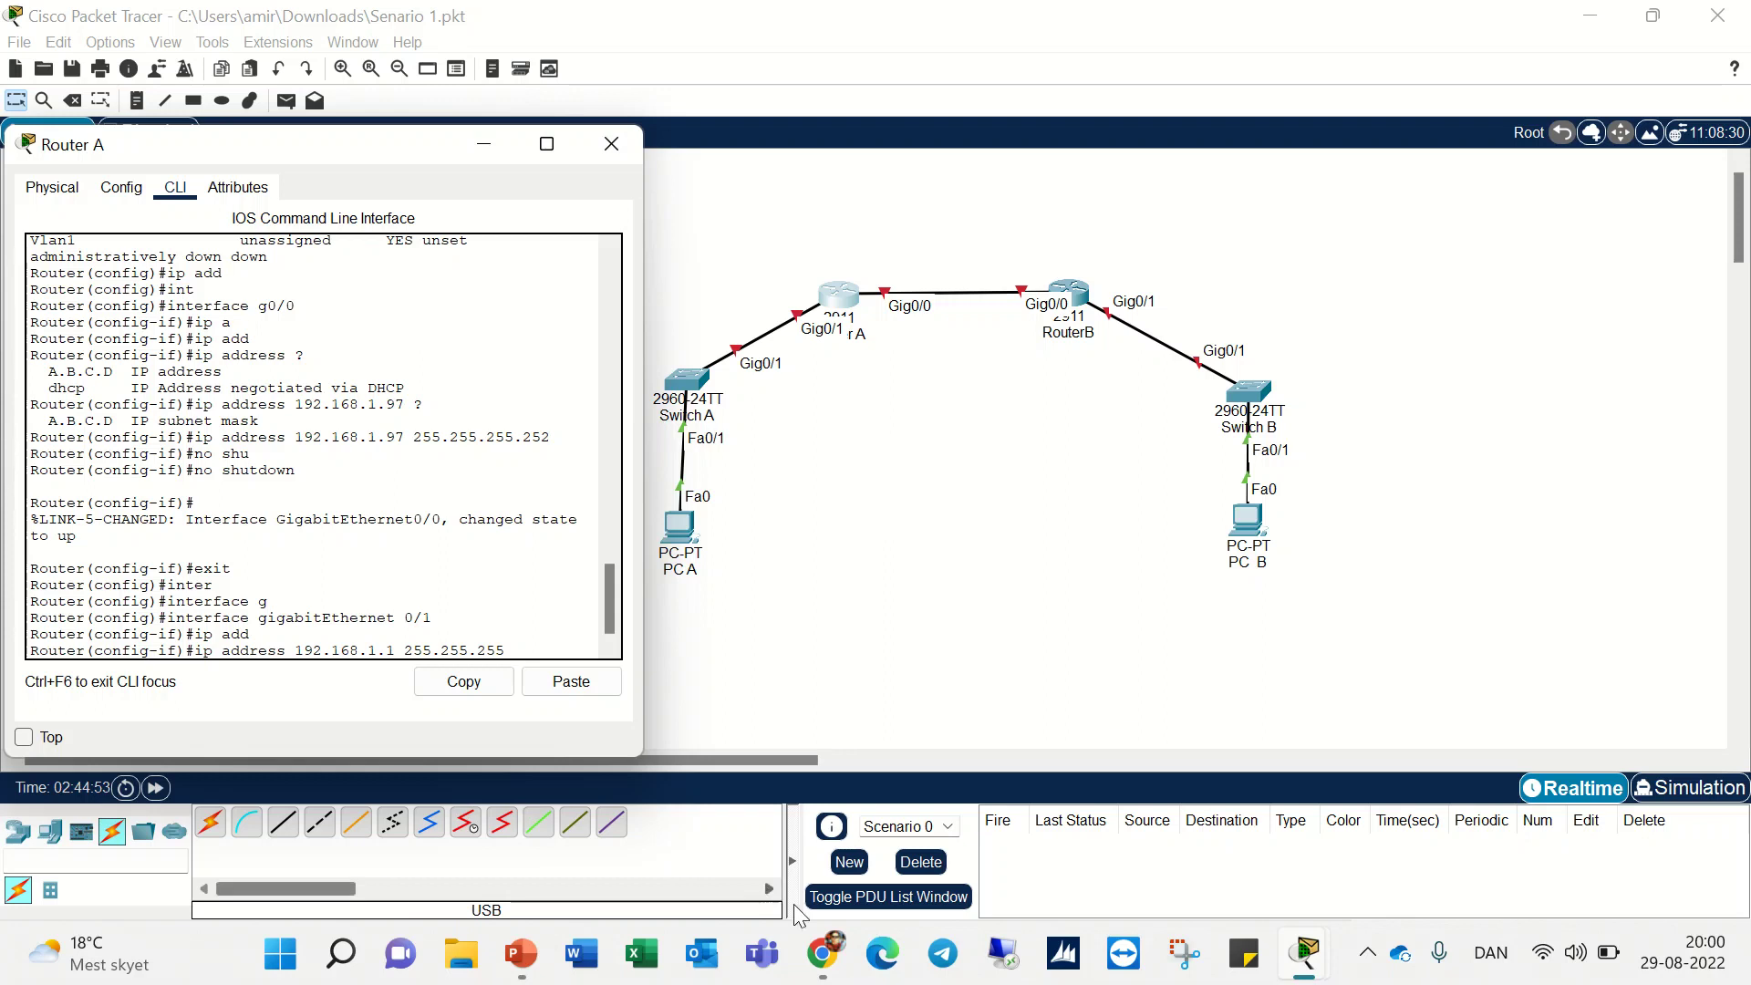
pyautogui.moveTo(820, 960)
pyautogui.moveTo(520, 954)
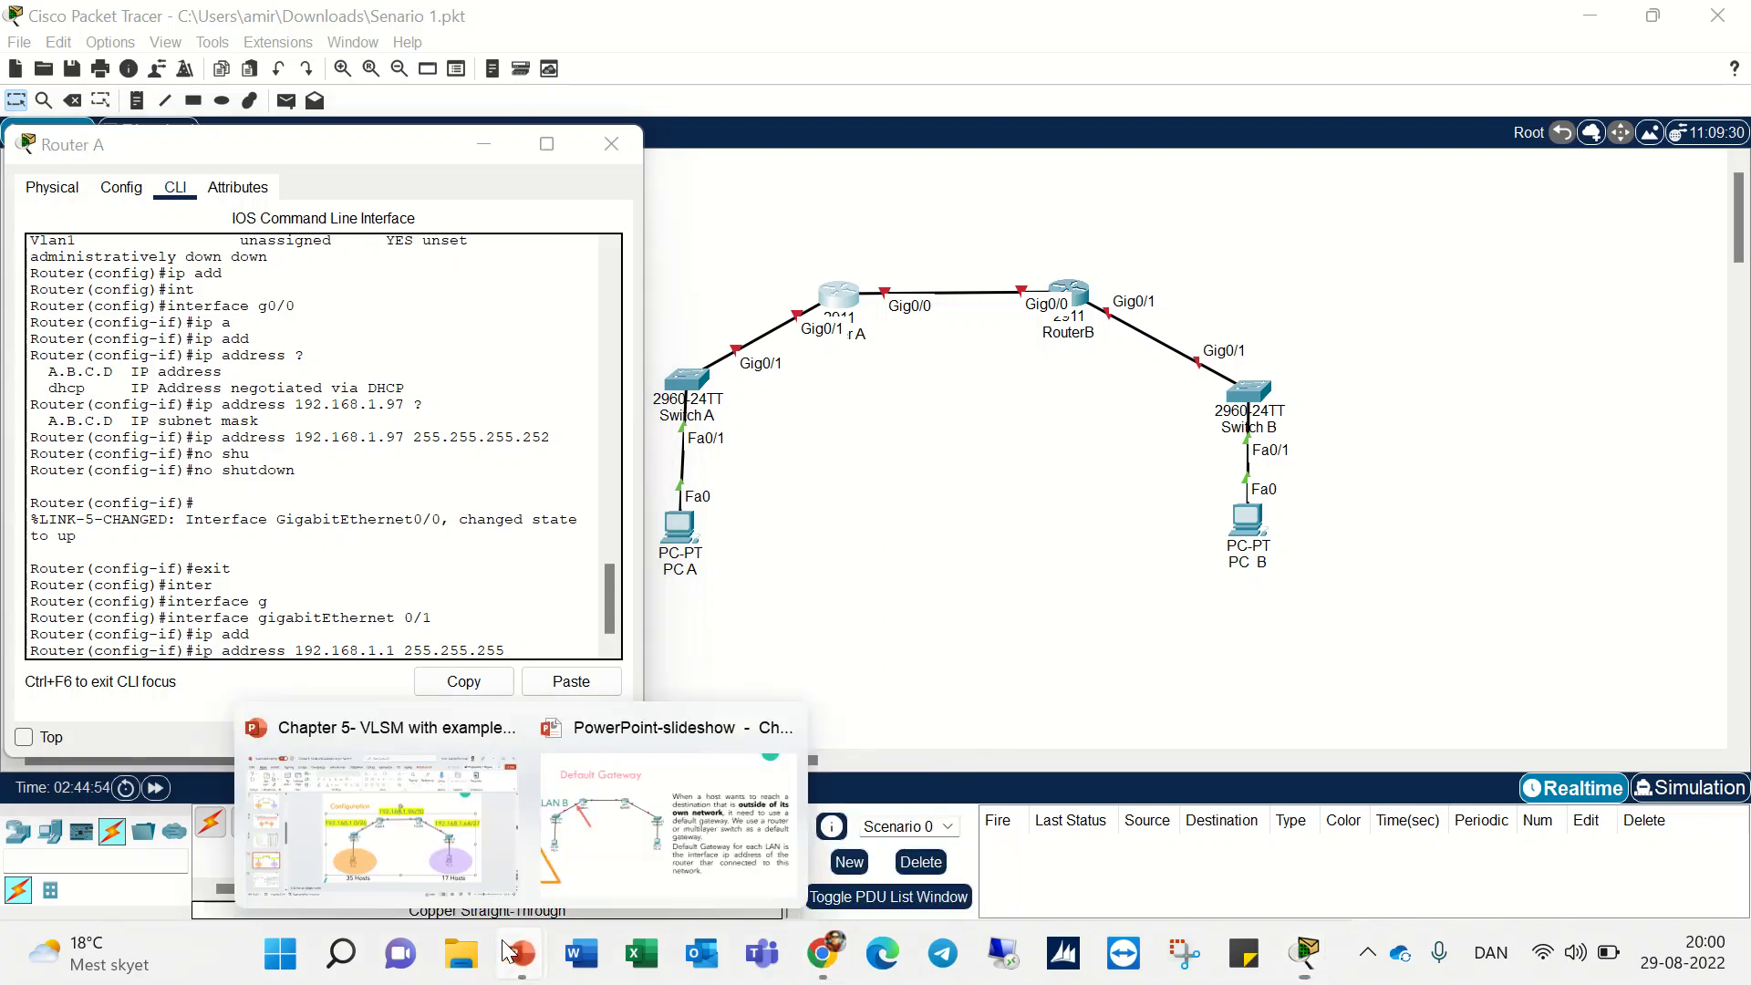
pyautogui.click(495, 846)
pyautogui.click(149, 537)
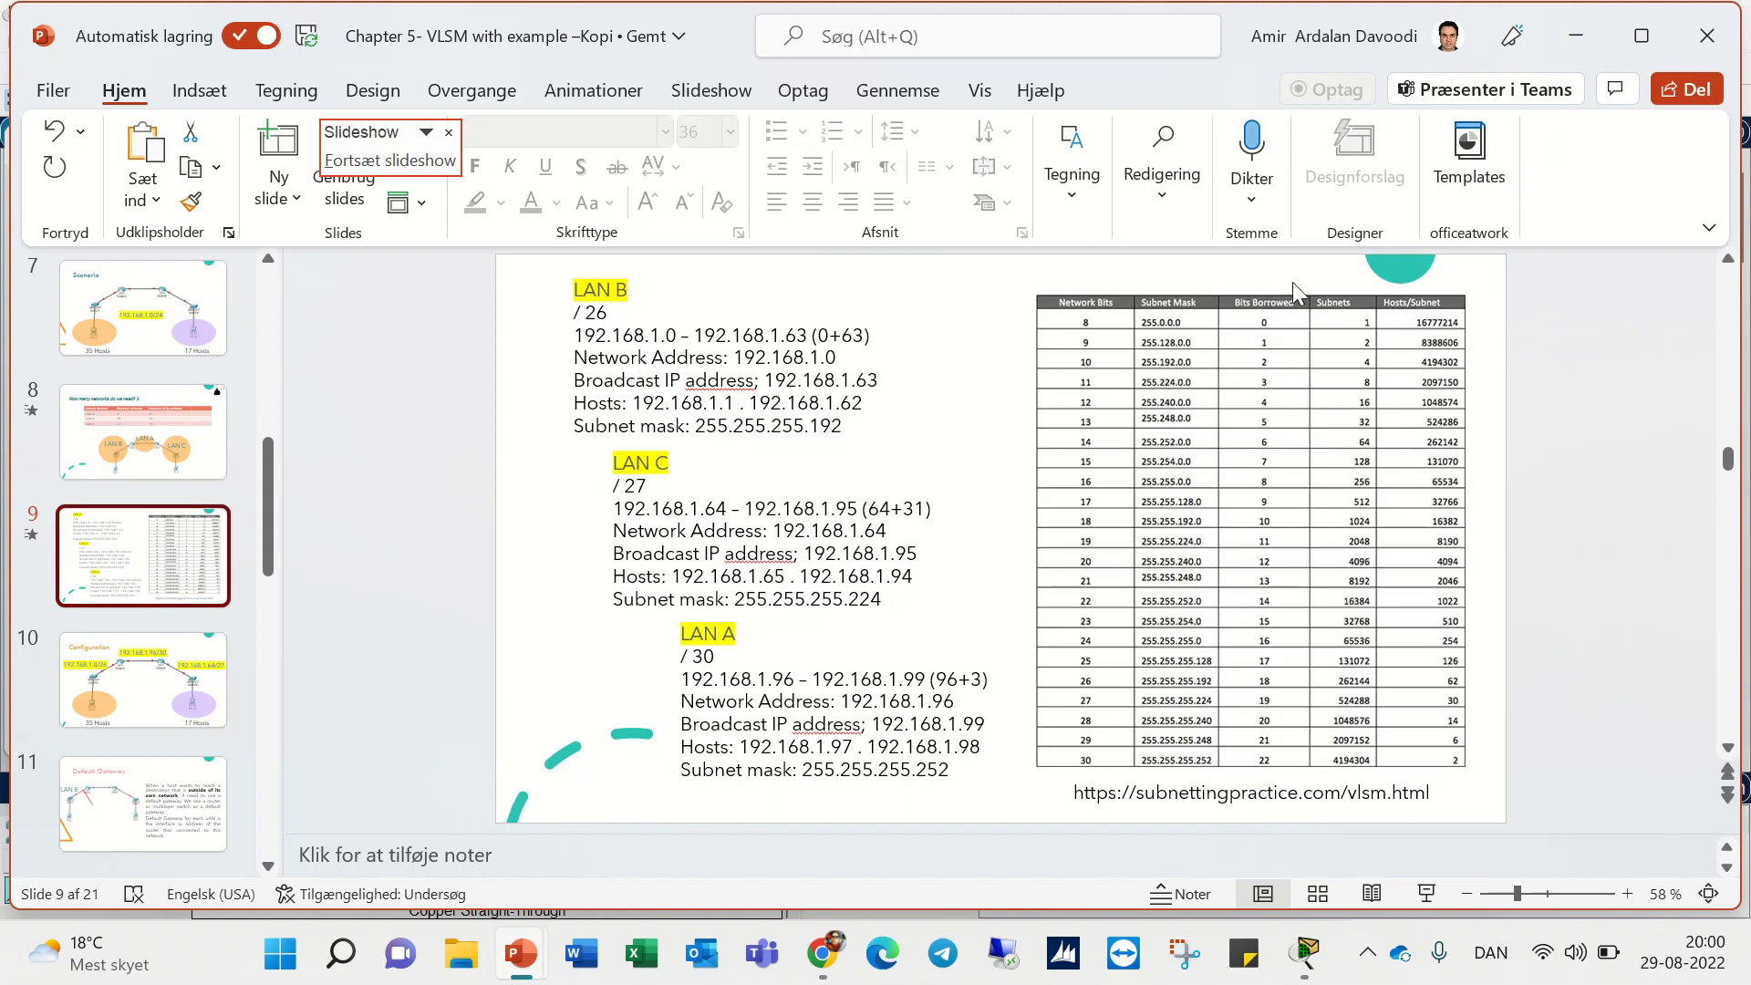
pyautogui.click(1567, 52)
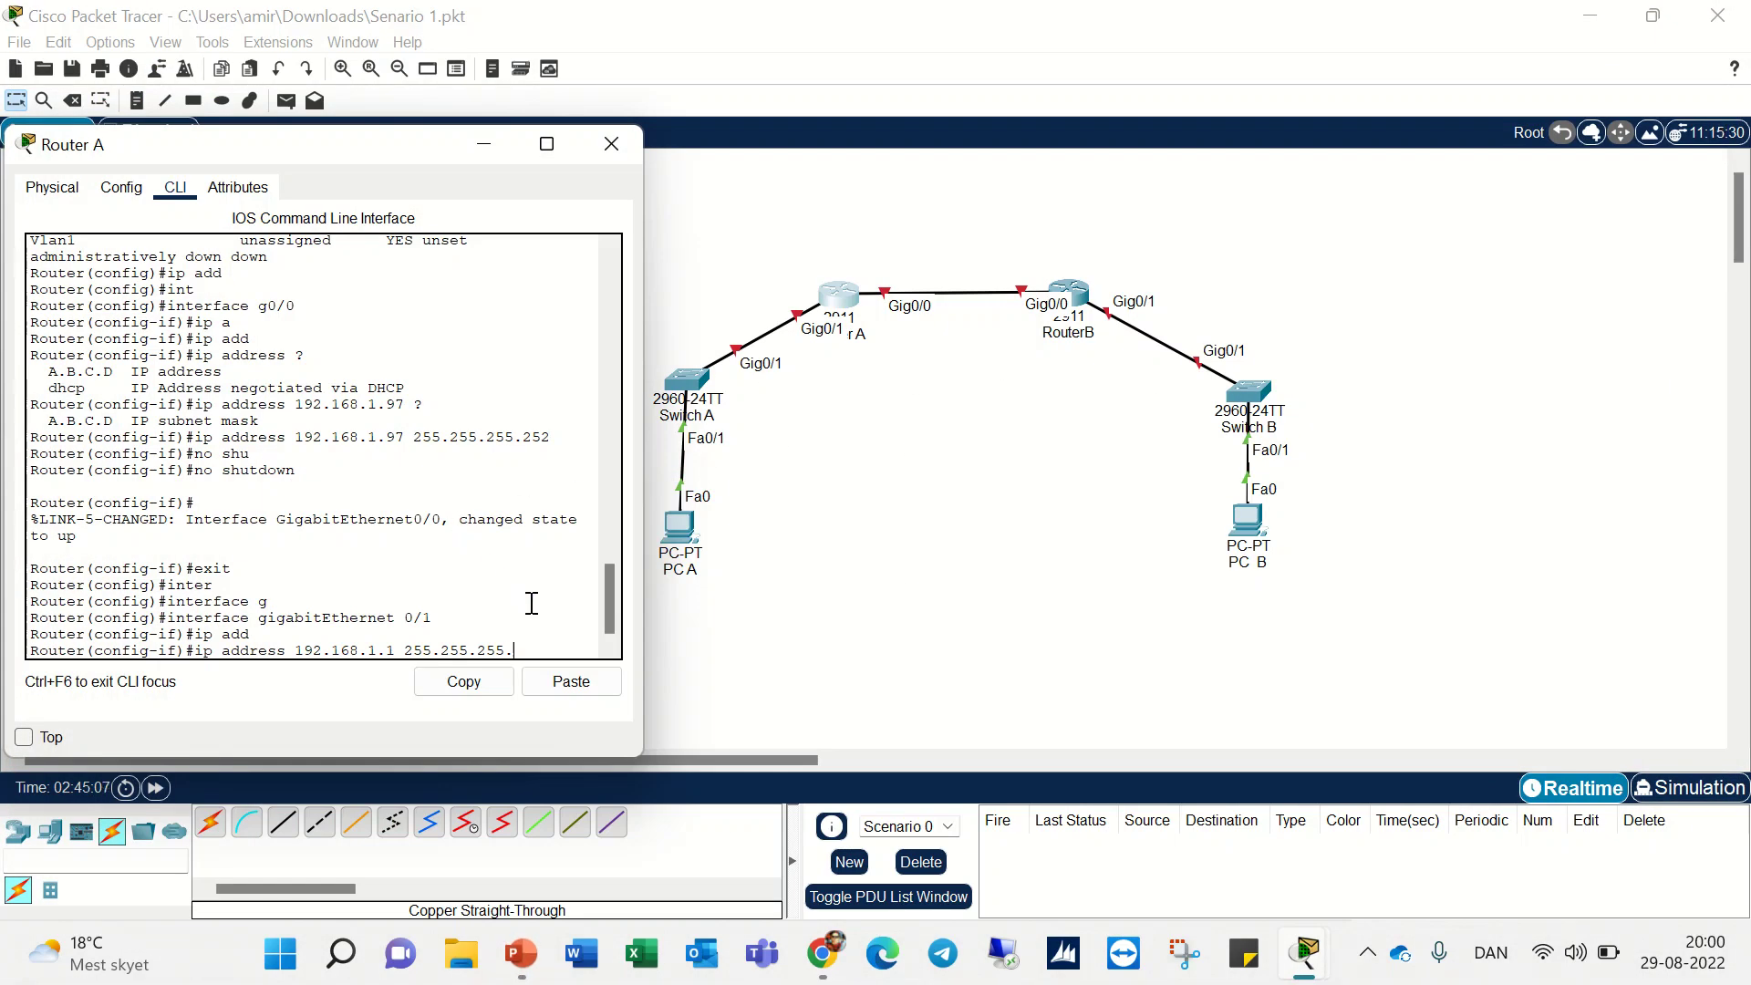
pyautogui.write('24')
pyautogui.press('Return')
# - Enable Router A's g0/1 interface with no shut and close the router's window
pyautogui.write('no shut')
pyautogui.press('Return')
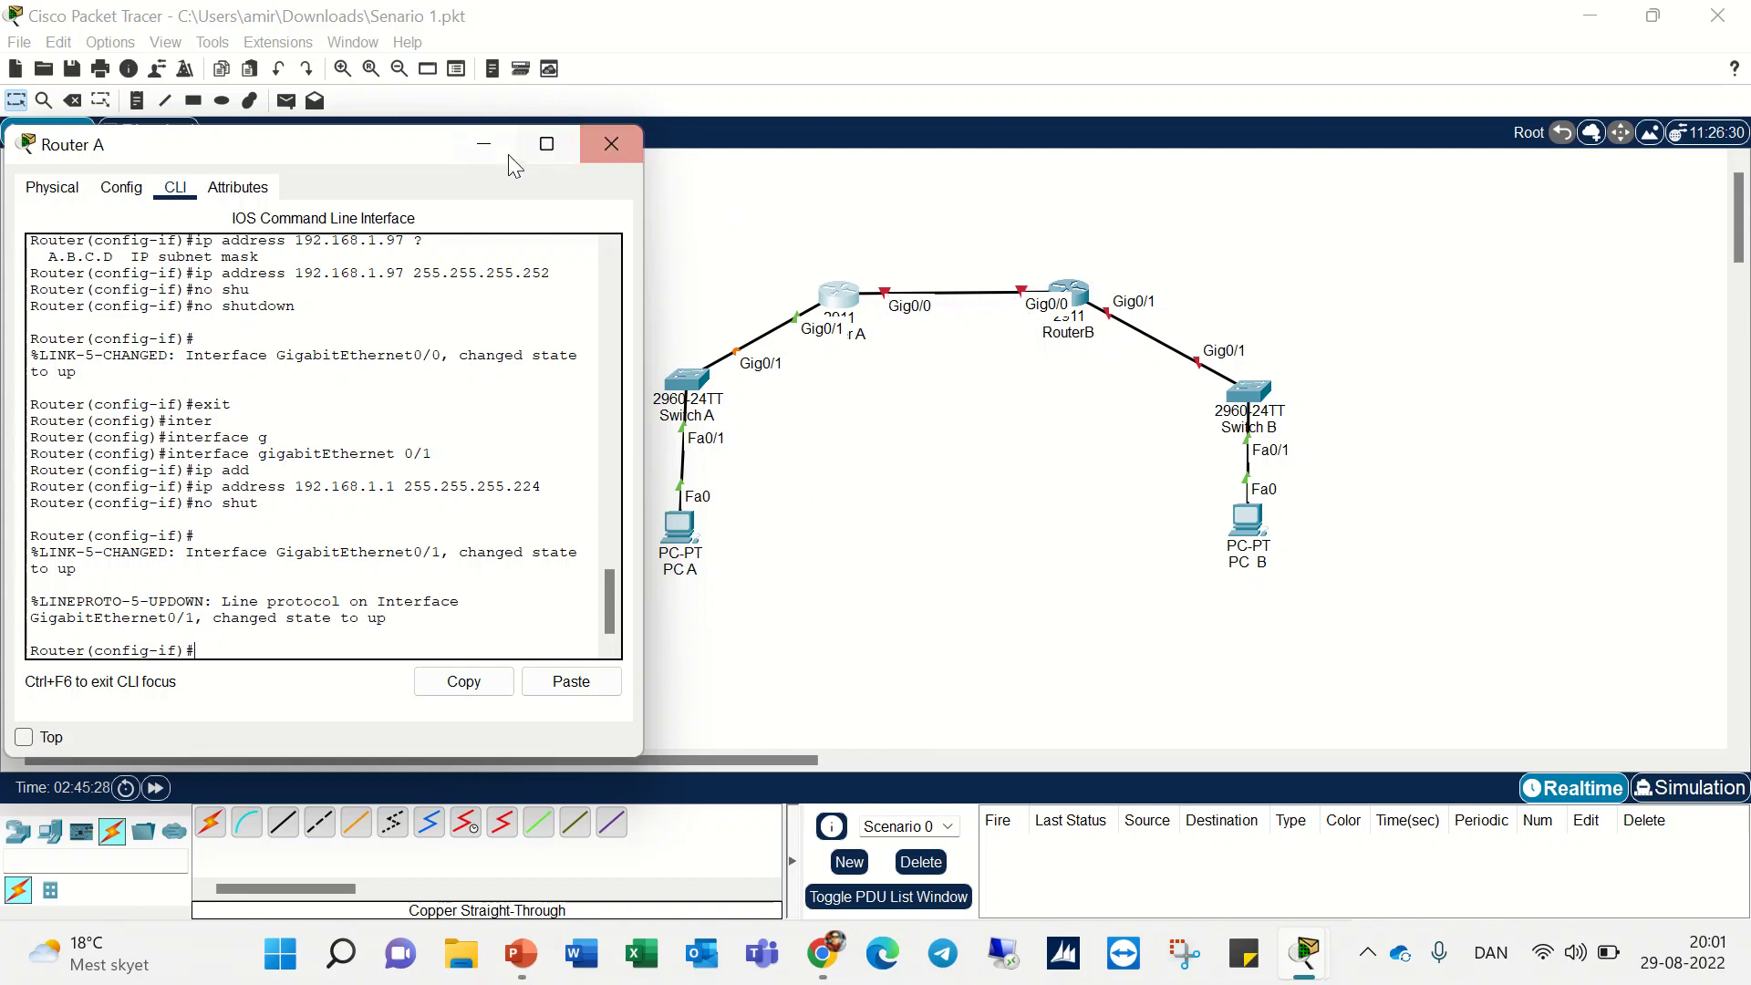
pyautogui.click(613, 150)
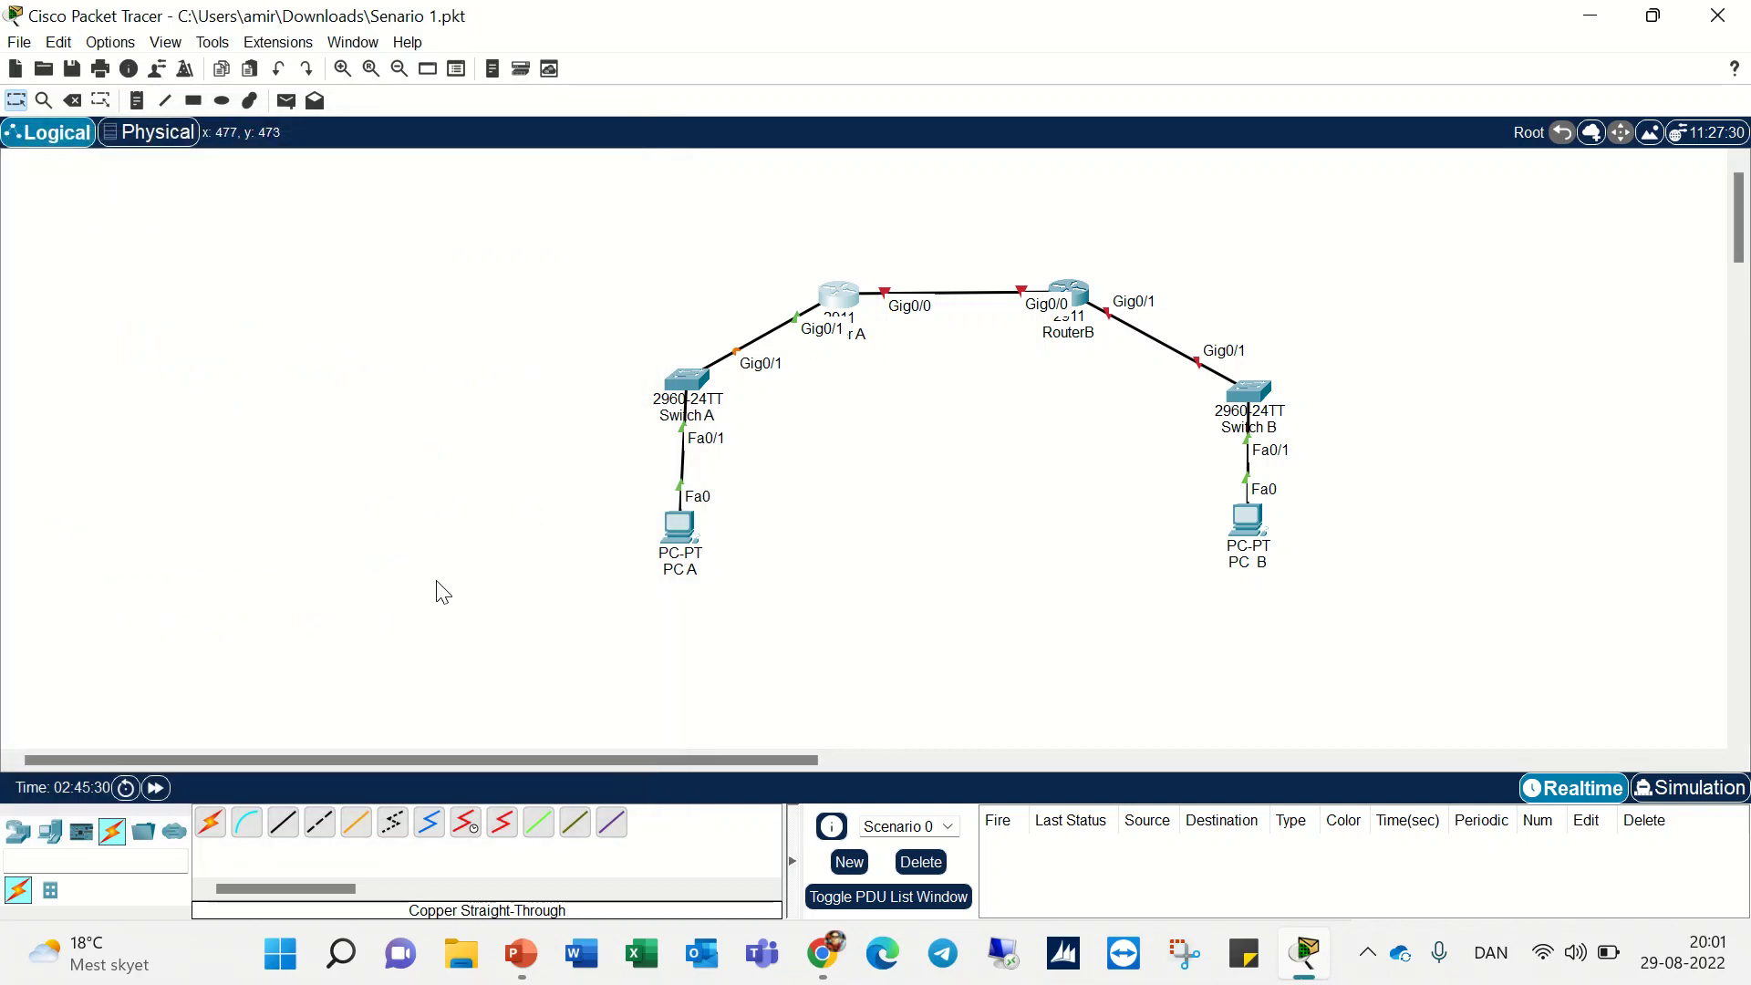
# - Reopen Router A's command line, save its configuration with do Write, and return to privileged EXEC mode with end
pyautogui.click(841, 299)
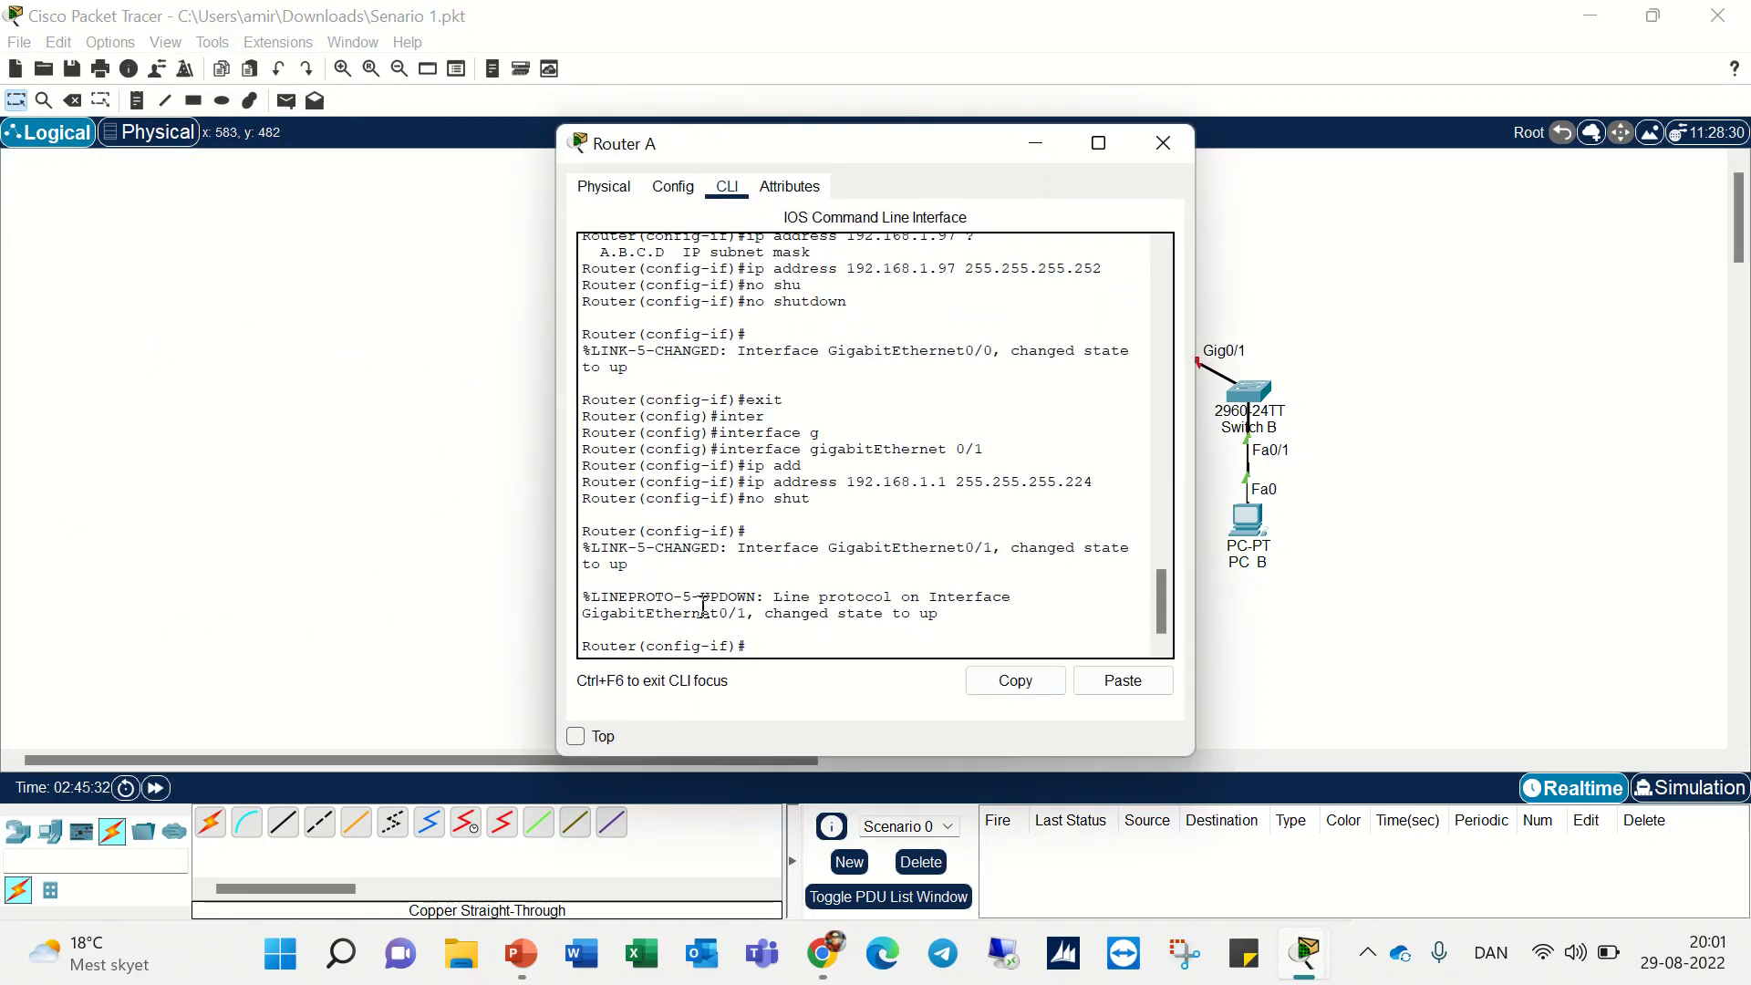
pyautogui.write('do Write')
pyautogui.press('Return')
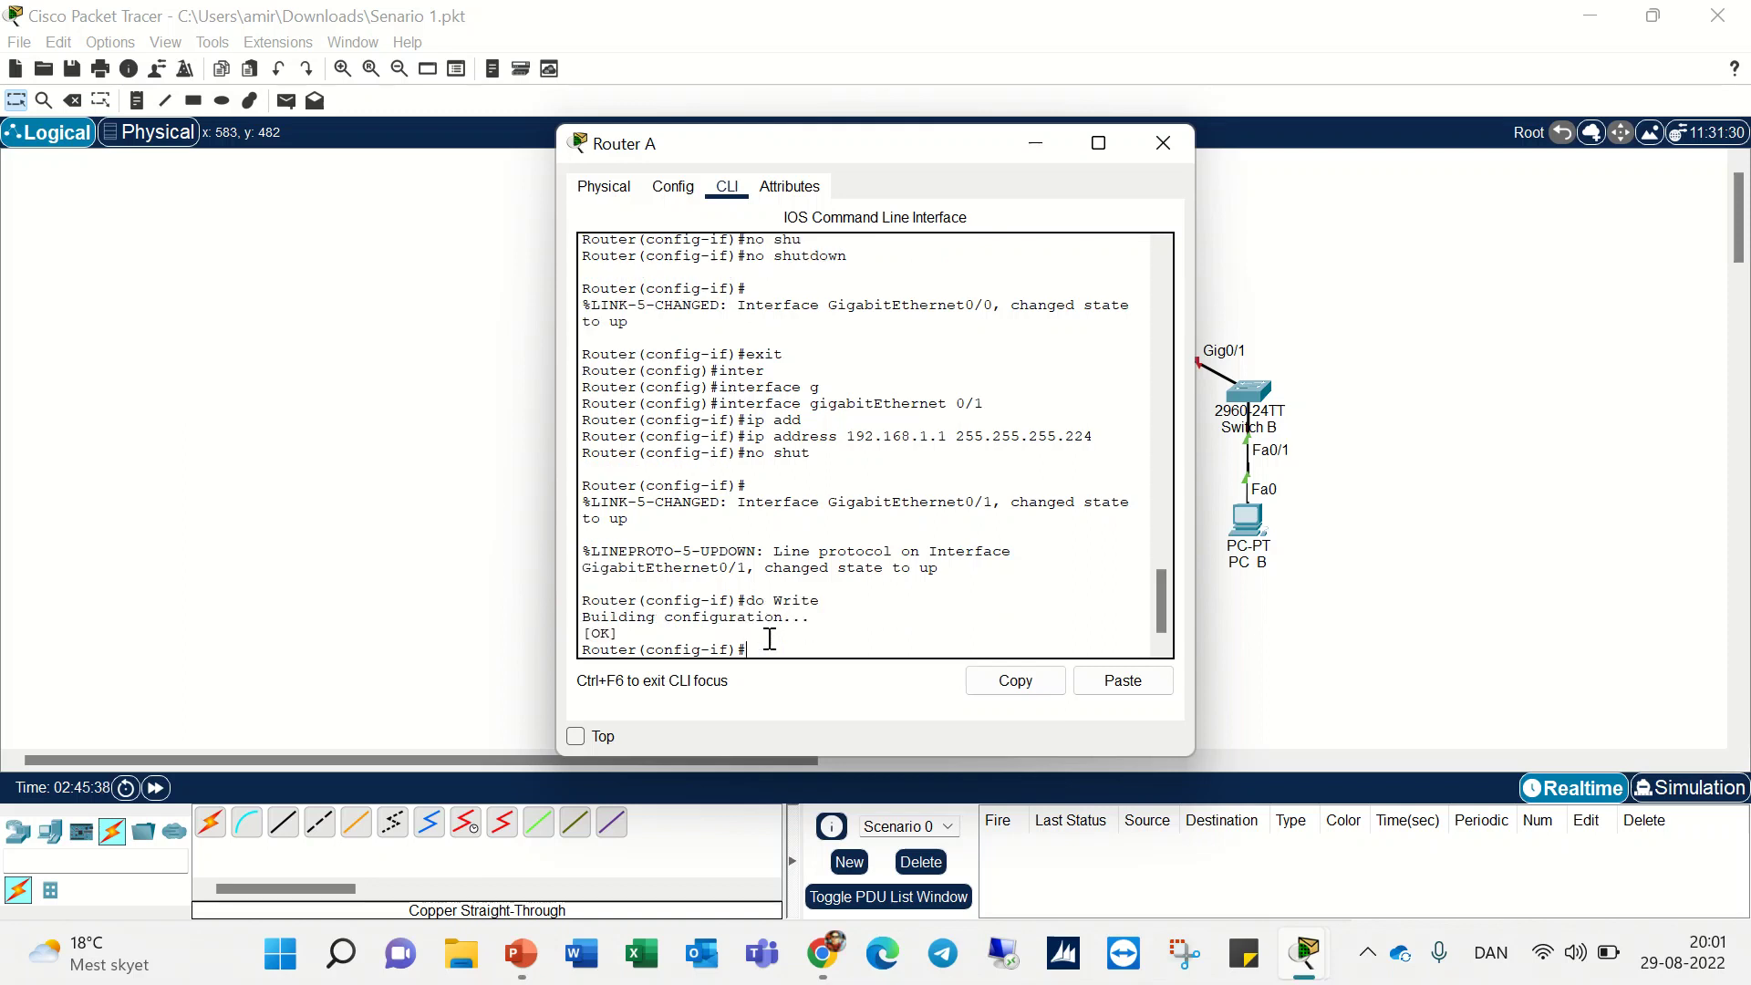
pyautogui.write('end')
pyautogui.press('Return')
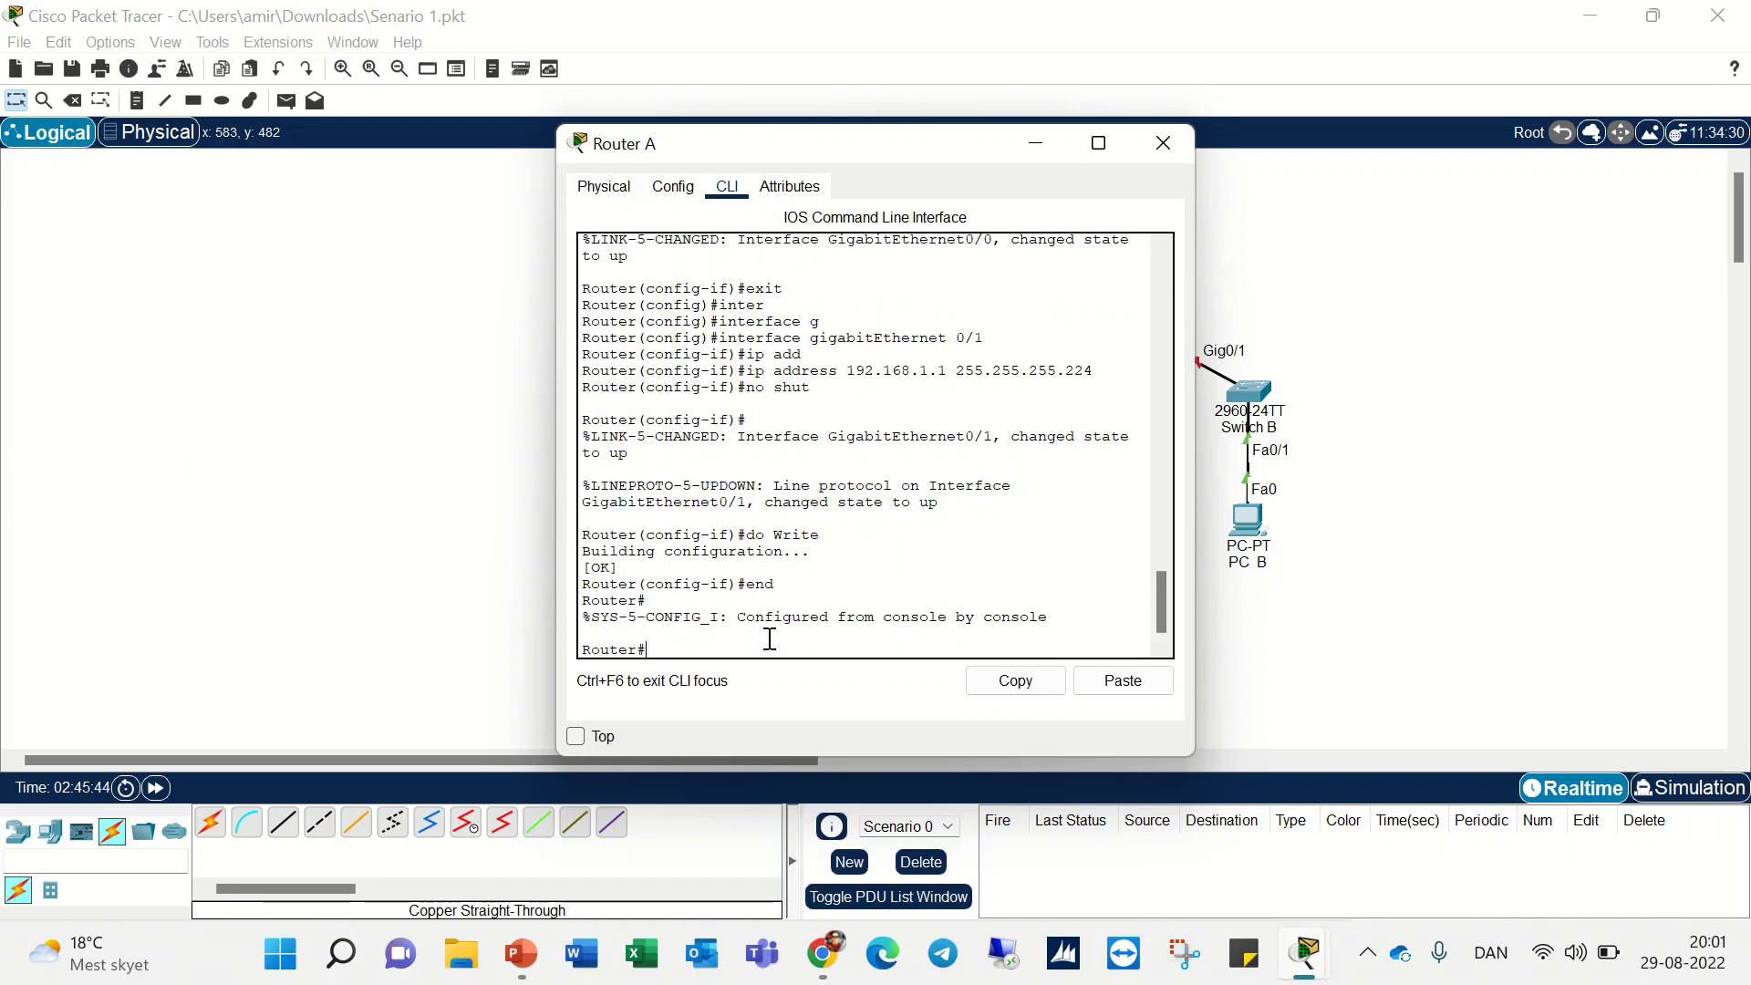
# - Try to copy Router A's running-config to startup-config under a custom destination filename, and close the router's window
pyautogui.write('copy r')
pyautogui.press('Tab')
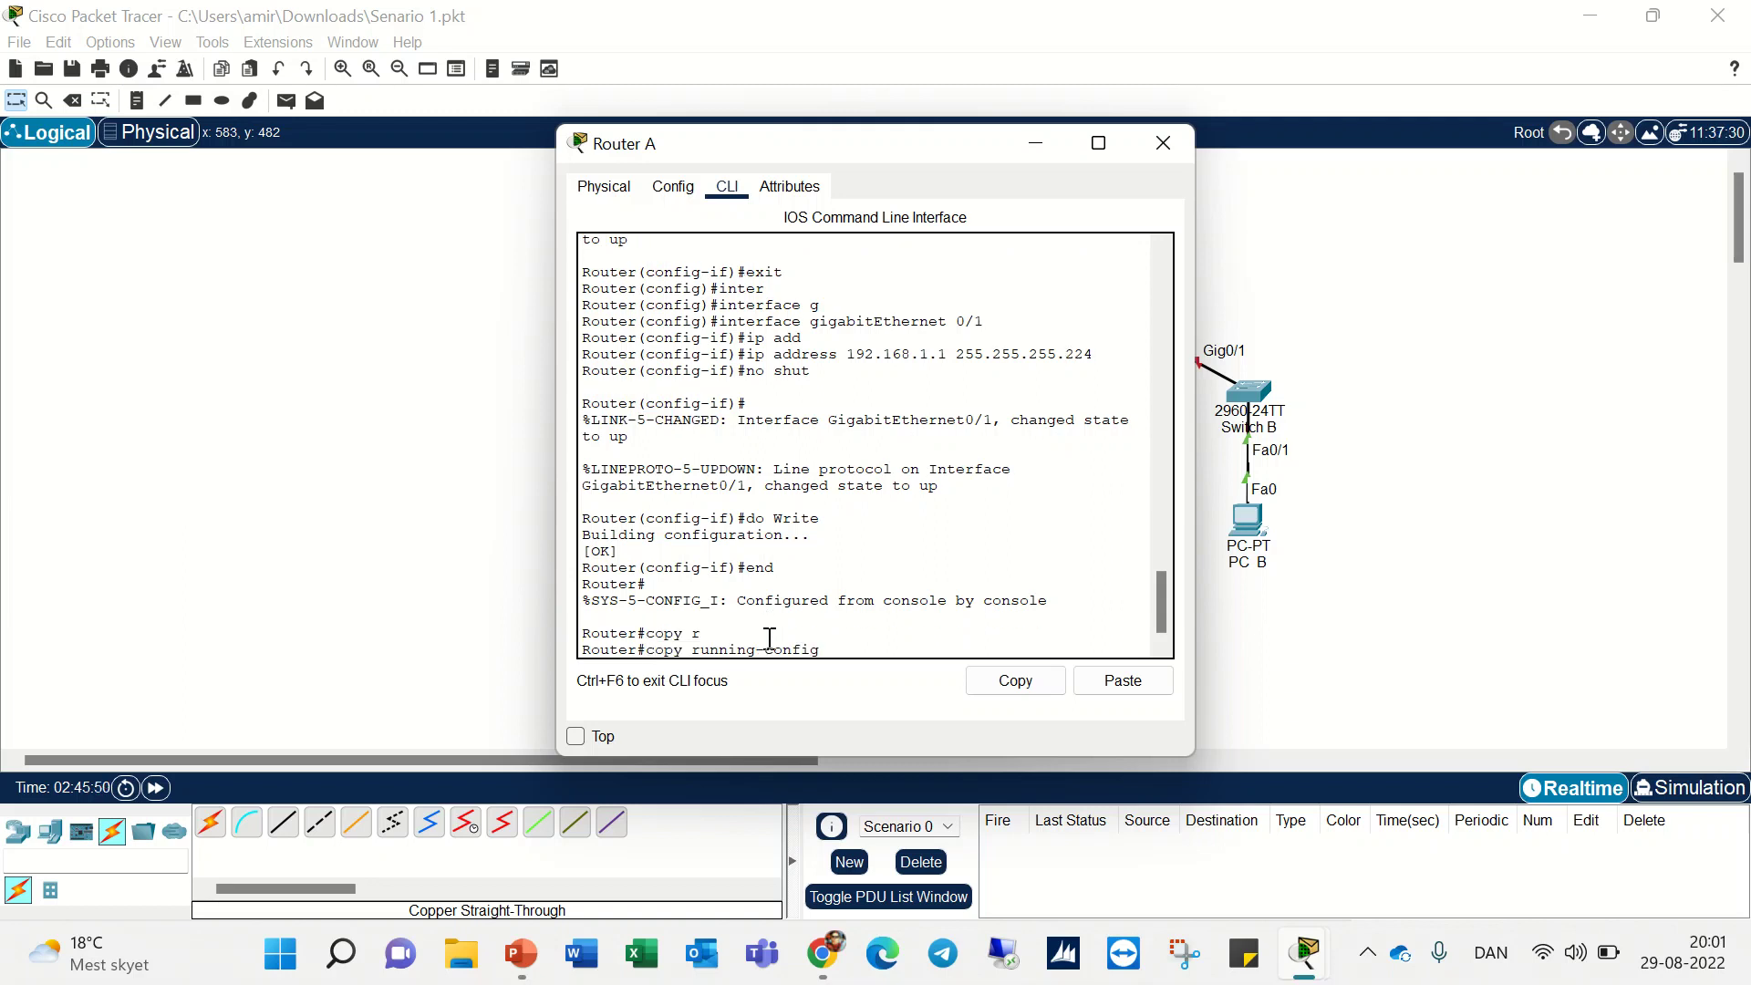
pyautogui.write('st')
pyautogui.press('Tab')
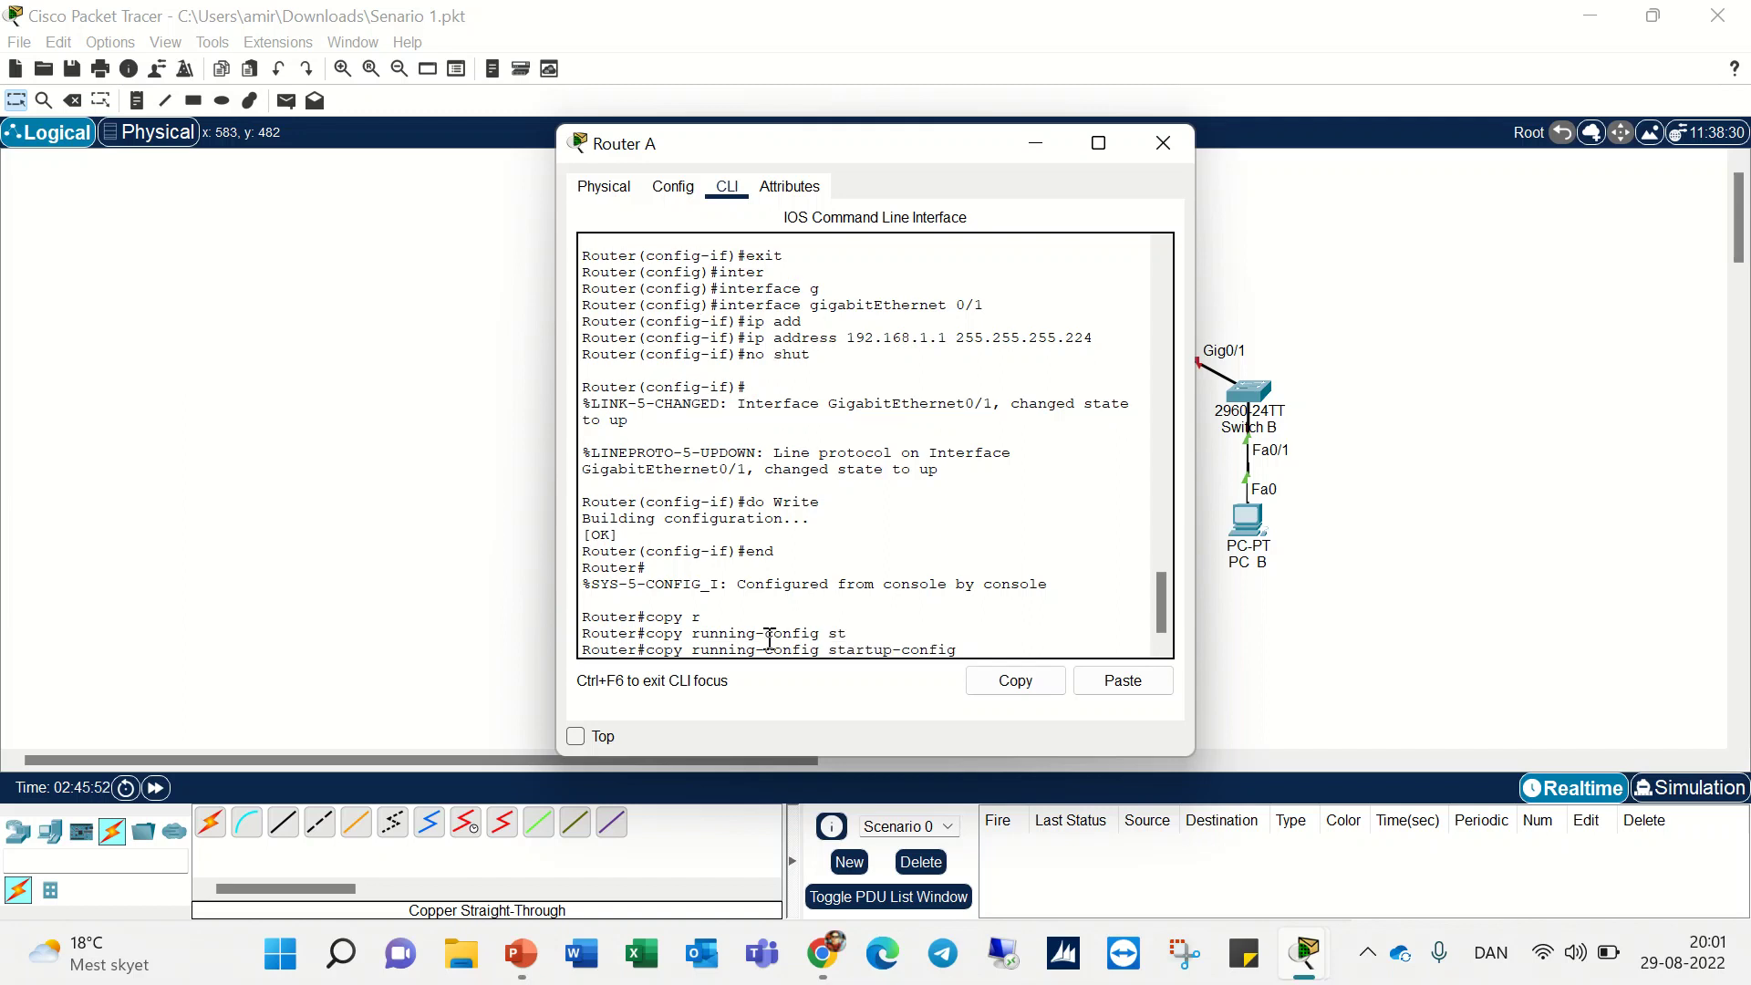
pyautogui.press('Return')
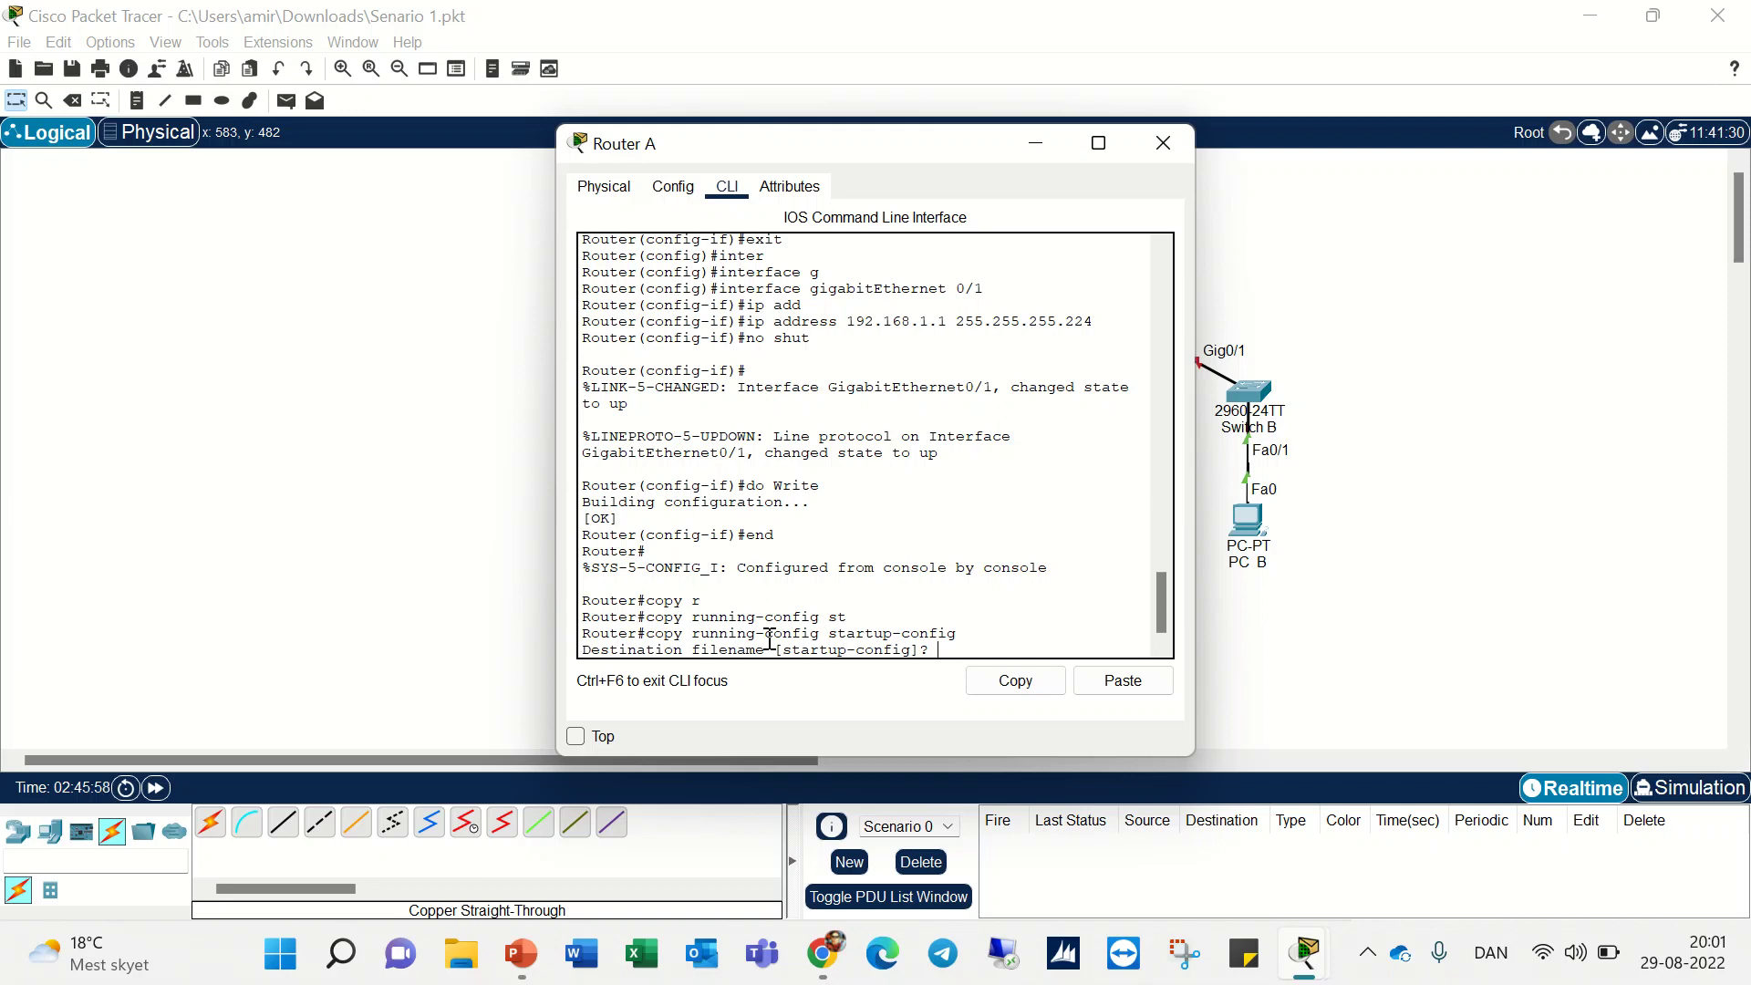
pyautogui.write('AMir-S')
pyautogui.press('Left')
pyautogui.press('Left')
pyautogui.press('BackSpace')
pyautogui.write('m')
pyautogui.press('Return')
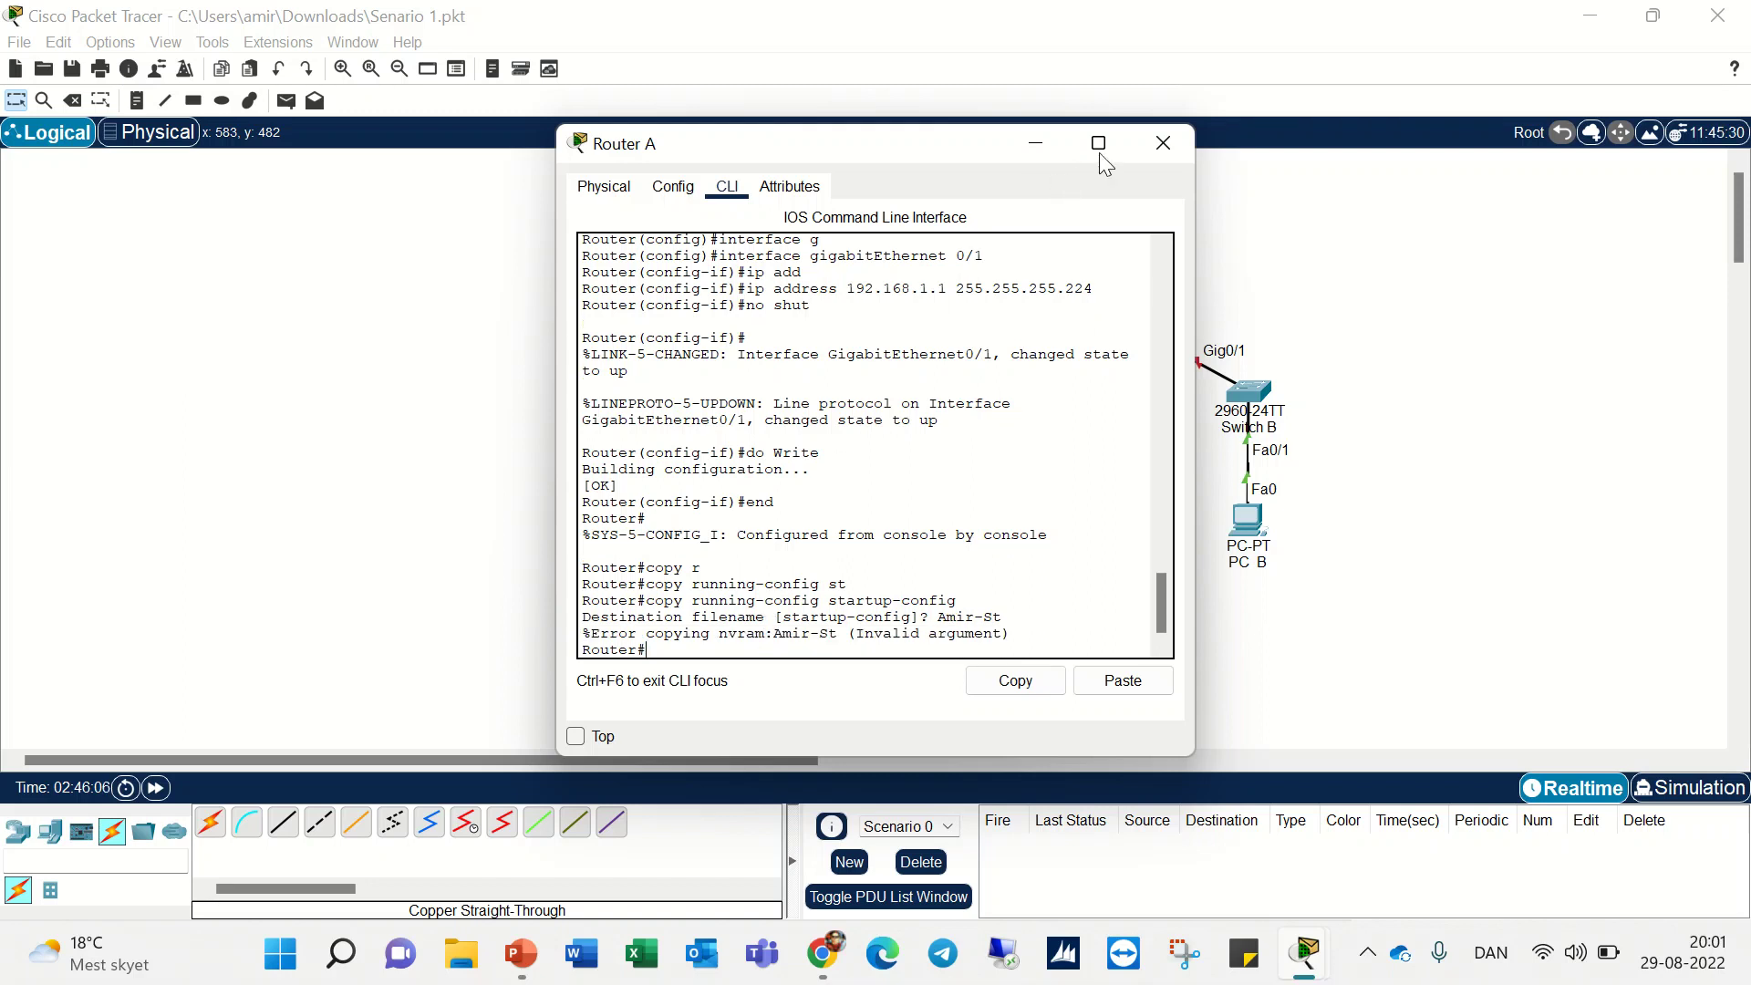
pyautogui.click(1164, 143)
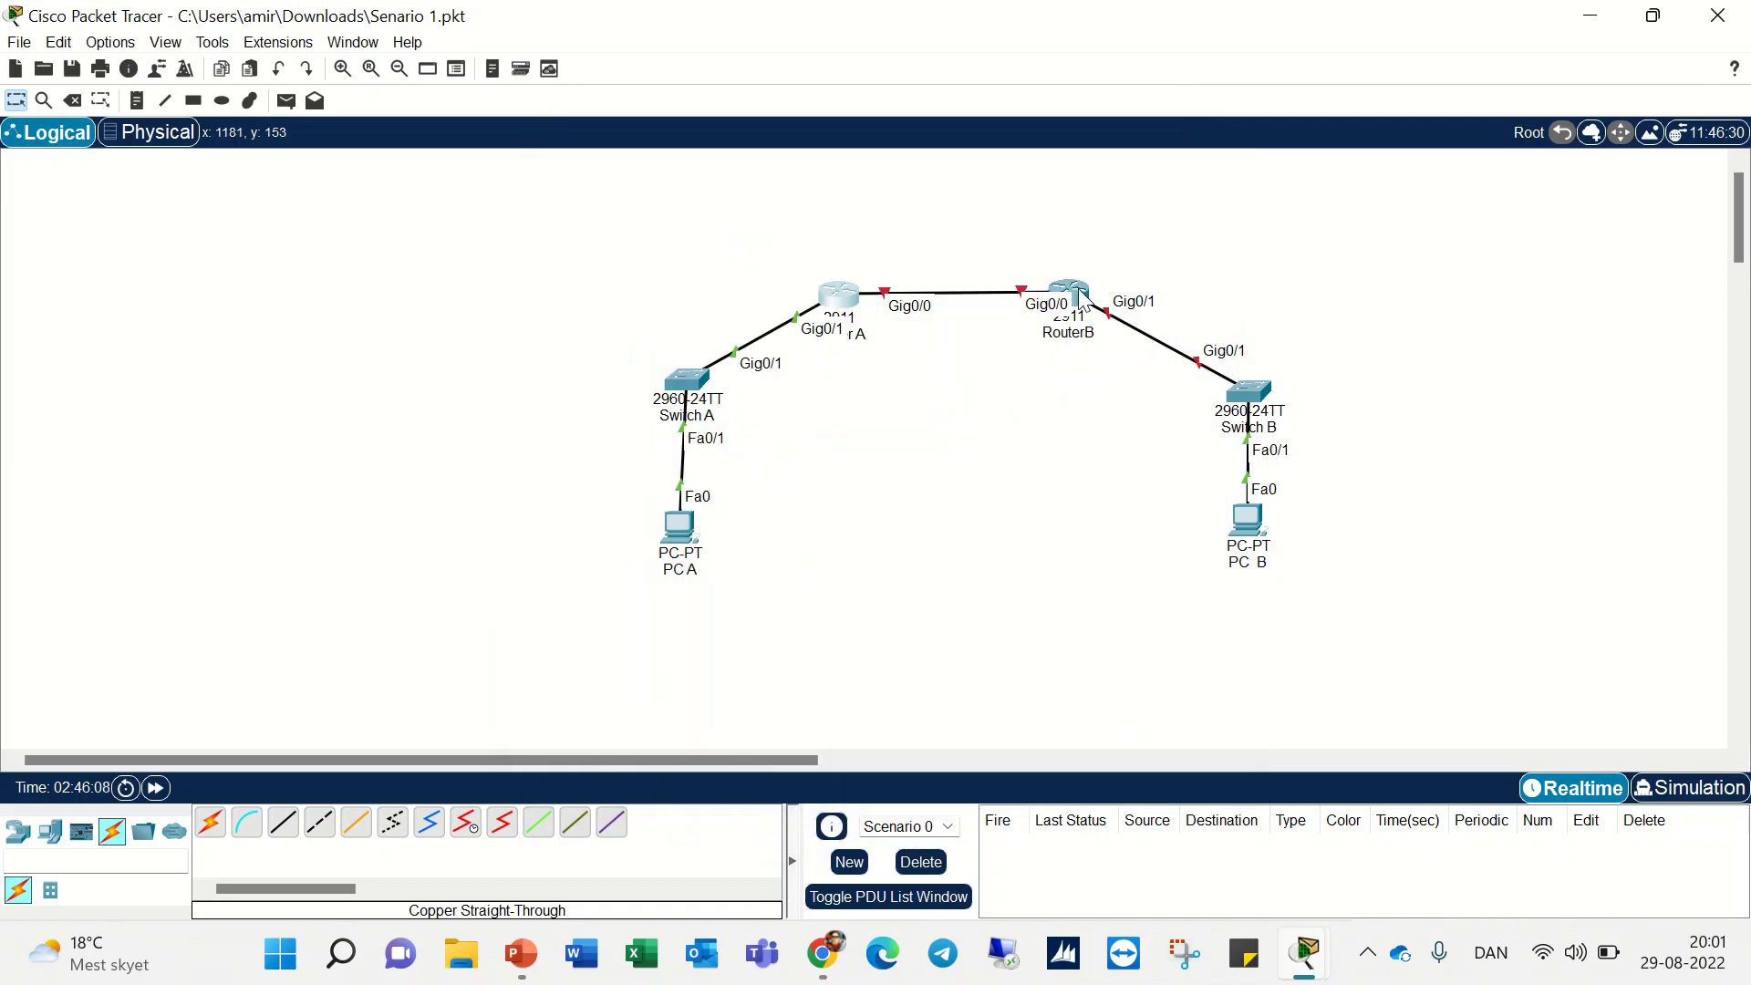
# - Open RouterB's command line, answer no to the initial configuration dialog, and move its window clear of the network diagram
pyautogui.click(1078, 290)
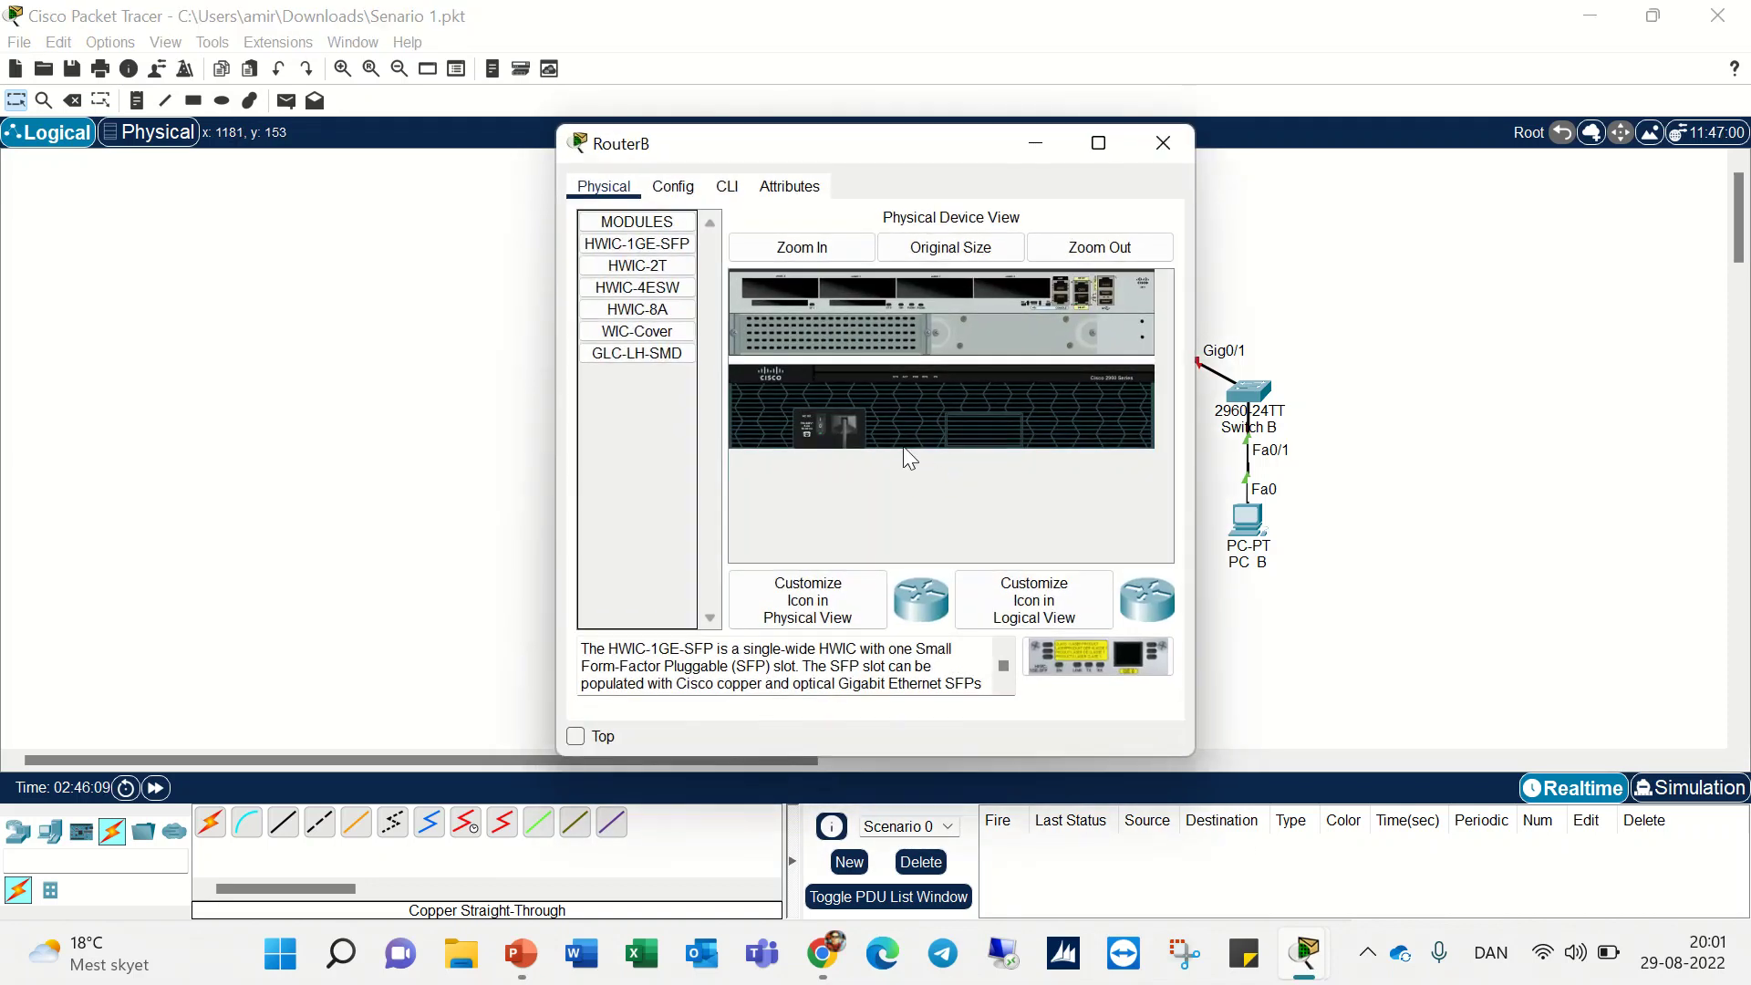
pyautogui.click(727, 187)
pyautogui.press('Return')
pyautogui.write('no')
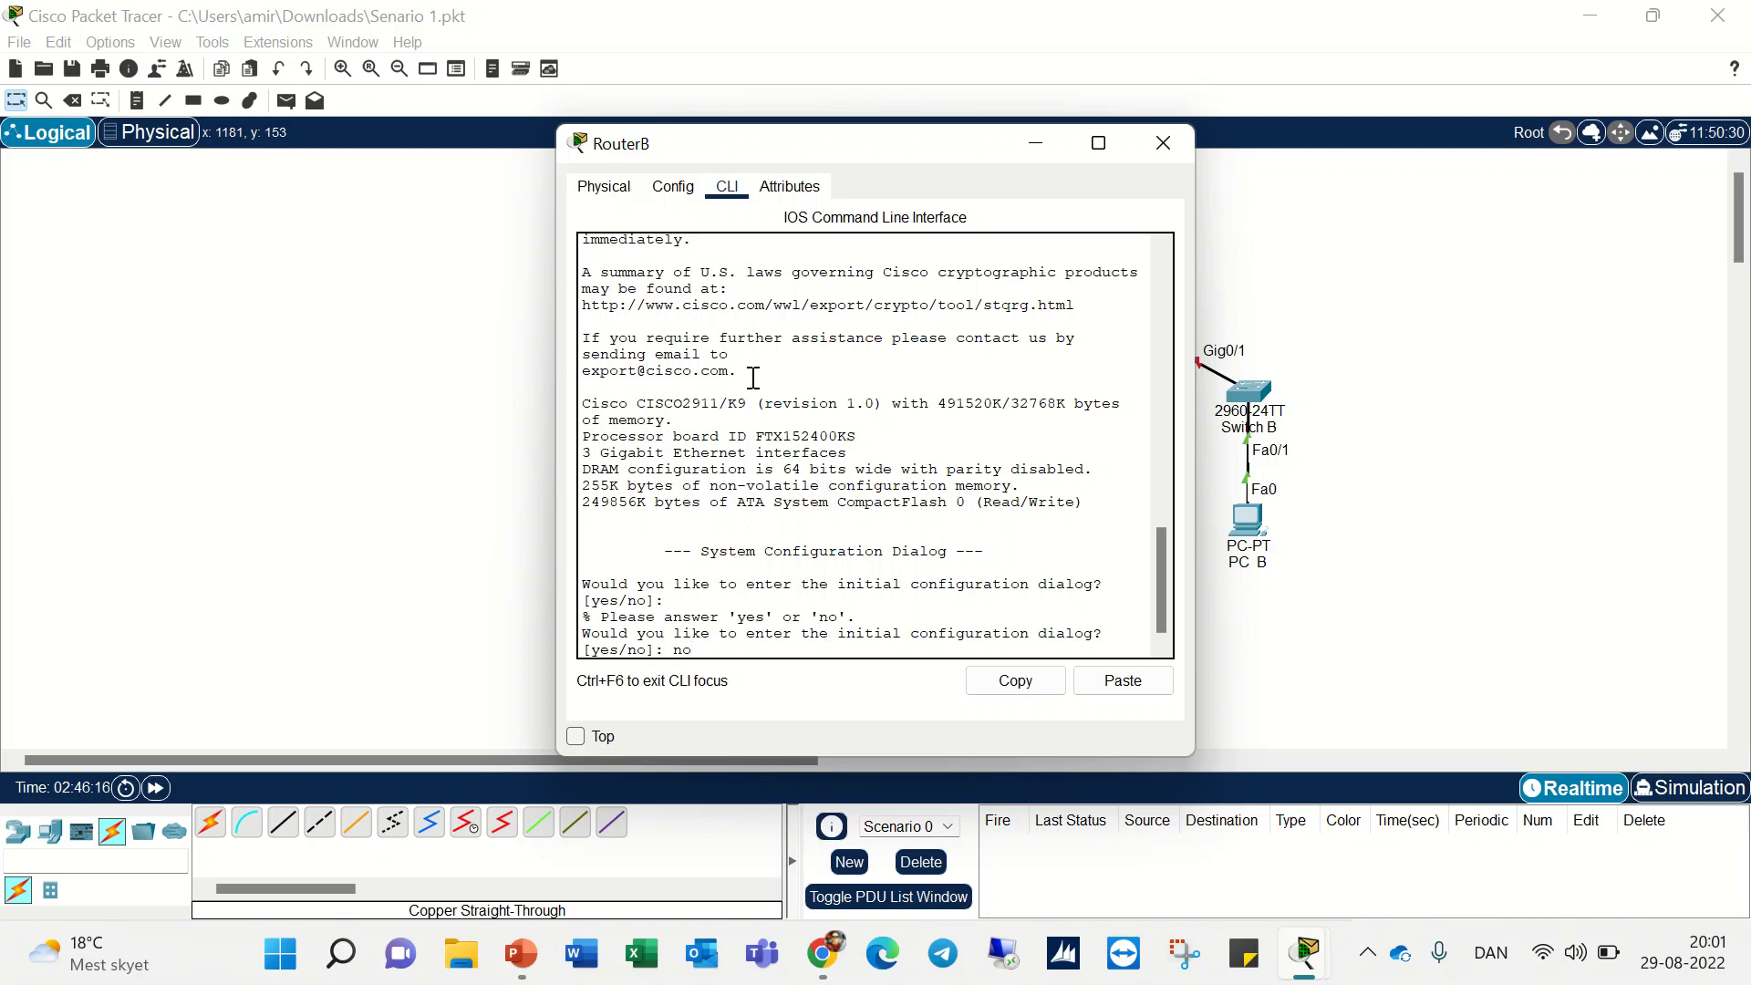
pyautogui.press('Return')
pyautogui.moveTo(885, 153); pyautogui.dragTo(354, 144)
pyautogui.press('Return')
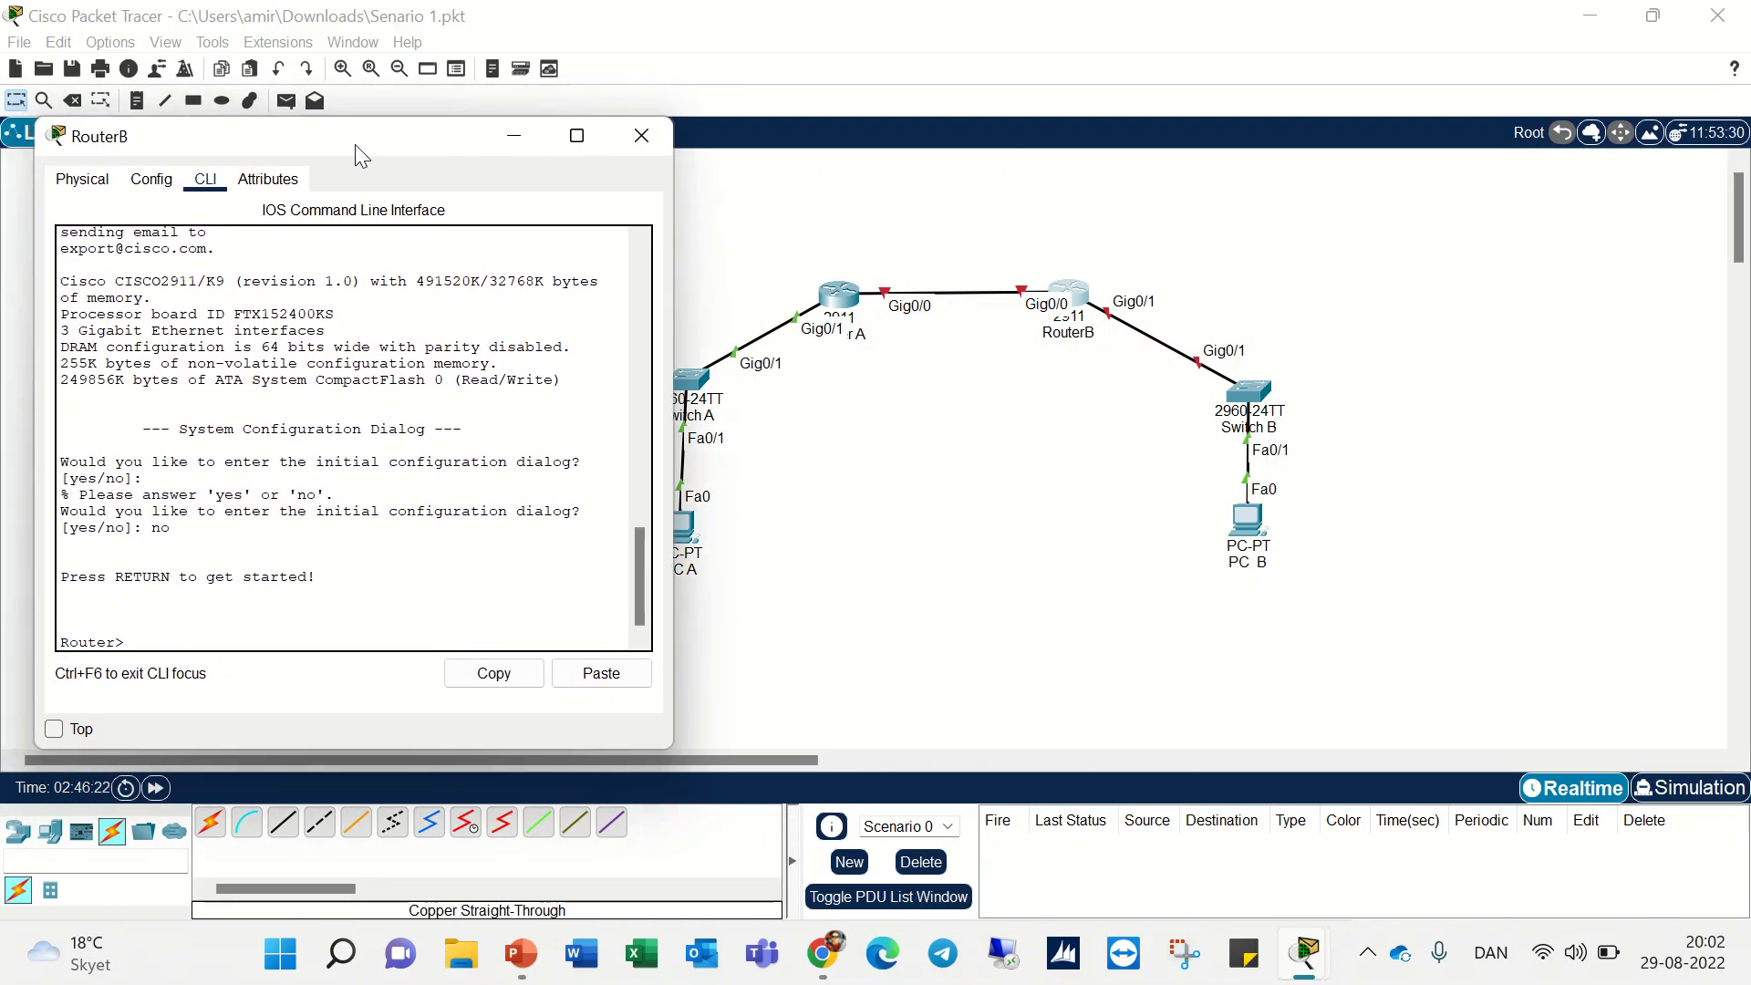
# - Enter privileged EXEC mode and global configuration mode on RouterB with enable and configure terminal
pyautogui.write('en')
pyautogui.press('Tab')
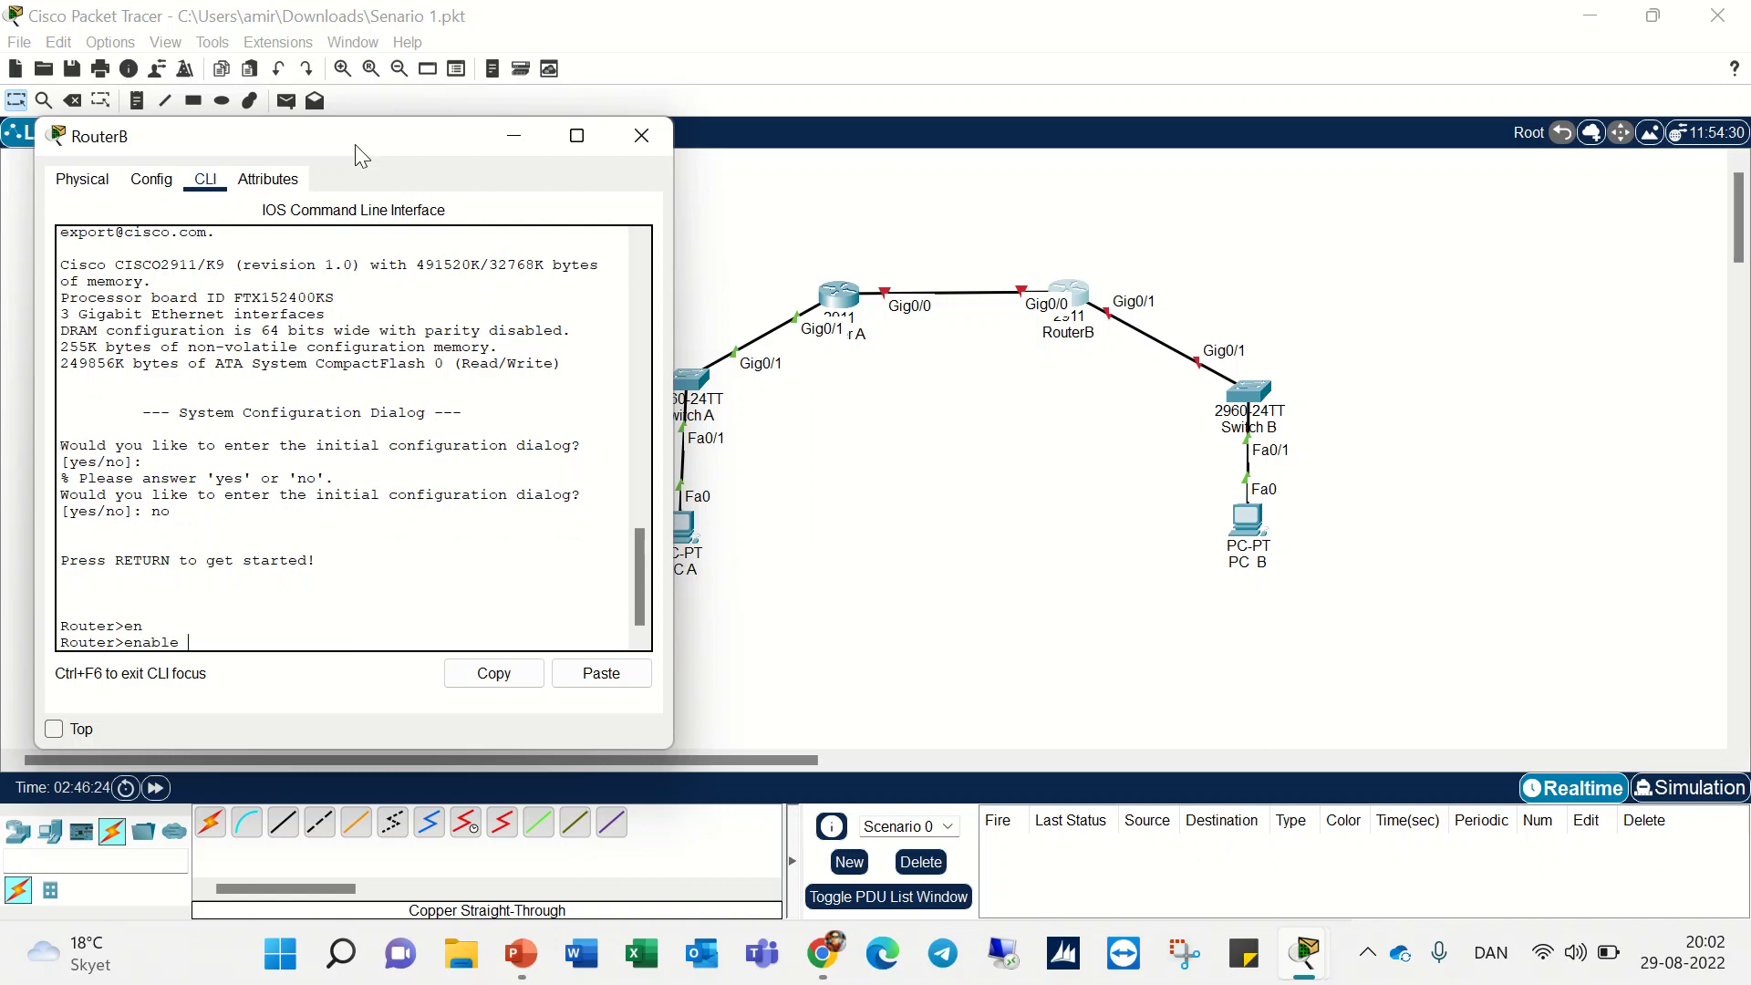
pyautogui.press('Return')
pyautogui.write('con')
pyautogui.press('Tab')
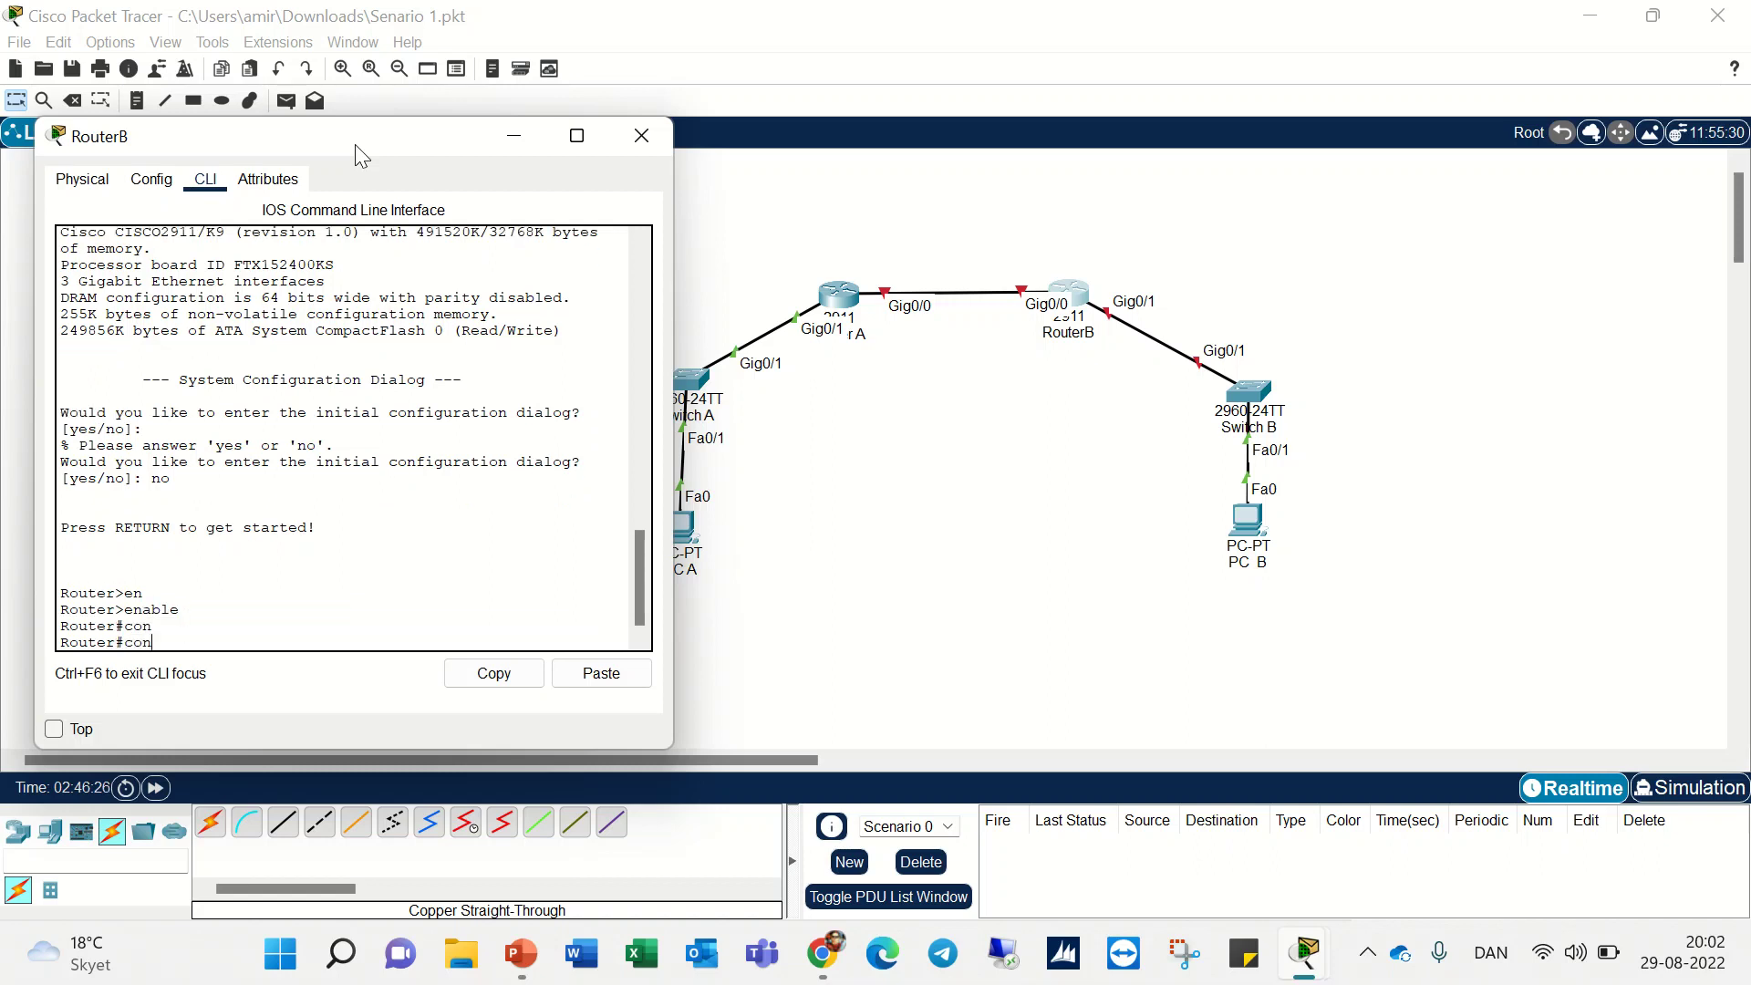
pyautogui.write('fi')
pyautogui.press('Tab')
pyautogui.write('ter')
pyautogui.press('Tab')
pyautogui.press('Return')
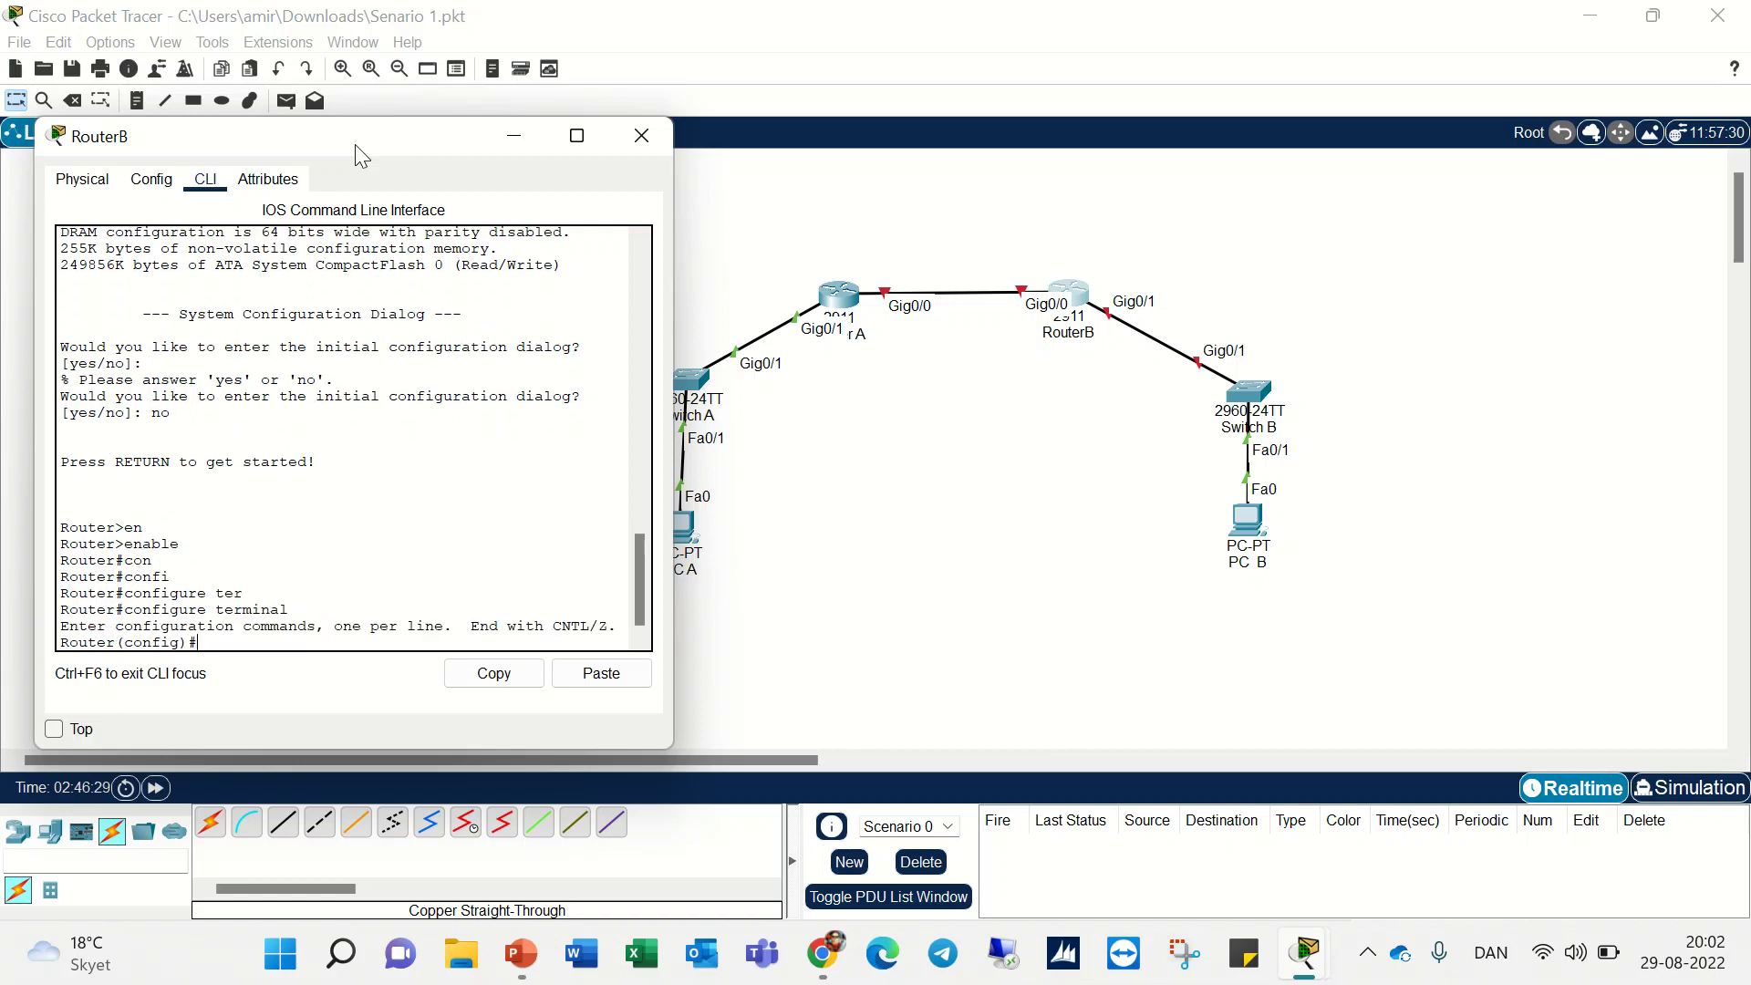
# - Enter configuration of interface gigabitEthernet 0/0 on RouterB and begin its ip address command with 192.168.1.98
pyautogui.write('int')
pyautogui.press('Tab')
pyautogui.write('g')
pyautogui.press('Tab')
pyautogui.write('0/0')
pyautogui.press('Return')
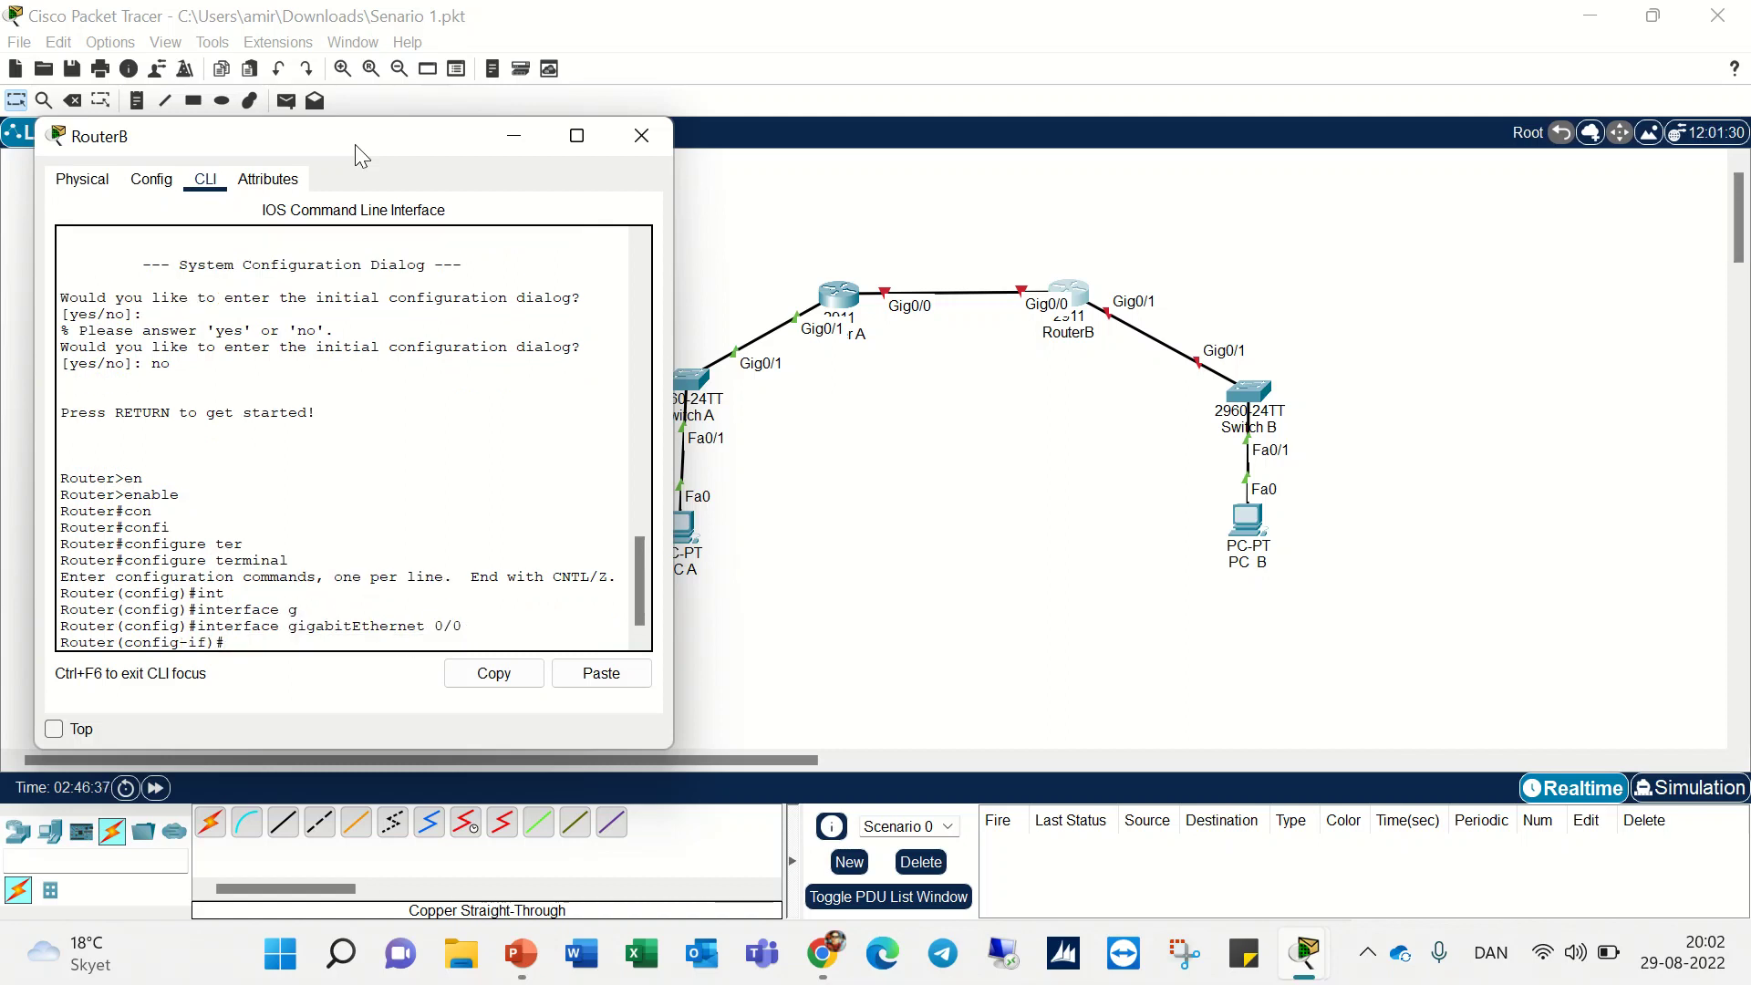
pyautogui.write('ip add')
pyautogui.press('Tab')
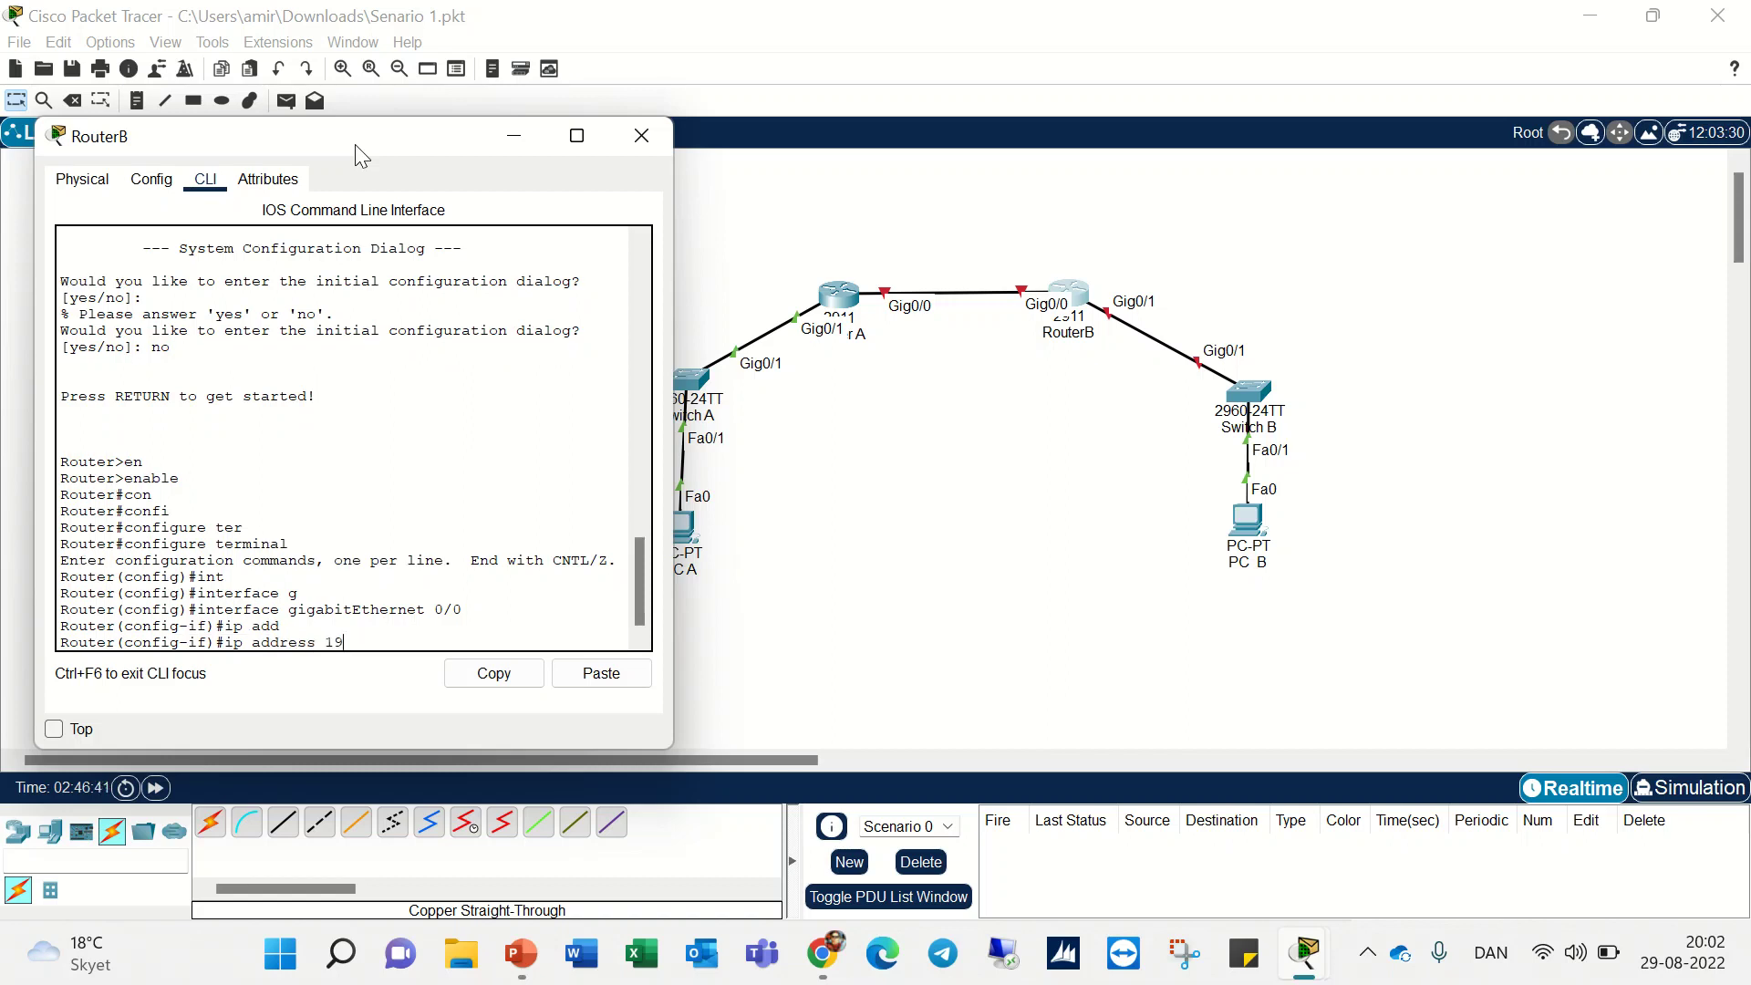
pyautogui.write('192.168.1.98')
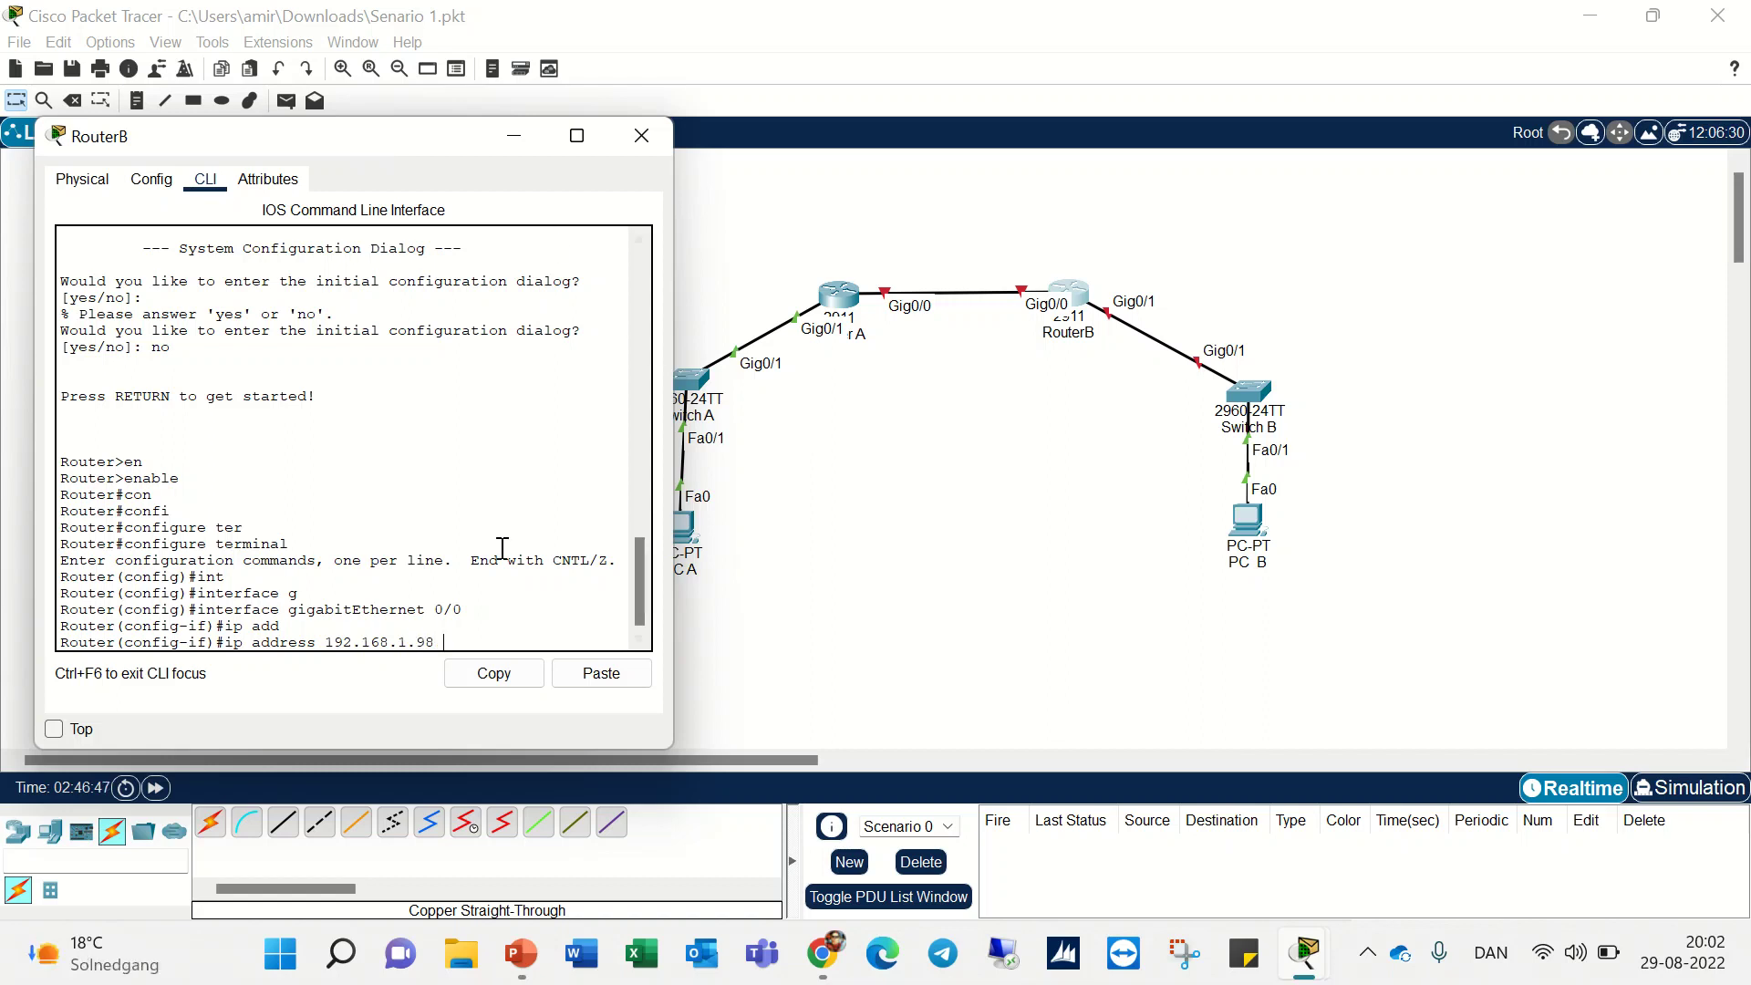
# - Switch to PowerPoint, examine the subnet between Router A and RouterB and LAN A's host addresses, and return to Packet Tracer
pyautogui.click(520, 954)
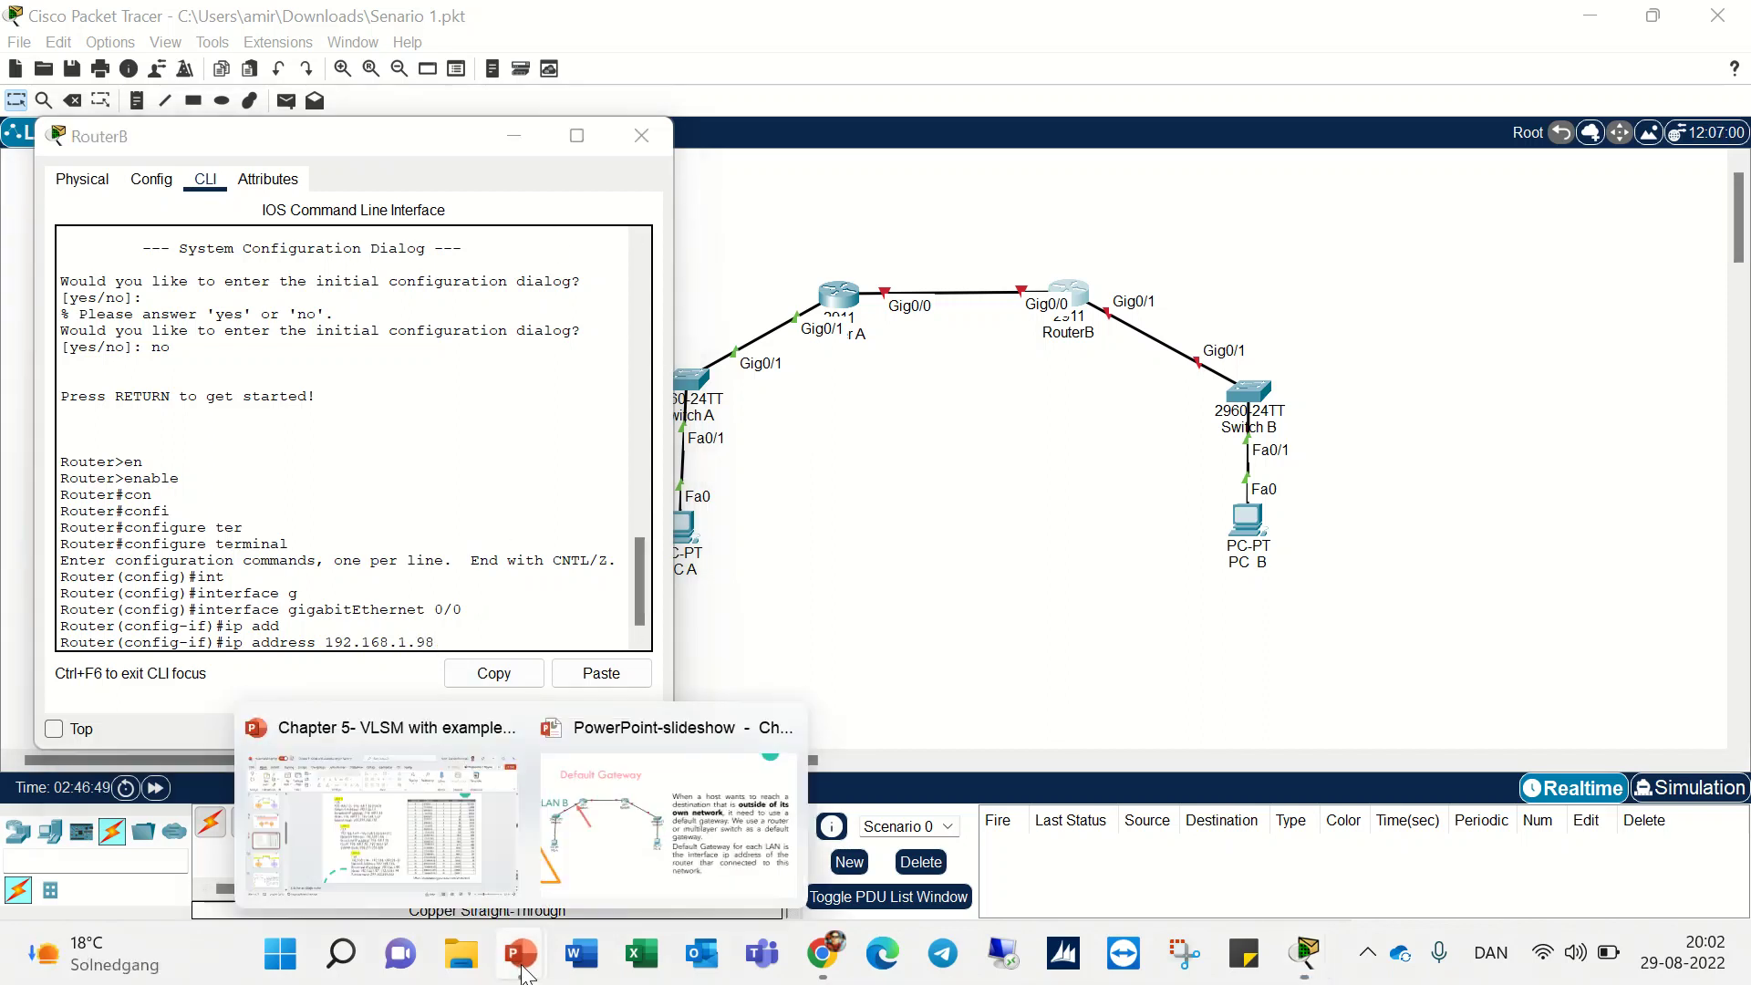
pyautogui.click(441, 860)
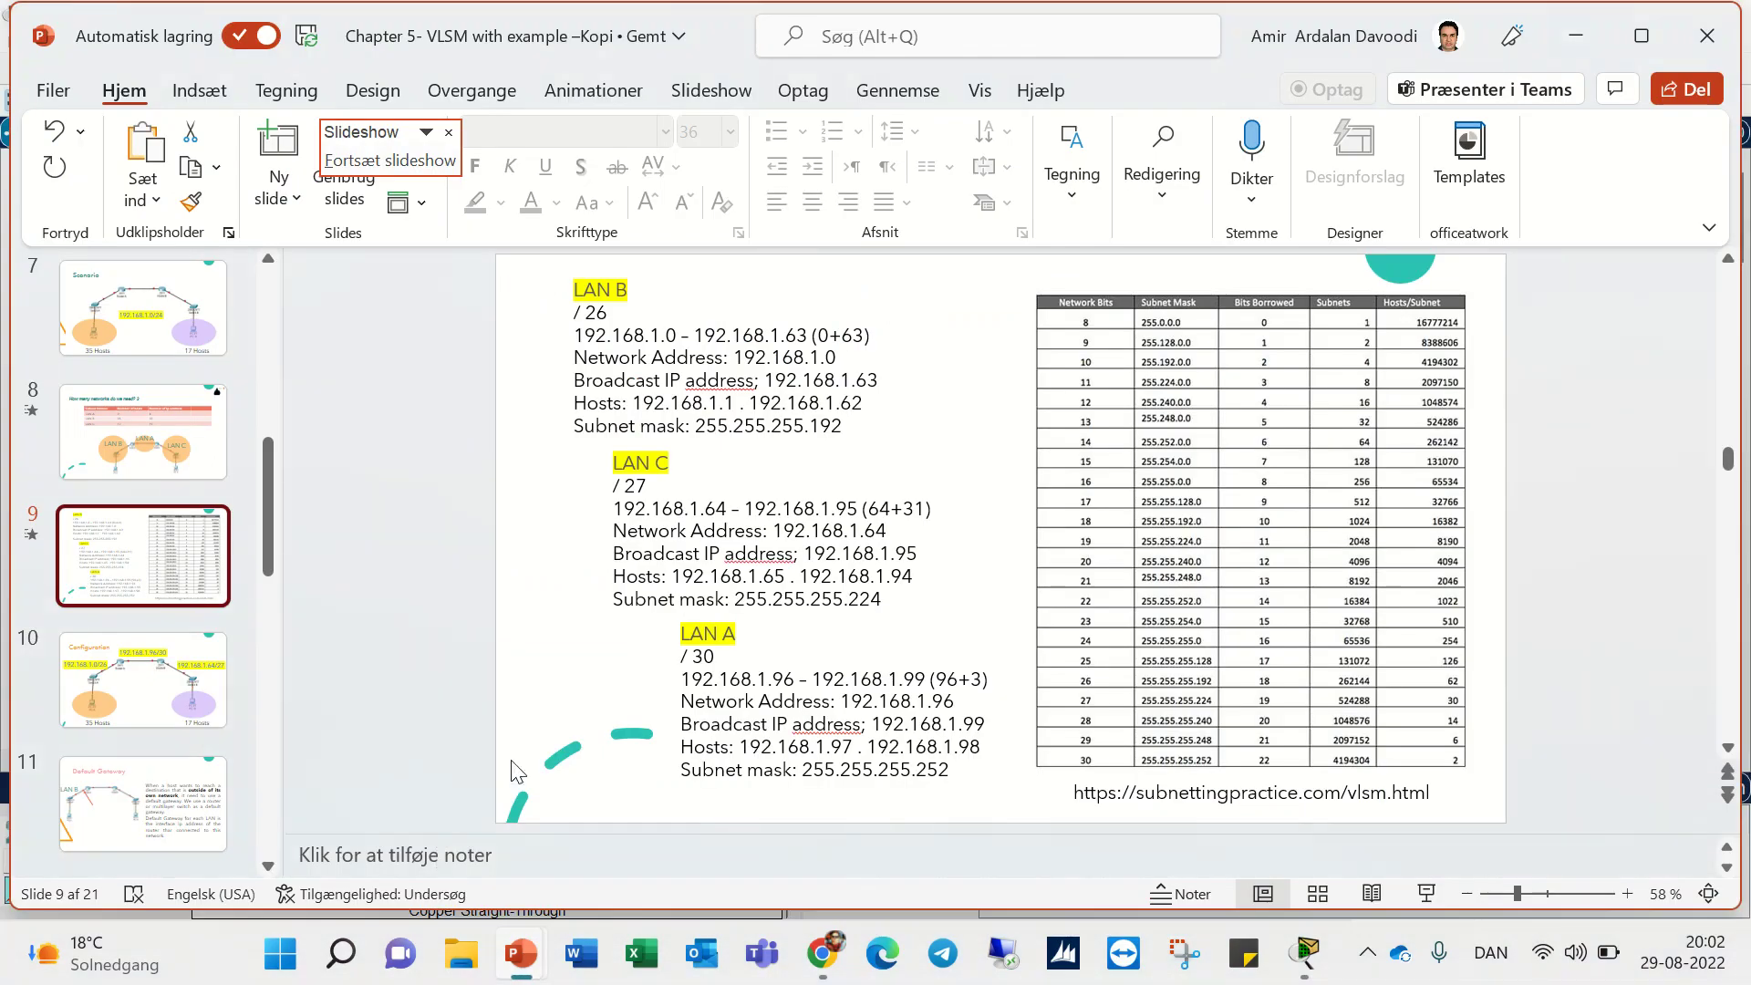
pyautogui.click(171, 680)
pyautogui.click(1043, 379)
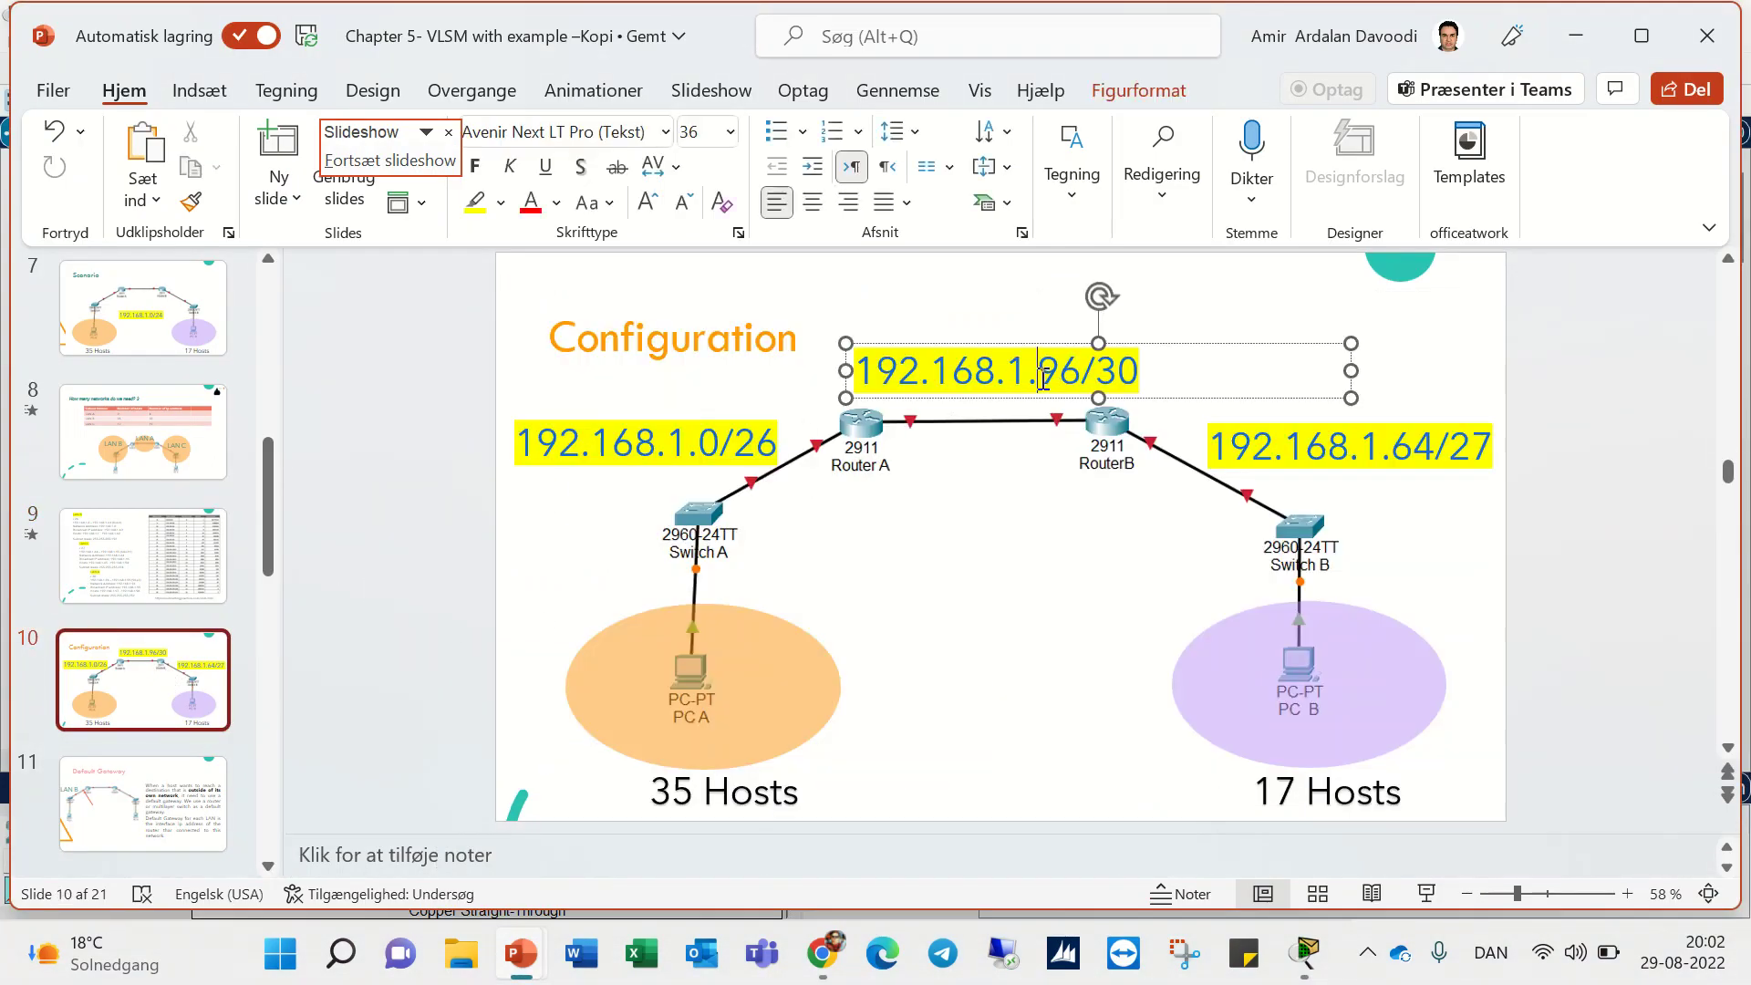
pyautogui.moveTo(1043, 379); pyautogui.dragTo(1076, 374)
pyautogui.click(1077, 374)
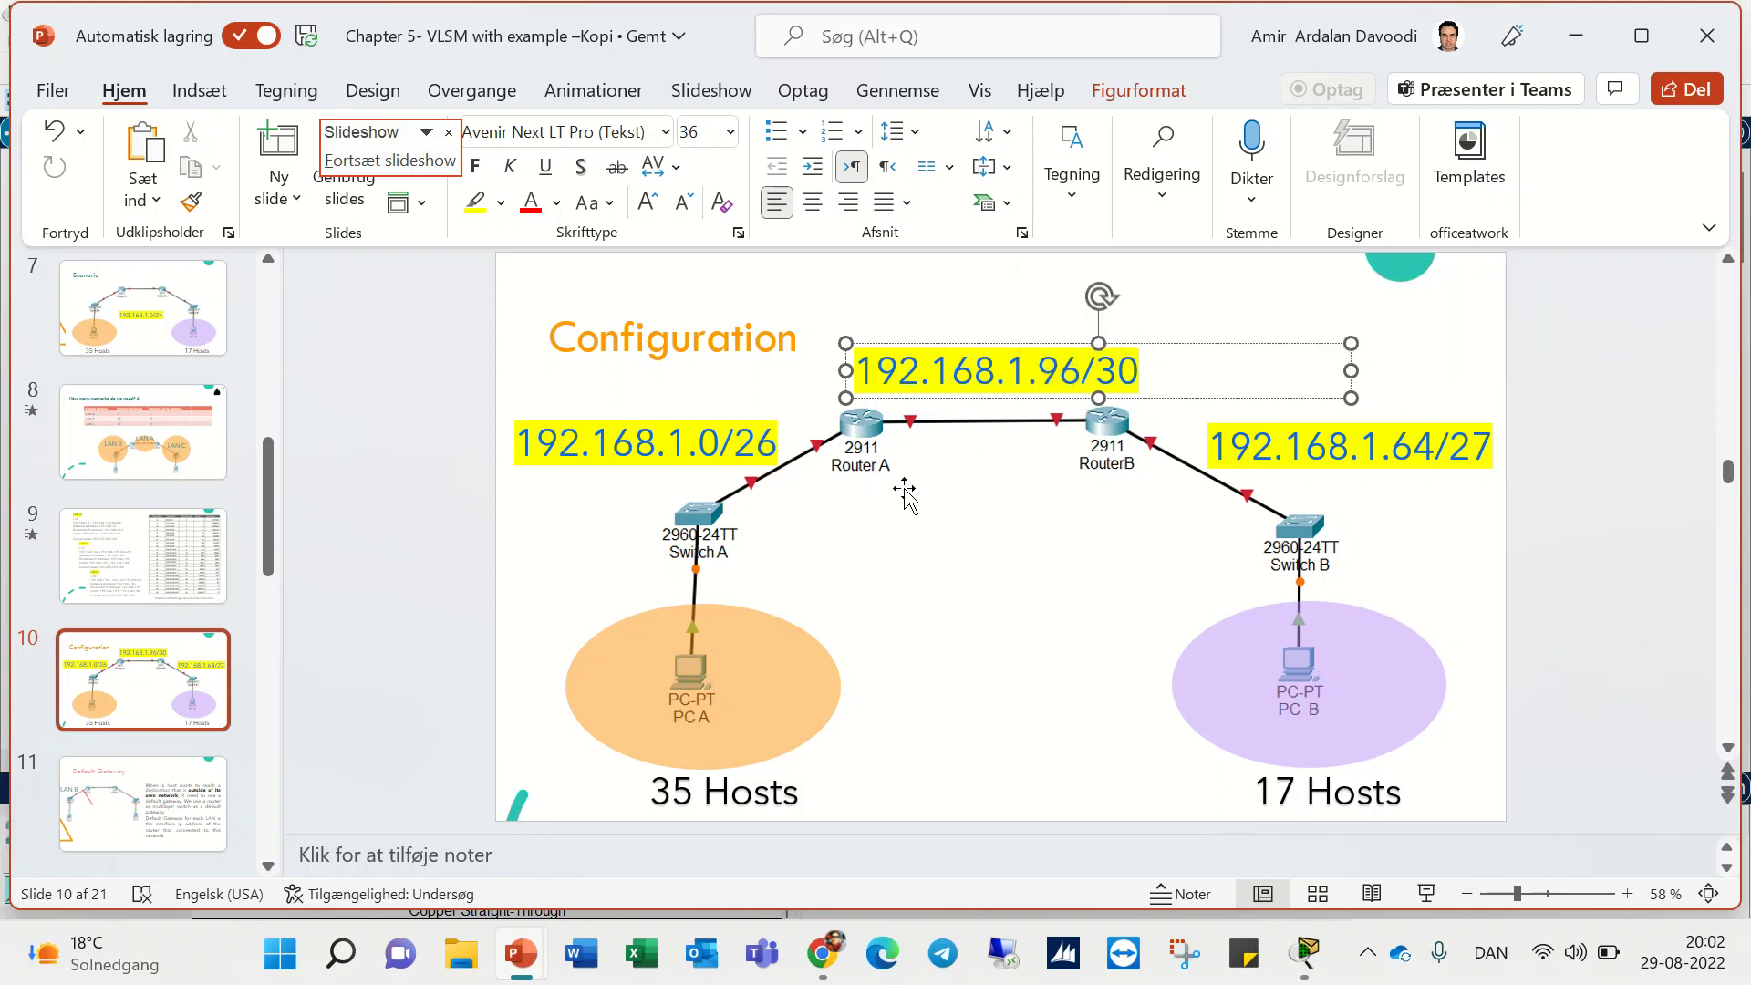
pyautogui.click(210, 540)
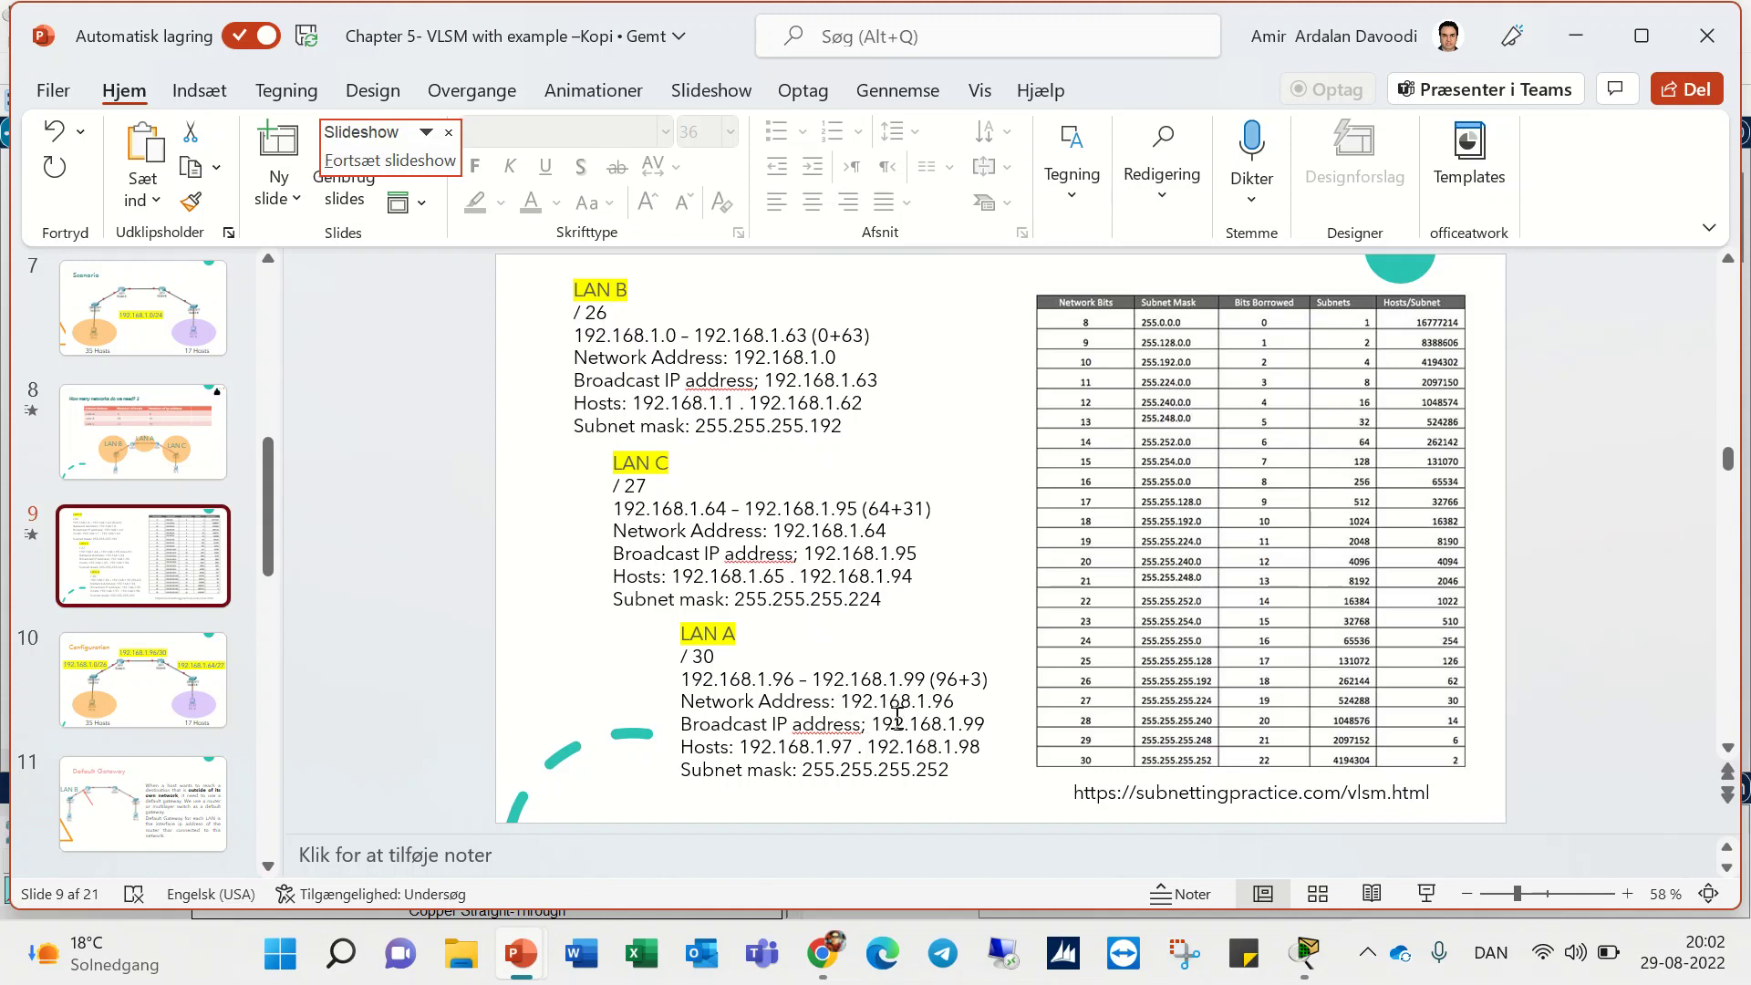
pyautogui.moveTo(836, 748); pyautogui.dragTo(982, 757)
pyautogui.click(980, 750)
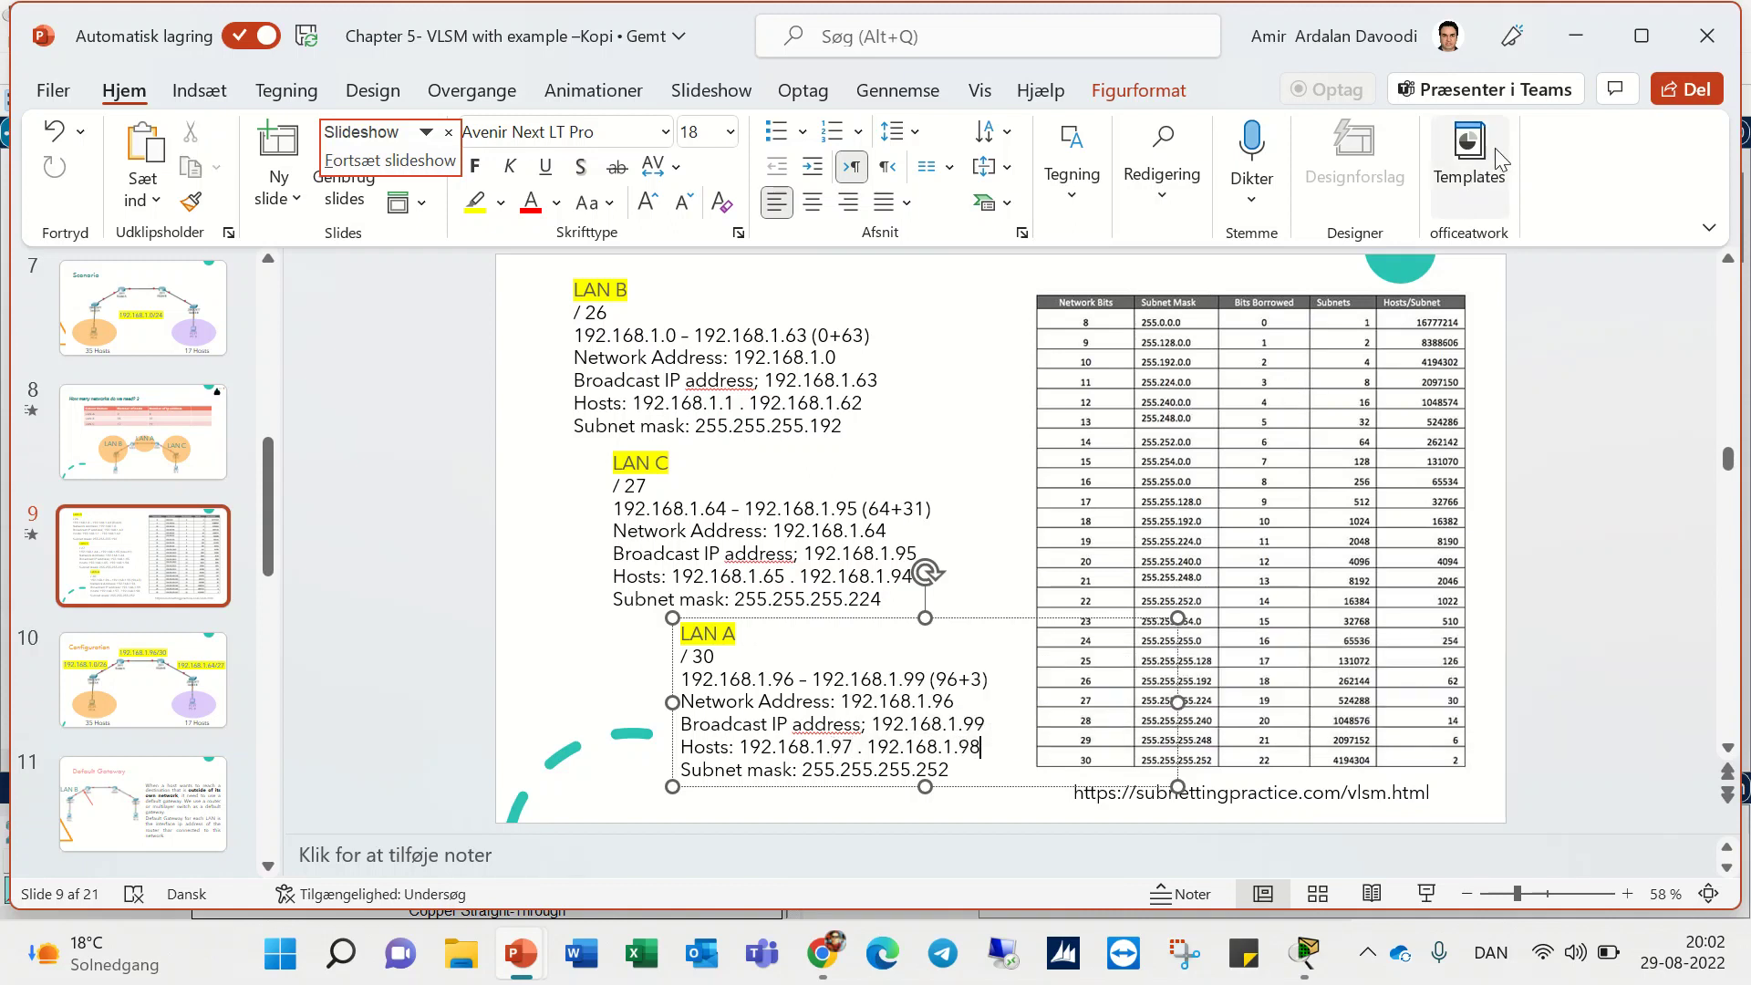
pyautogui.click(141, 679)
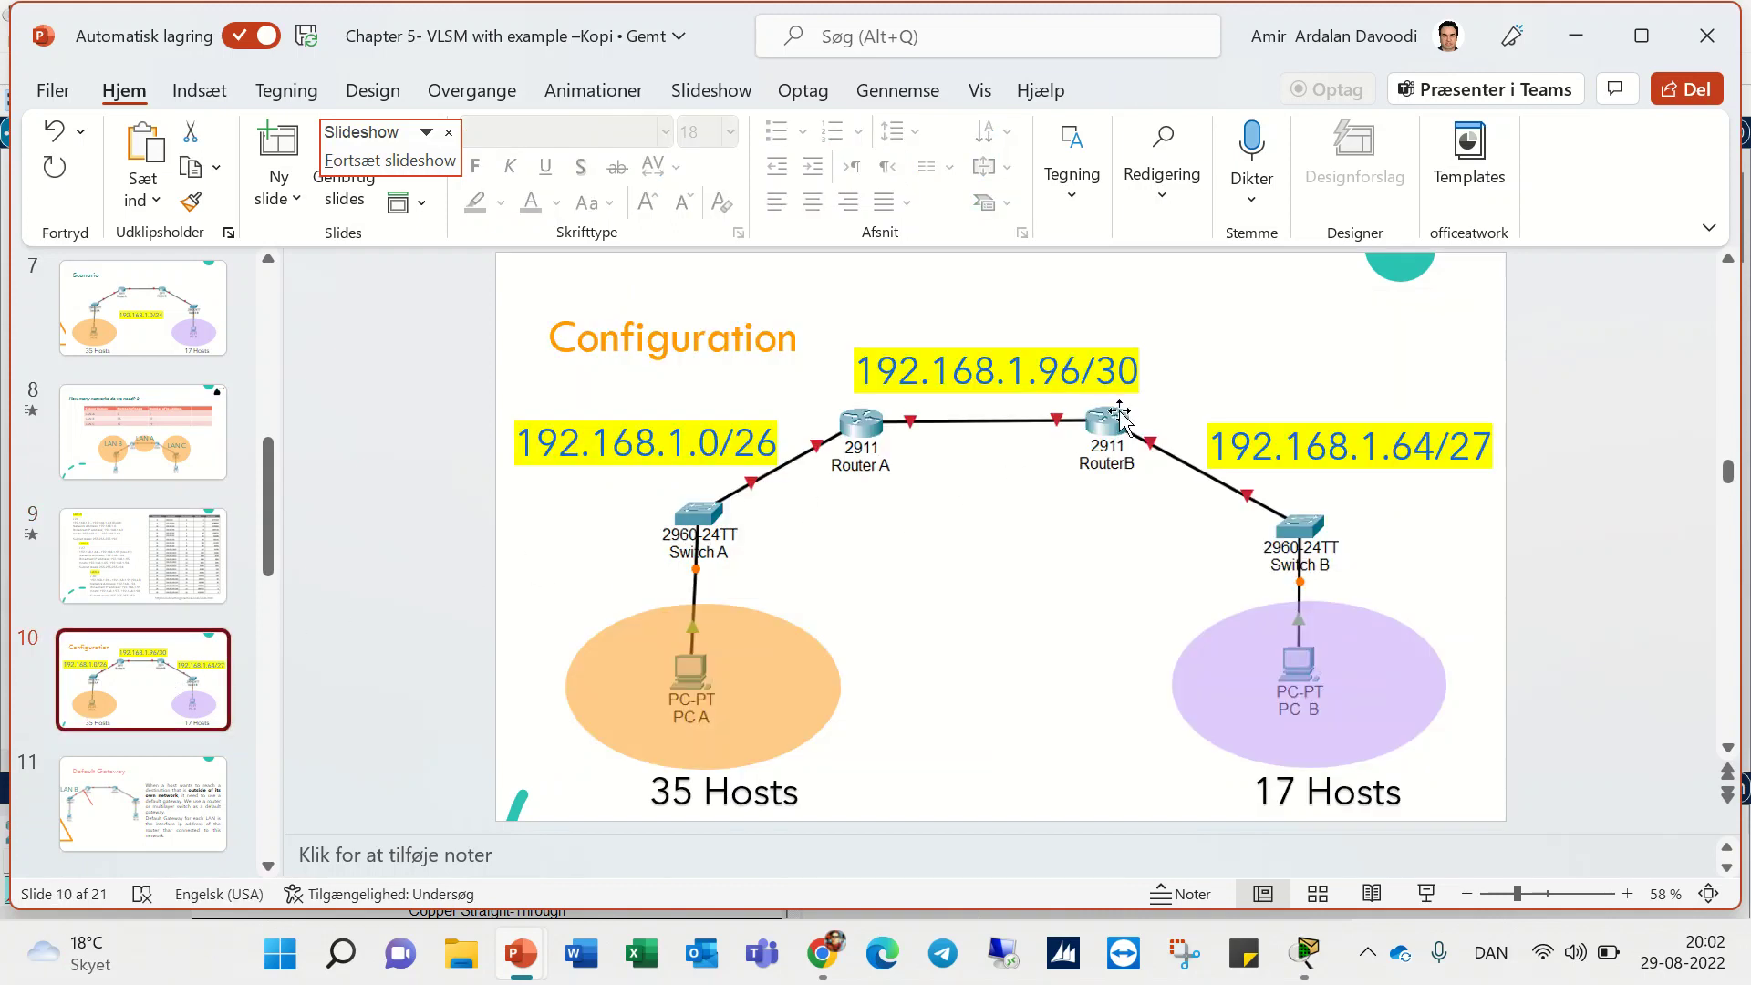
pyautogui.click(1576, 35)
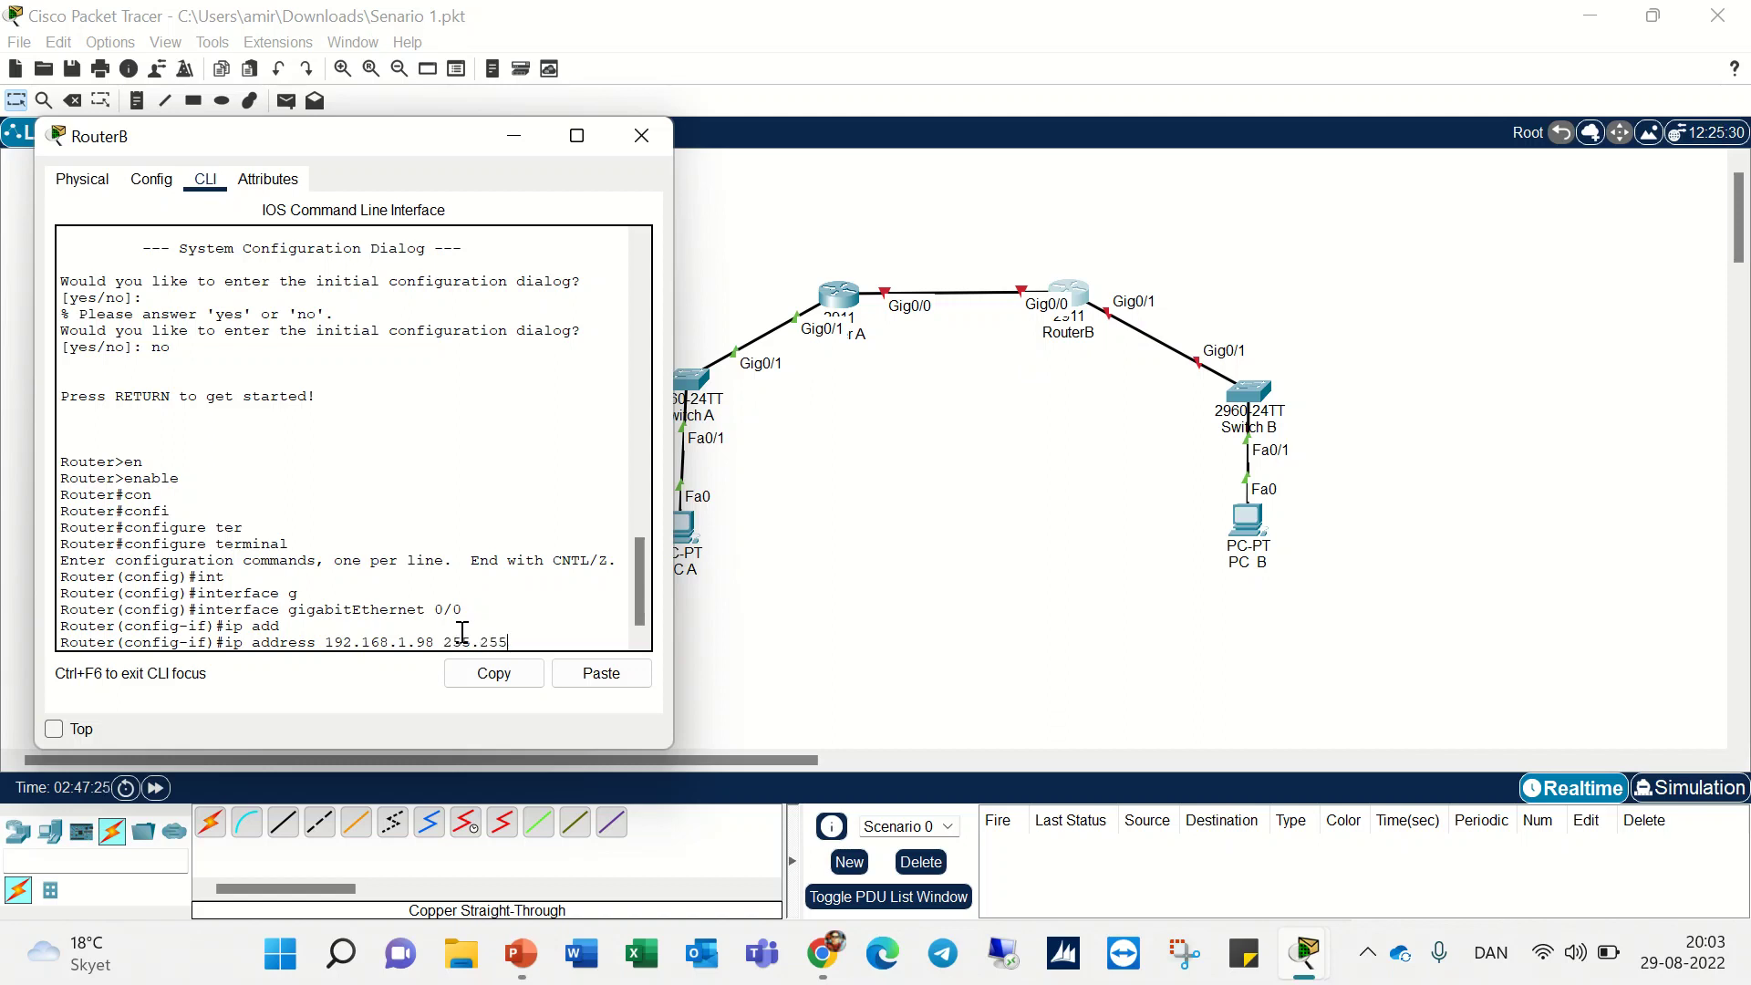
# - Try to assign IP address 192.168.1.98 to RouterB's g0/0 interface without a subnet mask
pyautogui.press('BackSpace')
pyautogui.press('BackSpace')
pyautogui.press('BackSpace')
pyautogui.press('BackSpace')
pyautogui.press('BackSpace')
pyautogui.press('BackSpace')
pyautogui.press('BackSpace')
pyautogui.press('Return')
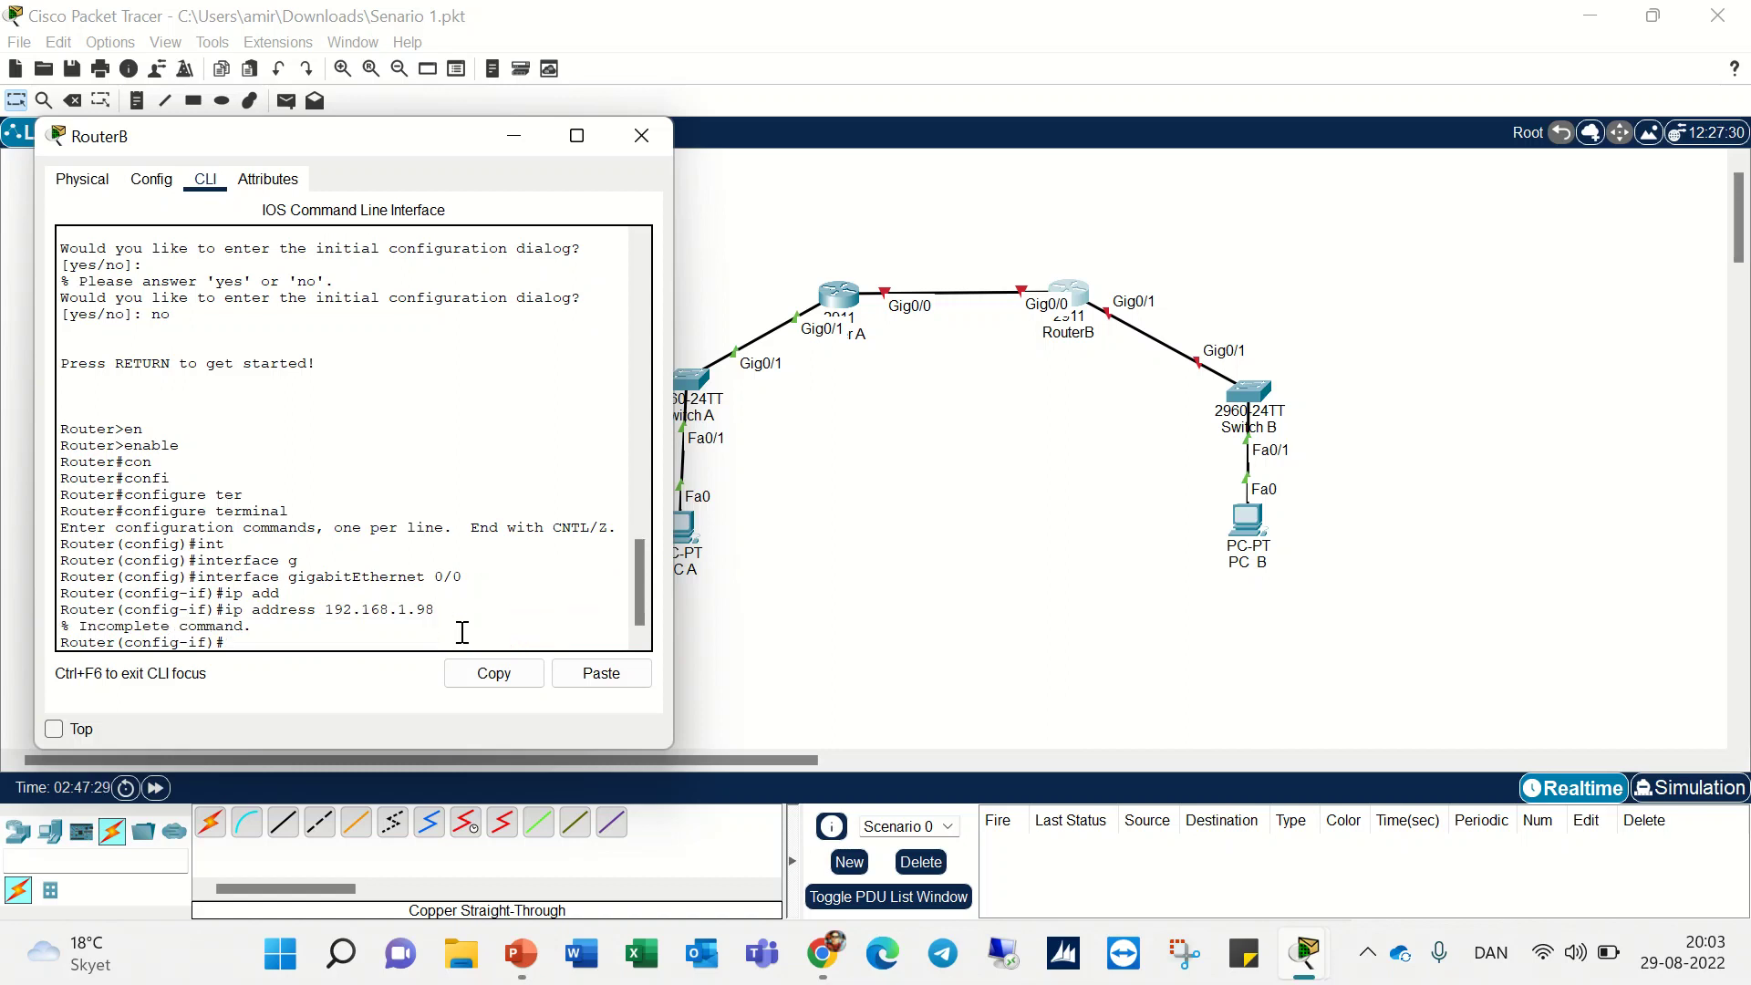
# - Recall the ip address command and assign 192.168.1.98 with subnet mask 255.255.255.252 to RouterB's g0/0 interface
pyautogui.press('Up')
pyautogui.write('255.255.255.25')
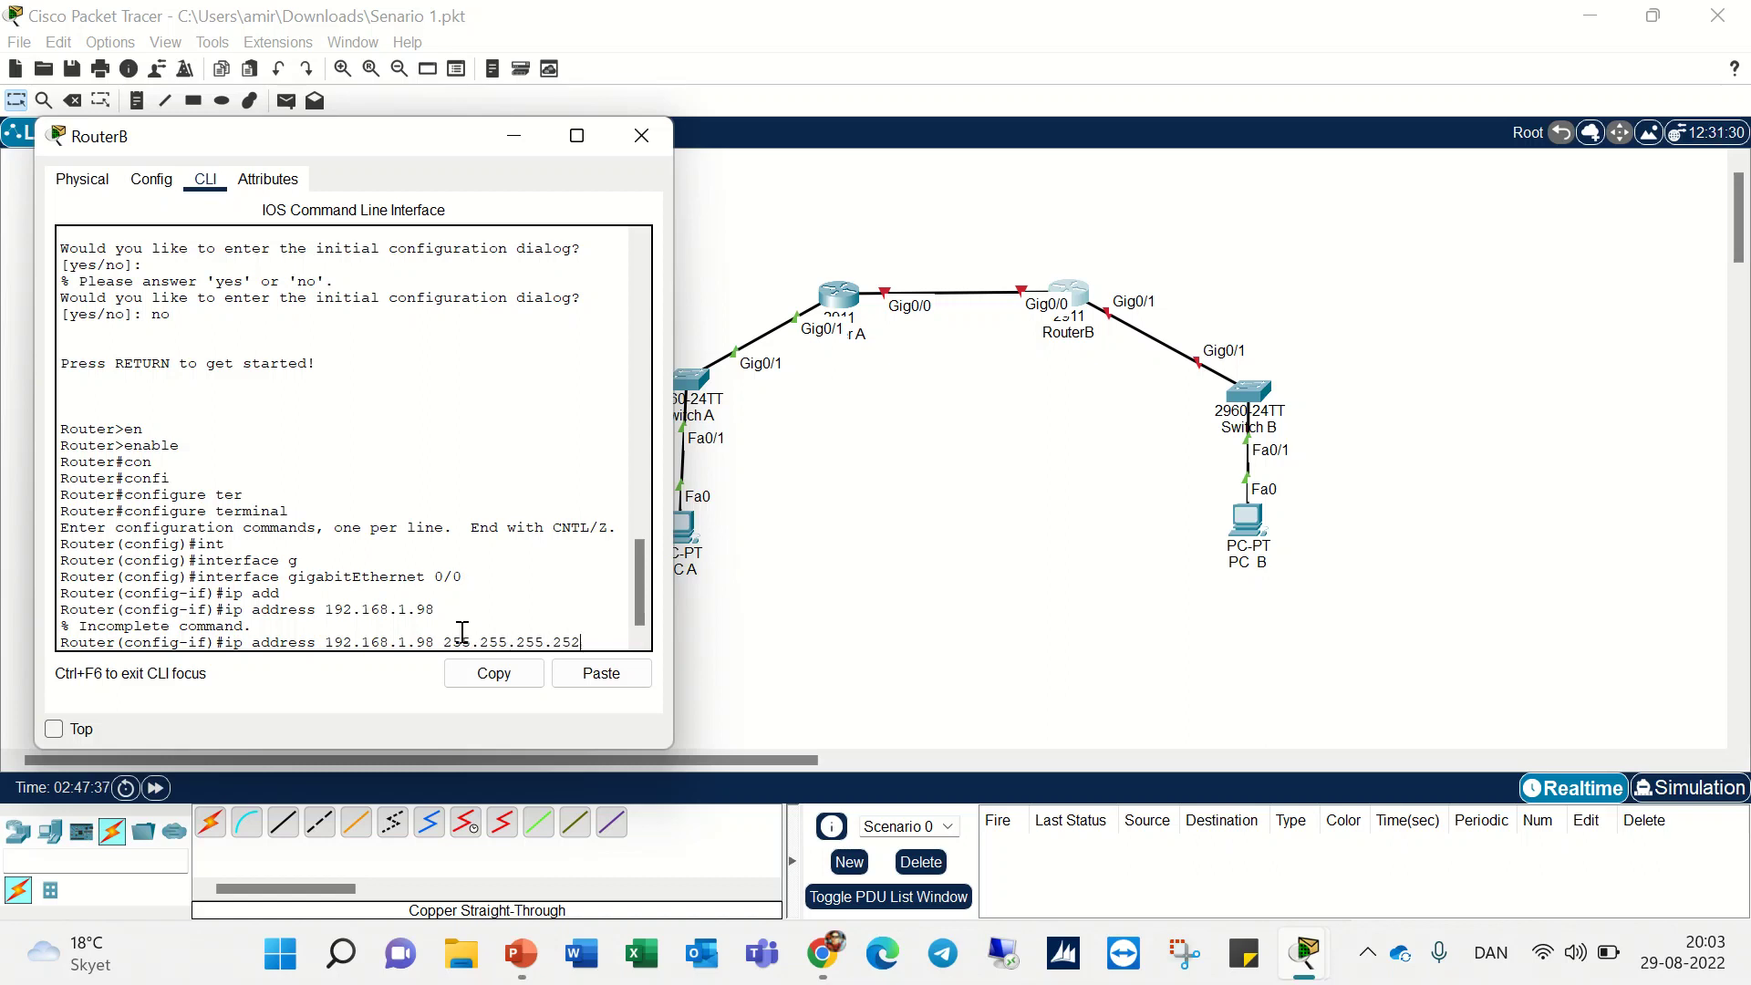
pyautogui.write('2')
pyautogui.press('Return')
# - Enable RouterB's gigabitEthernet 0/0 interface with no shutdown and check its line protocol status message
pyautogui.write('no shutdown')
pyautogui.press('Tab')
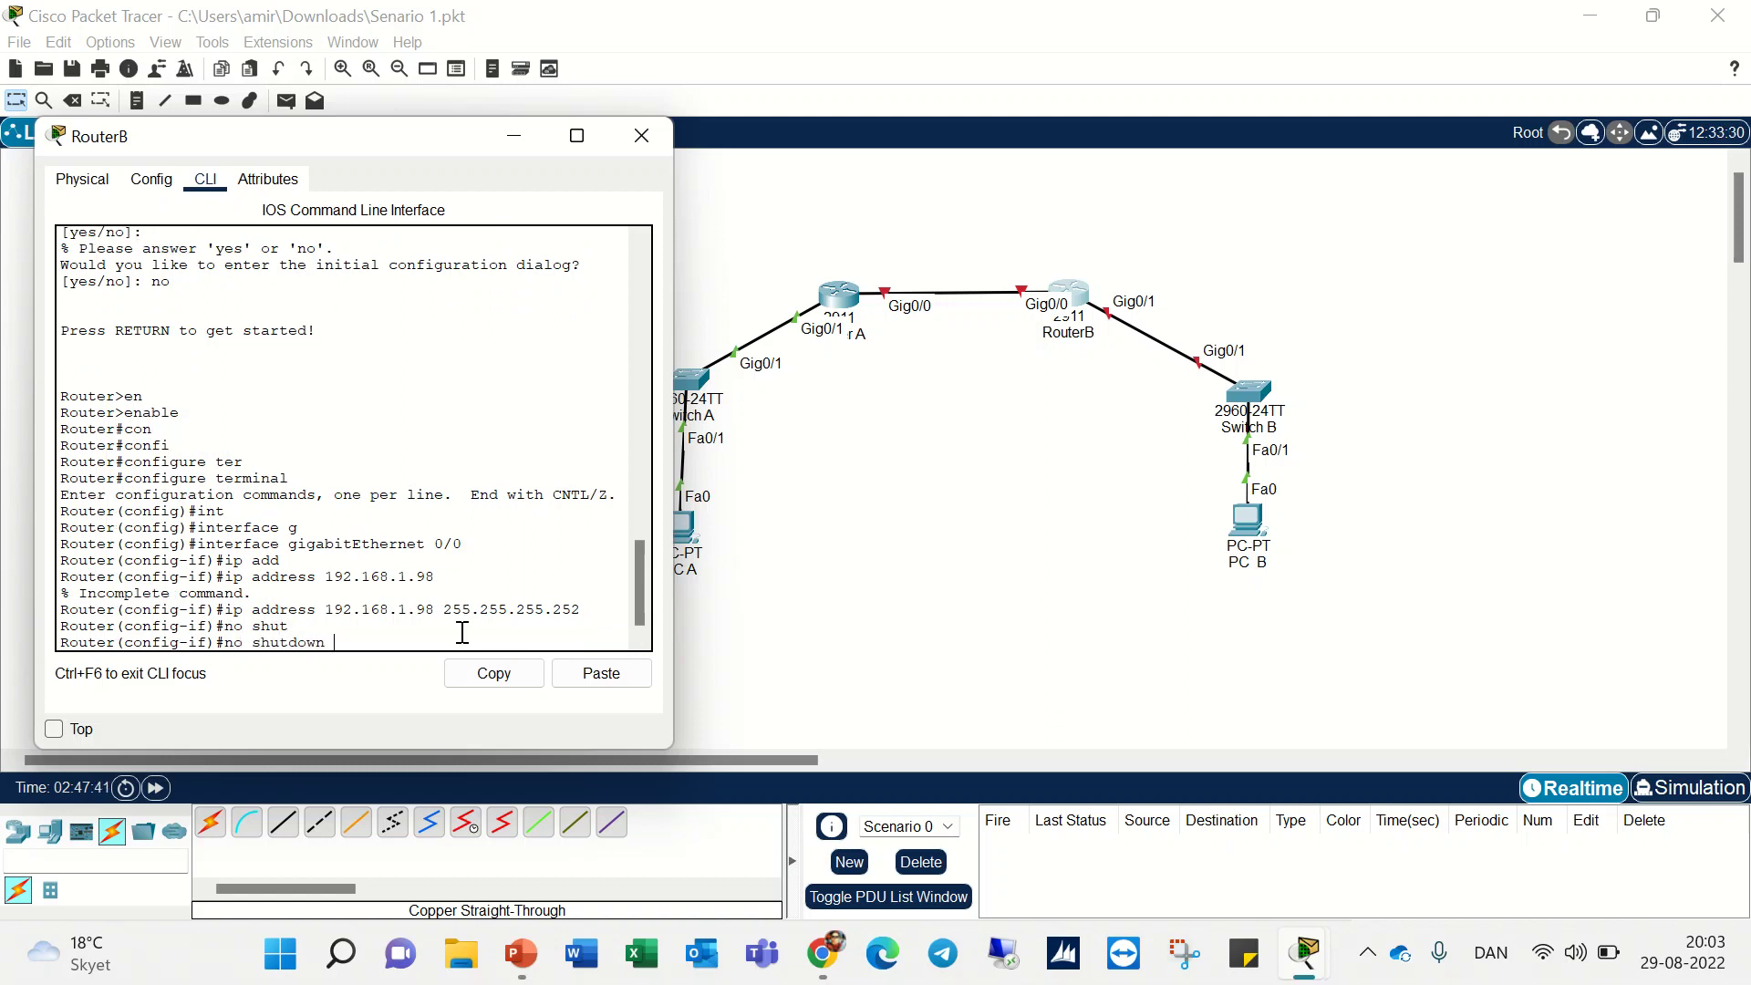
pyautogui.press('Return')
pyautogui.press('Return')
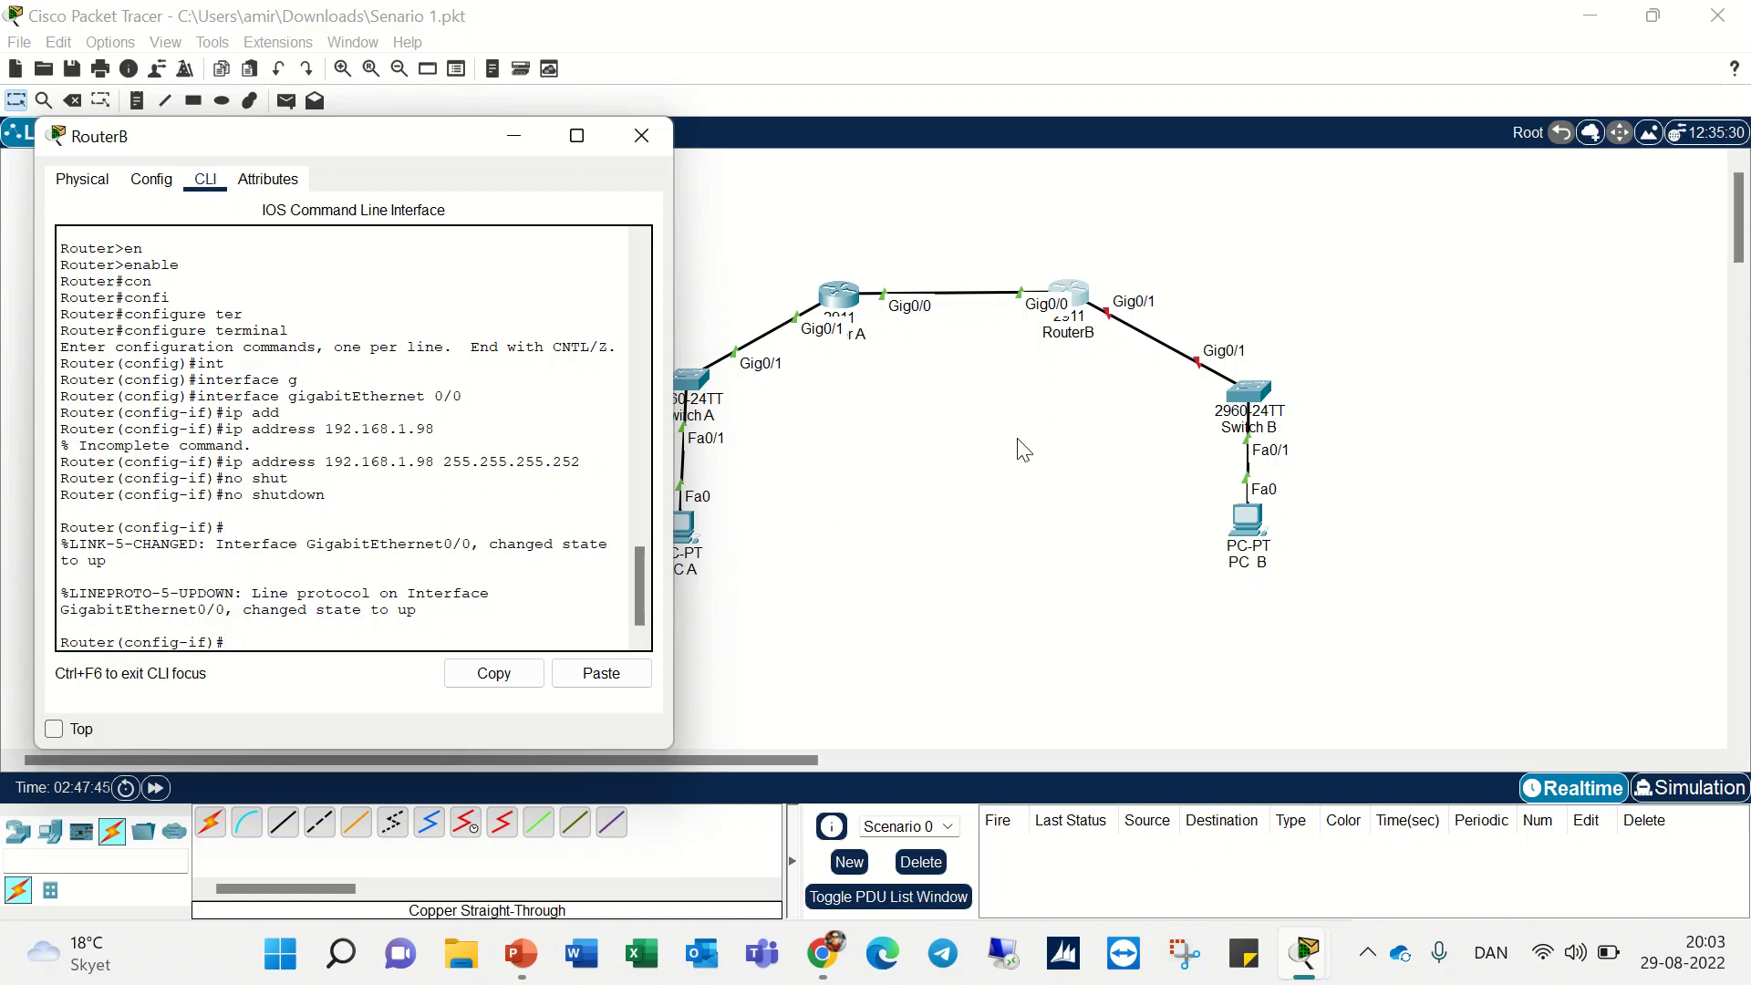
pyautogui.moveTo(418, 611); pyautogui.dragTo(245, 619)
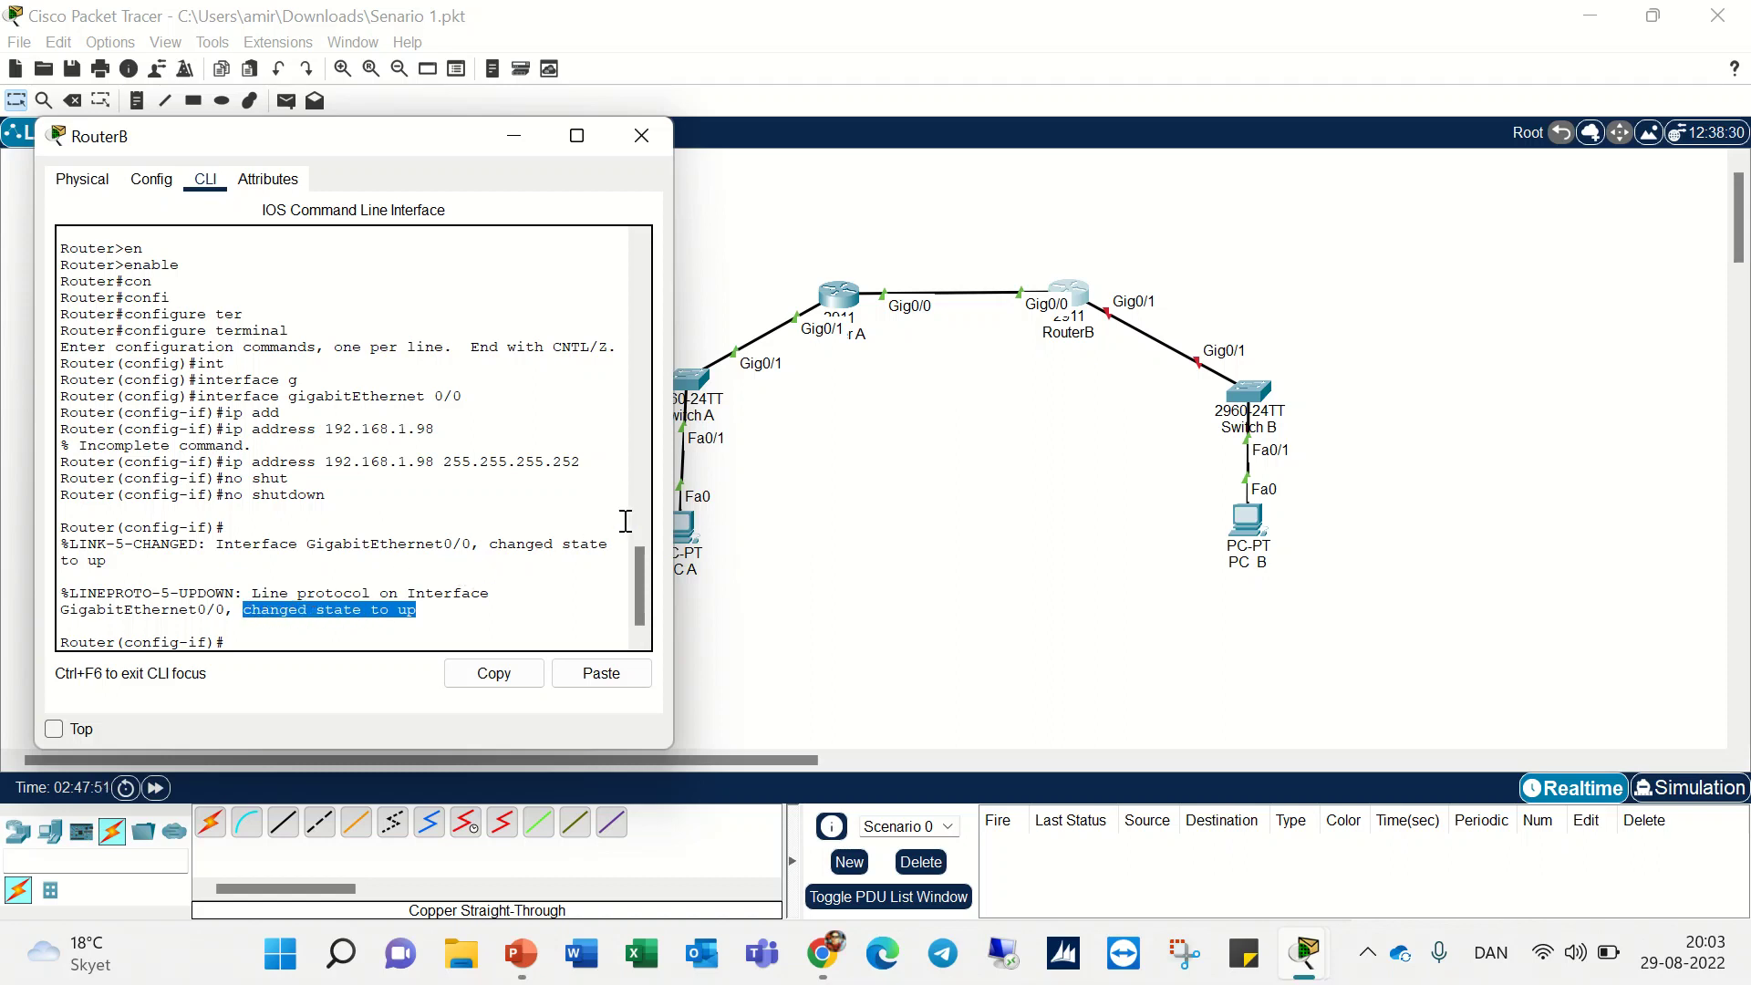
pyautogui.click(405, 644)
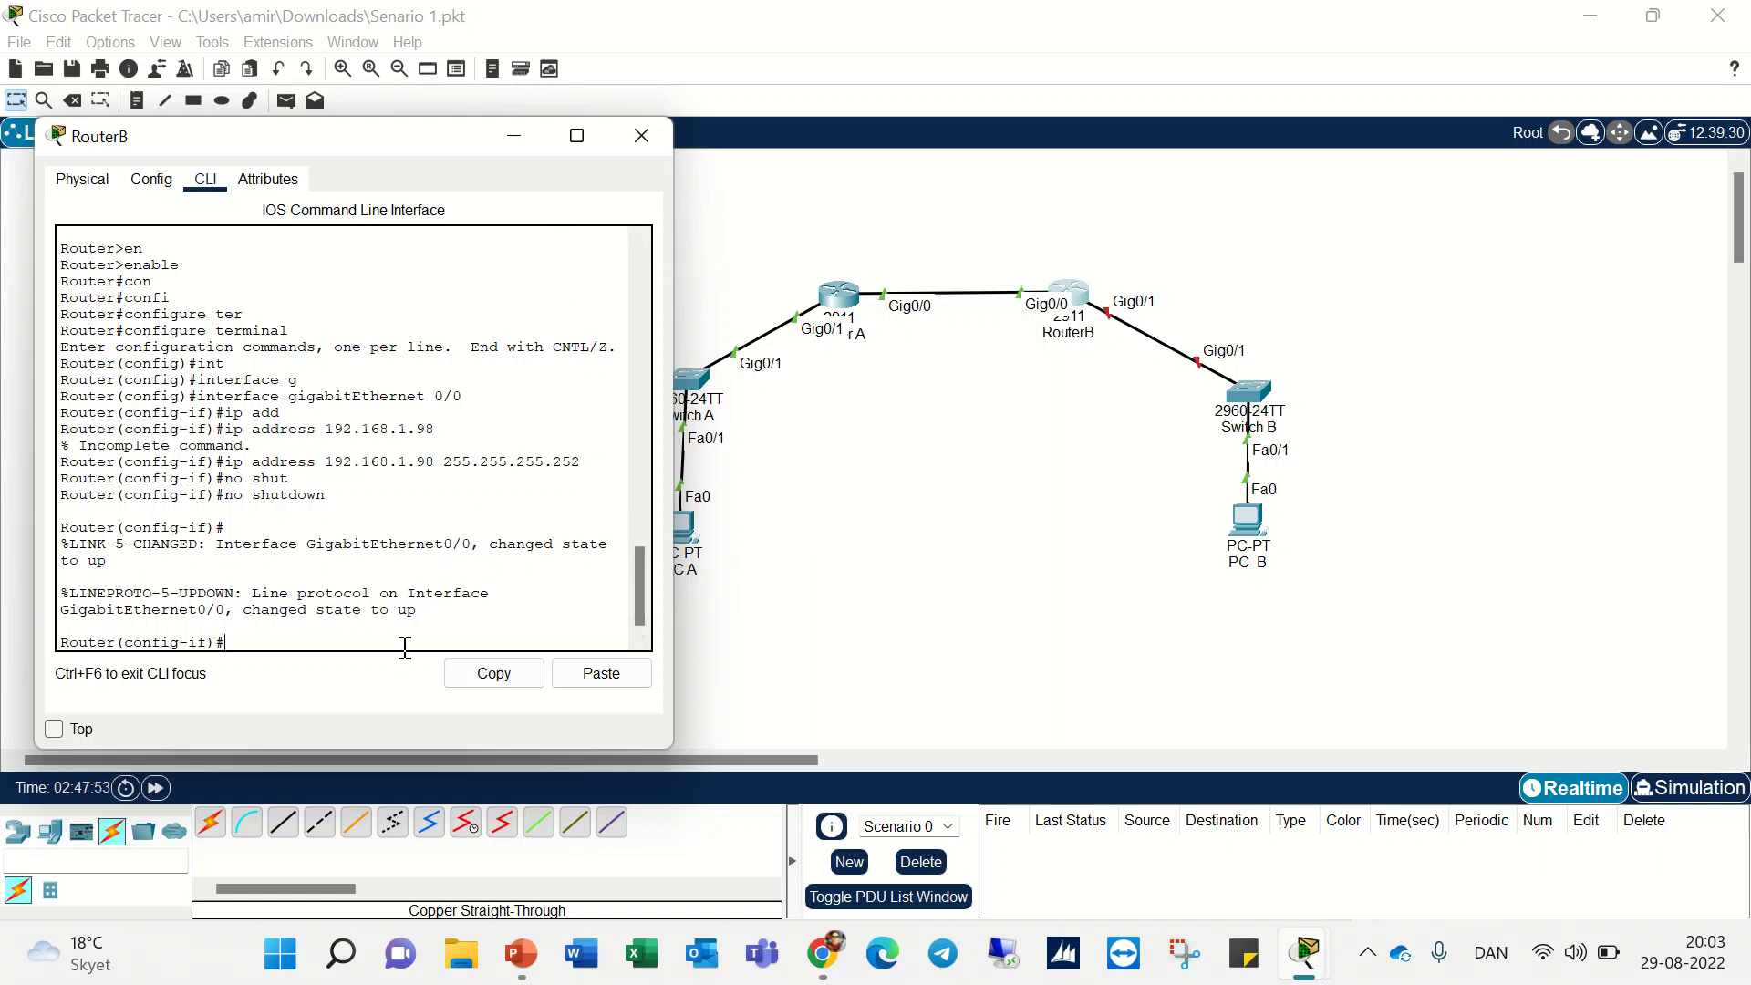
# - Exit the g0/0 configuration, enter interface g0/1 on RouterB and begin its ip address command
pyautogui.write('do')
pyautogui.write('i')
pyautogui.press('Tab')
pyautogui.press('Return')
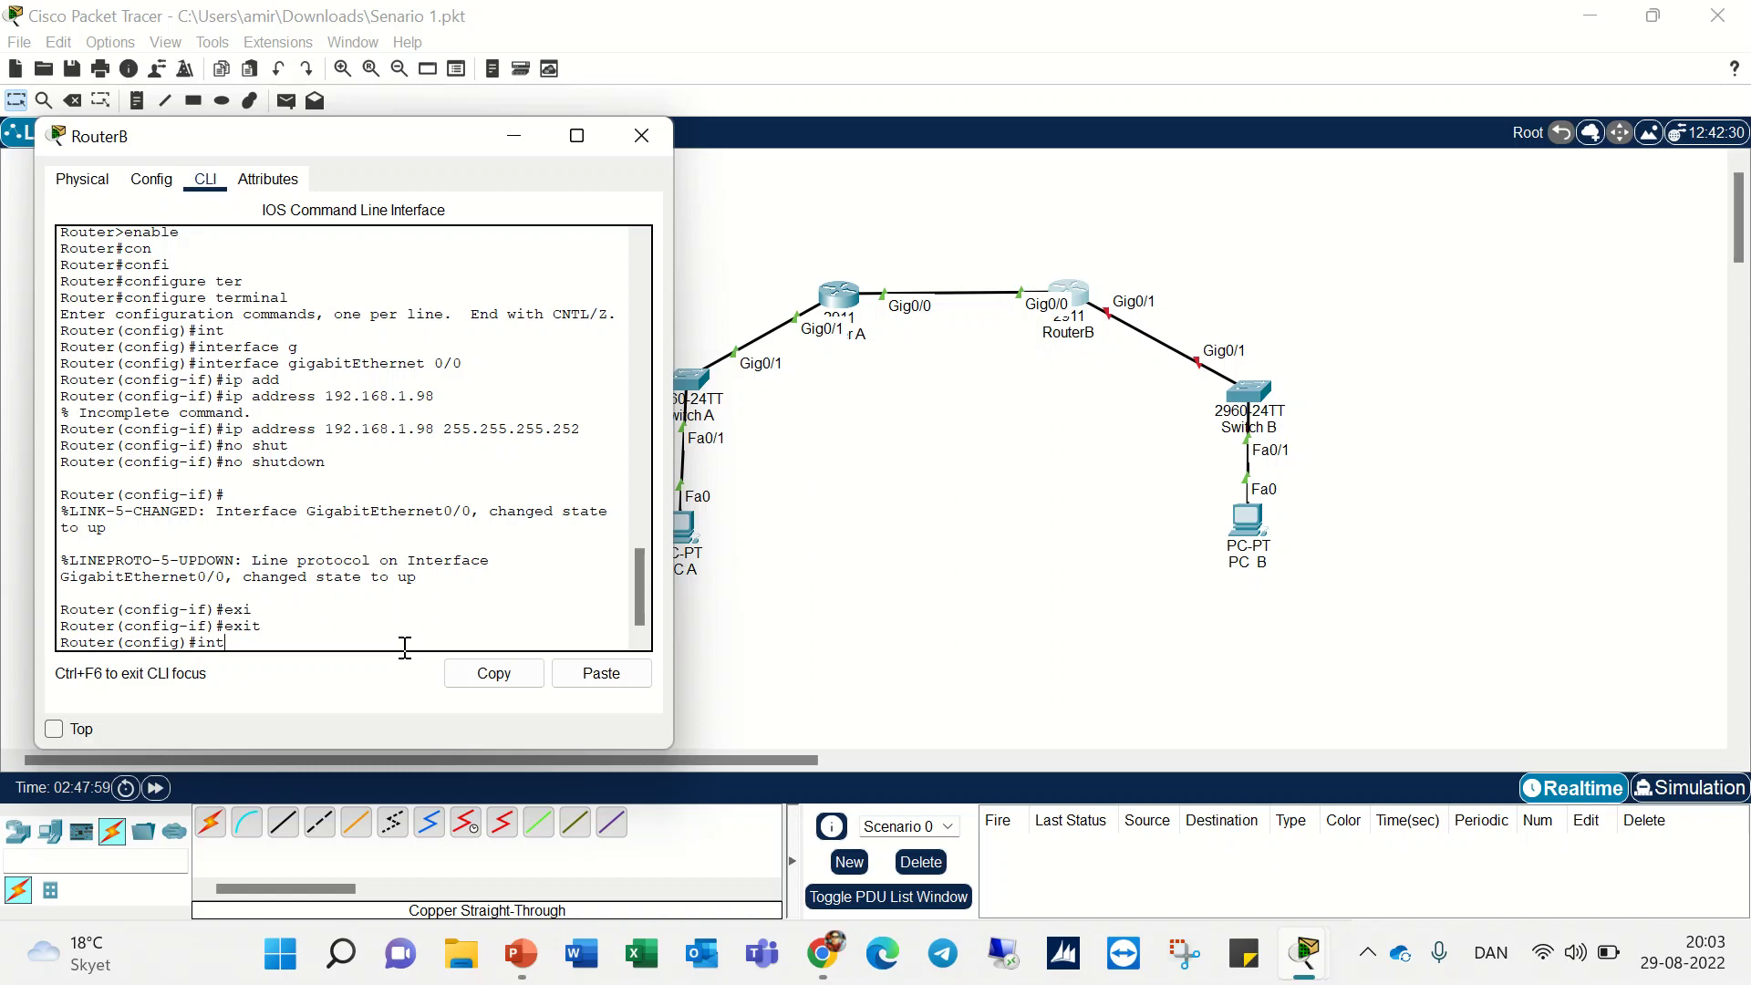
pyautogui.write('int')
pyautogui.press('Tab')
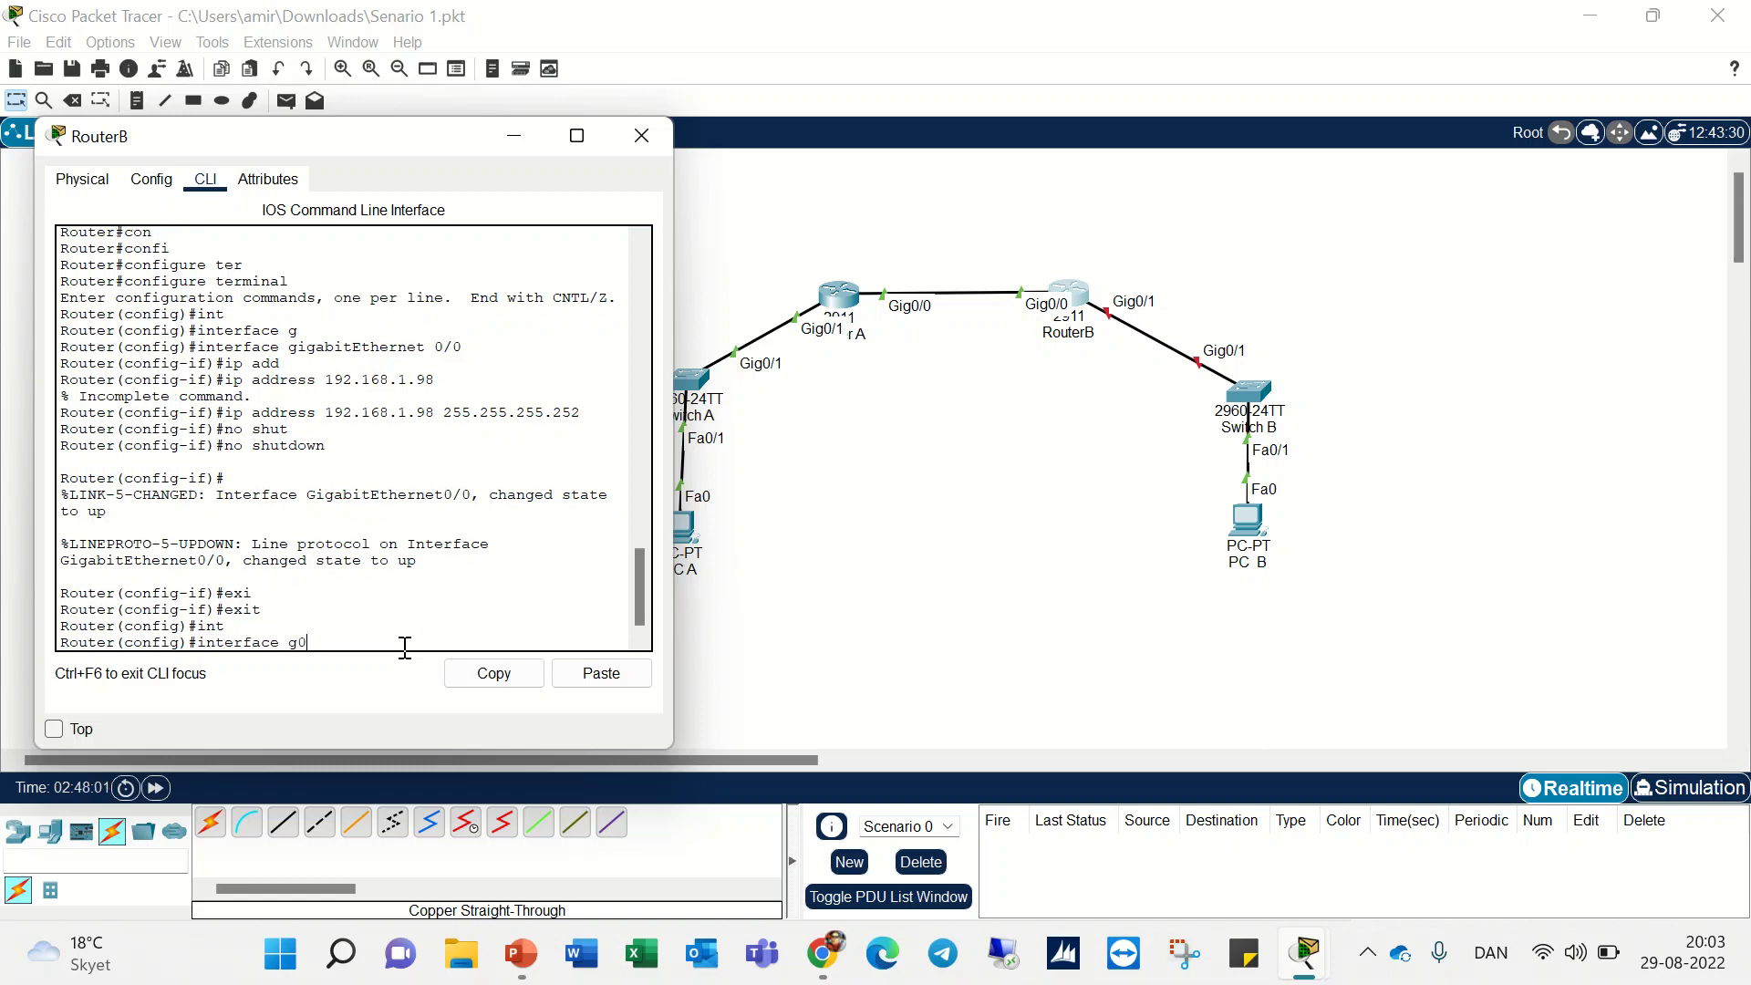
pyautogui.write('g0/1')
pyautogui.press('Return')
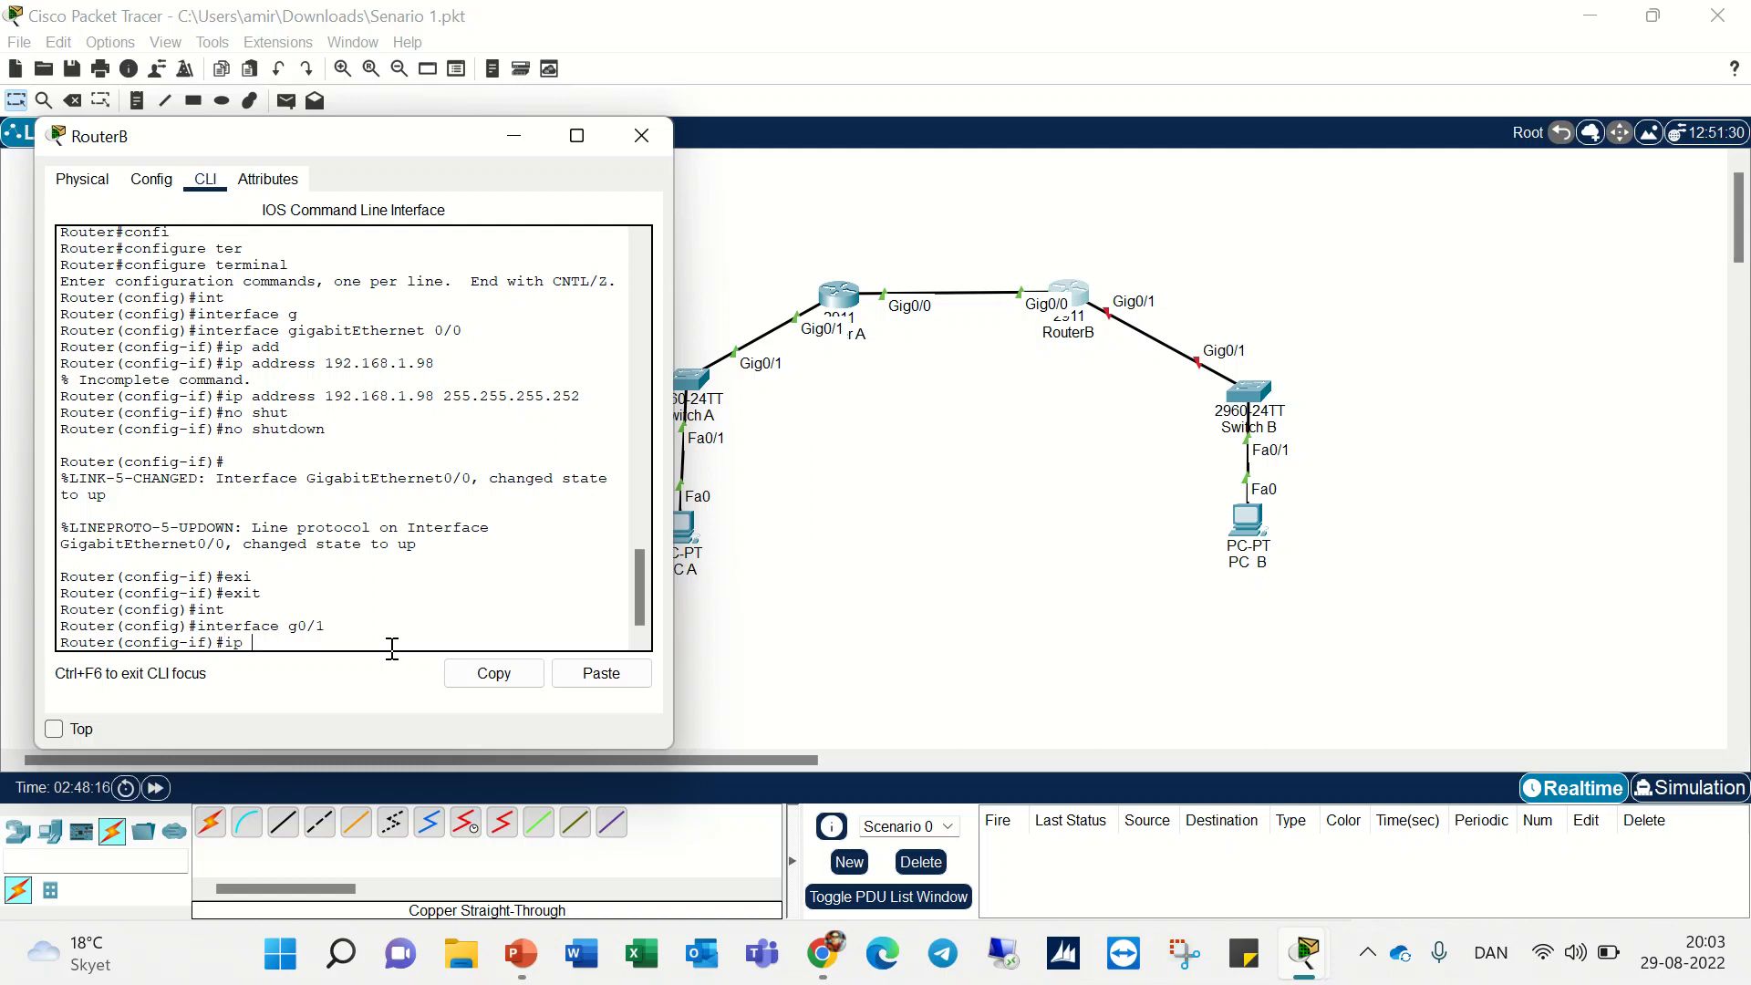
pyautogui.press('Tab')
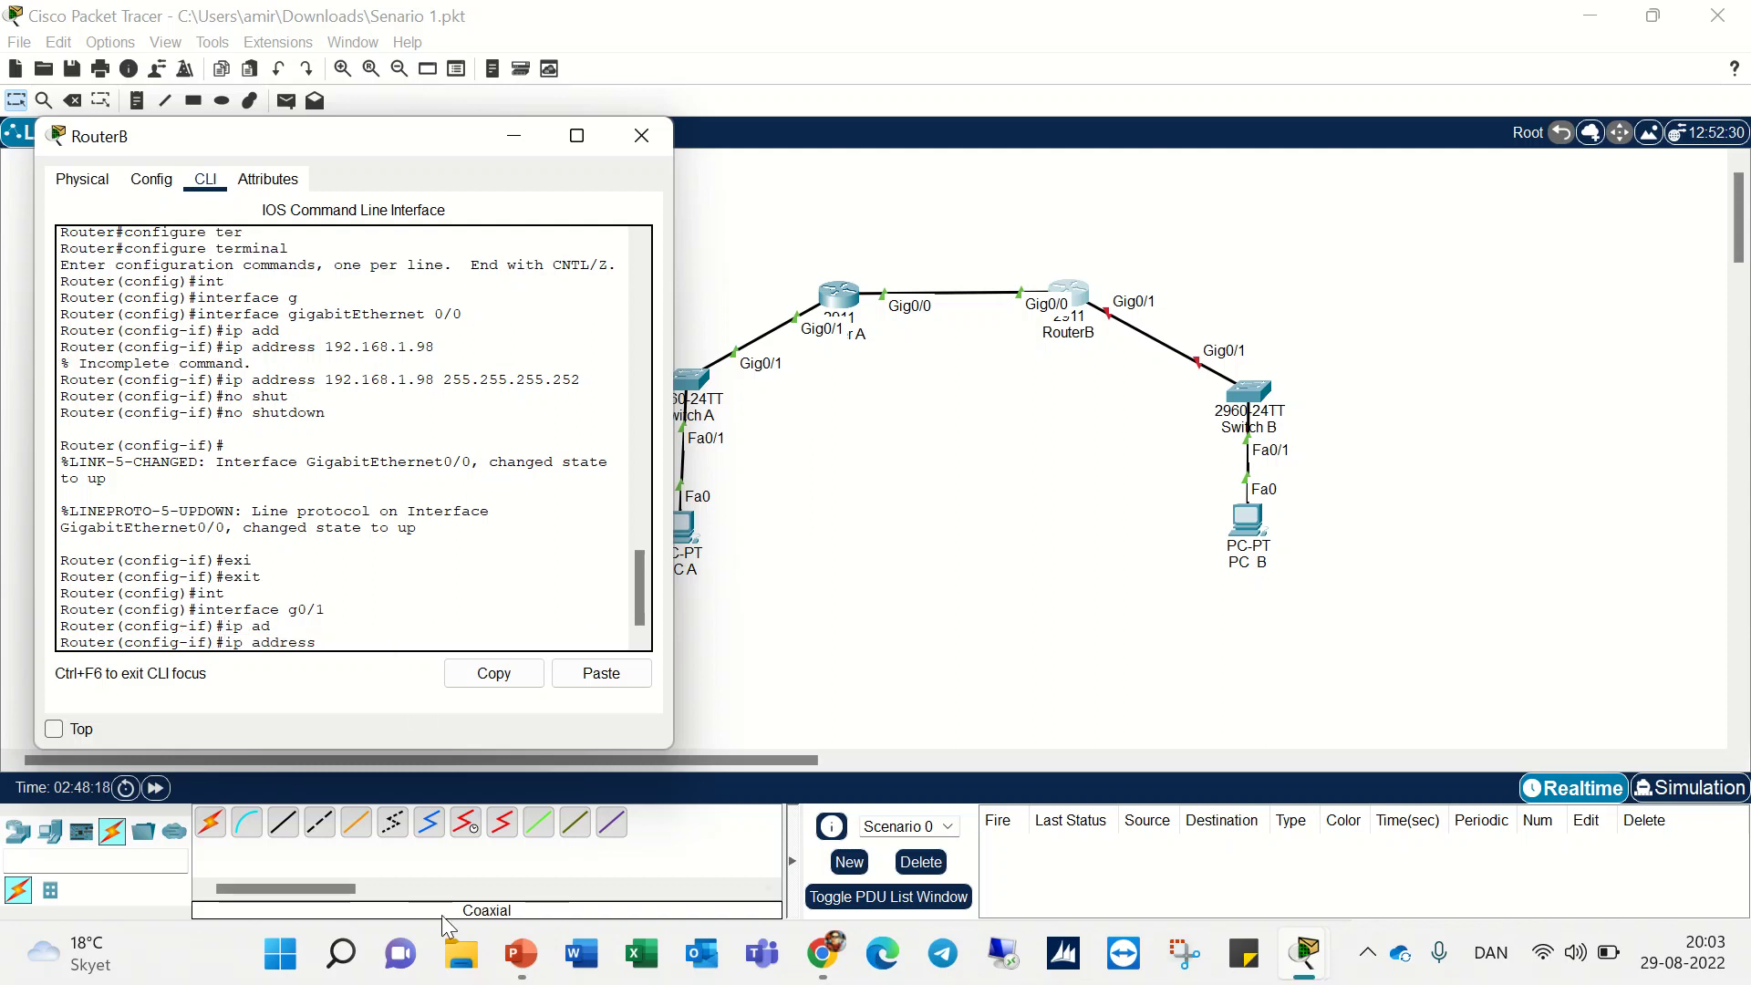
pyautogui.click(825, 968)
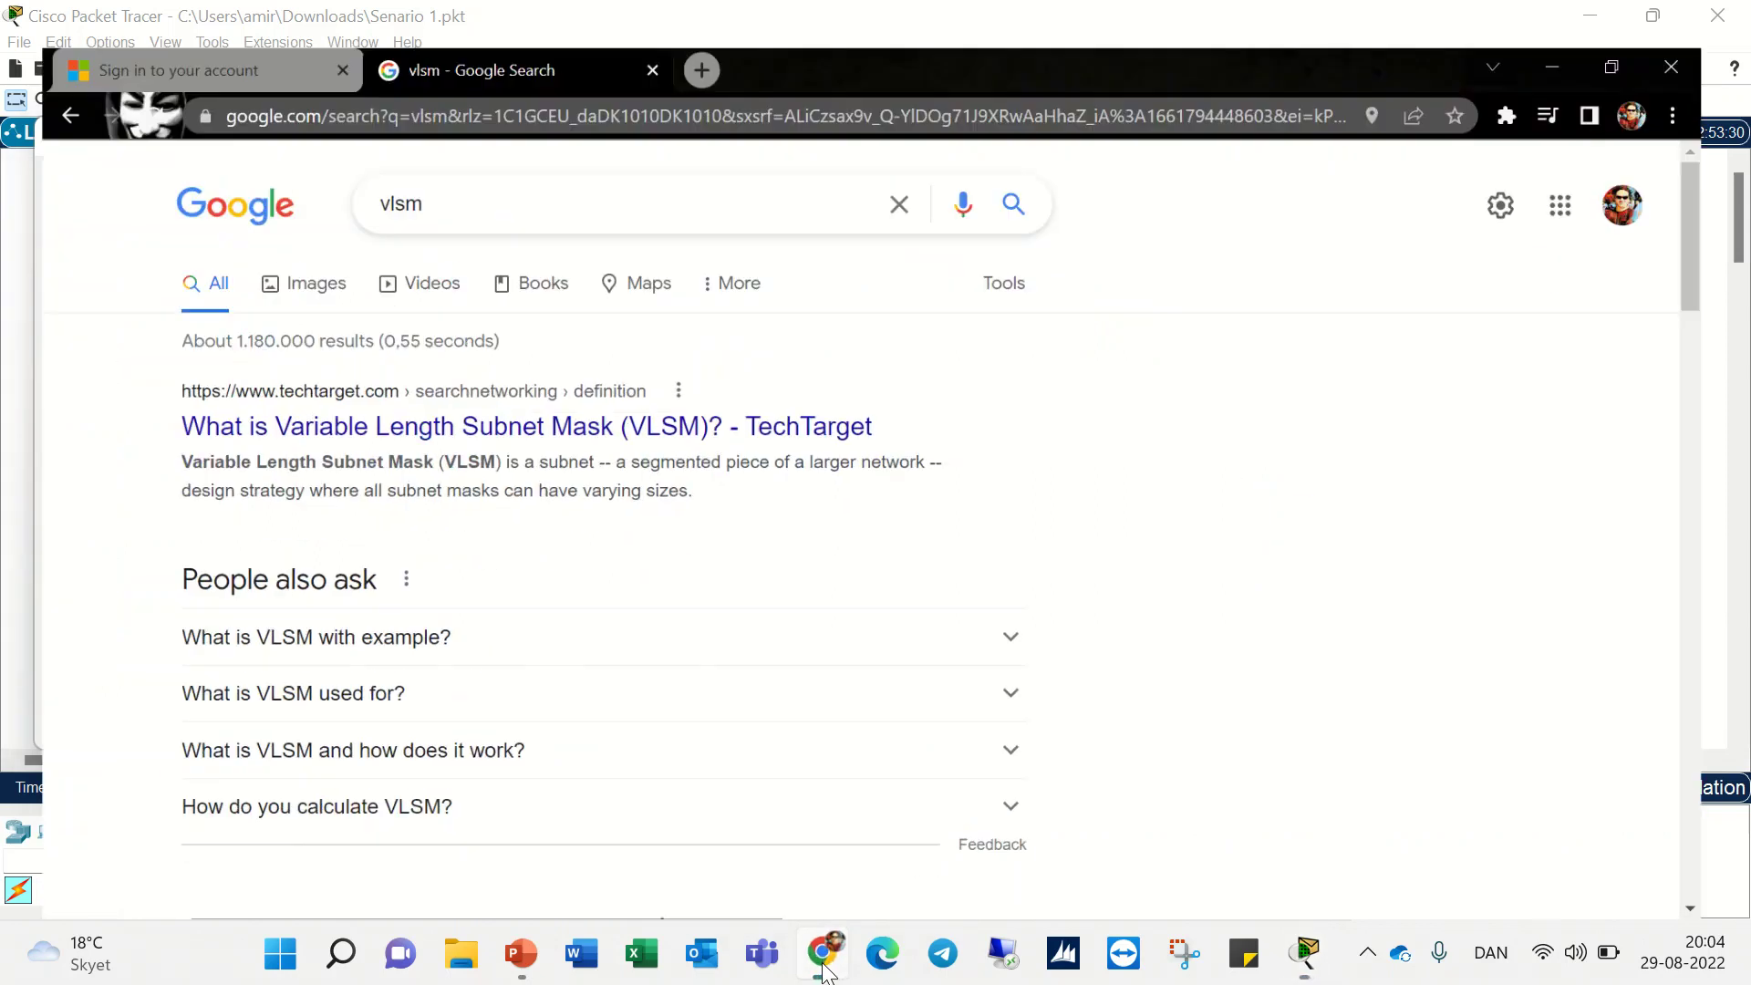
pyautogui.click(825, 969)
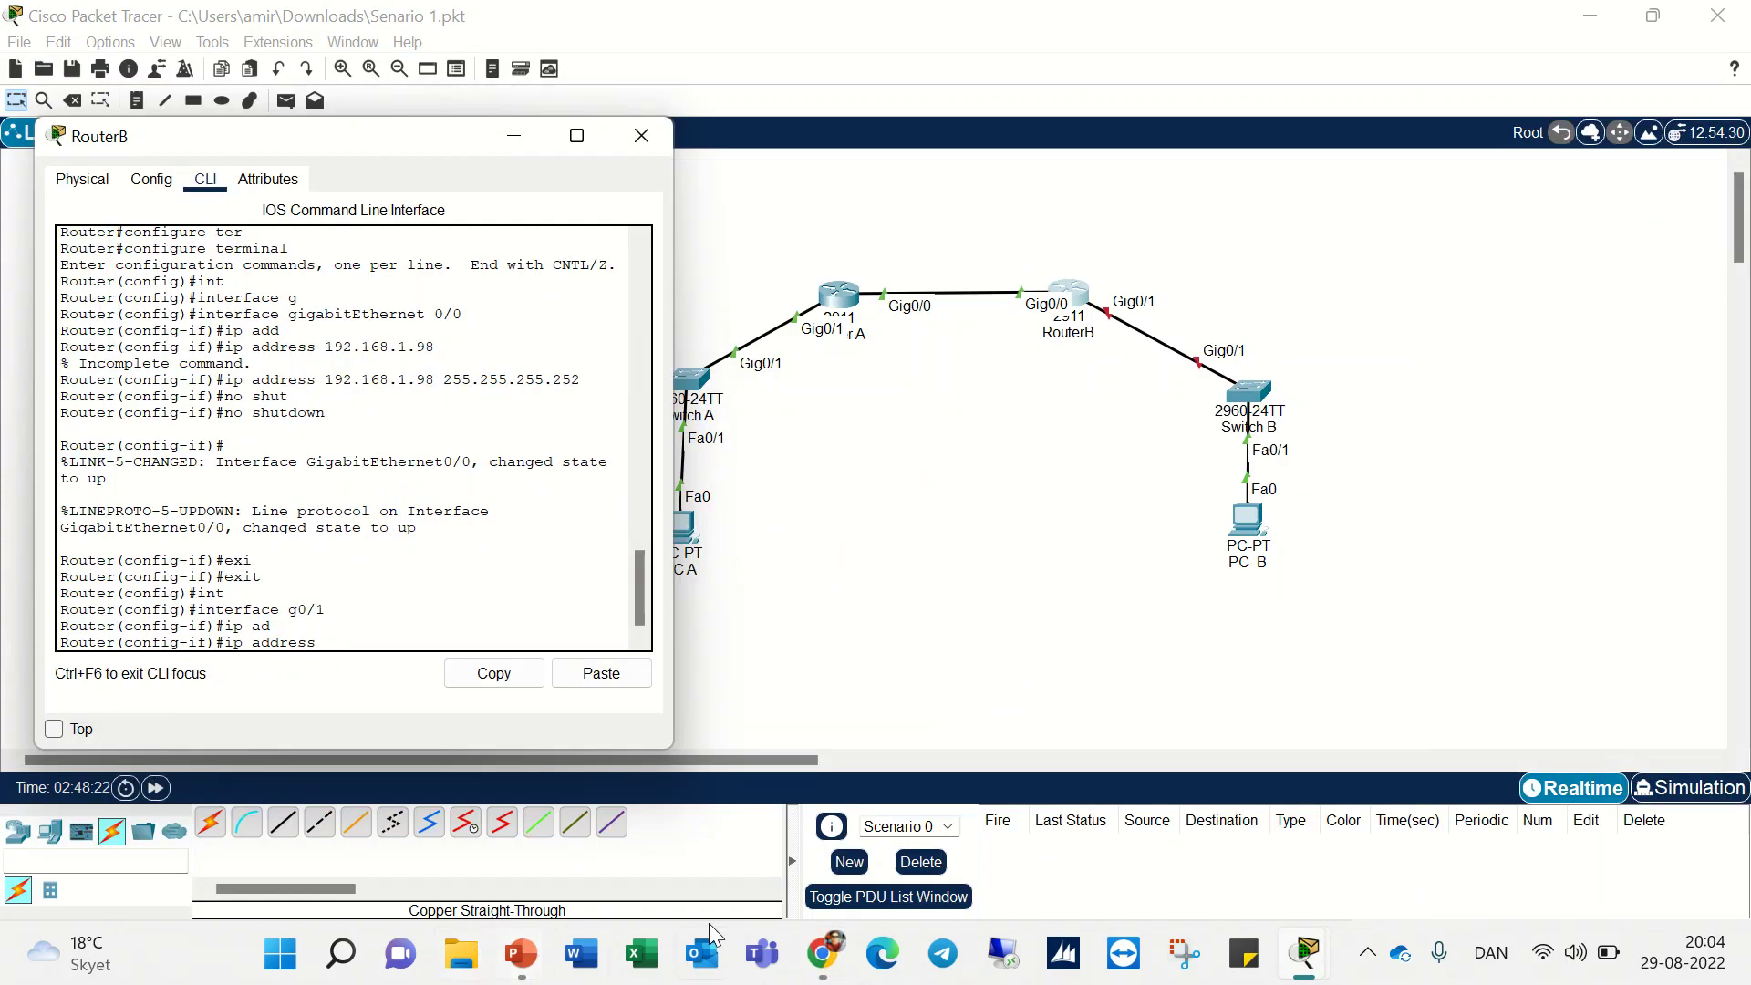
pyautogui.rightClick(829, 962)
pyautogui.press('Escape')
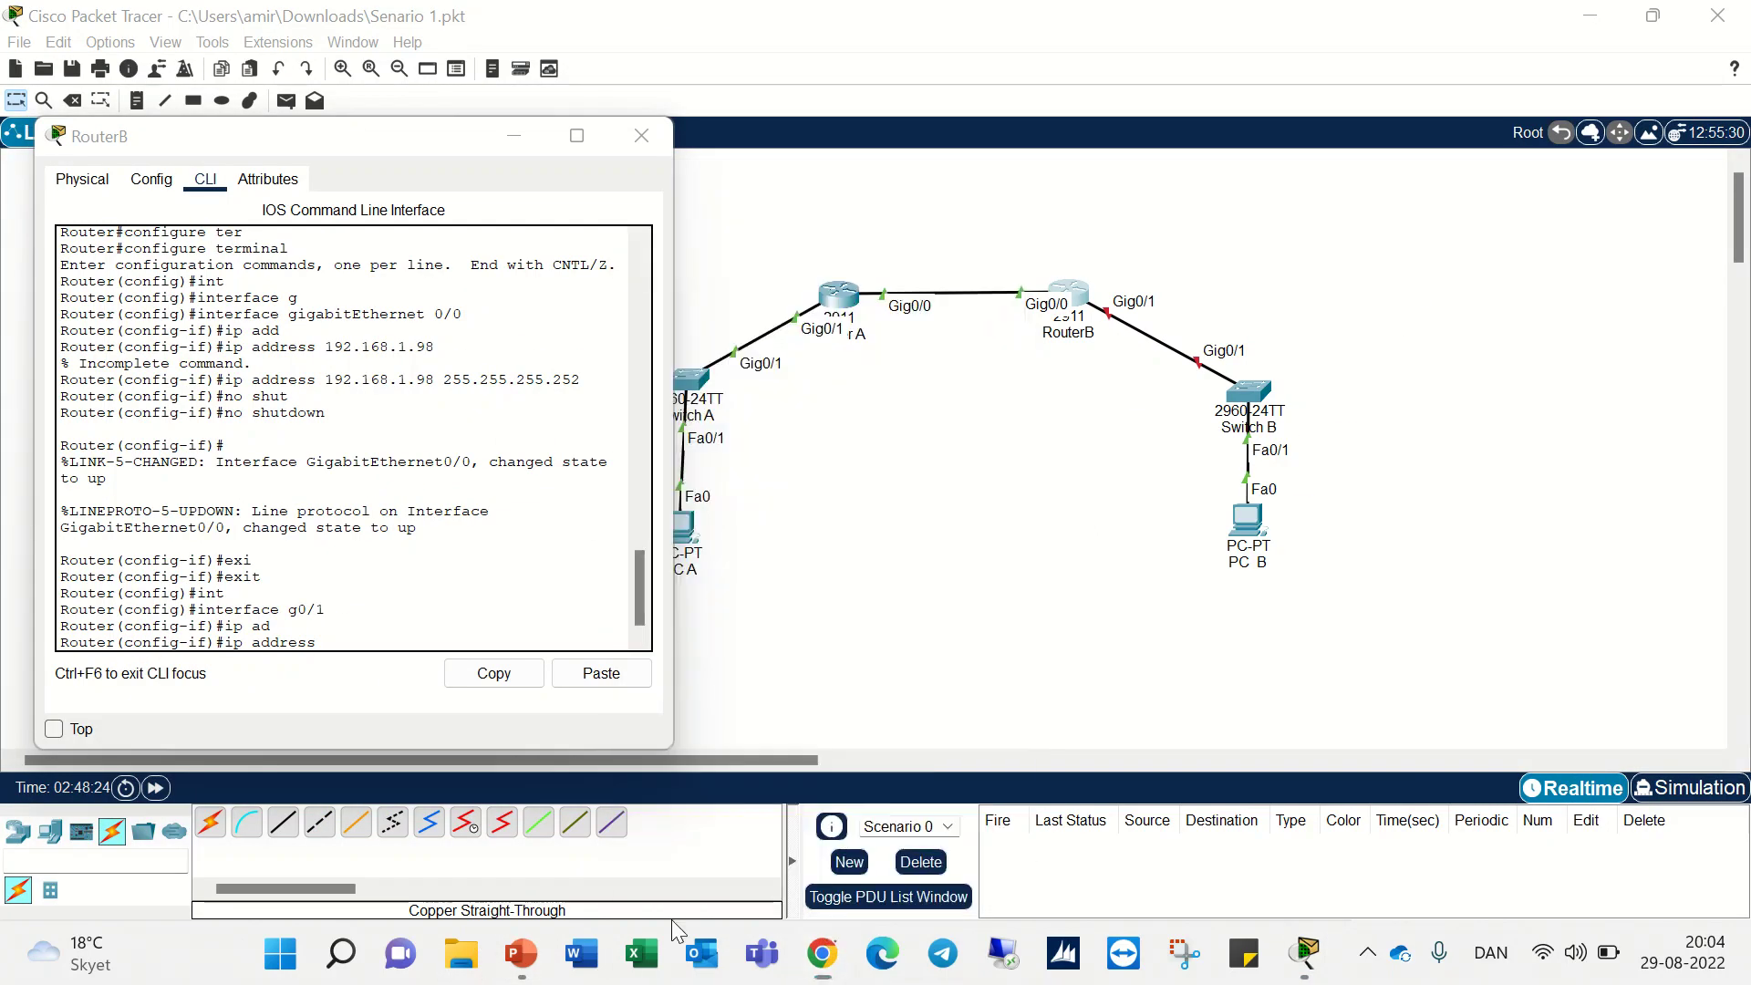
# - Switch to PowerPoint and examine the subnet between RouterB and Switch B and LAN C's broadcast and host addresses
pyautogui.click(520, 904)
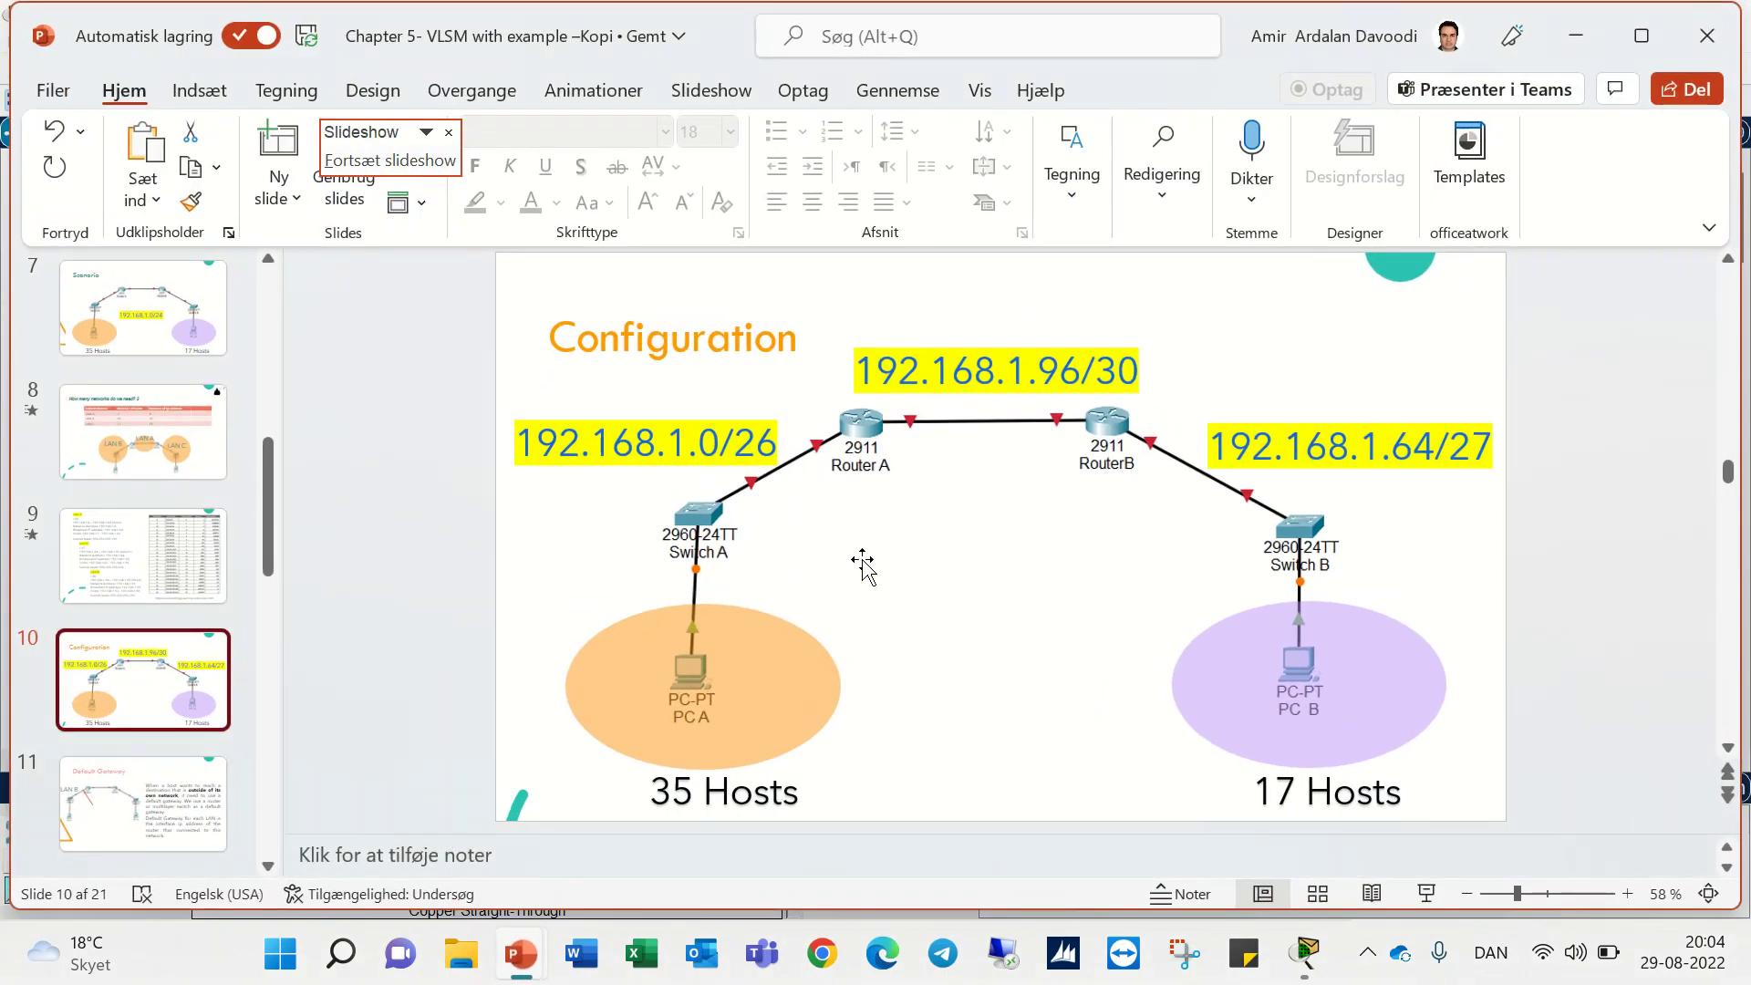
pyautogui.click(1425, 464)
pyautogui.moveTo(1430, 456); pyautogui.dragTo(1400, 456)
pyautogui.click(1405, 474)
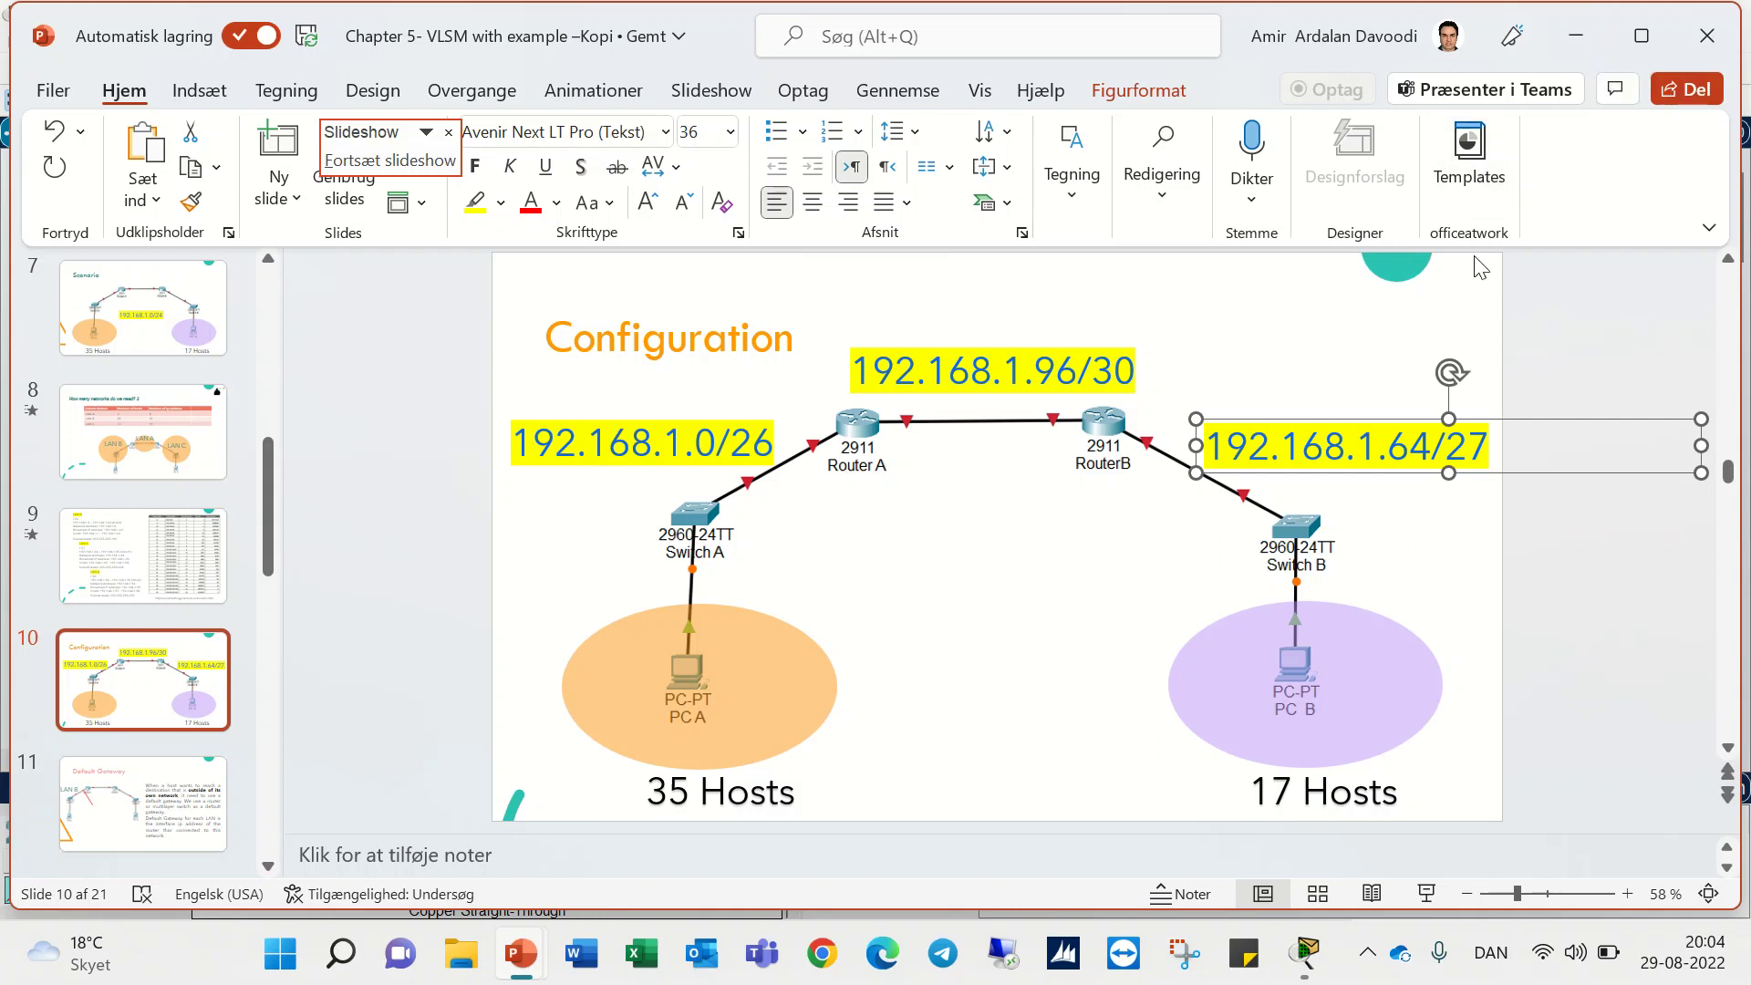
pyautogui.doubleClick(1399, 456)
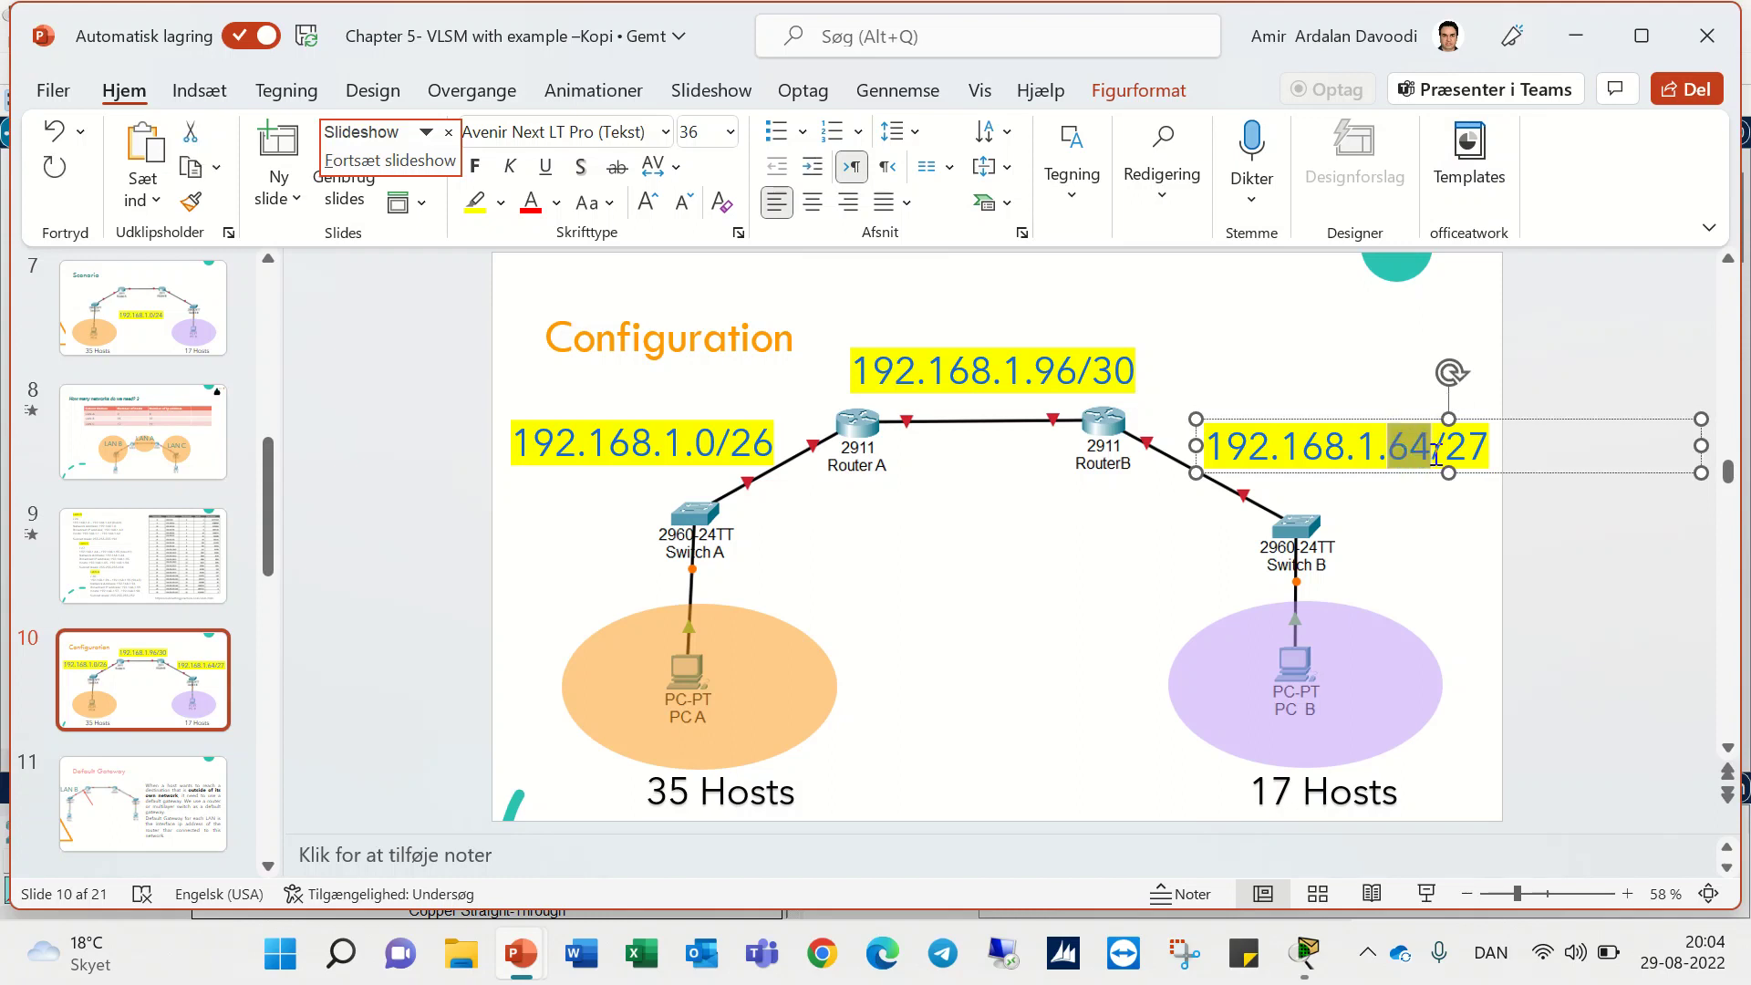
pyautogui.click(185, 582)
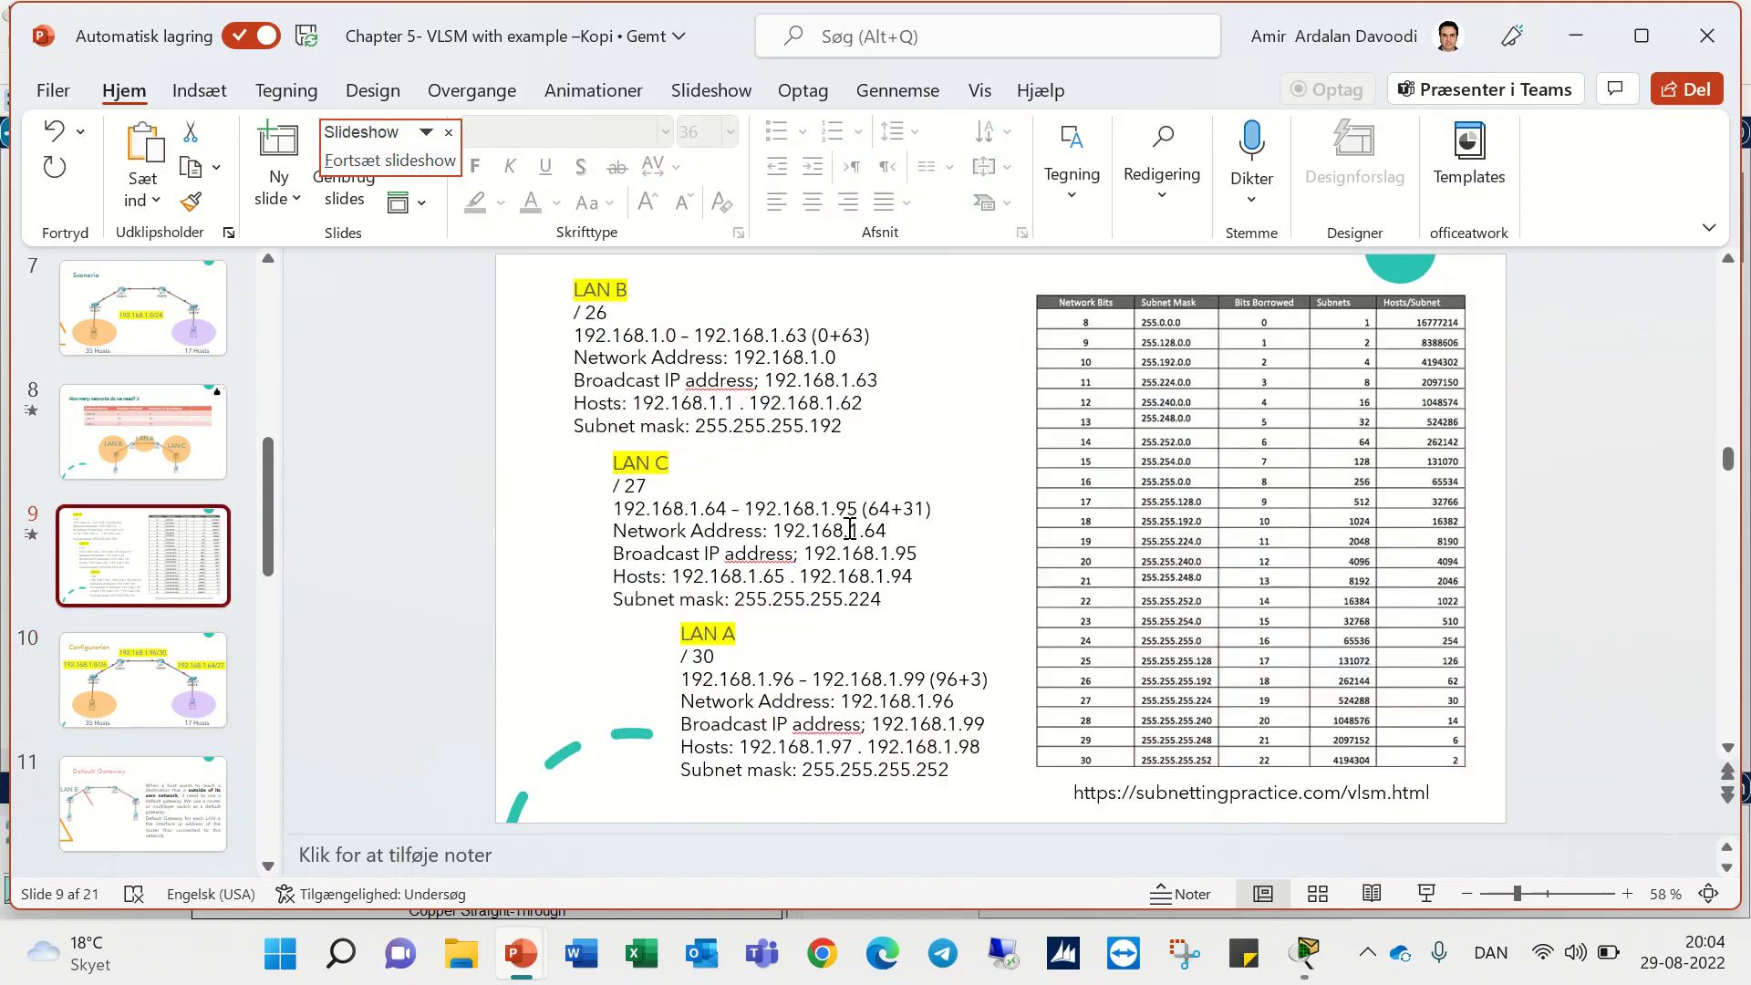
pyautogui.click(908, 547)
pyautogui.doubleClick(901, 547)
pyautogui.moveTo(901, 549); pyautogui.dragTo(898, 557)
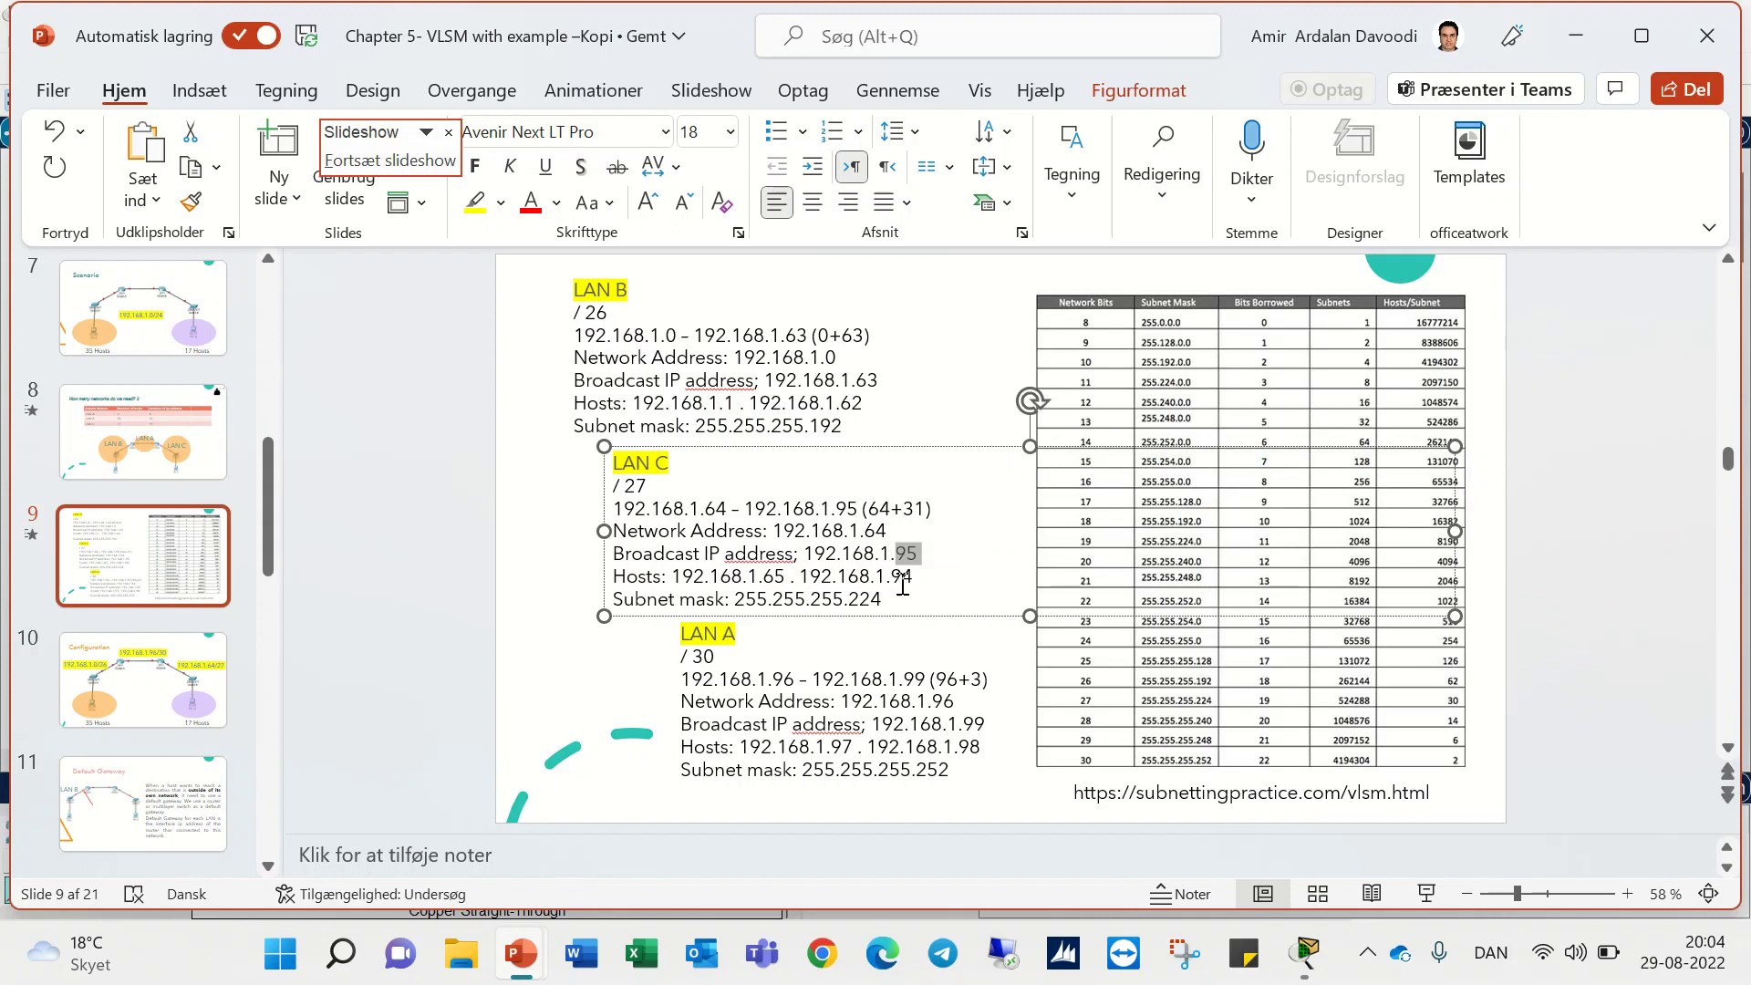
pyautogui.moveTo(789, 578); pyautogui.dragTo(763, 578)
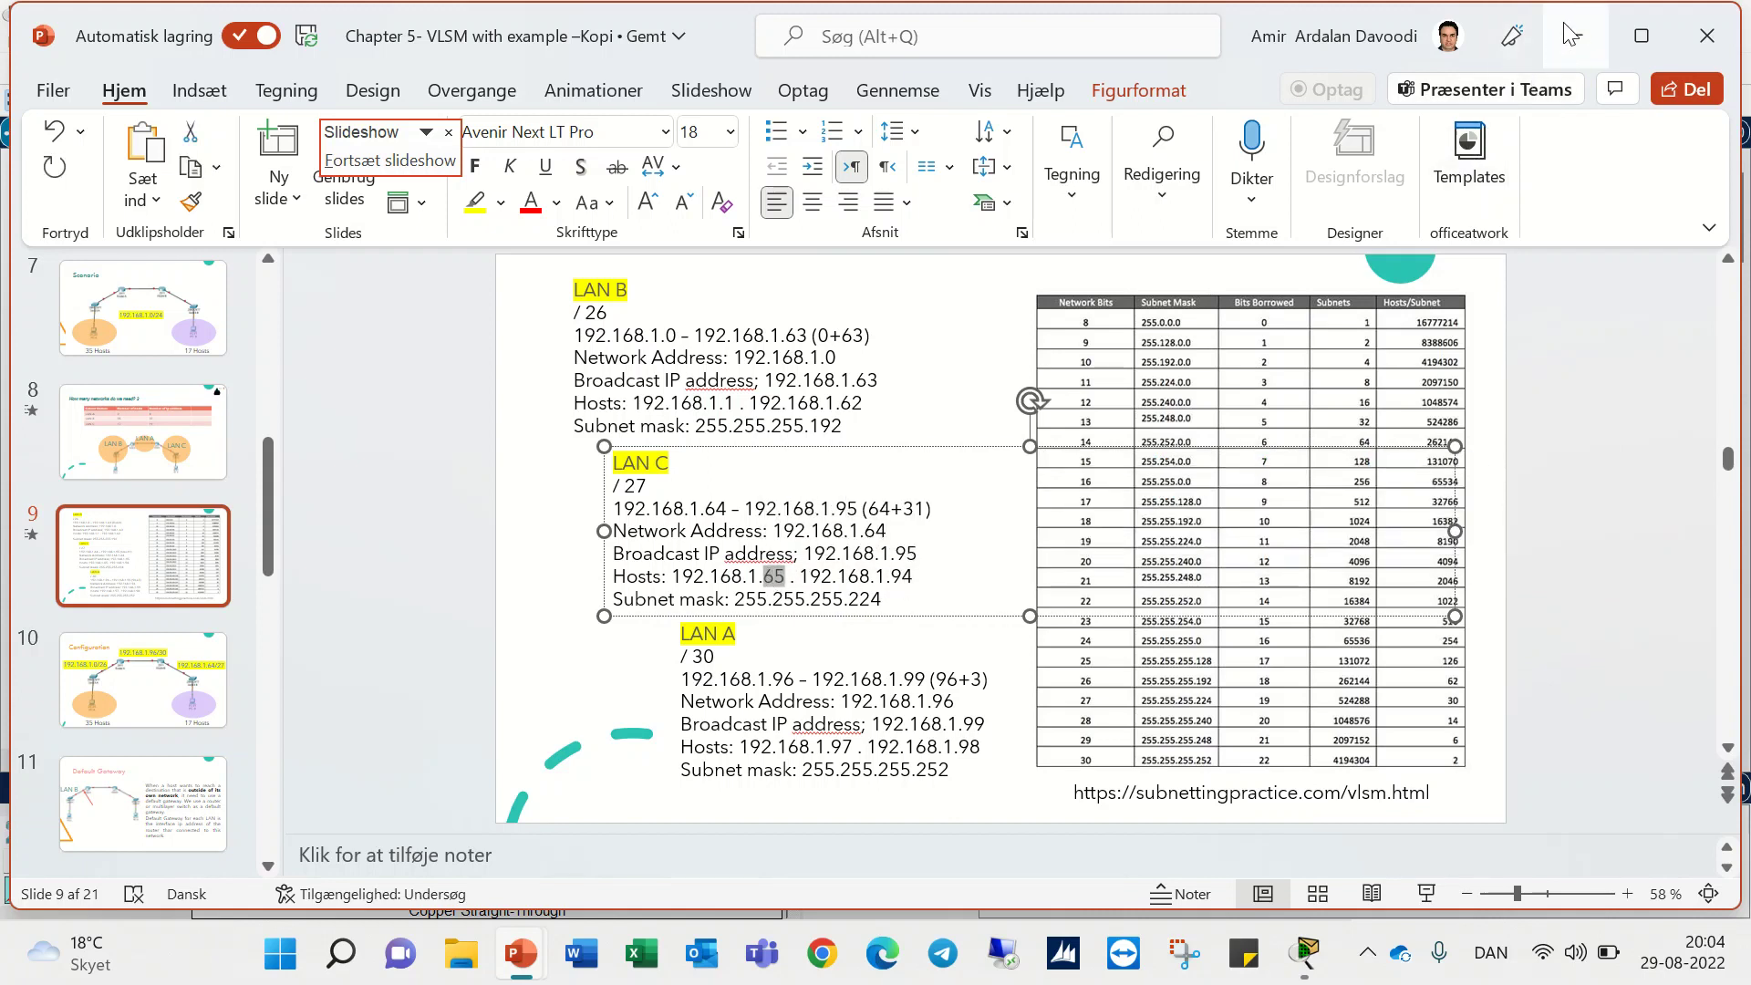
# - Copy LAN C's first host address, 192.168.1.65, from the slide and return to Packet Tracer
pyautogui.moveTo(675, 576); pyautogui.dragTo(776, 558)
pyautogui.doubleClick(777, 576)
pyautogui.hotkey('ctrl', 'c')
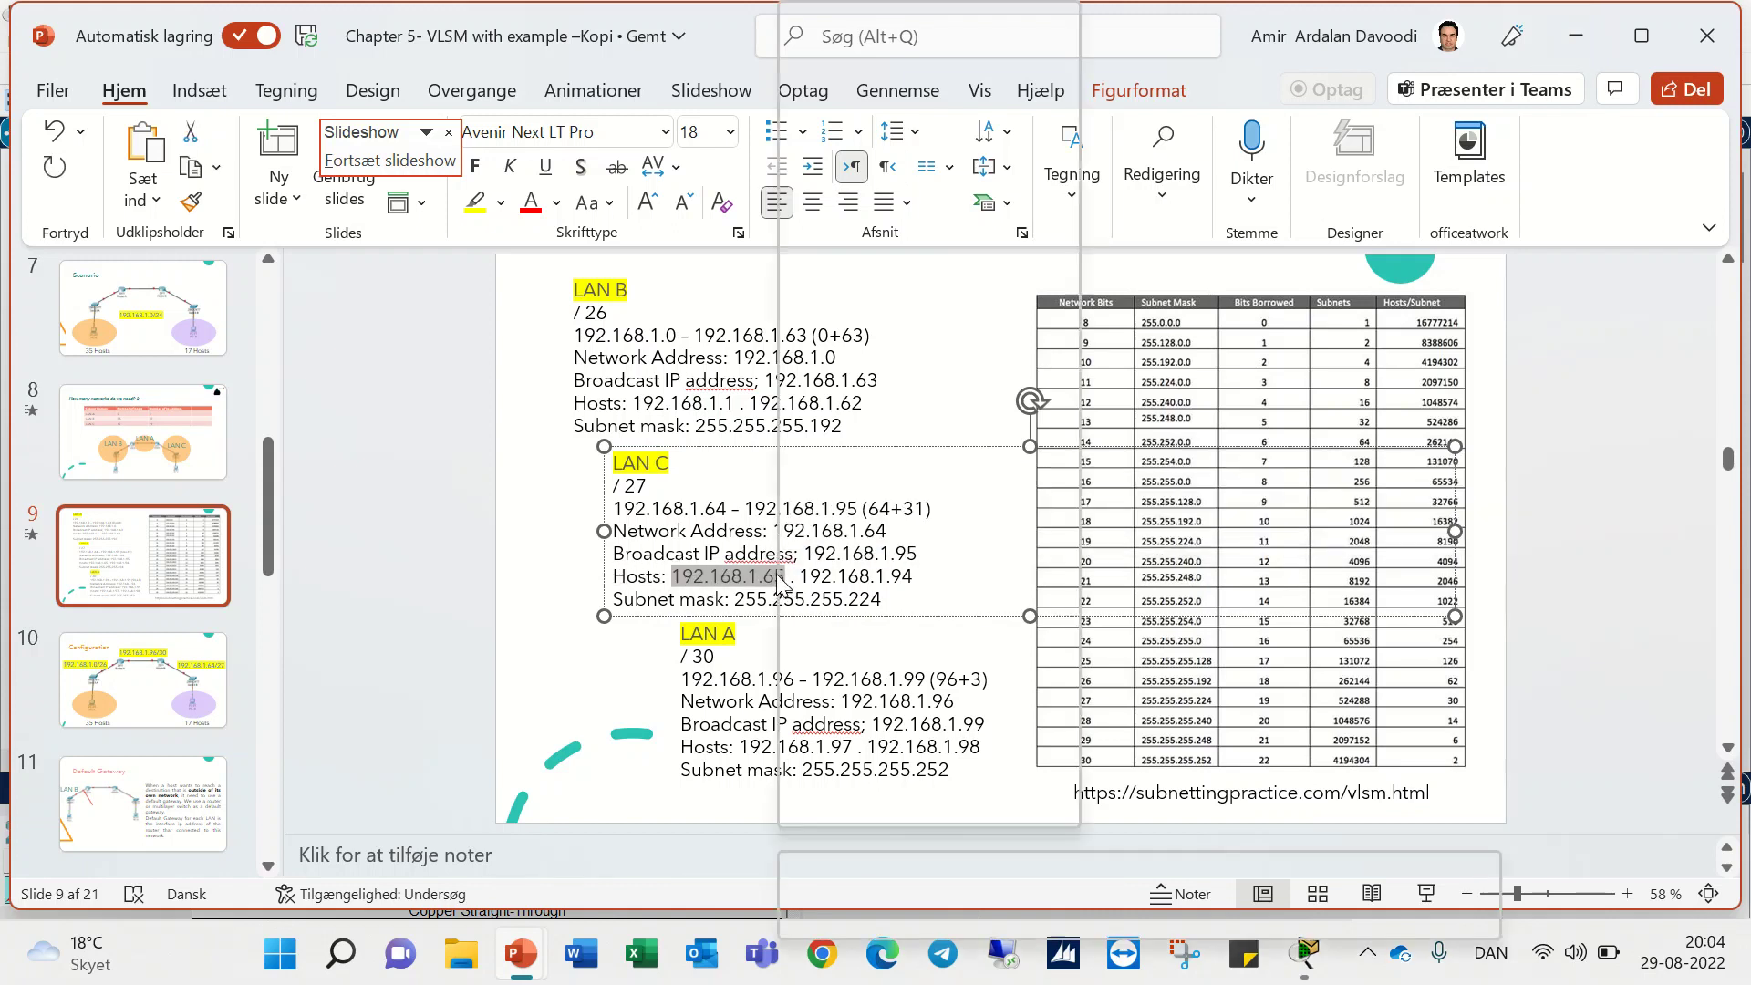
pyautogui.rightClick(781, 580)
pyautogui.click(855, 117)
pyautogui.click(1603, 12)
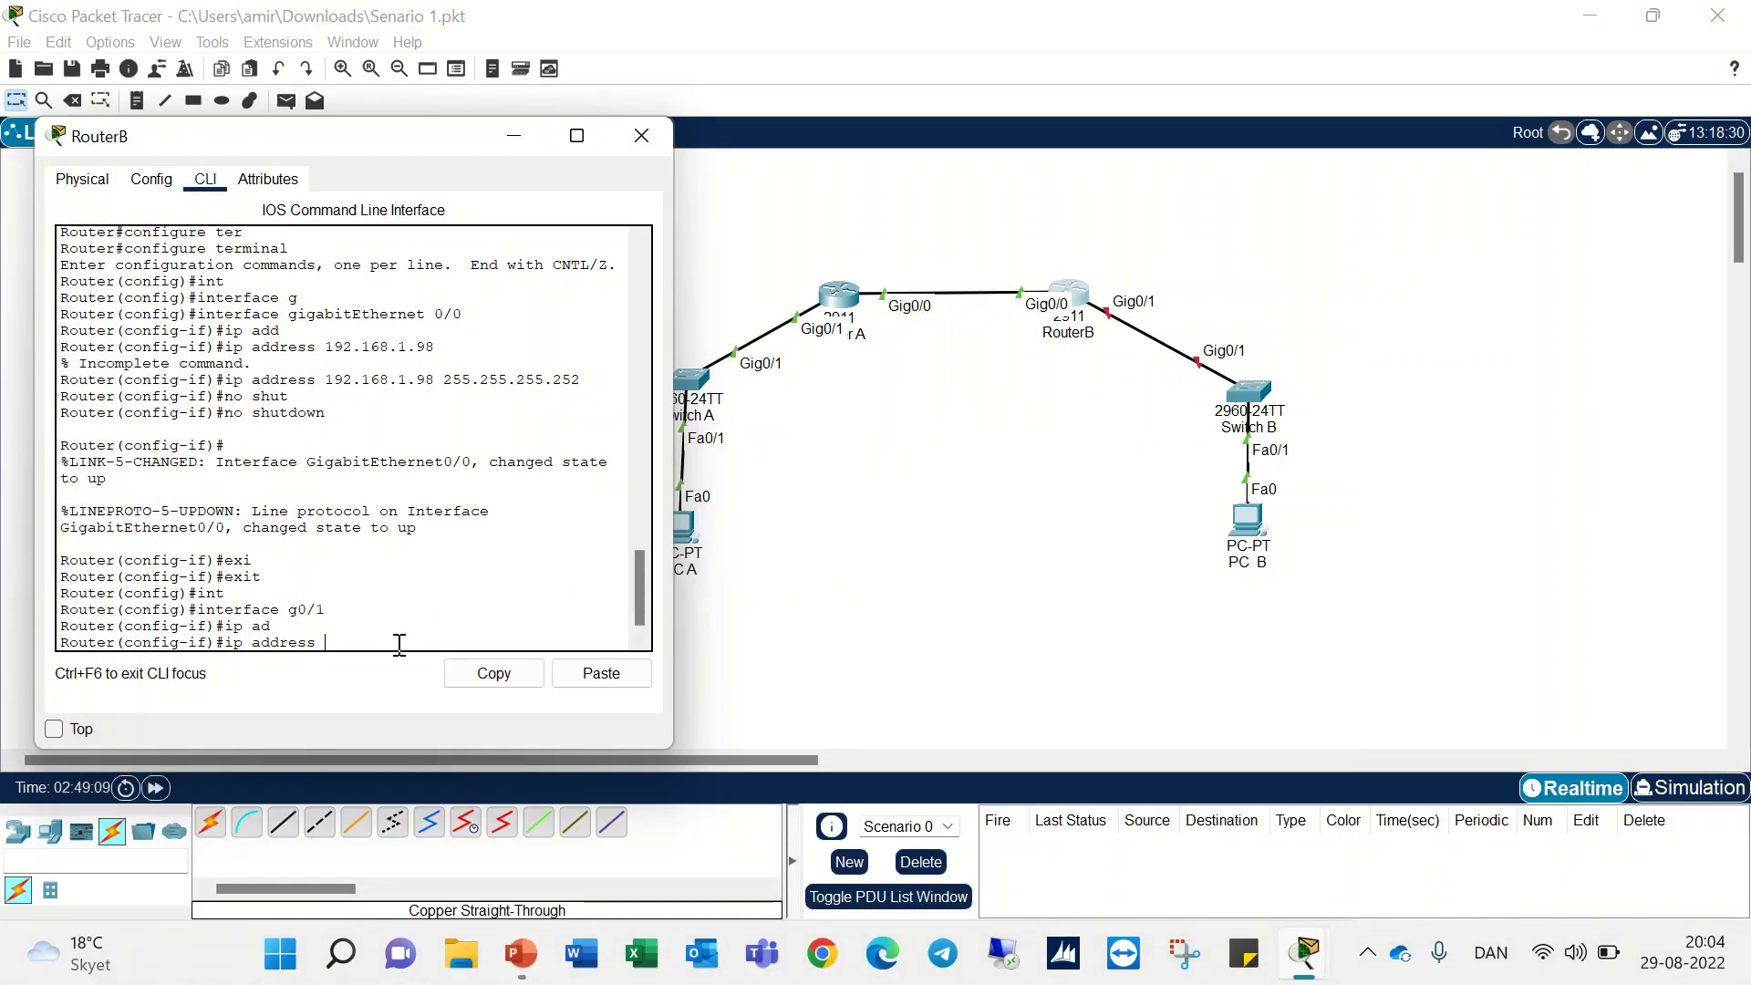
# - Paste 192.168.1.65 into RouterB's g0/1 ip address command and begin the subnet mask with 255.255.255.2
pyautogui.rightClick(399, 649)
pyautogui.click(436, 688)
pyautogui.write('2.168.1.65 255.255.255.2')
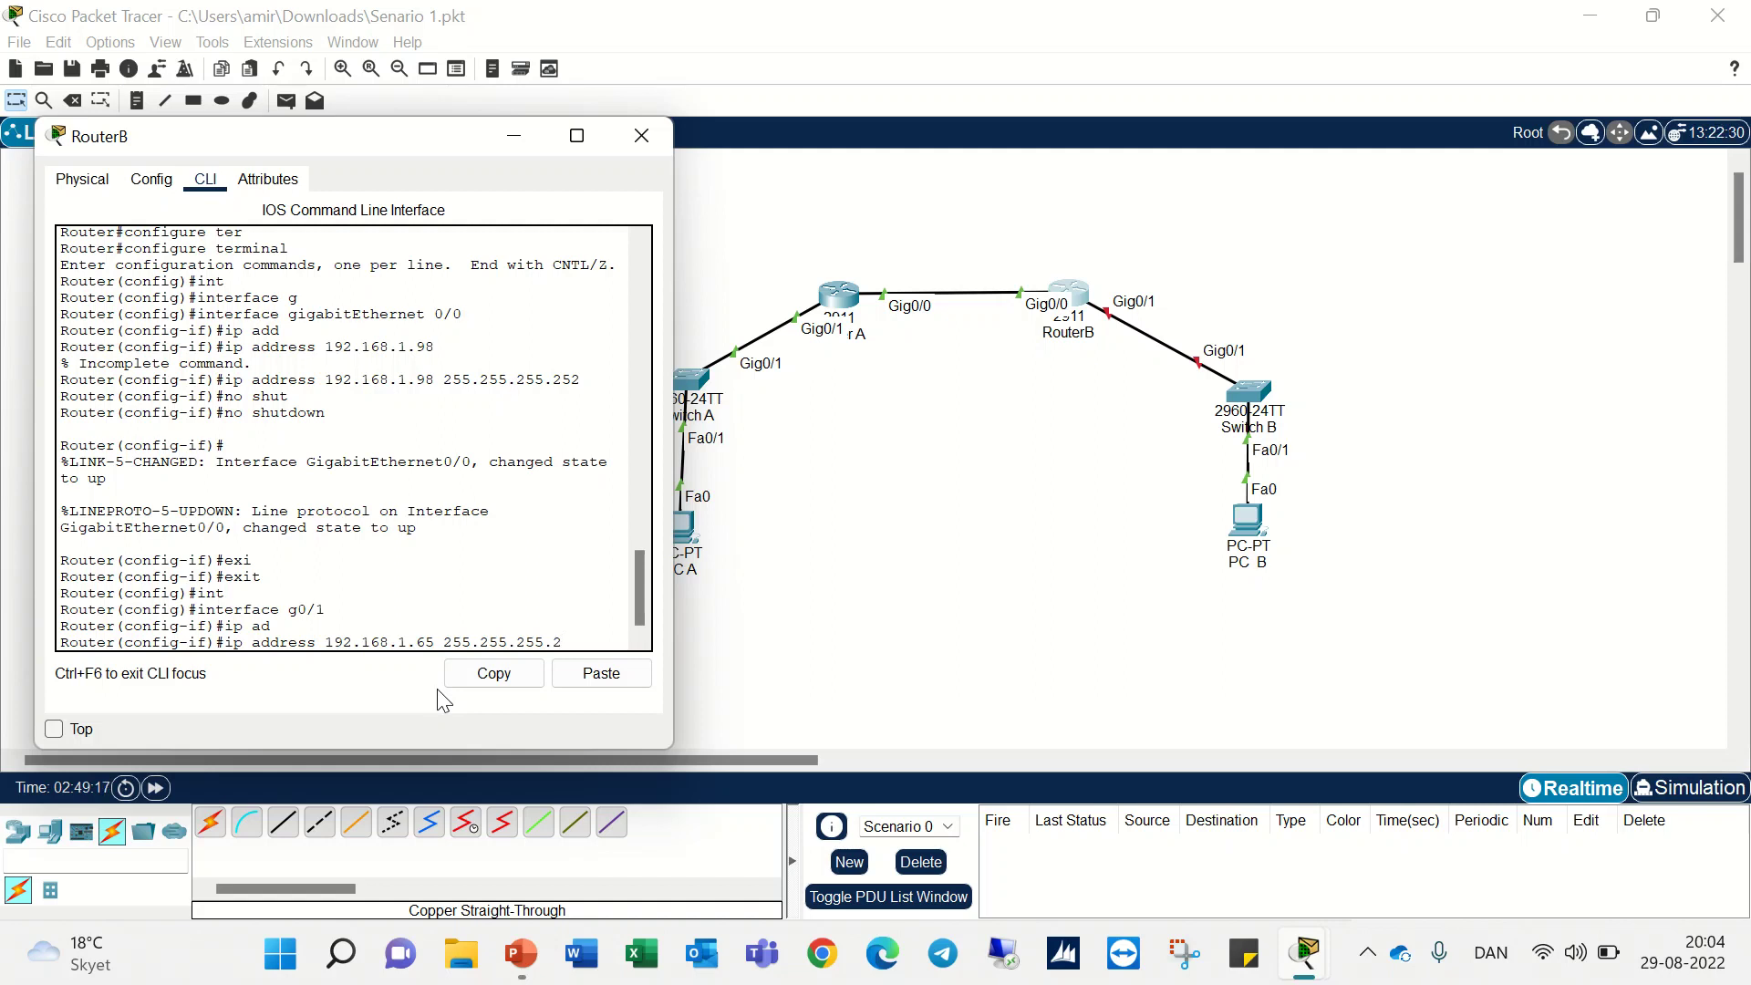
# - Check LAN C's subnet mask in PowerPoint, return to Packet Tracer and complete the g0/1 address command with mask 255.255.255.224
pyautogui.click(520, 953)
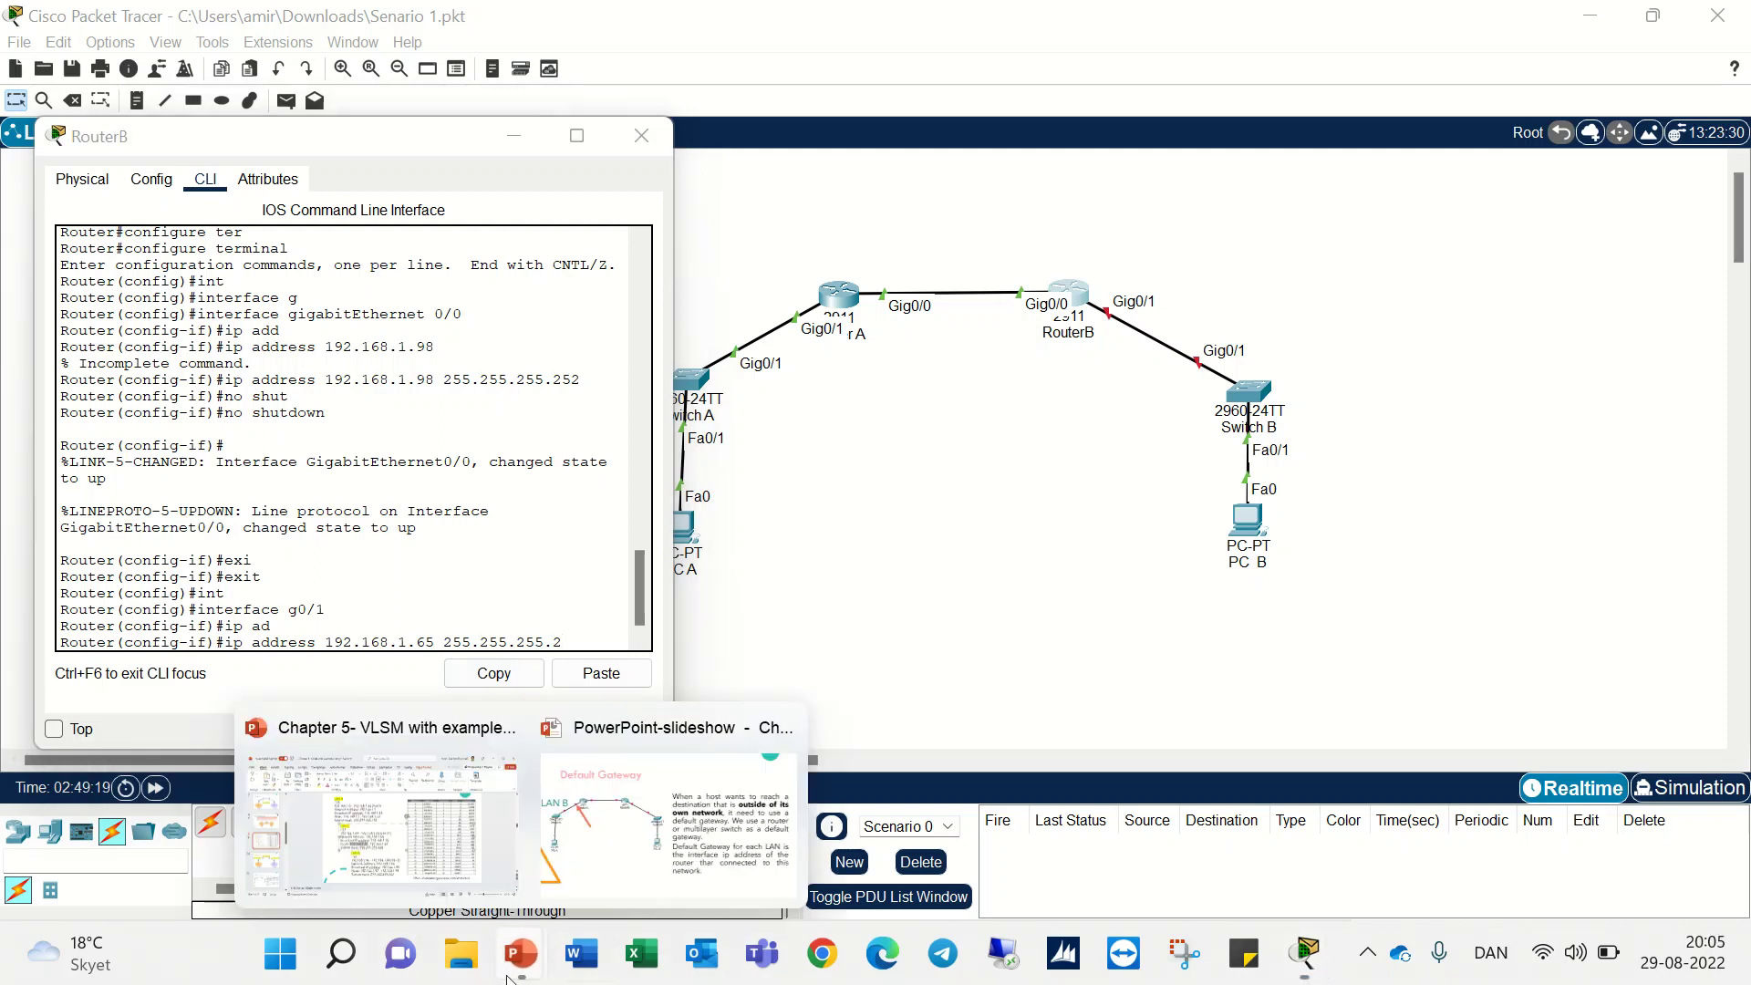
pyautogui.click(422, 903)
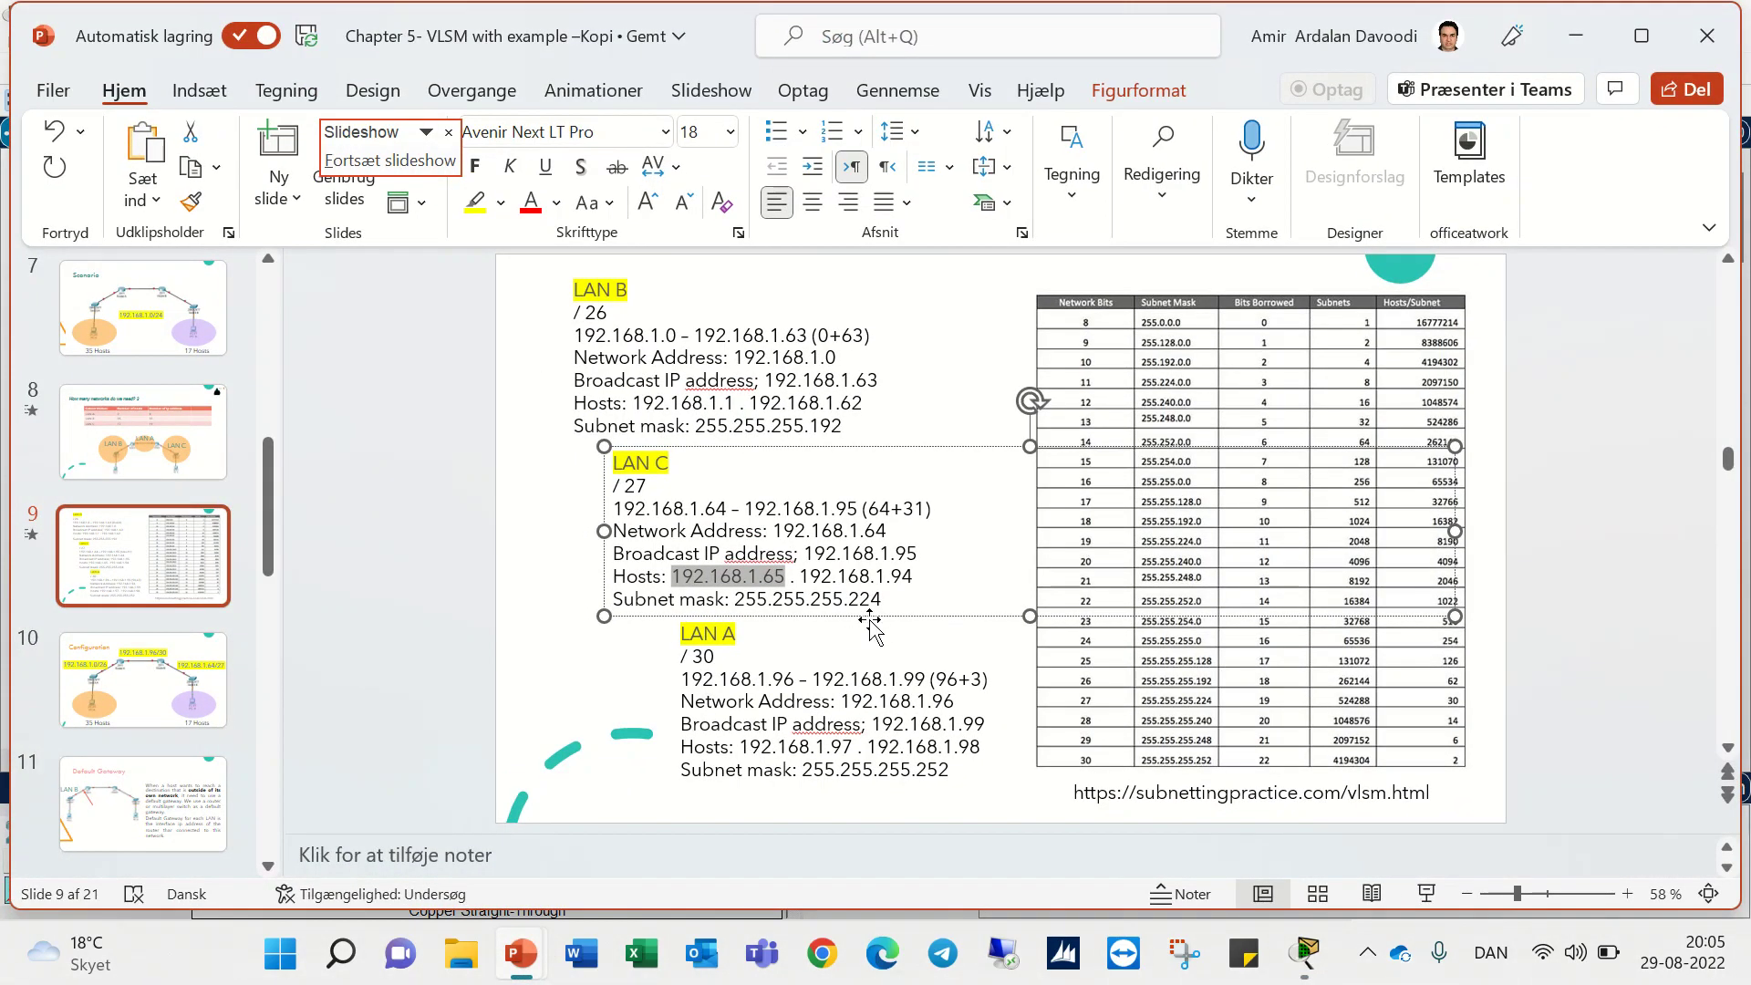
pyautogui.moveTo(885, 602); pyautogui.dragTo(850, 600)
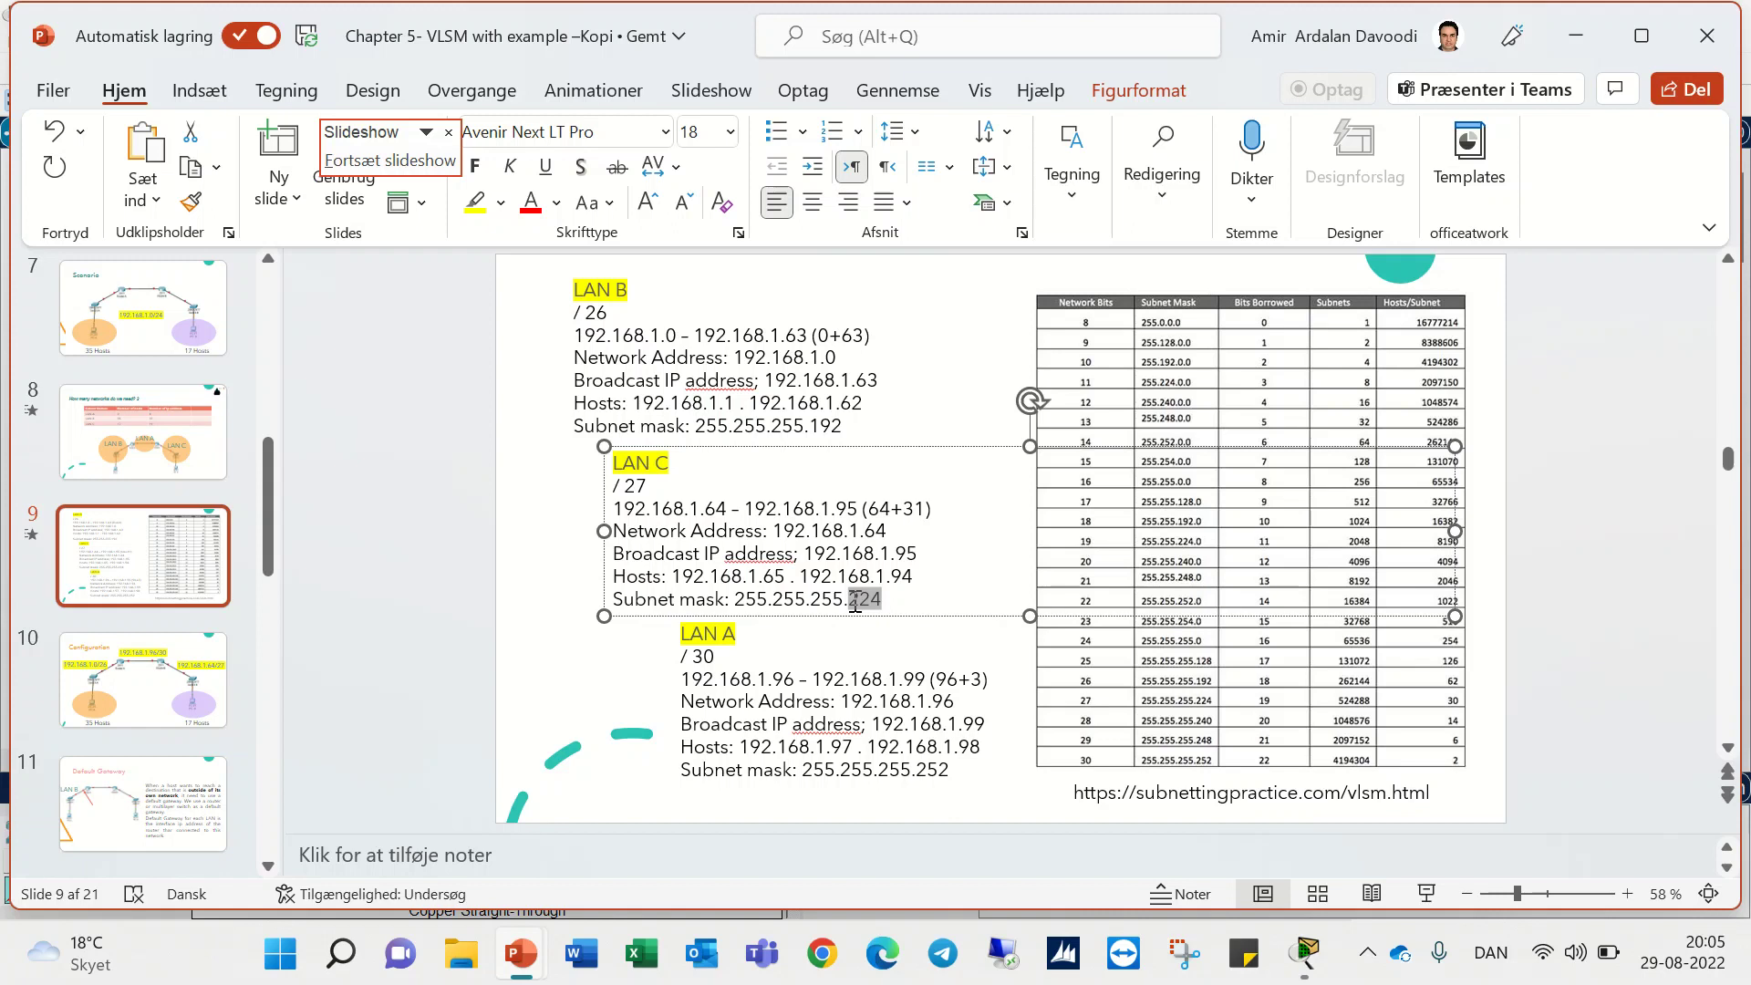
pyautogui.click(1575, 35)
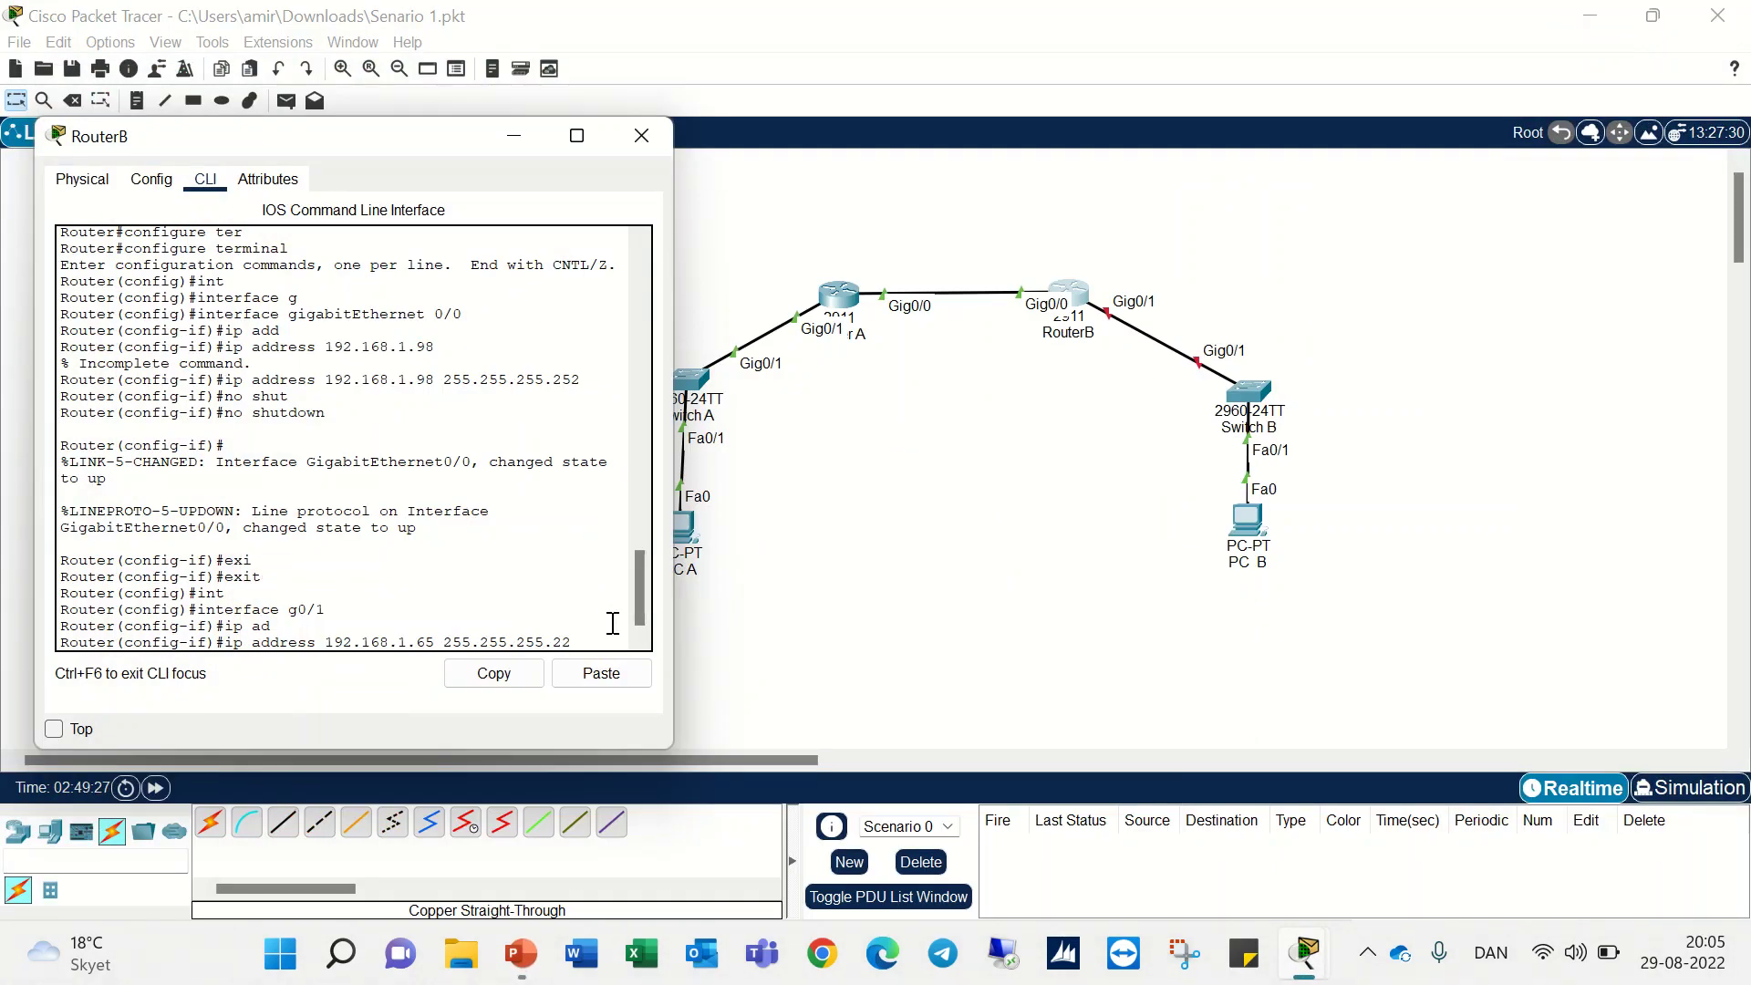
pyautogui.press('Return')
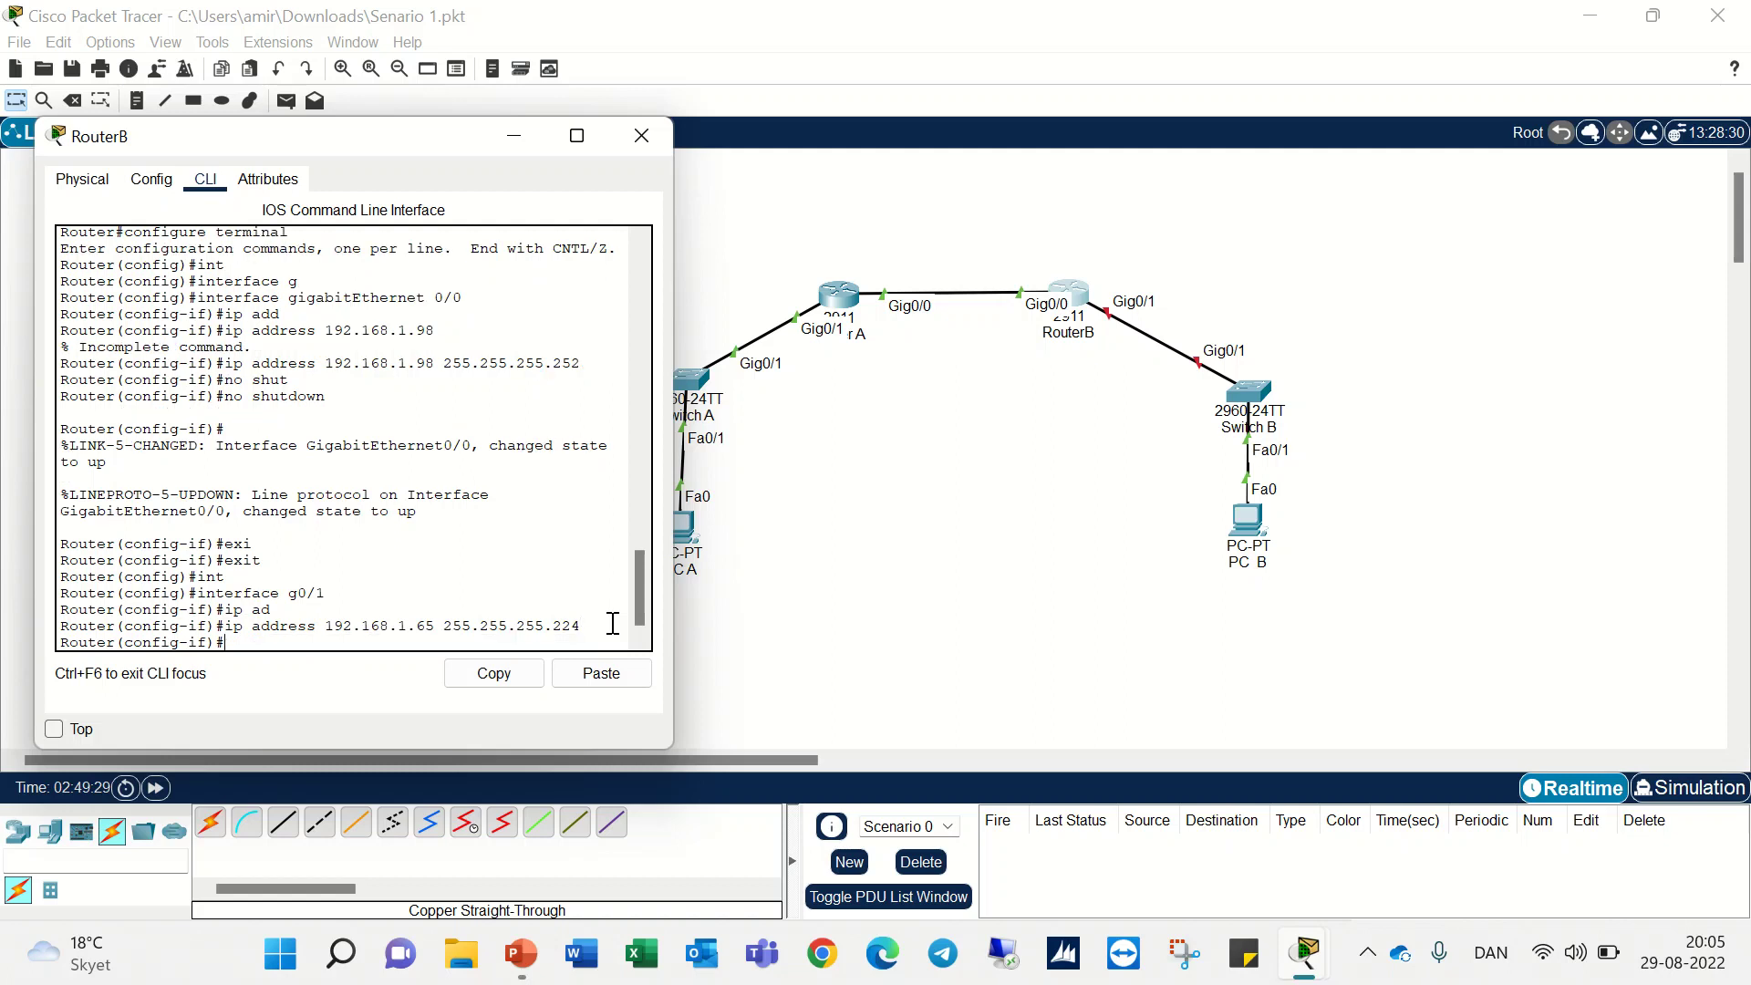
# - Enable RouterB's g0/1 interface with no shut and save the router configuration with do wr
pyautogui.press('Return')
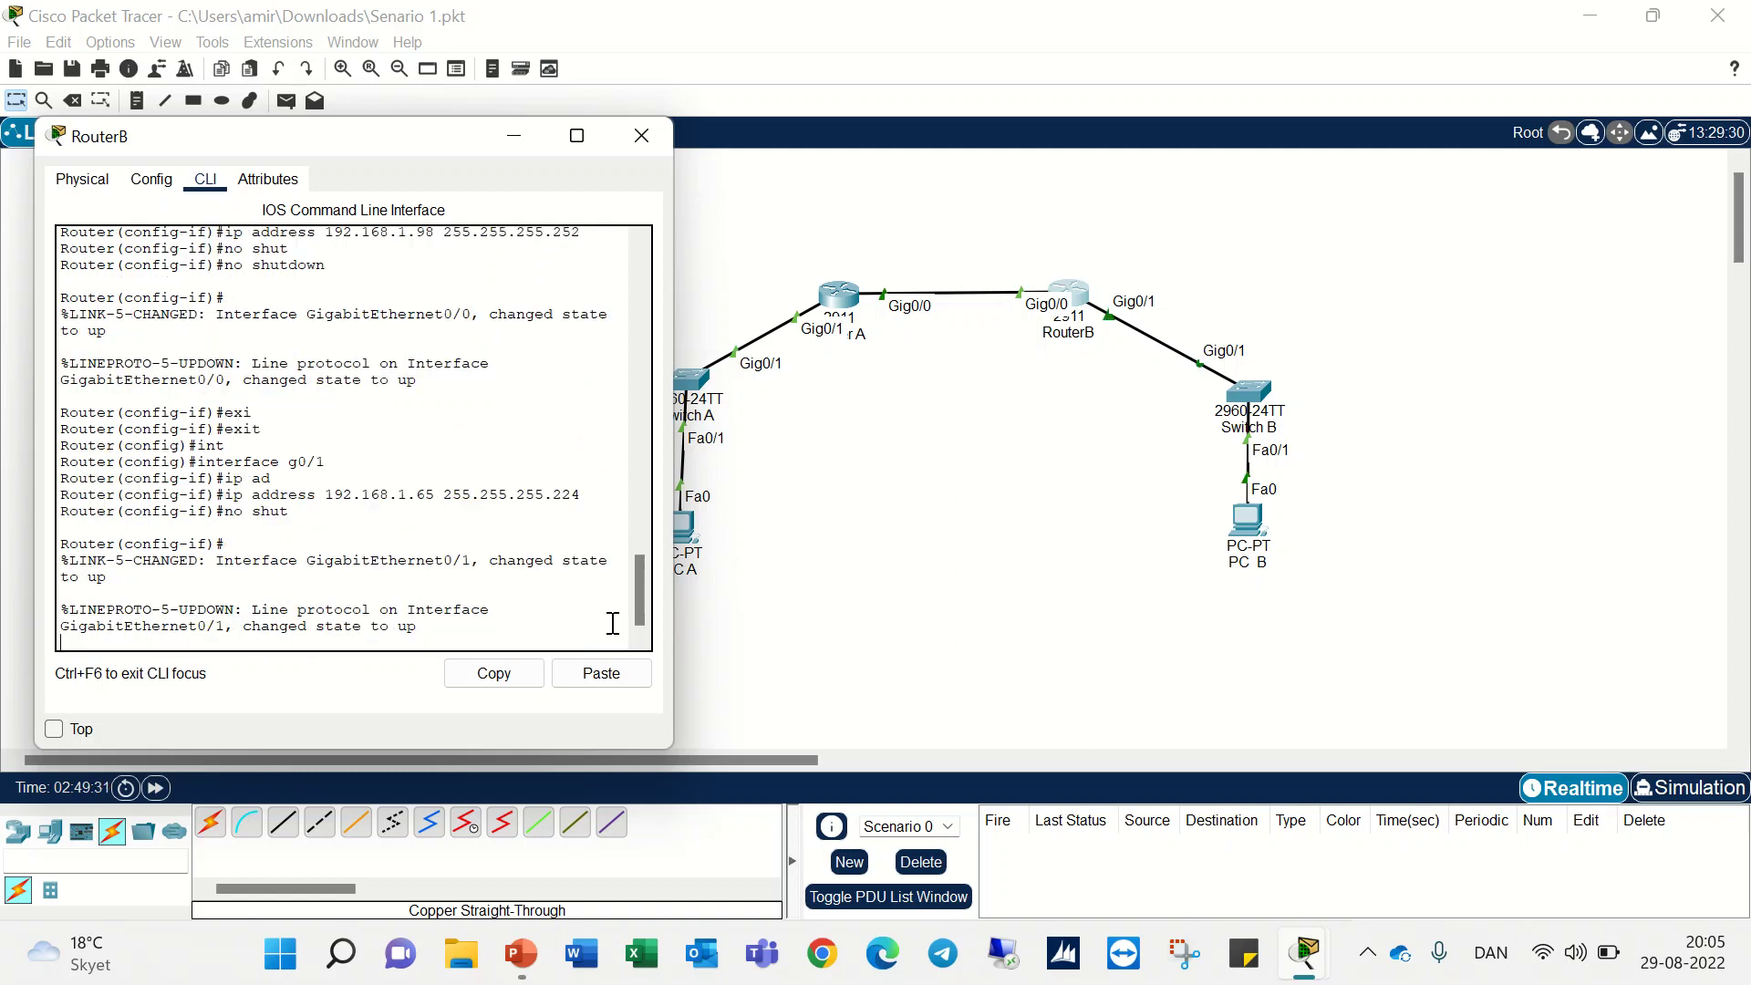
pyautogui.press('Return')
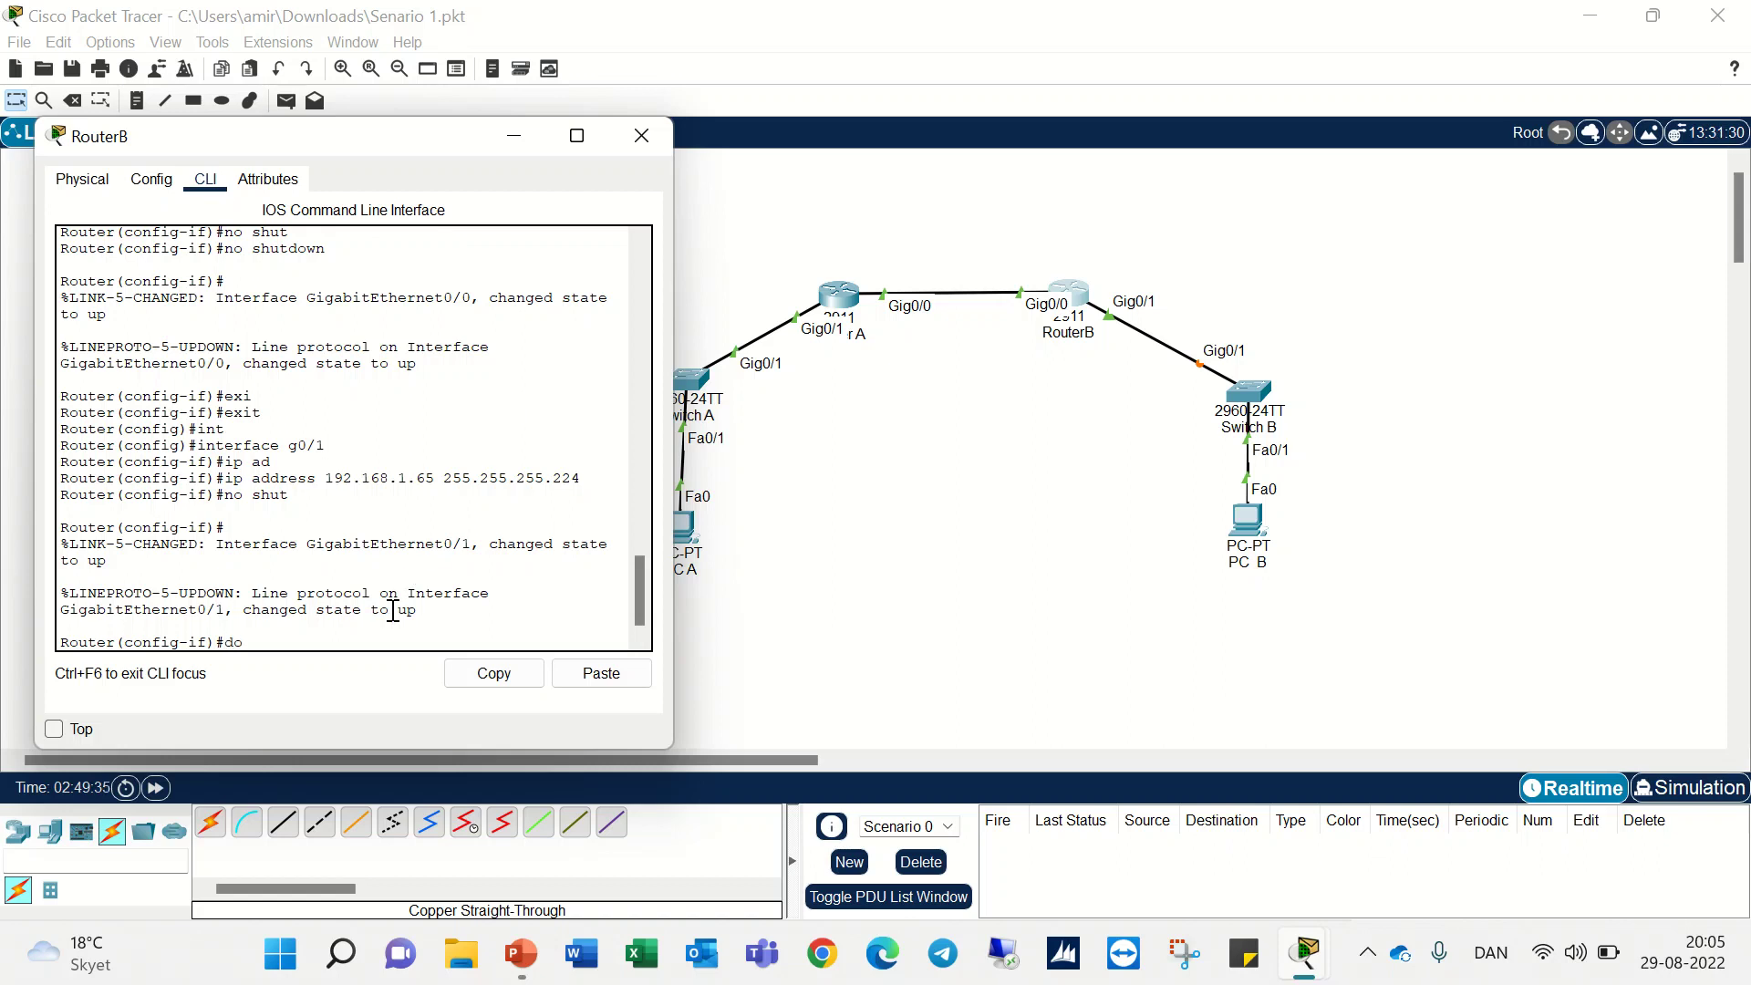
pyautogui.write('do wr')
pyautogui.press('Return')
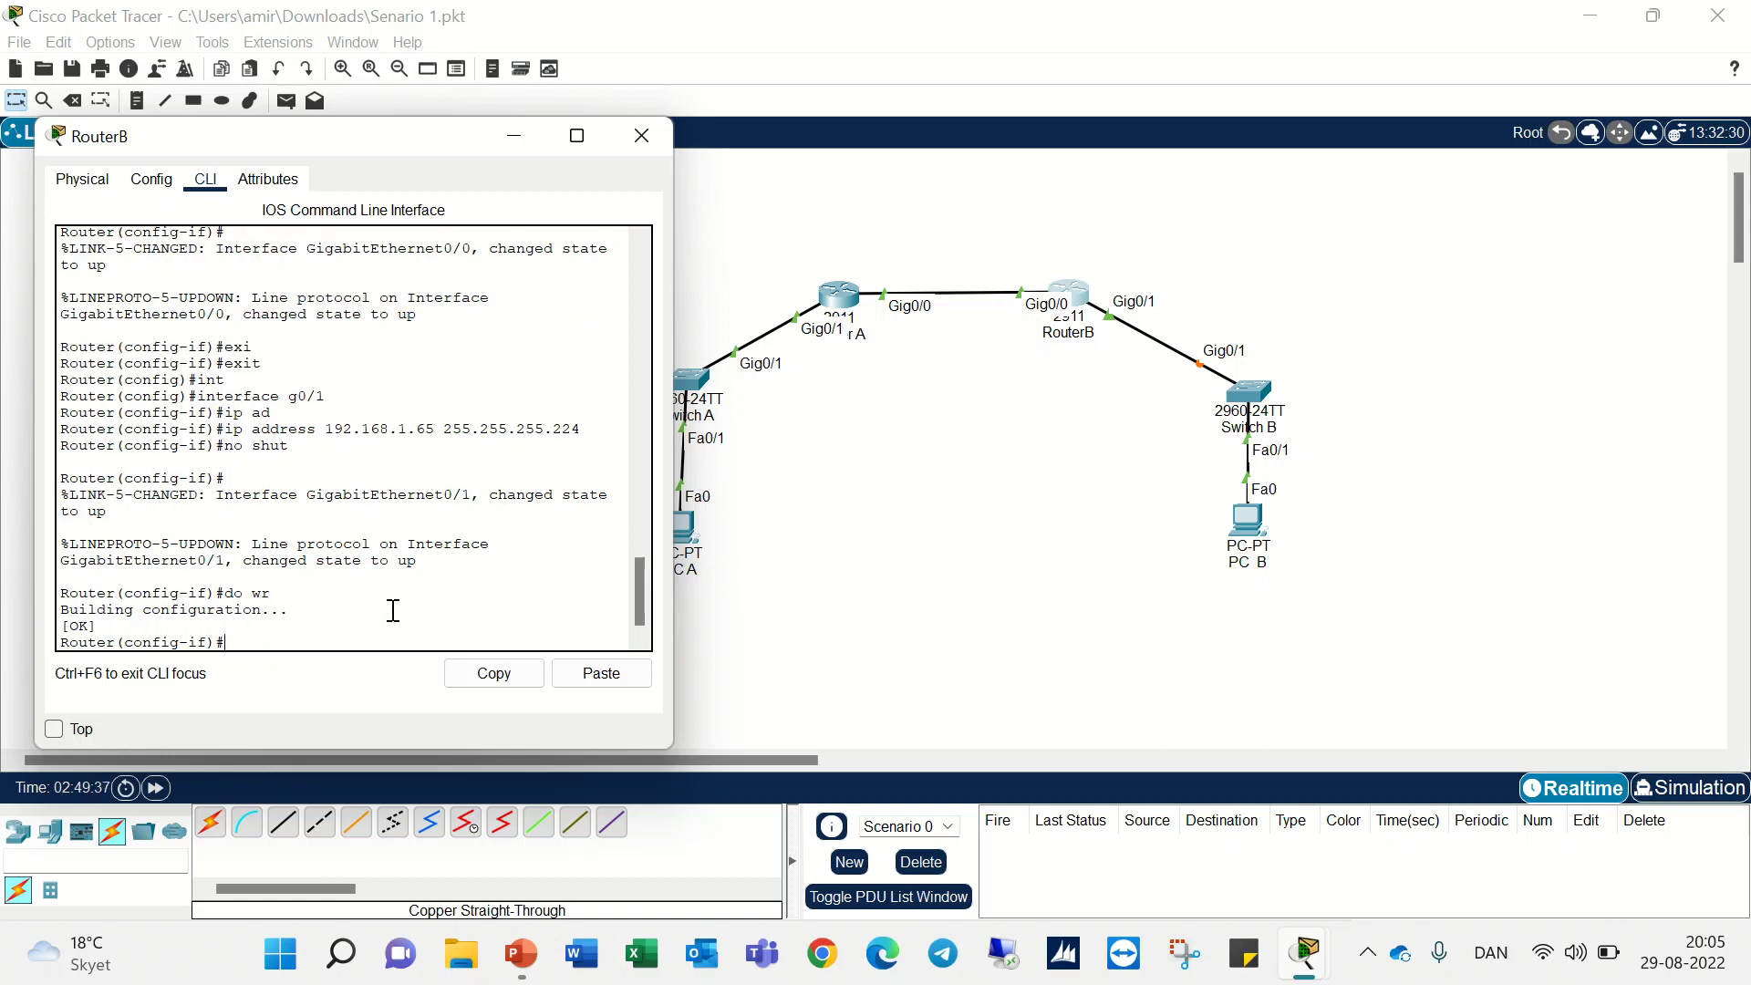
pyautogui.moveTo(275, 621); pyautogui.dragTo(51, 613)
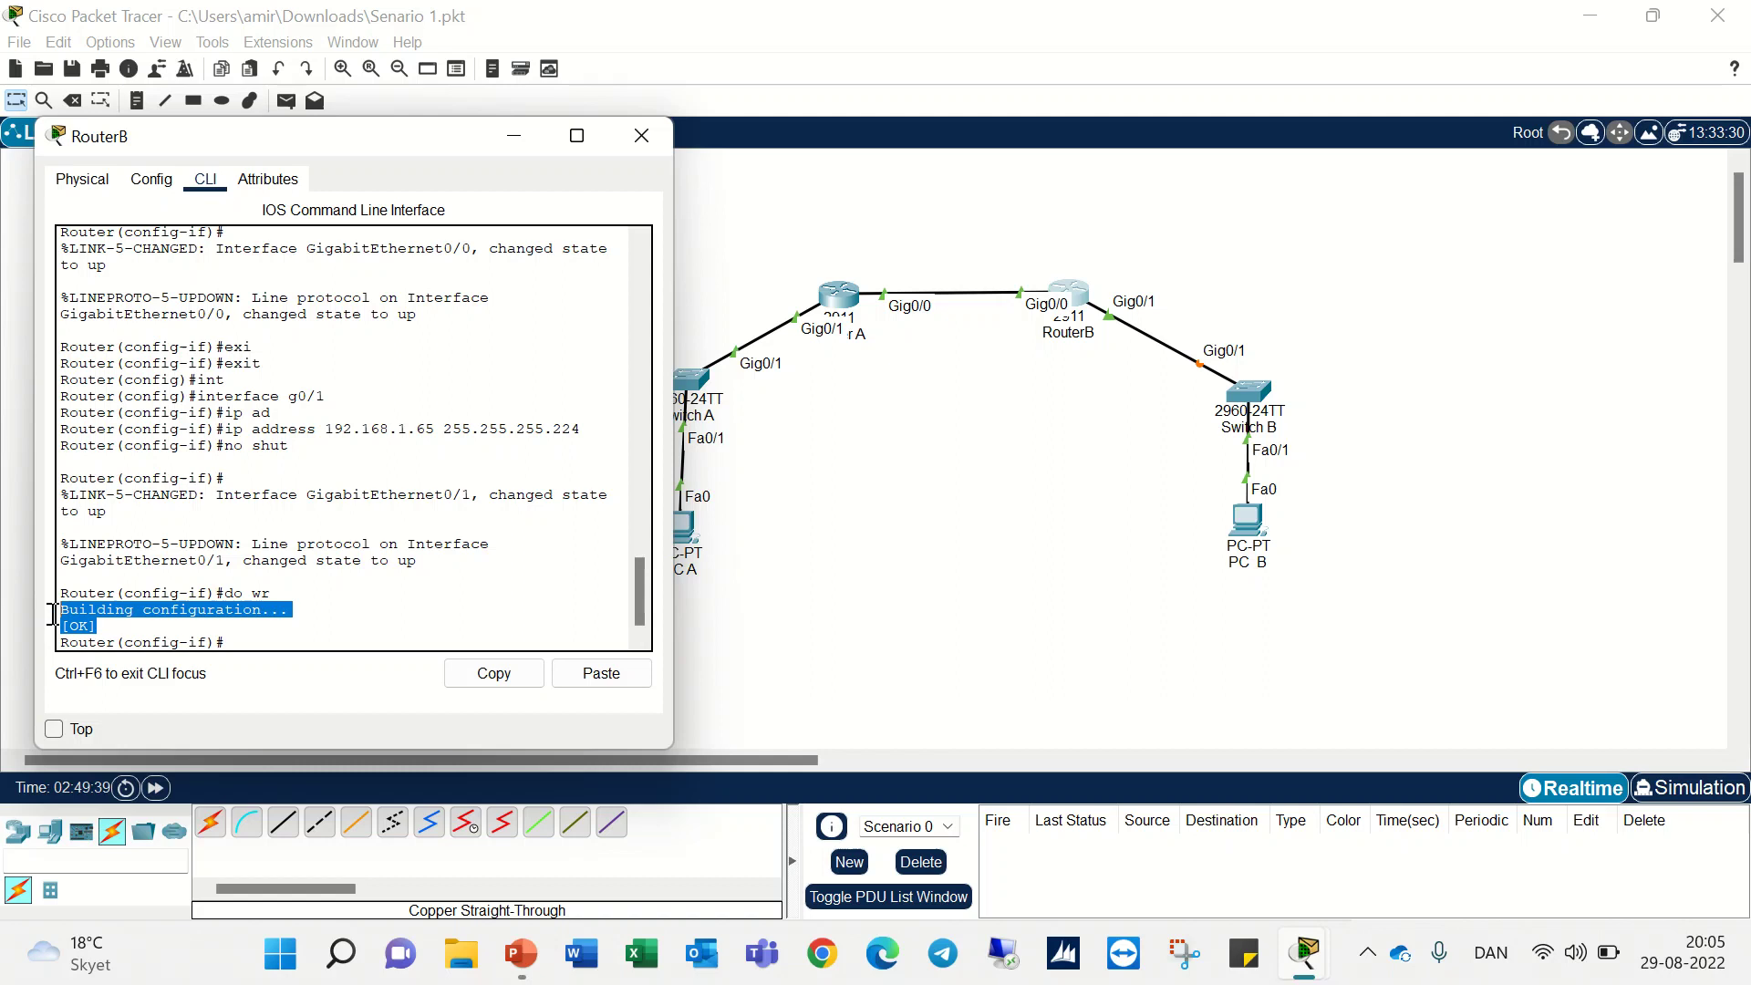
pyautogui.click(180, 611)
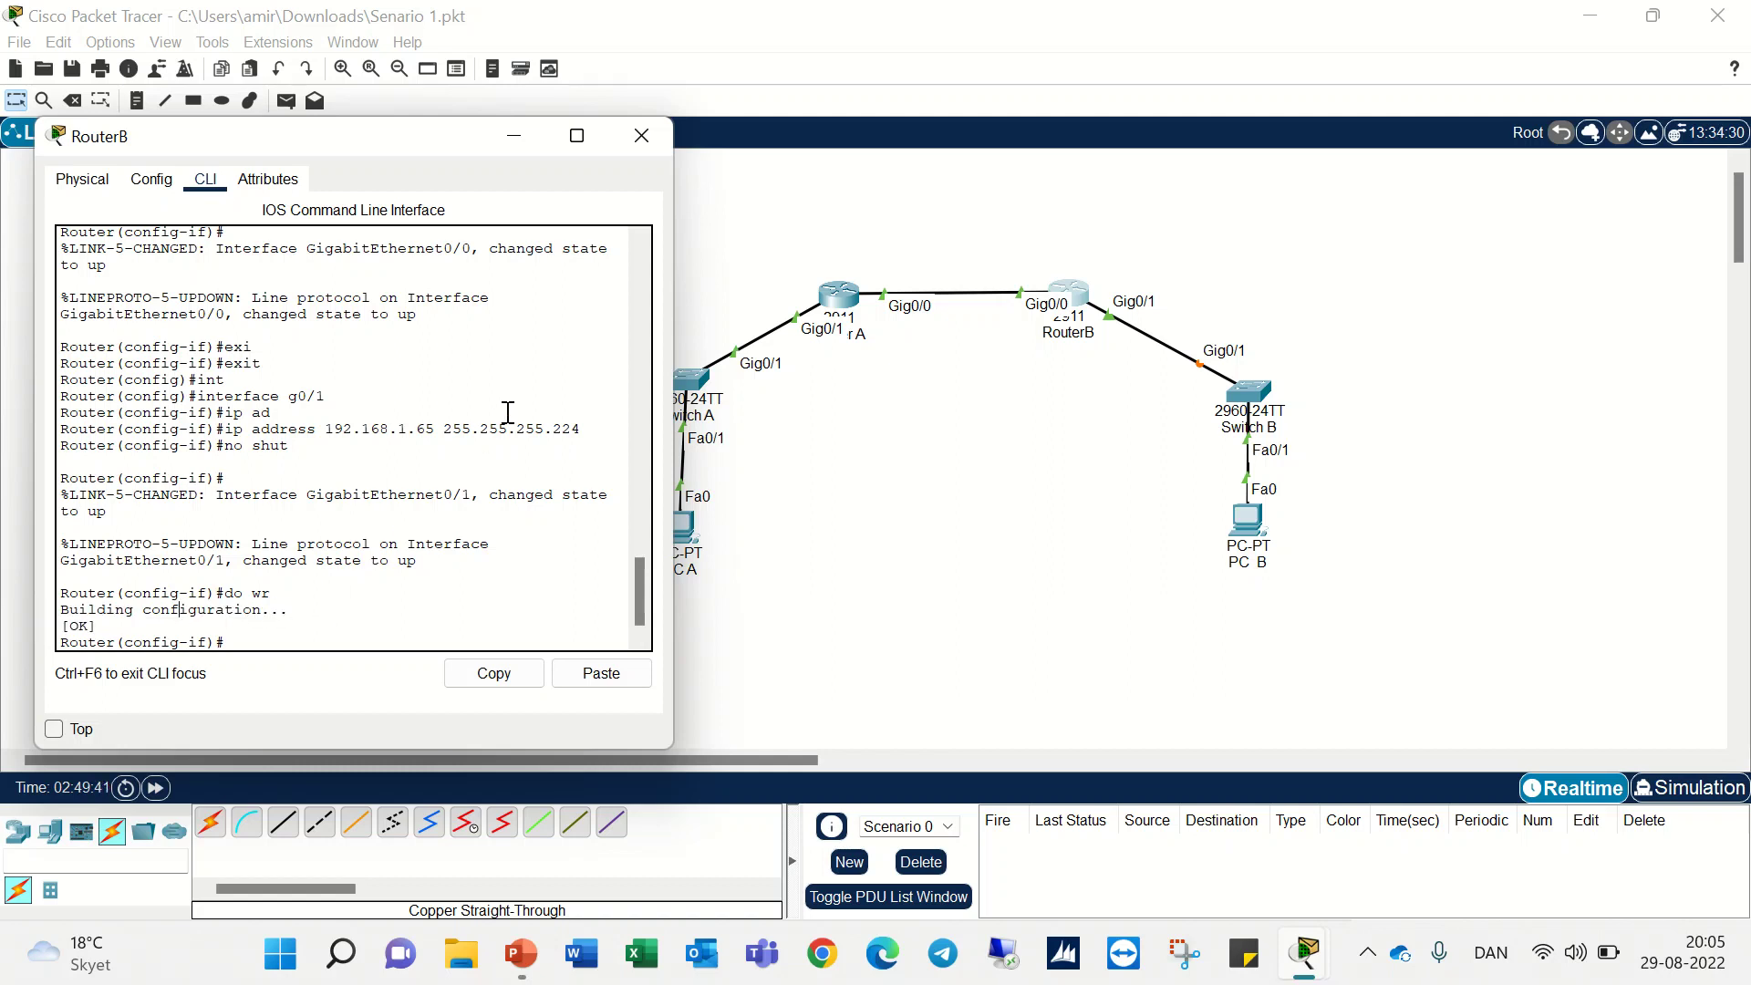
# - Minimize RouterB's window, open PC A's IP configuration and begin its IPv4 address with 192.168.1
pyautogui.click(517, 152)
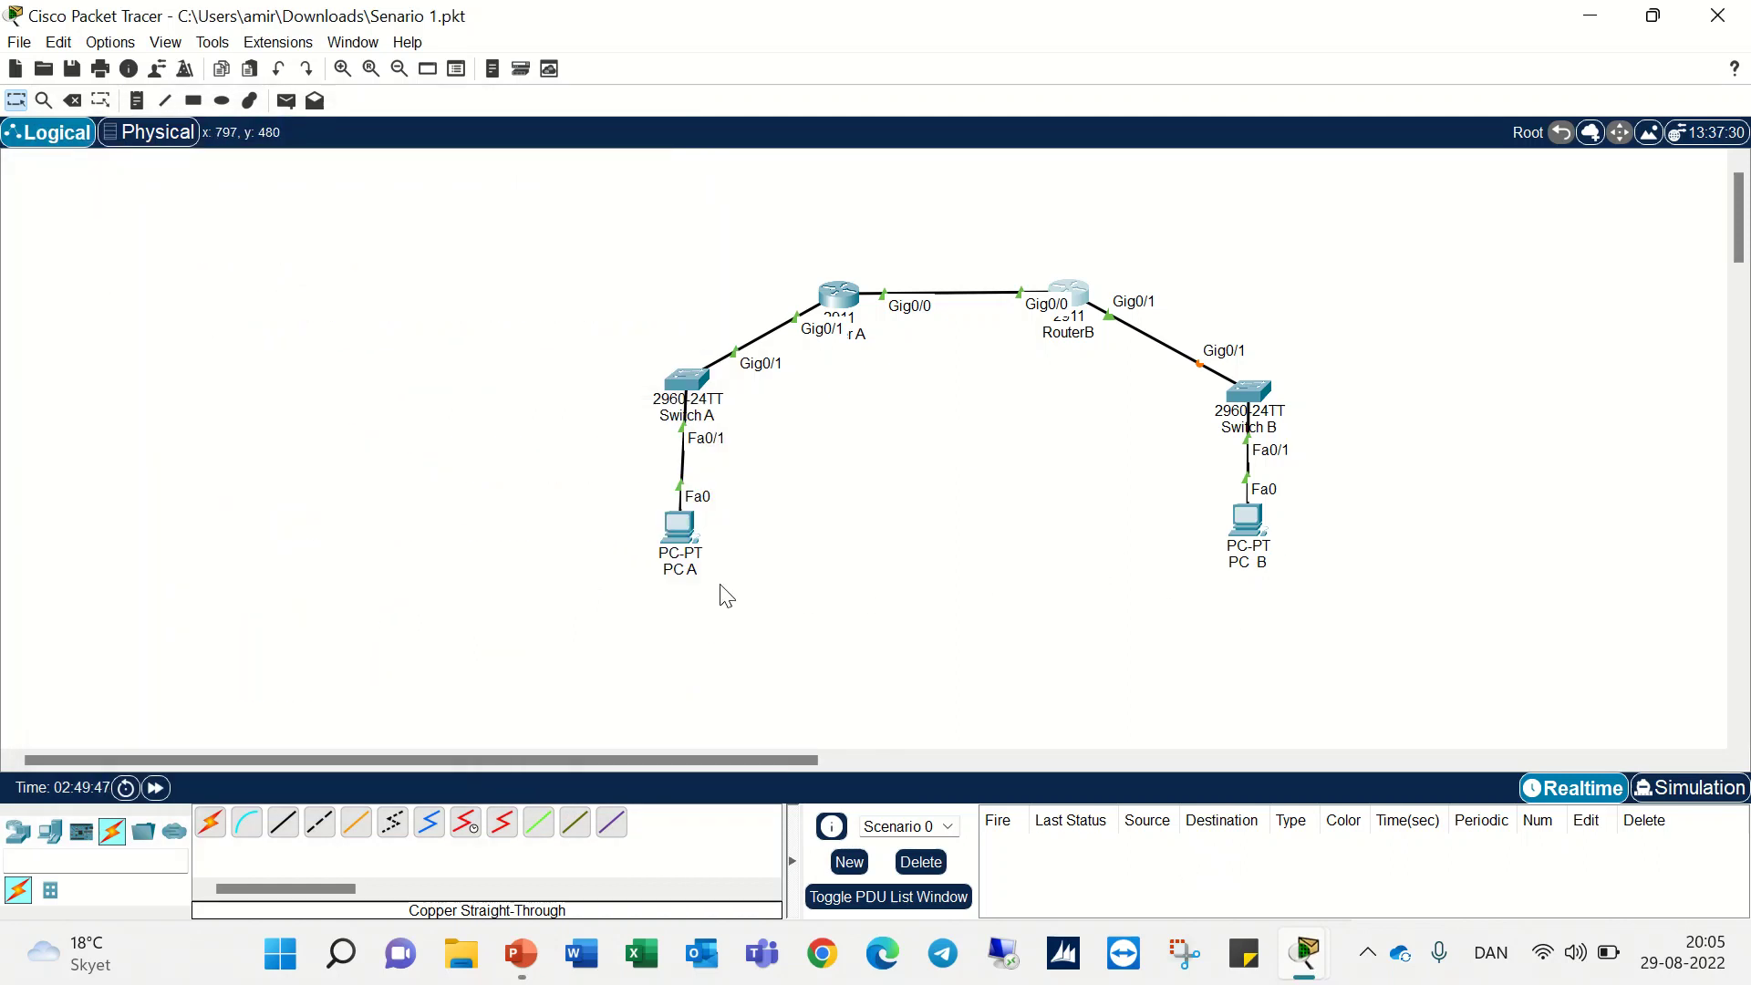
pyautogui.moveTo(683, 474)
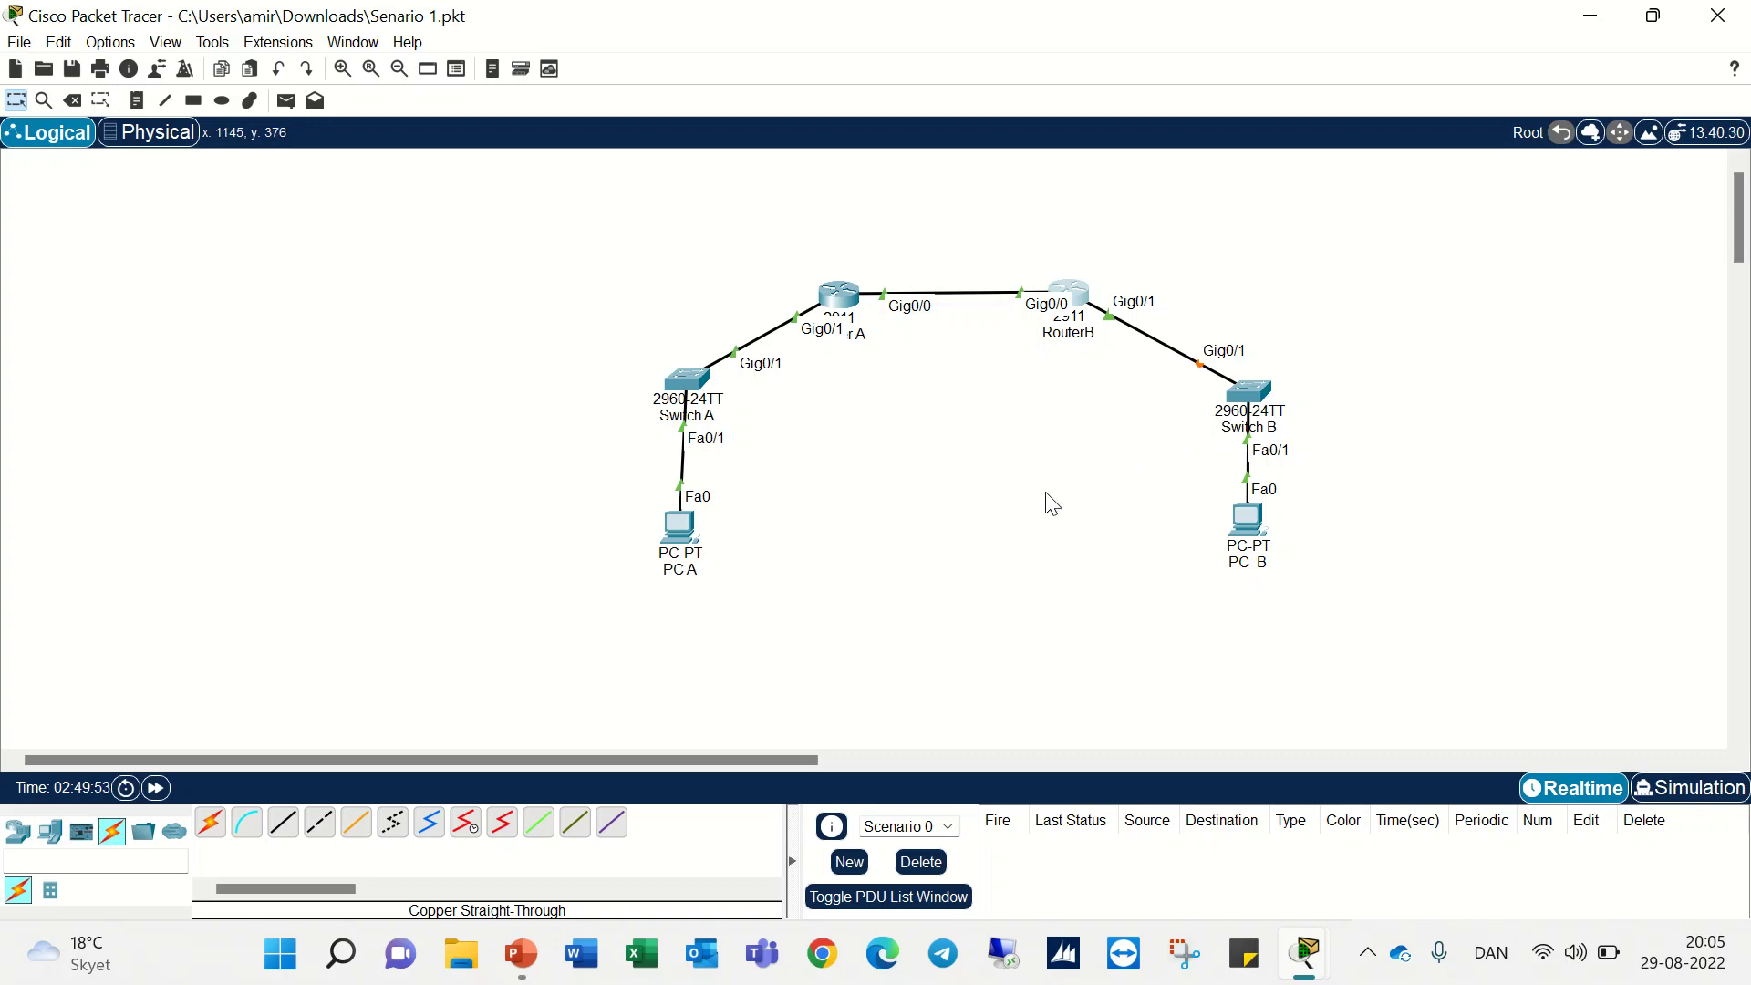
pyautogui.click(680, 528)
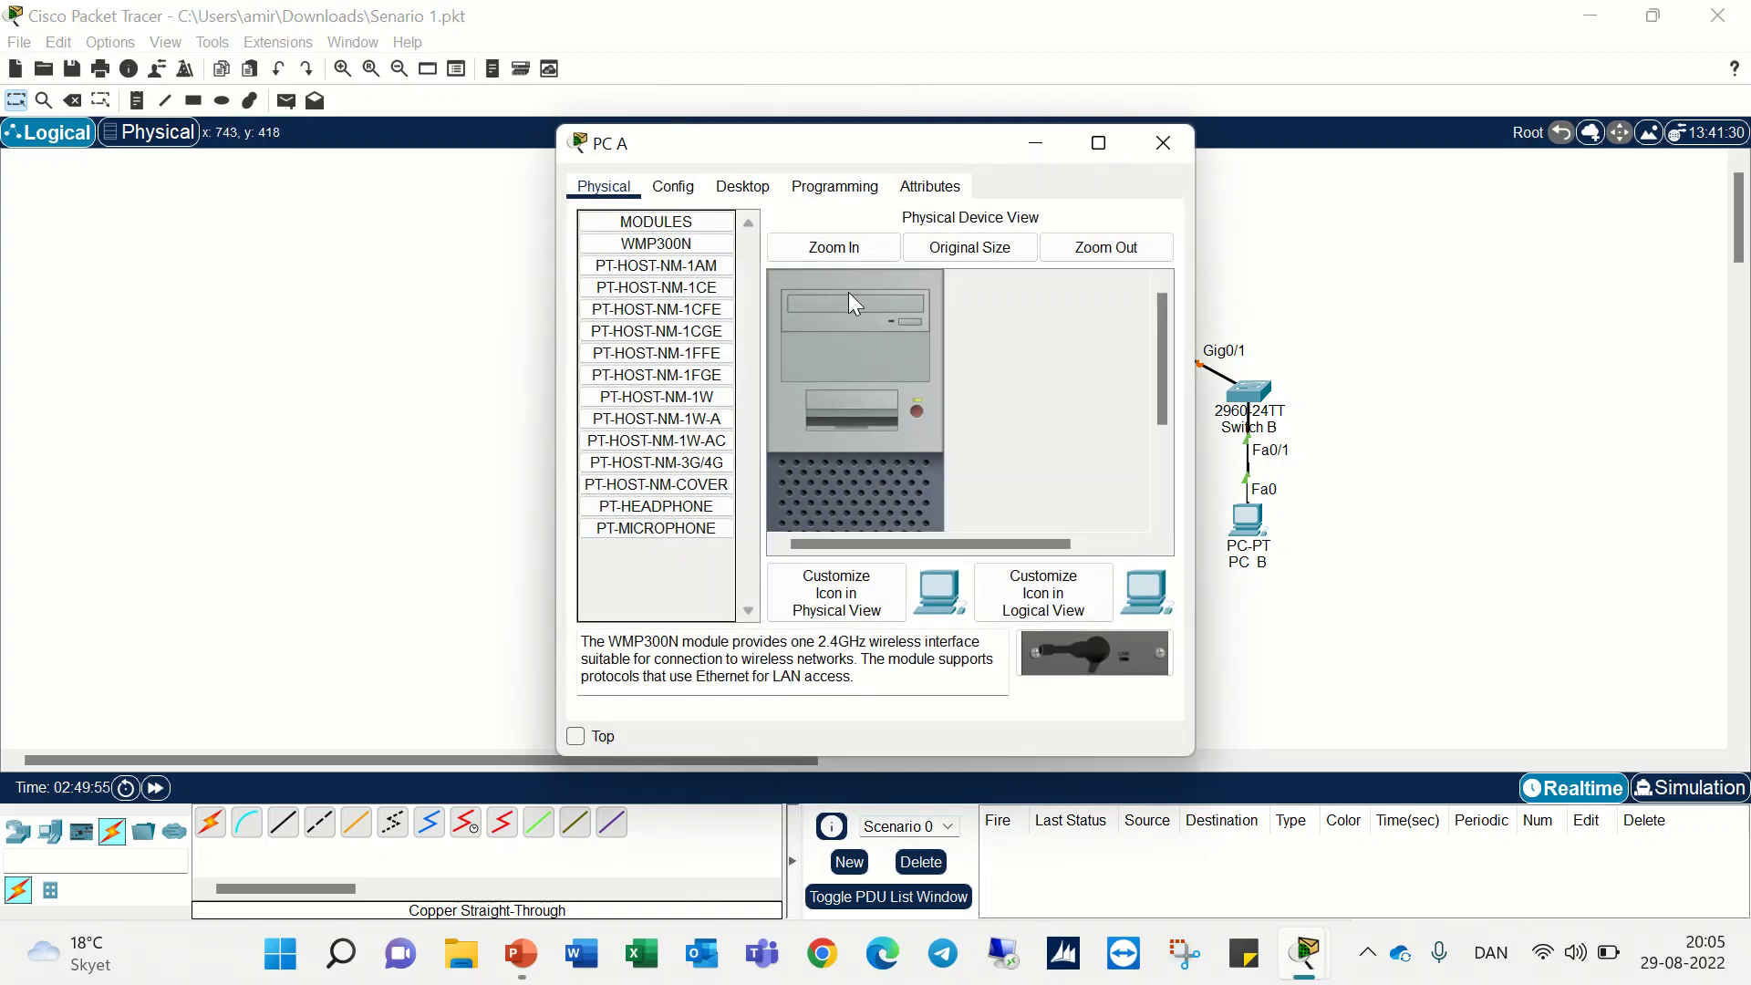
pyautogui.click(745, 185)
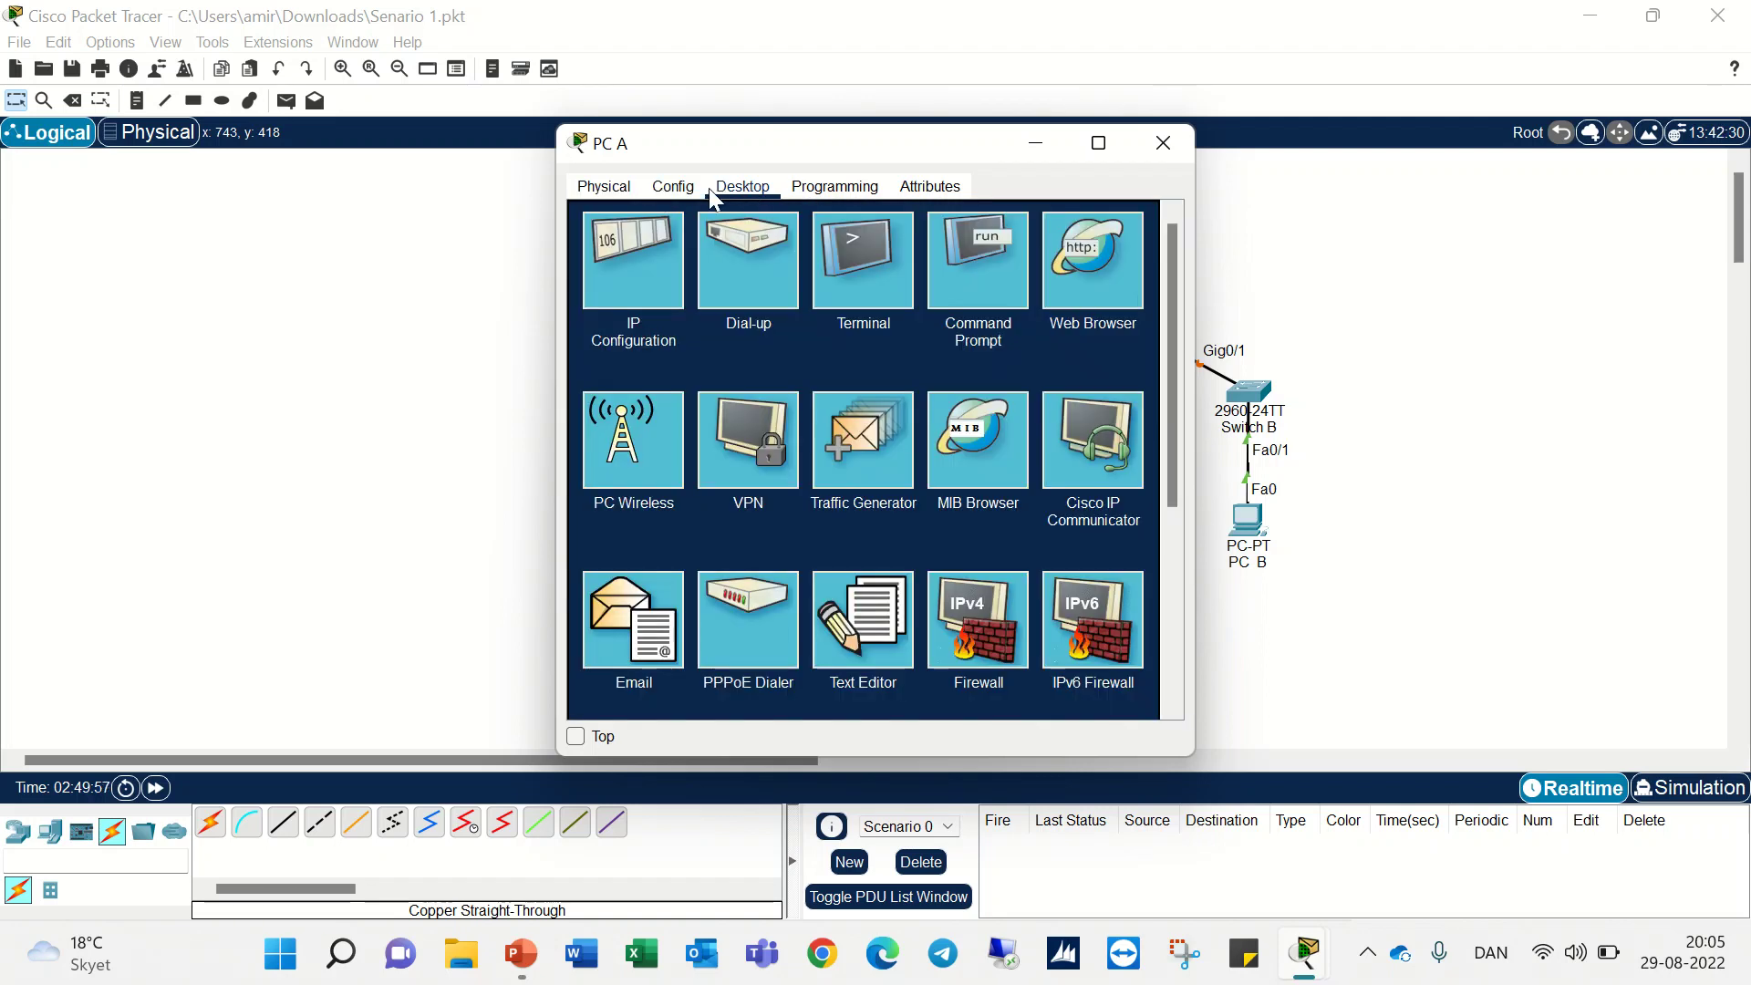
pyautogui.click(646, 263)
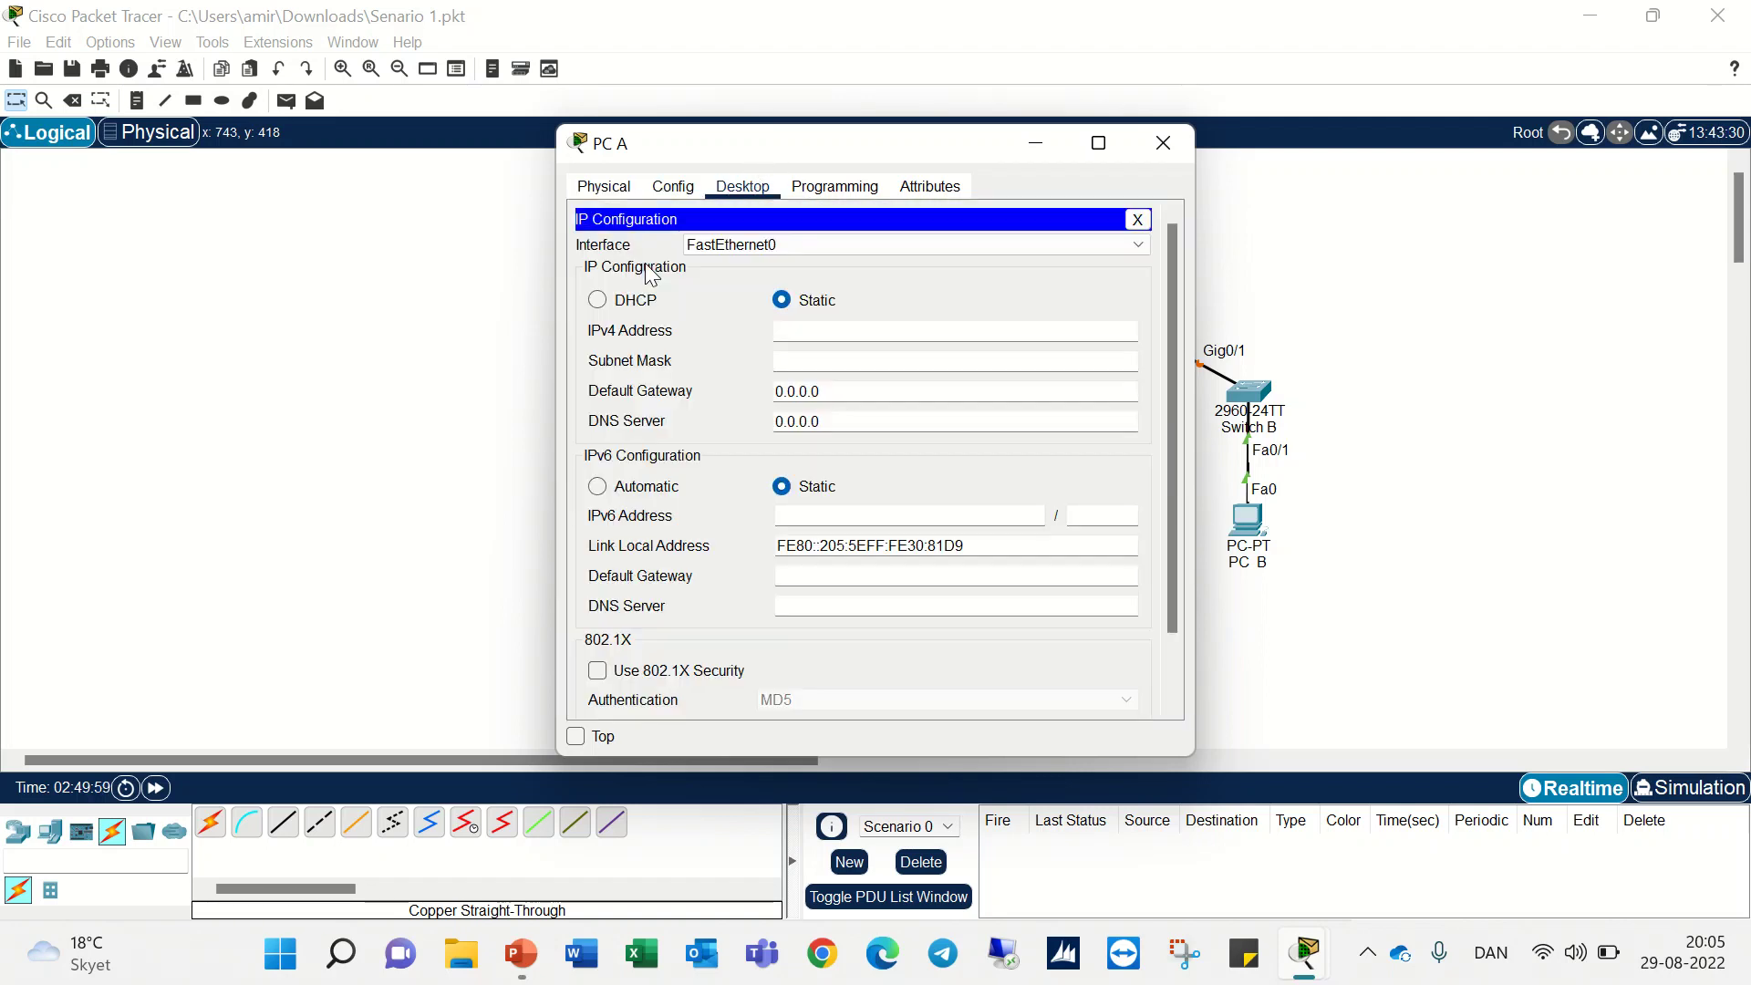
pyautogui.click(799, 329)
pyautogui.write('192.168.1.')
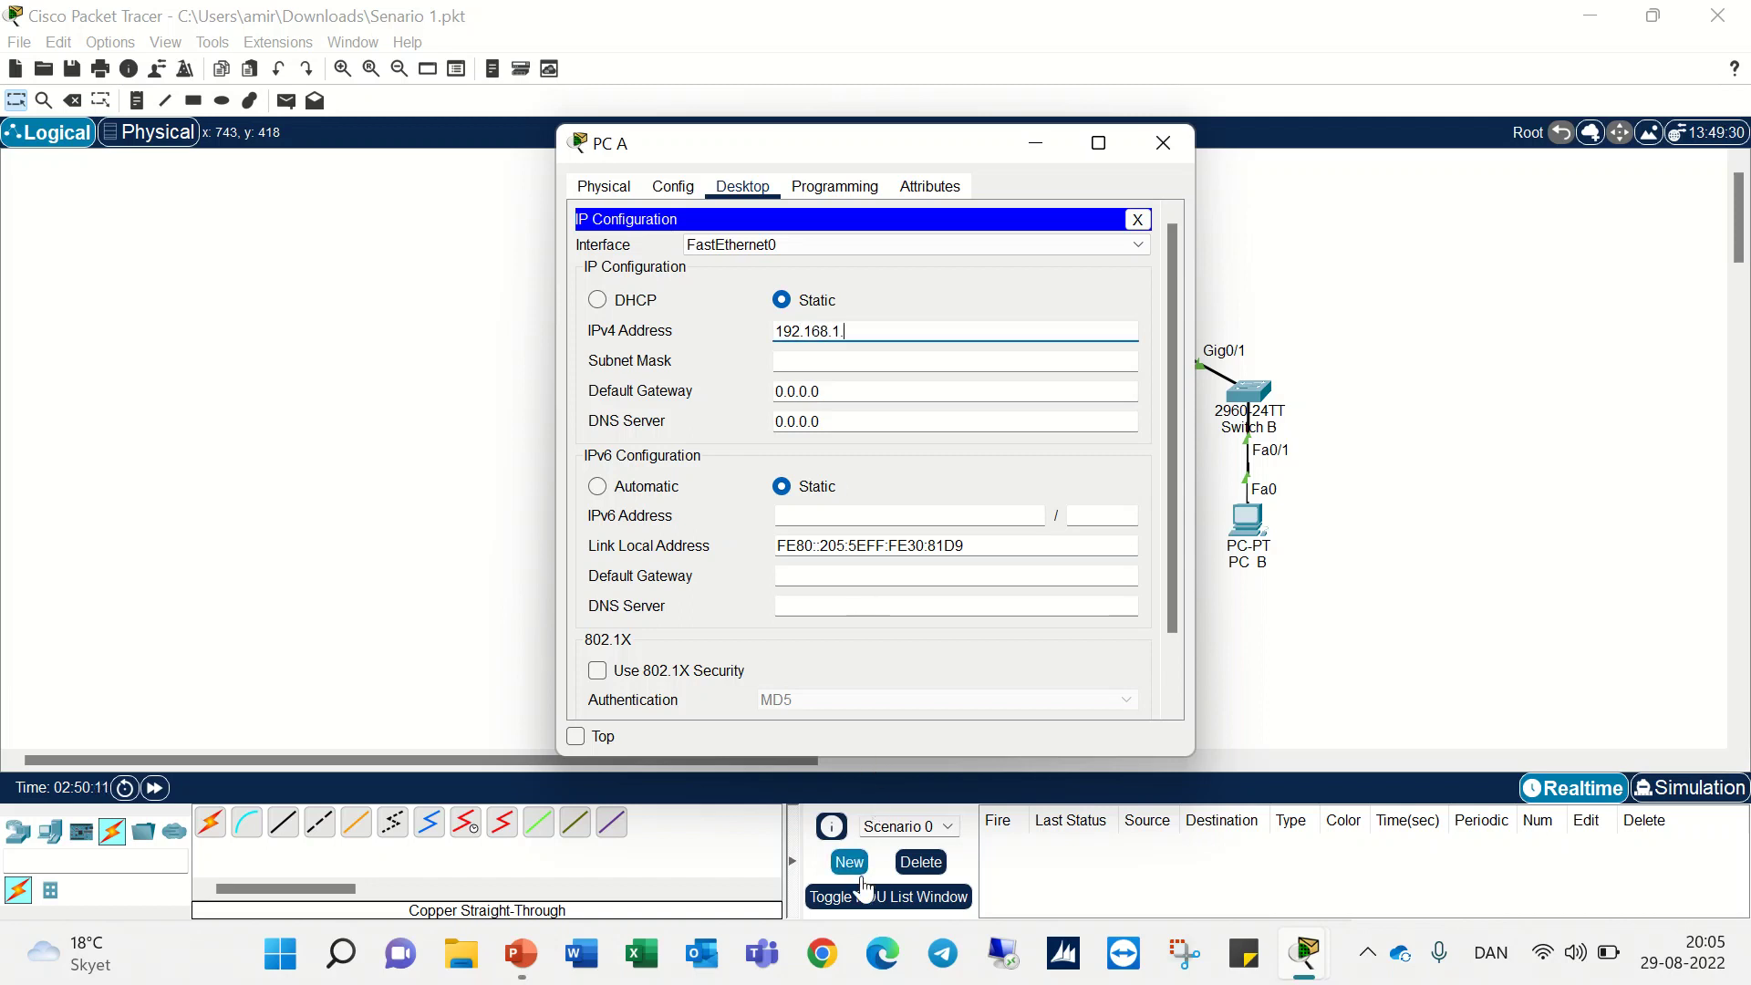
# - Copy LAN B's last host address, 192.168.1.62, from PowerPoint and paste it as PC A's IPv4 address in Packet Tracer
pyautogui.moveTo(533, 935)
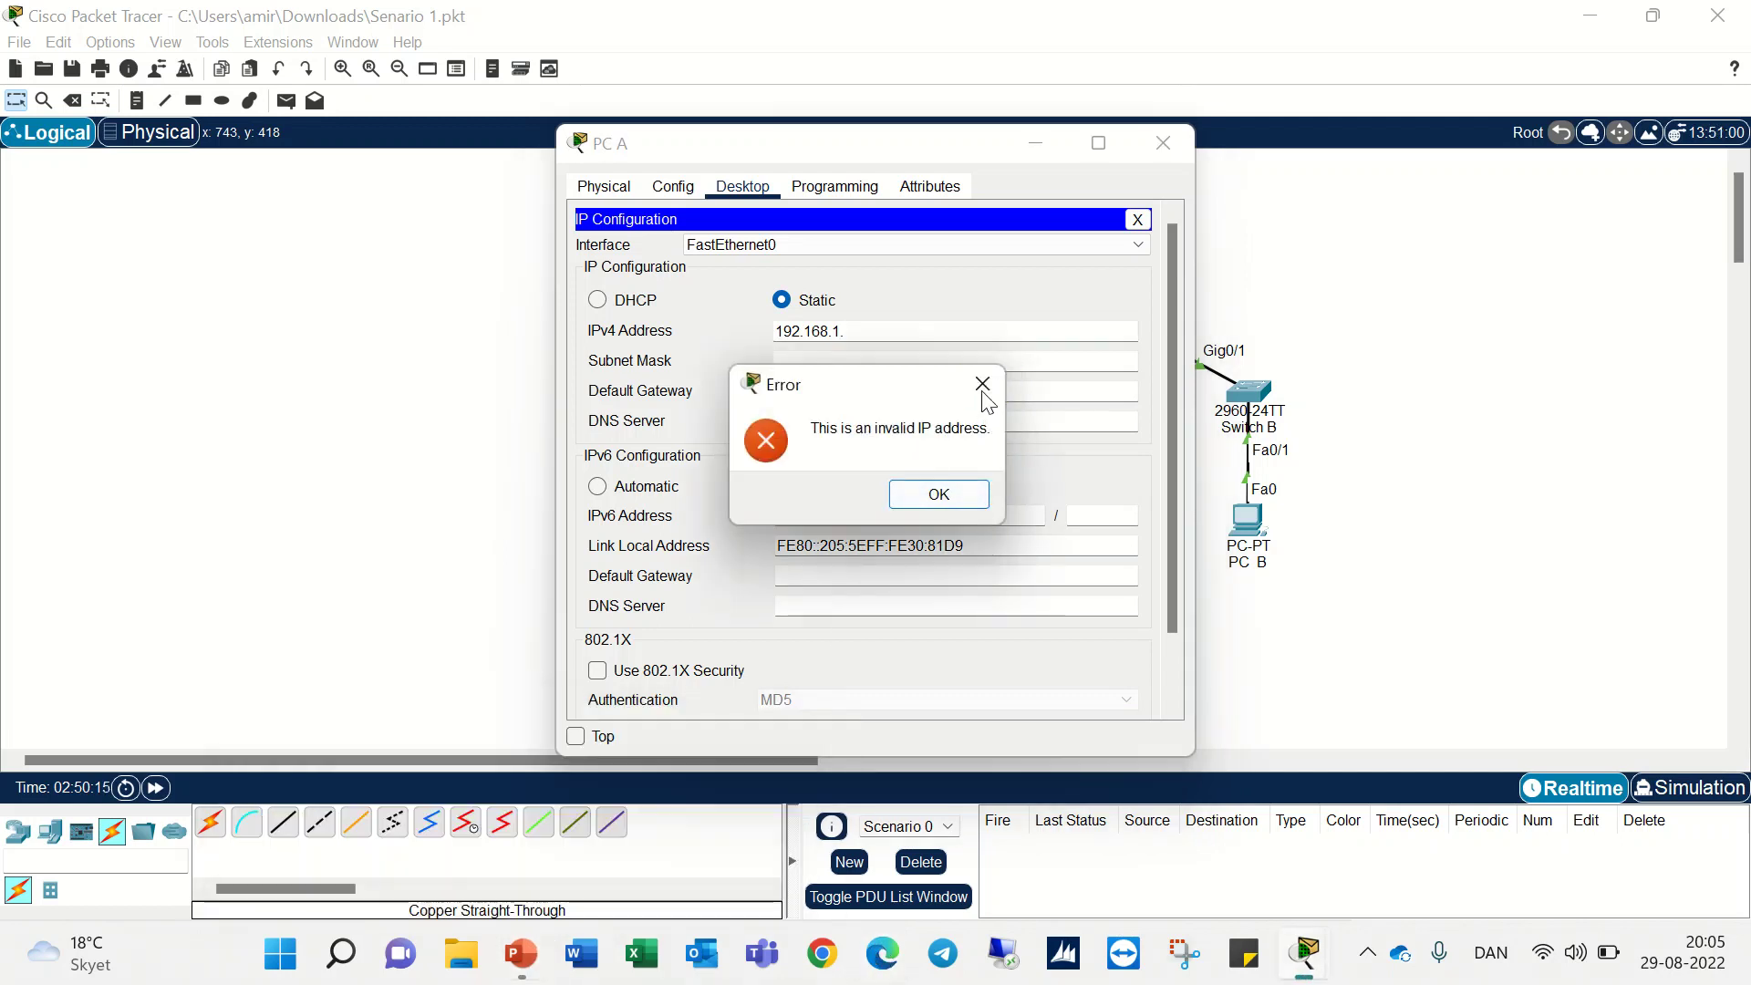
pyautogui.click(939, 494)
pyautogui.click(464, 870)
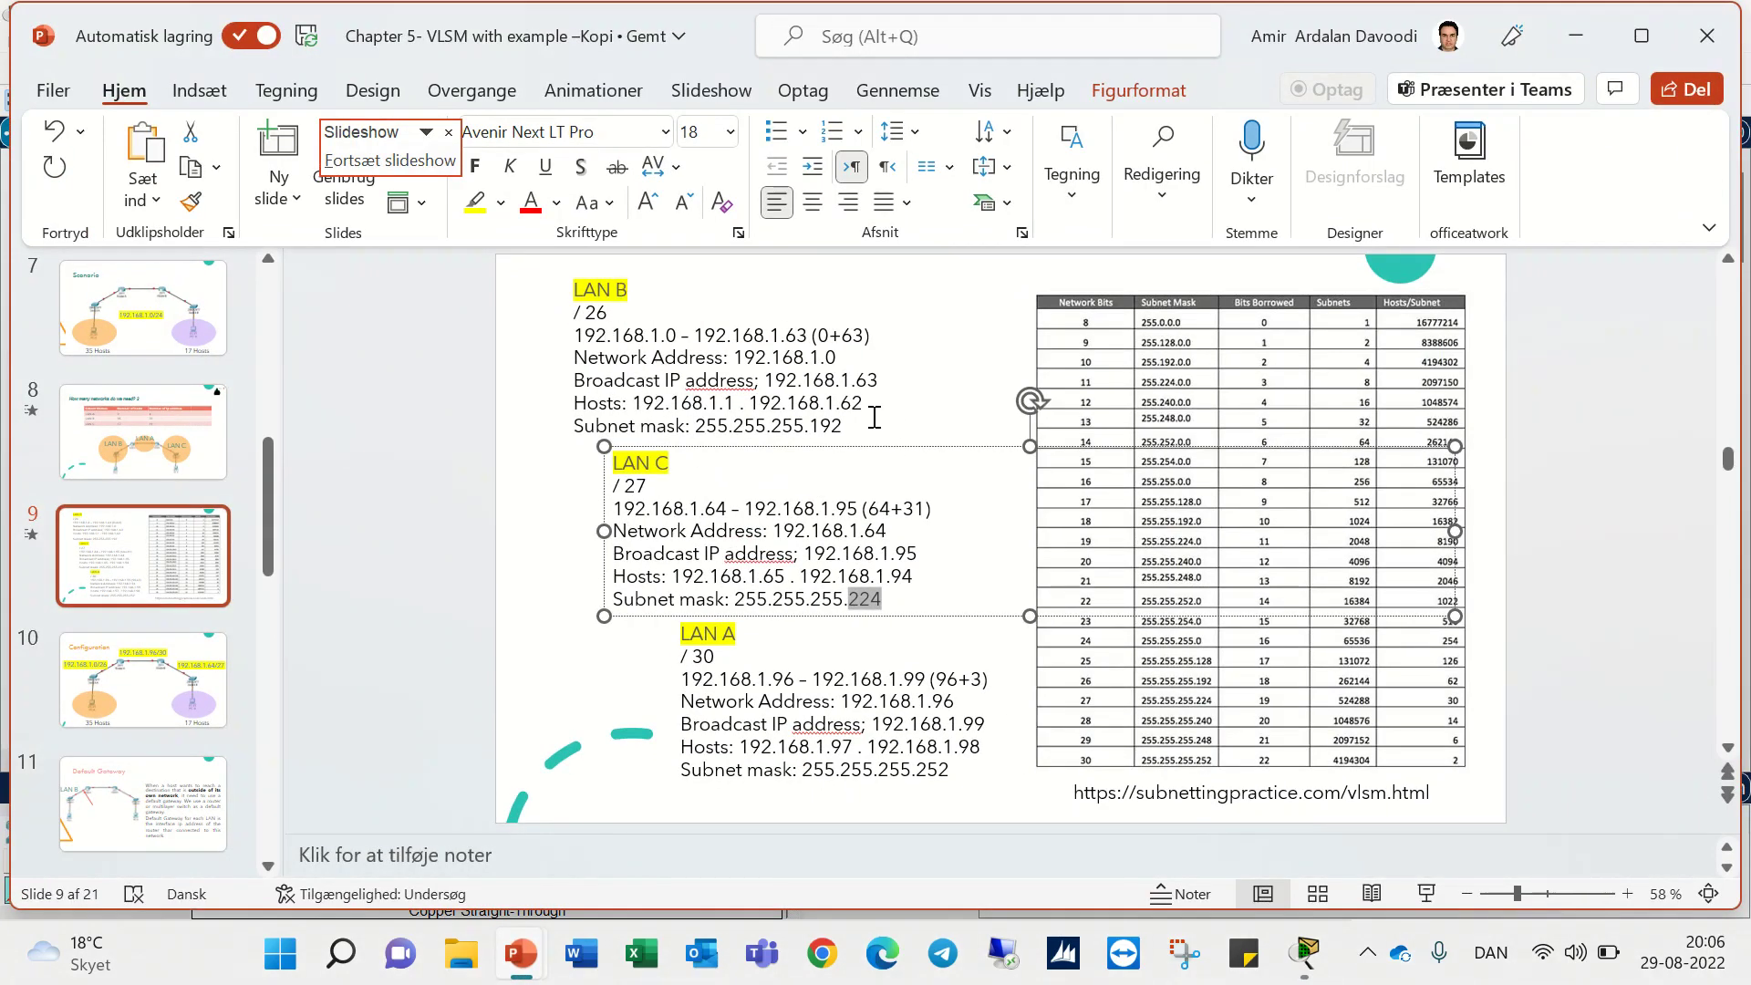
pyautogui.moveTo(865, 405); pyautogui.dragTo(756, 404)
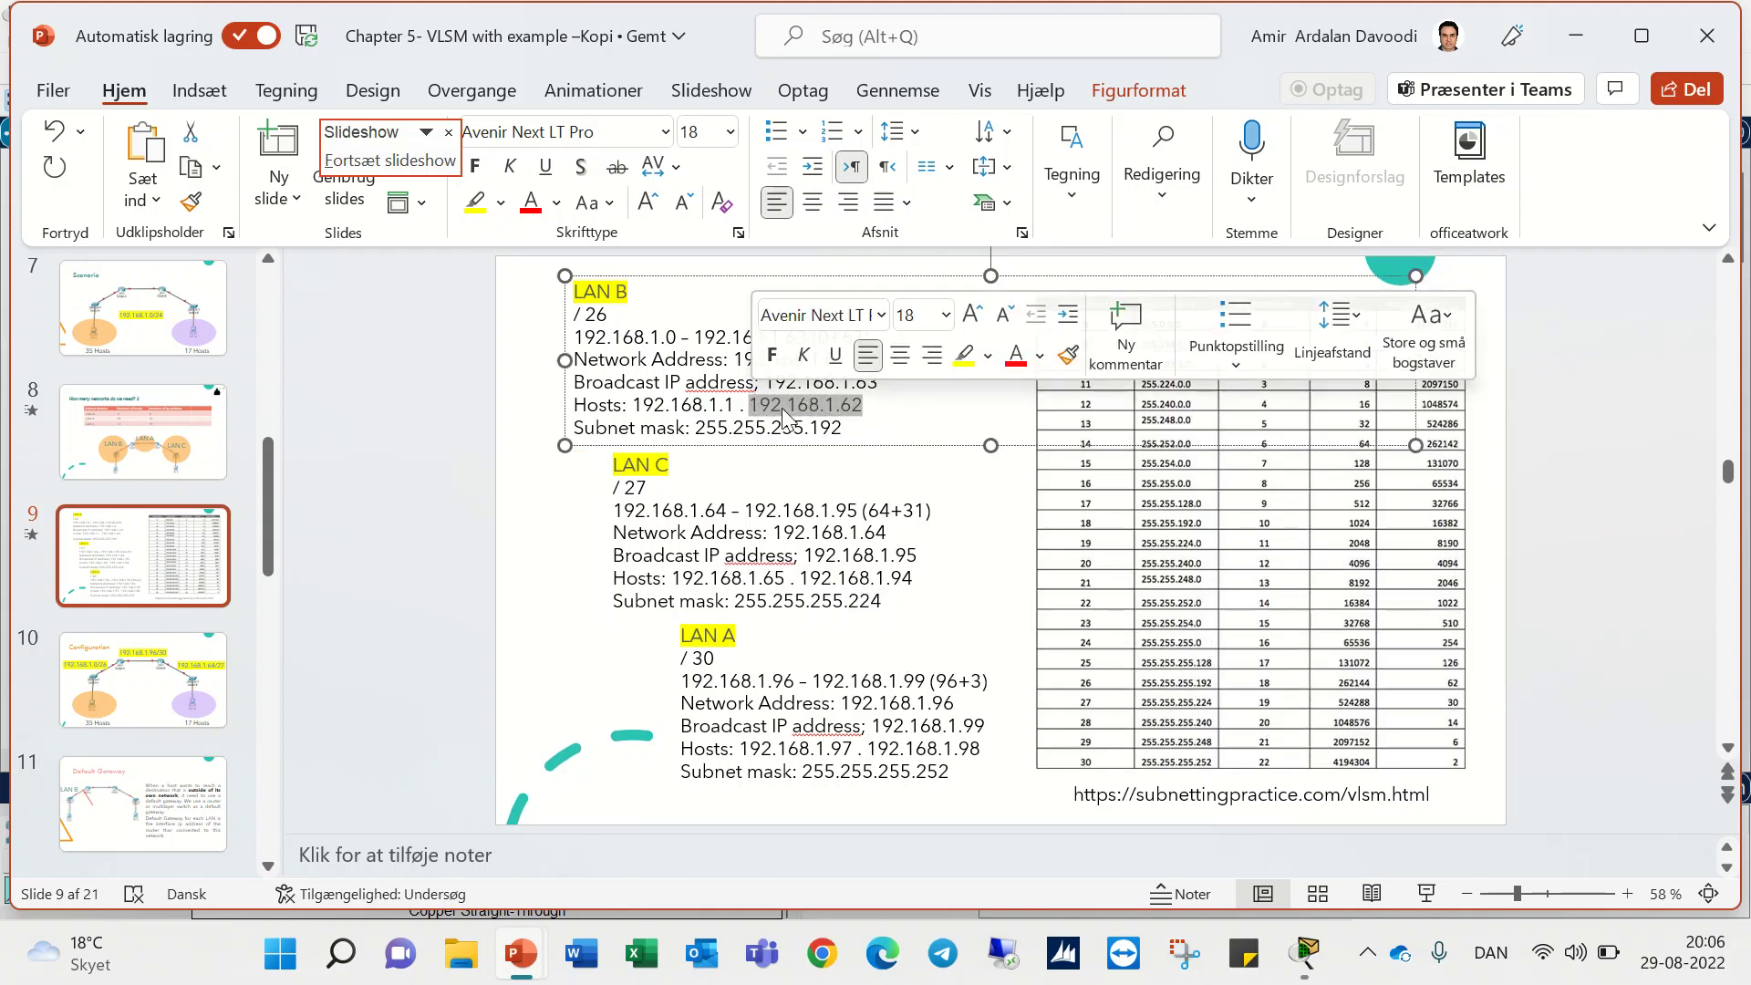
pyautogui.rightClick(785, 412)
pyautogui.click(871, 202)
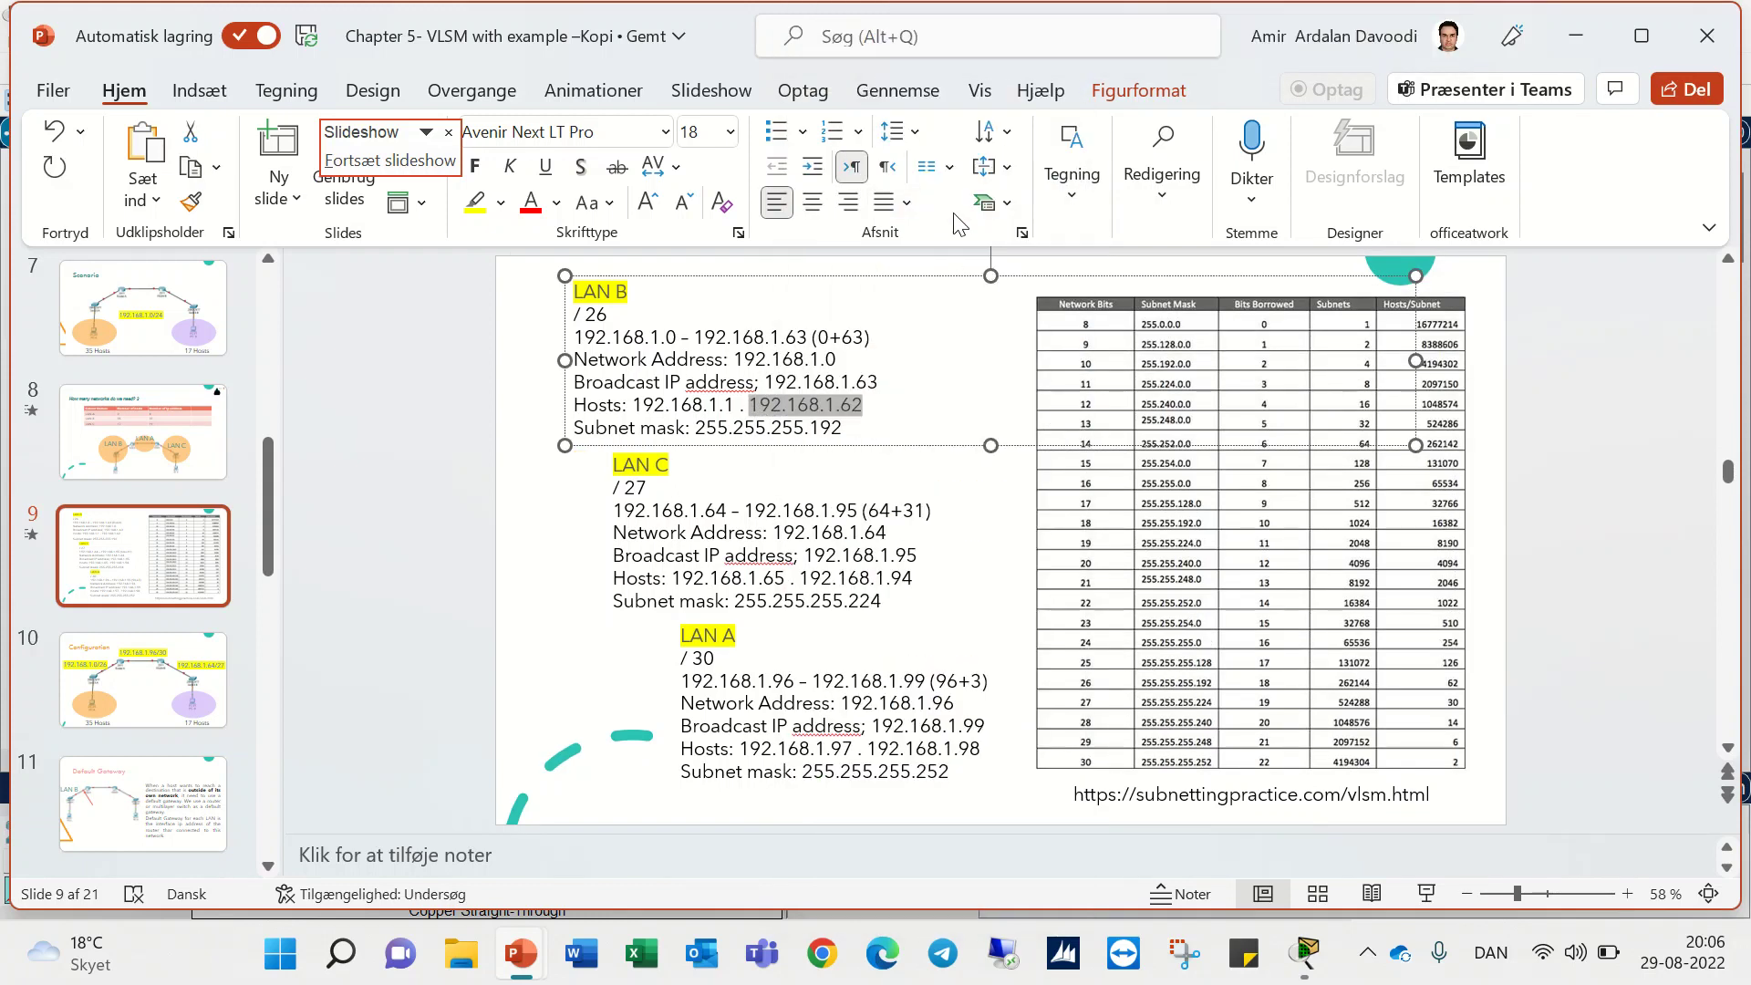
pyautogui.click(1571, 38)
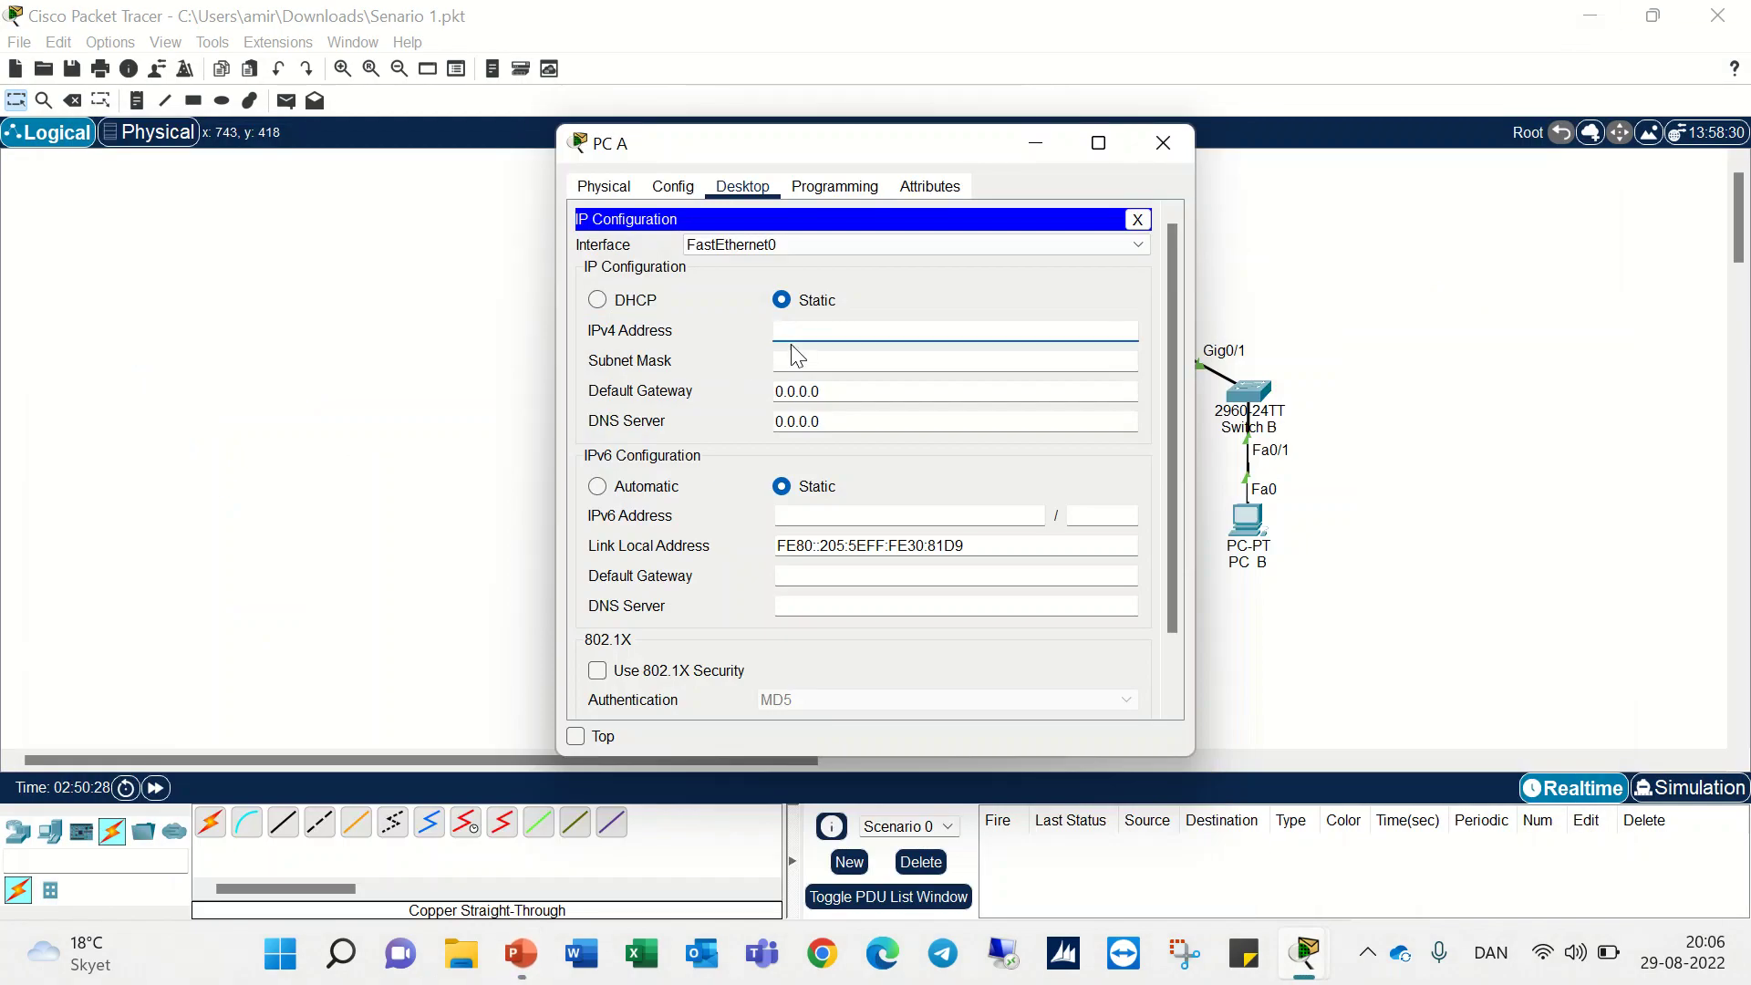
pyautogui.hotkey('ctrl', 'v')
# - Copy LAN B's subnet mask from PowerPoint and set PC A's subnet mask to 255.255.255.192 in Packet Tracer
pyautogui.click(820, 365)
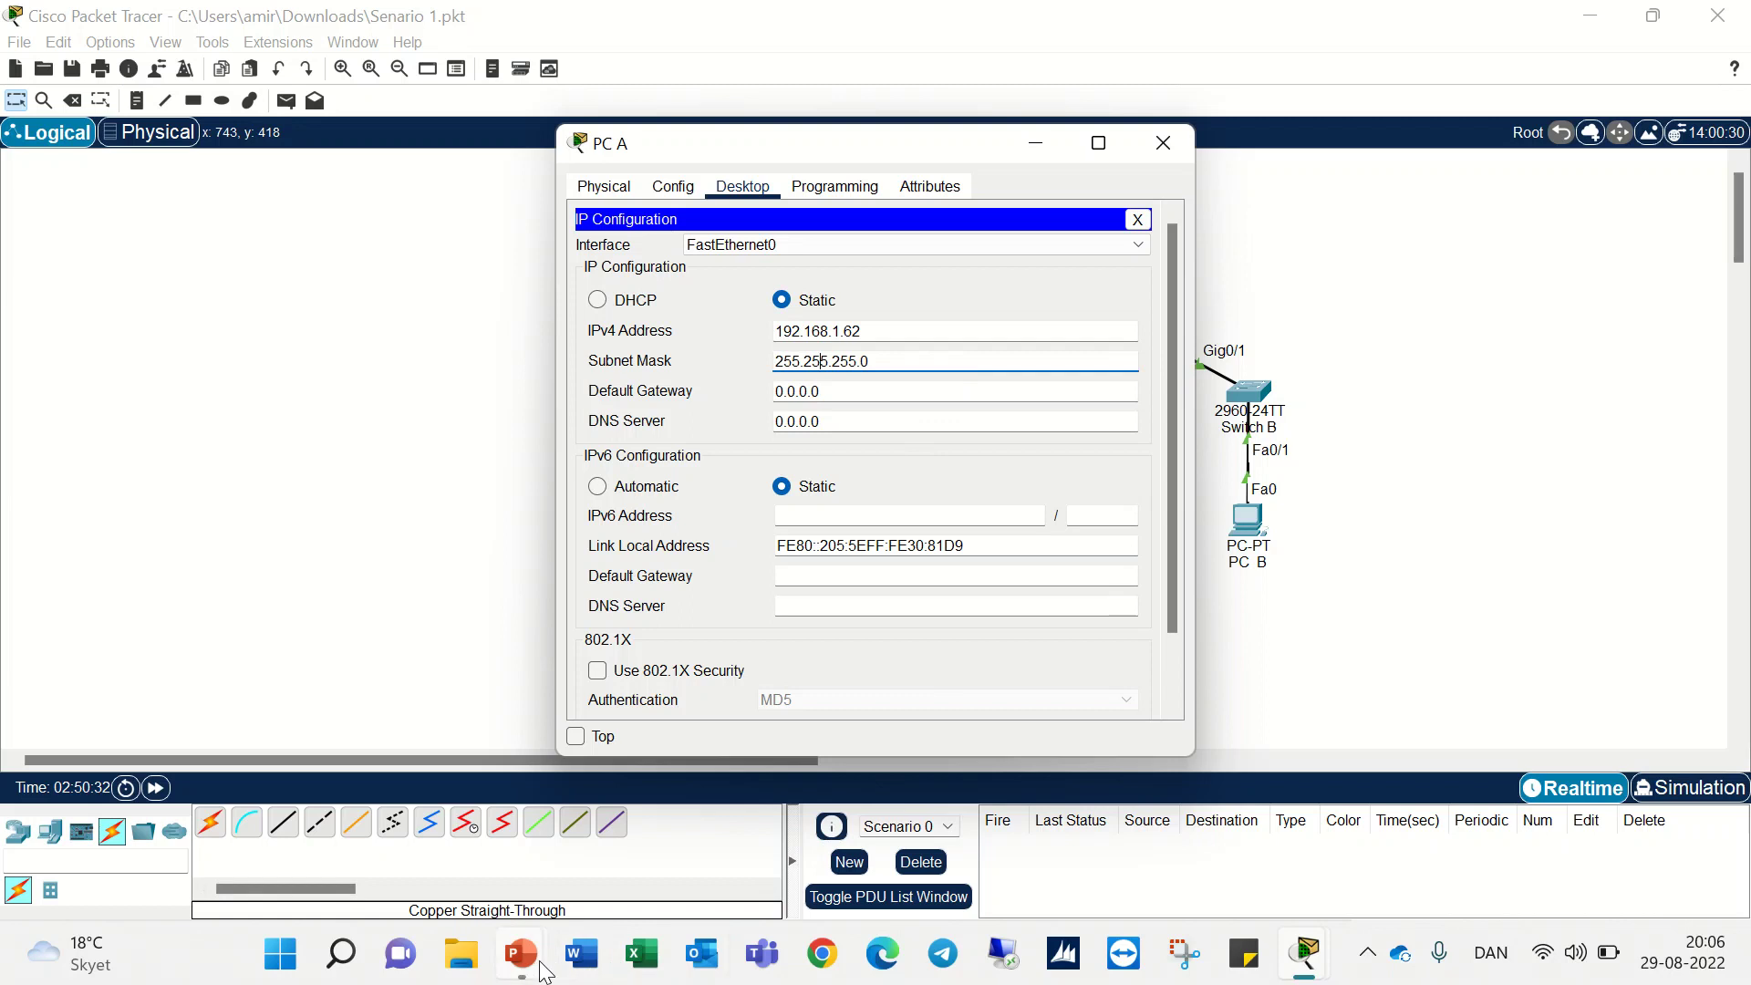
pyautogui.click(534, 965)
pyautogui.click(473, 824)
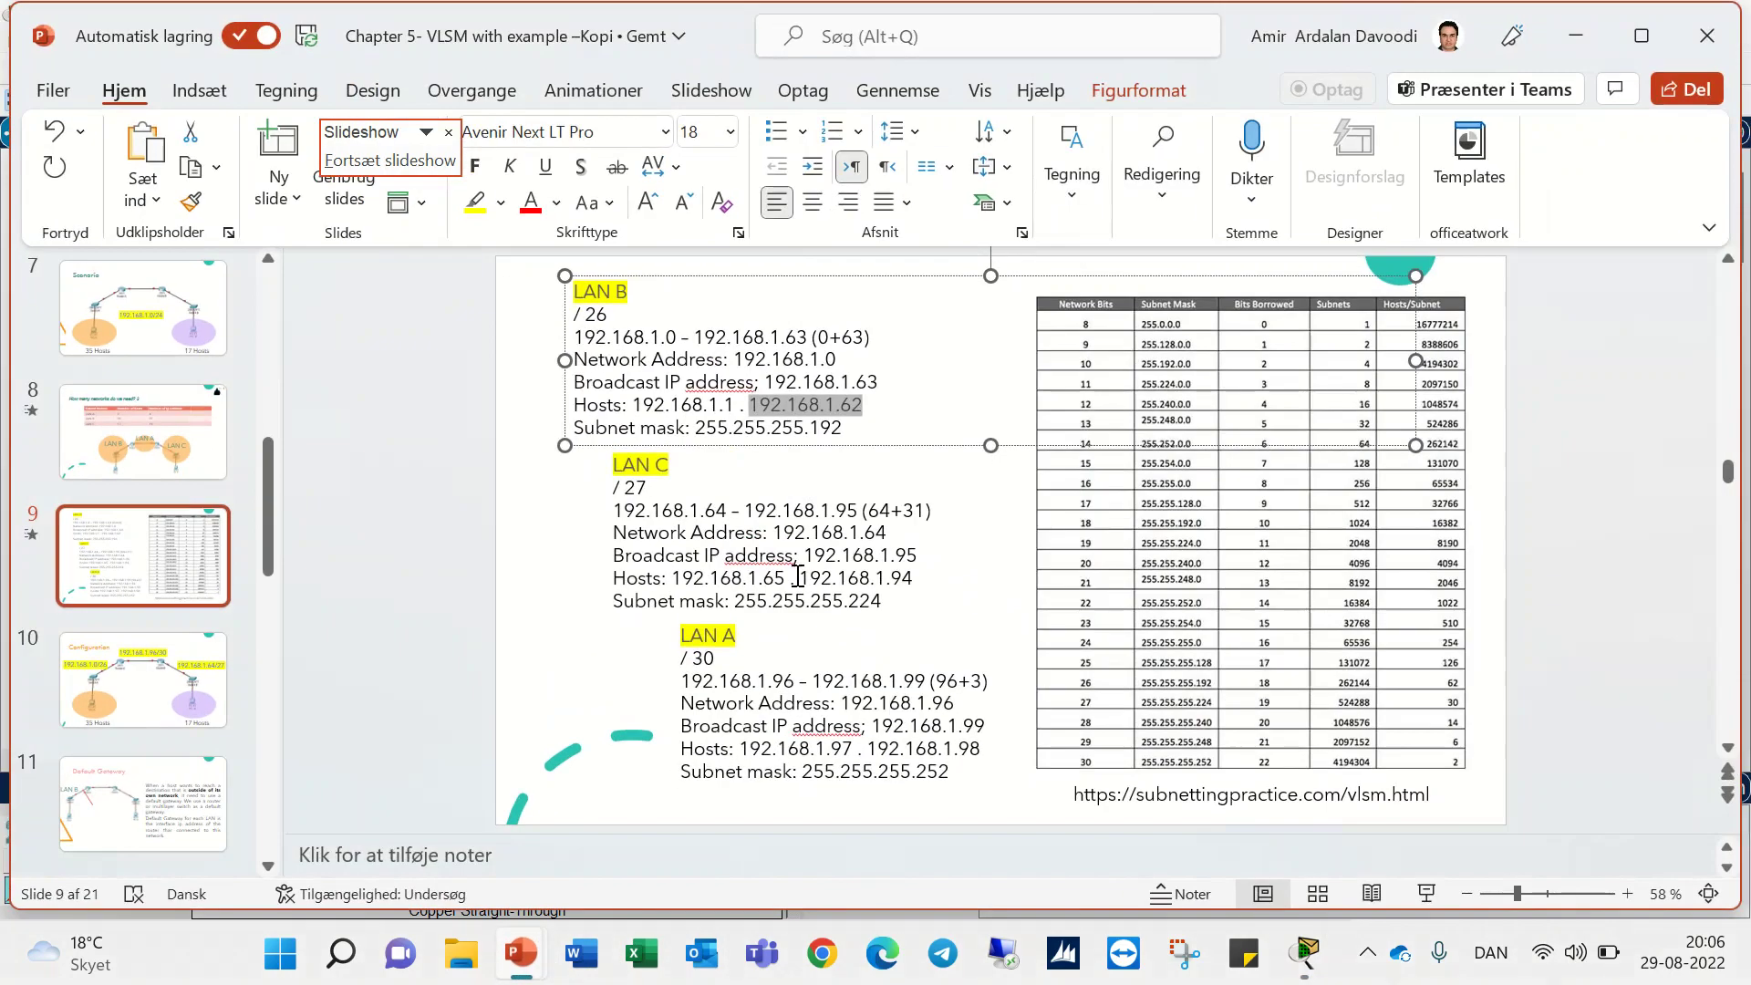
pyautogui.doubleClick(834, 429)
pyautogui.rightClick(728, 421)
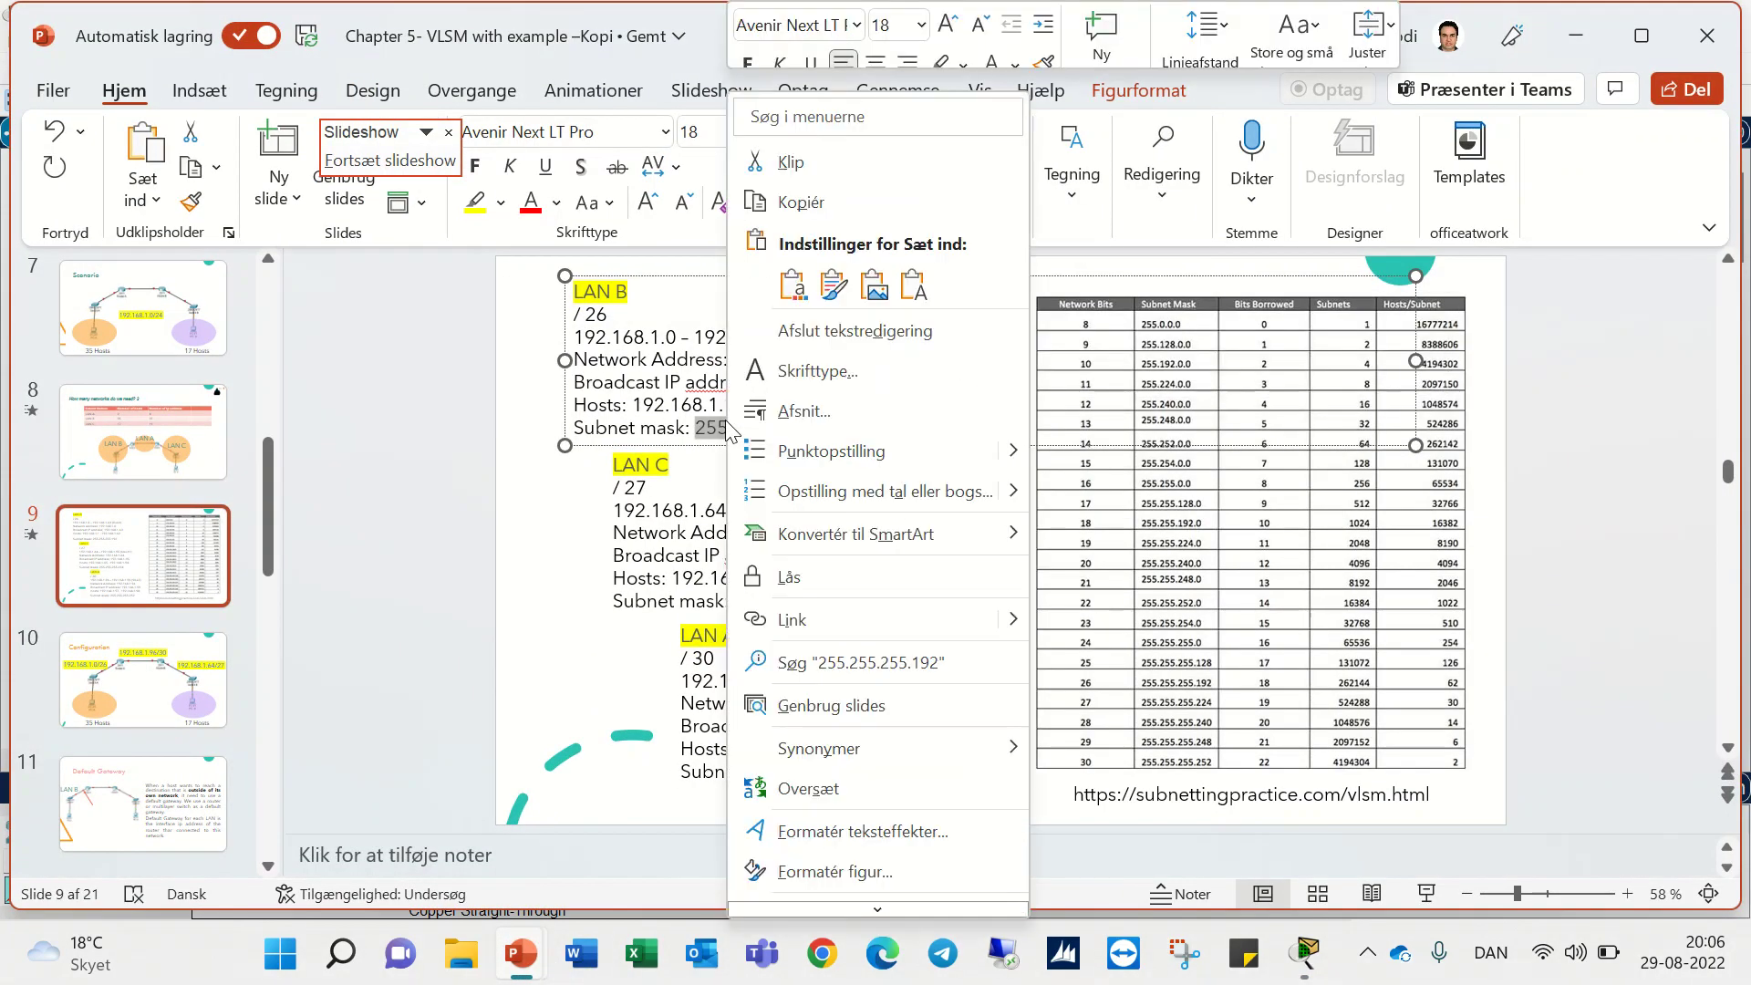
pyautogui.click(801, 205)
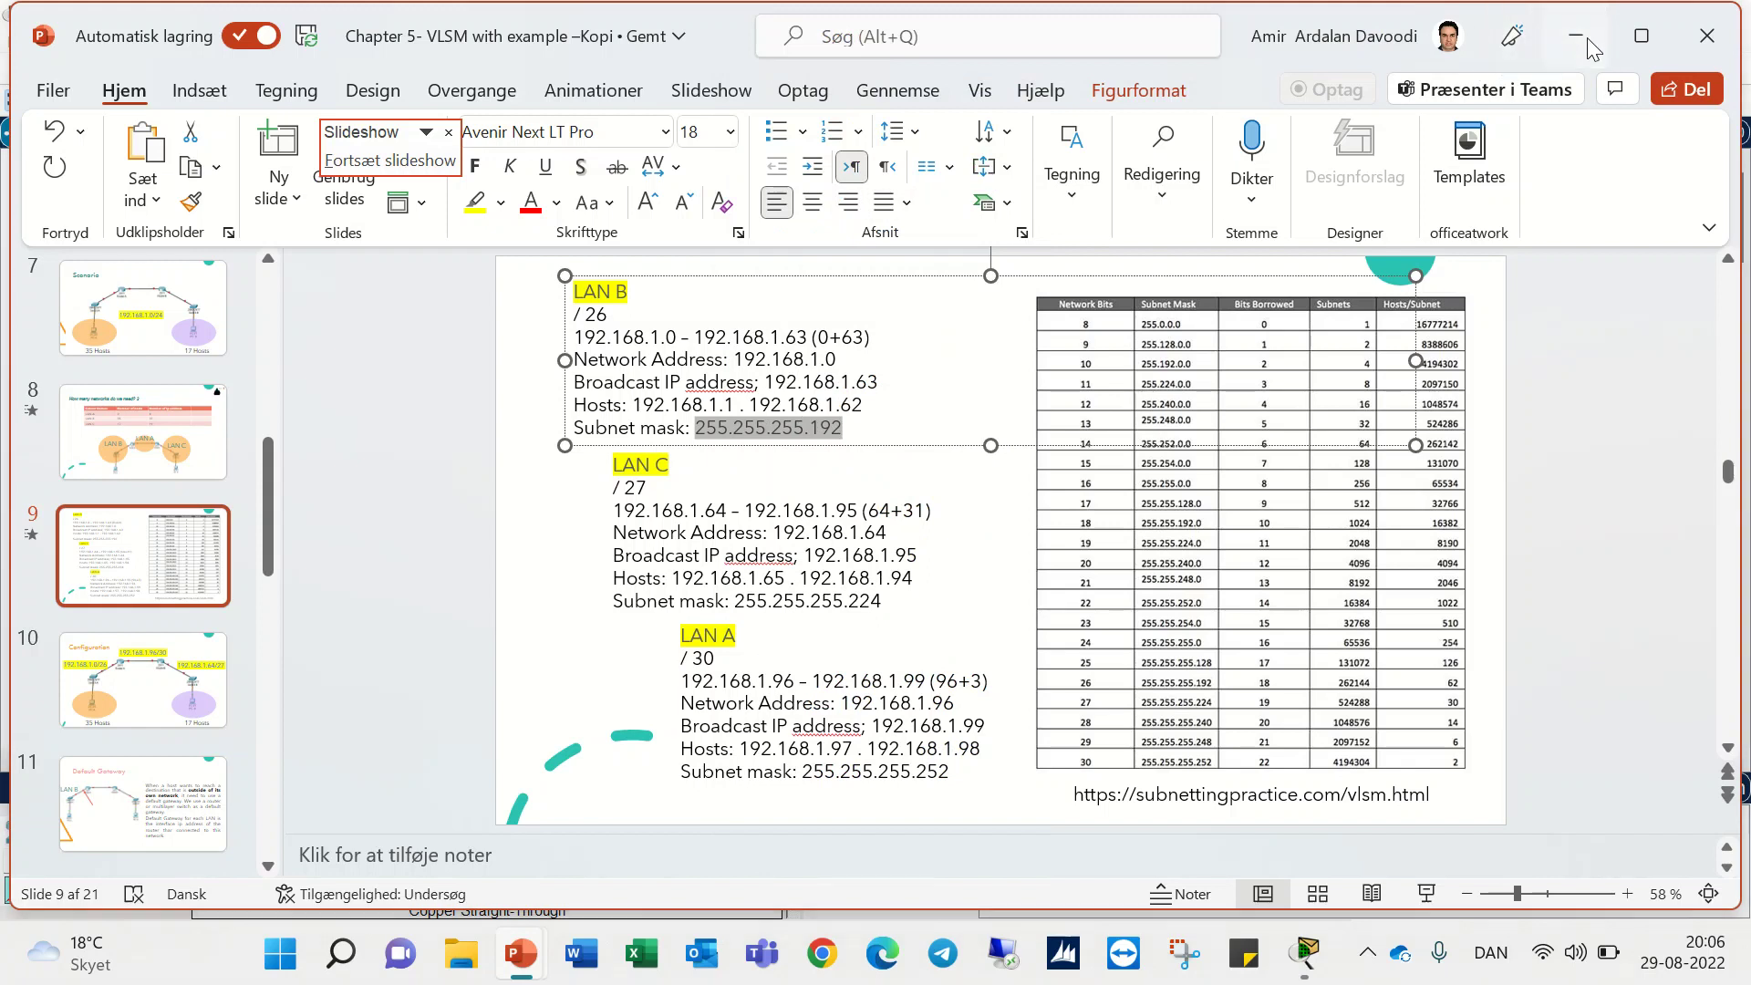
pyautogui.click(1575, 34)
pyautogui.moveTo(873, 362); pyautogui.dragTo(752, 371)
pyautogui.hotkey('ctrl', 'v')
pyautogui.press('Tab')
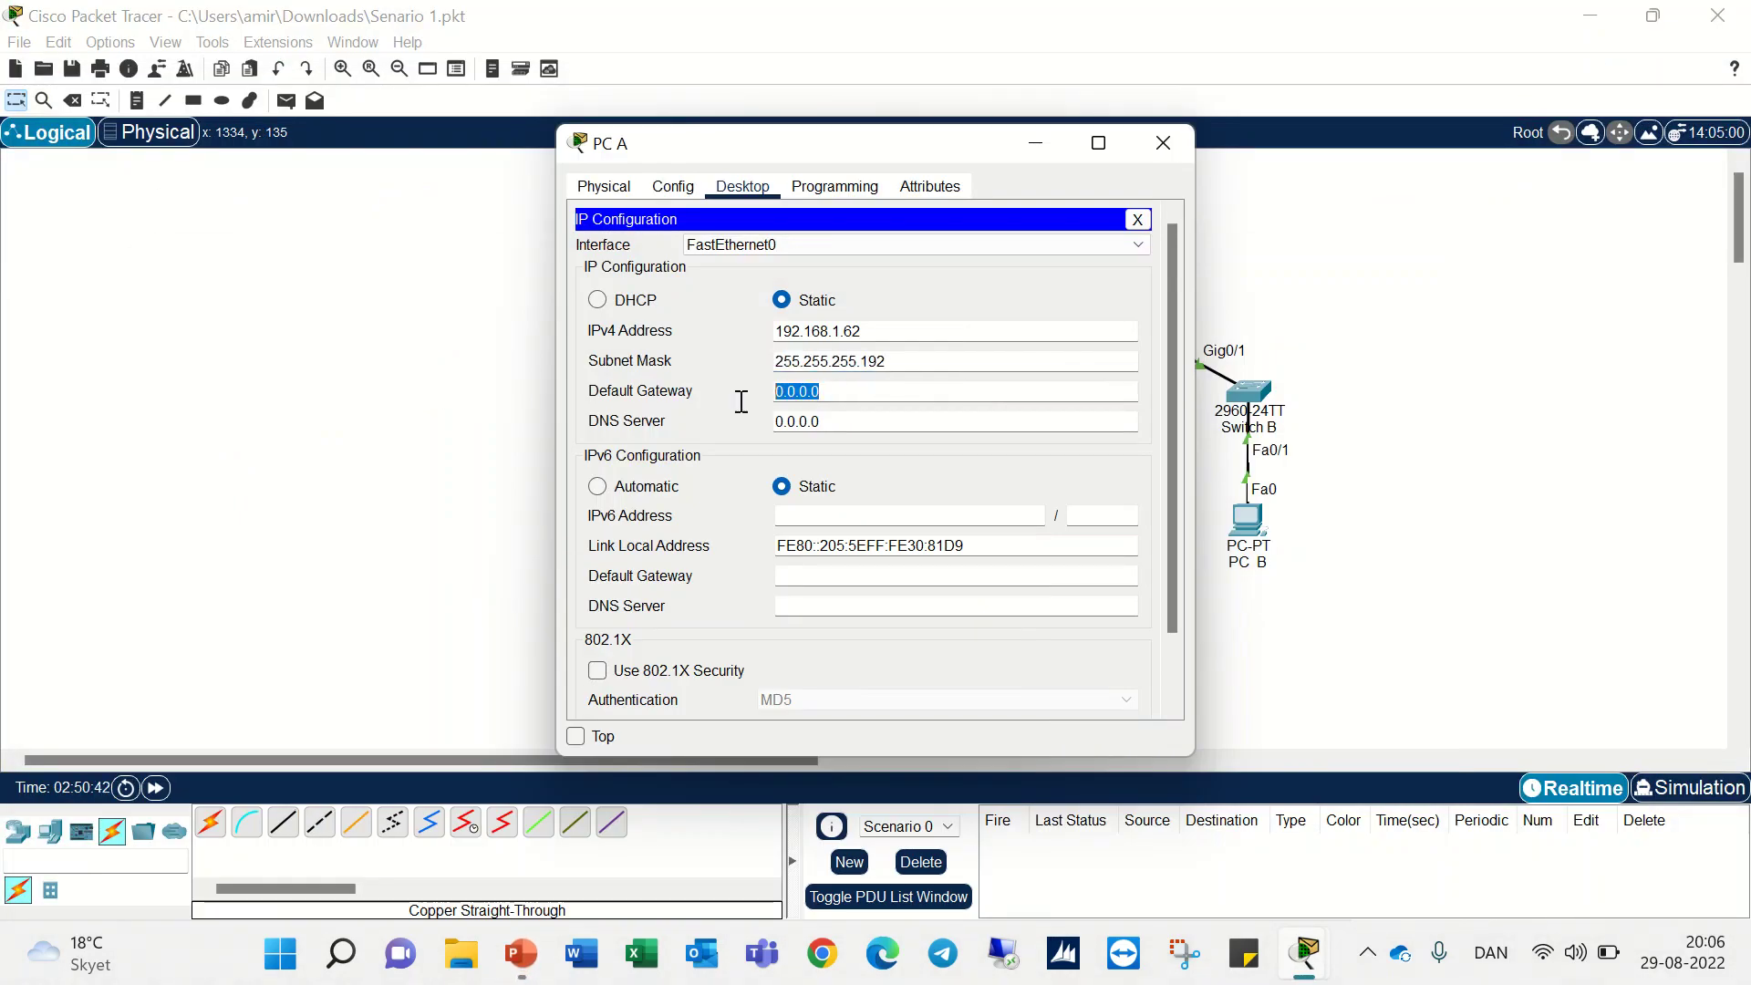
# - Select PC A's default gateway value, copy LAN B's first host address, 192.168.1.1, from PowerPoint and return to Packet Tracer
pyautogui.moveTo(913, 145); pyautogui.dragTo(457, 169)
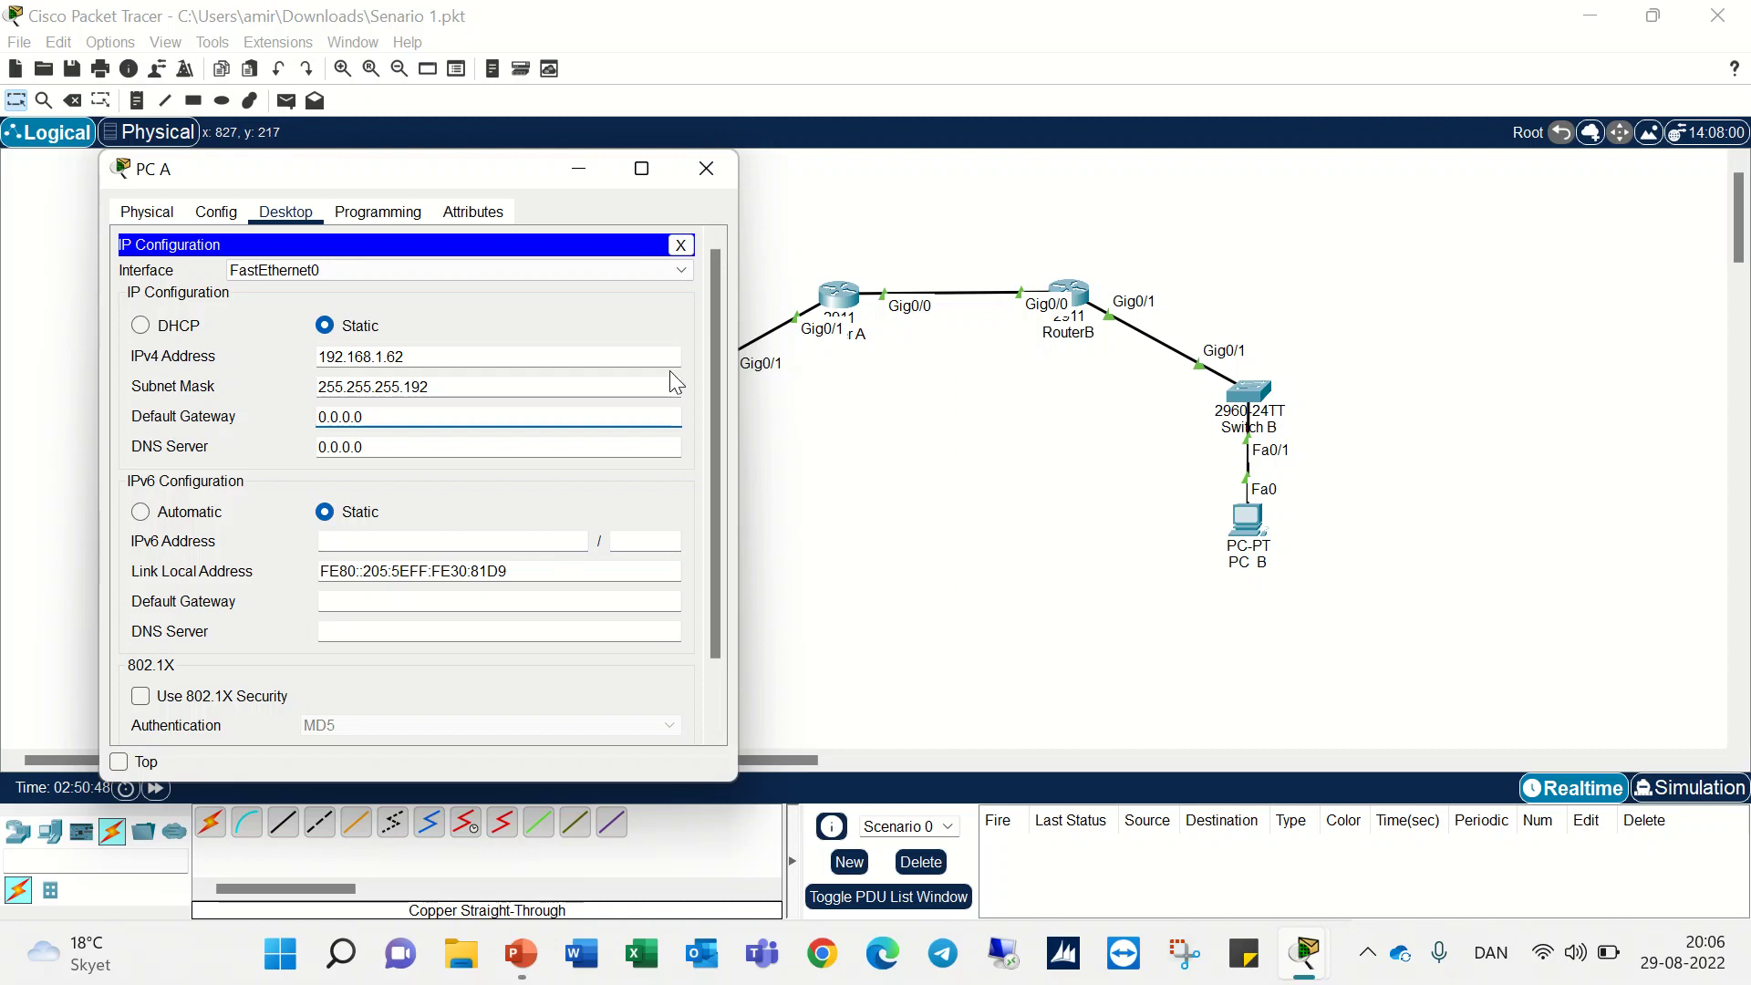
pyautogui.moveTo(438, 416); pyautogui.dragTo(280, 414)
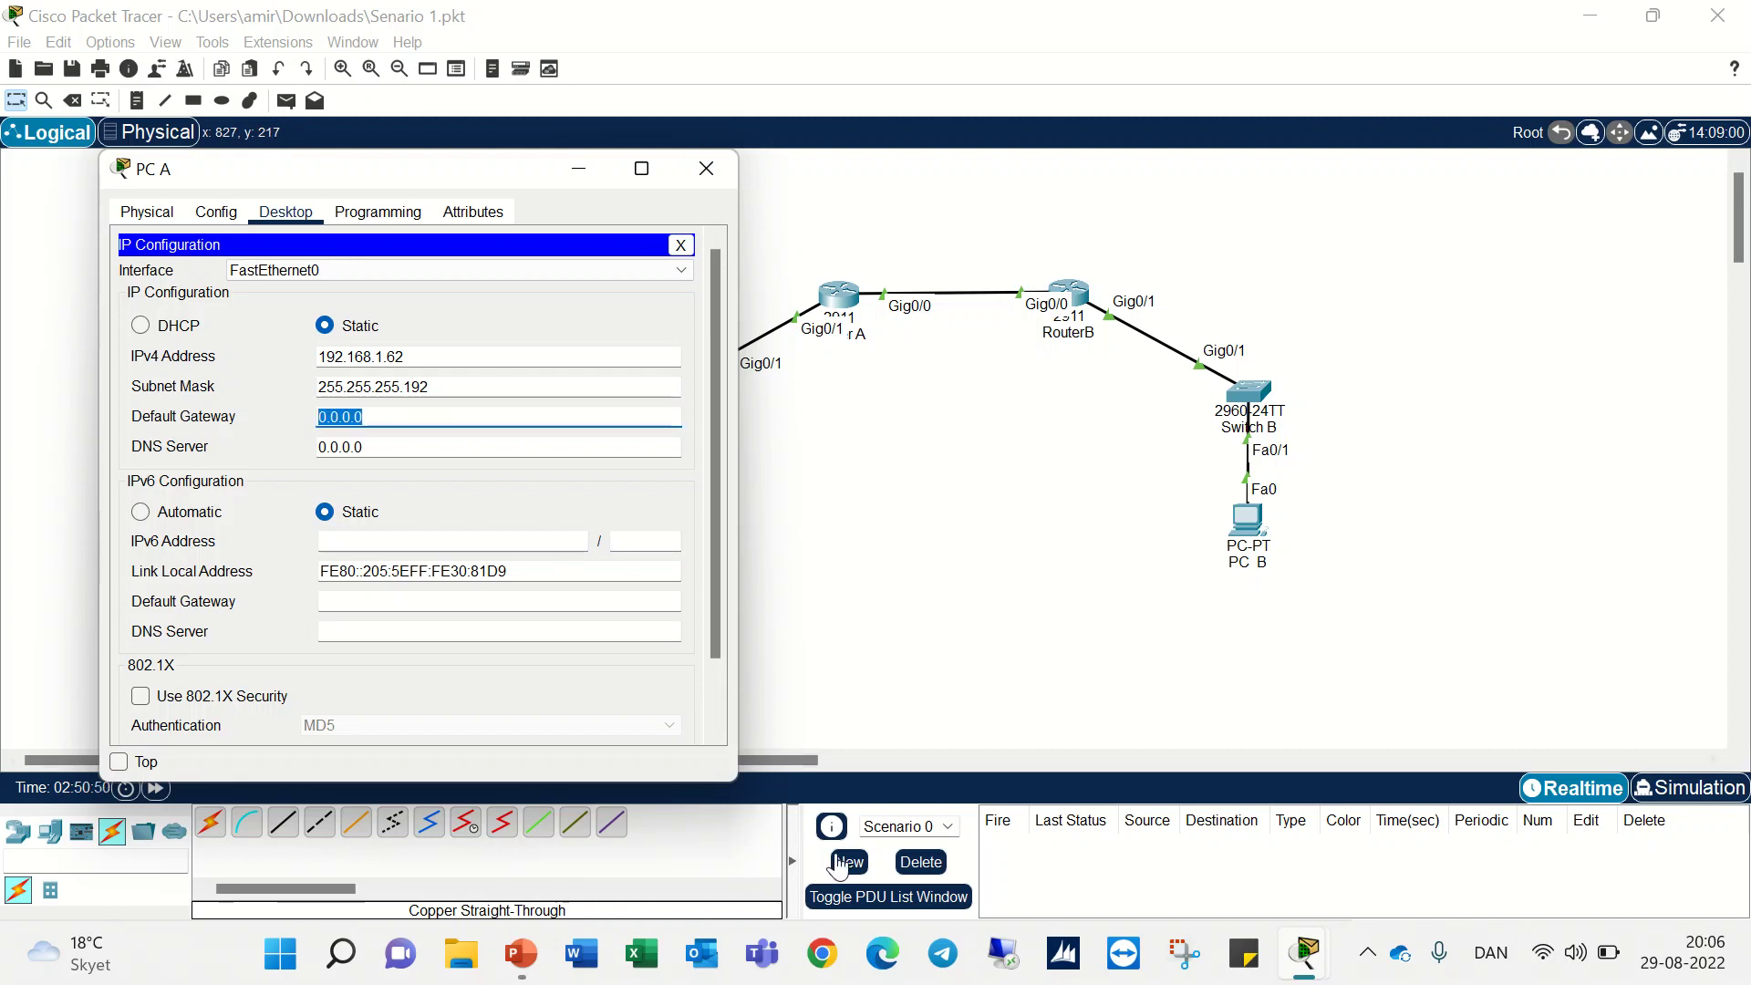
pyautogui.moveTo(520, 953)
pyautogui.click(442, 841)
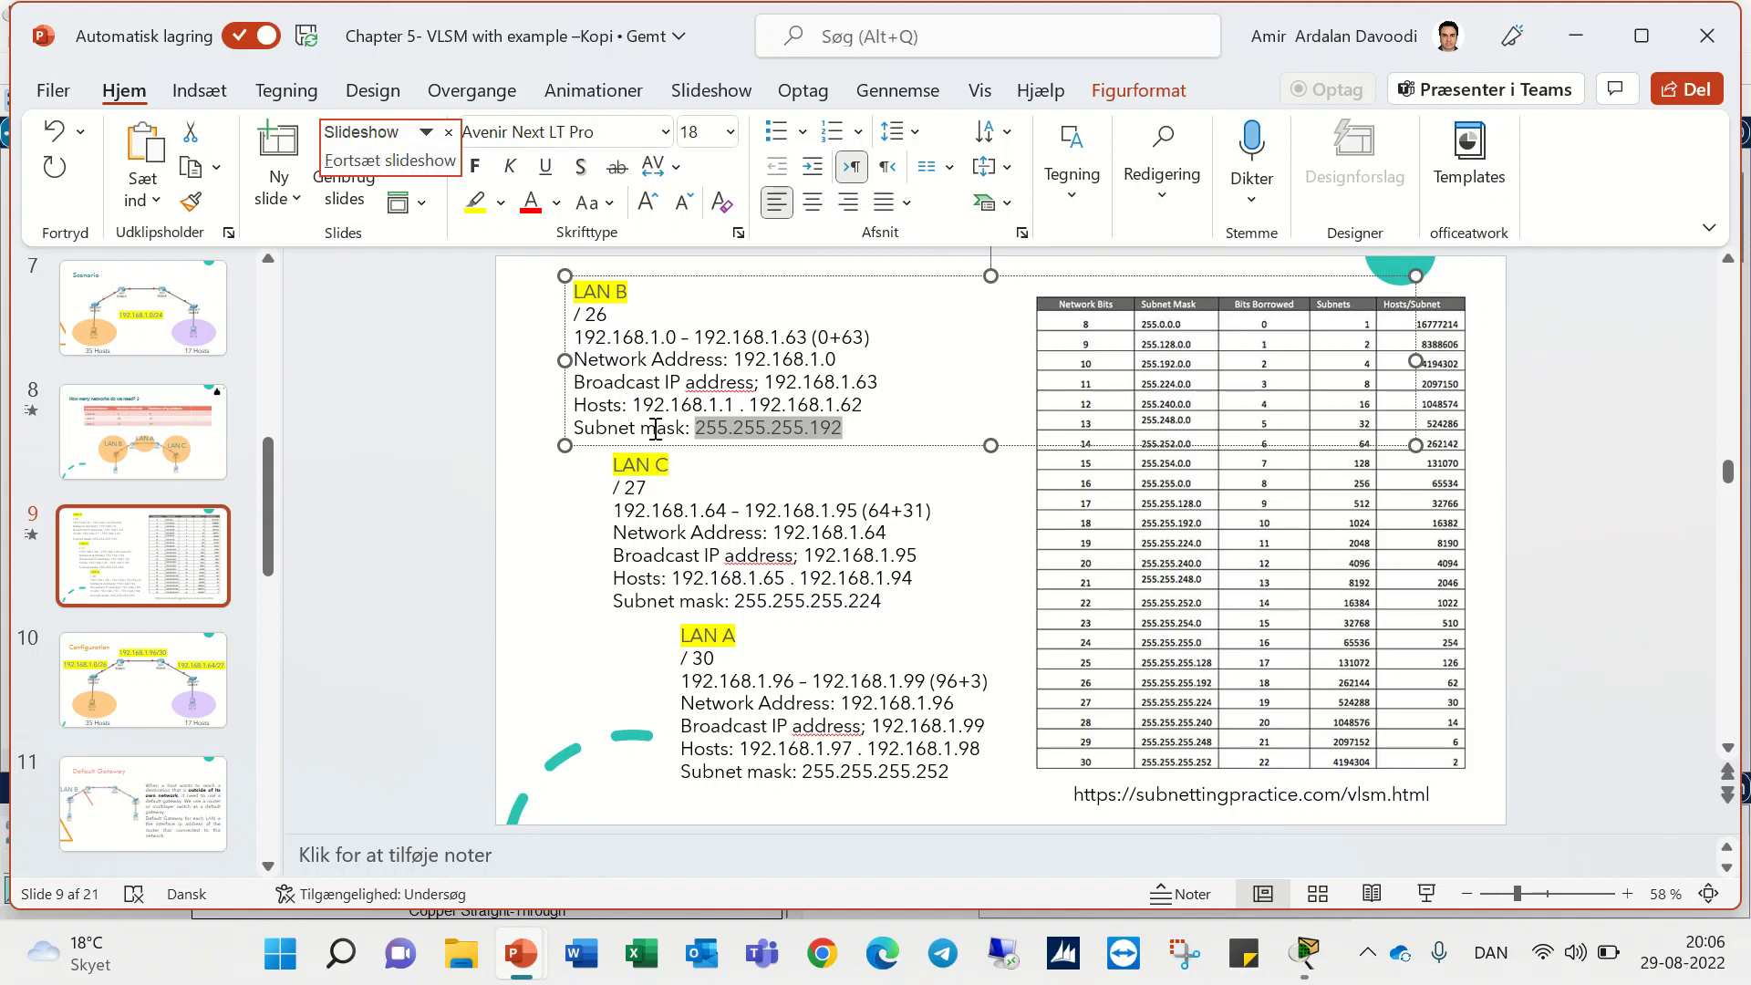
pyautogui.moveTo(636, 405); pyautogui.dragTo(740, 406)
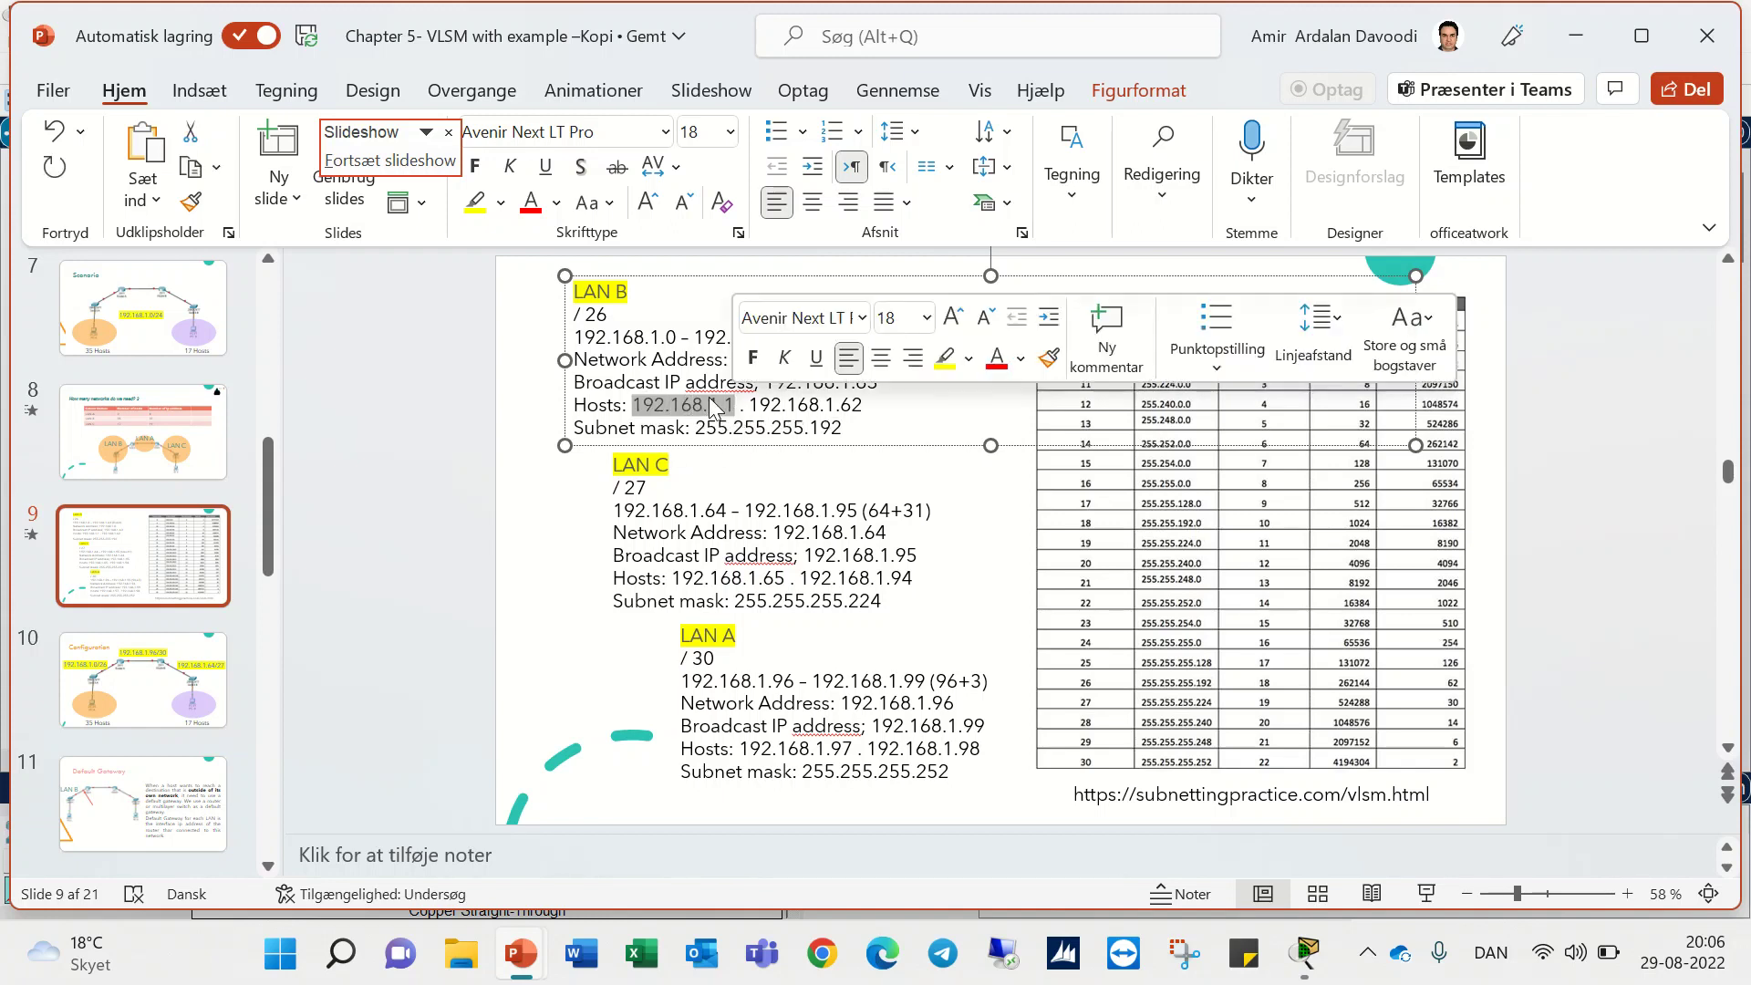
pyautogui.rightClick(717, 408)
pyautogui.click(783, 202)
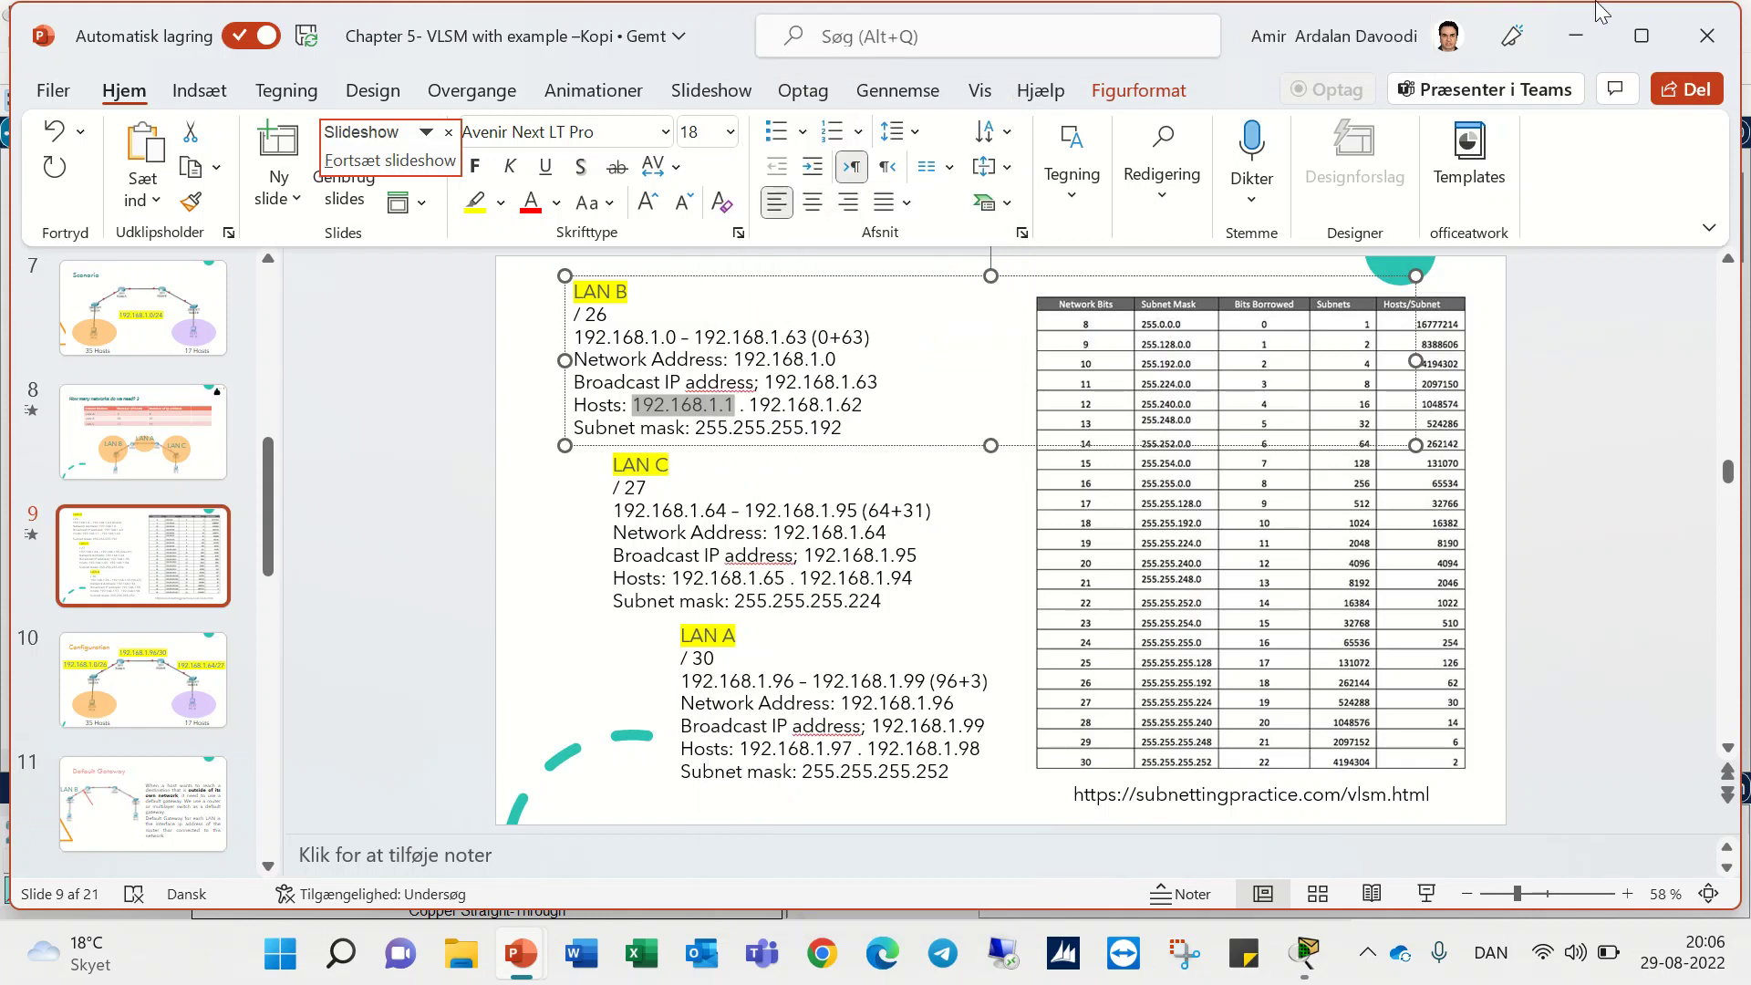
pyautogui.hotkey('alt', 'Tab')
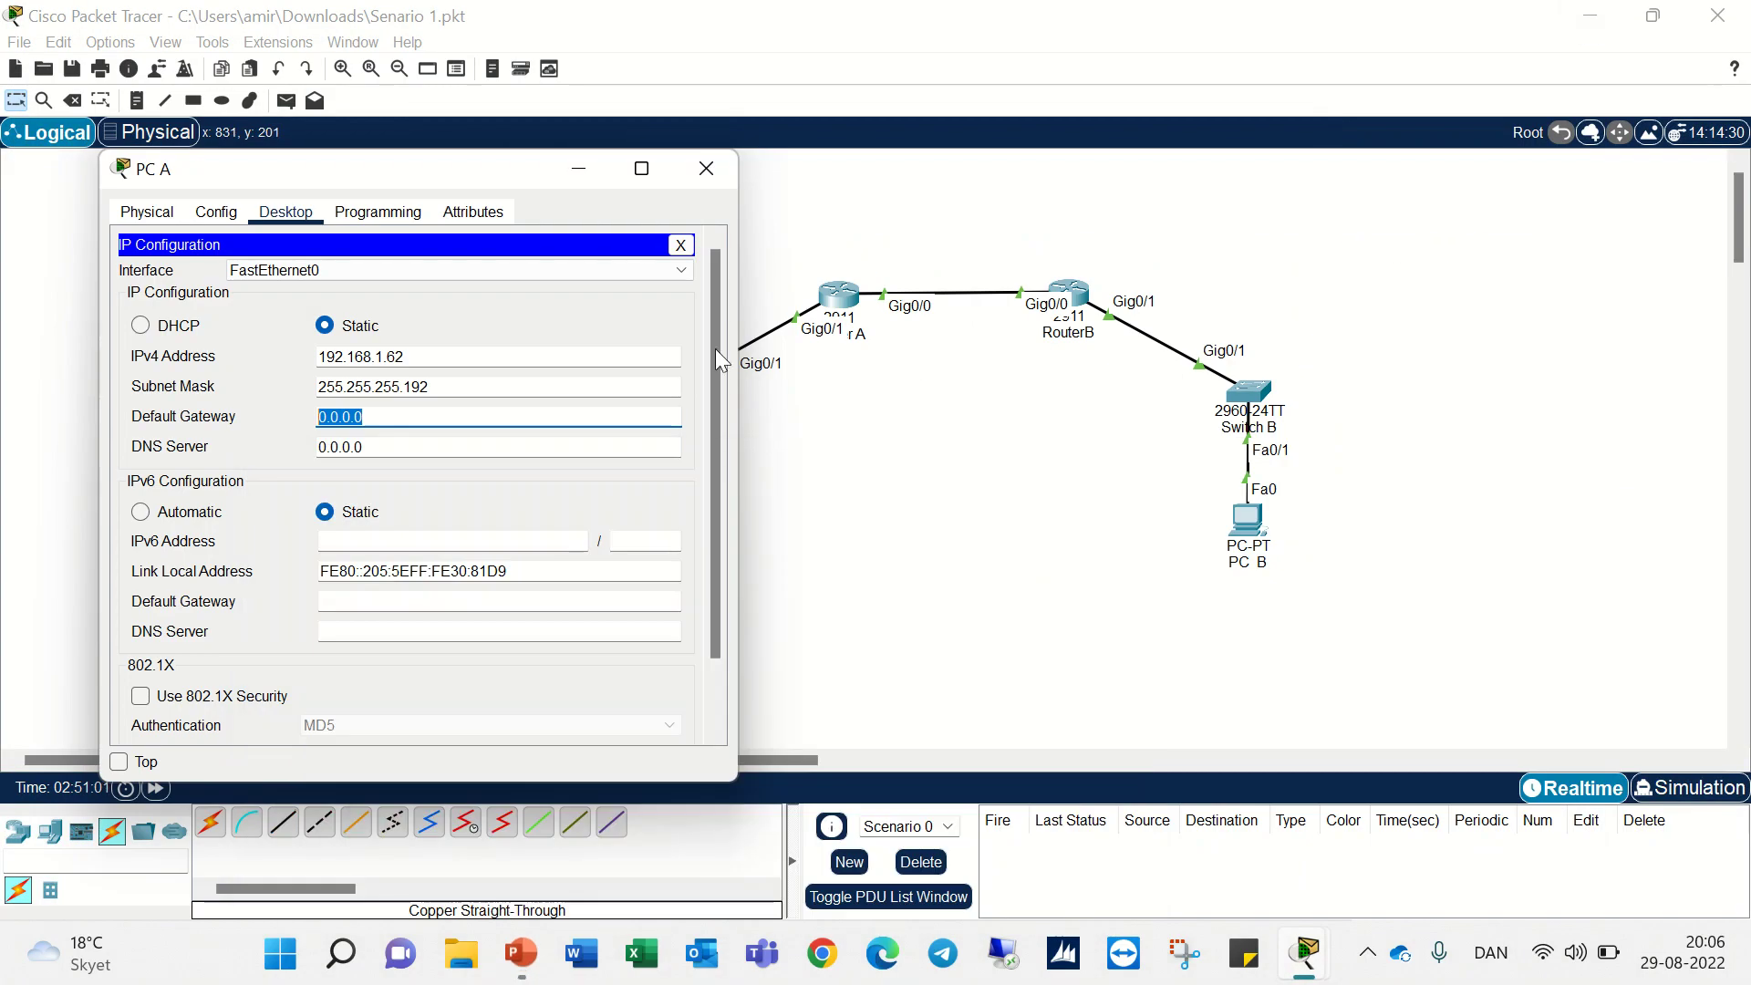
# - Paste 192.168.1.1 as PC A's default gateway and close PC A's window
pyautogui.rightClick(337, 416)
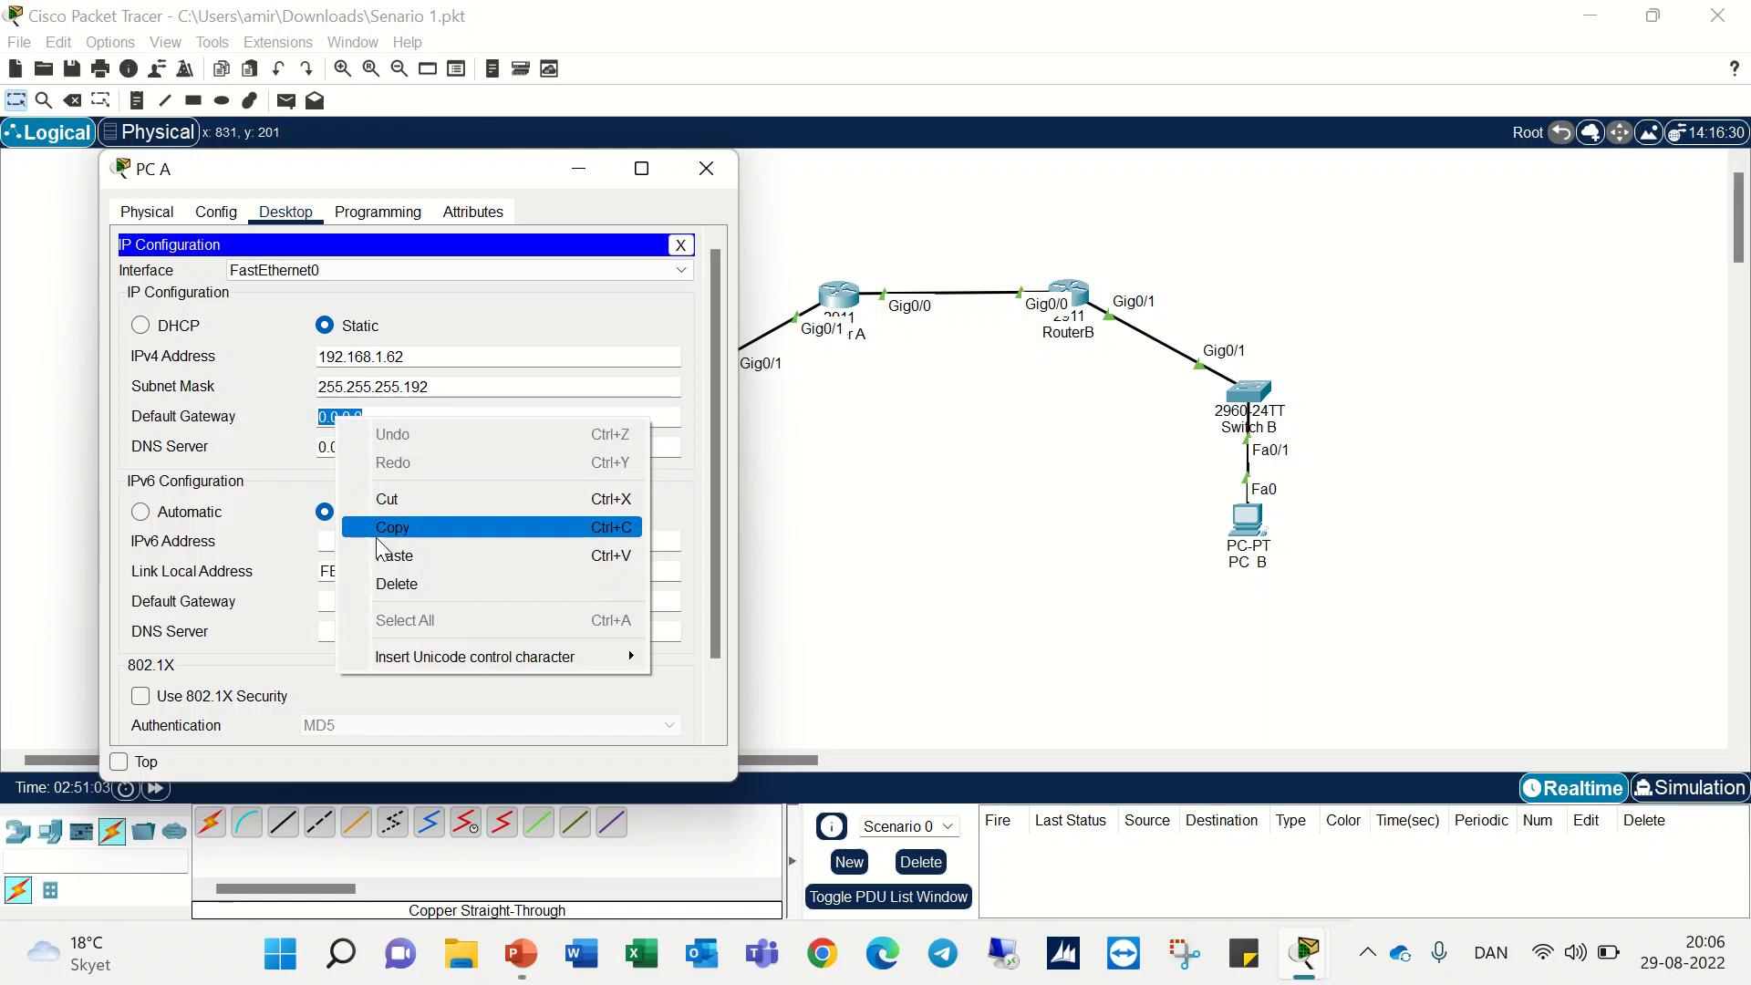
pyautogui.click(392, 555)
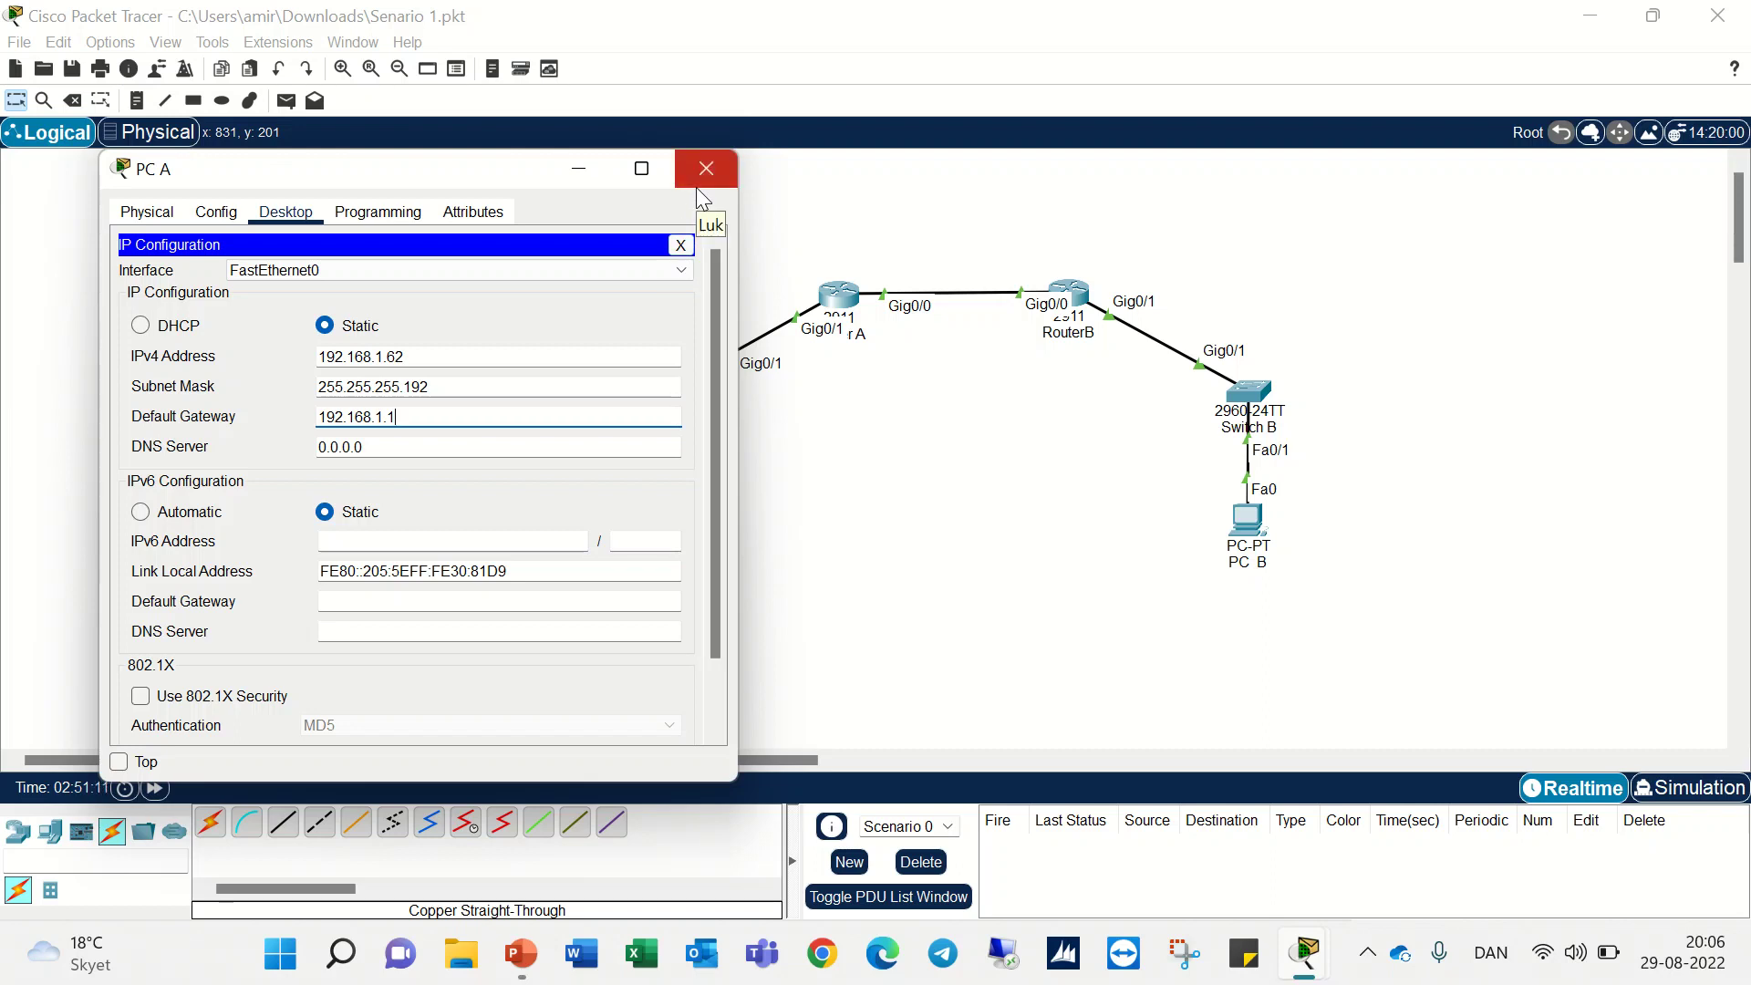
pyautogui.click(680, 244)
pyautogui.click(177, 299)
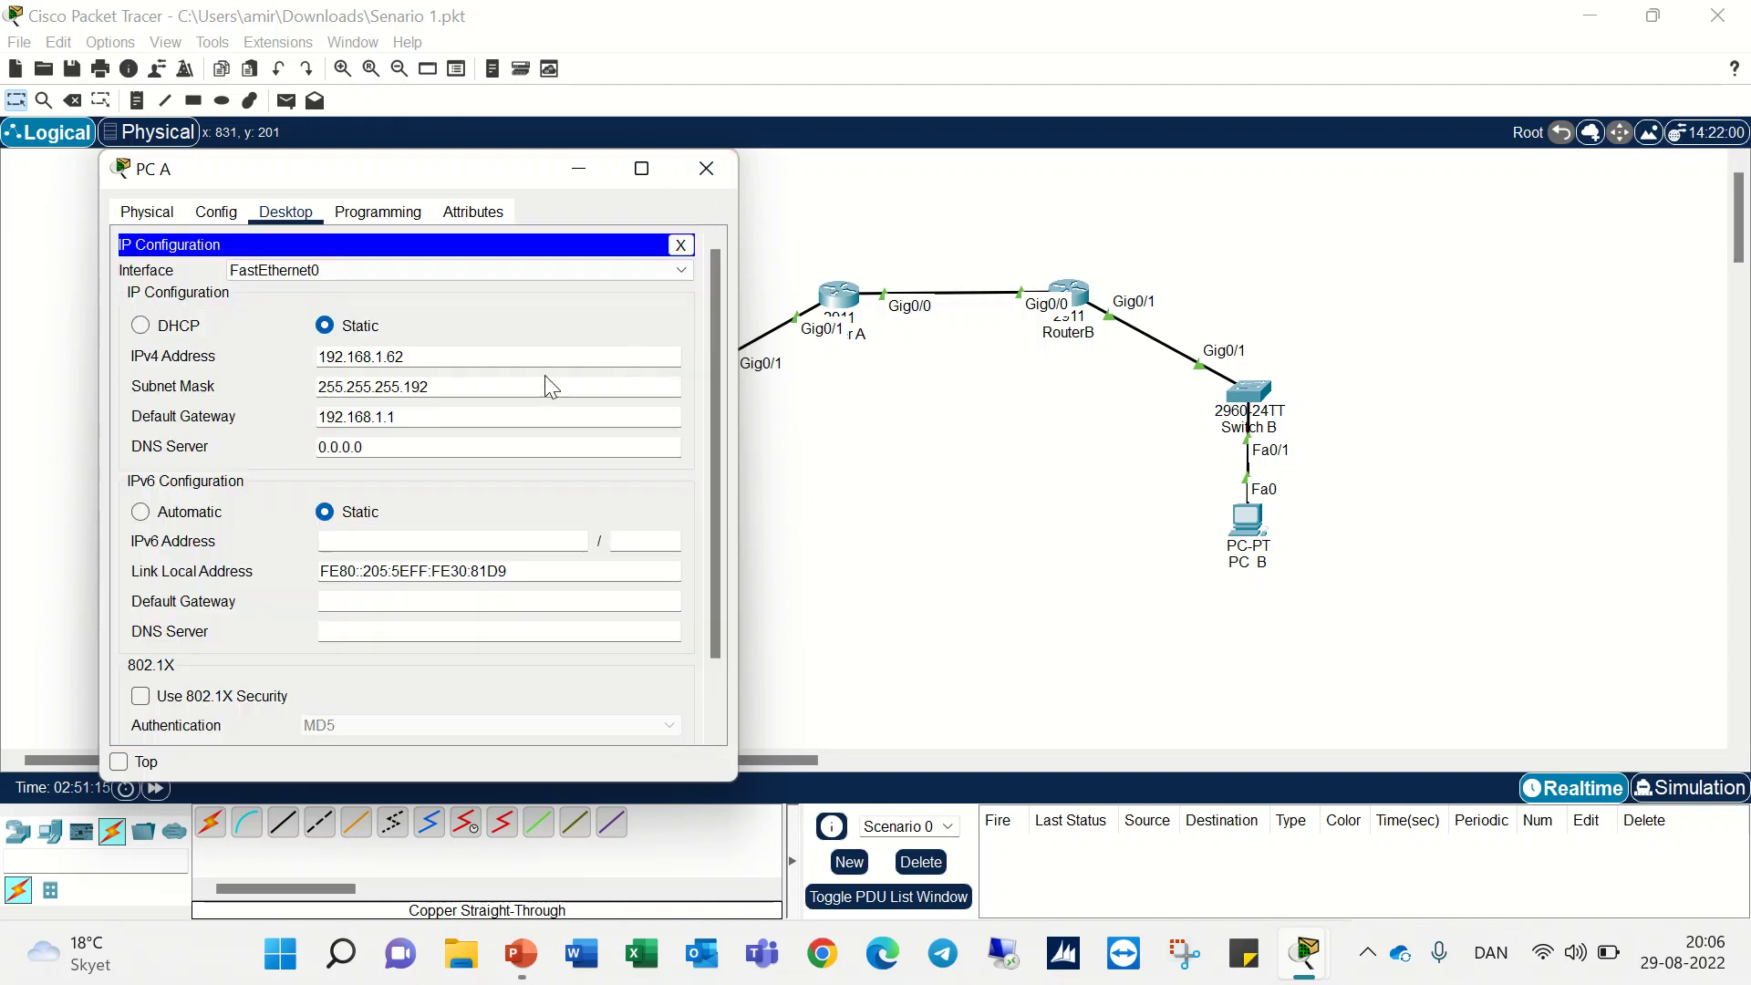
pyautogui.click(689, 173)
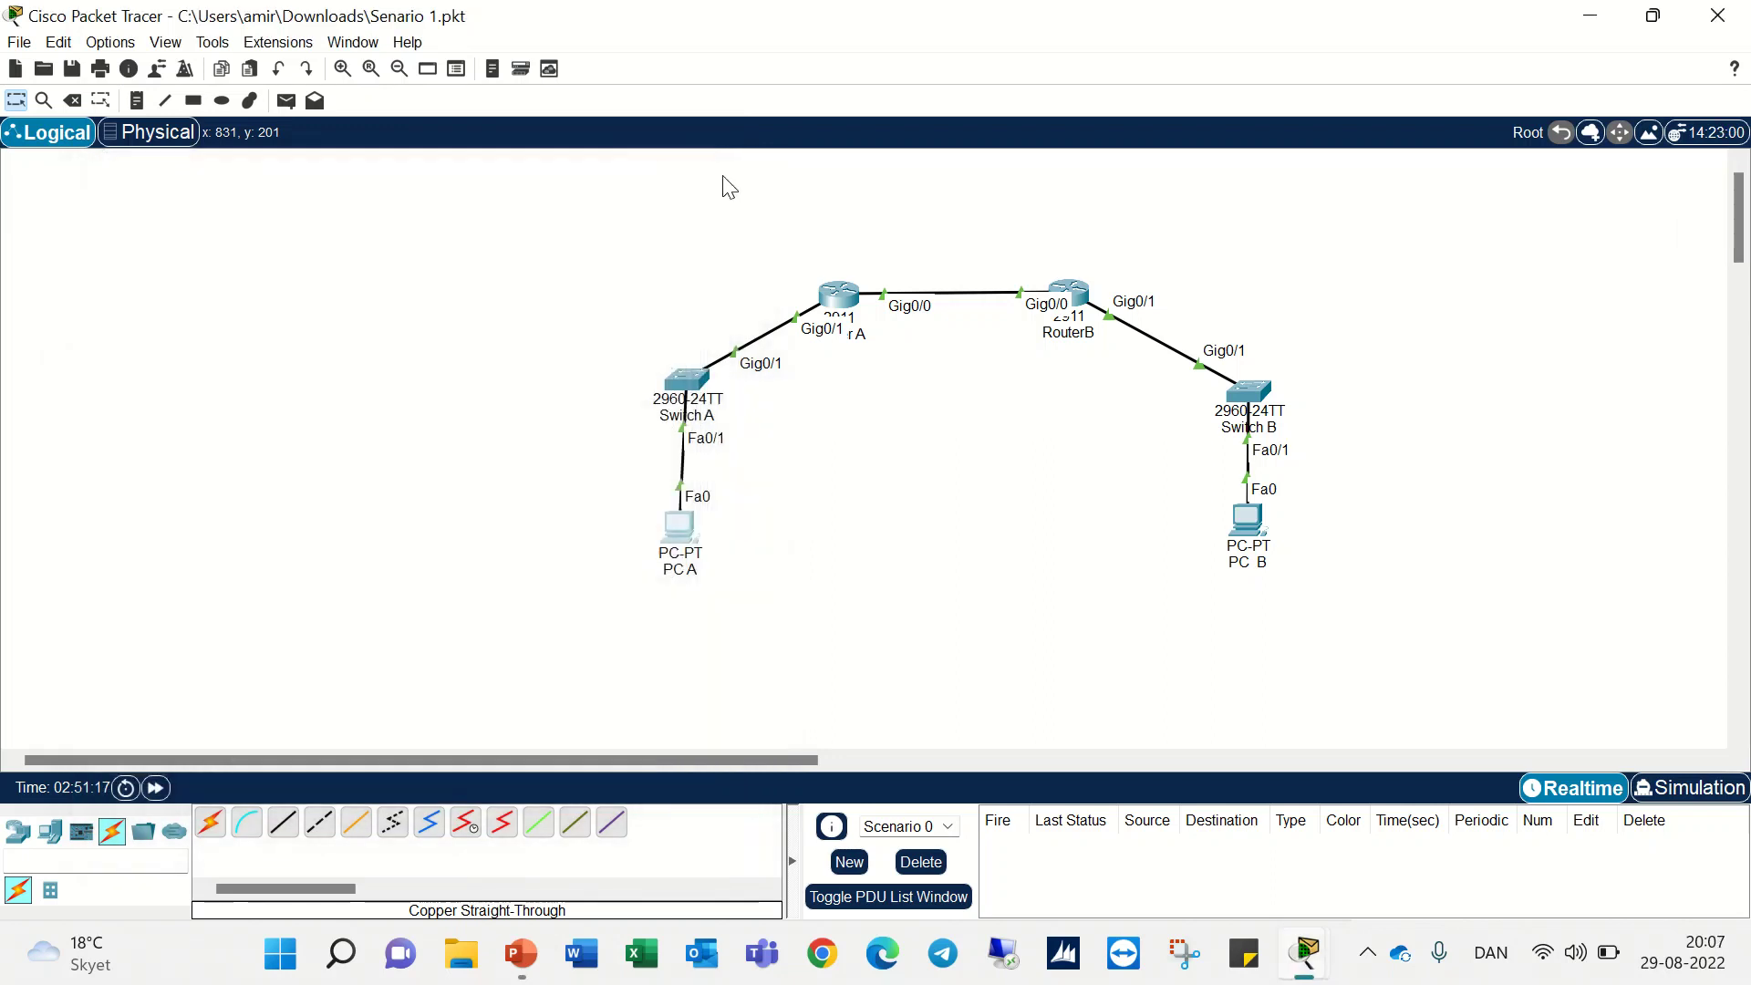
# - Open PC B's IP configuration and move its window clear of the network topology
pyautogui.click(1247, 520)
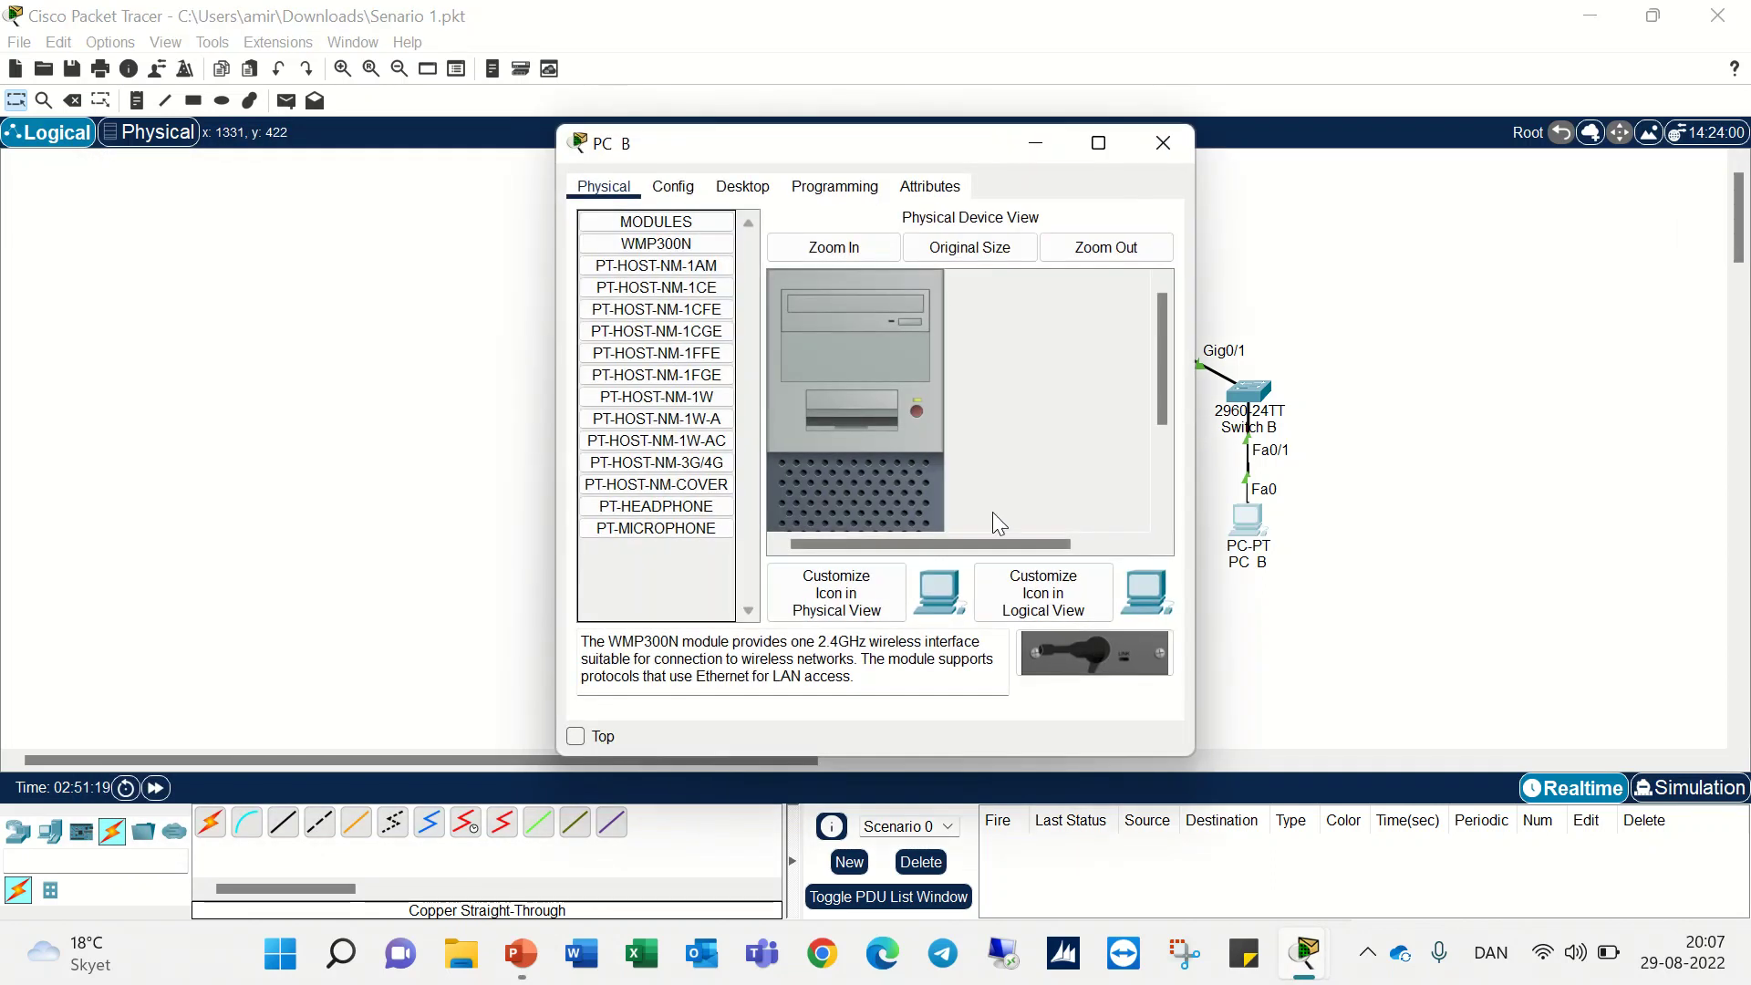
pyautogui.click(743, 187)
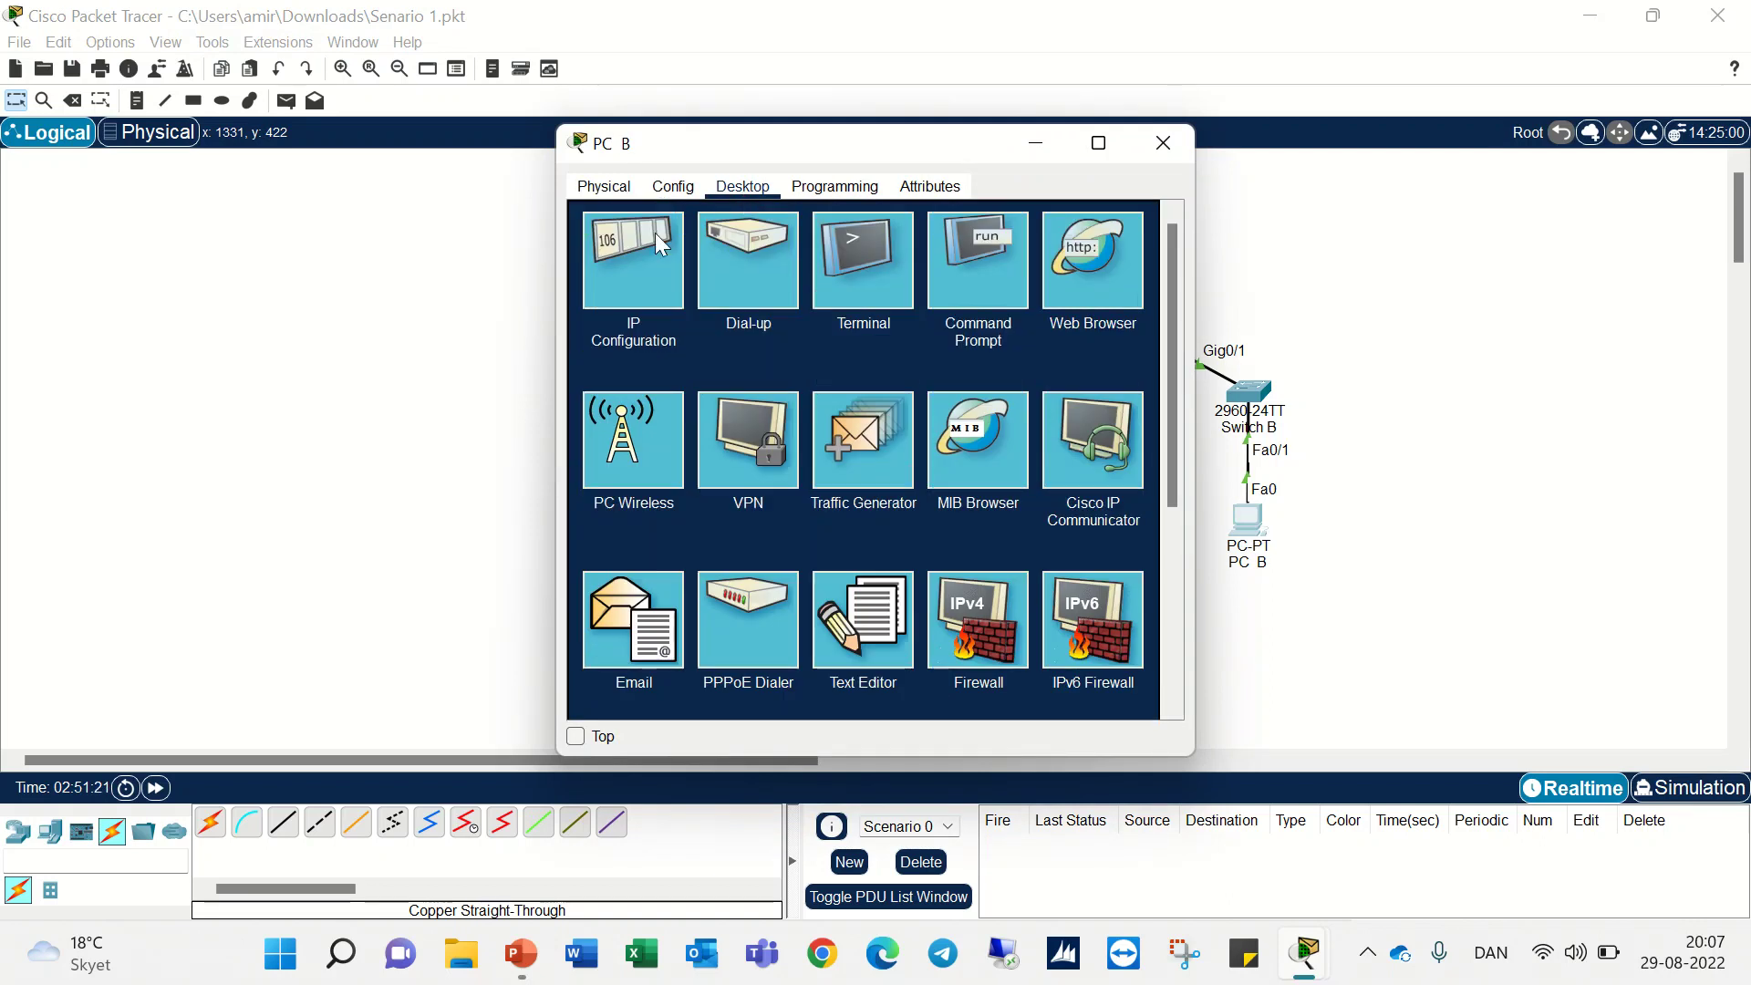
pyautogui.click(632, 238)
pyautogui.moveTo(849, 150); pyautogui.dragTo(309, 140)
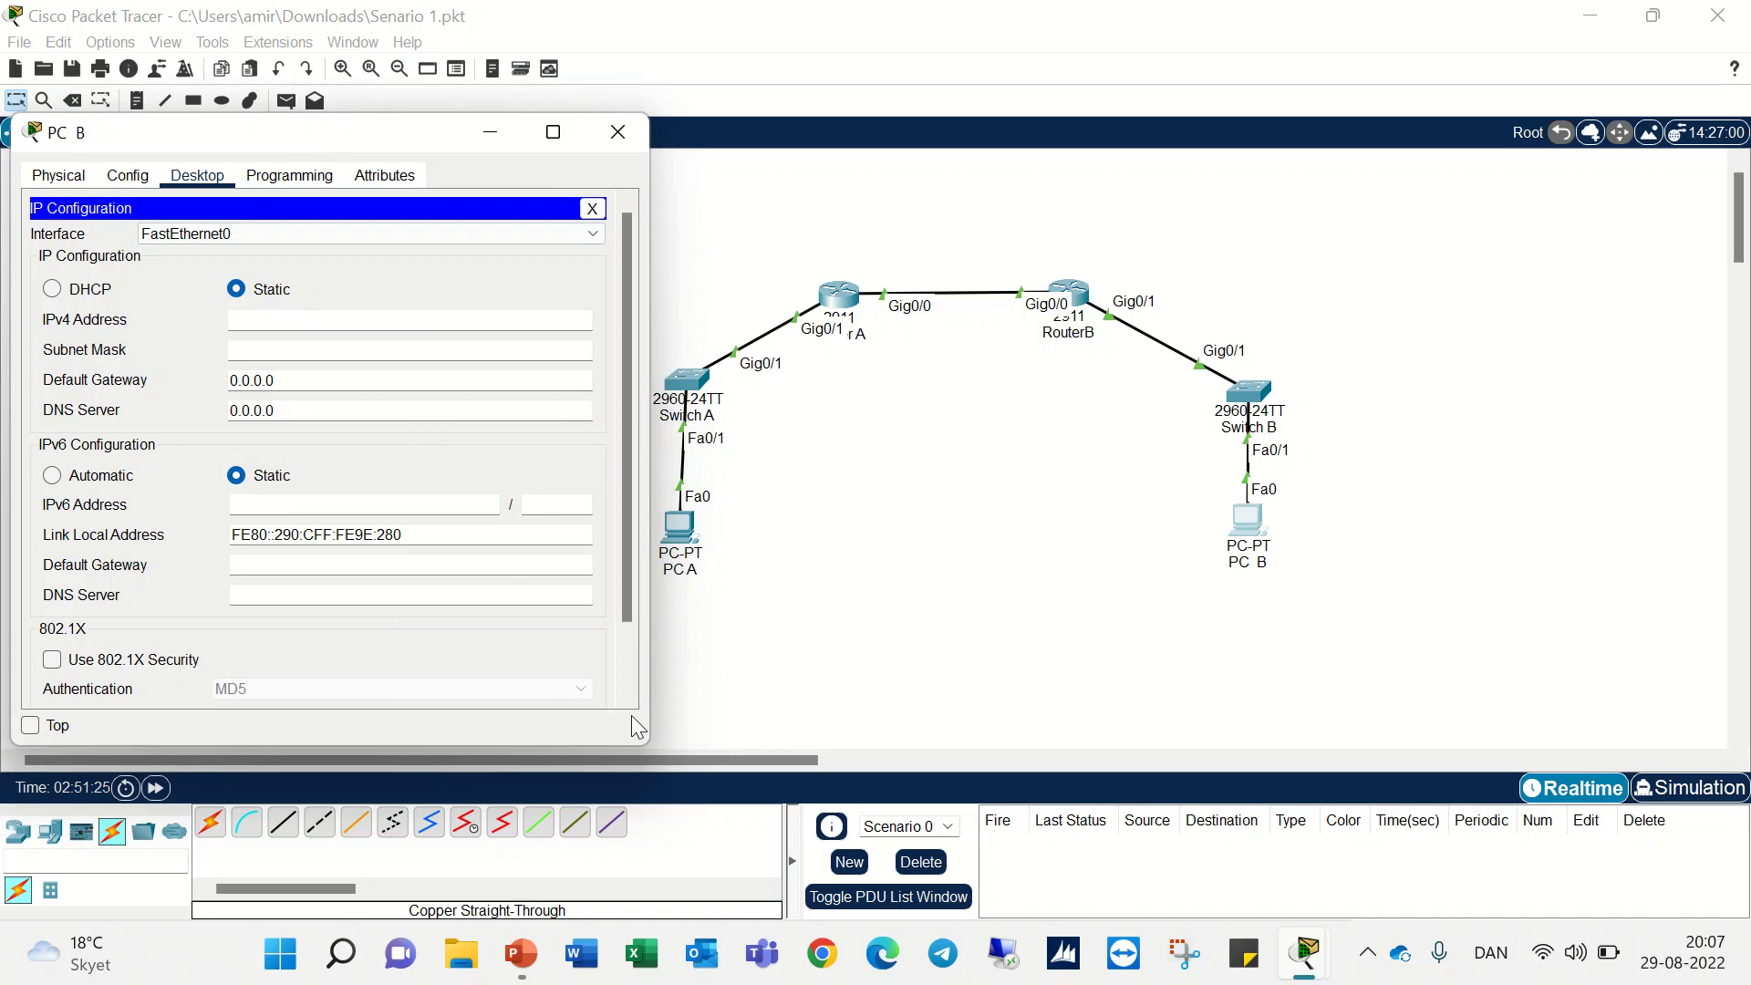
# - Copy LAN C's last host address, 192.168.1.94, from PowerPoint and paste it as PC B's IPv4 address in Packet Tracer
pyautogui.moveTo(520, 953)
pyautogui.click(457, 872)
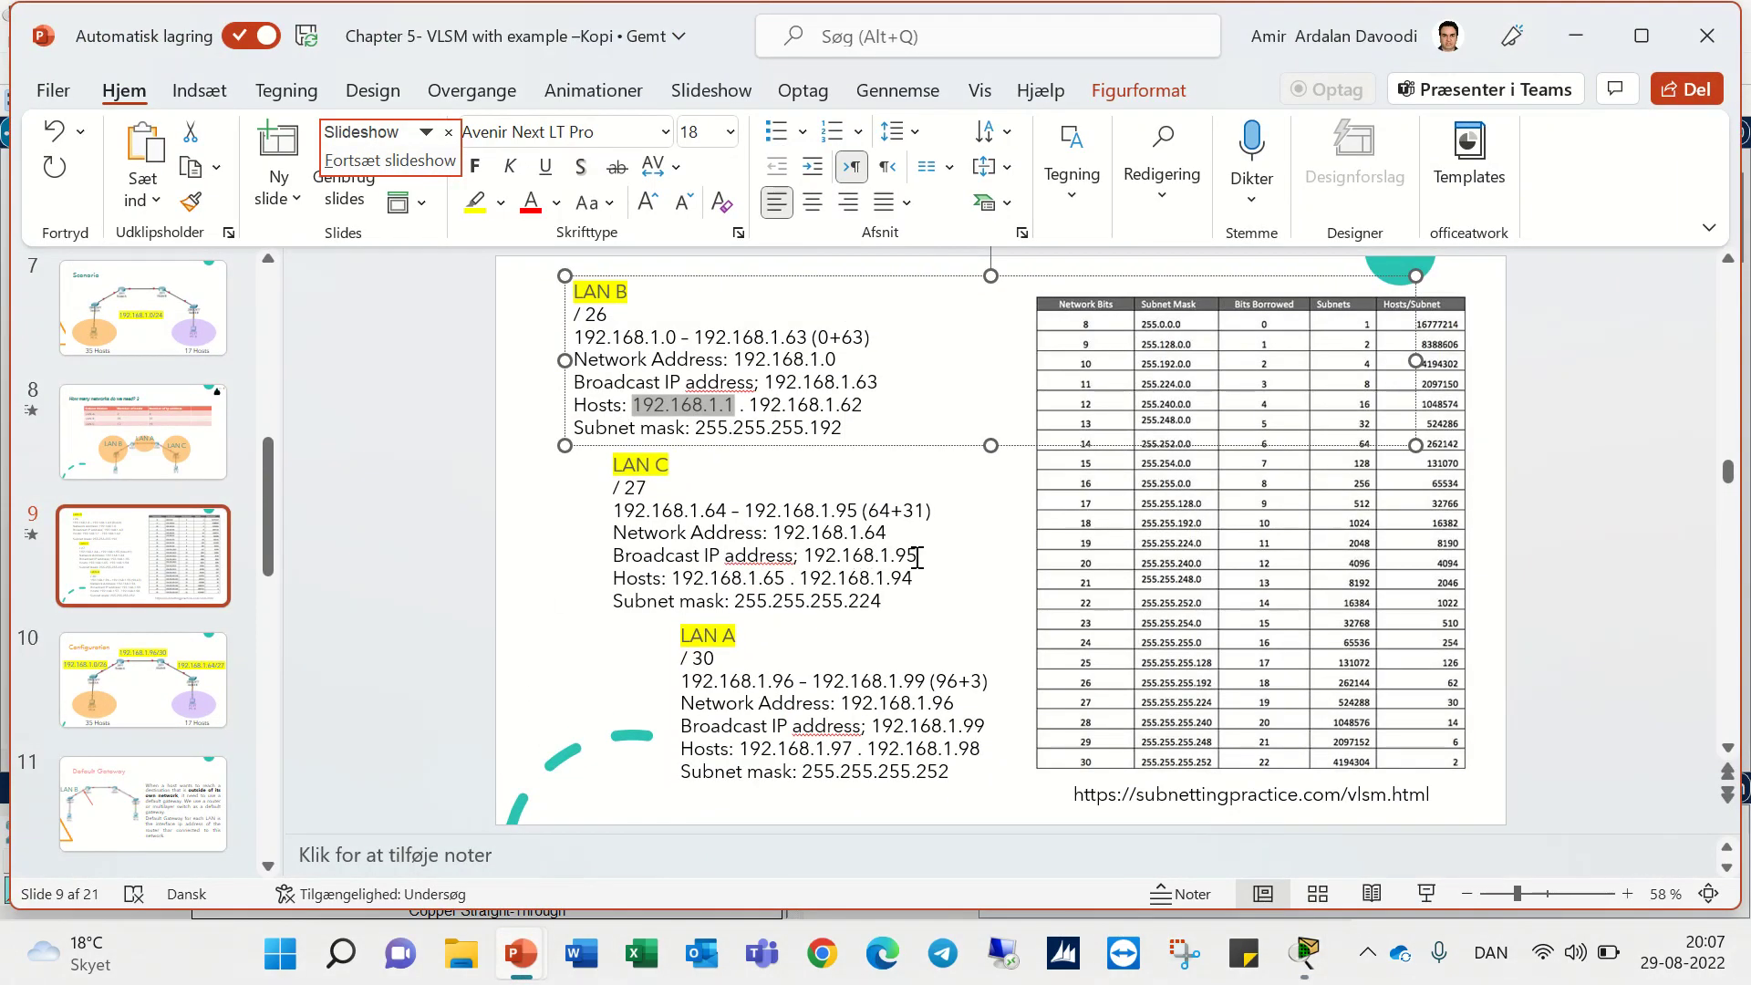
pyautogui.doubleClick(912, 577)
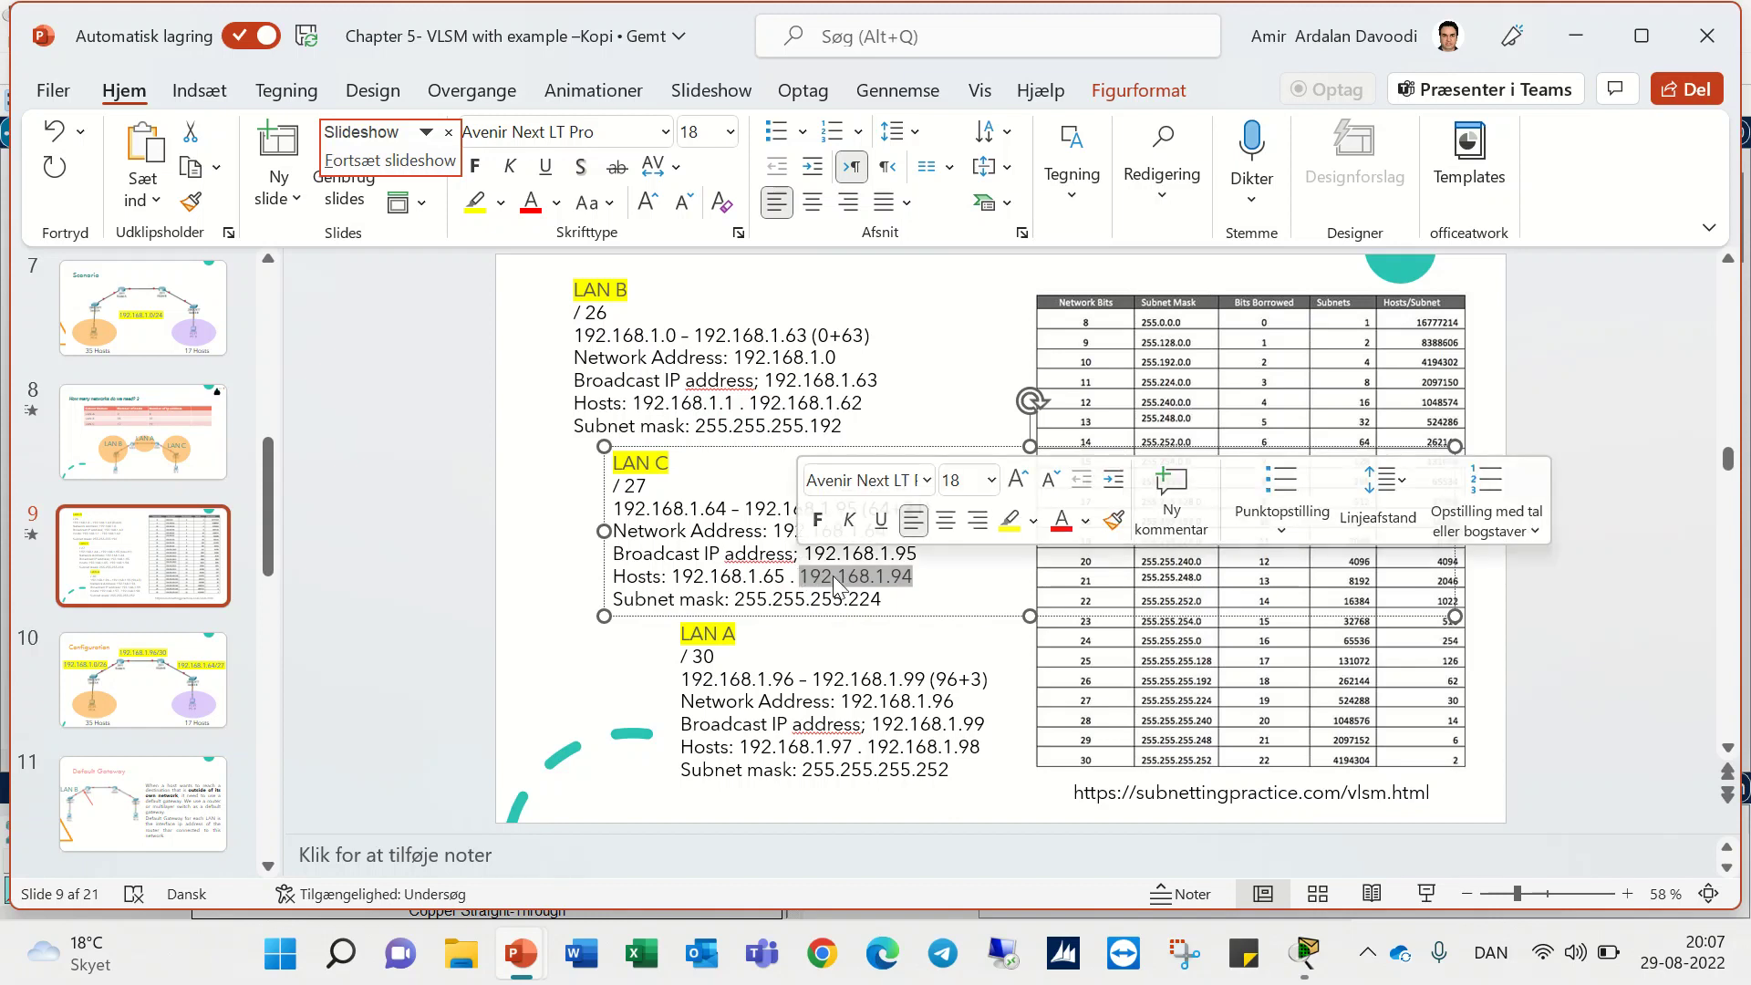
pyautogui.rightClick(835, 584)
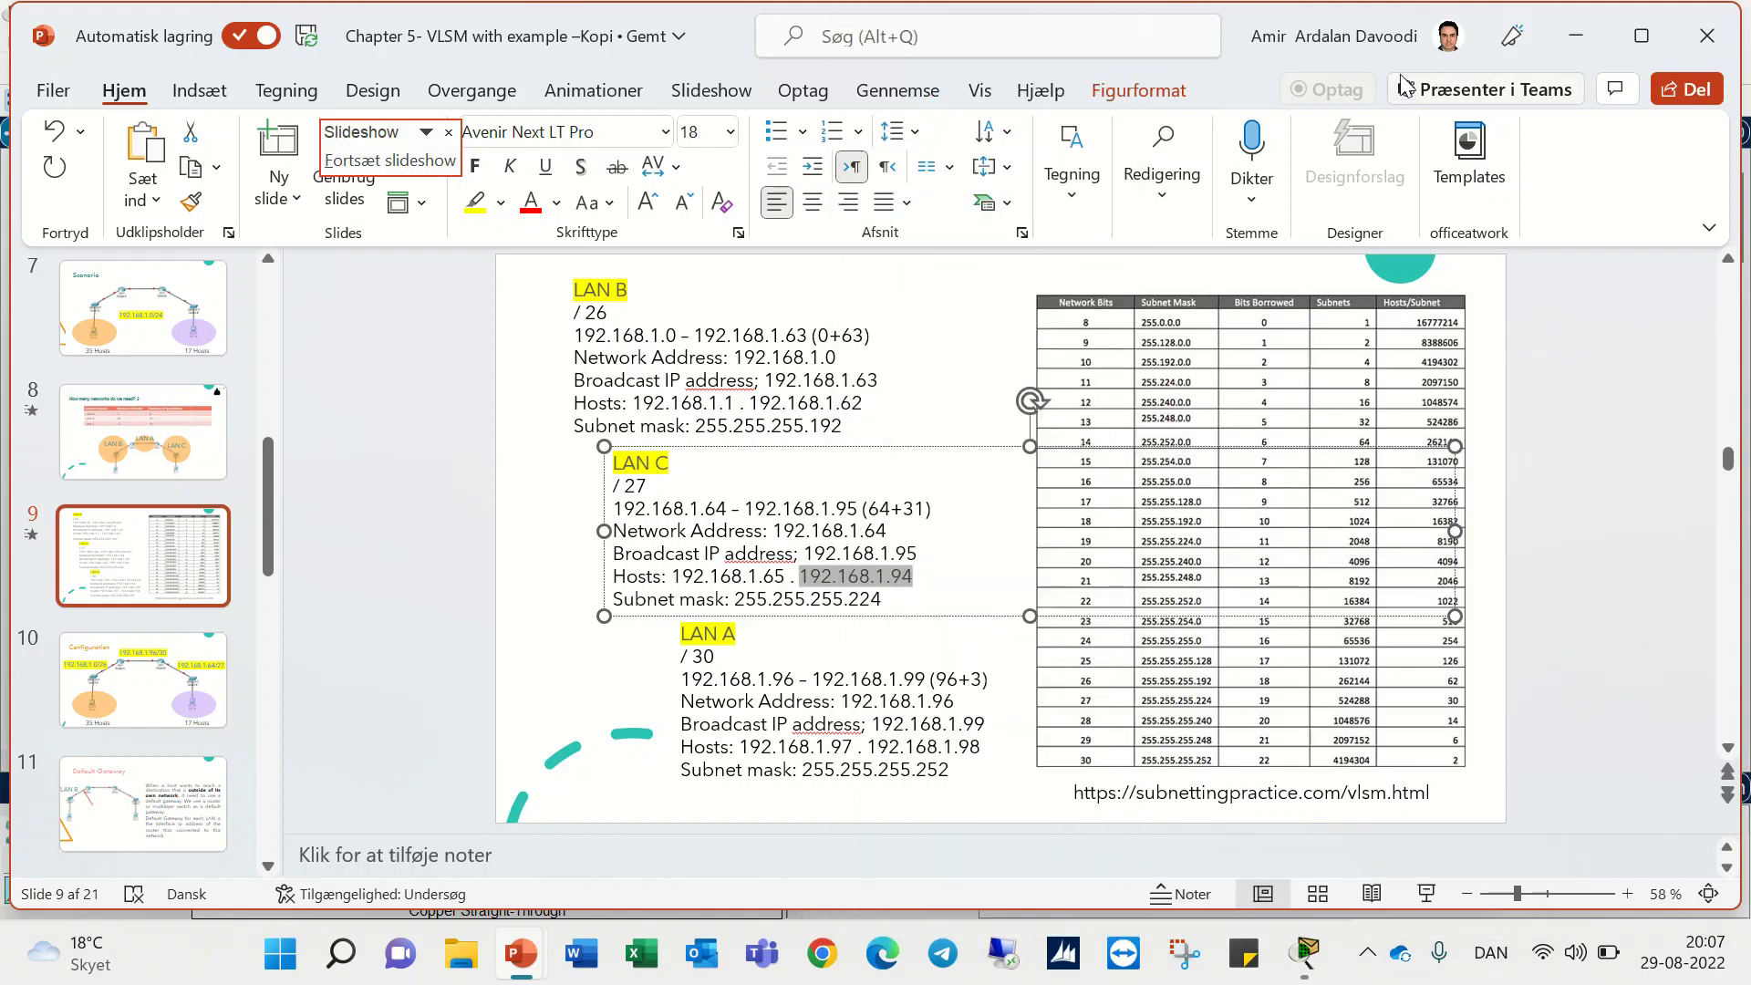
pyautogui.click(898, 111)
pyautogui.click(1585, 36)
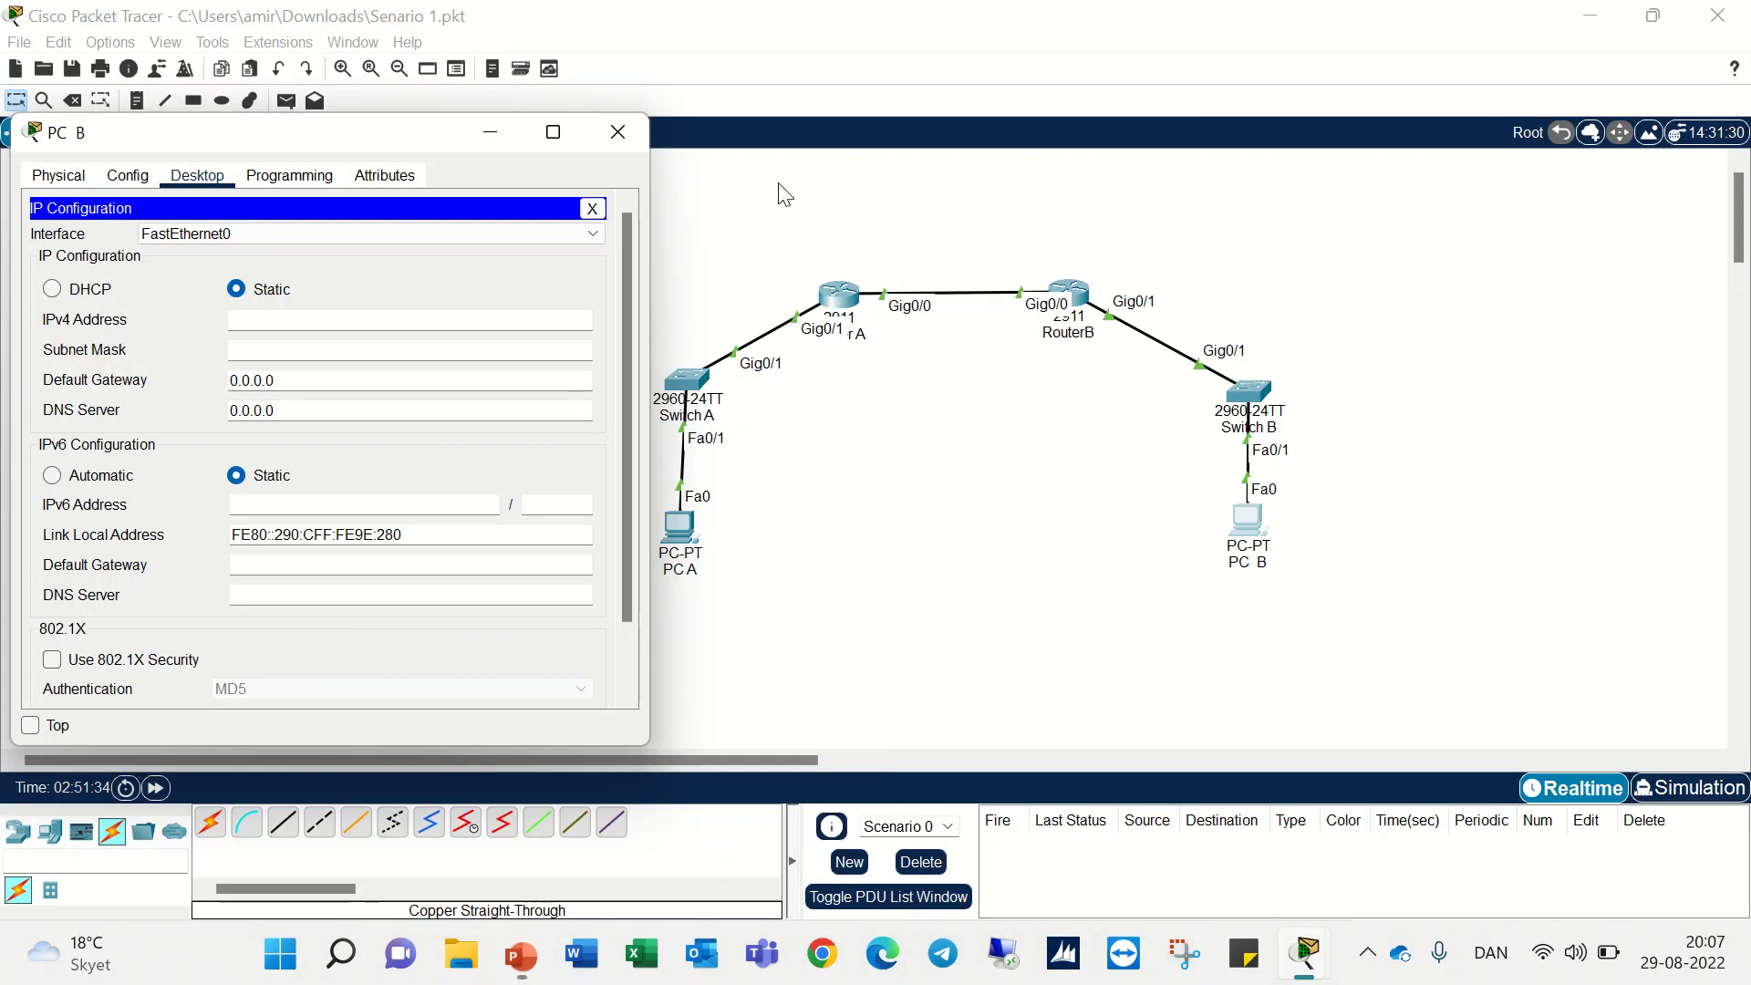
pyautogui.click(476, 317)
pyautogui.hotkey('ctrl', 'v')
# - Set PC B's subnet mask to 255.255.255.224
pyautogui.press('Tab')
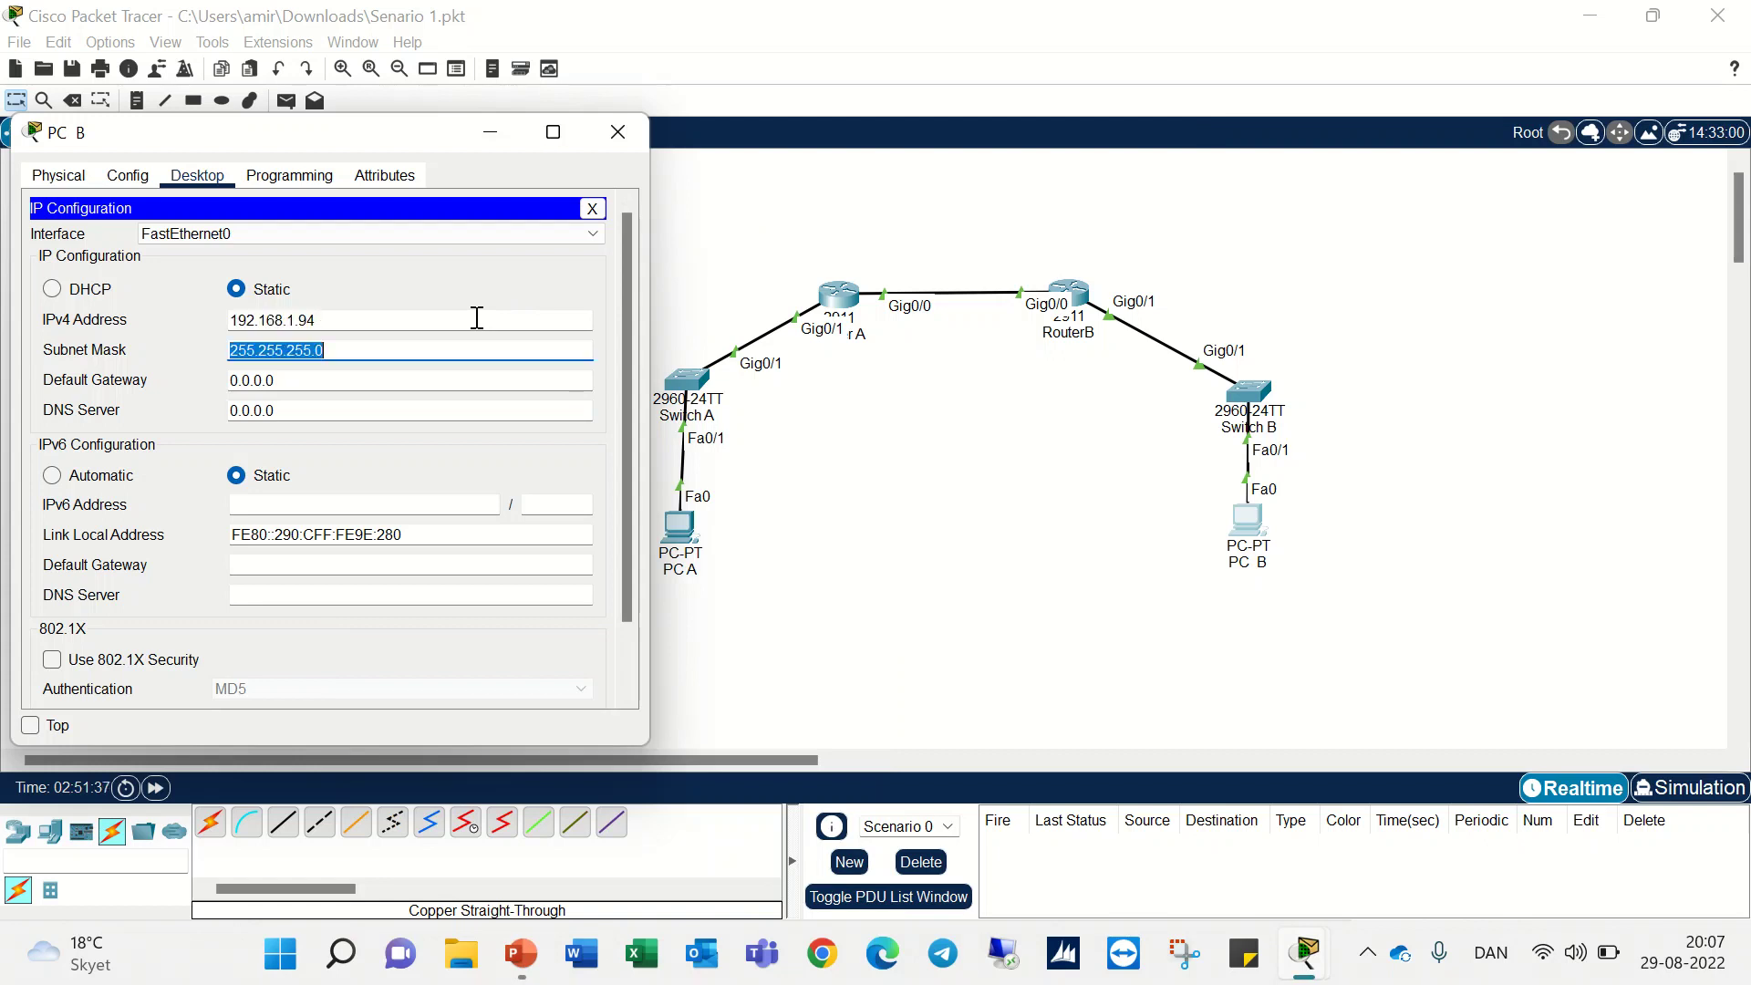
pyautogui.press('End')
pyautogui.press('BackSpace')
pyautogui.press('Tab')
# - Begin PC B's default gateway with 192.168.1., then copy LAN C's first host address, 192.168.1.65, from PowerPoint and return to Packet Tracer
pyautogui.write('1')
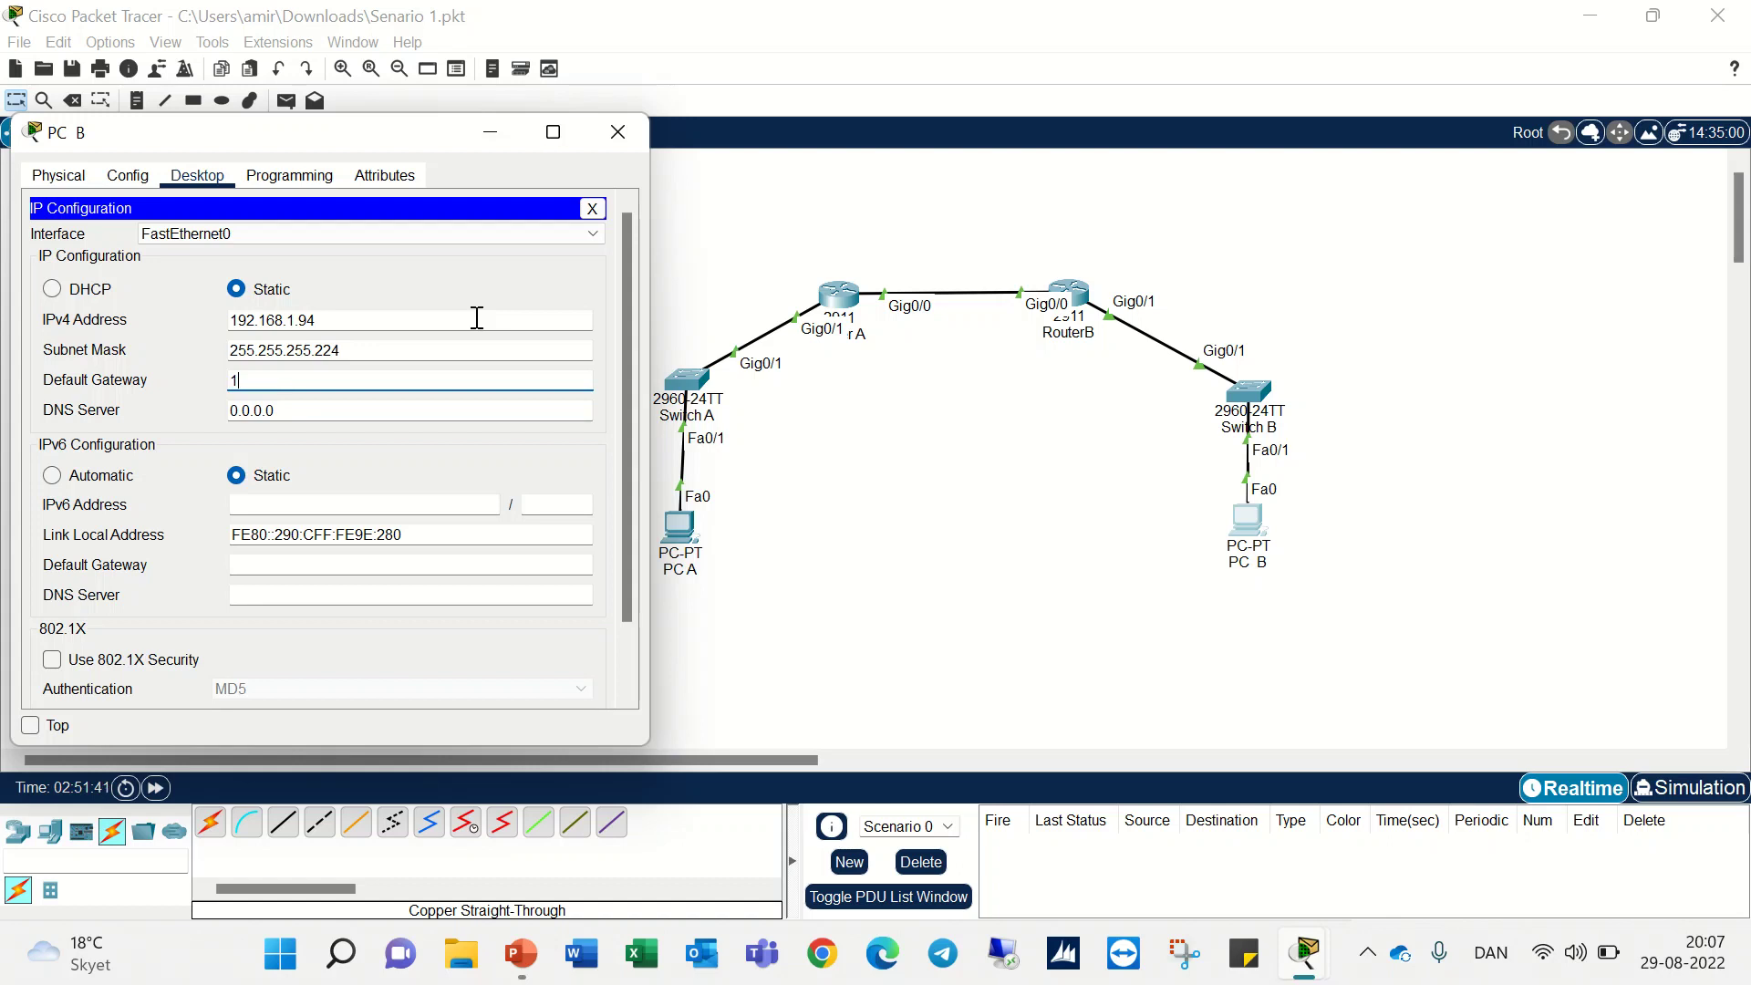
pyautogui.write('92.168.1.')
pyautogui.click(521, 954)
pyautogui.click(445, 829)
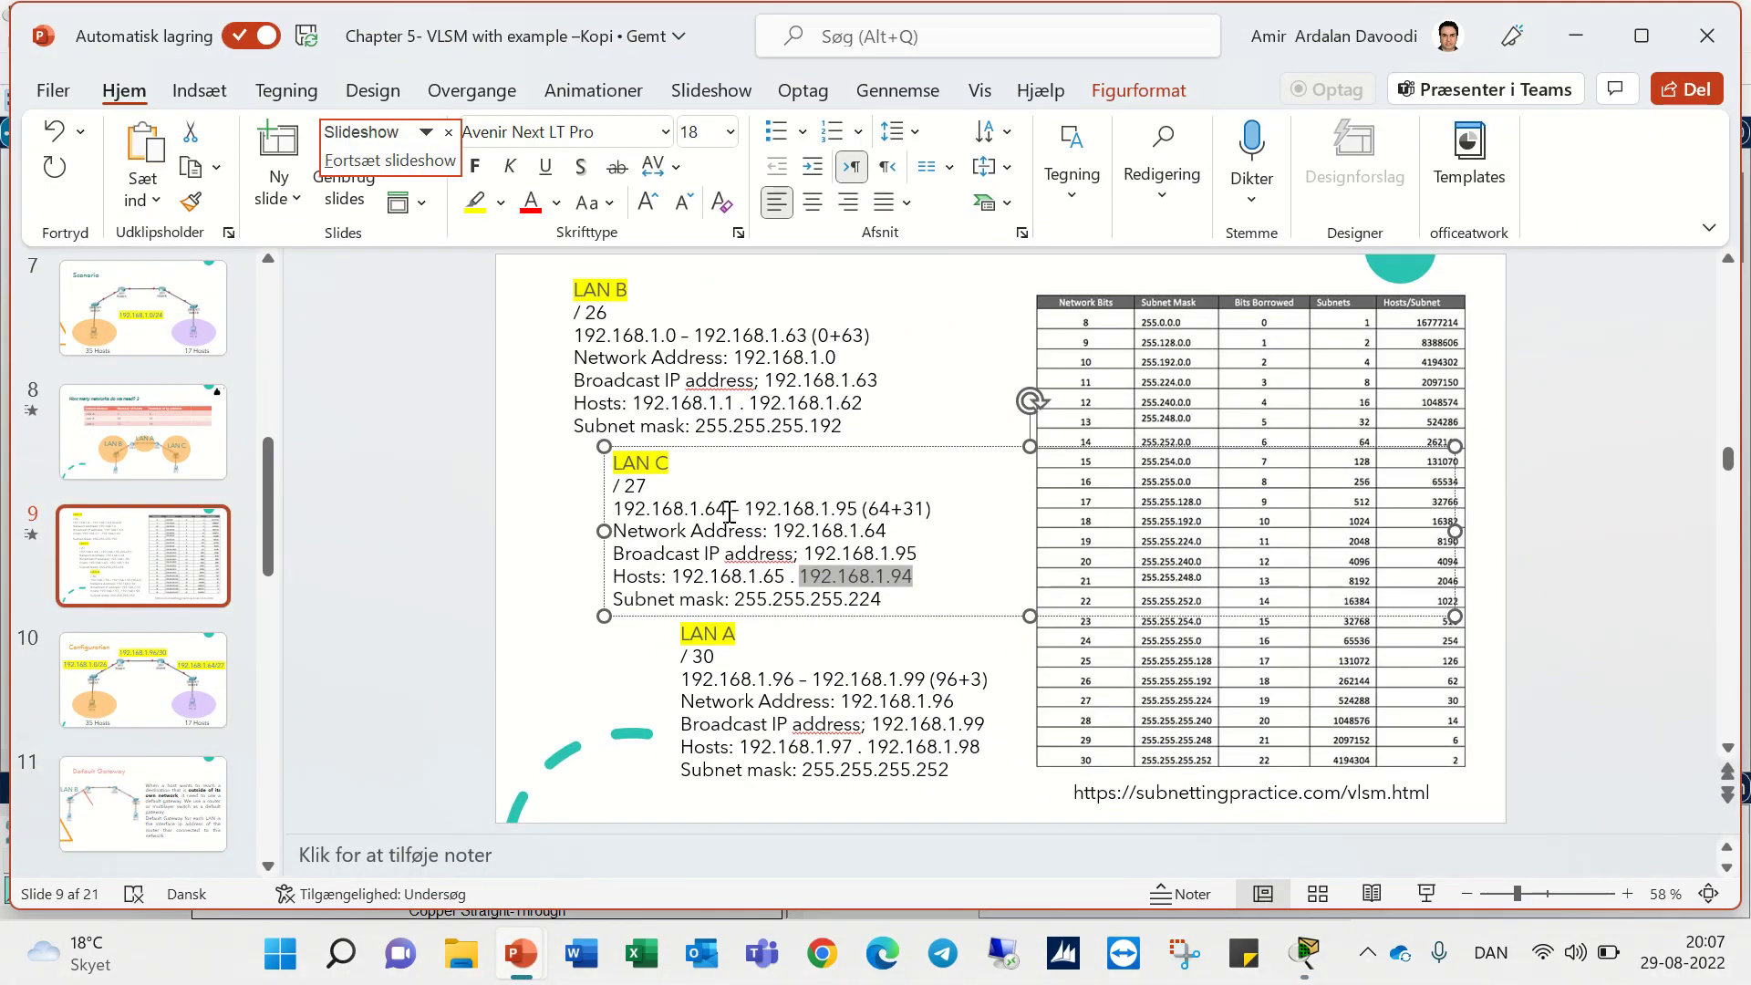
pyautogui.moveTo(787, 572); pyautogui.dragTo(680, 582)
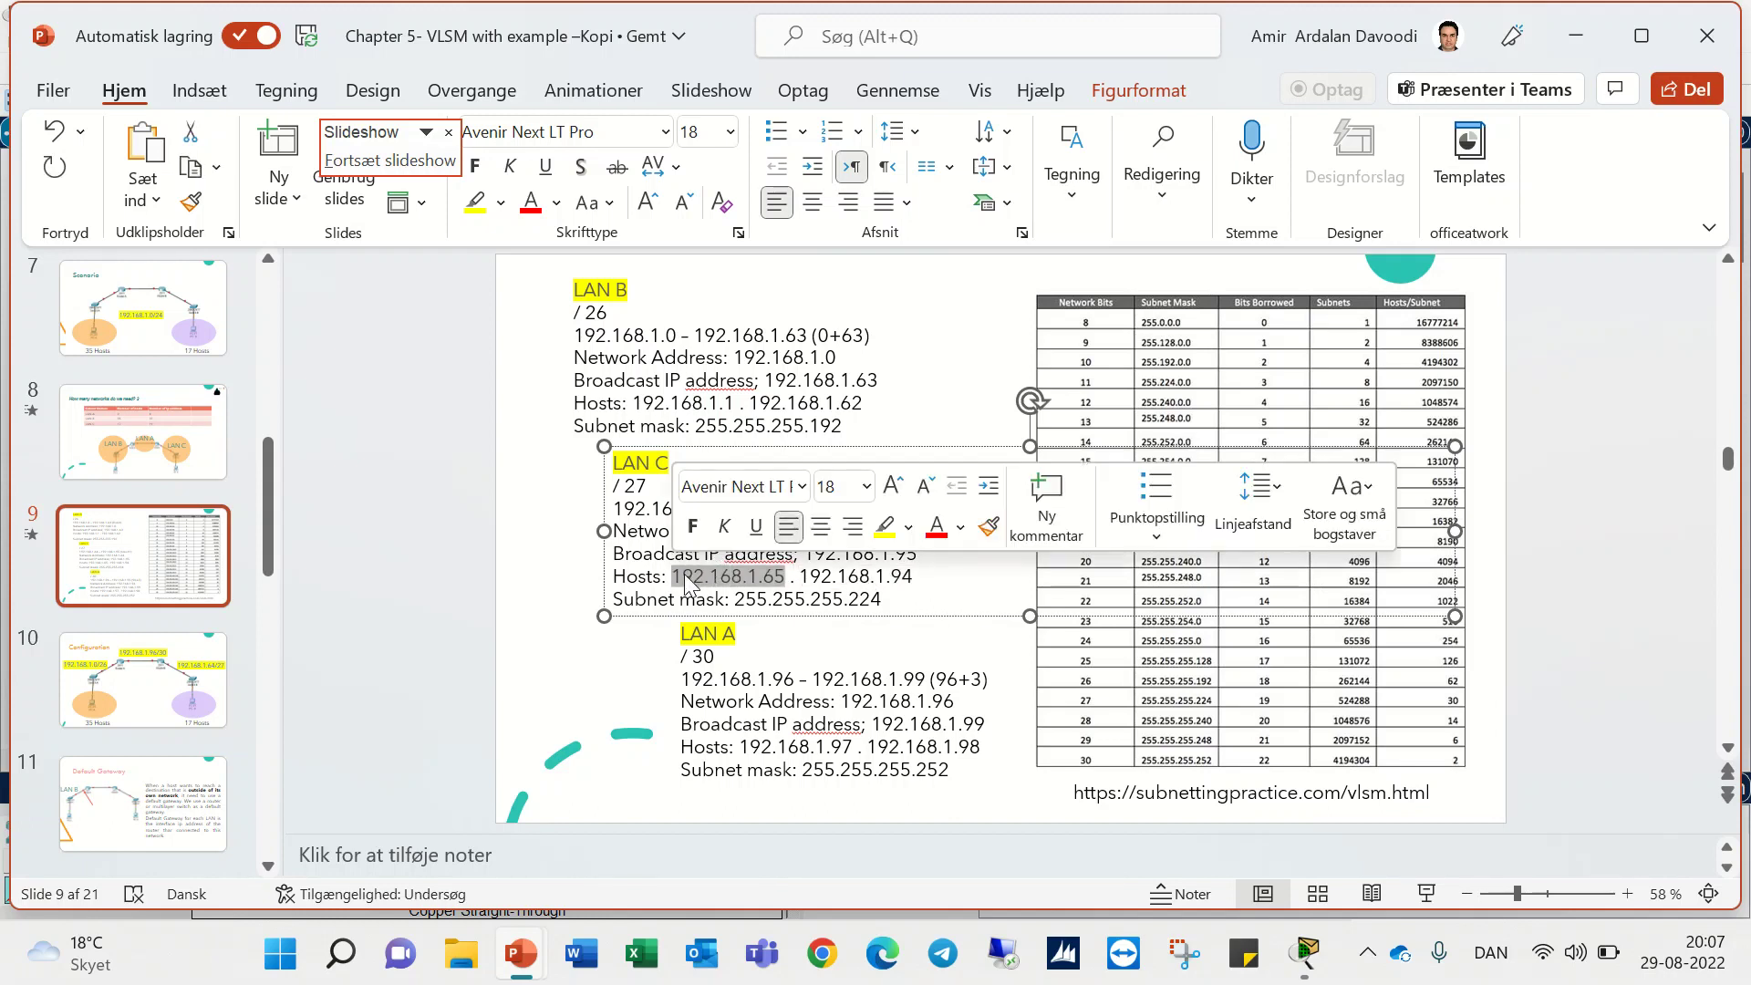
pyautogui.rightClick(689, 582)
pyautogui.click(866, 101)
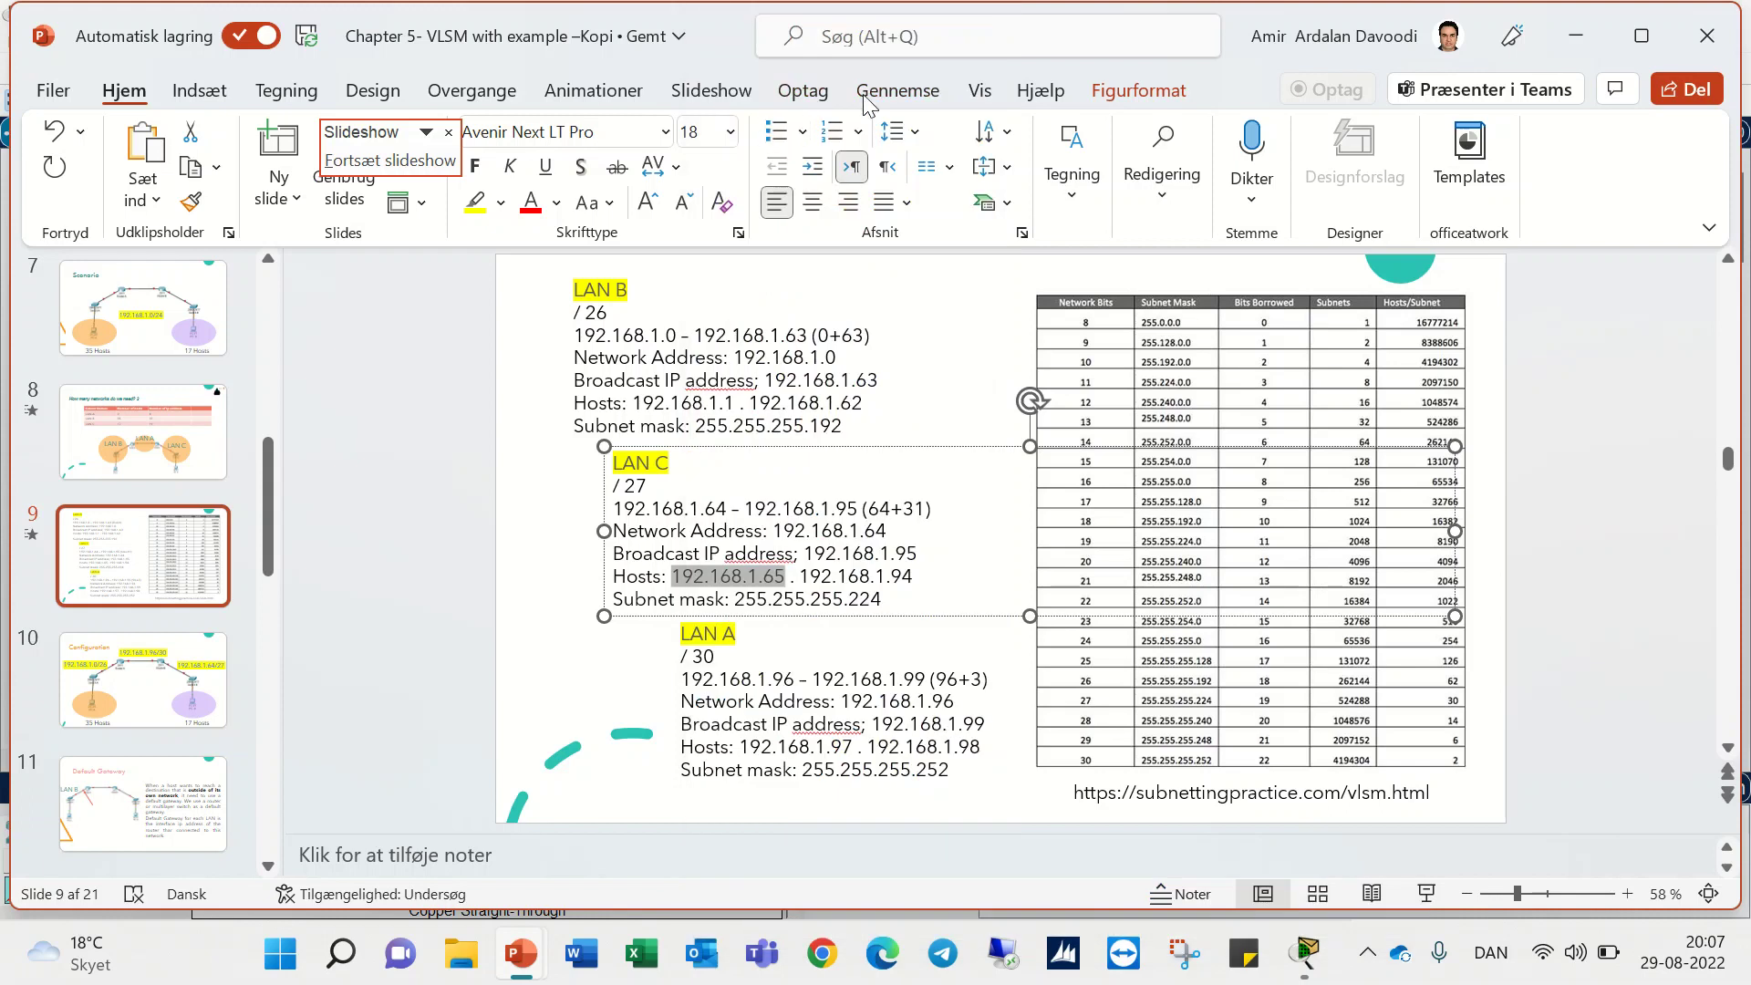
pyautogui.click(1577, 35)
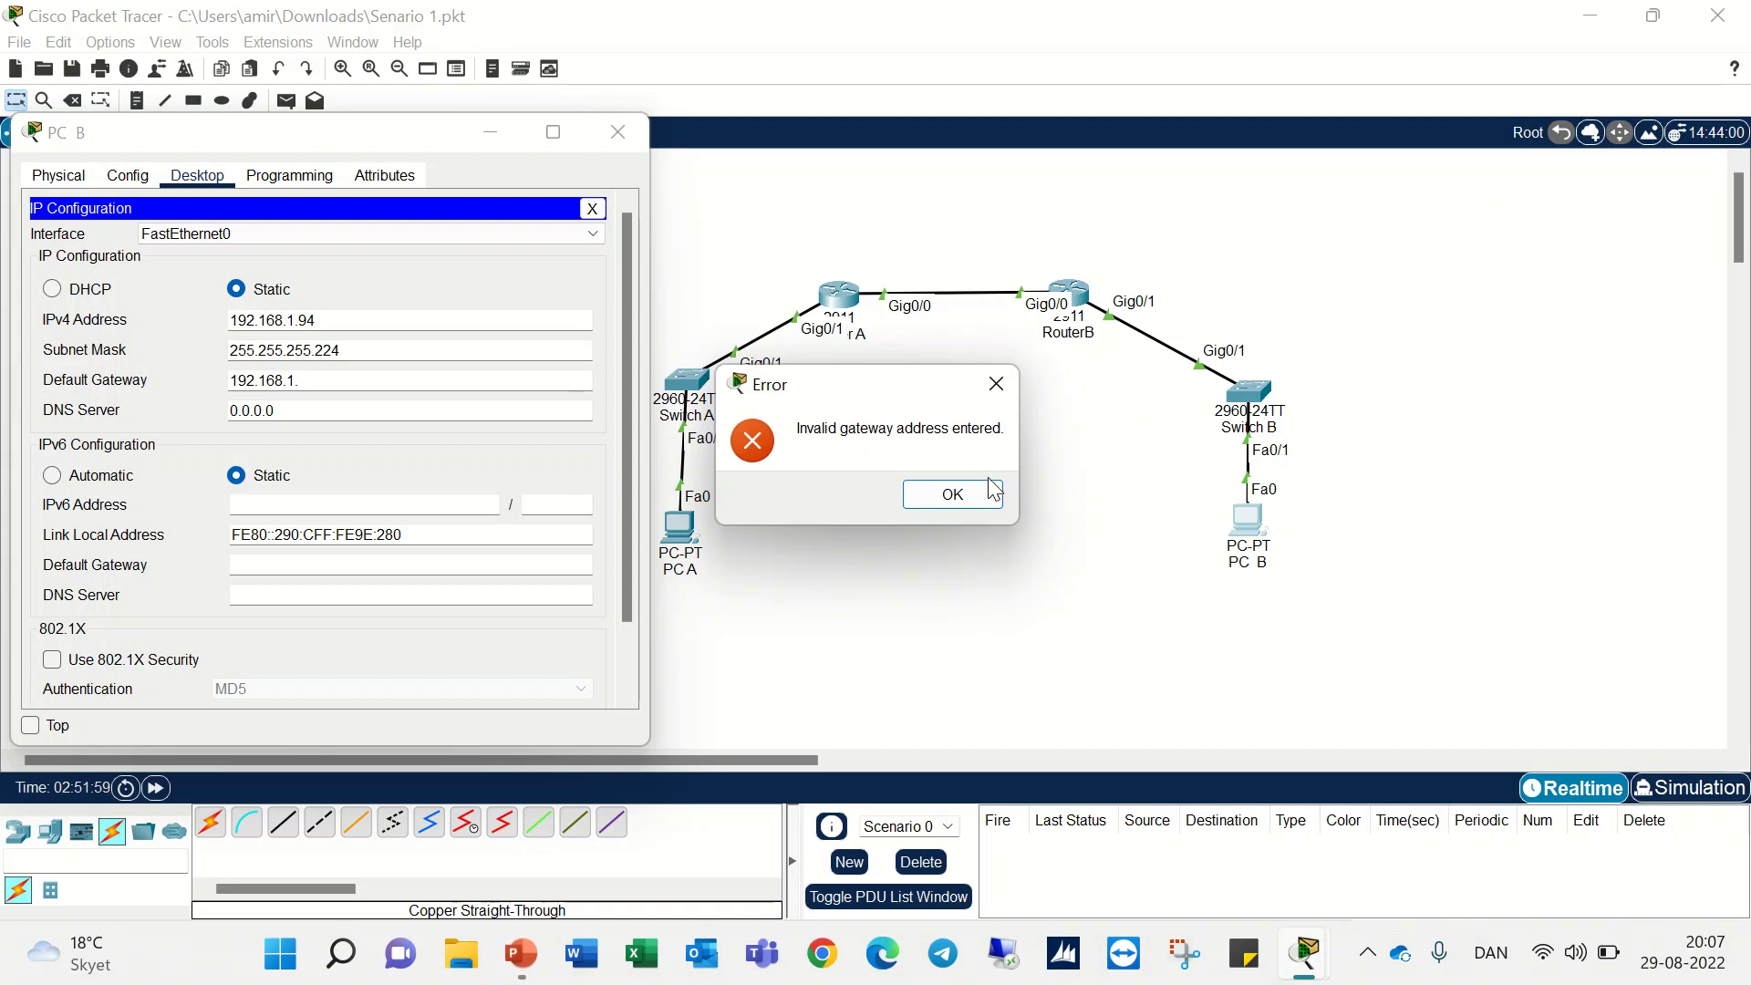
# - Complete PC B's default gateway as 192.168.1.65 with the copied address and close PC B's window
pyautogui.click(952, 494)
pyautogui.hotkey('ctrl', 'v')
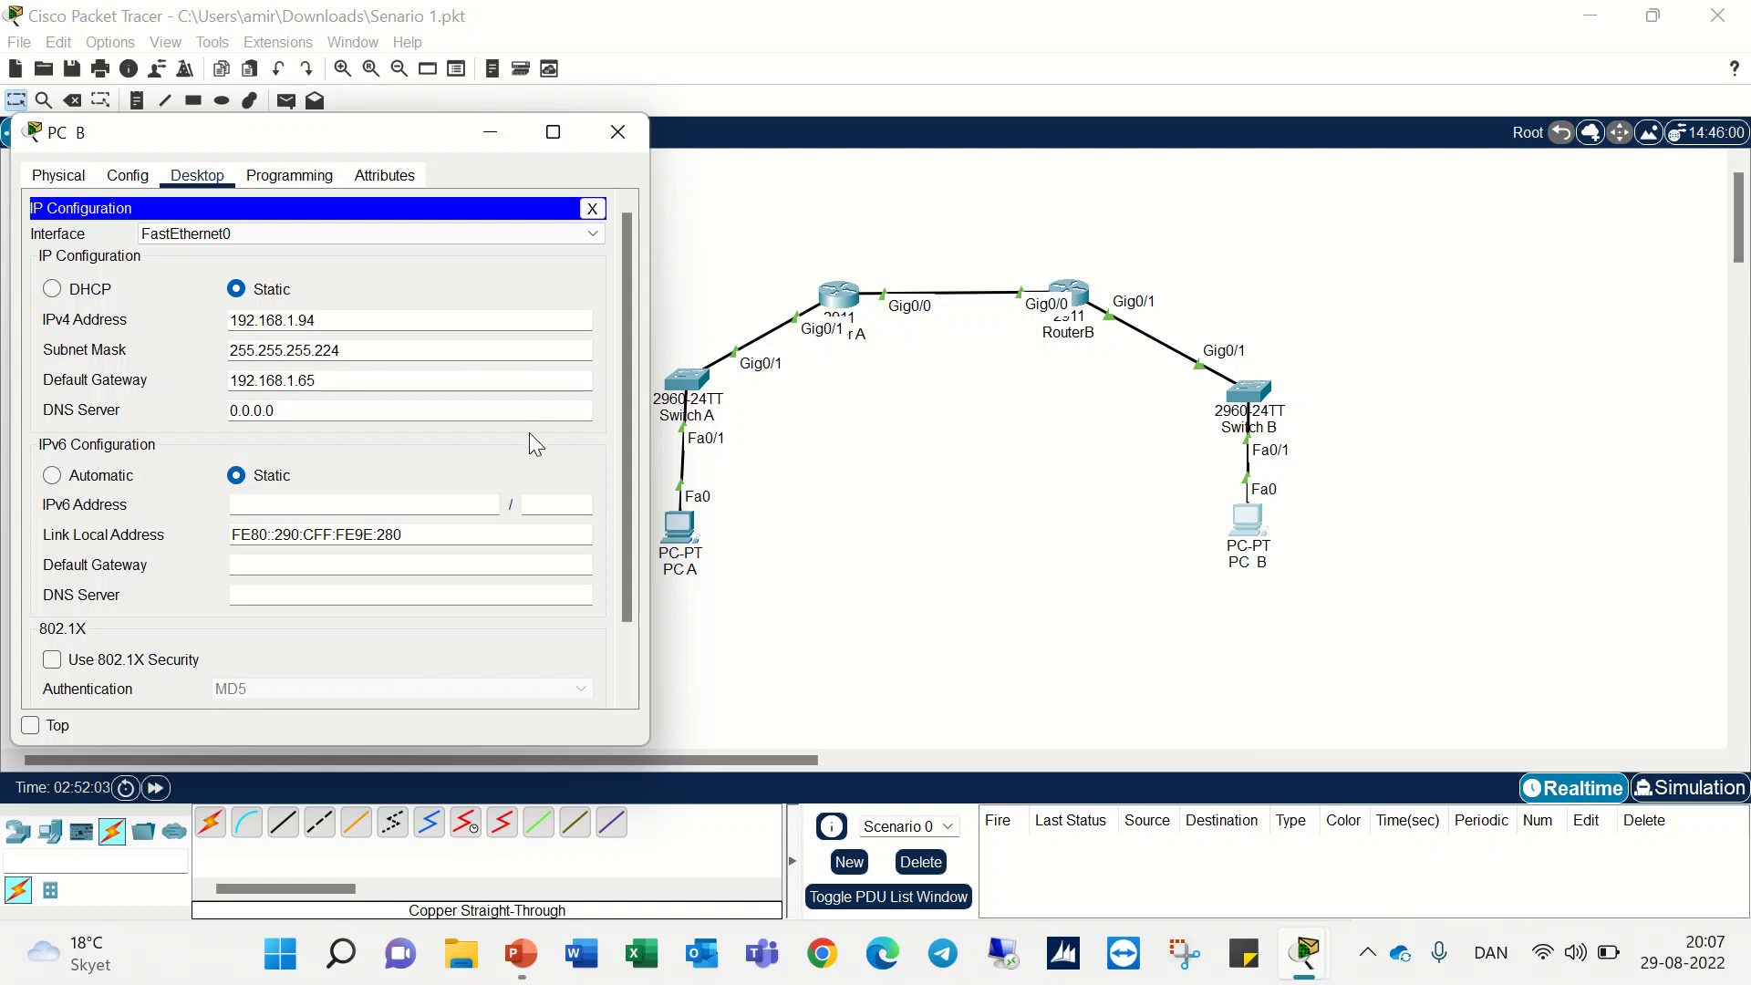
pyautogui.click(616, 138)
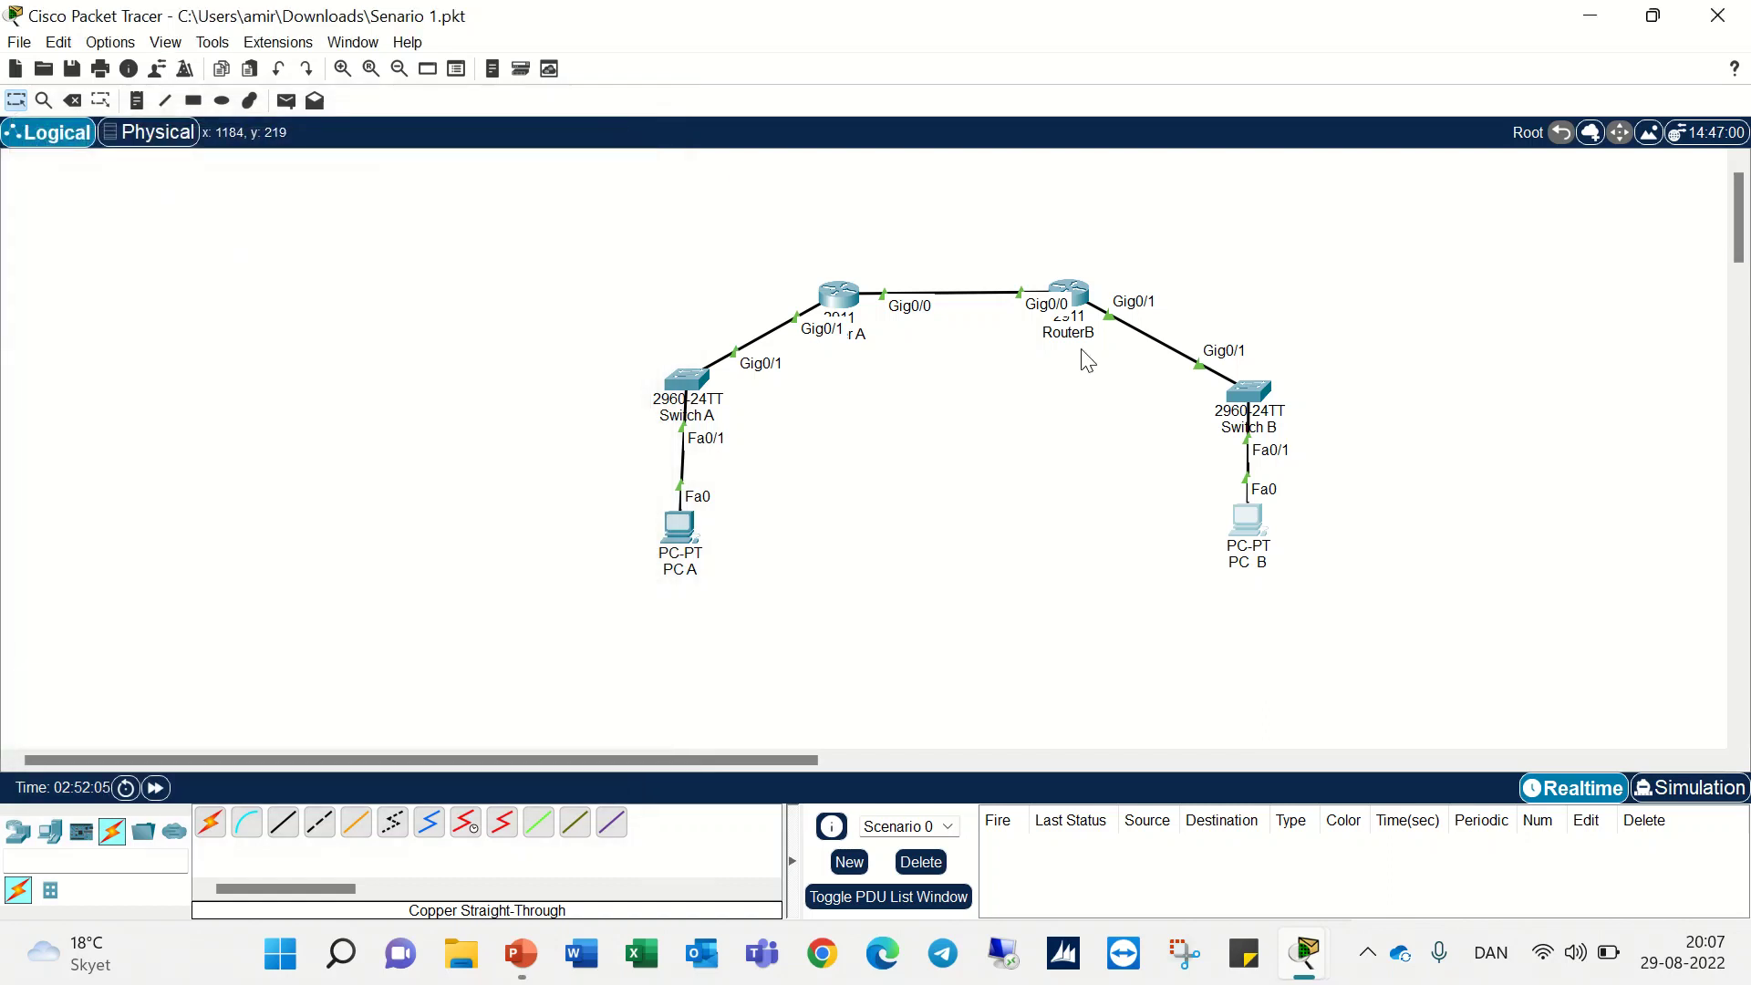
# - Open Switch A's command line and enter global configuration mode with enable and conf t
pyautogui.click(697, 383)
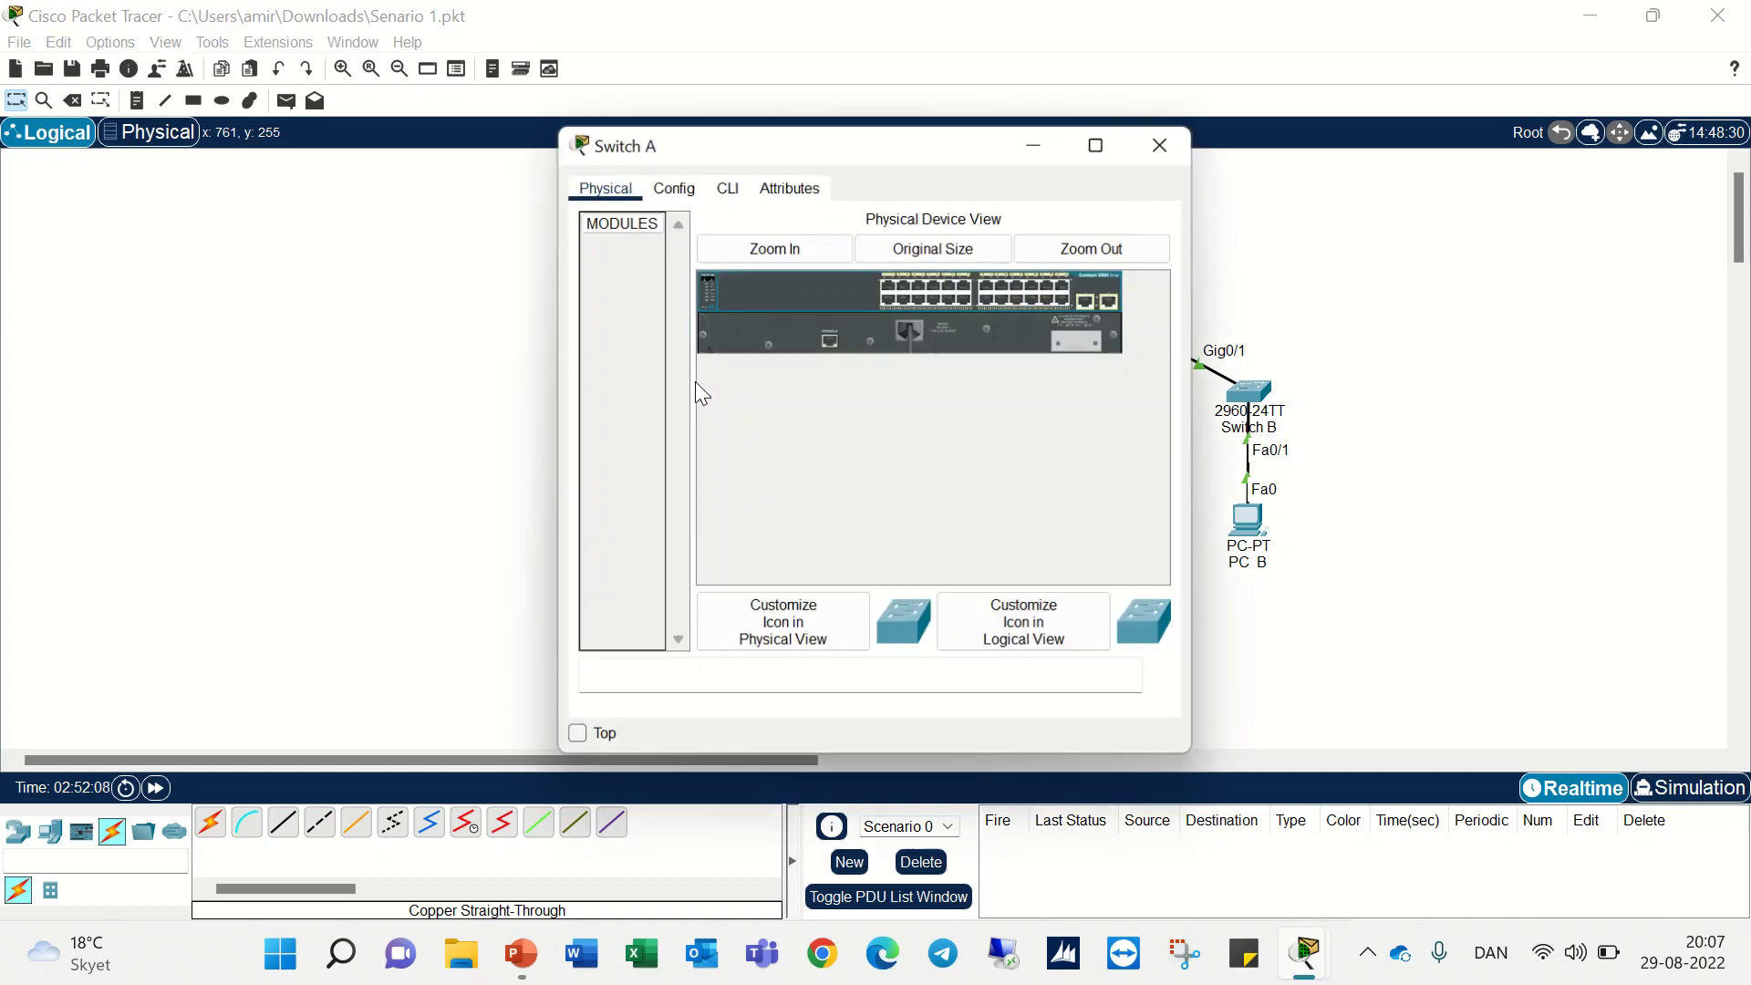
pyautogui.click(734, 196)
pyautogui.press('Return')
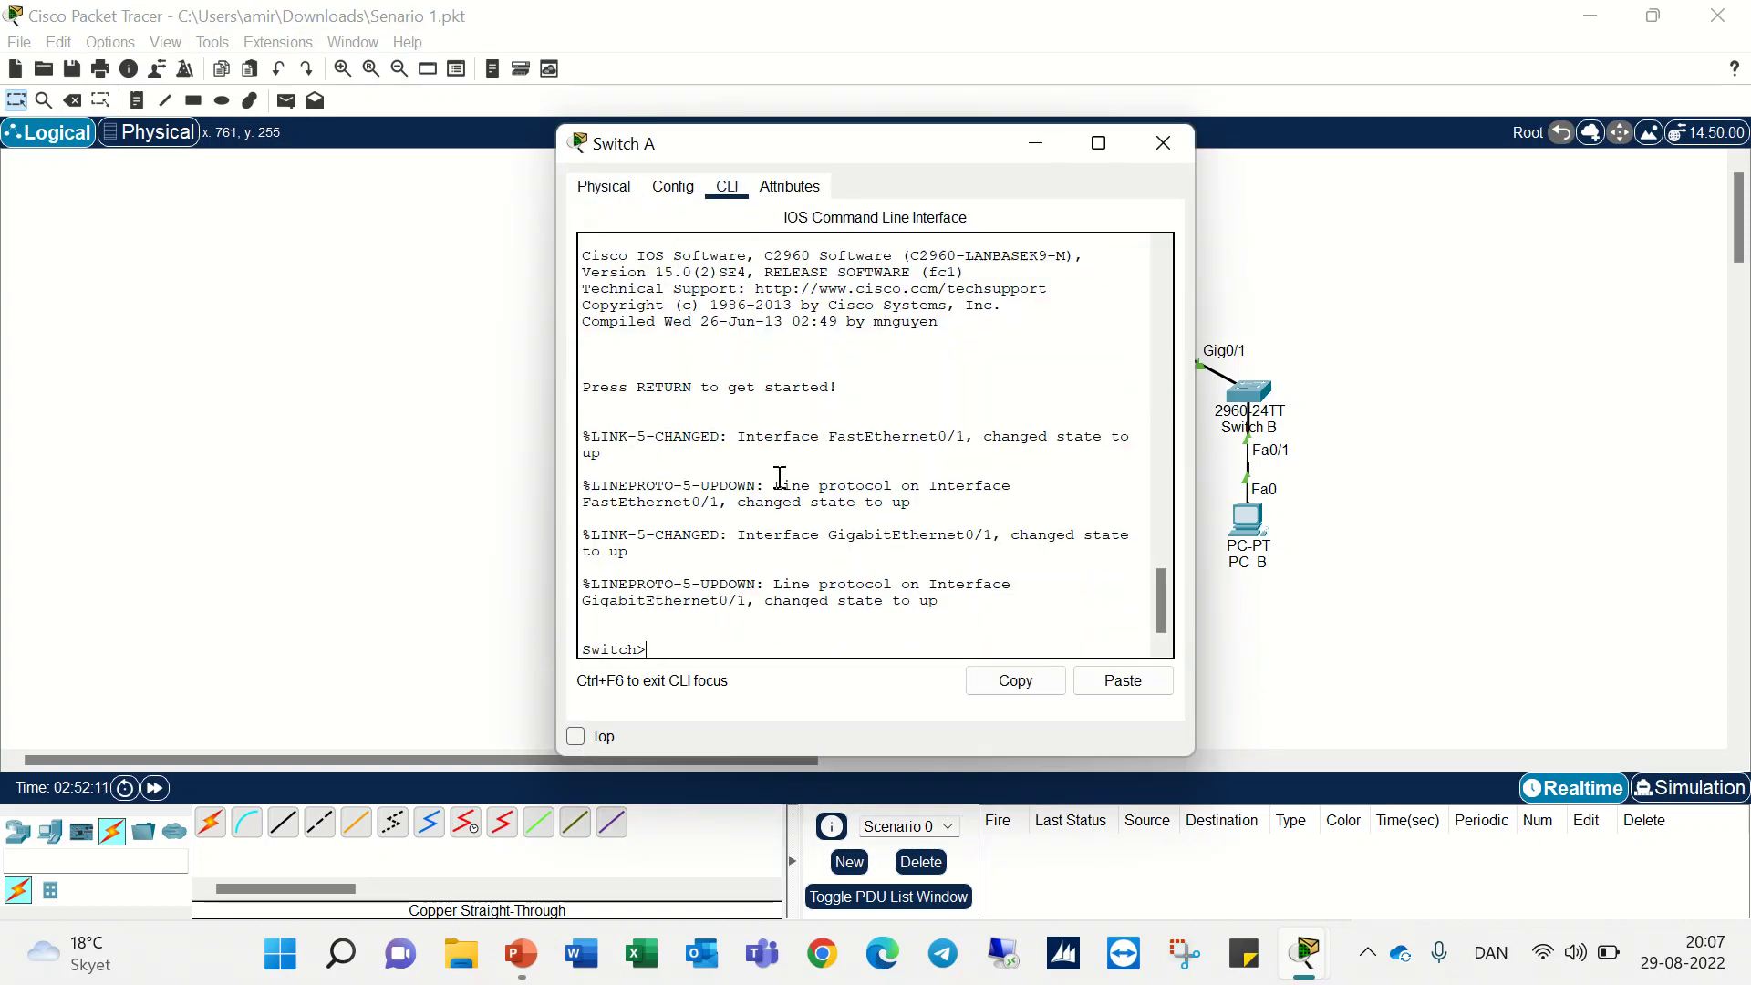
pyautogui.write('en')
pyautogui.press('Tab')
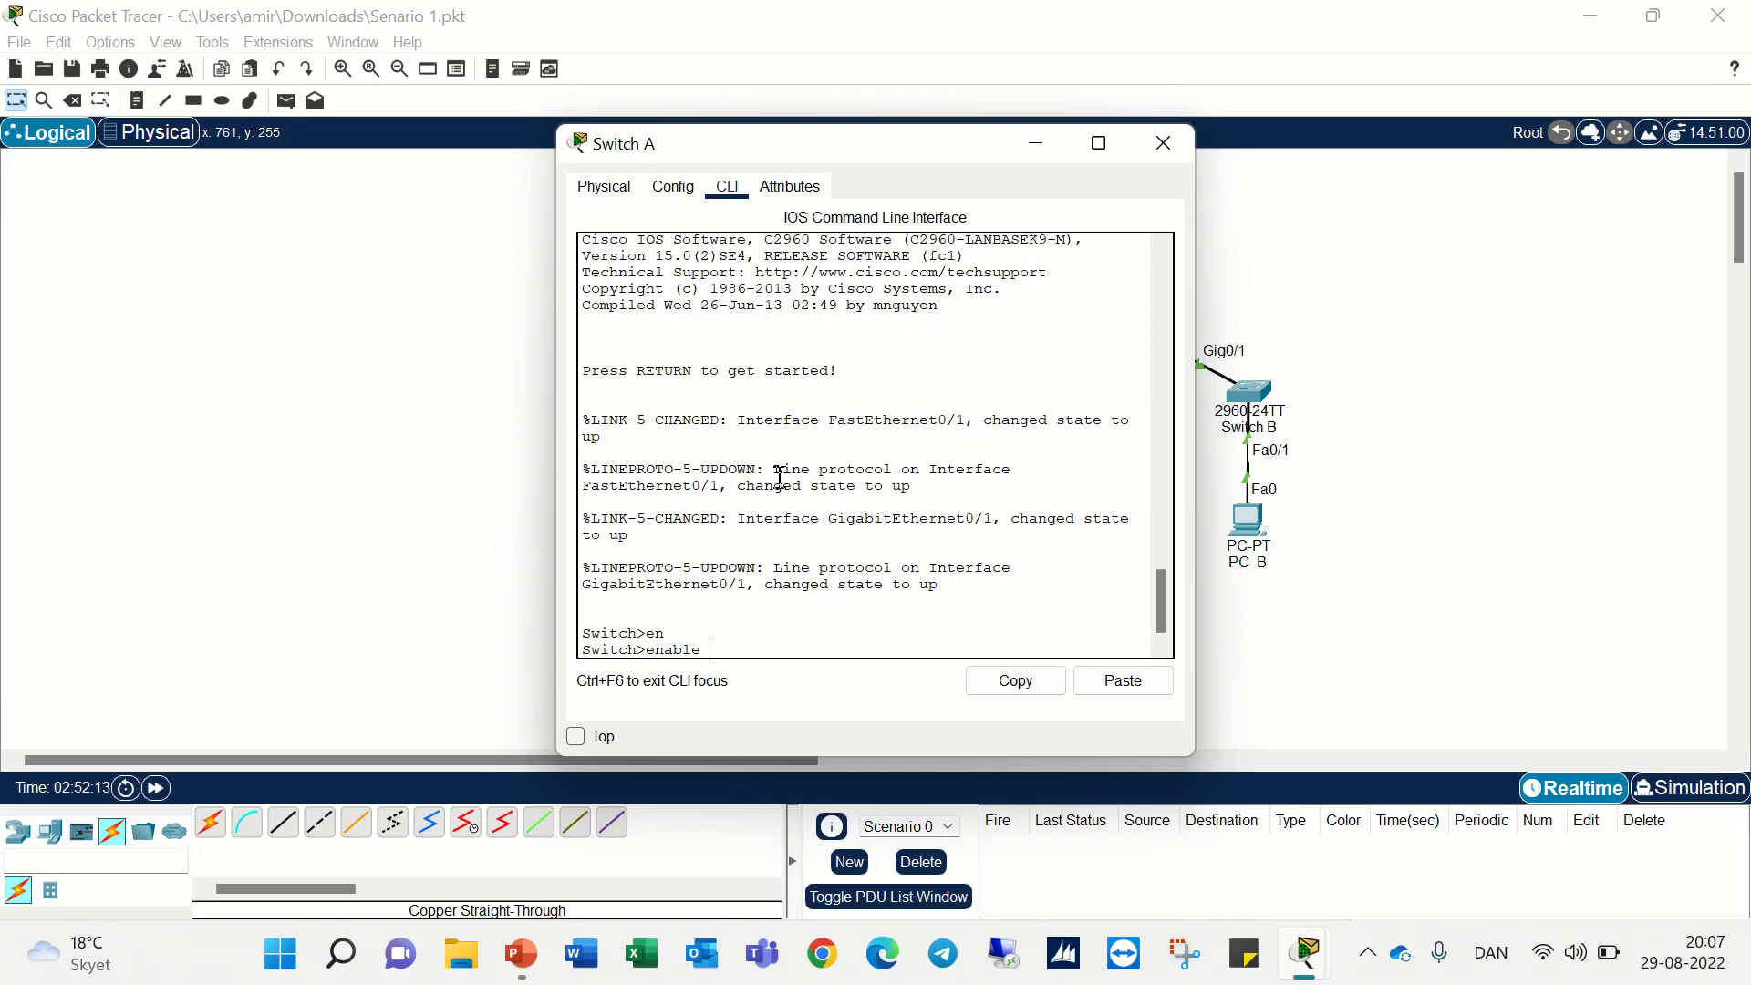
pyautogui.press('Return')
pyautogui.write('cong')
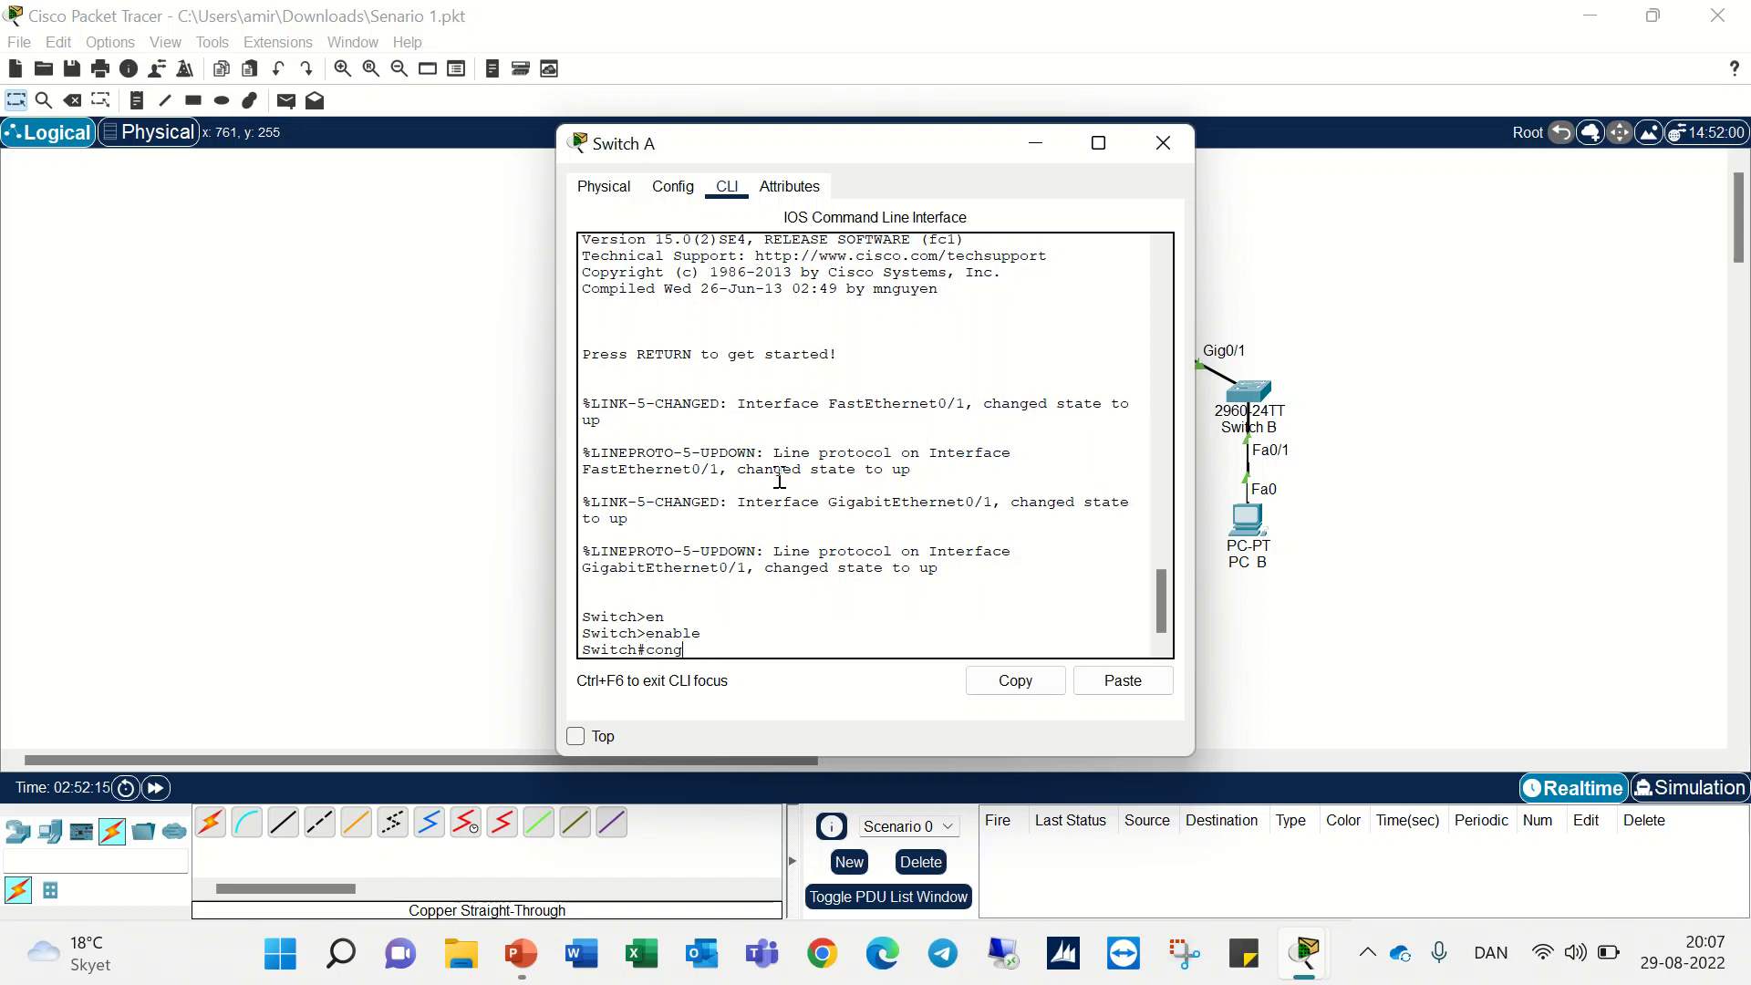
pyautogui.press('BackSpace')
pyautogui.write('f t')
pyautogui.press('Return')
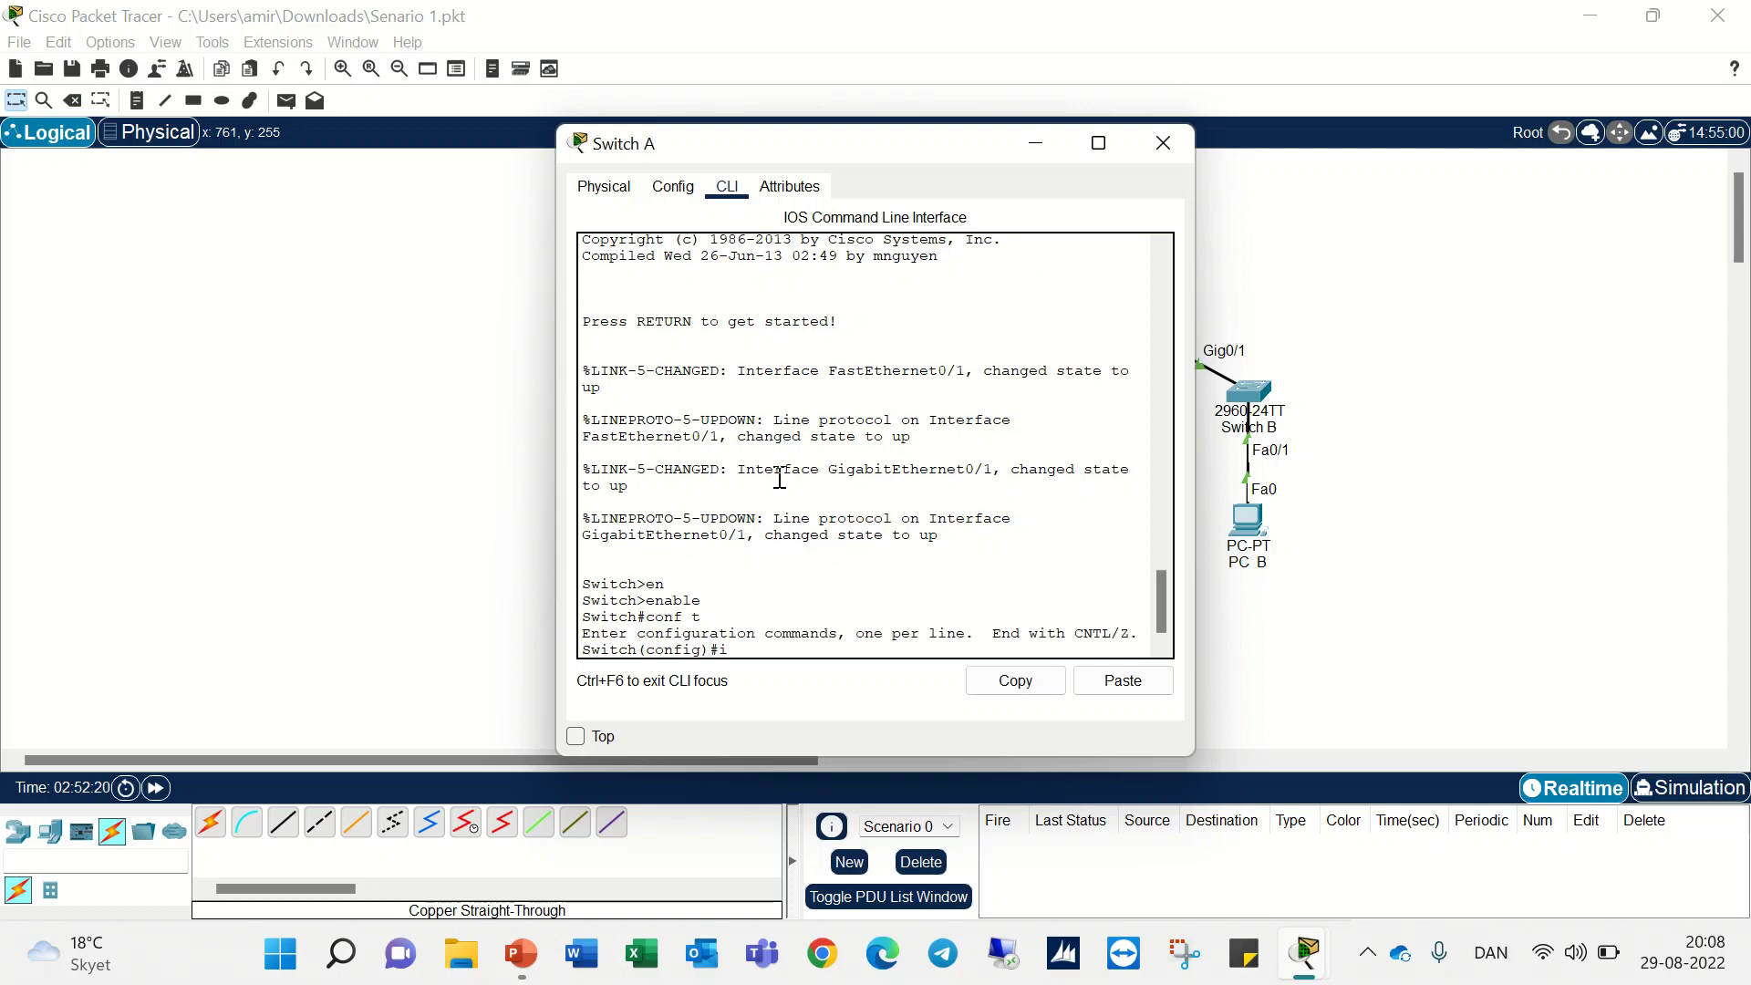
# - Start an ip default-gateway command without an address in Switch A's command line and switch to the PowerPoint presentation
pyautogui.write('int')
pyautogui.moveTo(834, 145); pyautogui.dragTo(359, 162)
pyautogui.press('BackSpace')
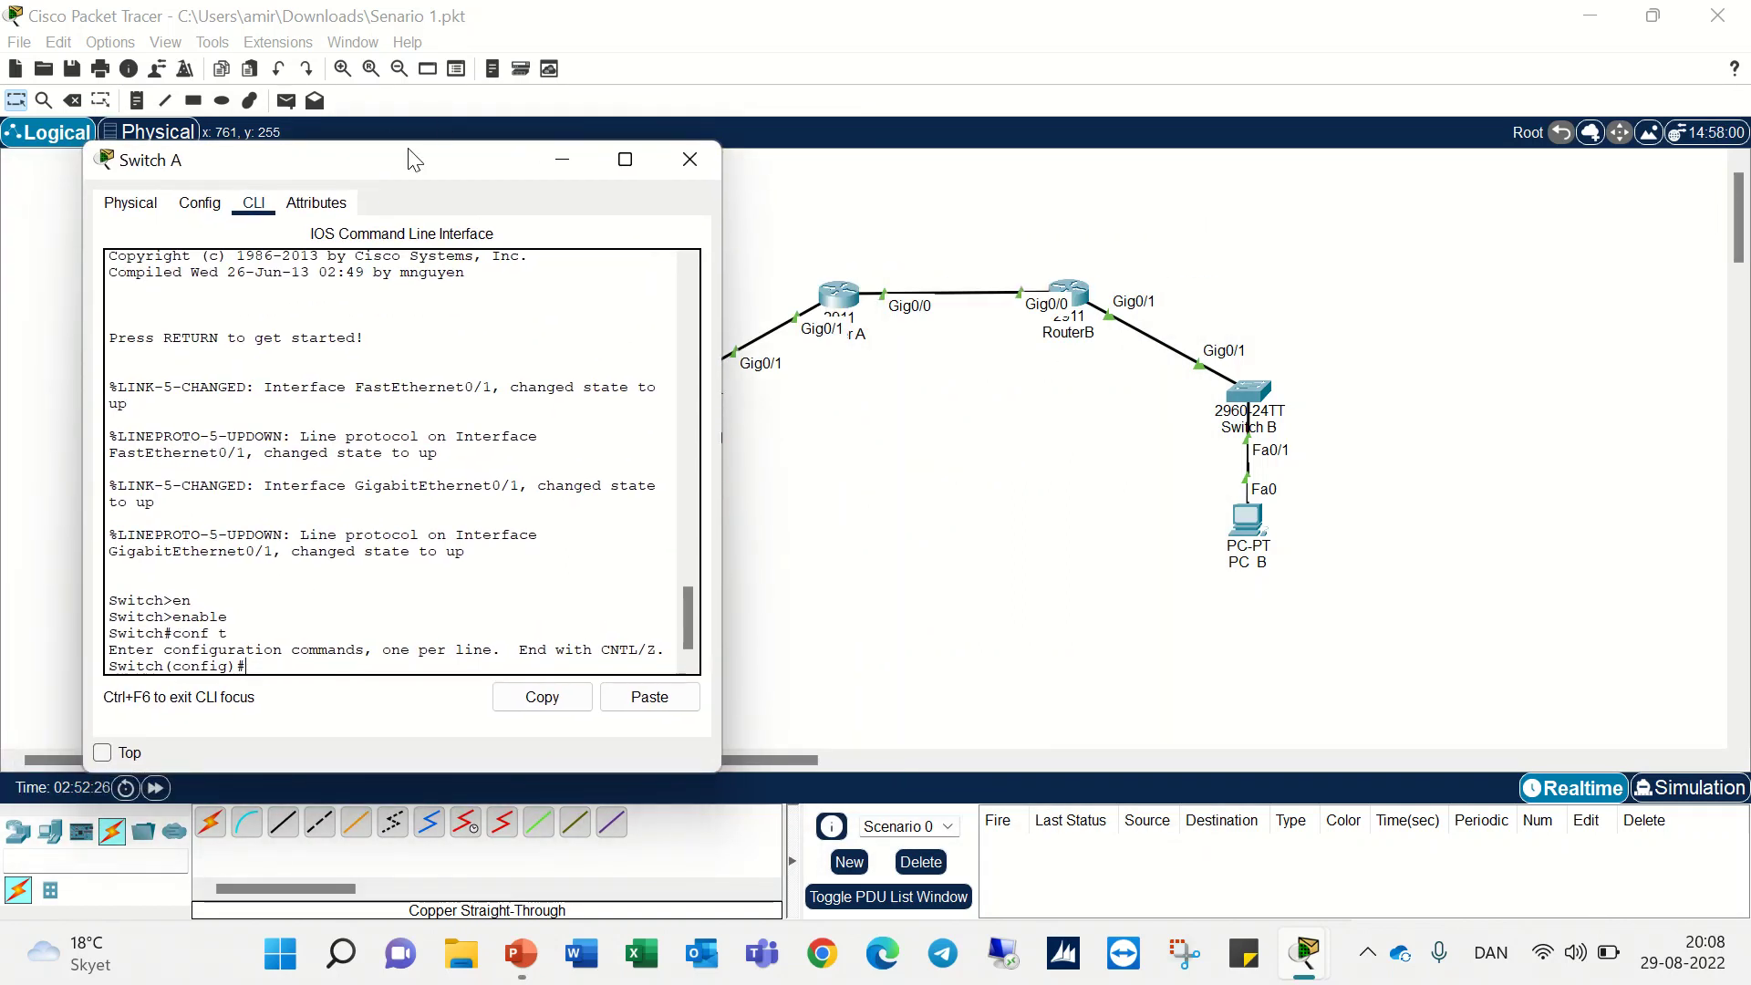
pyautogui.press('BackSpace')
pyautogui.press('BackSpace')
pyautogui.write('ip de')
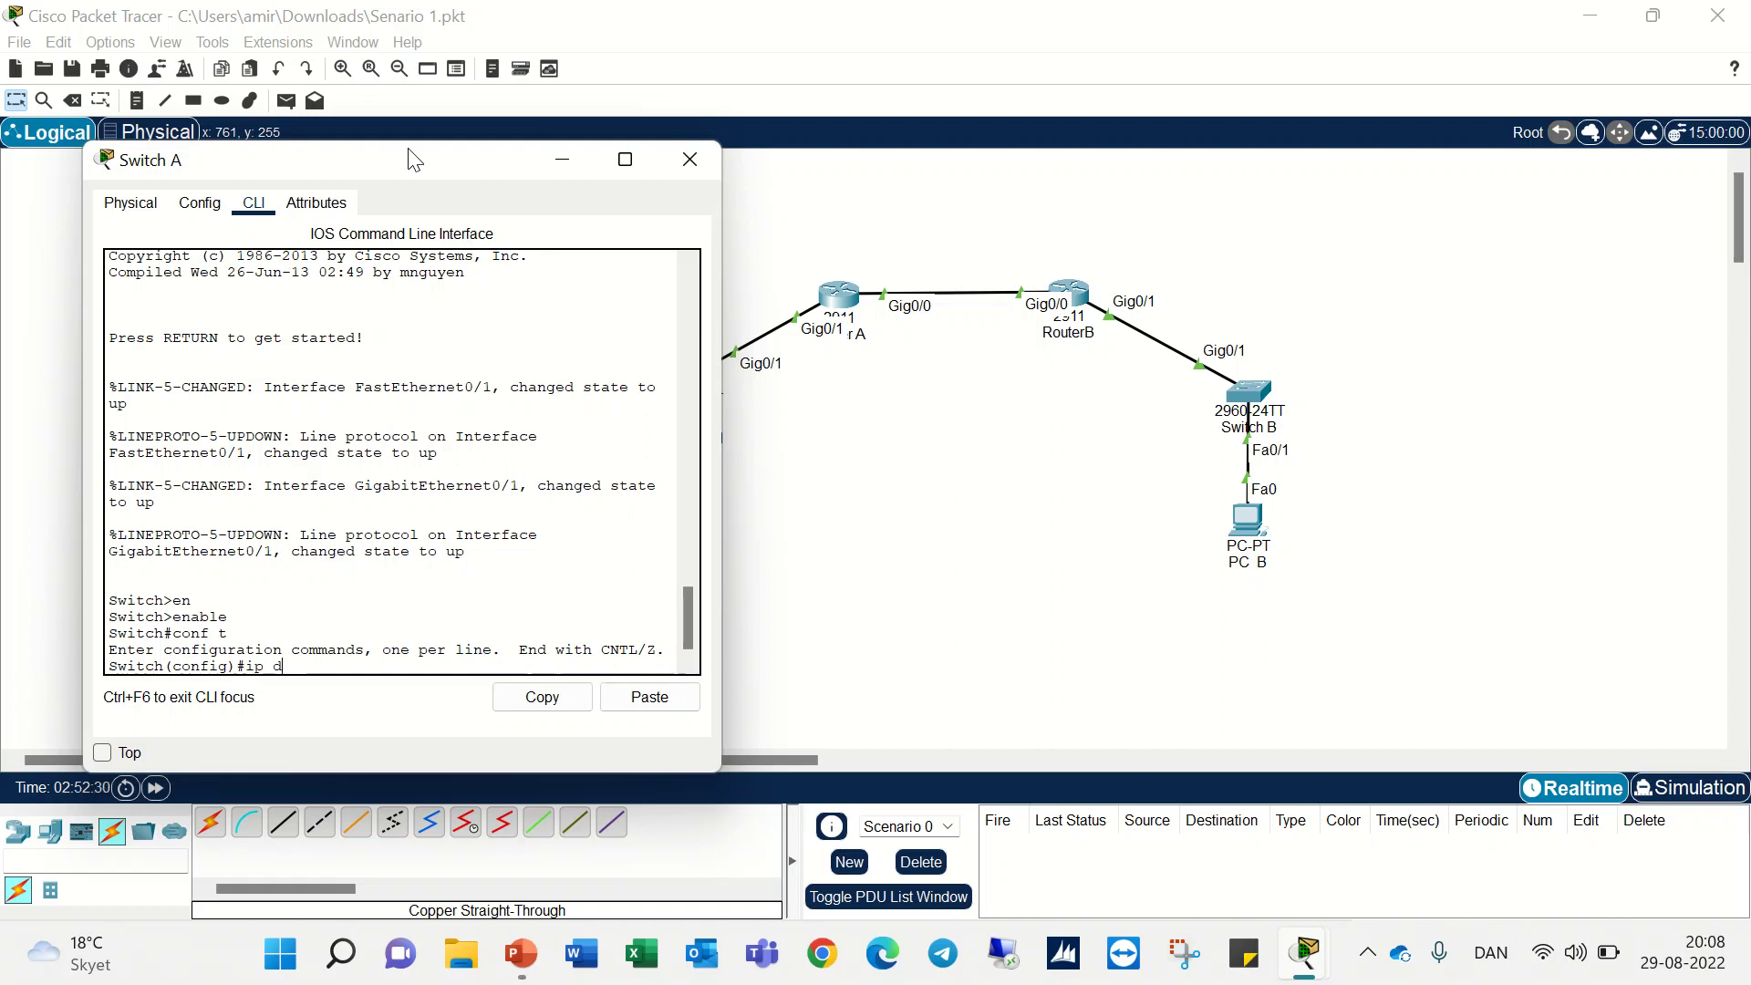
pyautogui.press('Tab')
pyautogui.moveTo(436, 167); pyautogui.dragTo(375, 146)
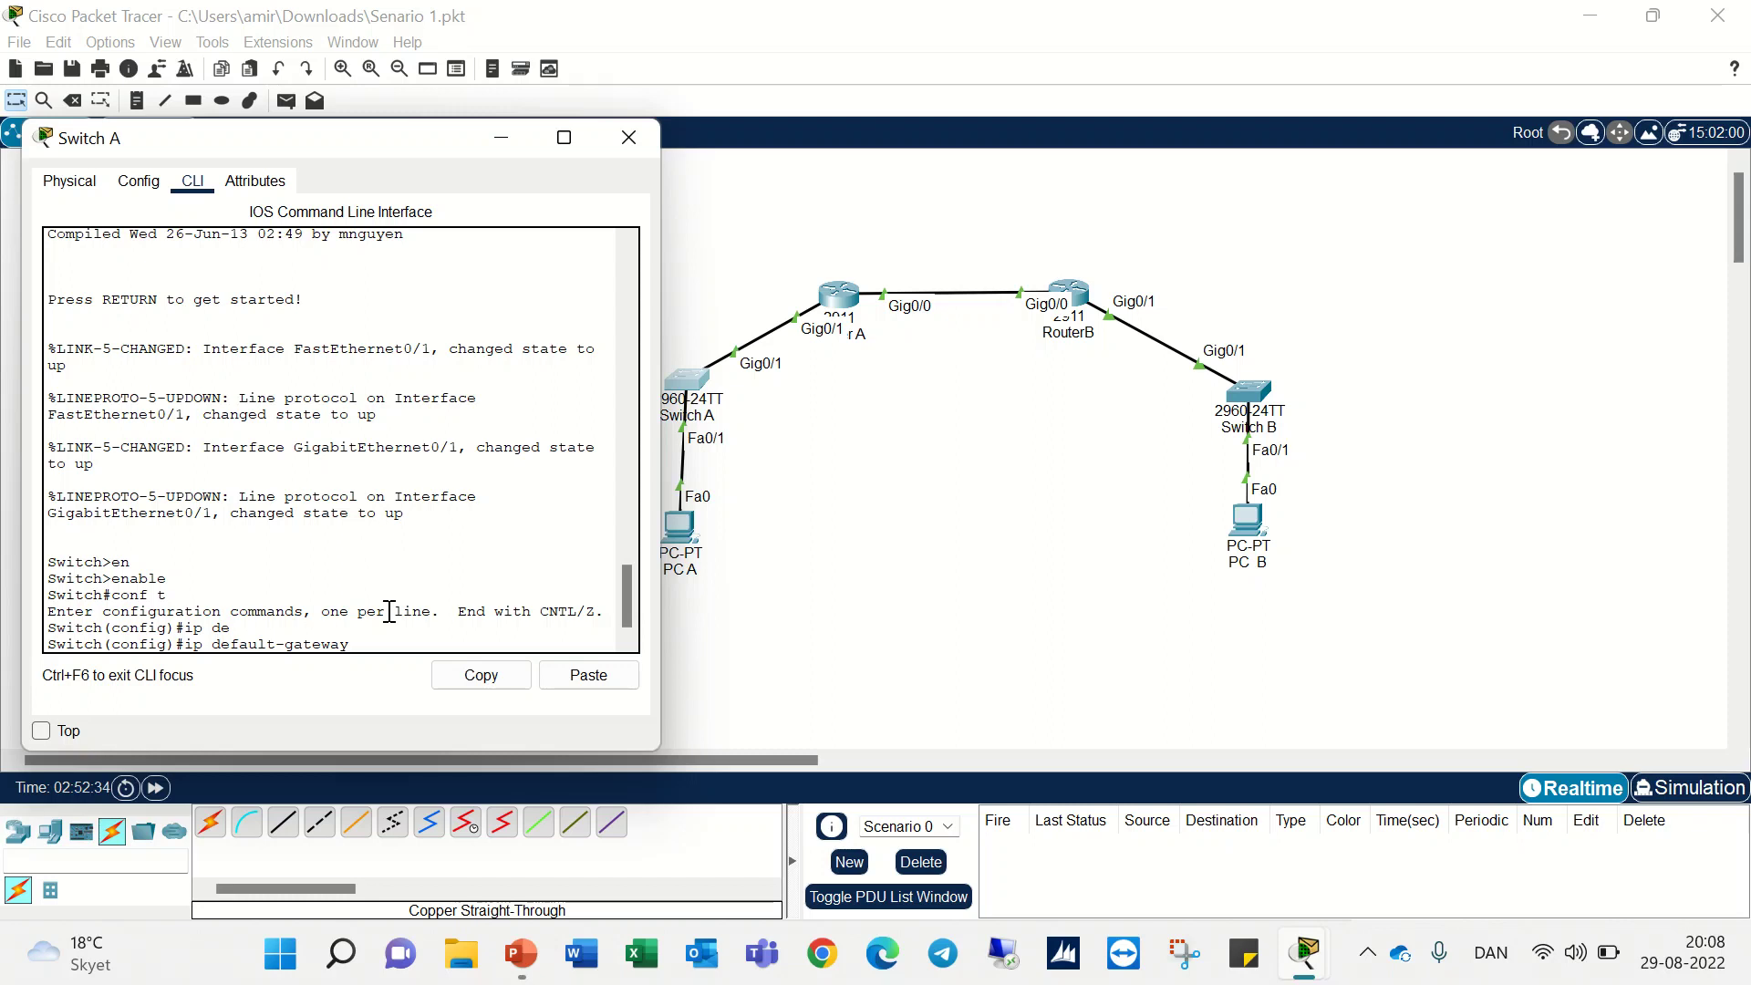
pyautogui.click(522, 953)
pyautogui.click(504, 849)
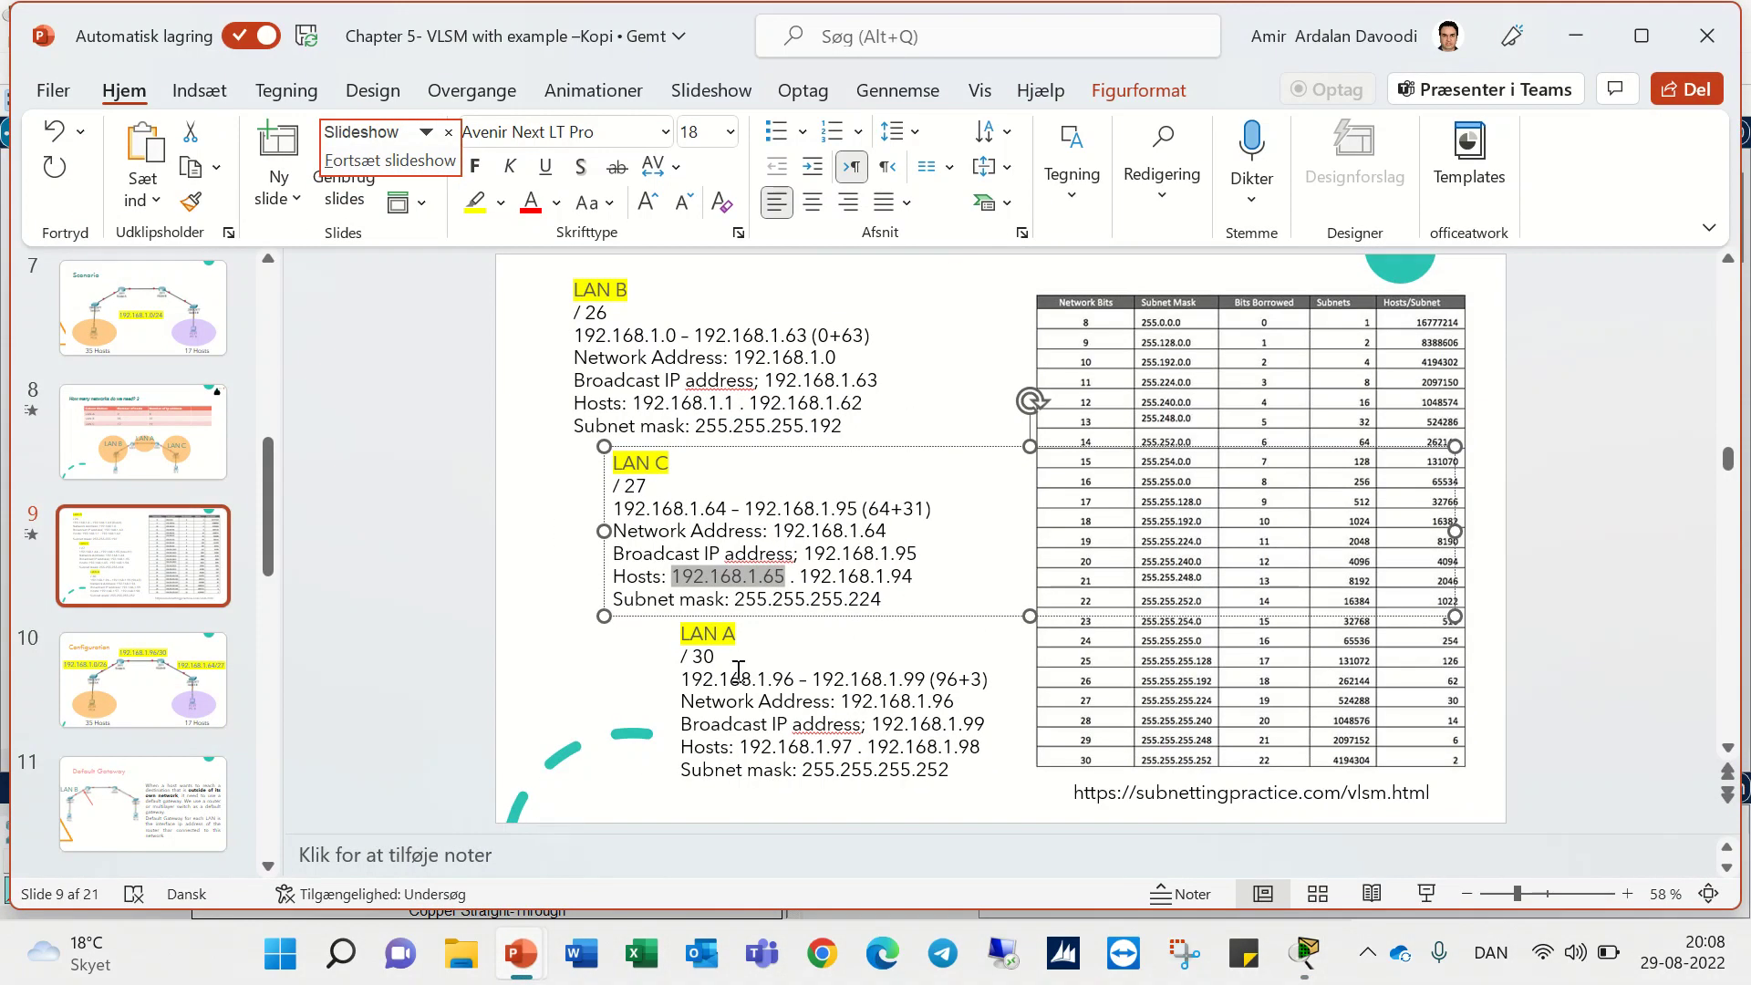
pyautogui.click(713, 404)
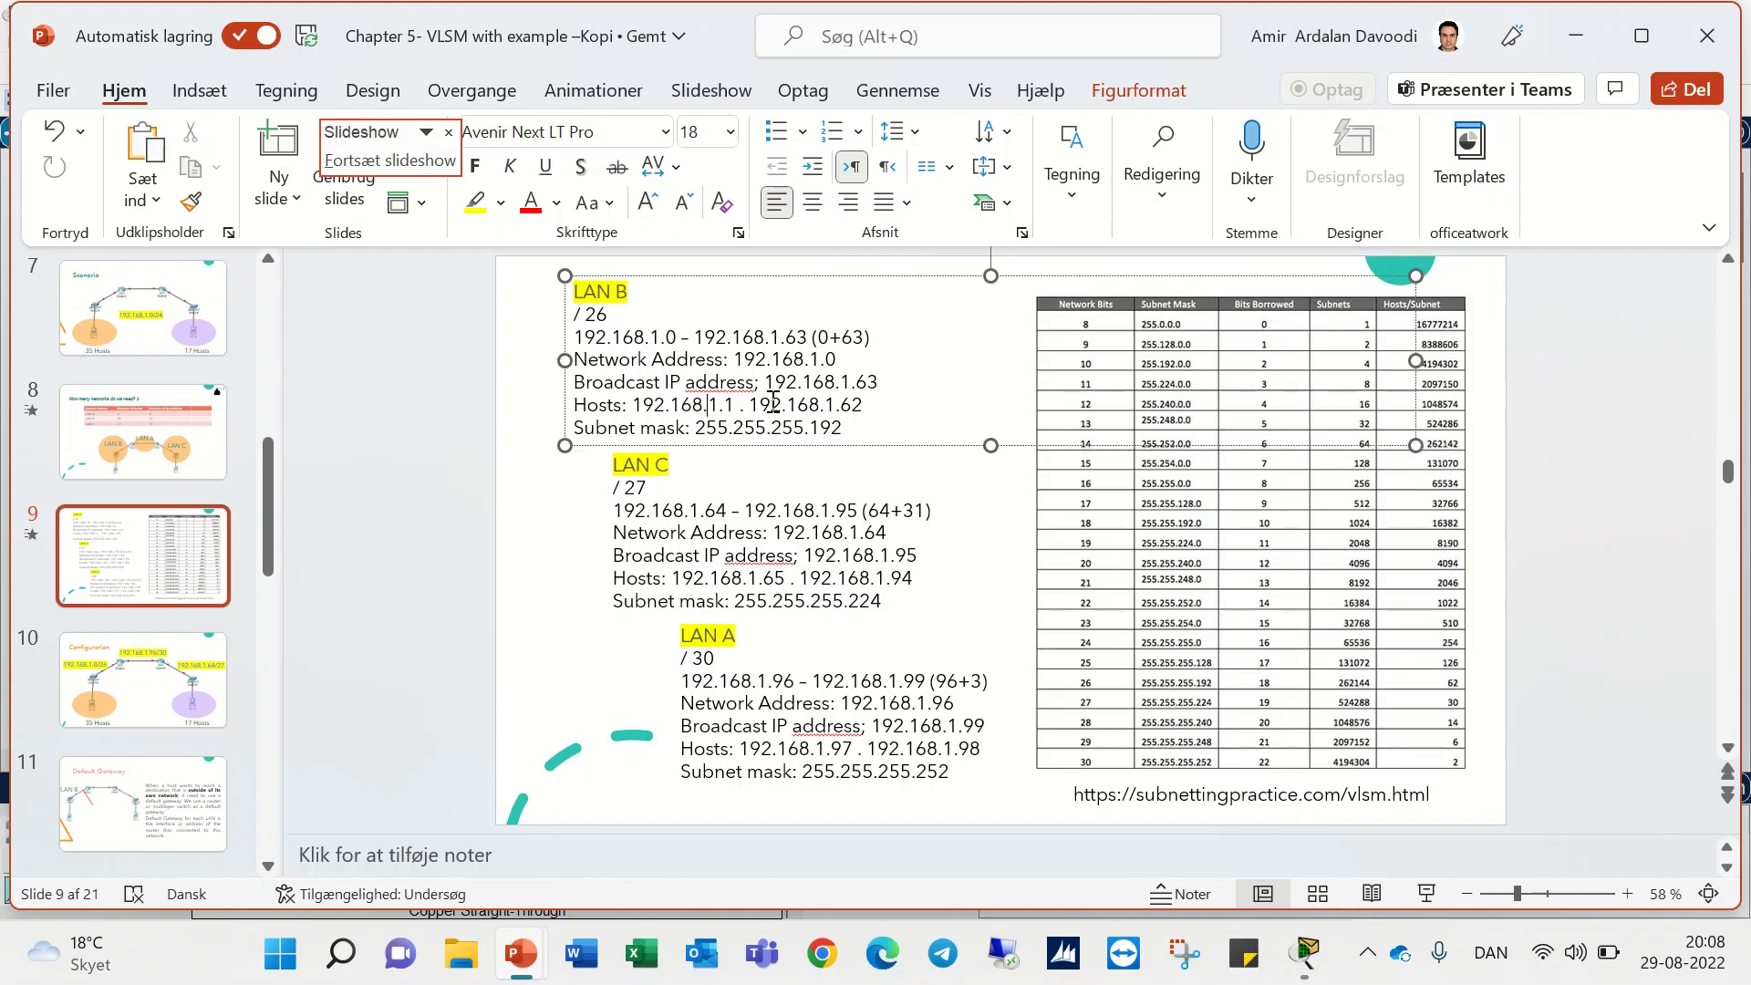
pyautogui.moveTo(867, 404); pyautogui.dragTo(750, 404)
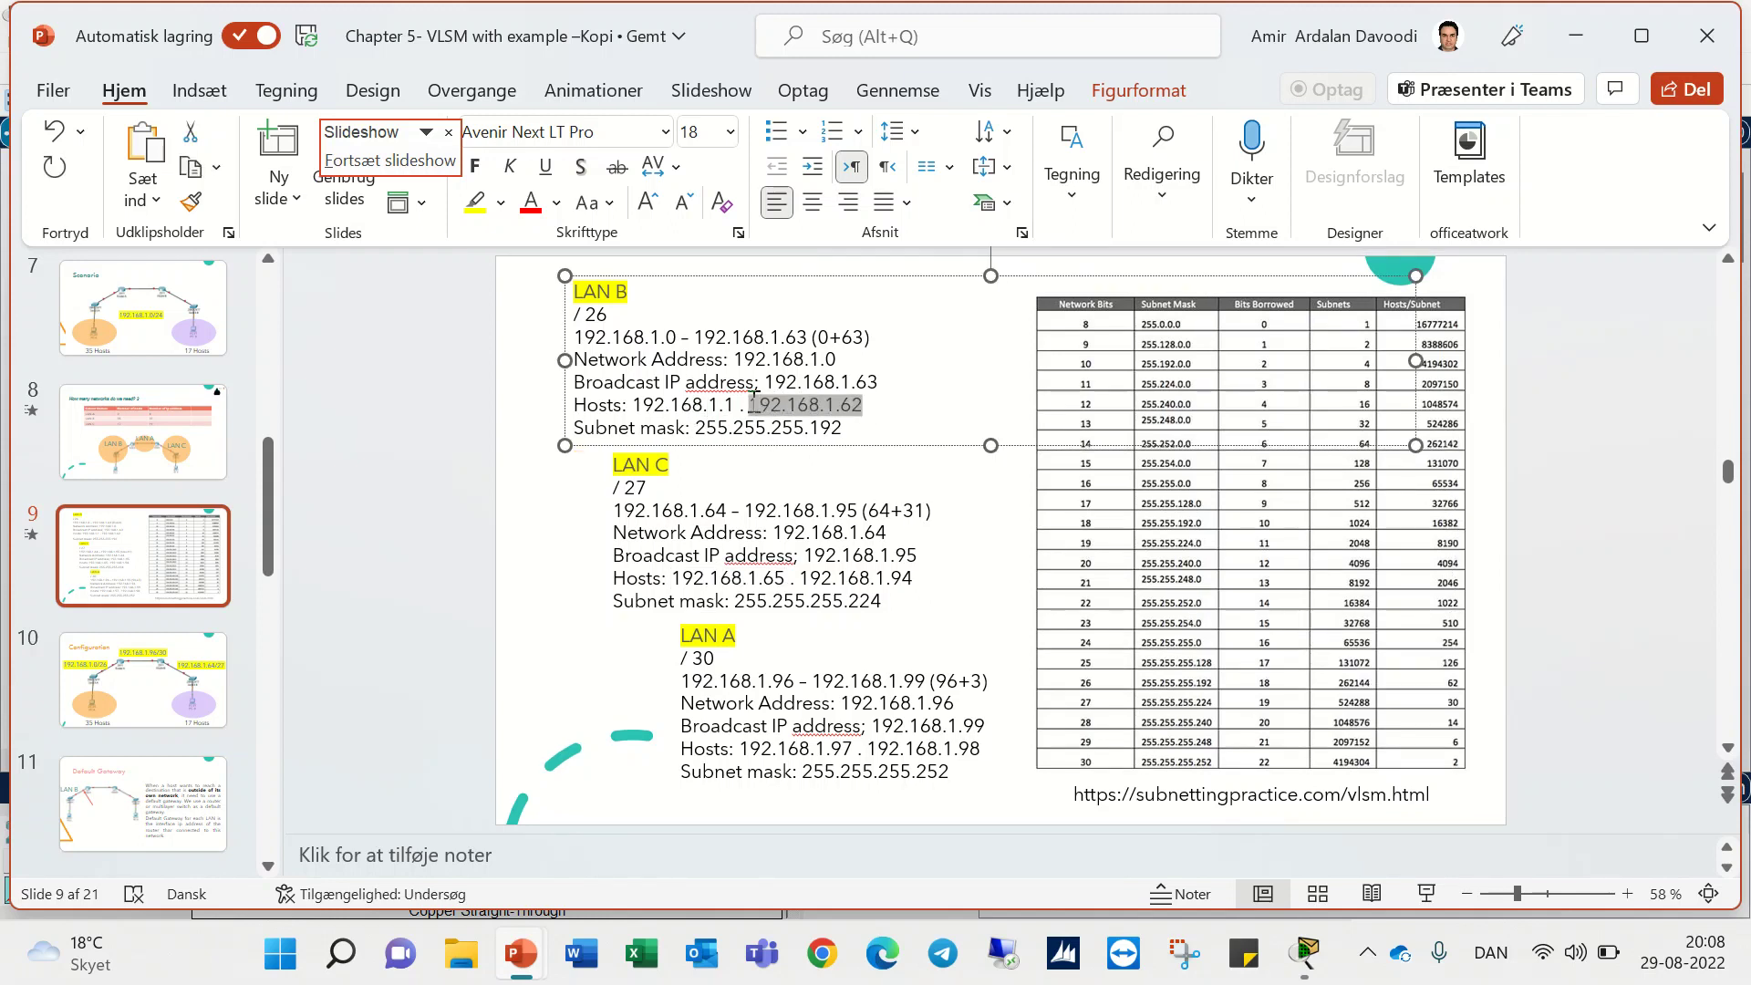
pyautogui.rightClick(754, 404)
pyautogui.click(832, 210)
# - Copy LAN B's first host address, 192.168.1.1, from PowerPoint and apply it as Switch A's default gateway in Packet Tracer
pyautogui.click(700, 427)
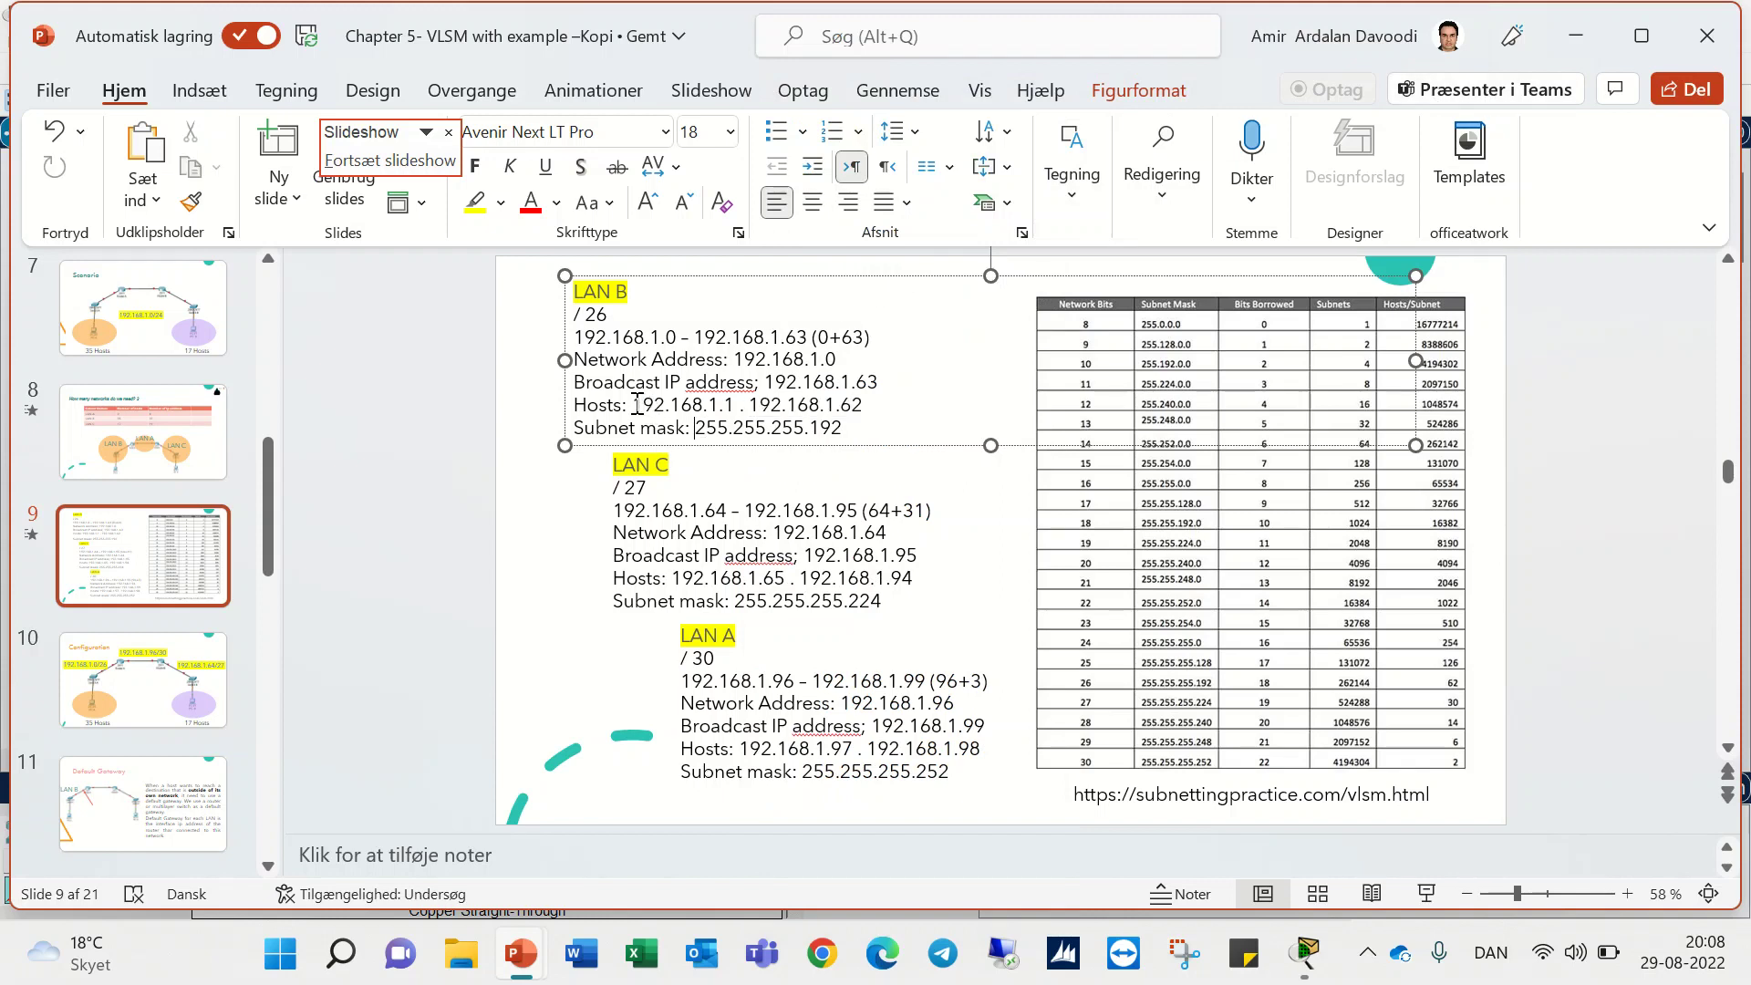
pyautogui.moveTo(633, 404); pyautogui.dragTo(736, 404)
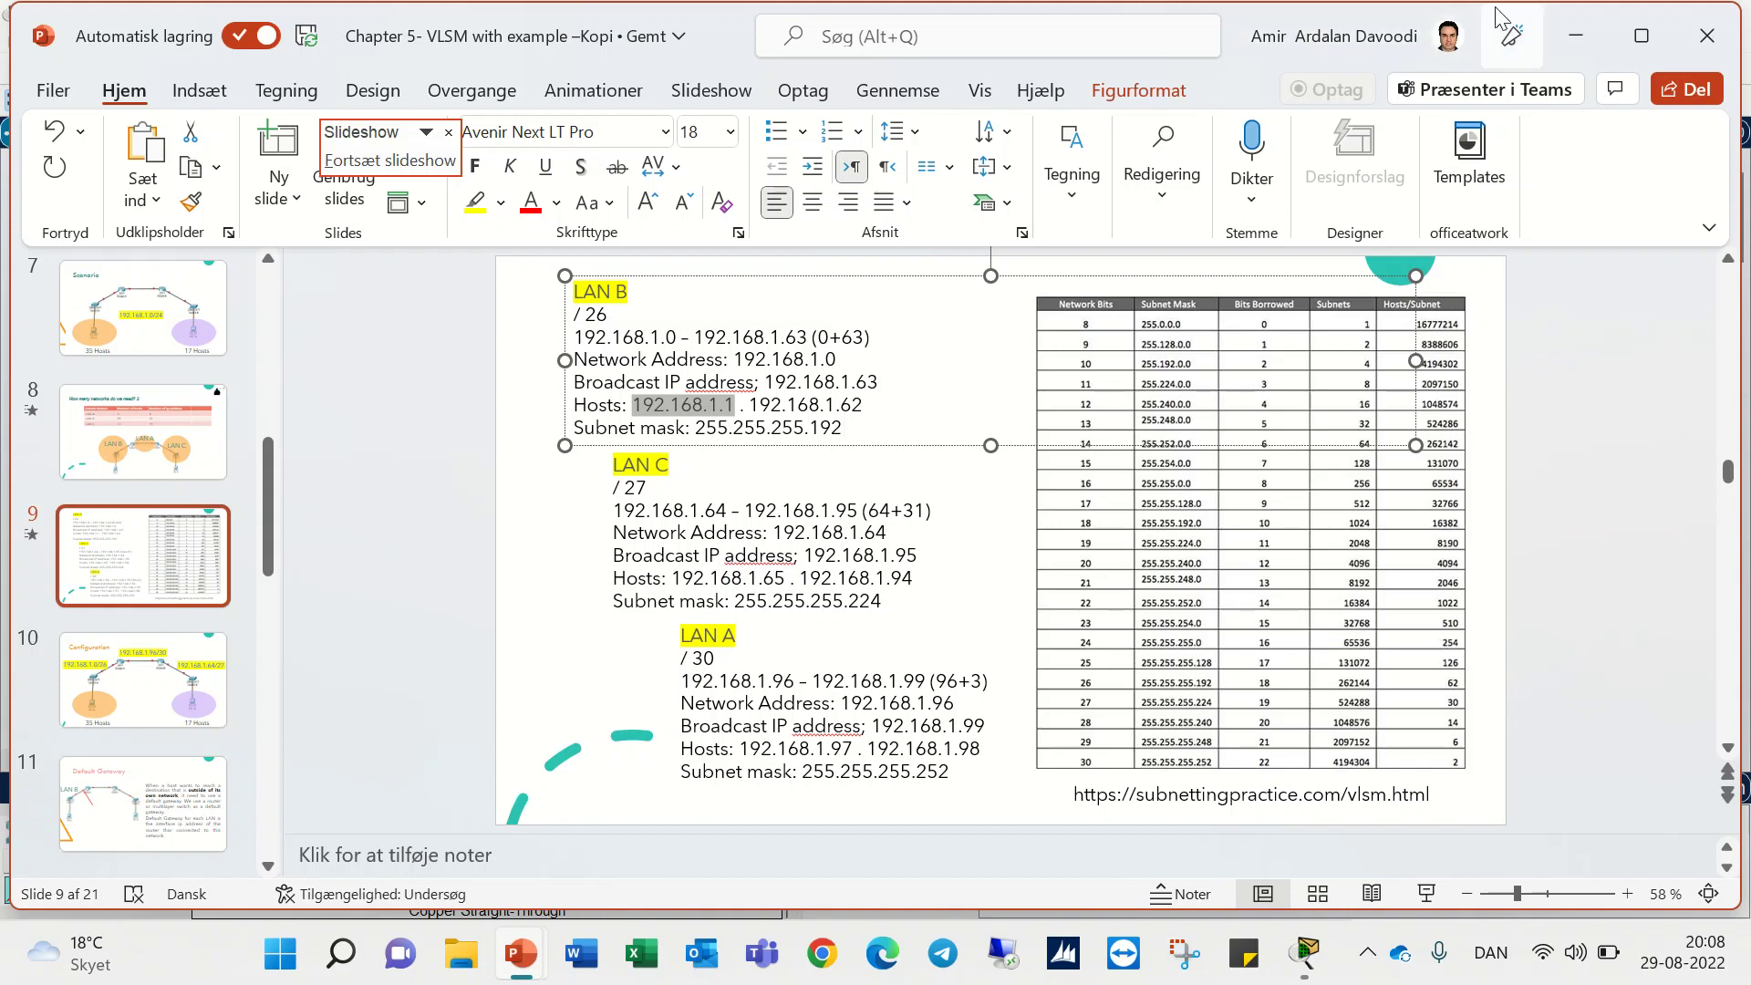
pyautogui.click(1583, 34)
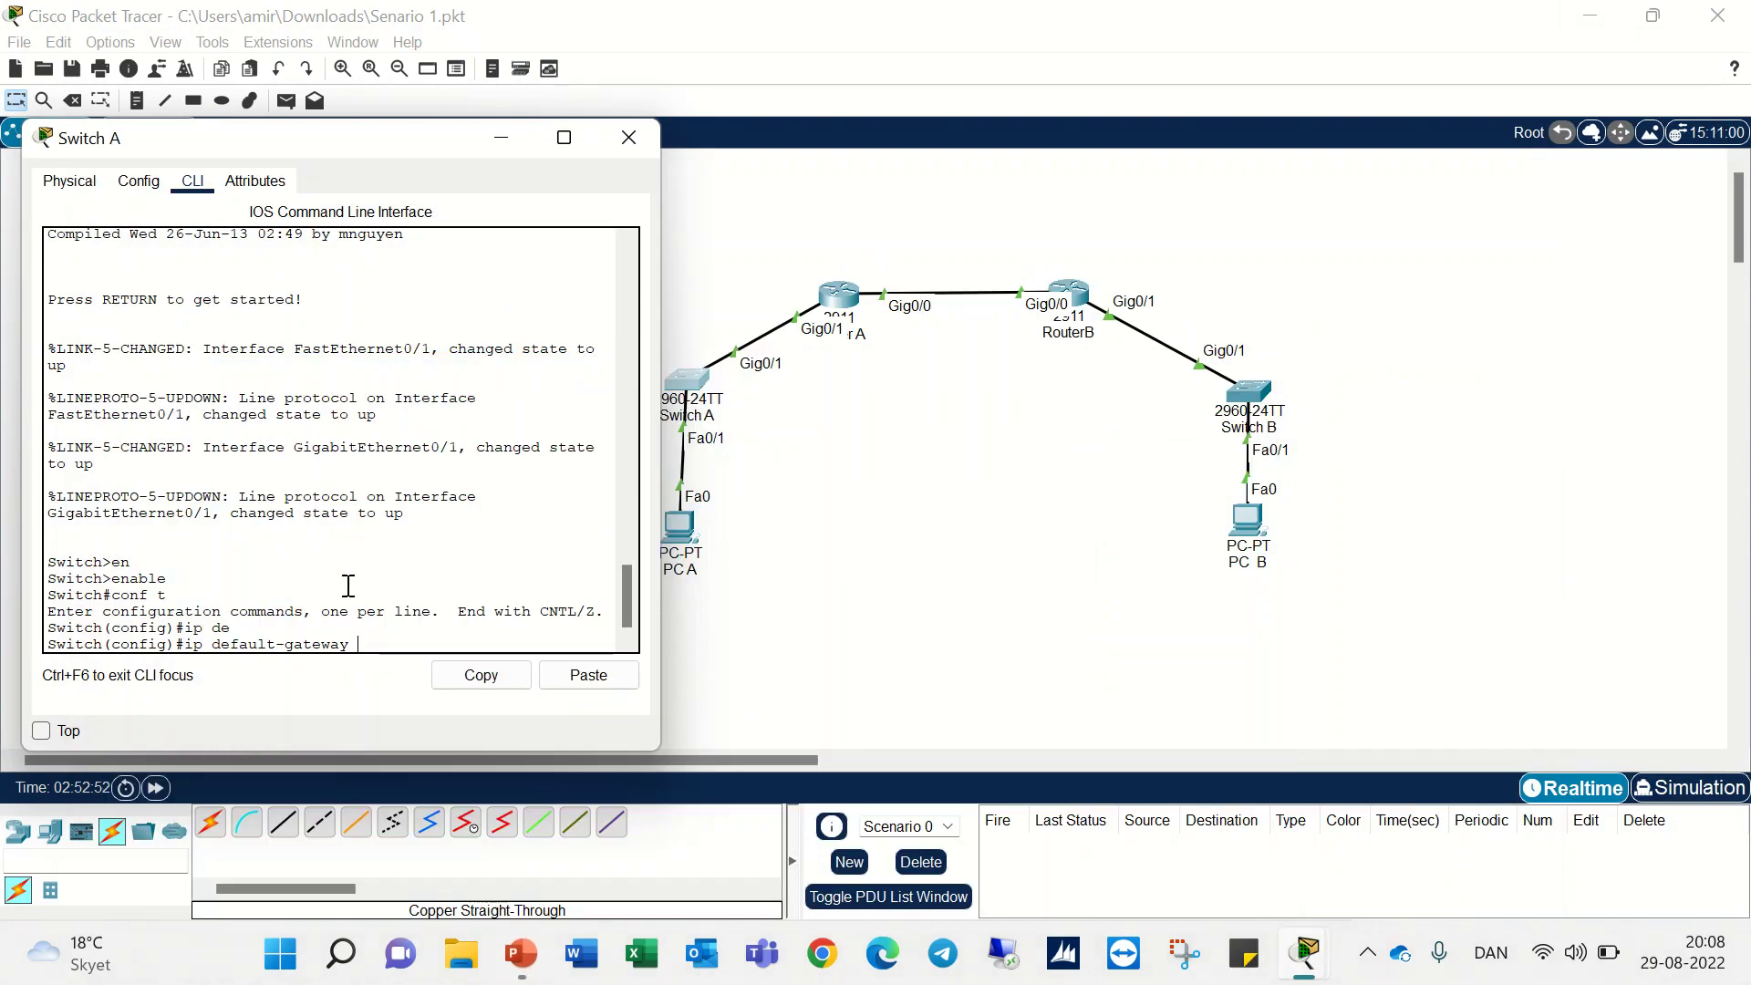
pyautogui.hotkey('ctrl', 'v')
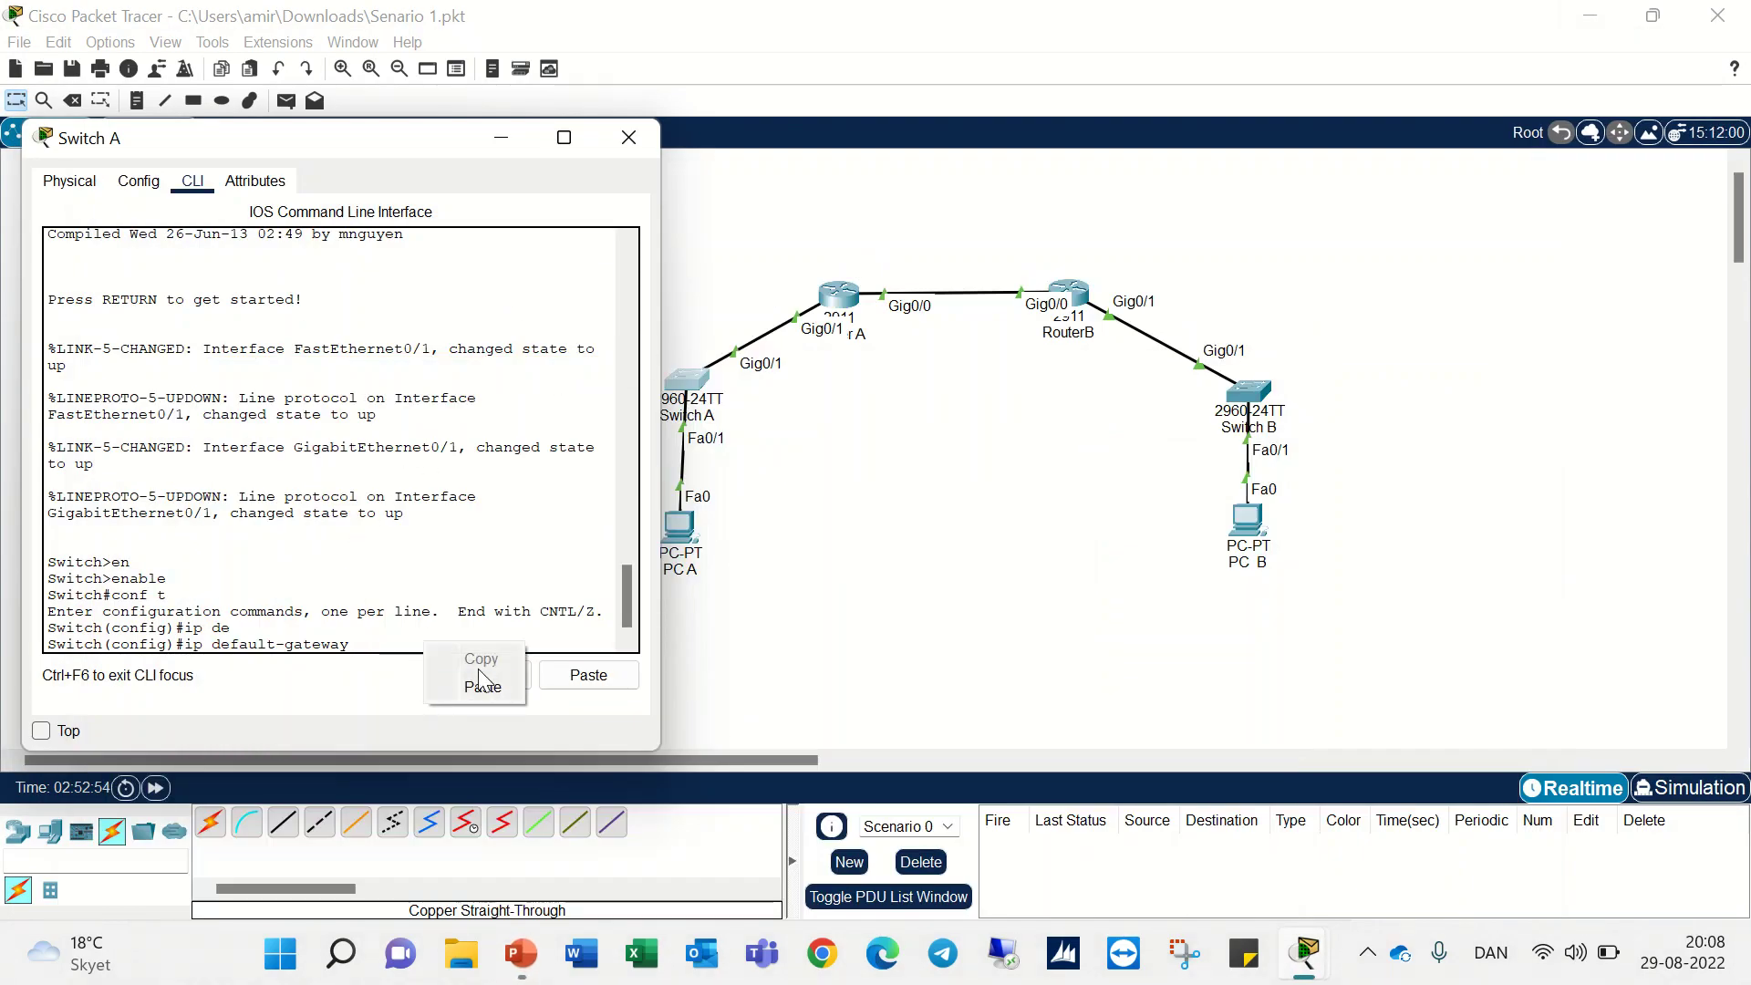
pyautogui.write('?')
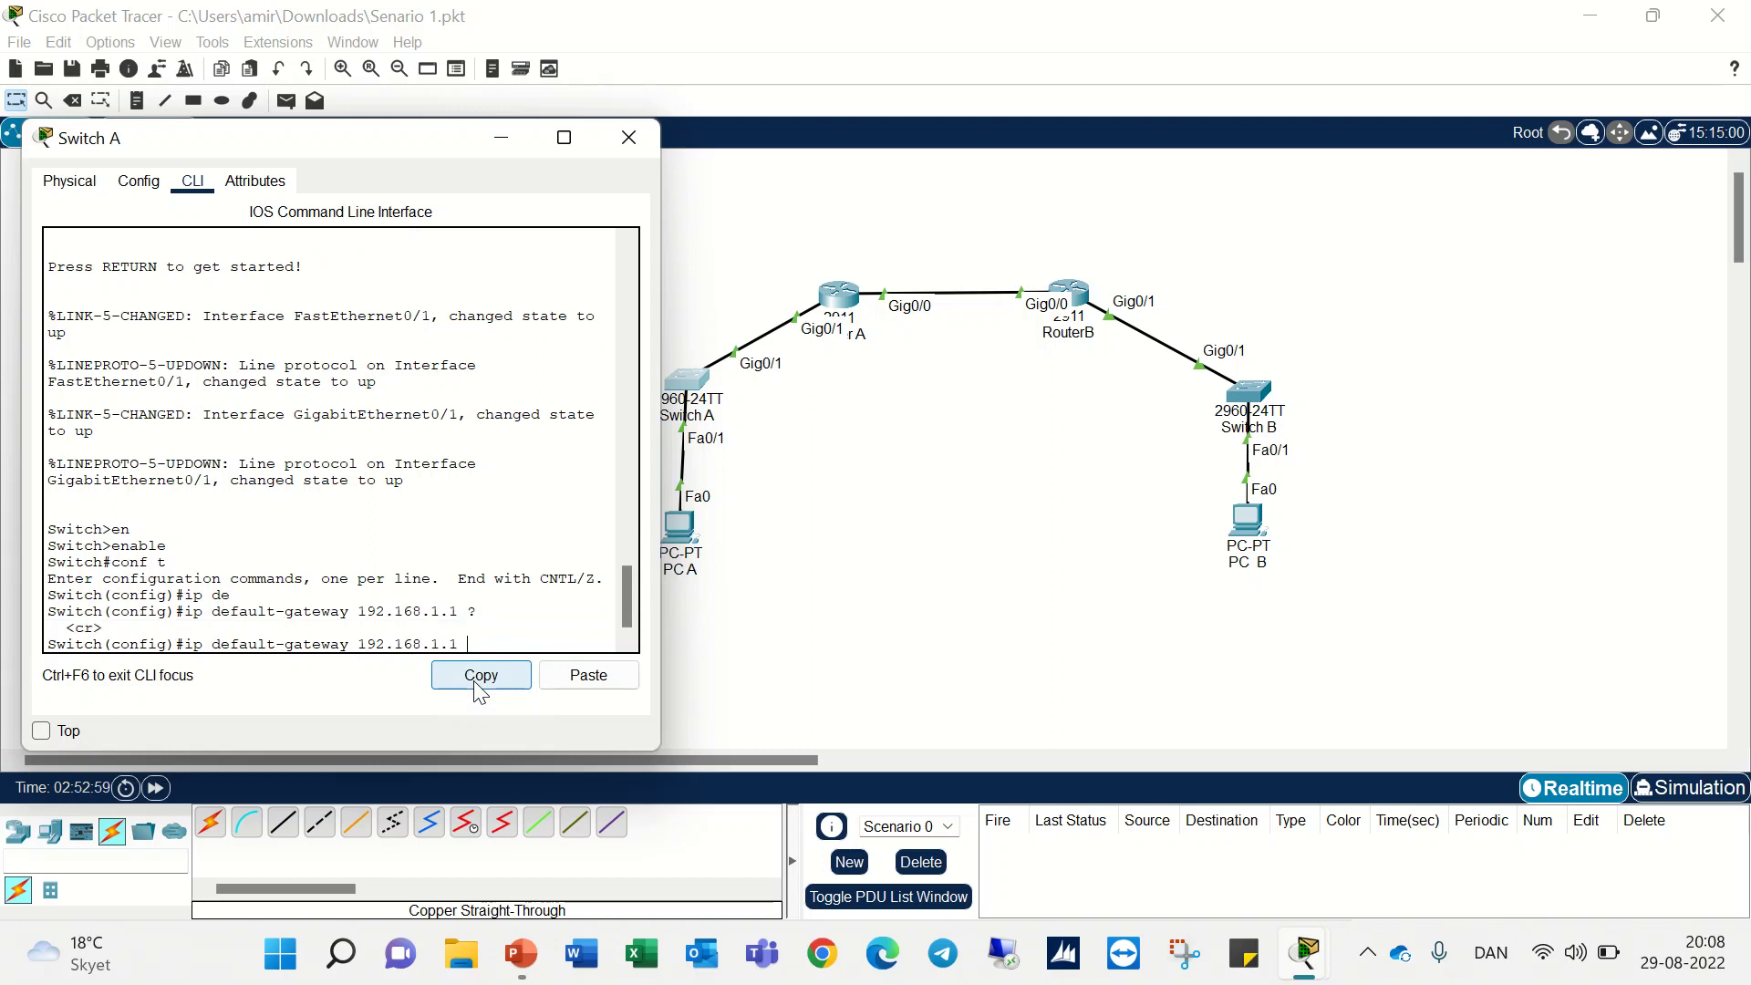
pyautogui.press('Return')
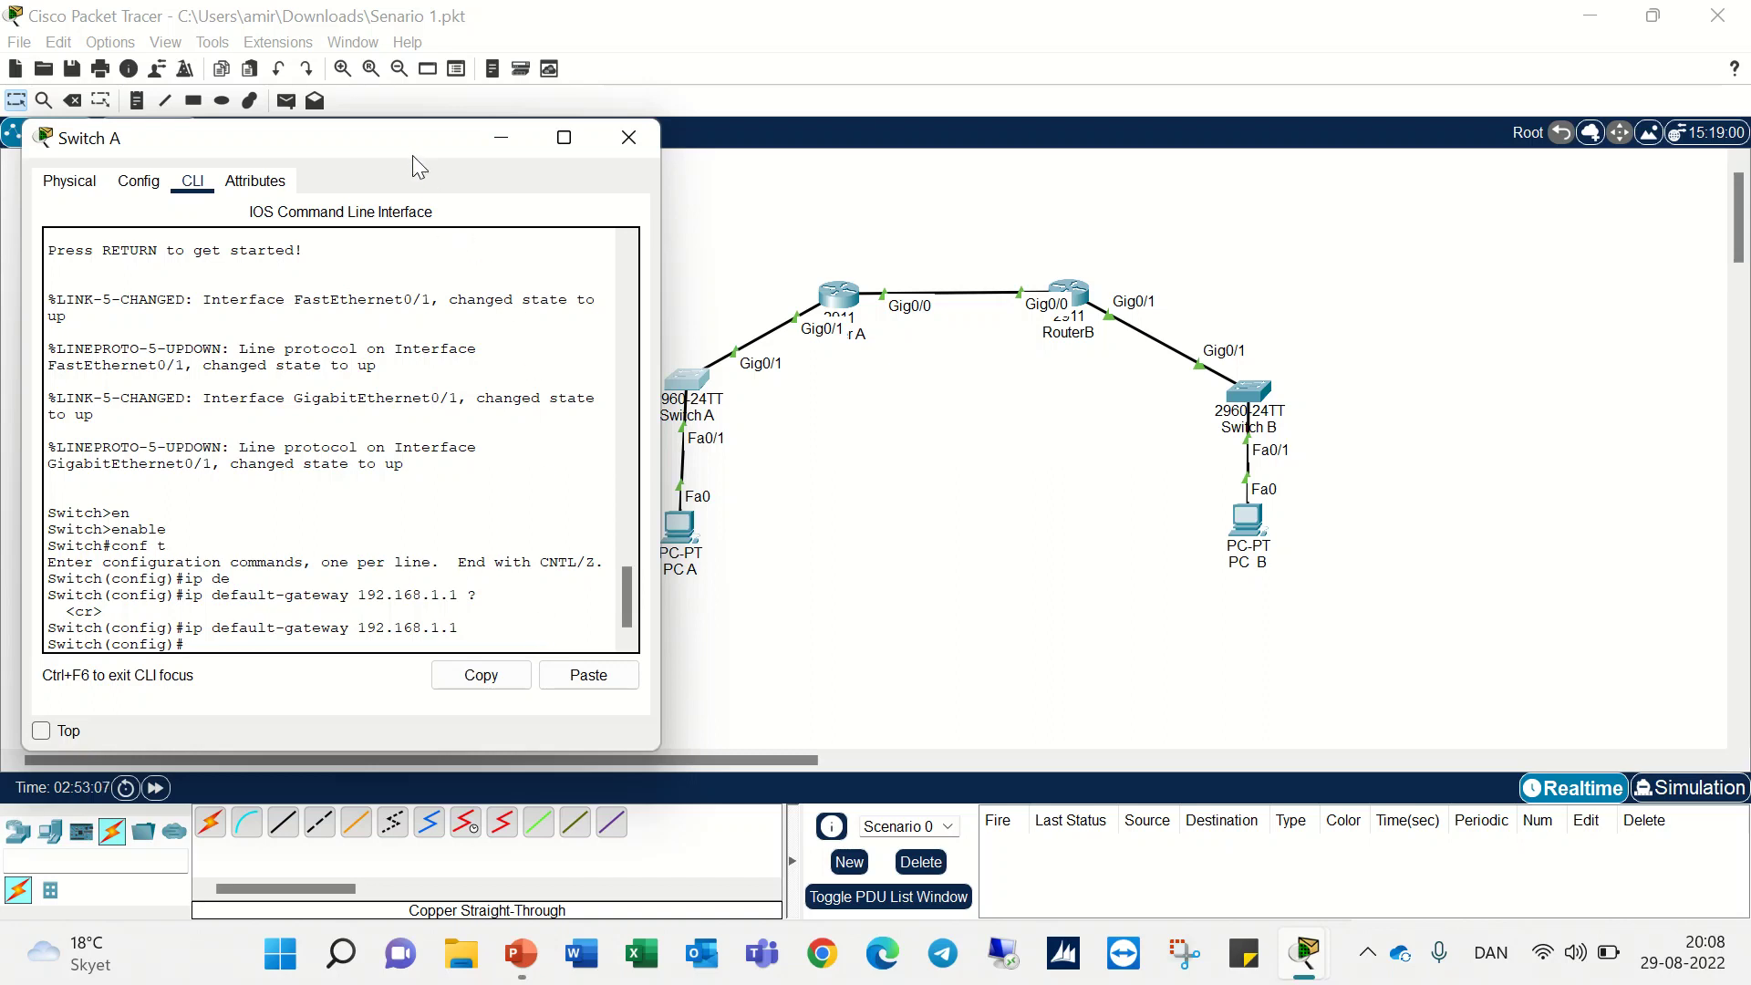
# - Move Switch A's window off its part of the topology and enable interface g0/1 with no shut
pyautogui.moveTo(436, 139); pyautogui.dragTo(1240, 211)
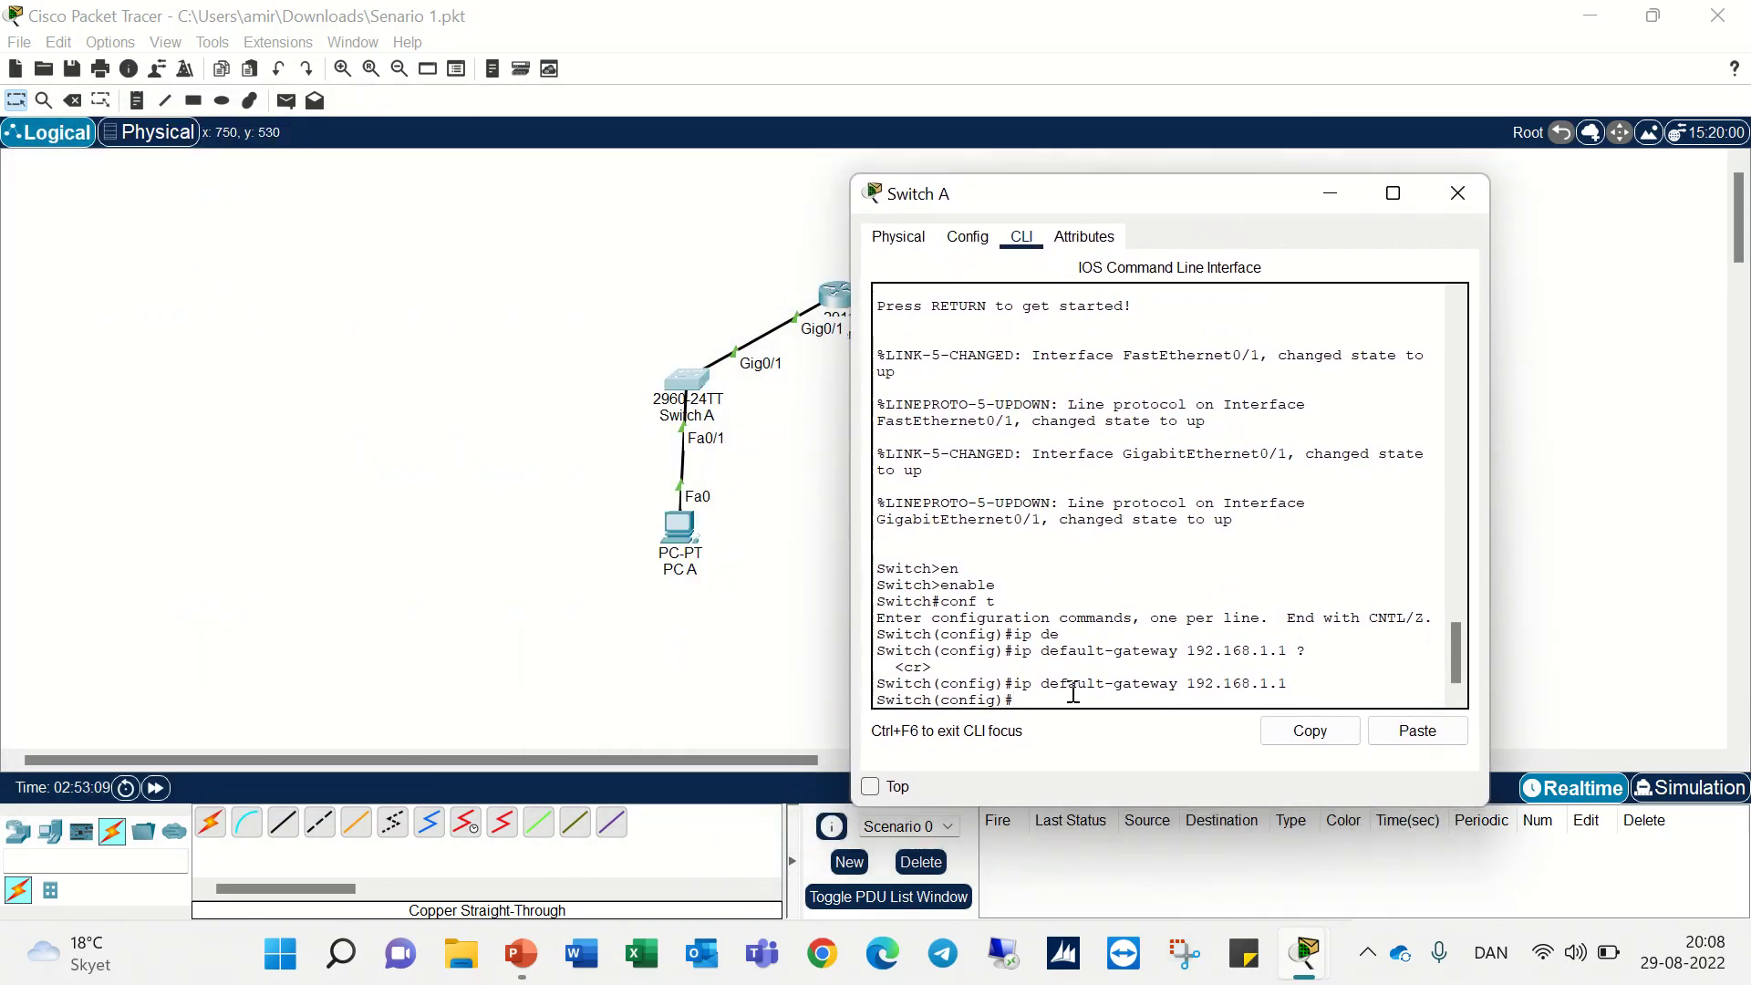
pyautogui.write('t g0/1')
pyautogui.press('Return')
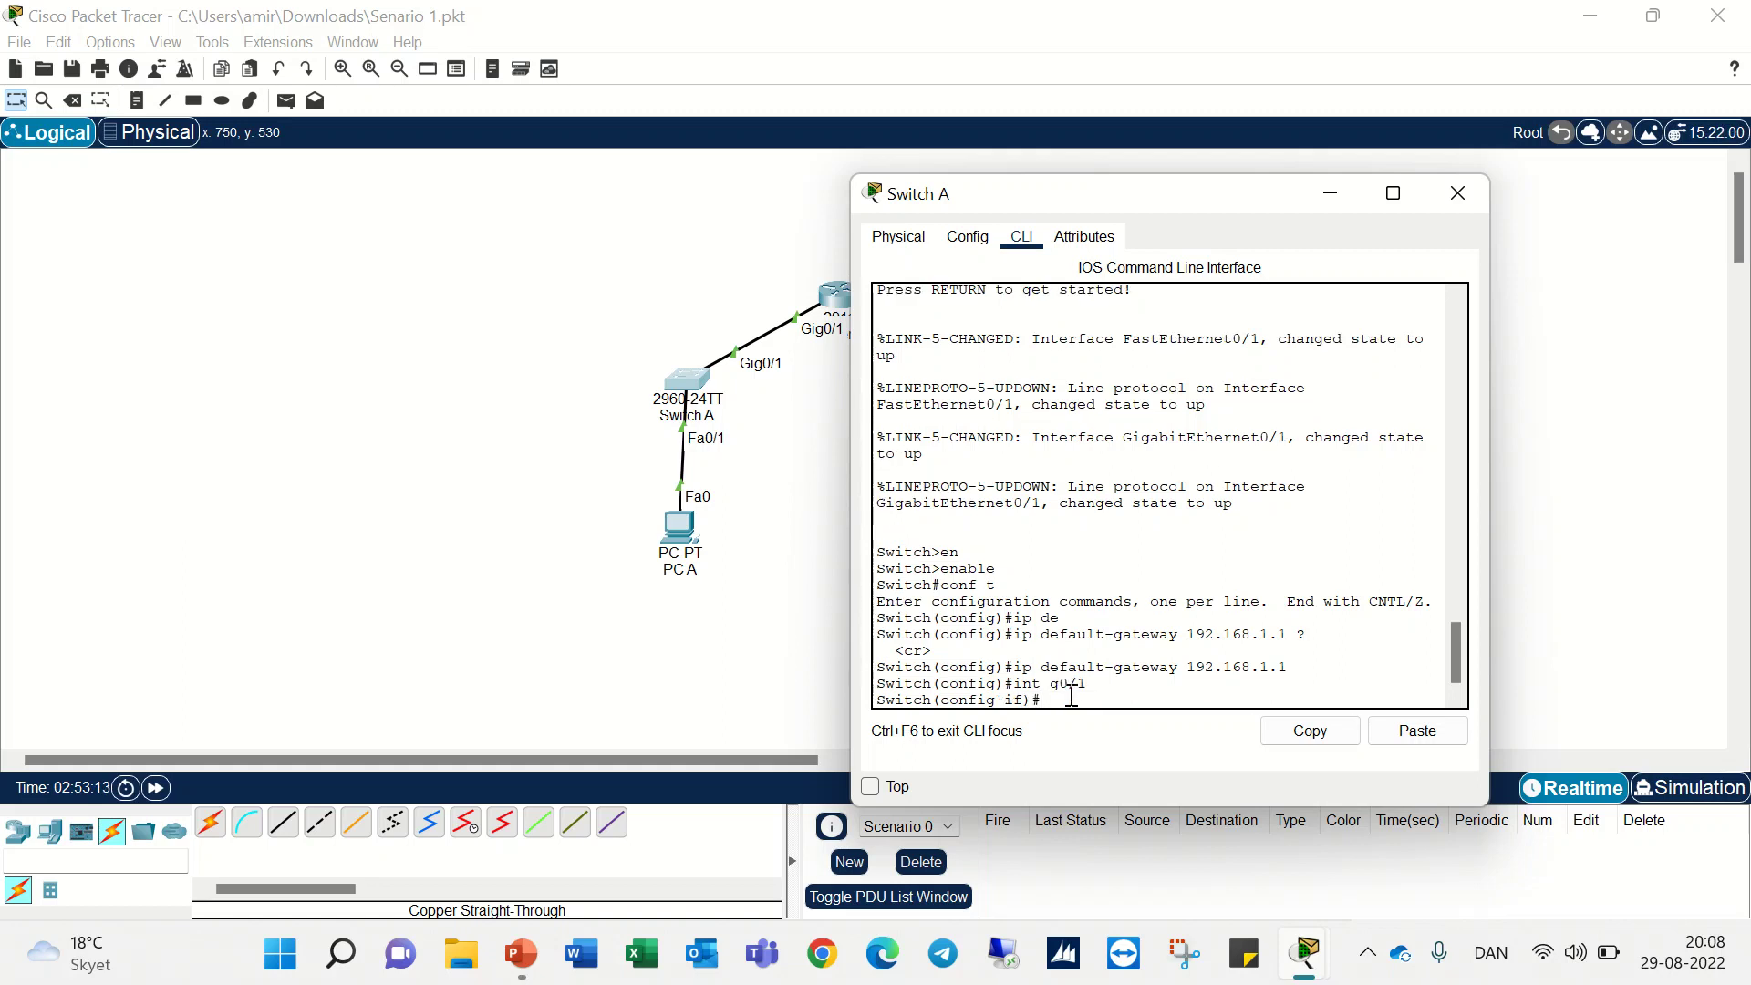
pyautogui.write('no shut')
pyautogui.press('Return')
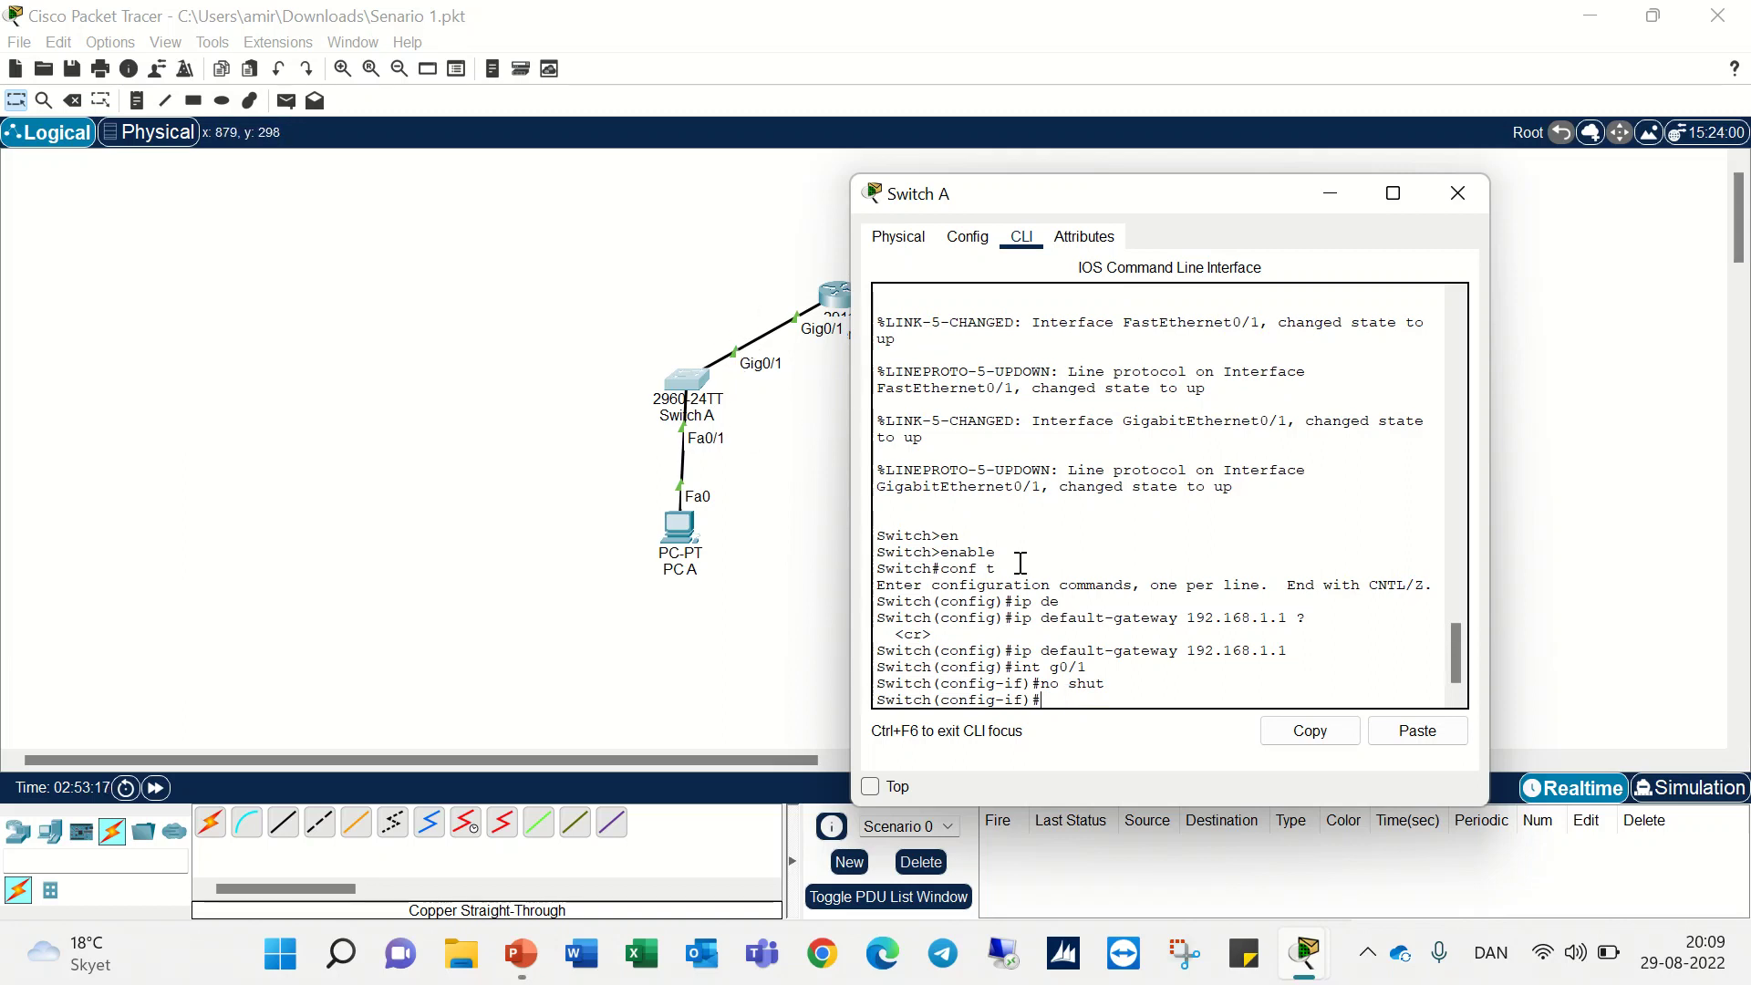
# - Enable Switch A's interface f0/1 with no shut and dismiss Switch A's window
pyautogui.write('int f0/1')
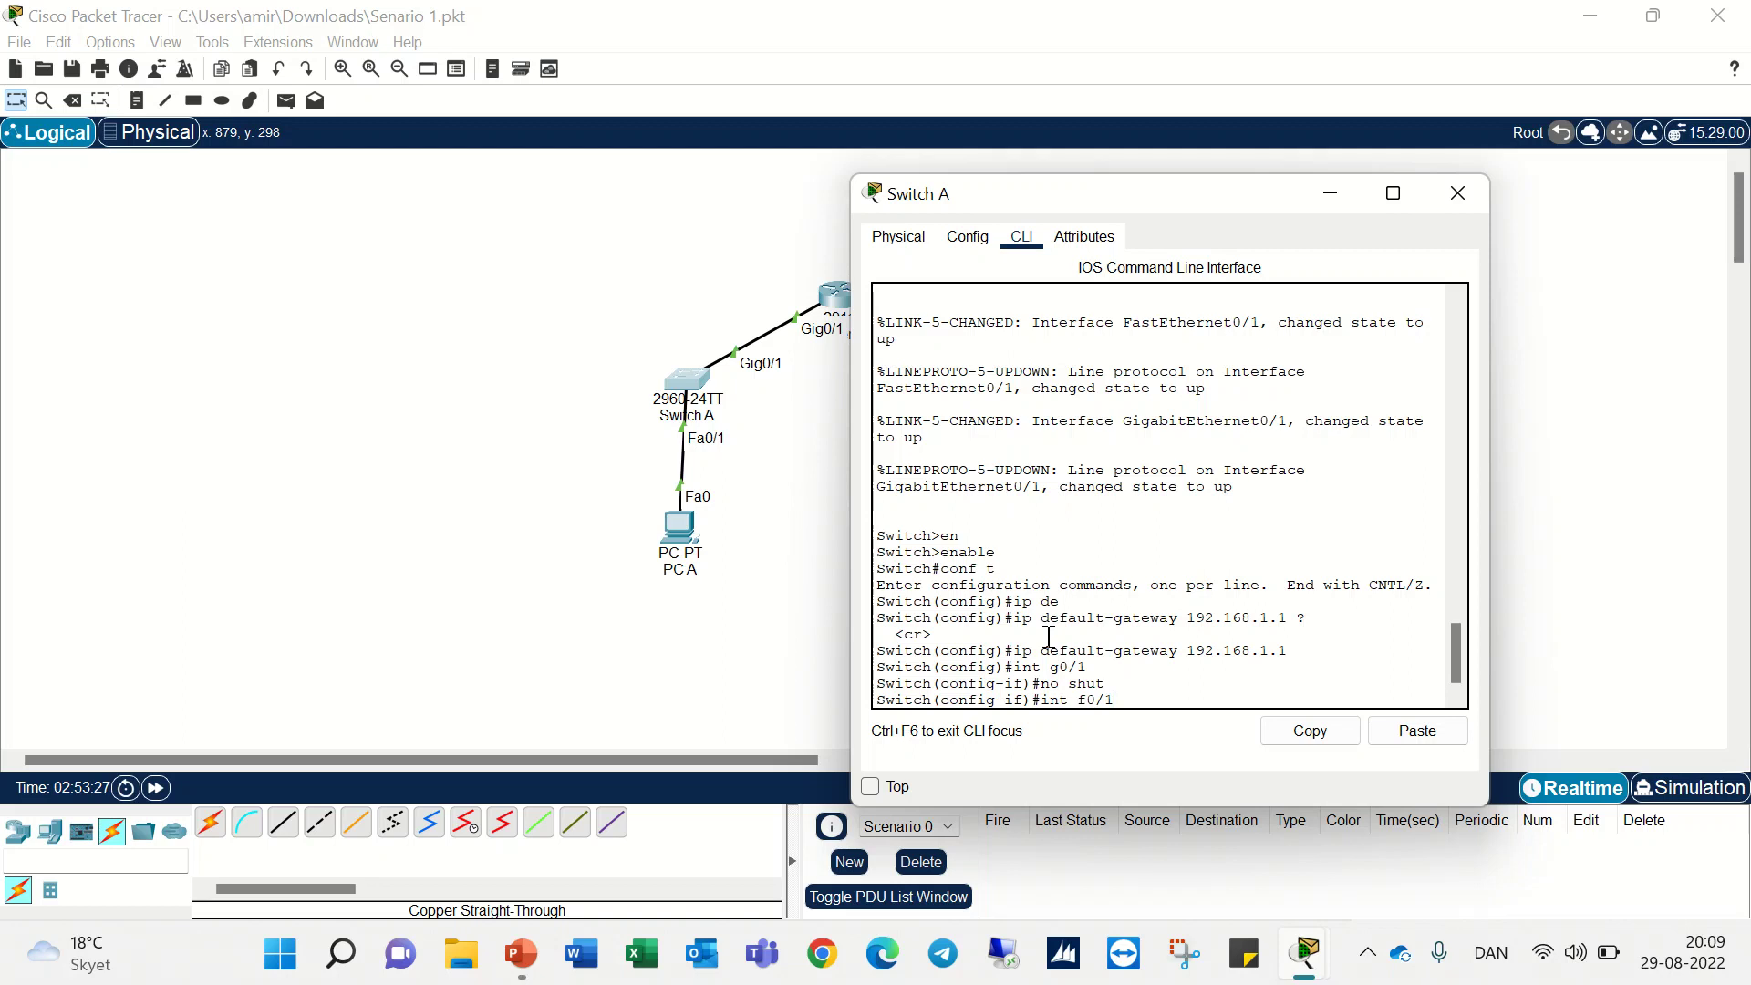
pyautogui.press('Return')
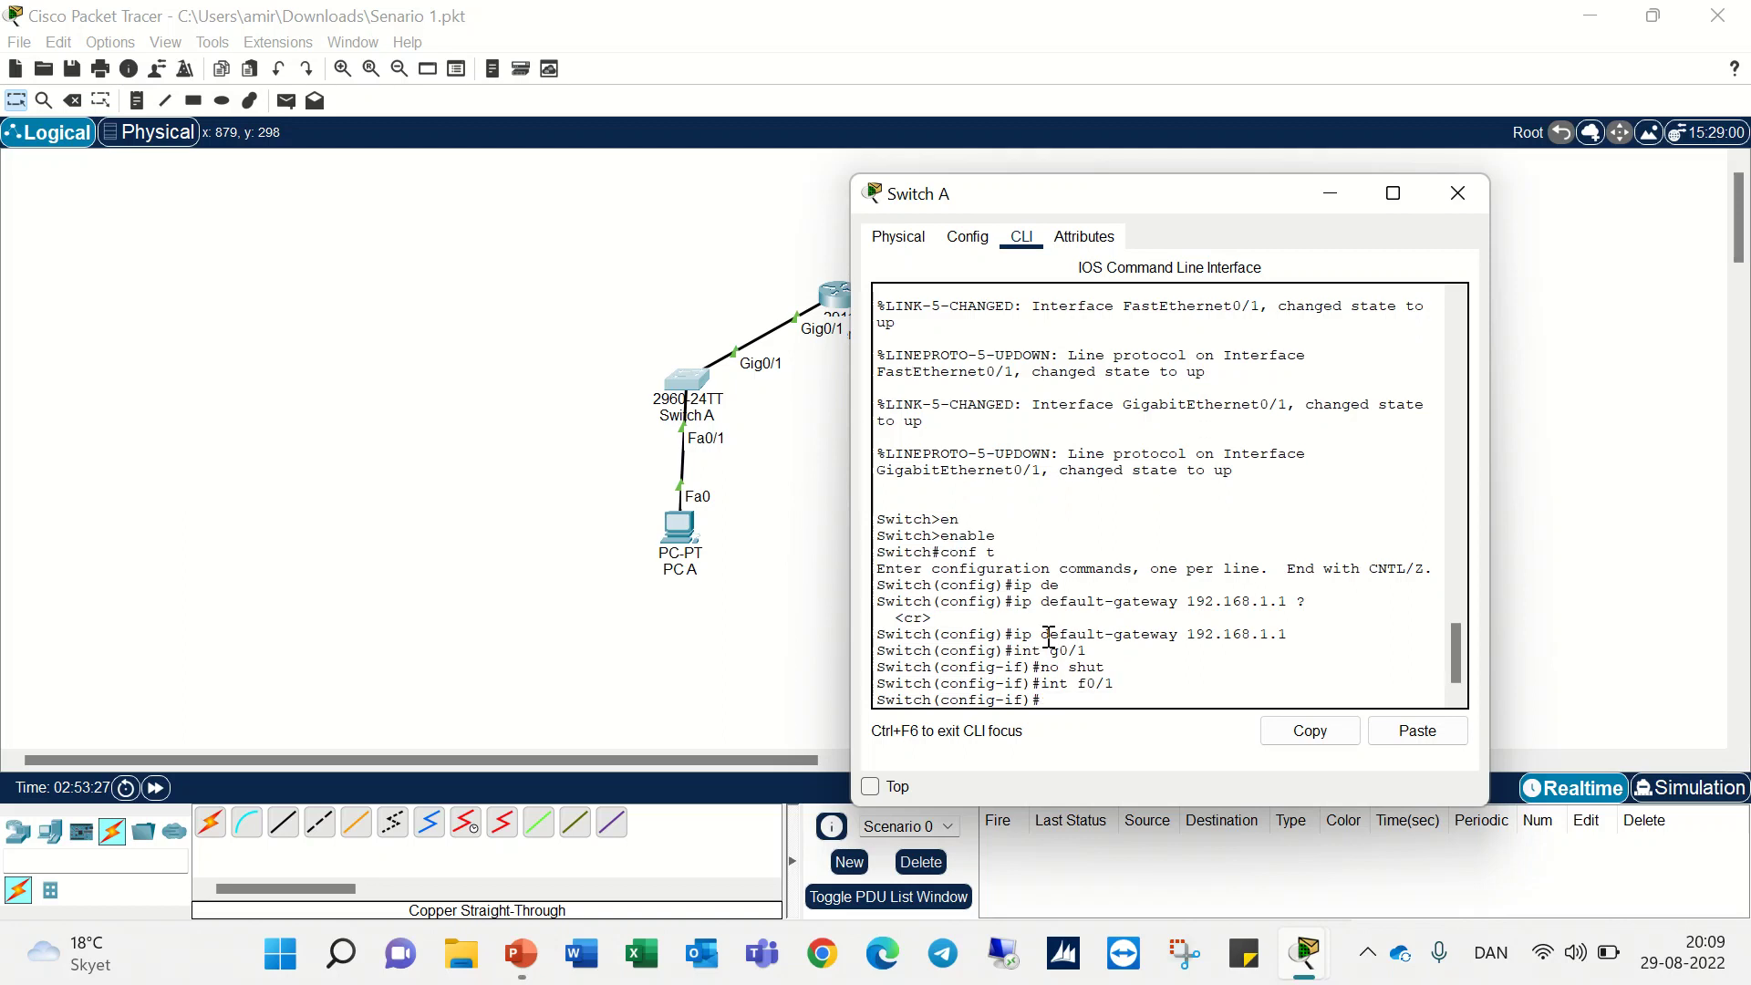
pyautogui.write('no shut')
pyautogui.press('Return')
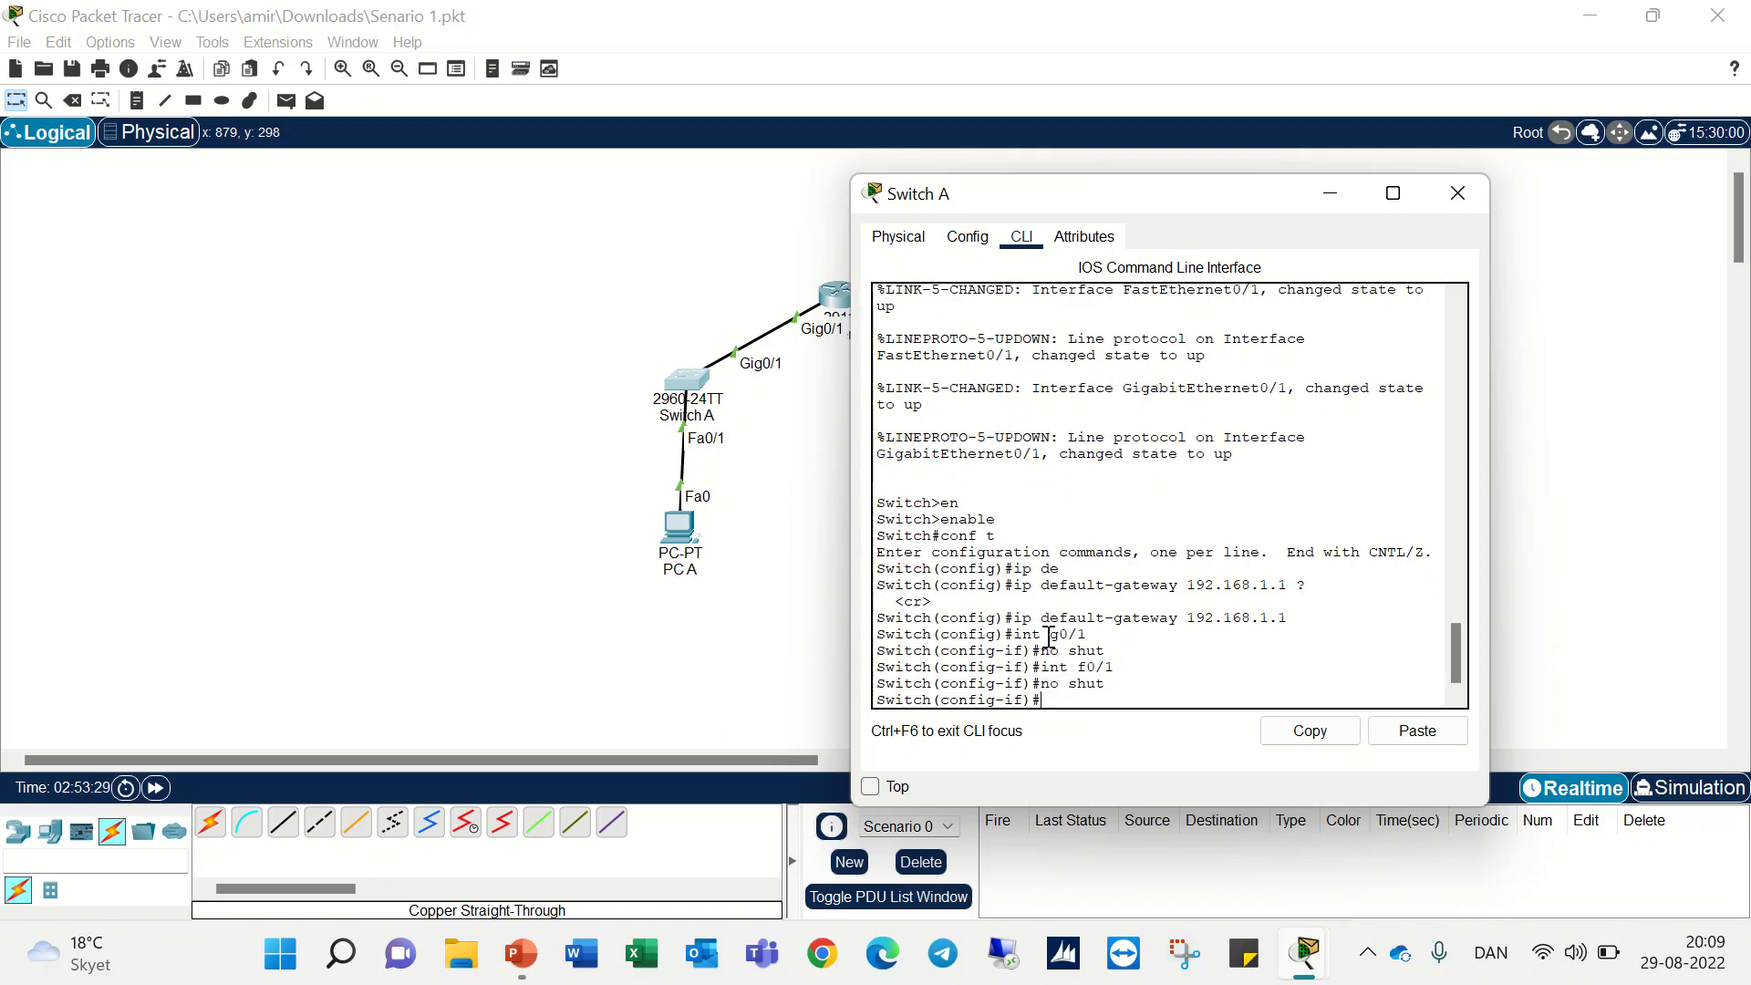
pyautogui.click(1328, 242)
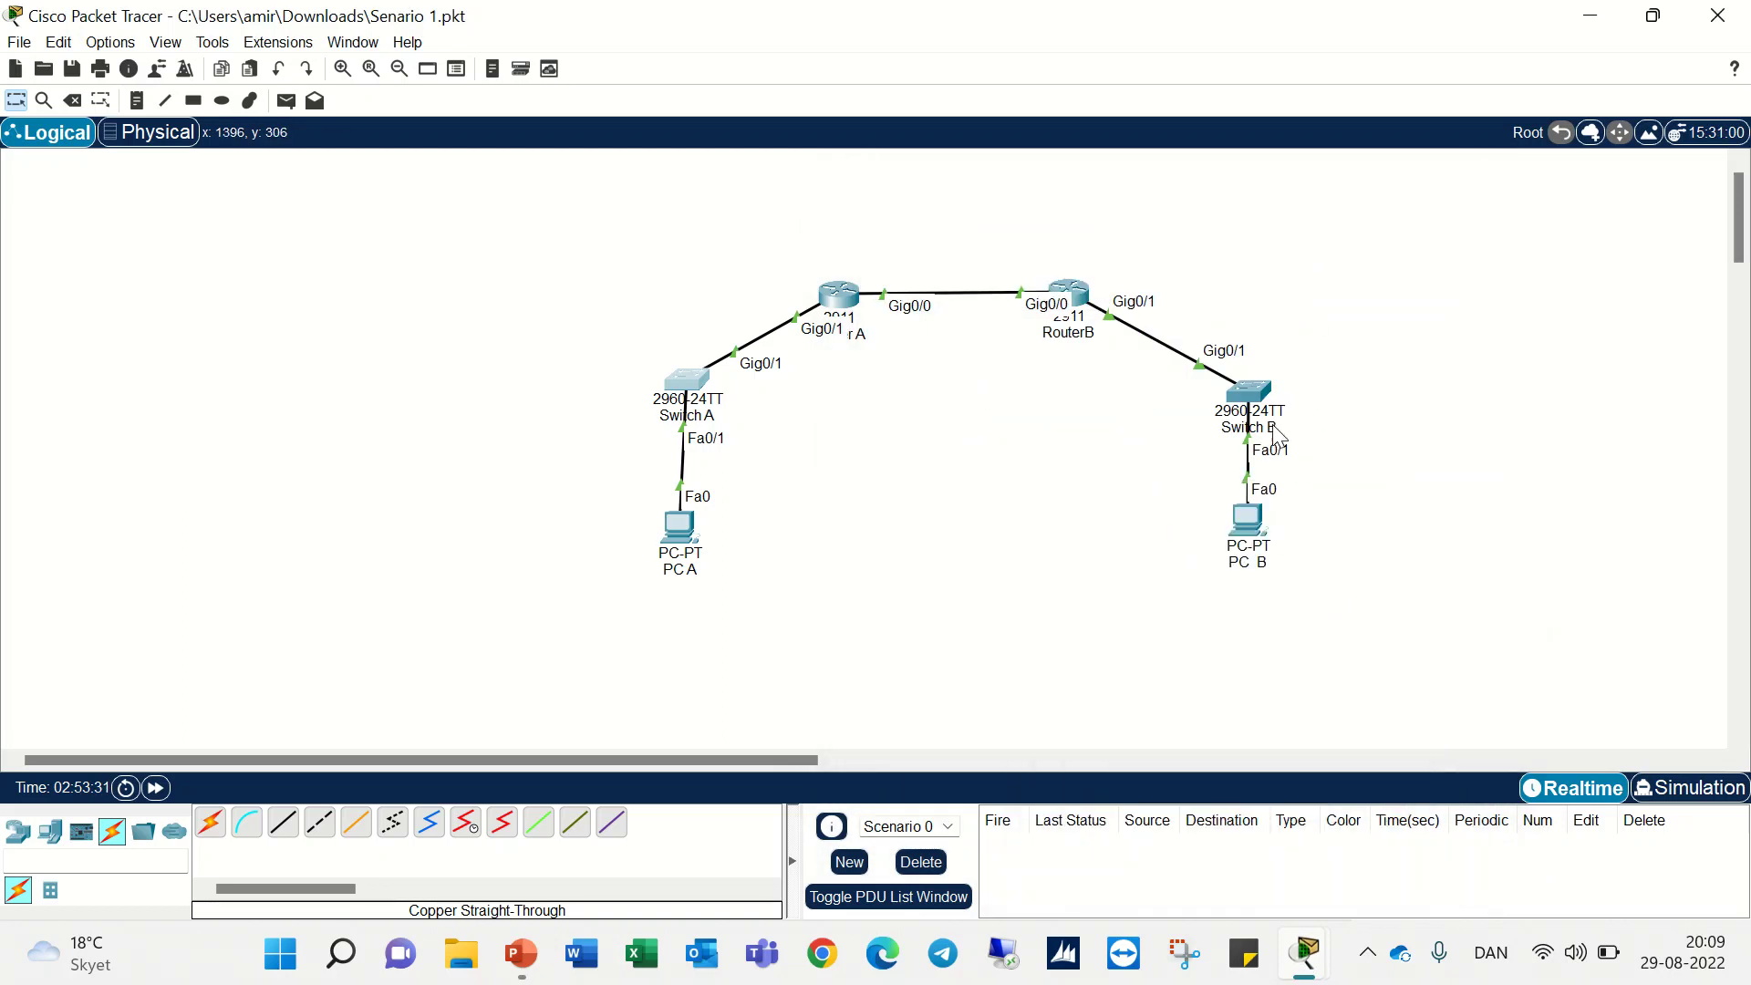
# - Open Switch B's command line, move its window clear of Switch B and enter privileged mode with en
pyautogui.click(1248, 392)
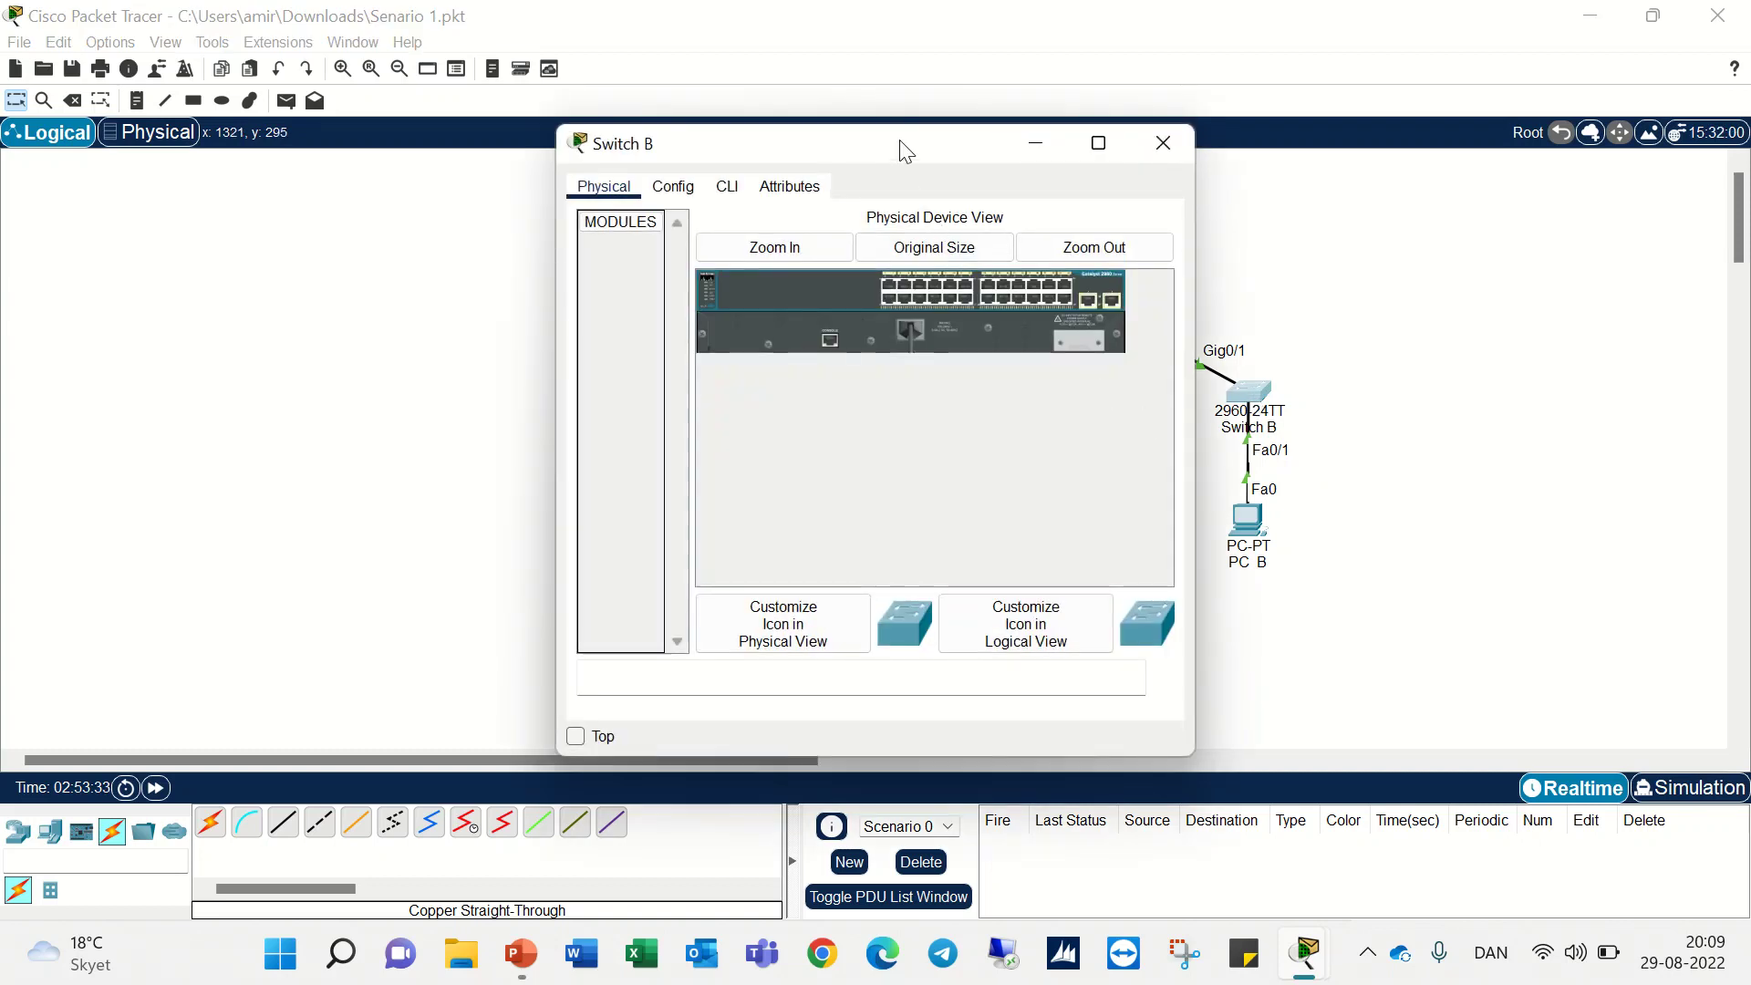
pyautogui.moveTo(900, 139); pyautogui.dragTo(682, 142)
pyautogui.click(510, 193)
pyautogui.press('Return')
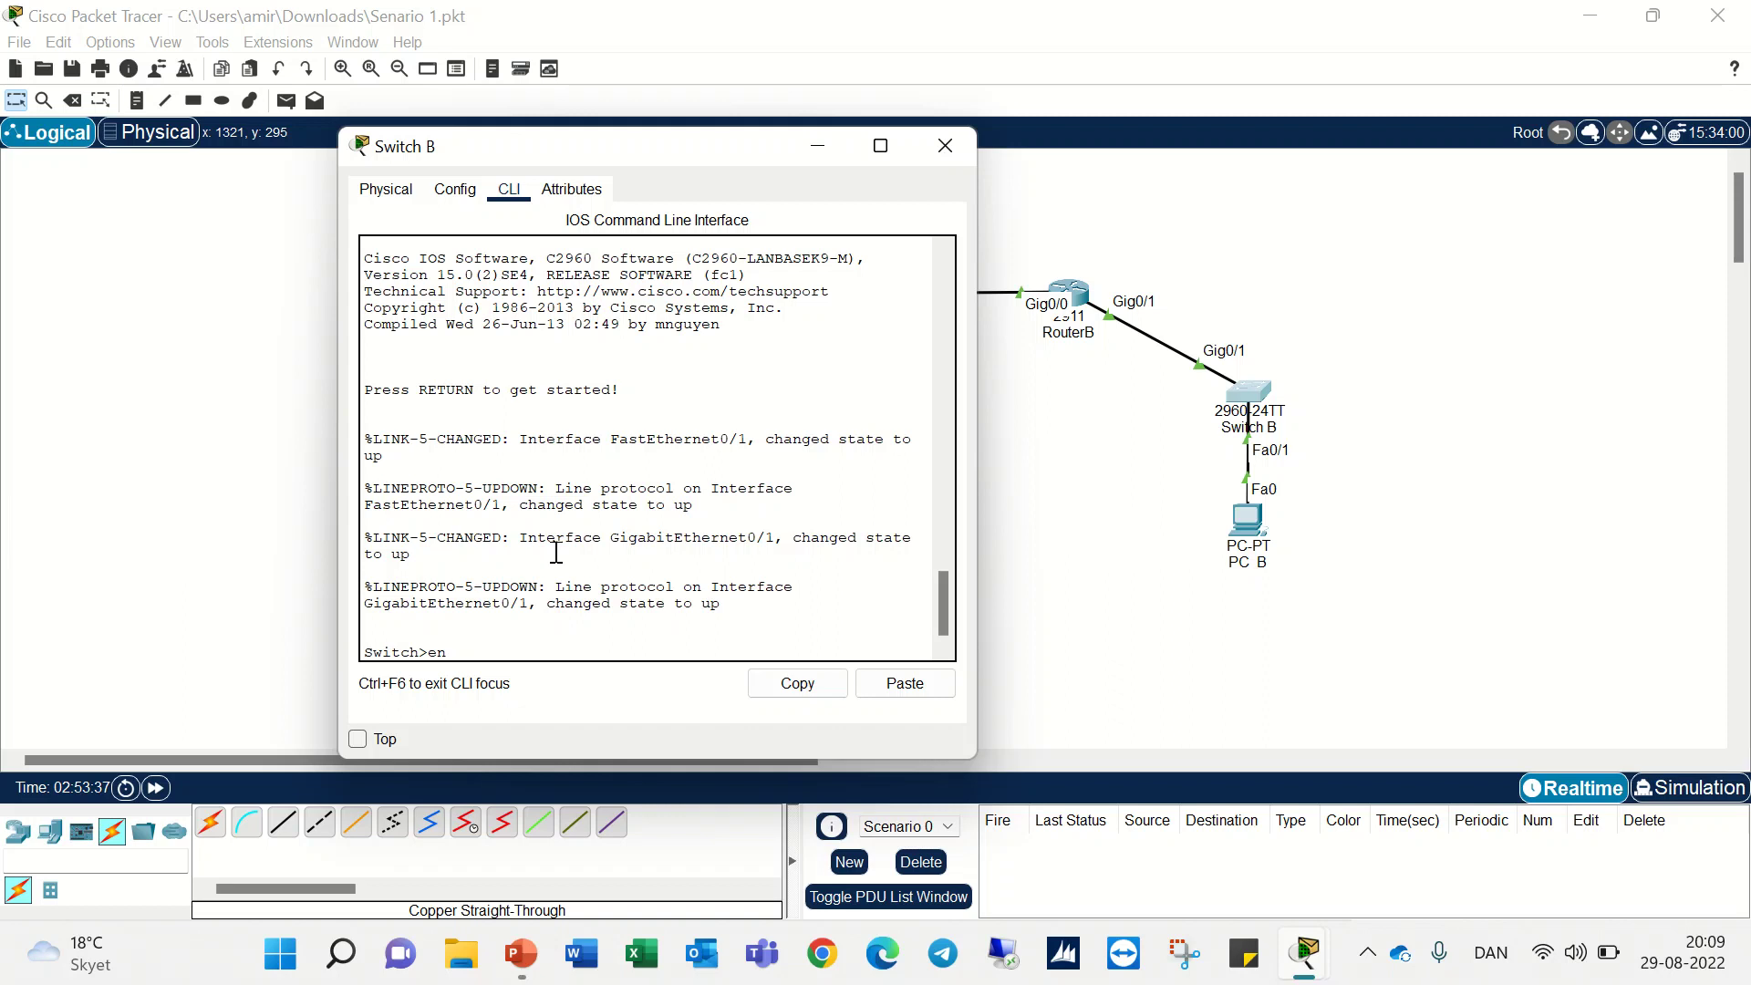
pyautogui.press('Return')
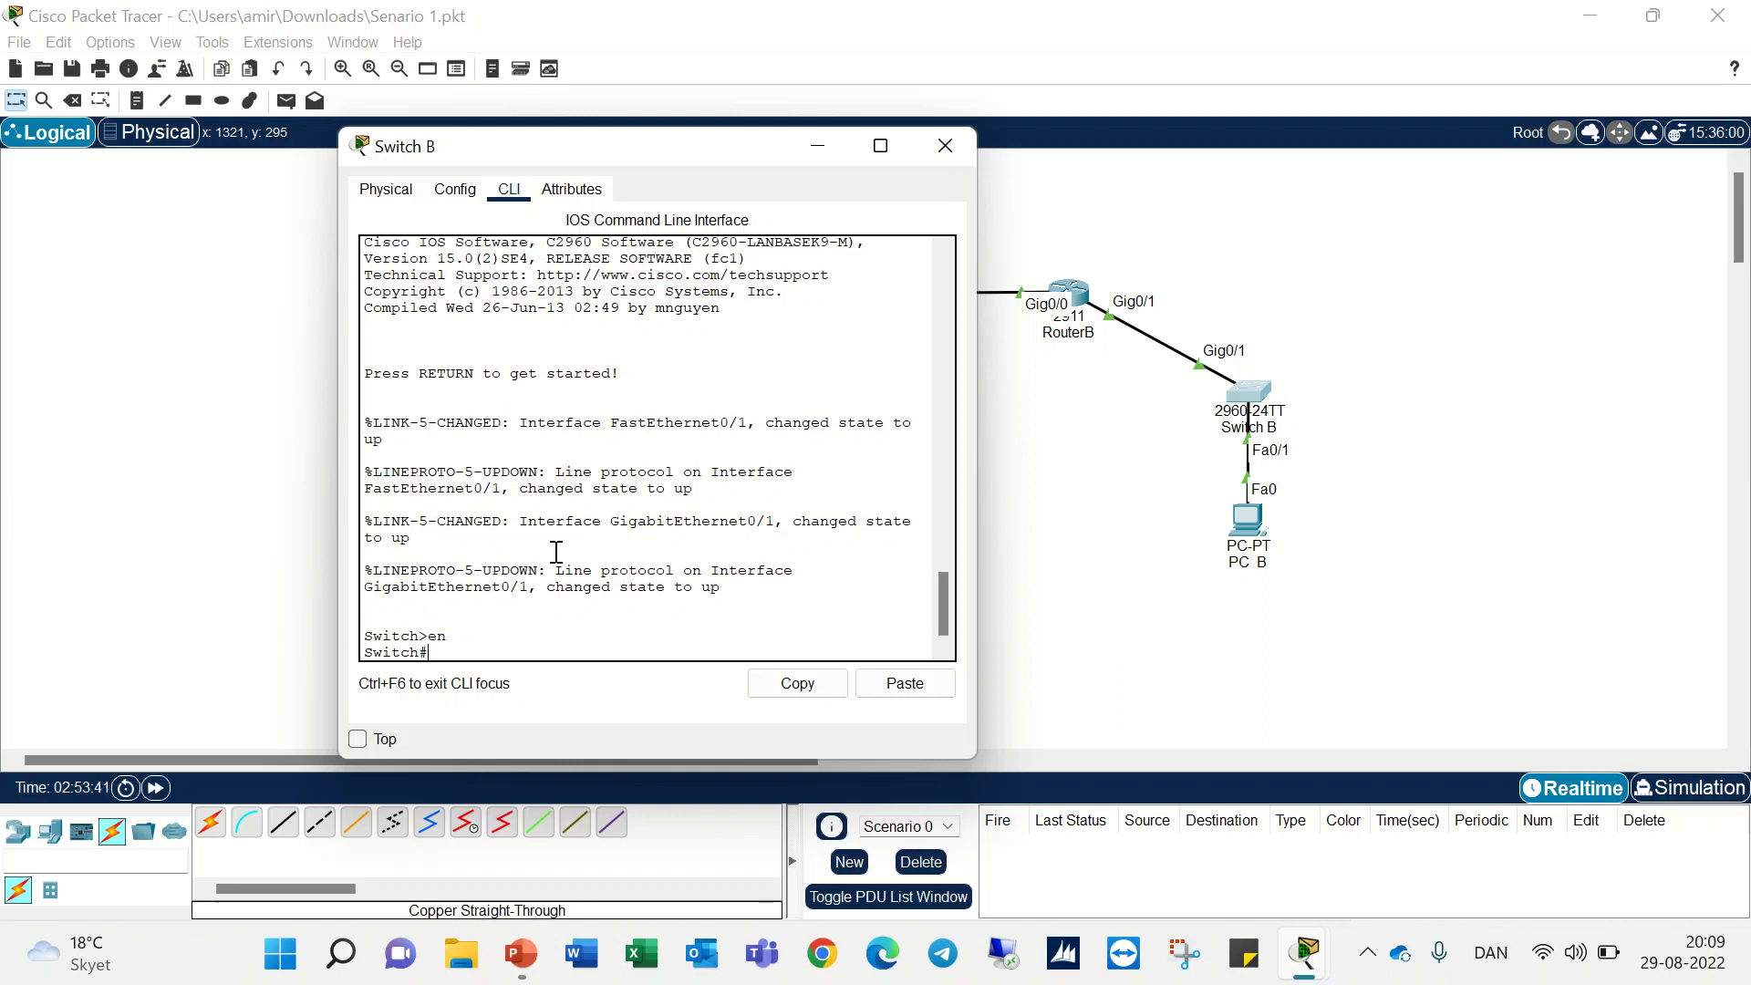
# - Enter global configuration mode on Switch B with the conf terminal command
pyautogui.write('conf t')
pyautogui.press('Tab')
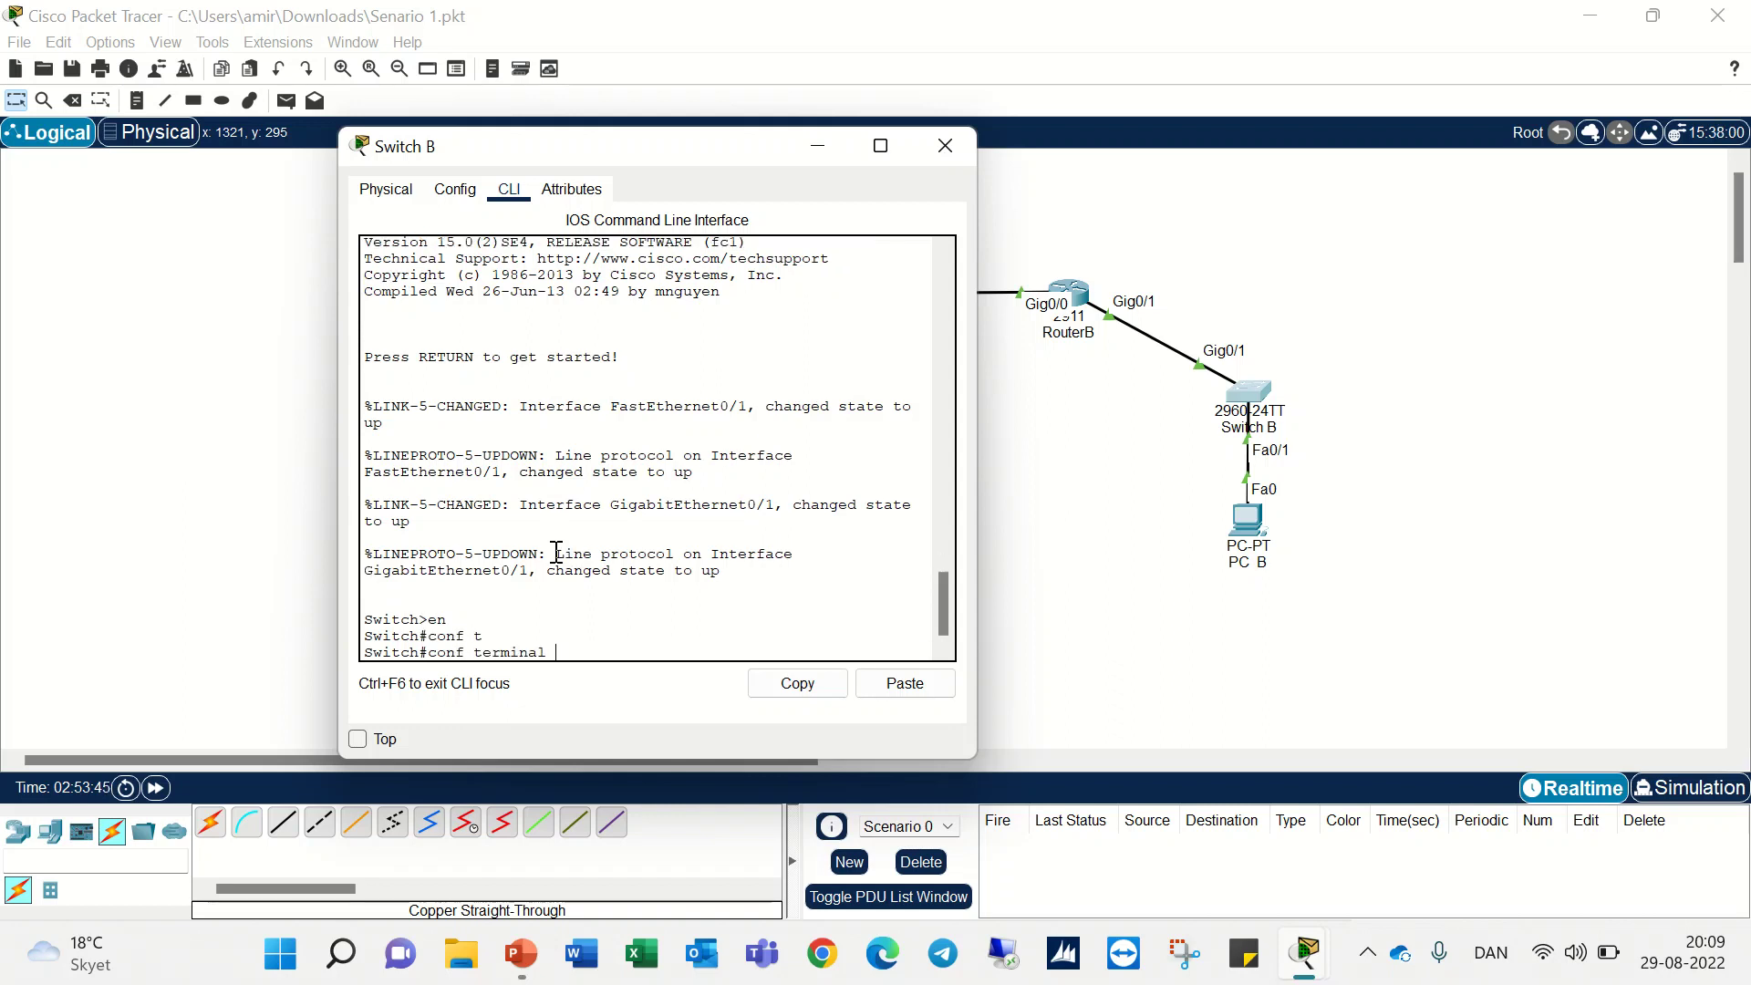
pyautogui.press('BackSpace')
pyautogui.press('BackSpace')
pyautogui.press('BackSpace')
pyautogui.press('BackSpace')
pyautogui.press('BackSpace')
pyautogui.press('BackSpace')
pyautogui.press('BackSpace')
pyautogui.press('Tab')
pyautogui.press('Return')
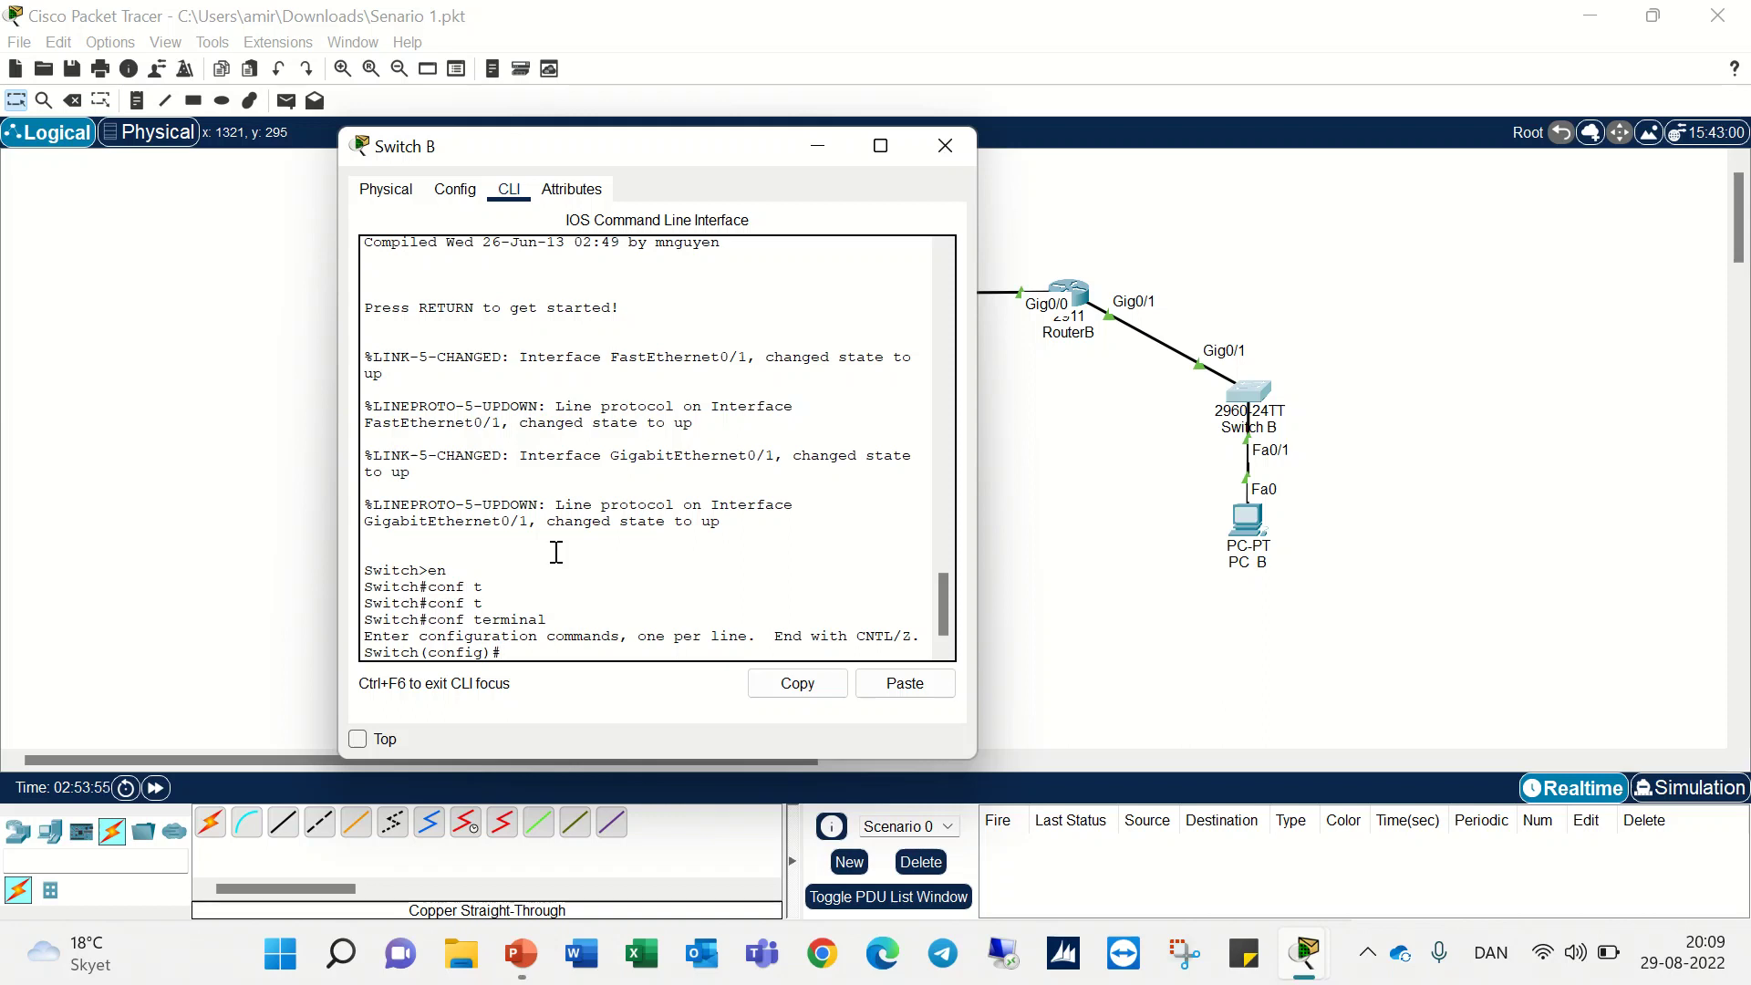
# - Copy LAN C's first host address, 192.168.1.65, from PowerPoint and apply it as Switch B's default gateway in Packet Tracer
pyautogui.write('ip de')
pyautogui.press('Tab')
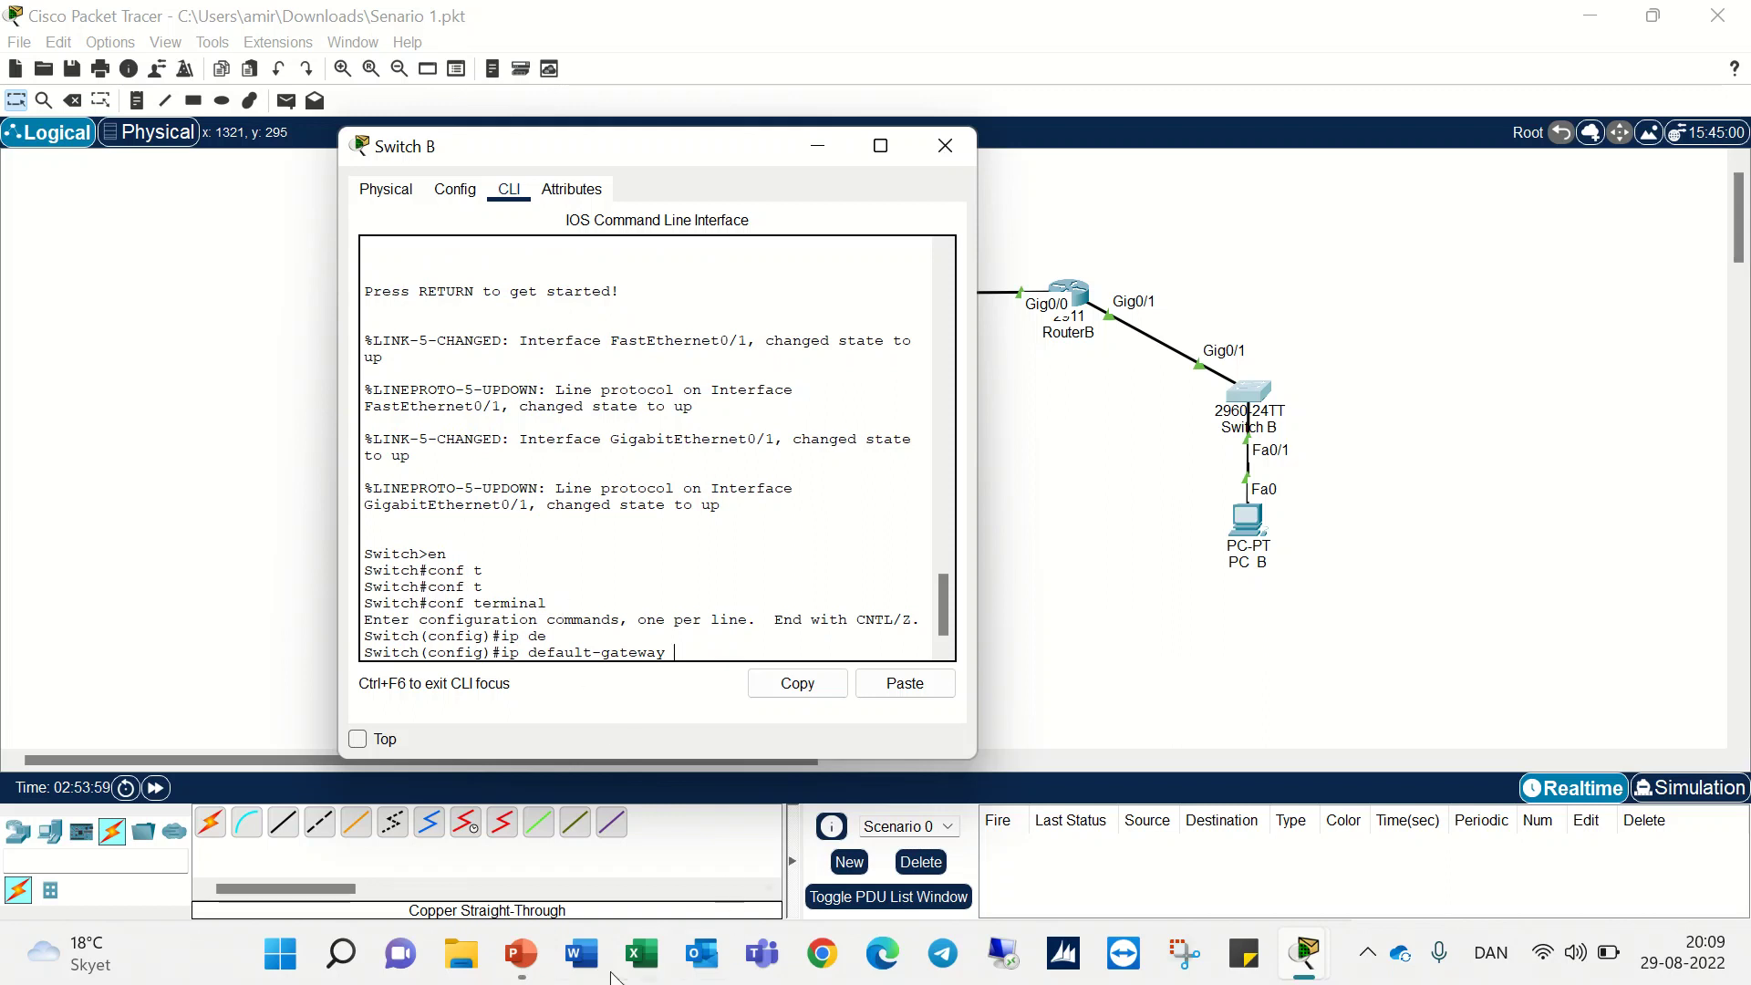
pyautogui.moveTo(521, 953)
pyautogui.click(478, 852)
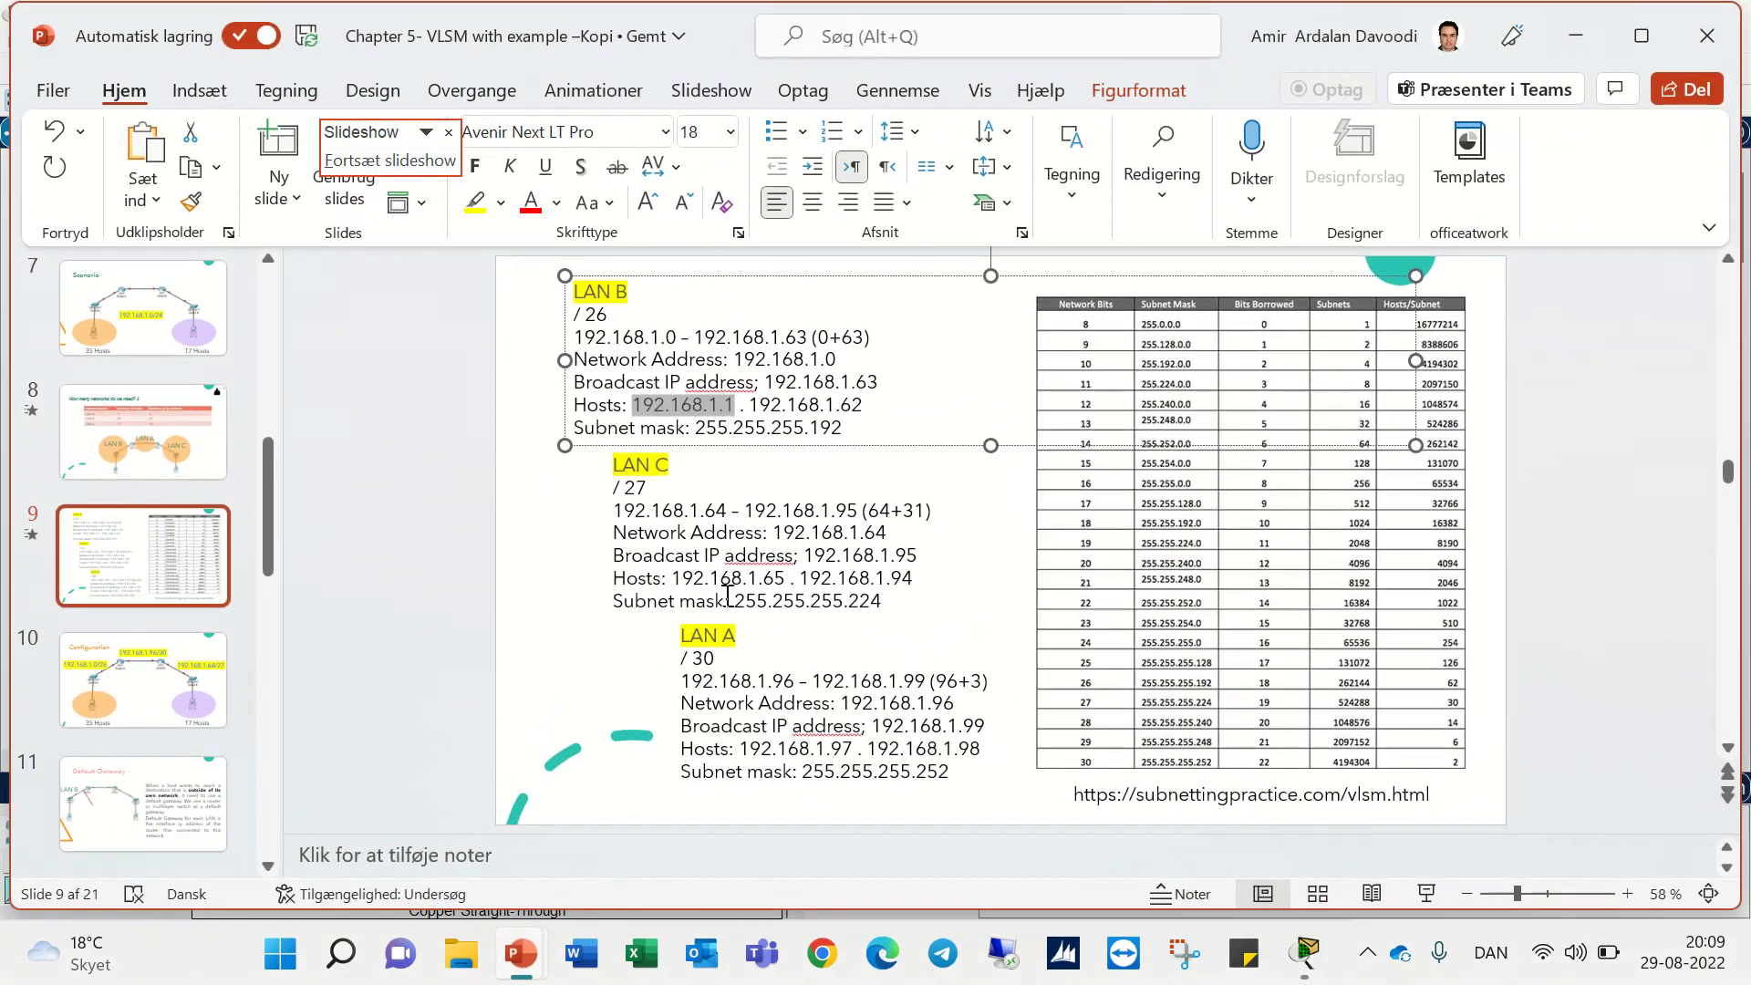
pyautogui.moveTo(787, 579); pyautogui.dragTo(676, 584)
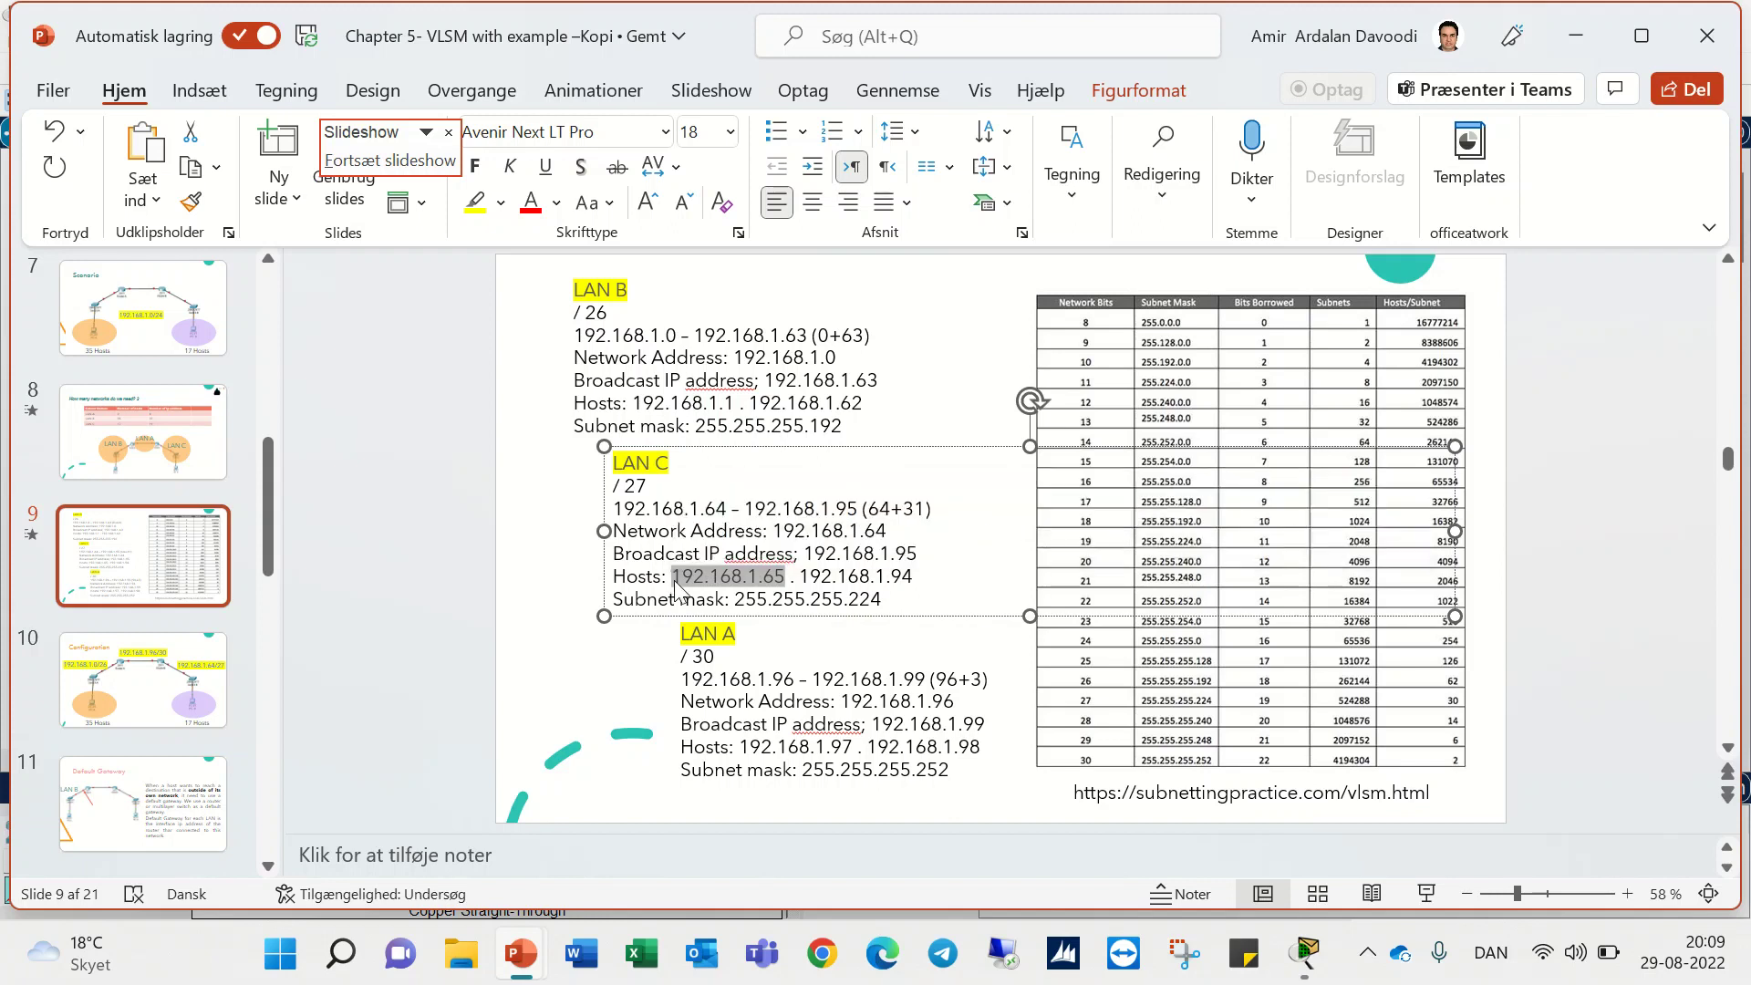
pyautogui.click(1594, 30)
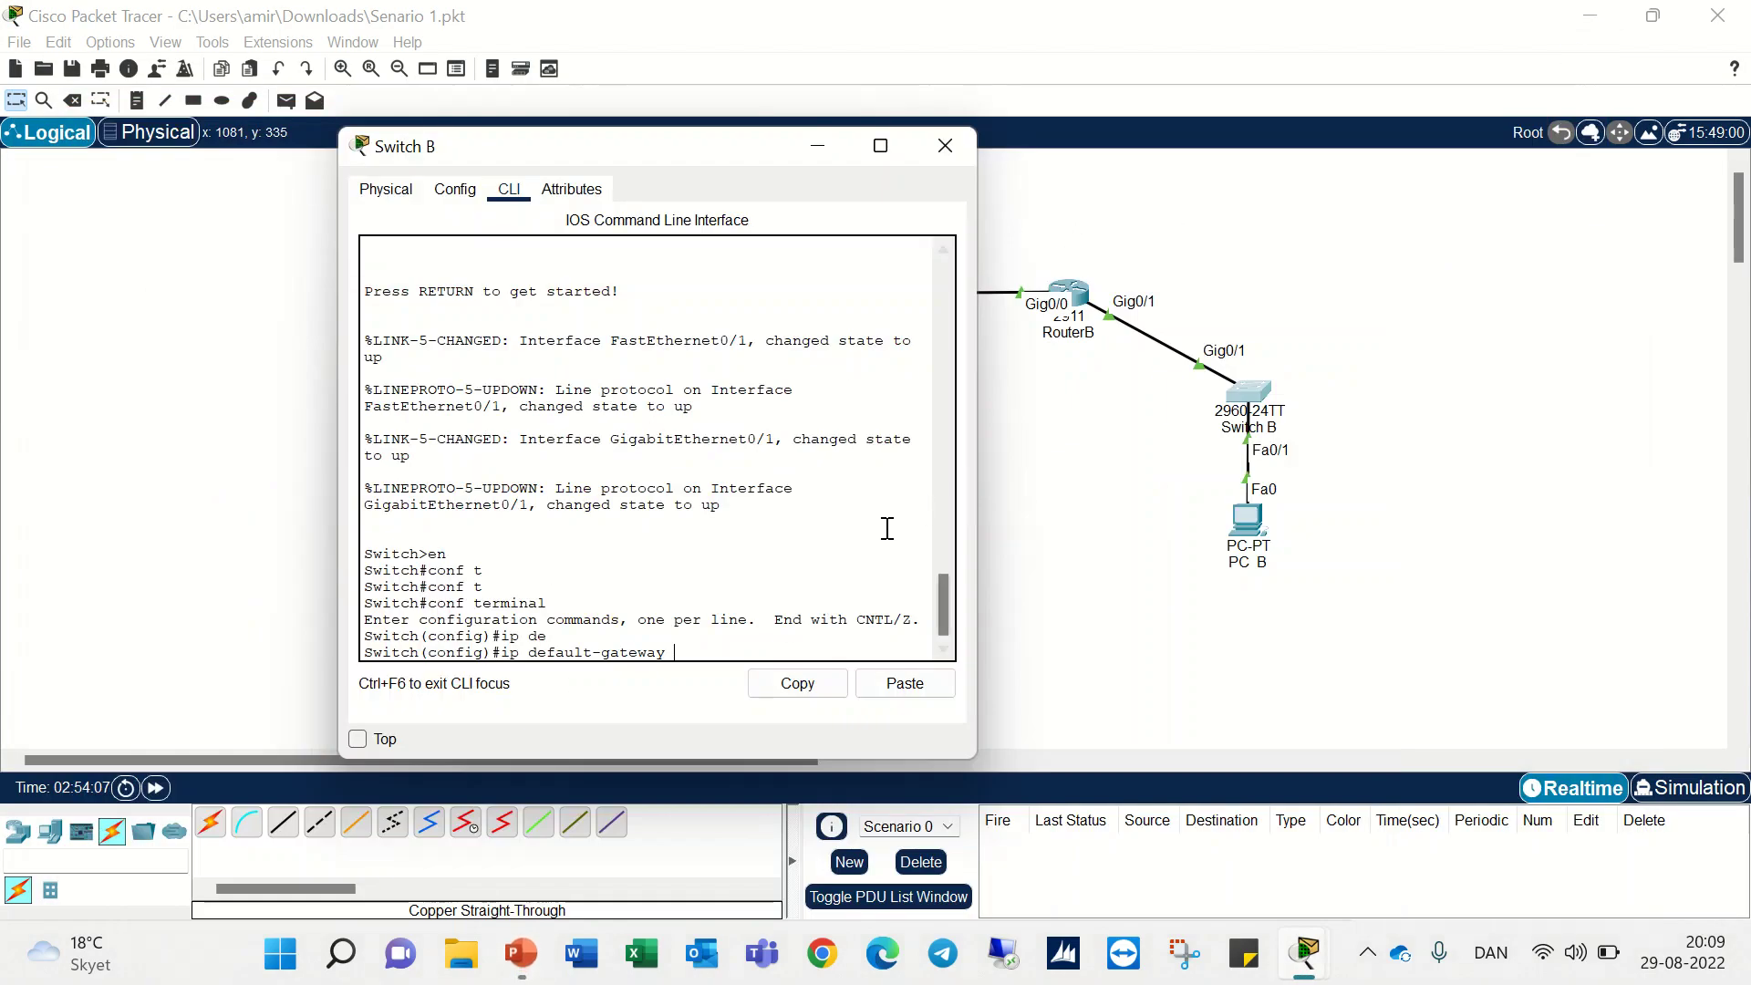
pyautogui.rightClick(819, 599)
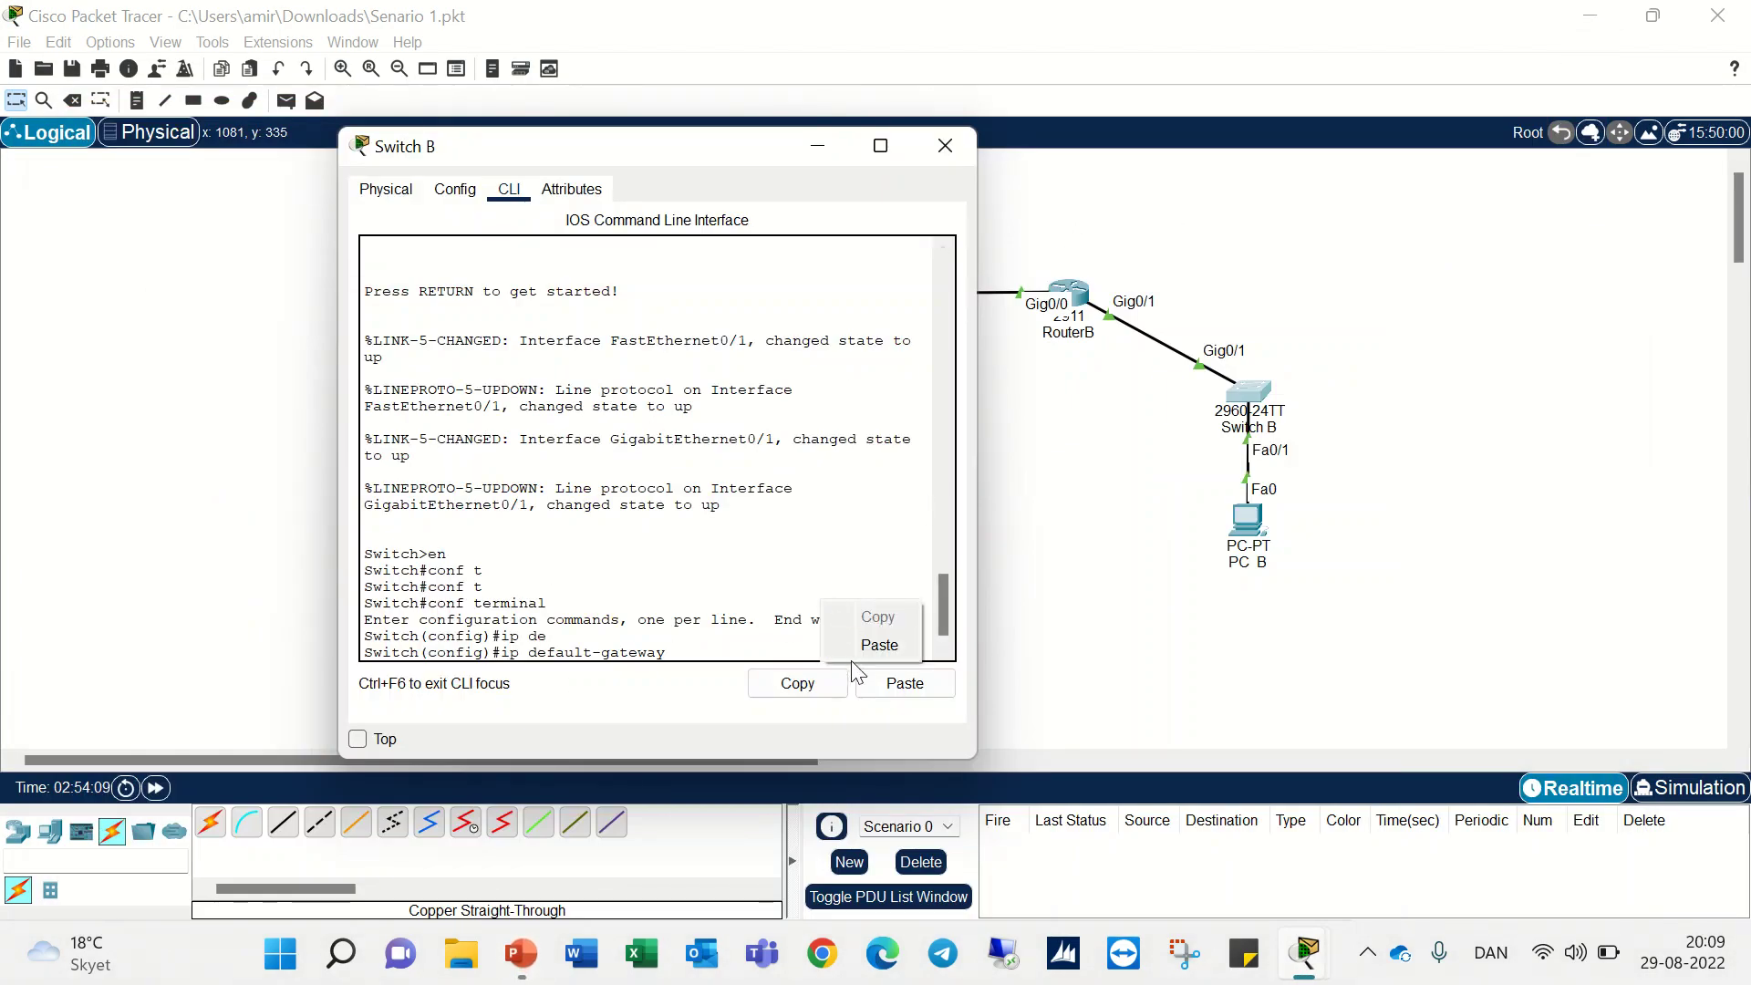
pyautogui.click(879, 645)
pyautogui.press('Return')
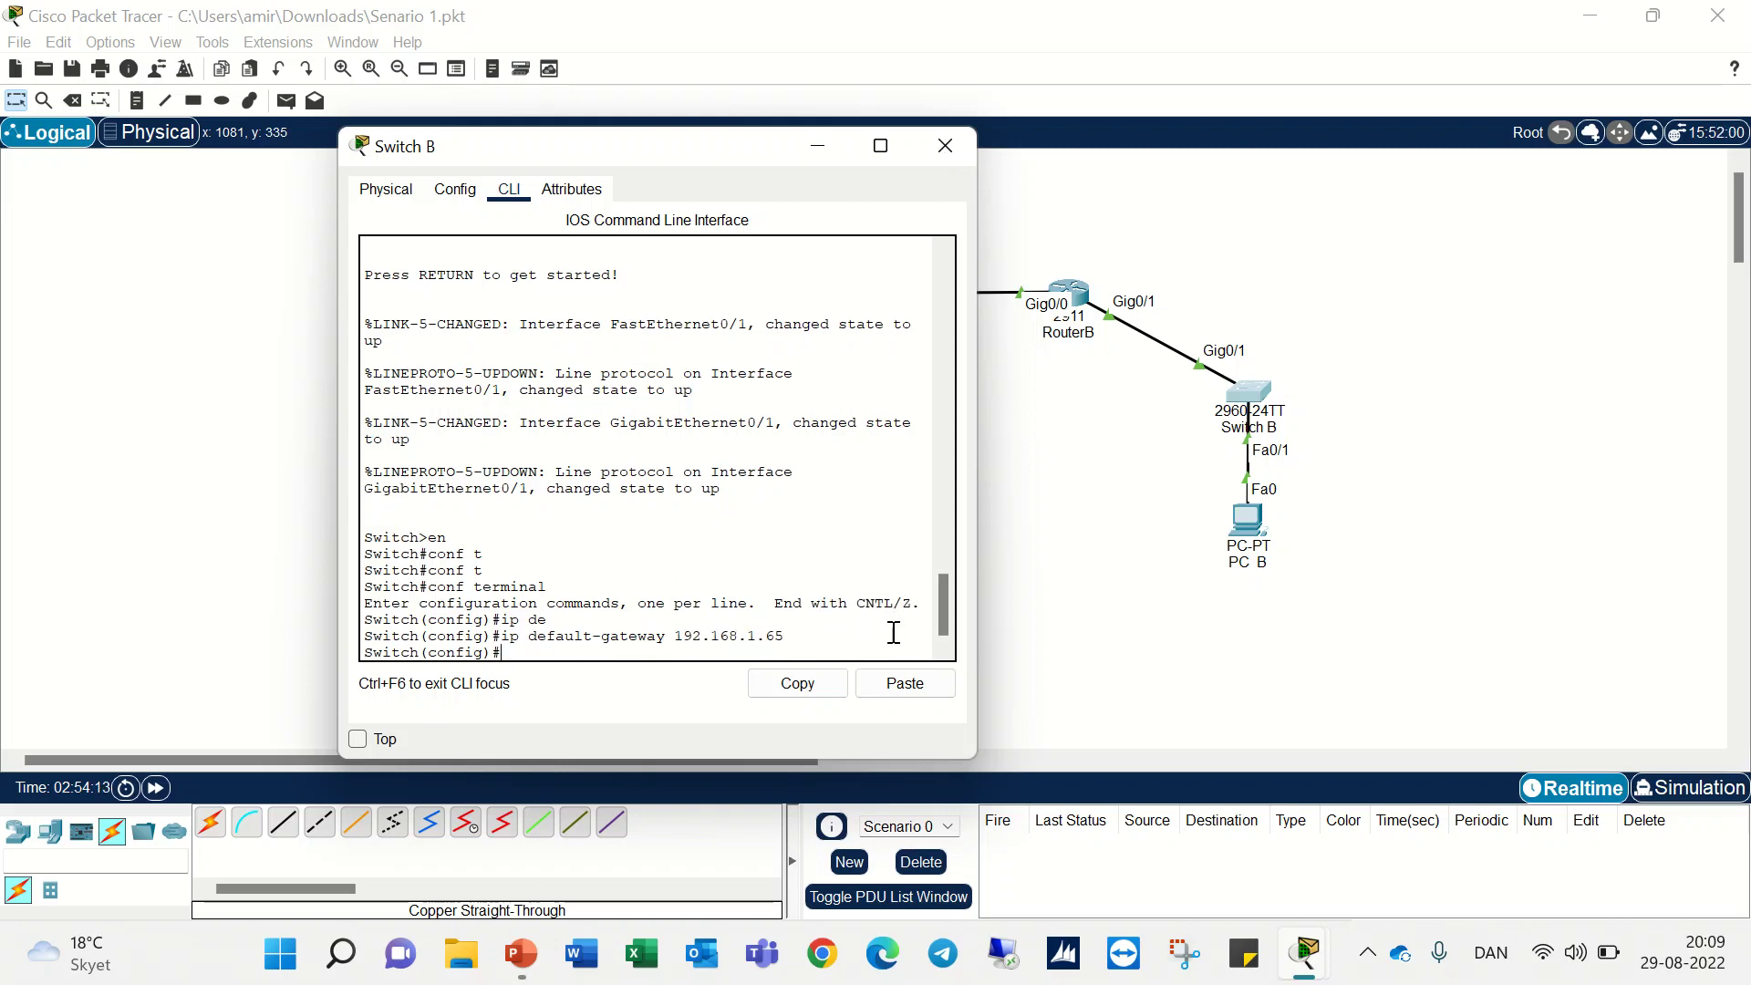
# - Enable Switch B's interface g0/1 with no shut
pyautogui.write('int')
pyautogui.press('Tab')
pyautogui.write('g')
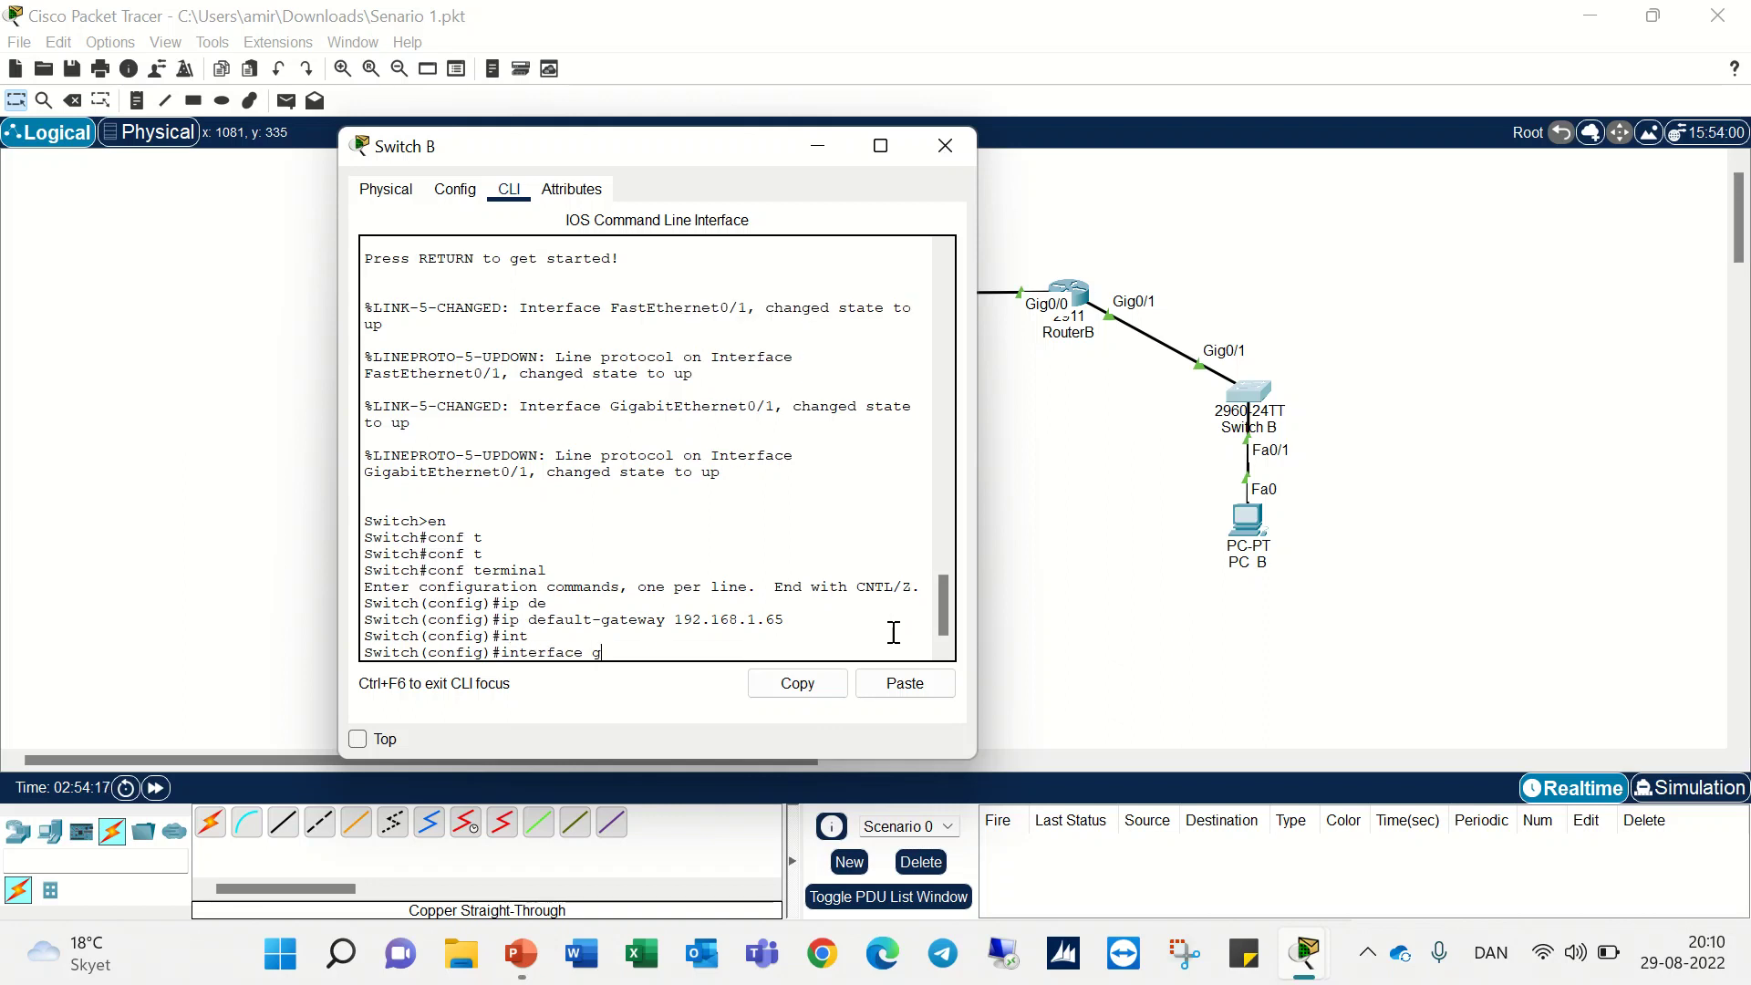
pyautogui.write('9/1')
pyautogui.press('Return')
pyautogui.write('no d')
pyautogui.write('hut')
pyautogui.press('Return')
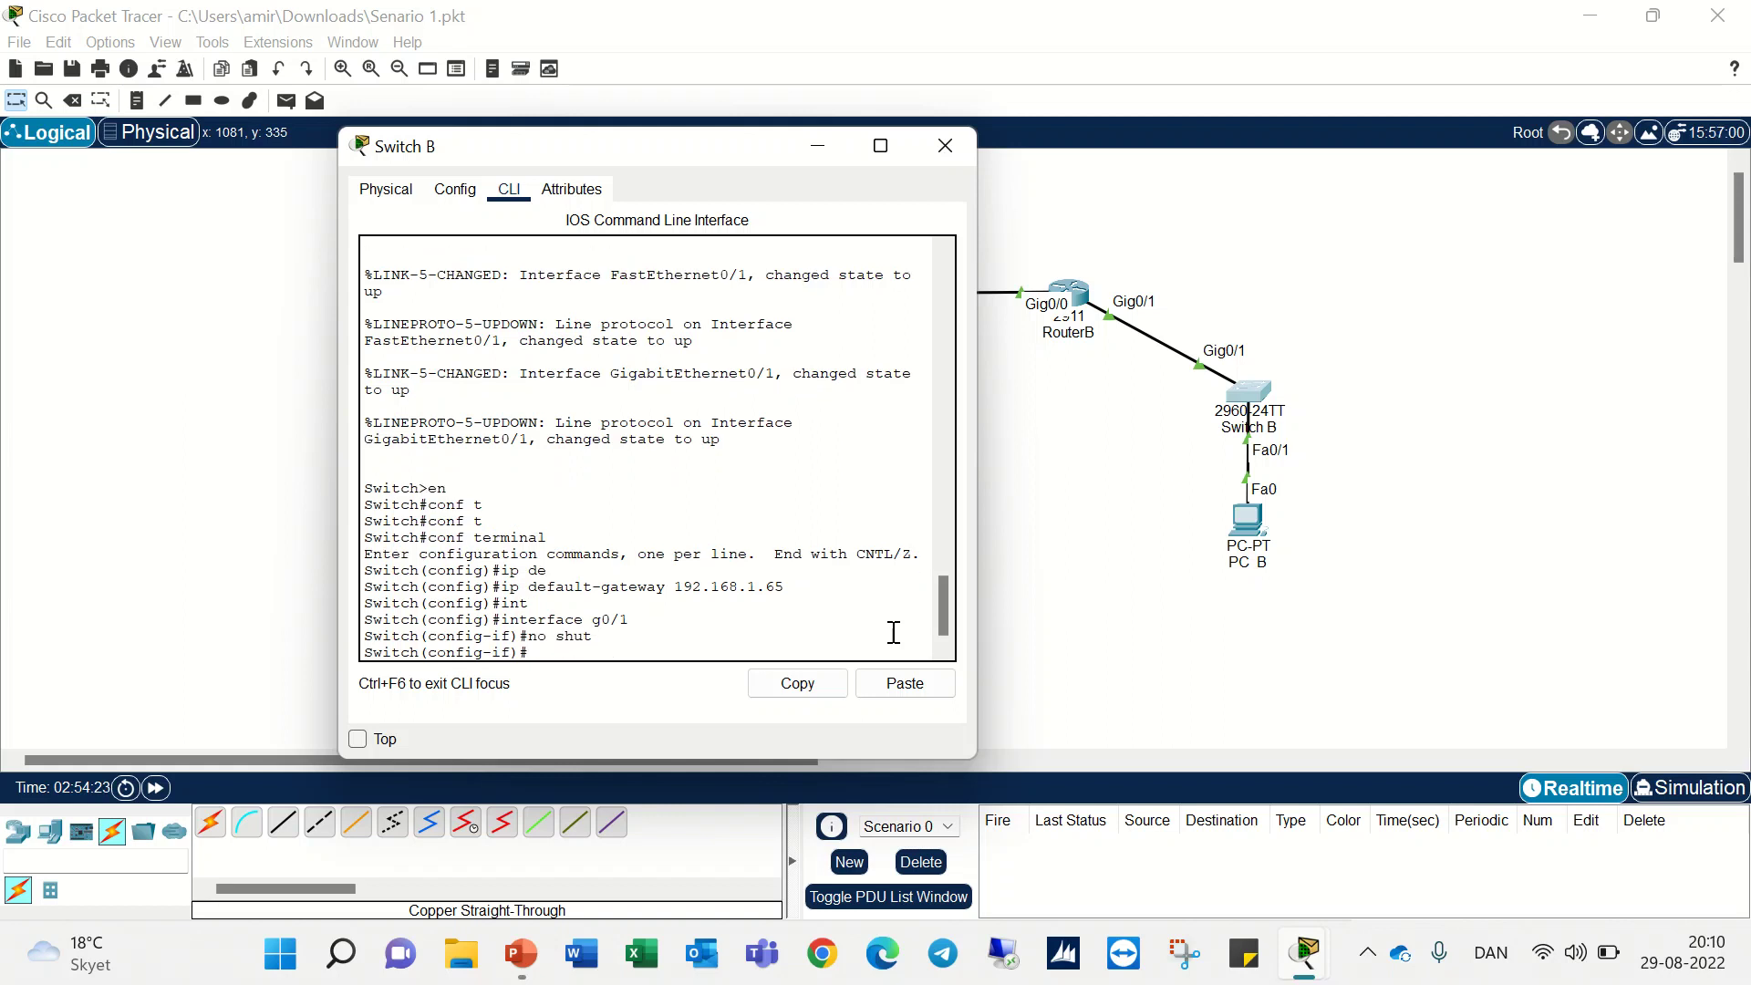
# - Enable Switch B's interface f0/1 with no shut and dismiss Switch B's window
pyautogui.press('Up')
pyautogui.press('Up')
pyautogui.press('BackSpace')
pyautogui.press('BackSpace')
pyautogui.press('BackSpace')
pyautogui.write('0')
pyautogui.press('Return')
pyautogui.press('Up')
pyautogui.press('Up')
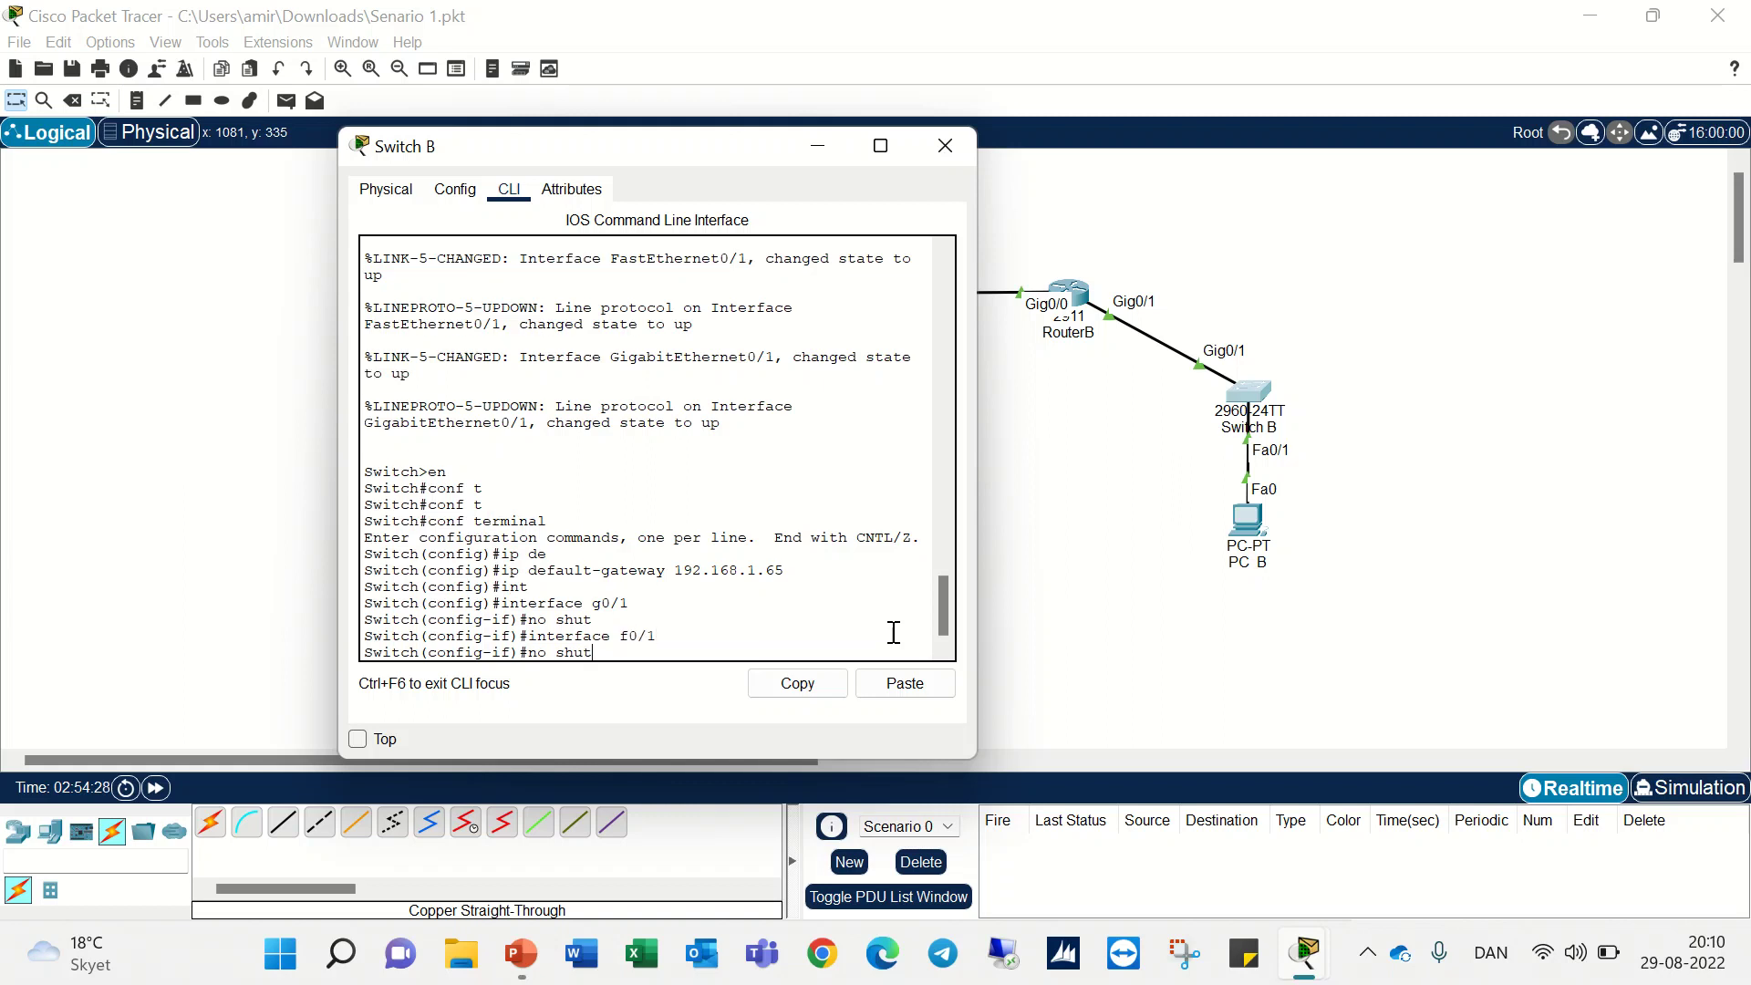
pyautogui.press('Return')
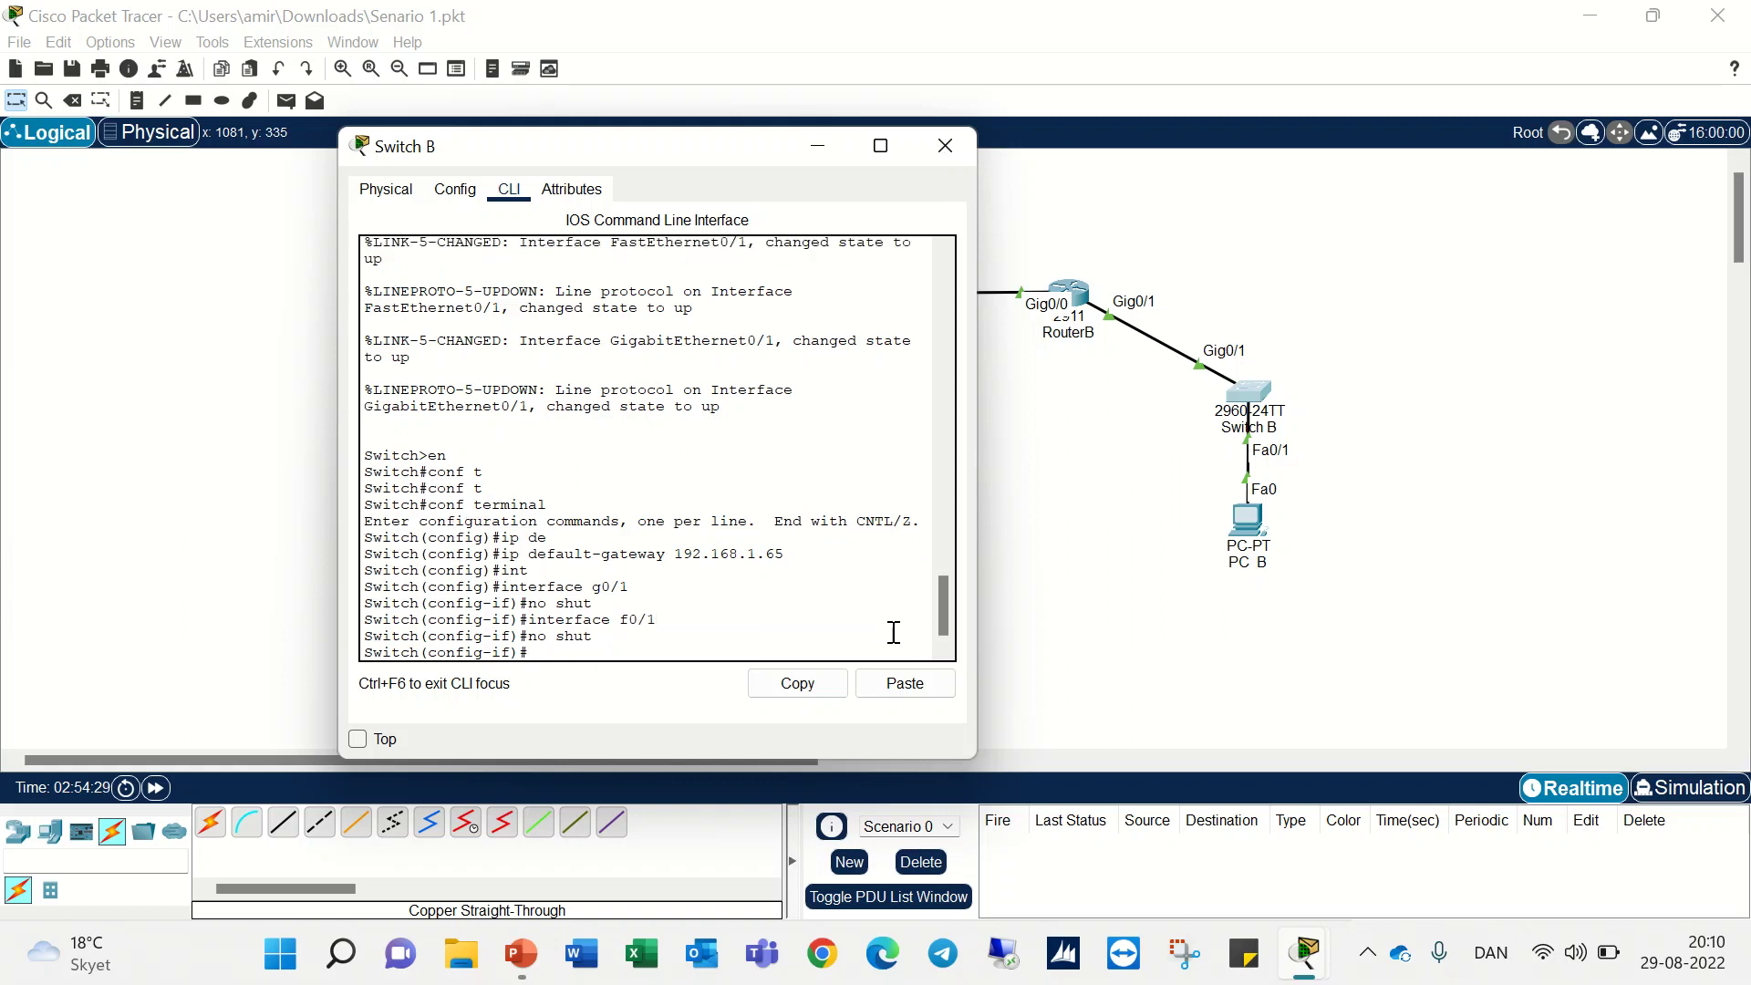
pyautogui.click(960, 164)
# - Open Router A's command line, move its window clear of Router B's side of the topology and bring up a fresh prompt
pyautogui.moveTo(1307, 927)
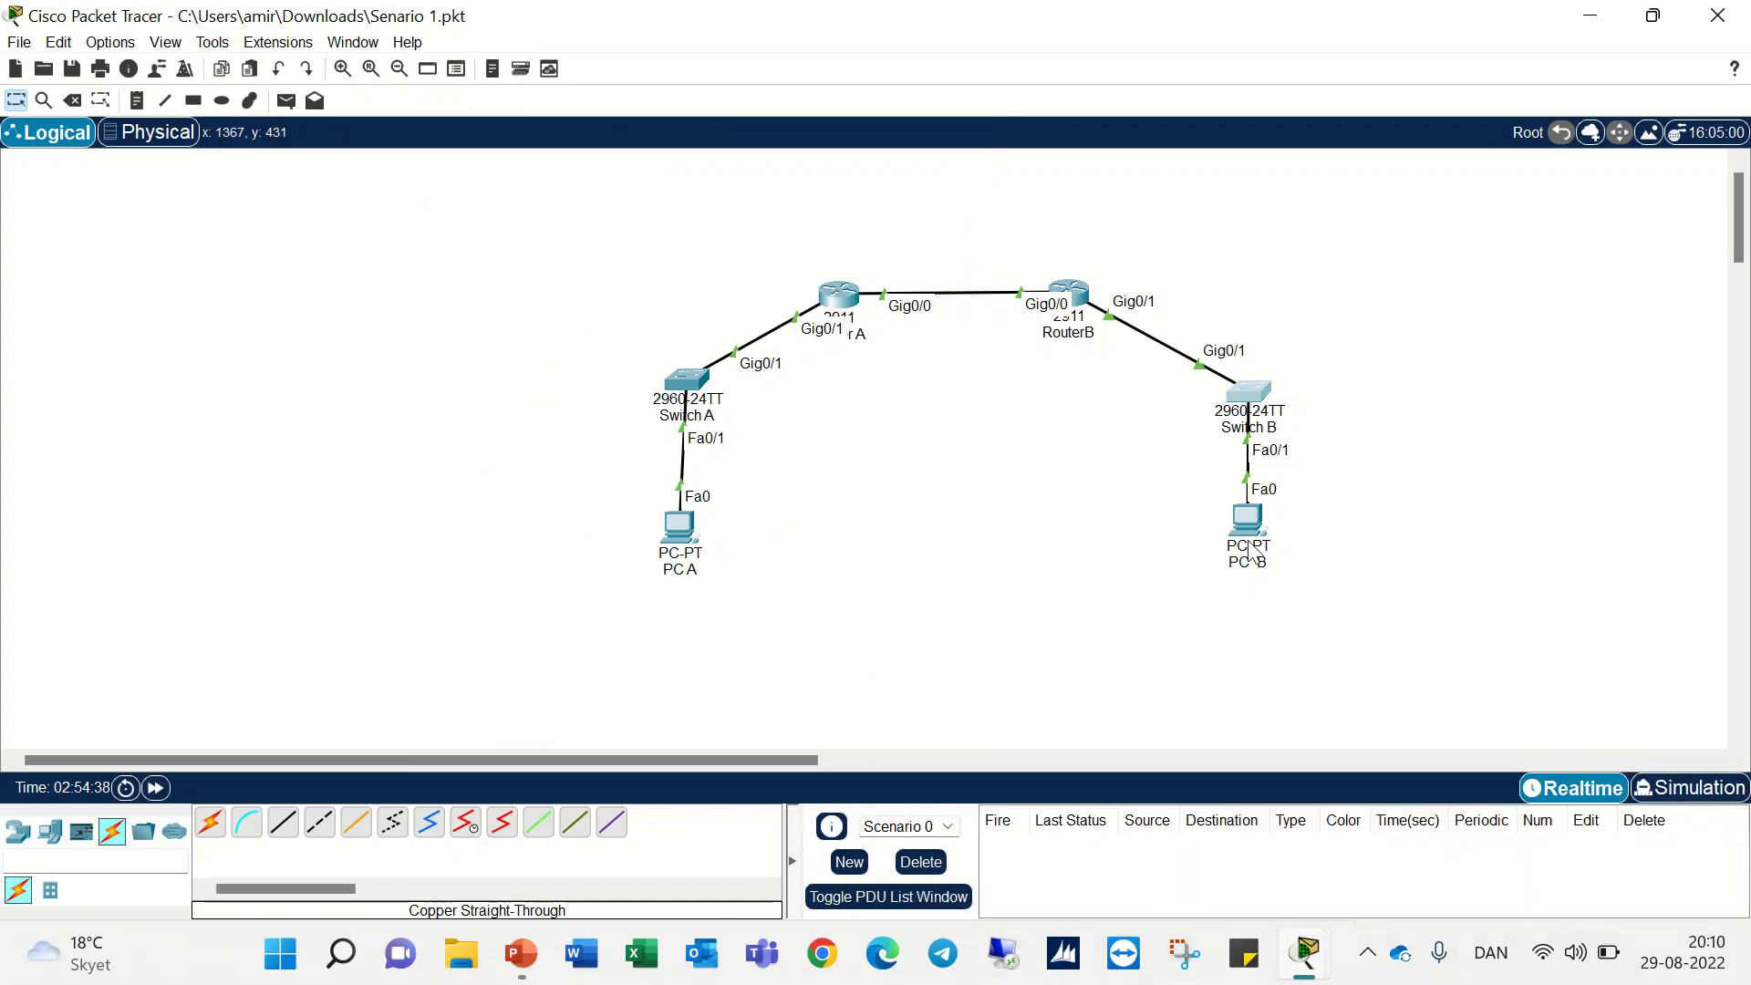
pyautogui.click(838, 297)
pyautogui.moveTo(901, 146); pyautogui.dragTo(528, 182)
pyautogui.press('Return')
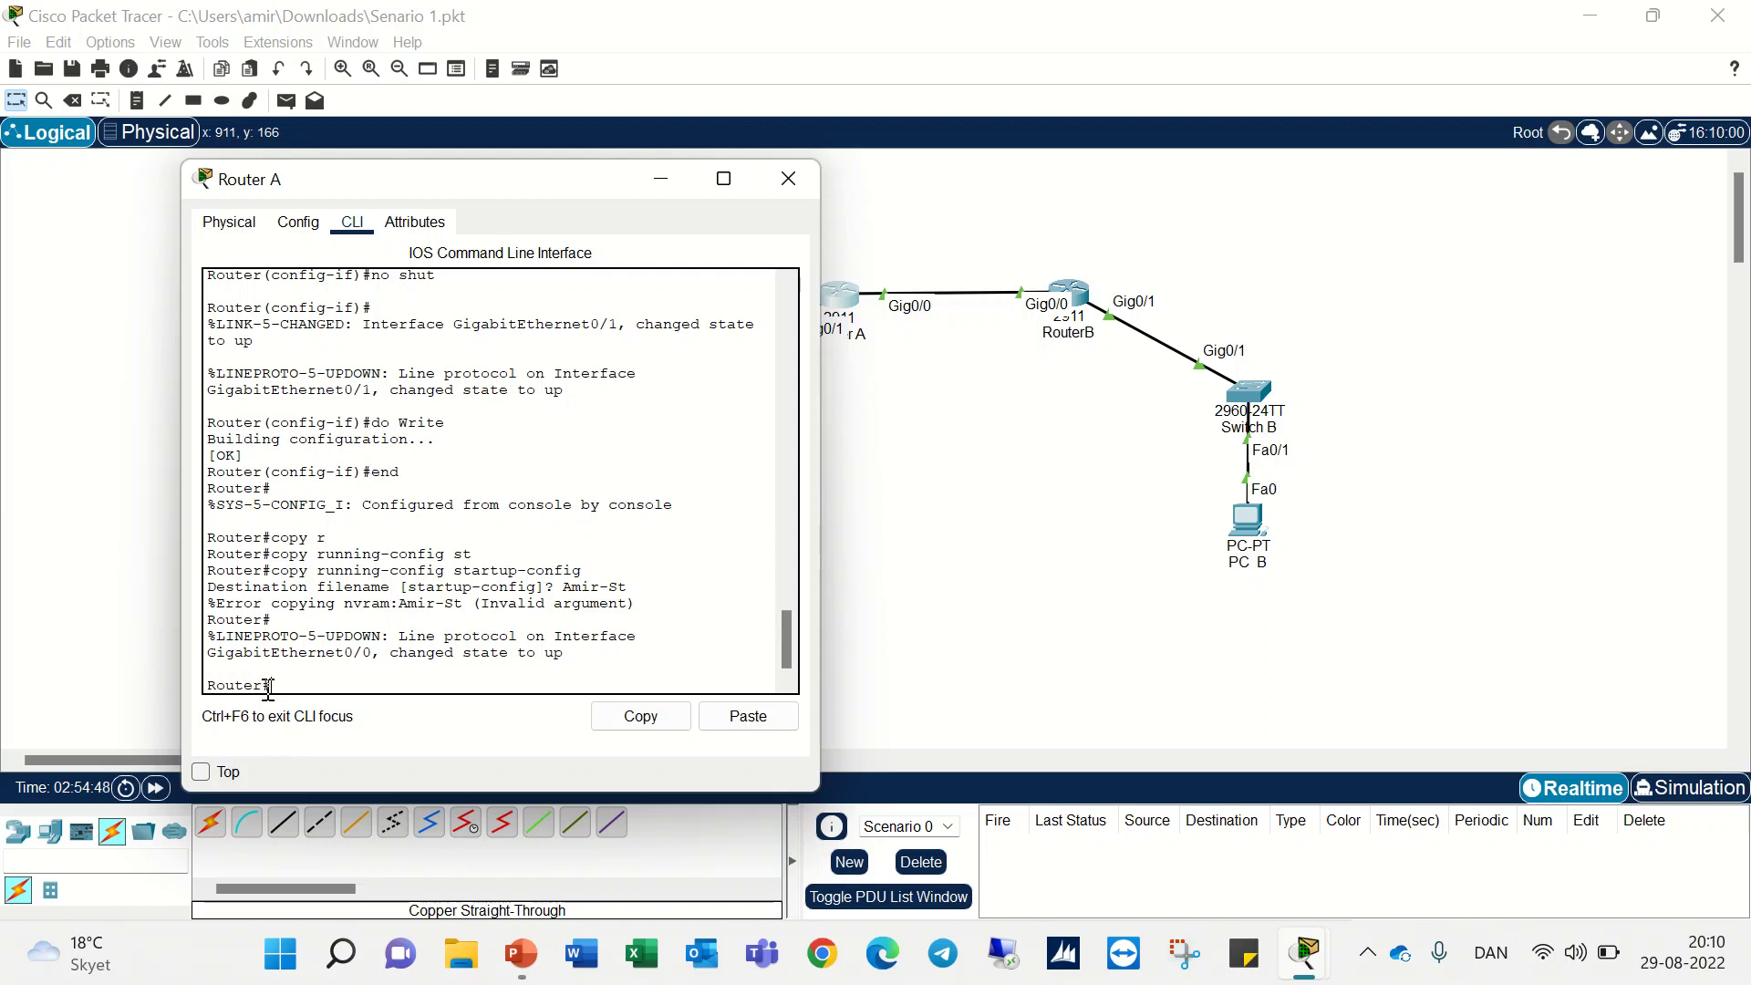
# - Copy LAN A's last host address, 192.168.1.98, from PowerPoint and ping it from Router A in Packet Tracer
pyautogui.write('ing')
pyautogui.moveTo(536, 969)
pyautogui.click(418, 830)
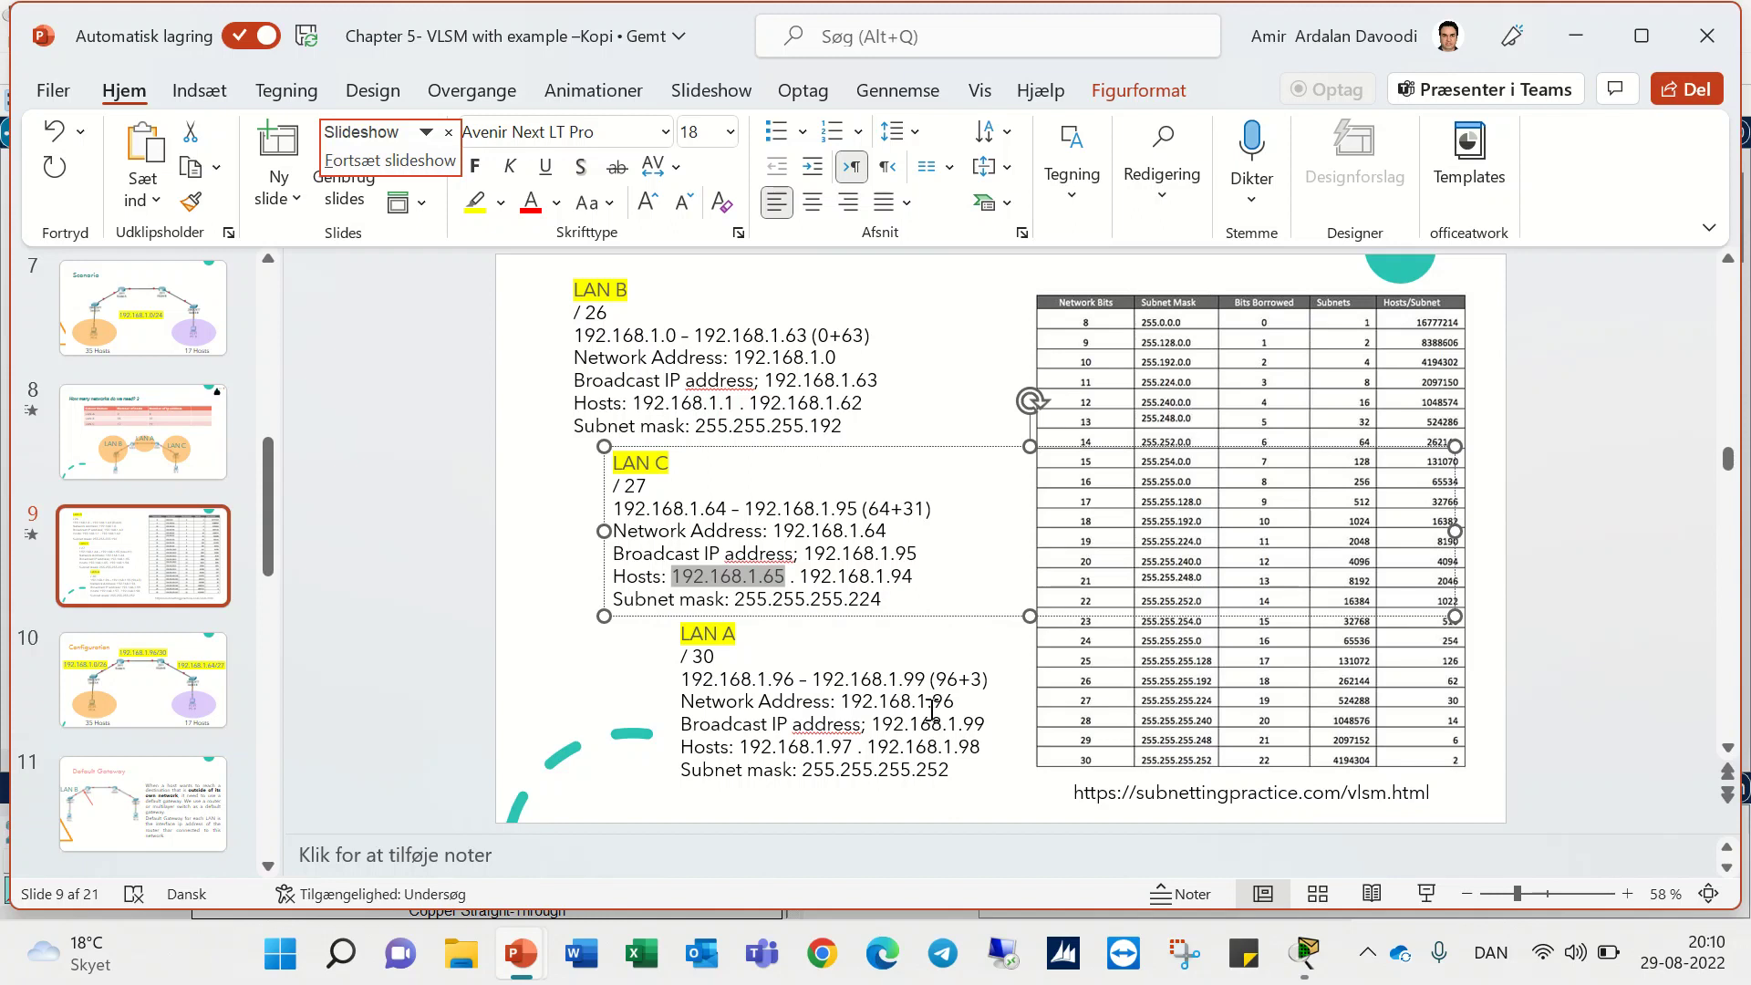
pyautogui.click(985, 729)
pyautogui.moveTo(981, 747); pyautogui.dragTo(871, 750)
pyautogui.hotkey('ctrl', 'c')
pyautogui.rightClick(871, 749)
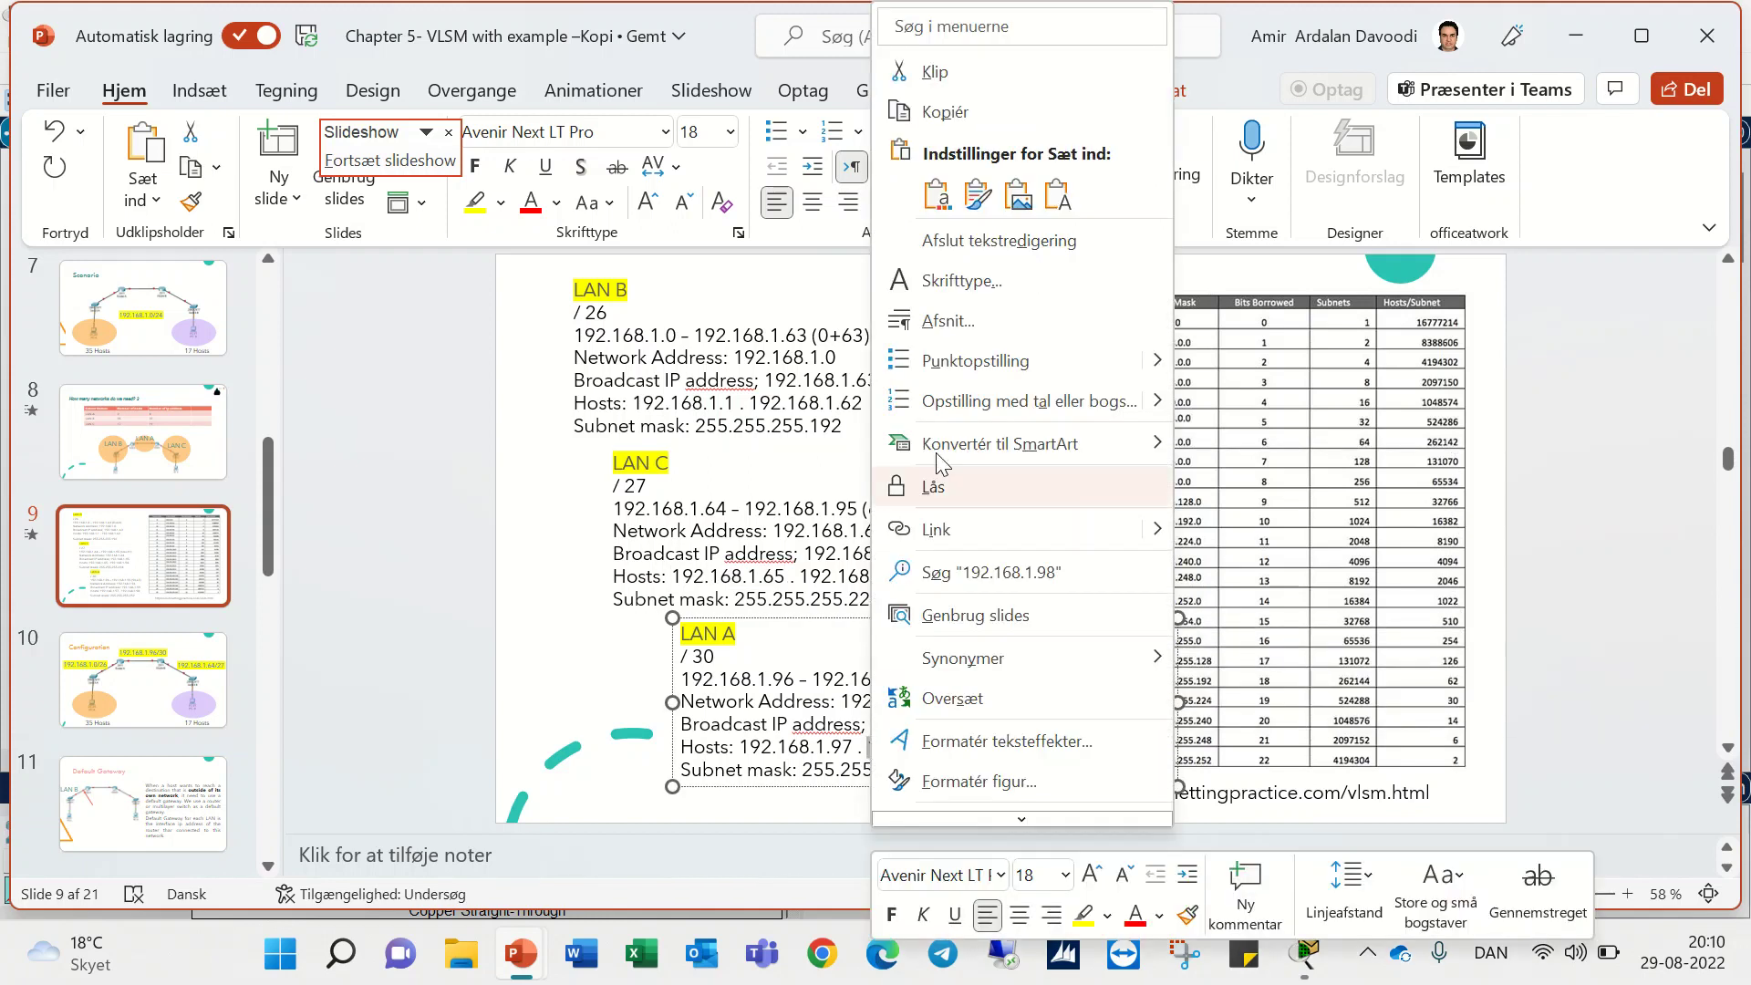
pyautogui.click(921, 110)
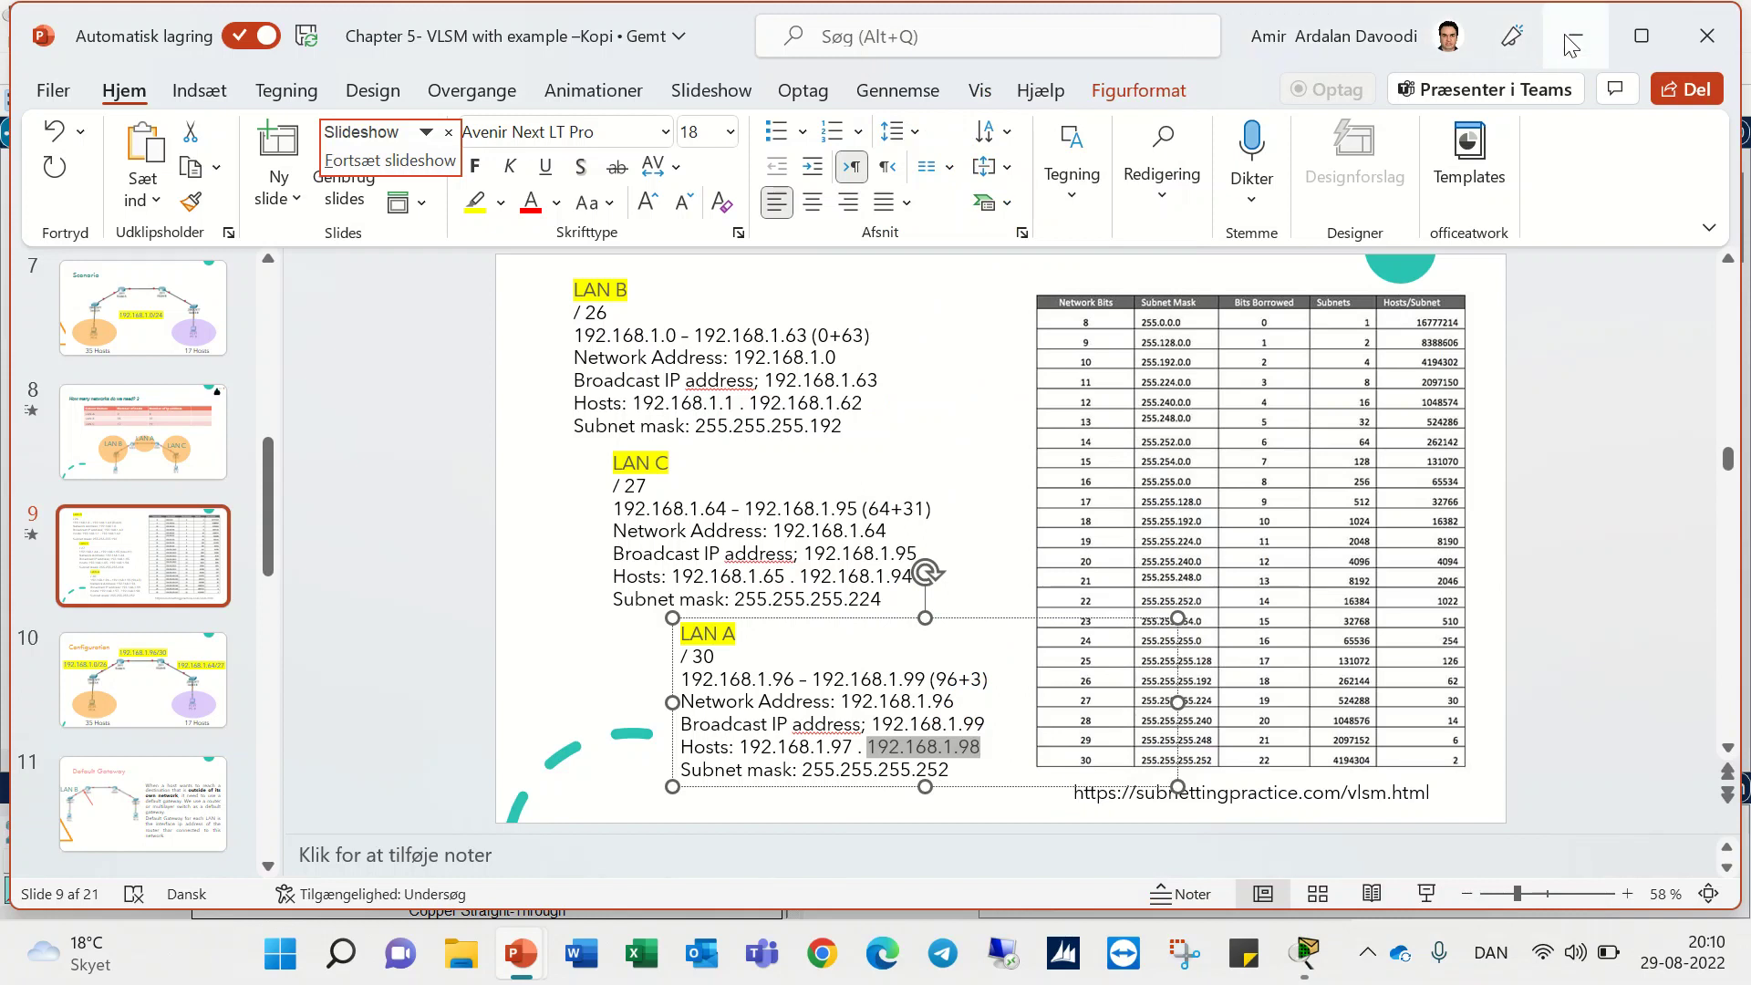
pyautogui.hotkey('alt', 'Tab')
pyautogui.rightClick(513, 684)
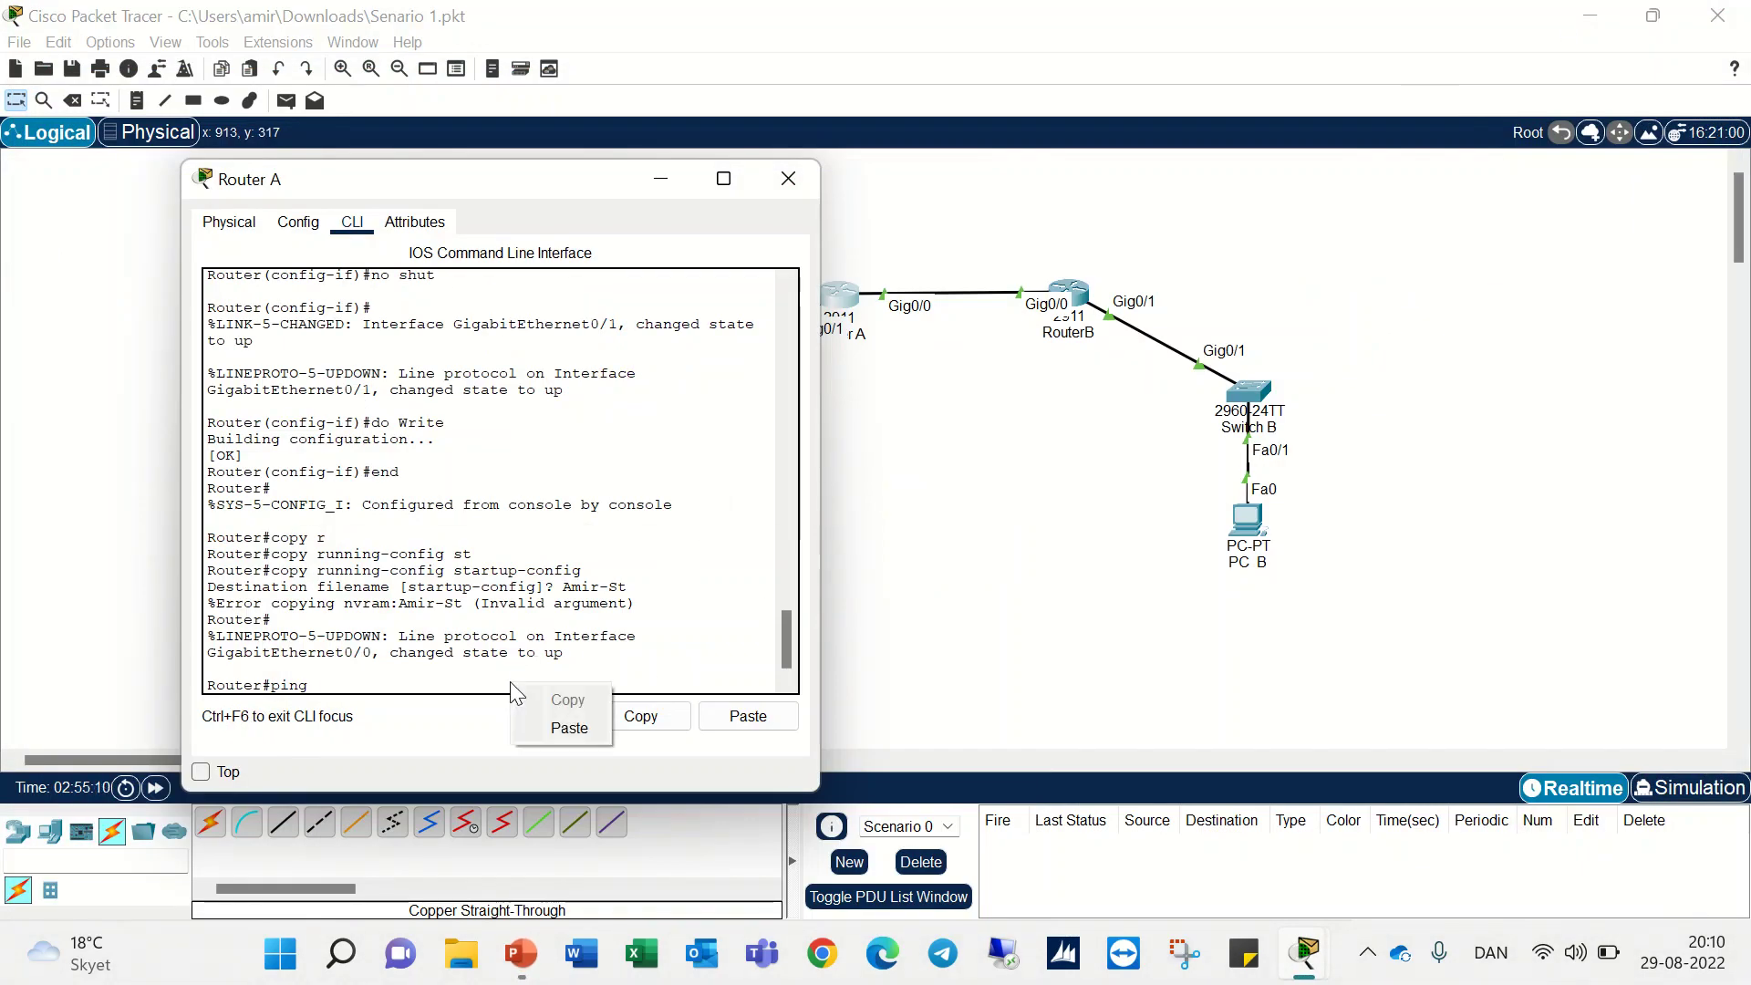
pyautogui.click(541, 726)
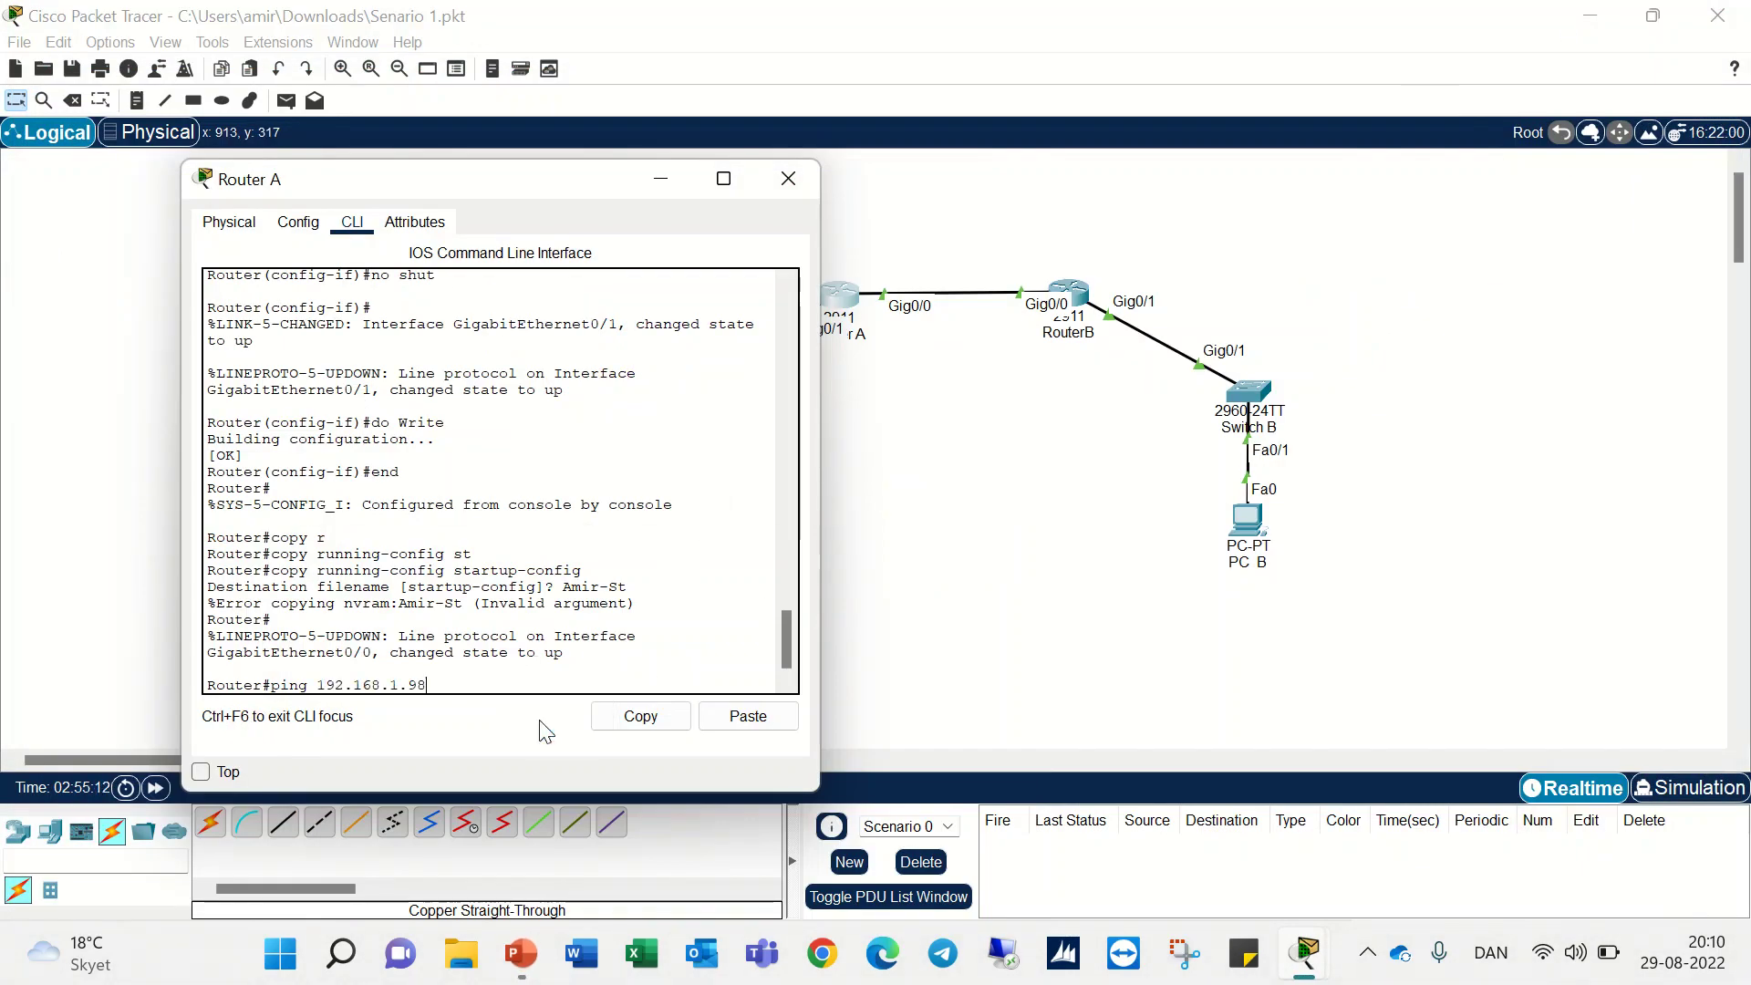
pyautogui.press('Return')
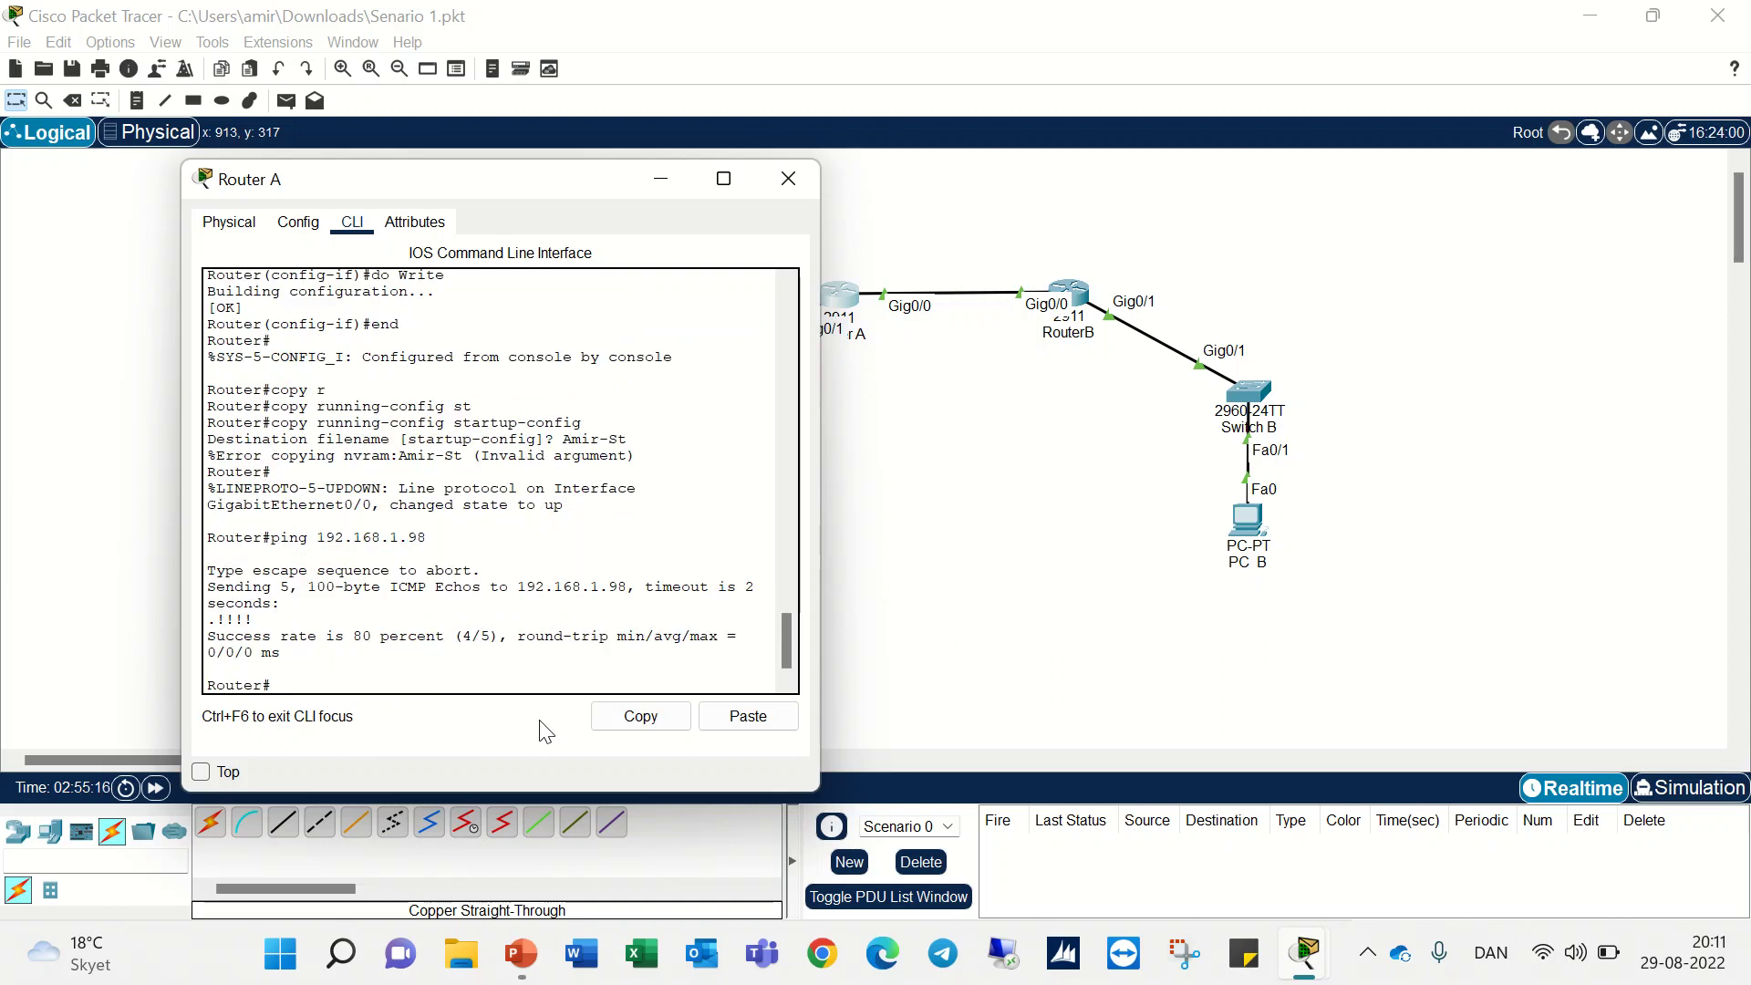
# - Repeat Router A's ping to 192.168.1.98 and highlight the success rate in its output
pyautogui.press('Up')
pyautogui.press('Return')
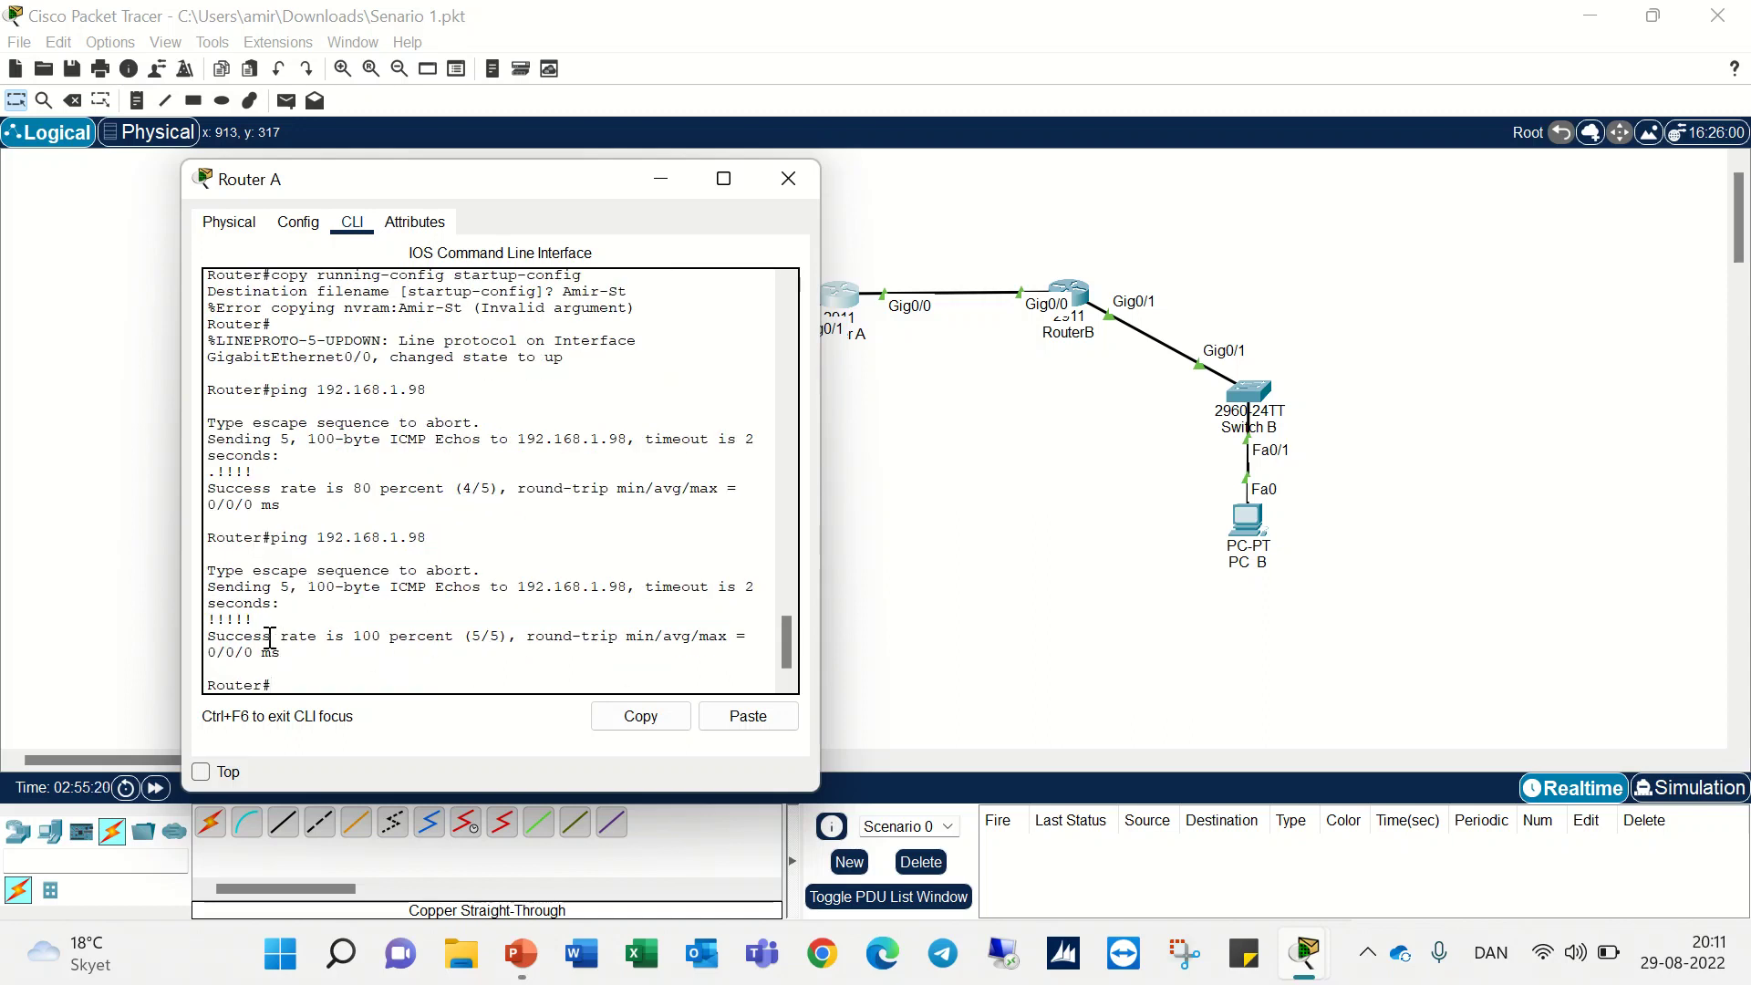
pyautogui.moveTo(209, 636); pyautogui.dragTo(459, 636)
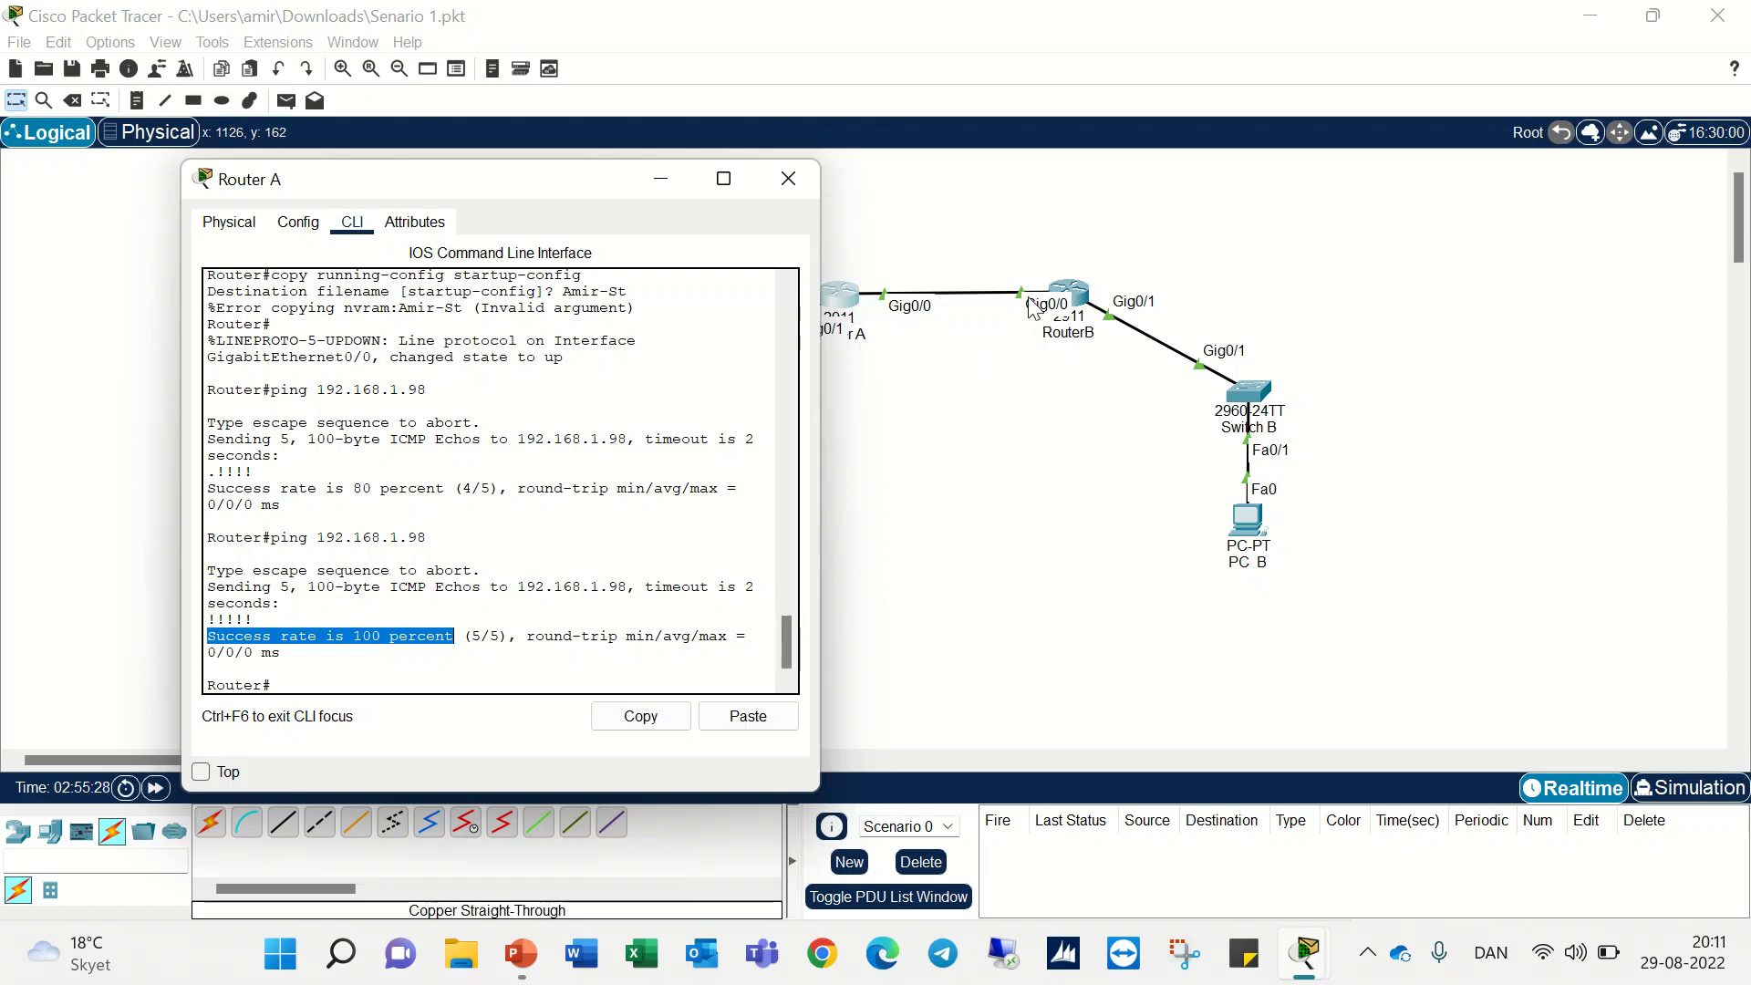
# - Ping LAN B's first host address, 192.168.1.1, from Router A
pyautogui.click(500, 679)
pyautogui.press('Up')
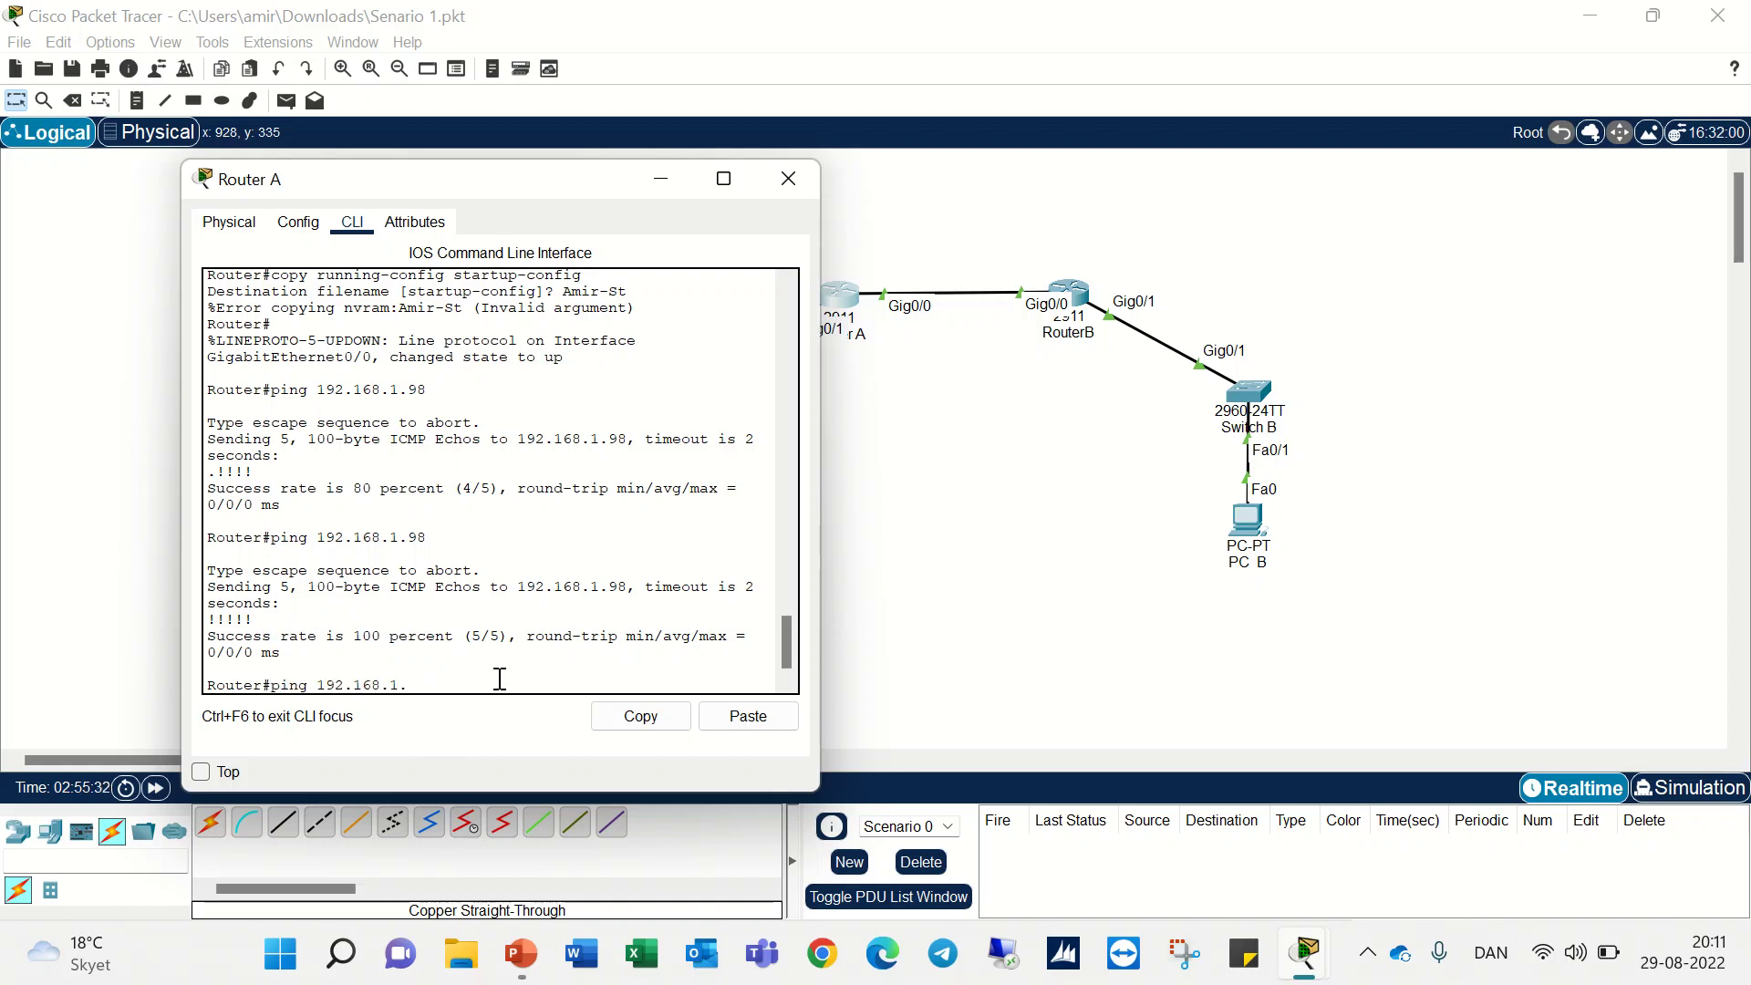
pyautogui.write('1')
pyautogui.press('Return')
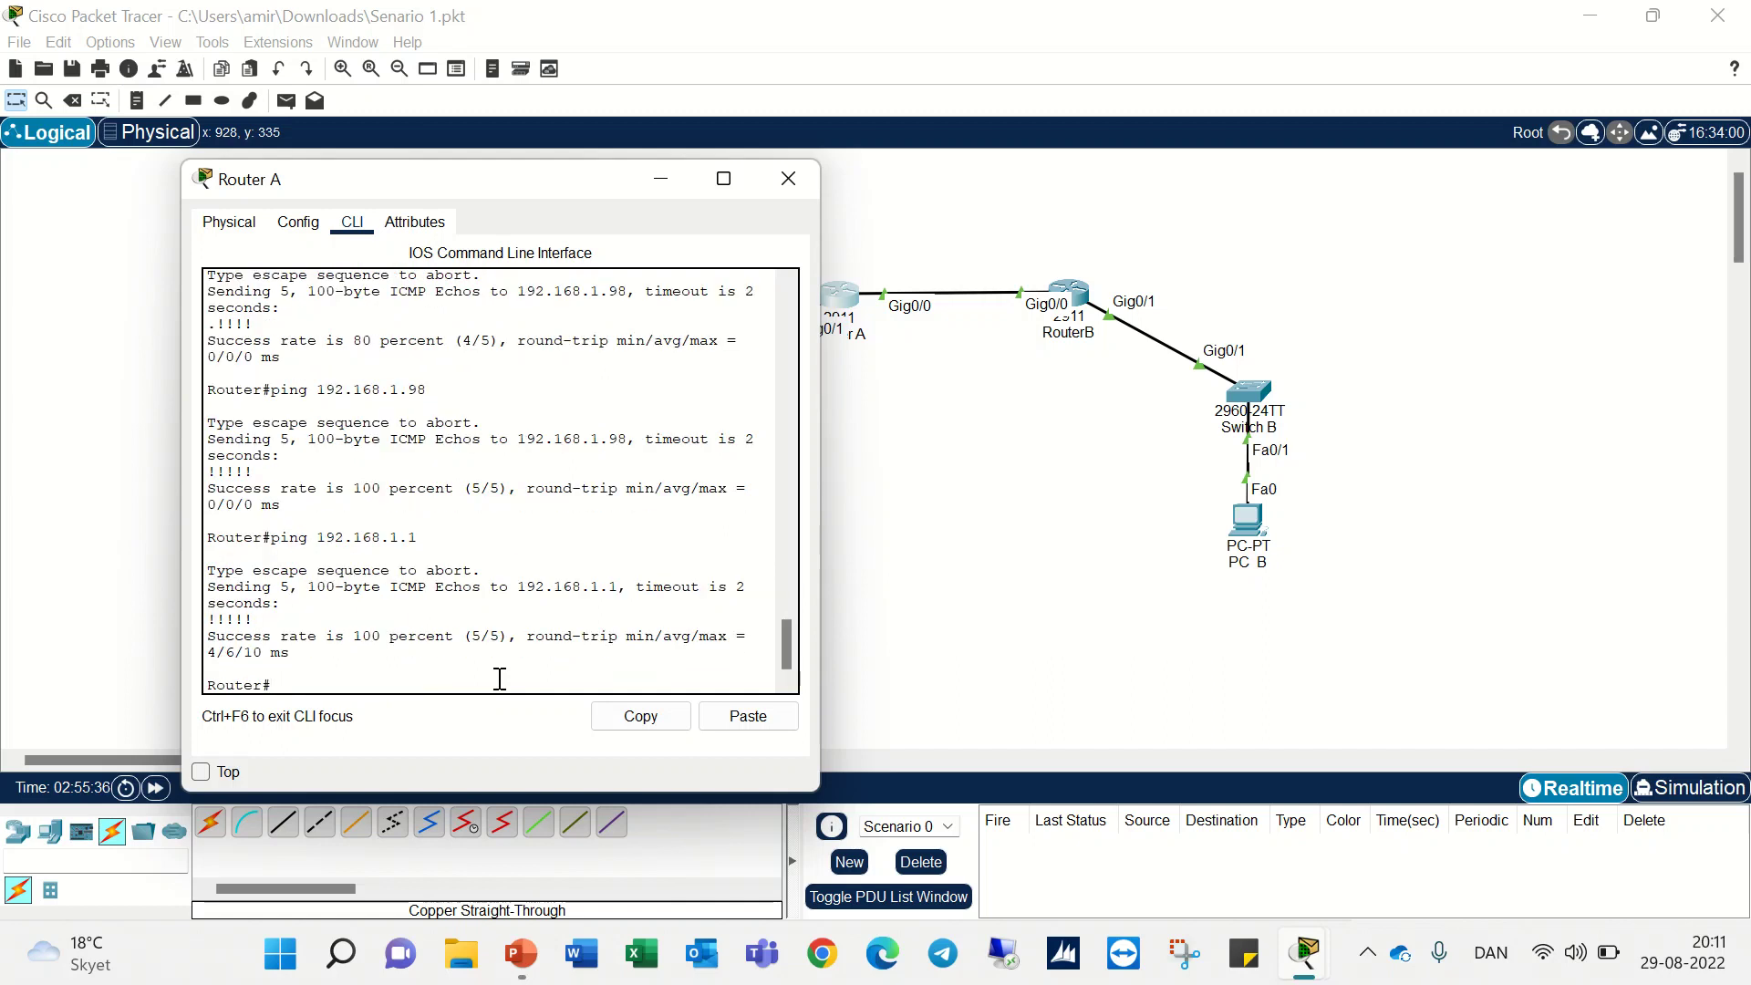
# - Move Router A's window off its side of the topology, check LAN B's host range in PowerPoint and ping 192.168.1.62 from Router A
pyautogui.moveTo(586, 182); pyautogui.dragTo(1485, 131)
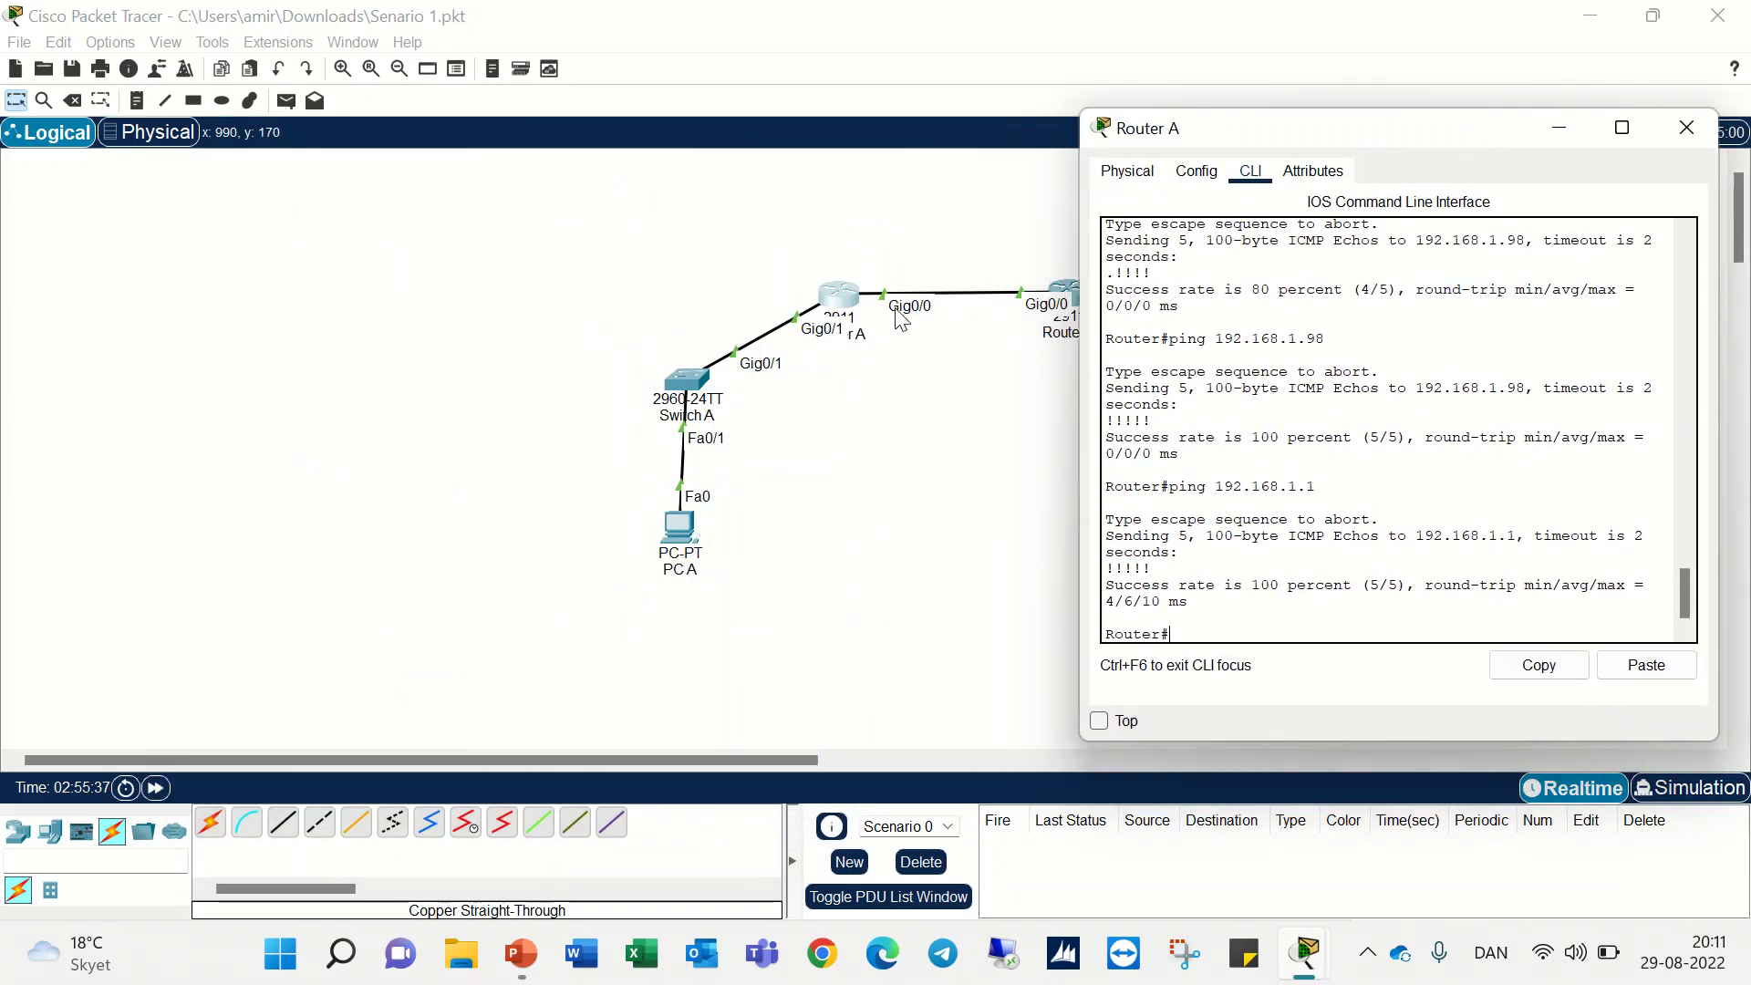
pyautogui.press('Up')
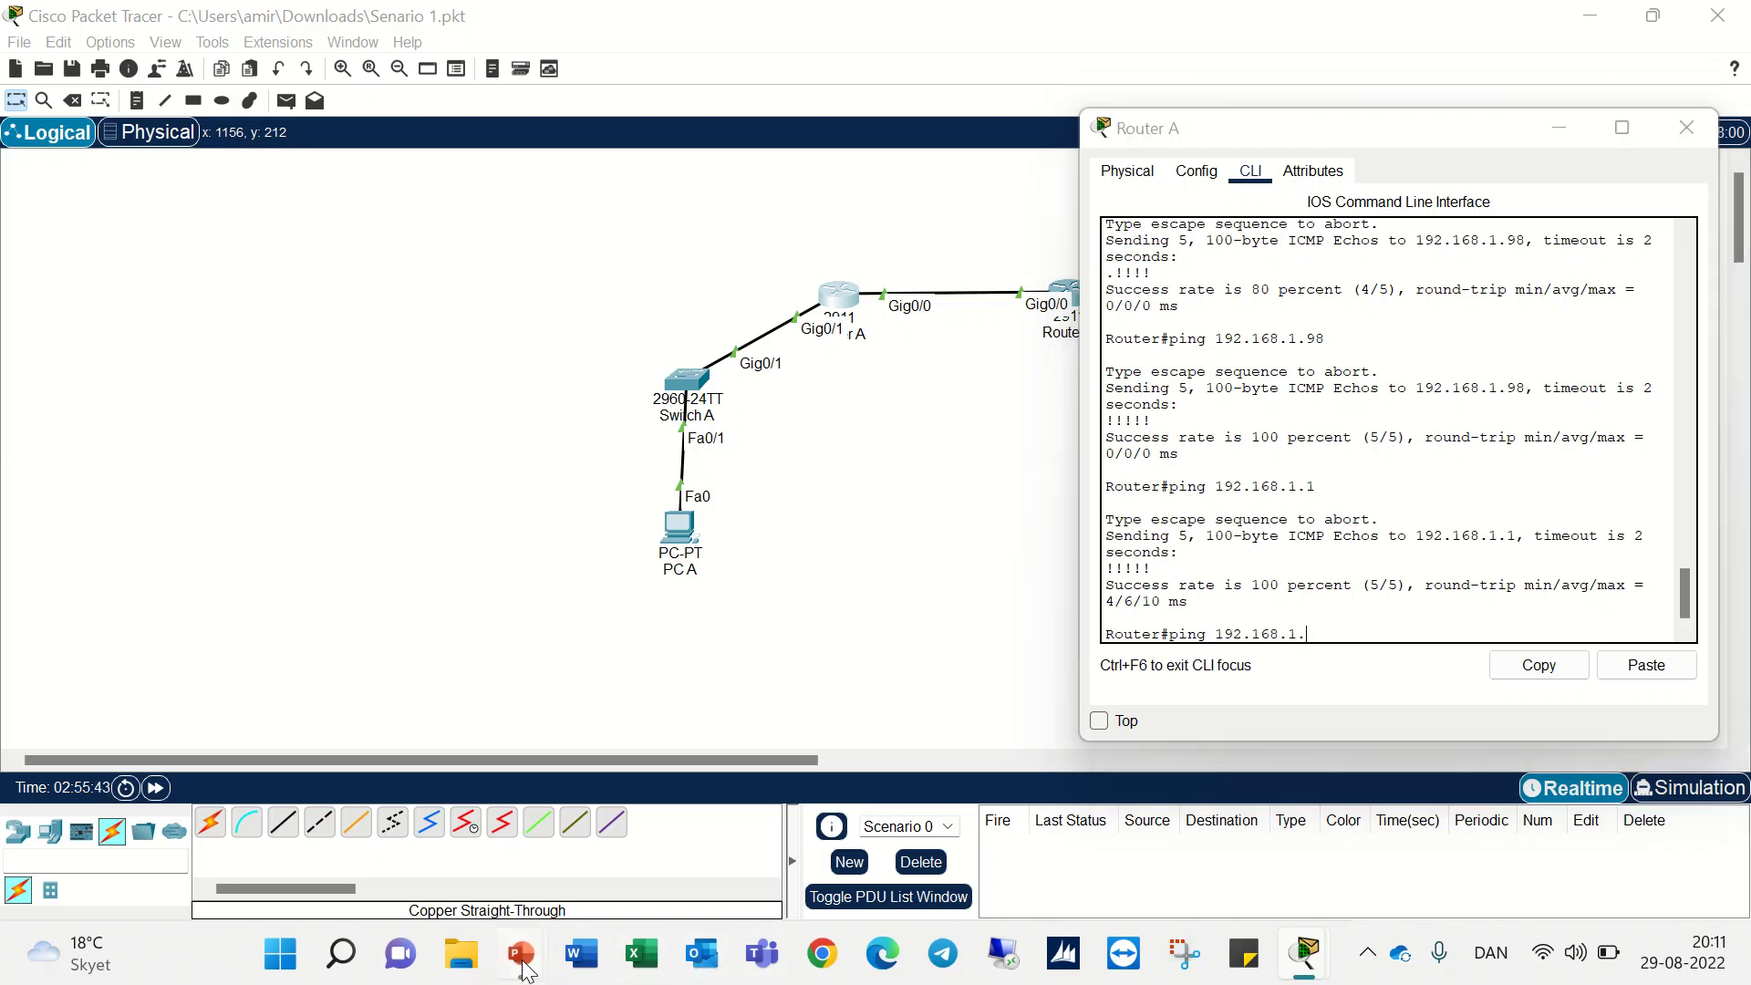
pyautogui.moveTo(522, 954)
pyautogui.click(394, 839)
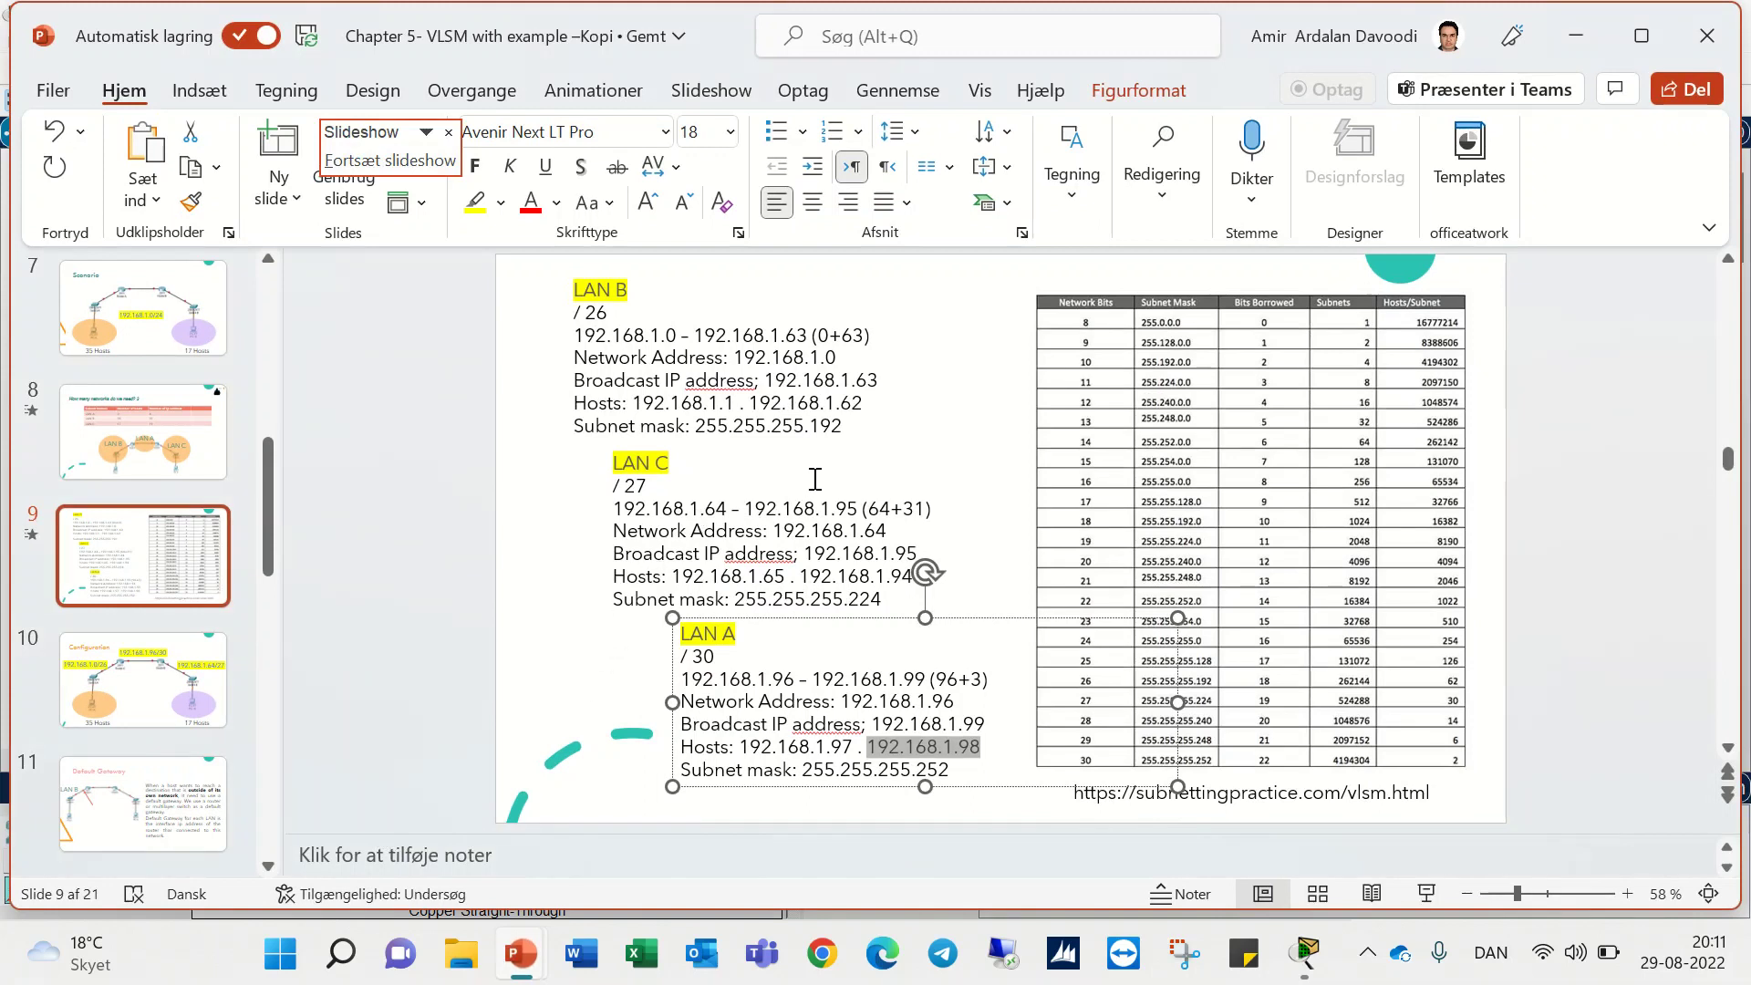
pyautogui.click(1576, 36)
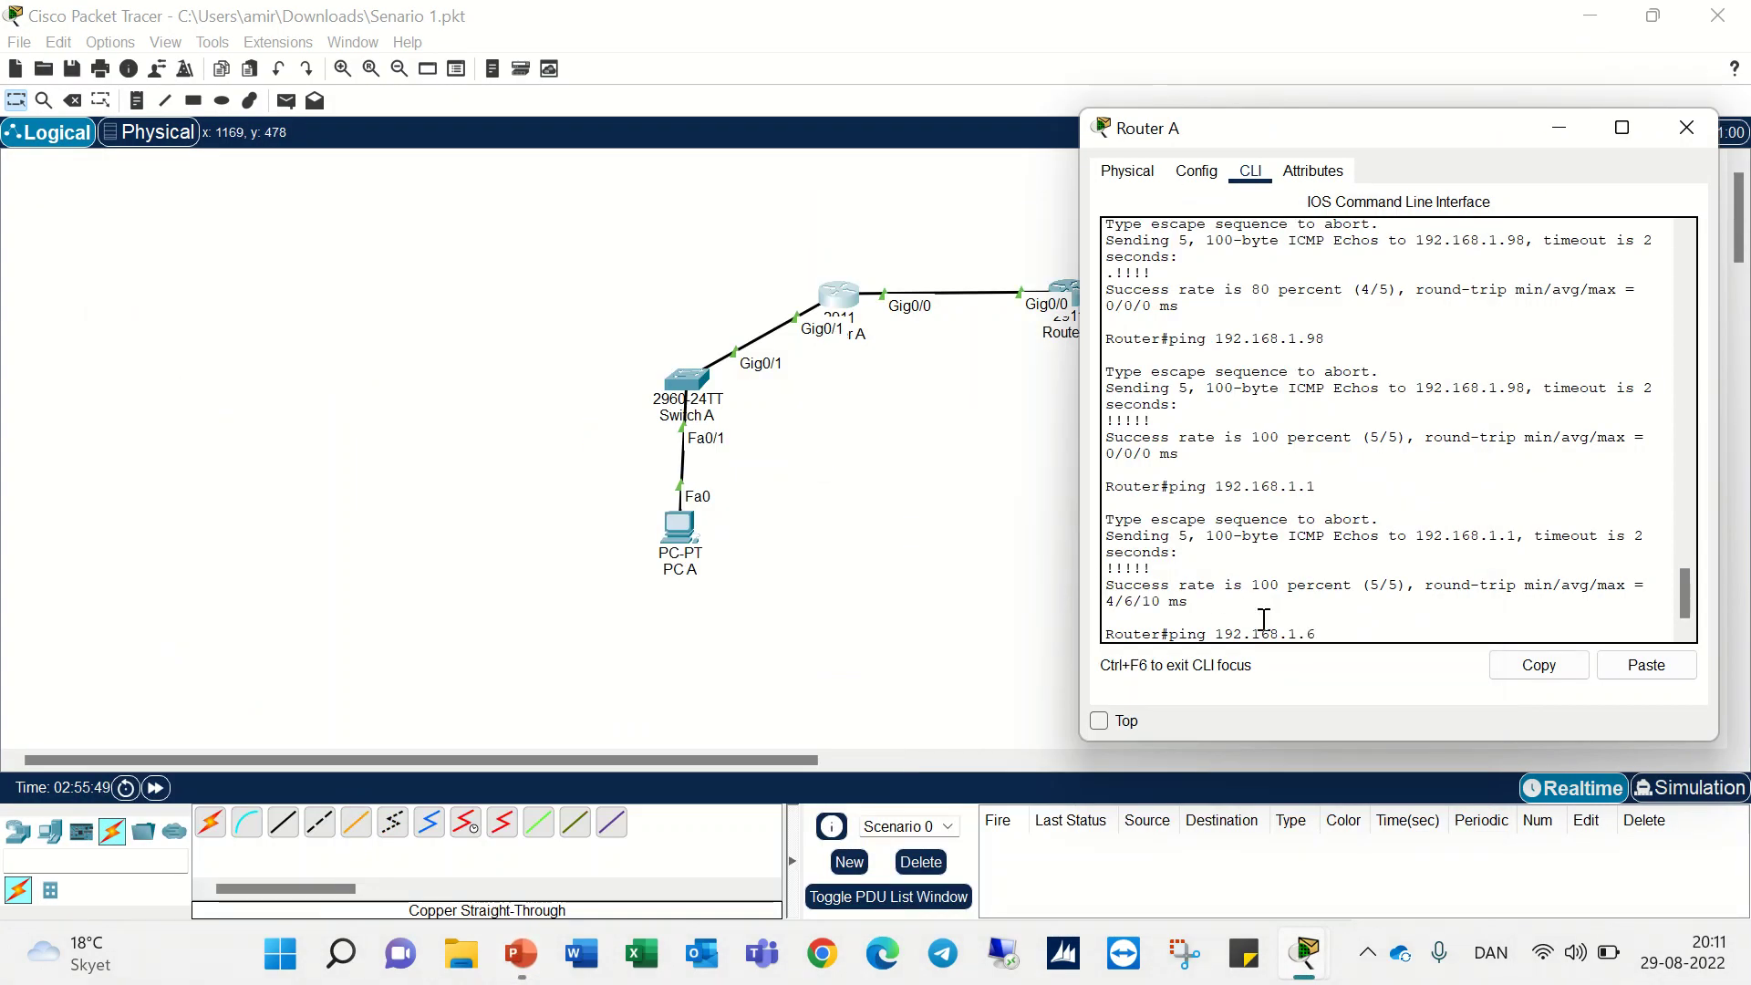
pyautogui.write('2')
pyautogui.press('Return')
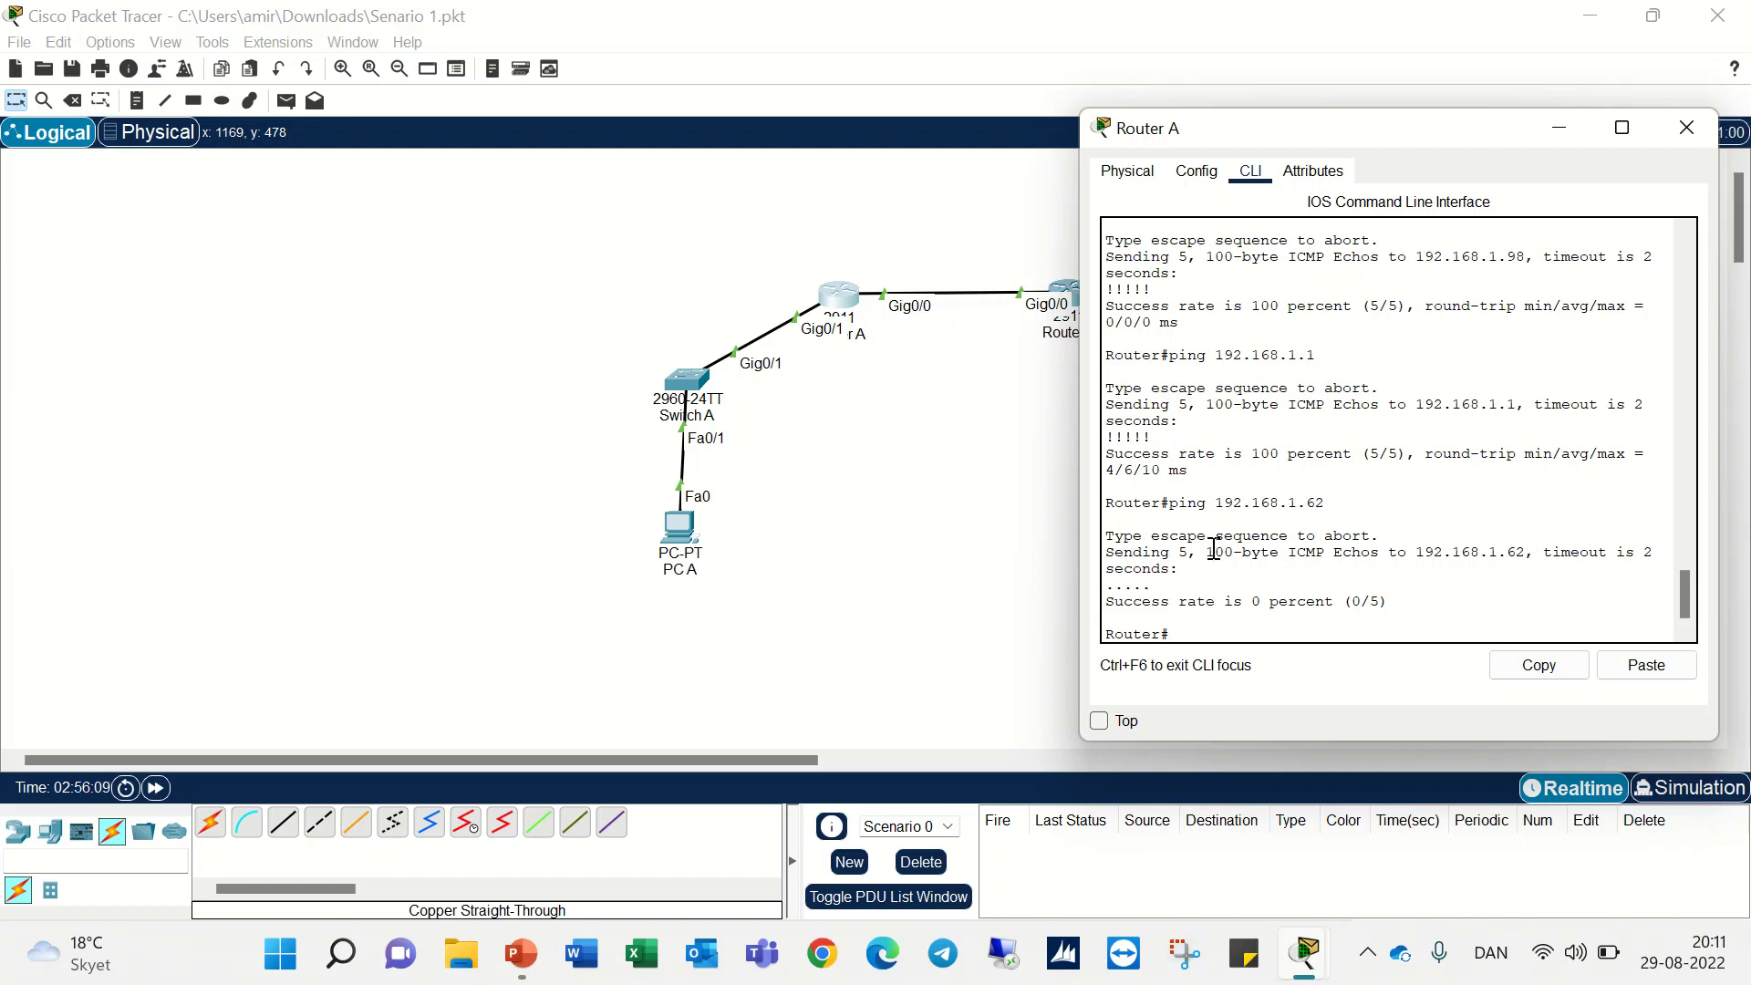
# - Dismiss Router A's window and switch to the running PowerPoint slideshow at the Default Gateway slide
pyautogui.click(939, 587)
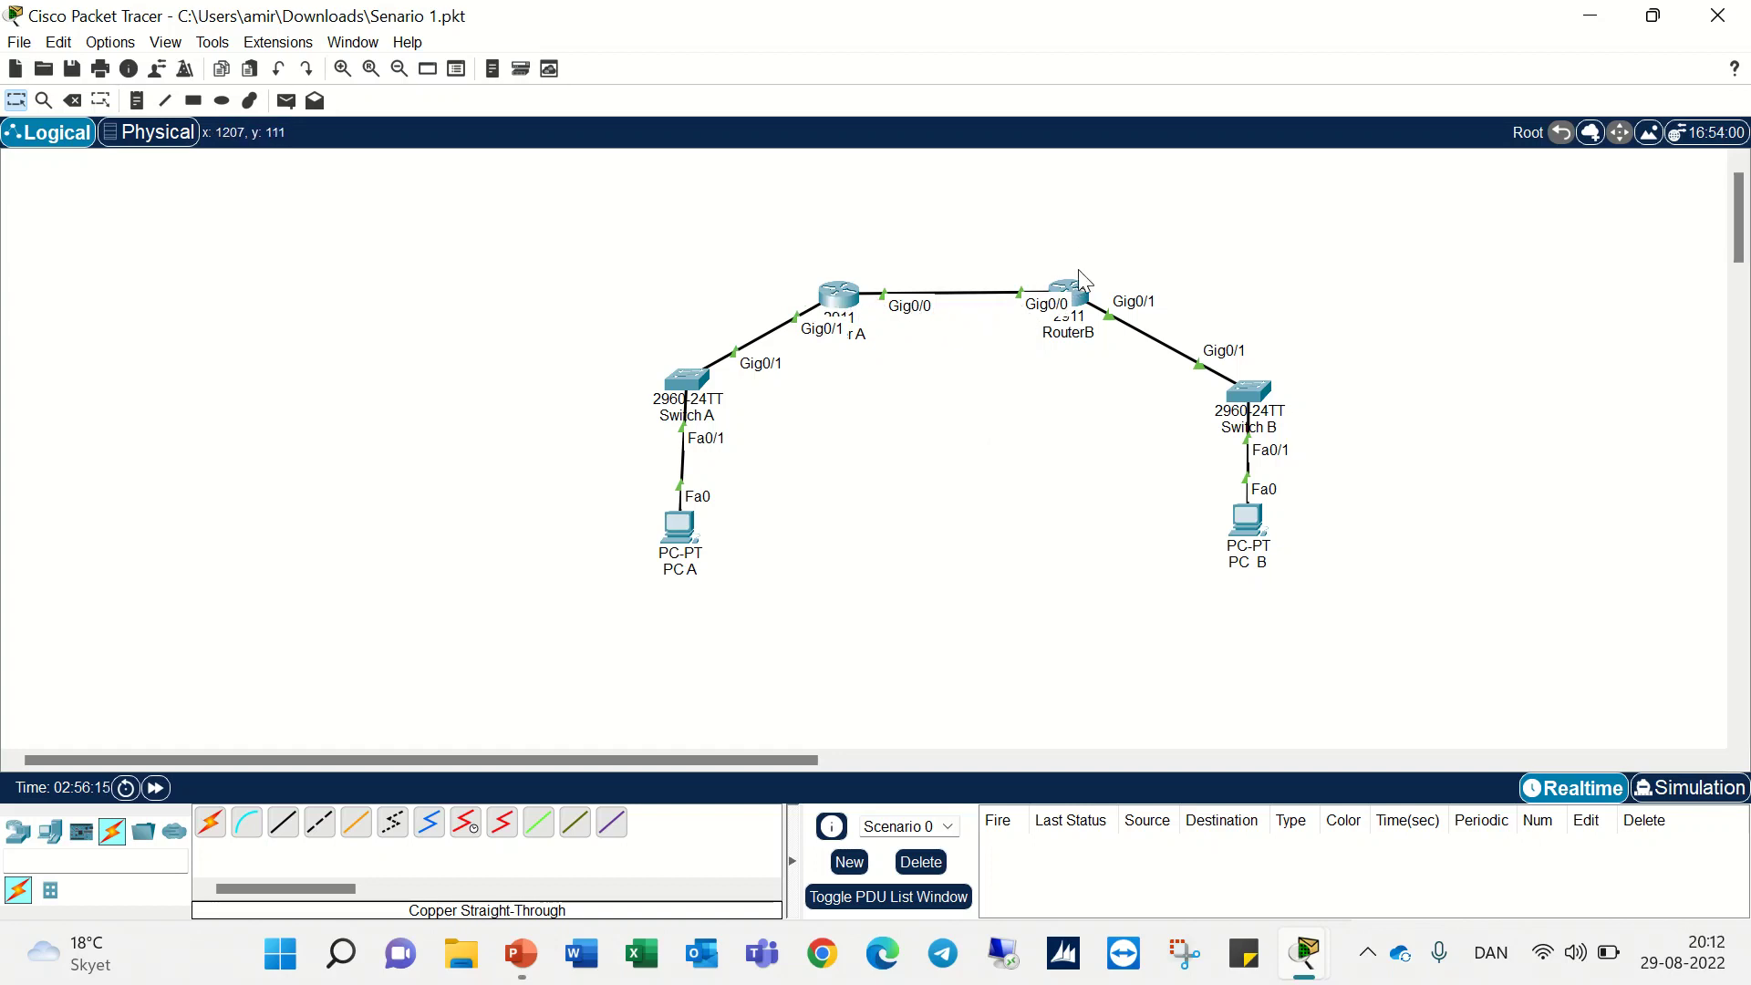
pyautogui.moveTo(533, 933)
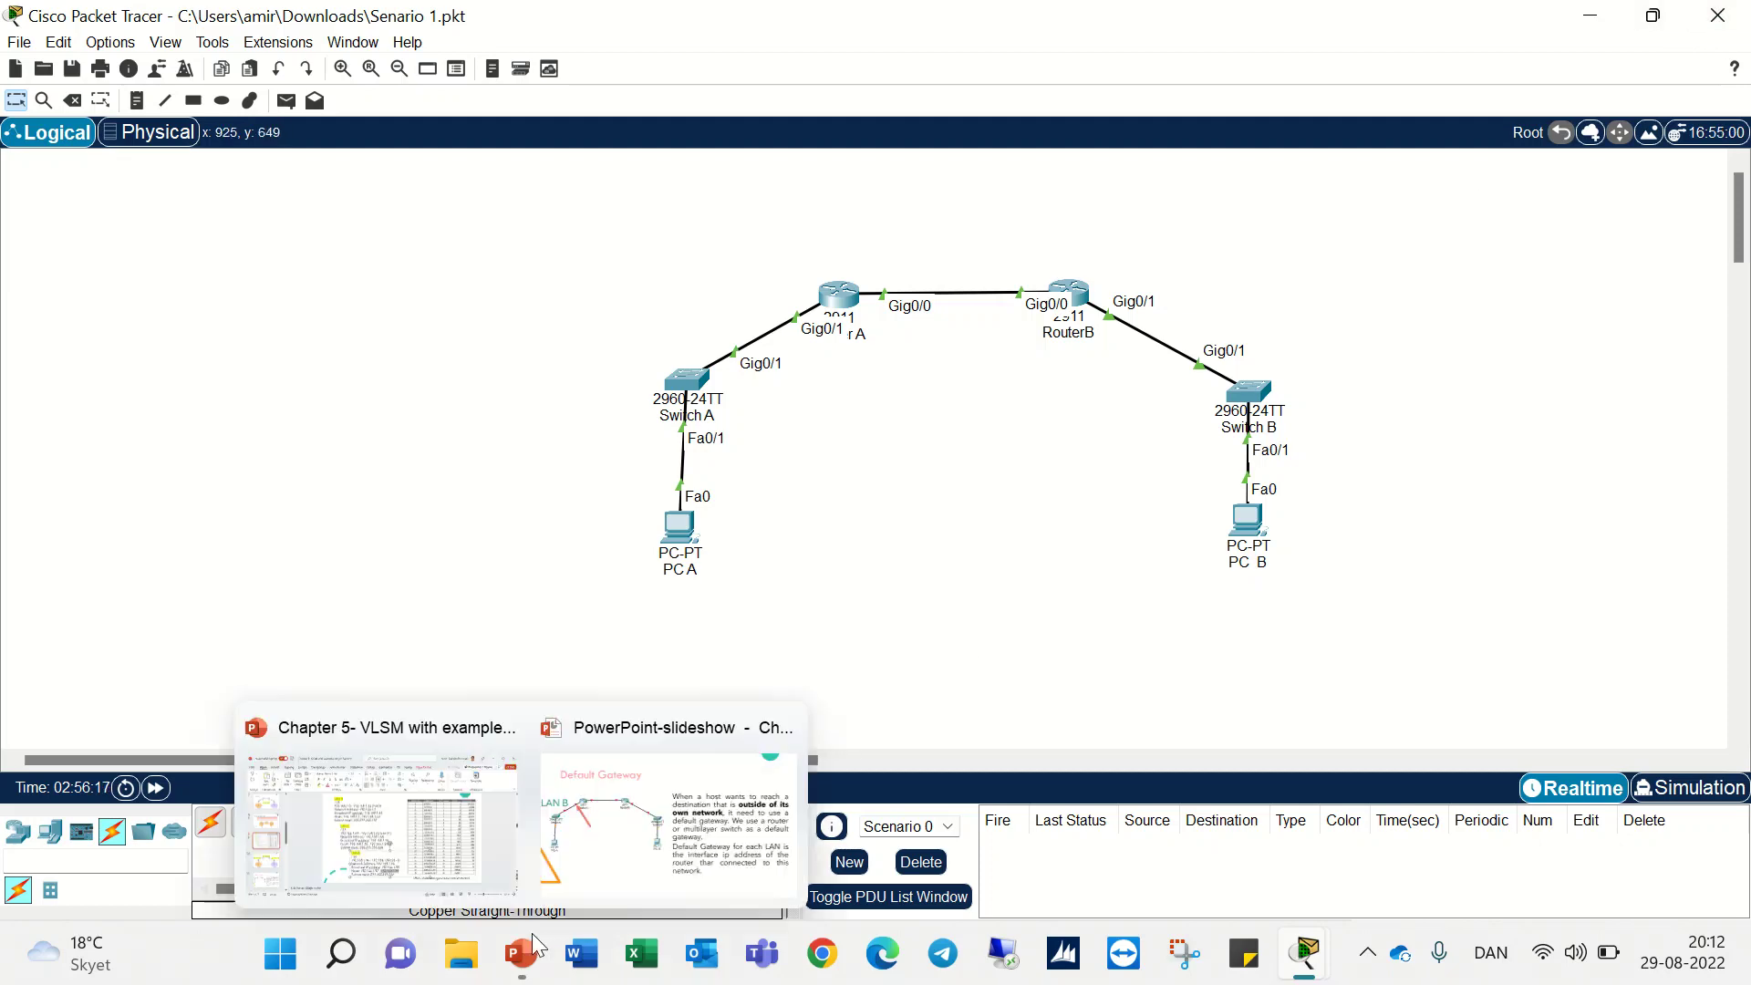
pyautogui.click(610, 885)
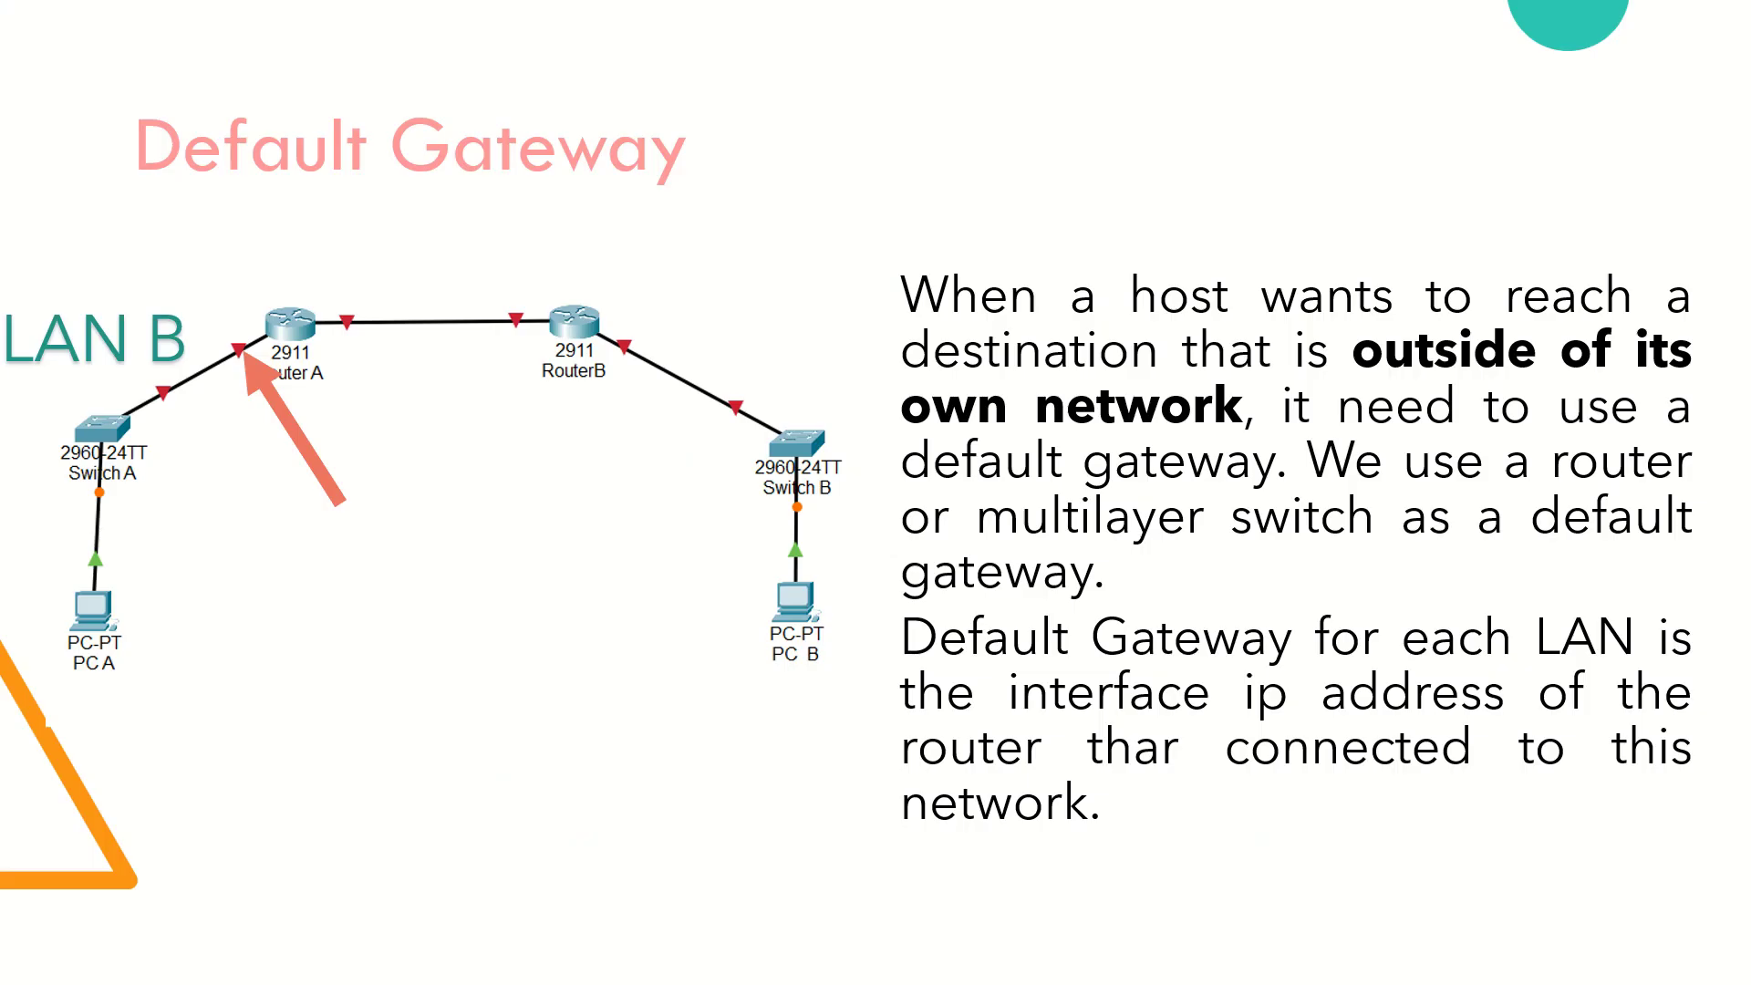